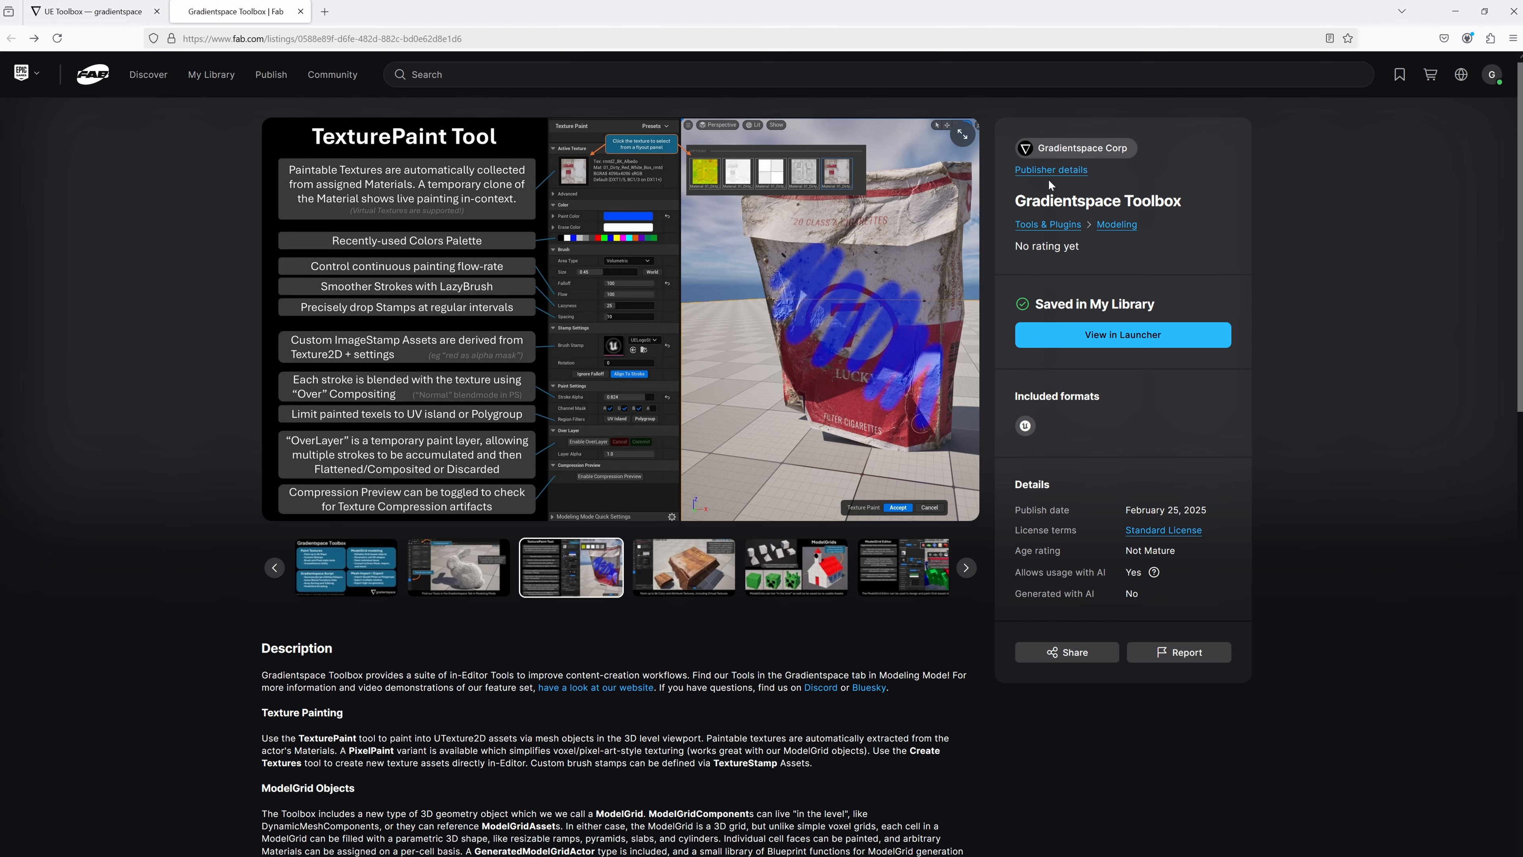
# Step: Search the Fab marketplace for "gradientspace"
pyautogui.click(413, 75)
pyautogui.write('grad')
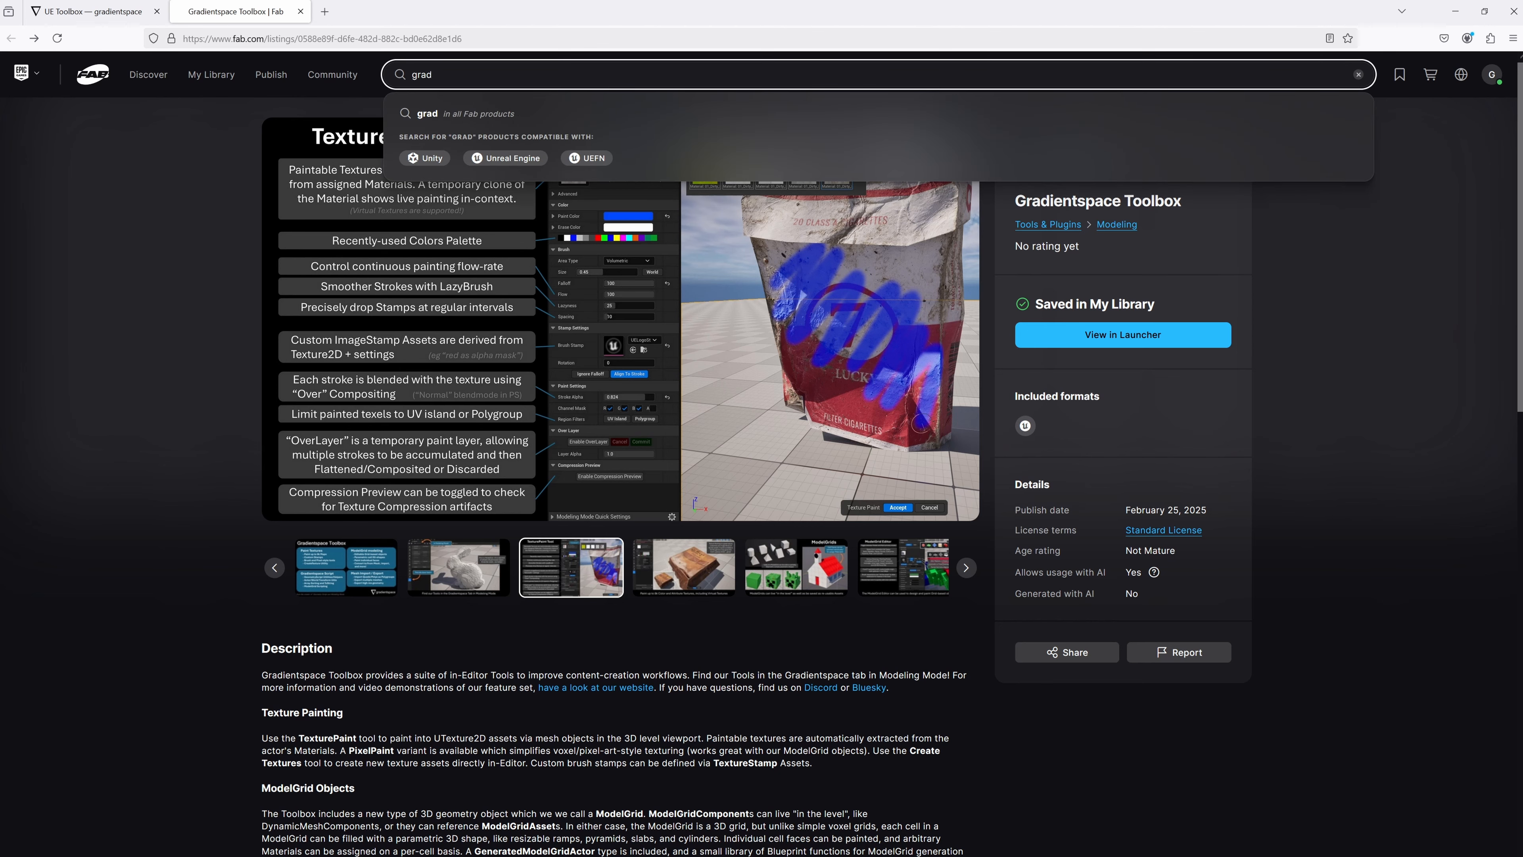
pyautogui.write('ientspace')
pyautogui.press('Return')
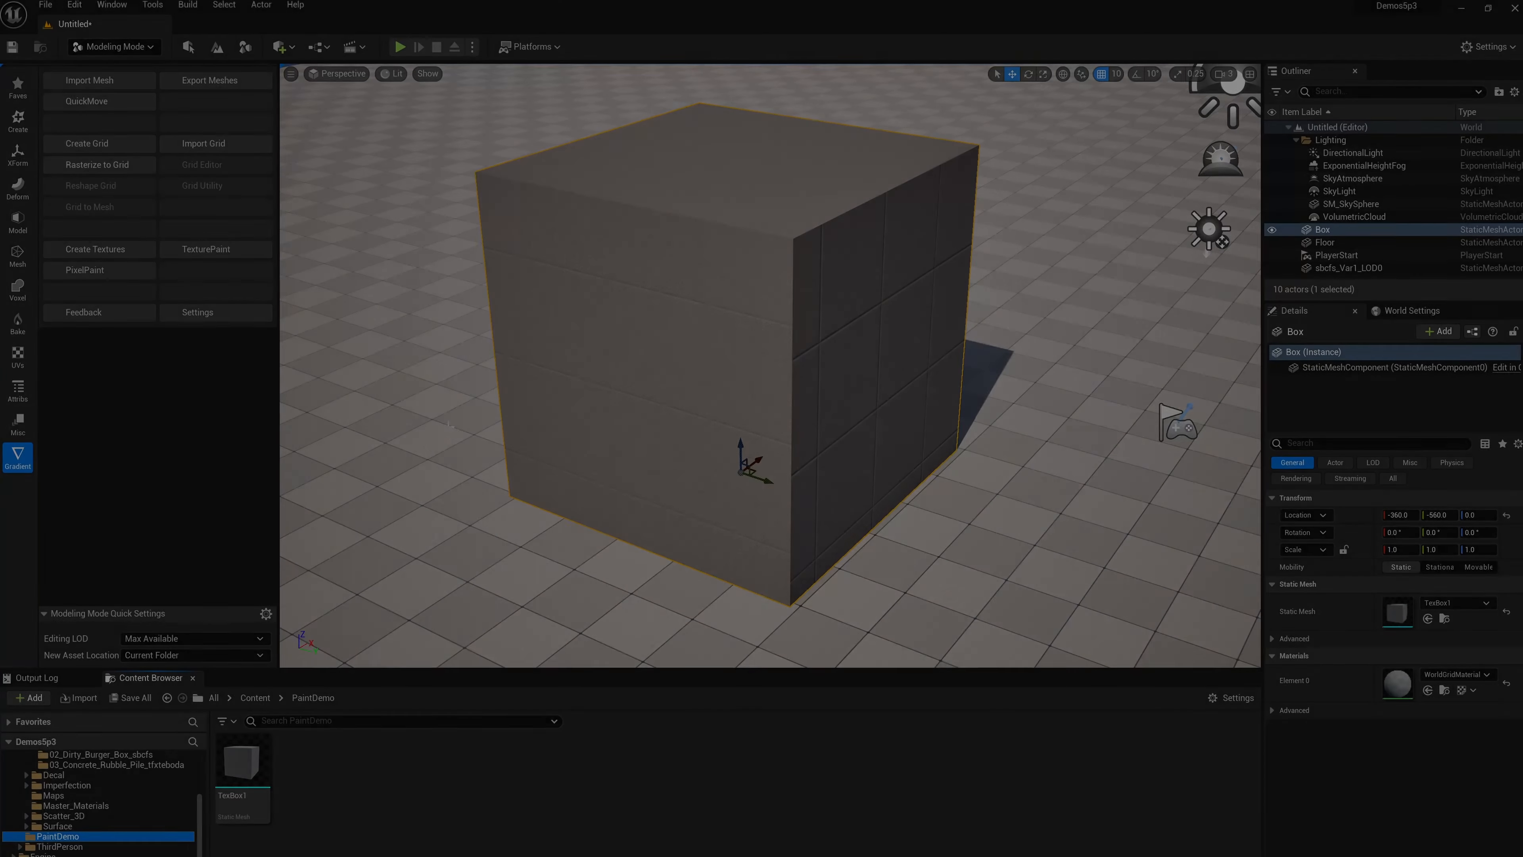
pyautogui.moveTo(450, 425); pyautogui.dragTo(480, 474, button='right')
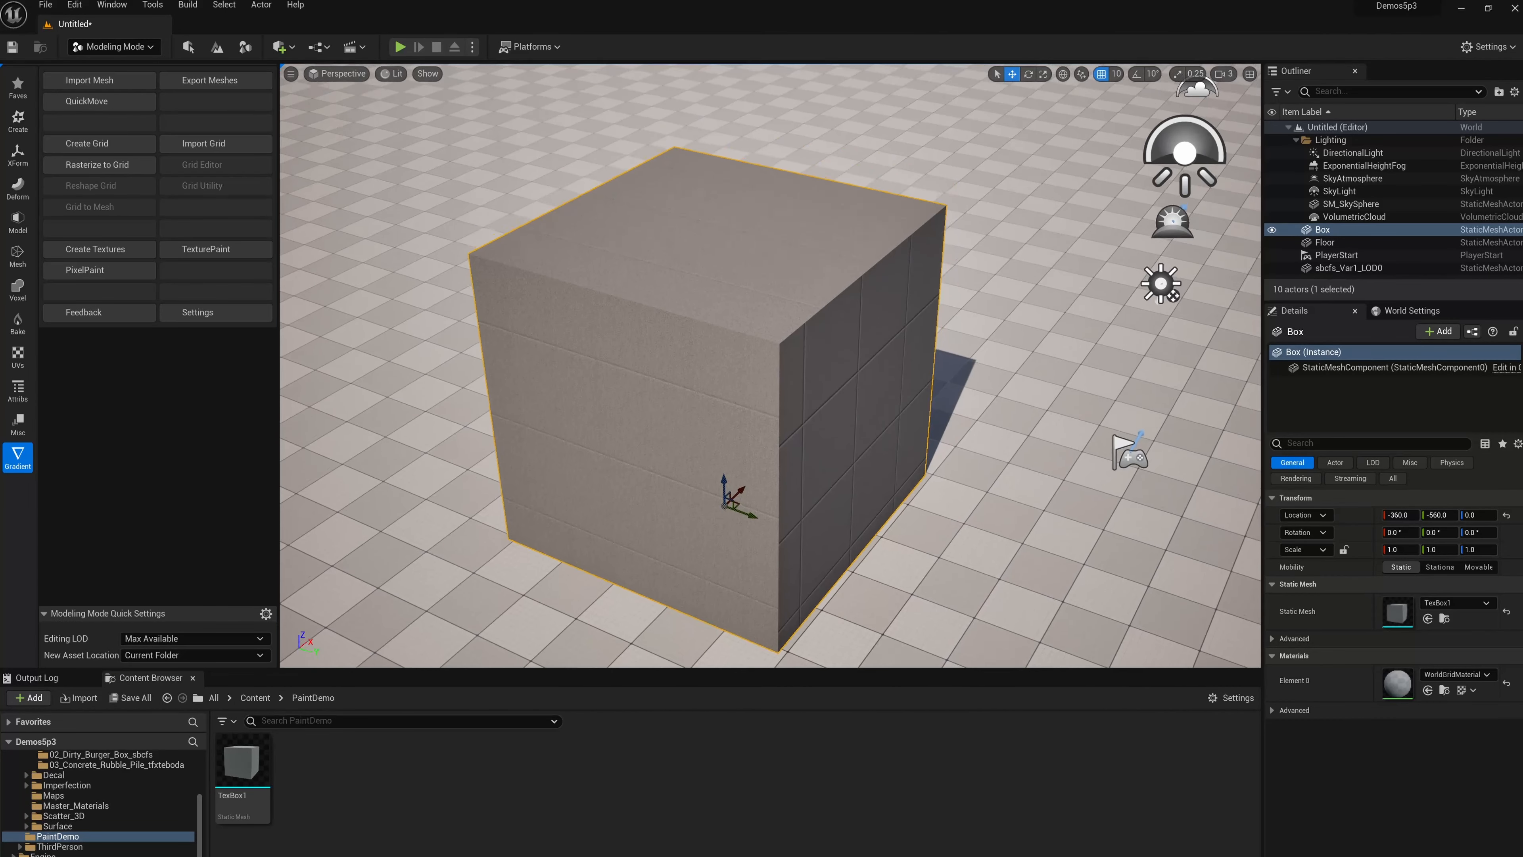
pyautogui.keyDown('alt'); pyautogui.moveTo(483, 388); pyautogui.dragTo(510, 387, button='right'); pyautogui.keyUp('alt')
pyautogui.keyDown('alt'); pyautogui.moveTo(599, 338); pyautogui.dragTo(581, 338); pyautogui.keyUp('alt')
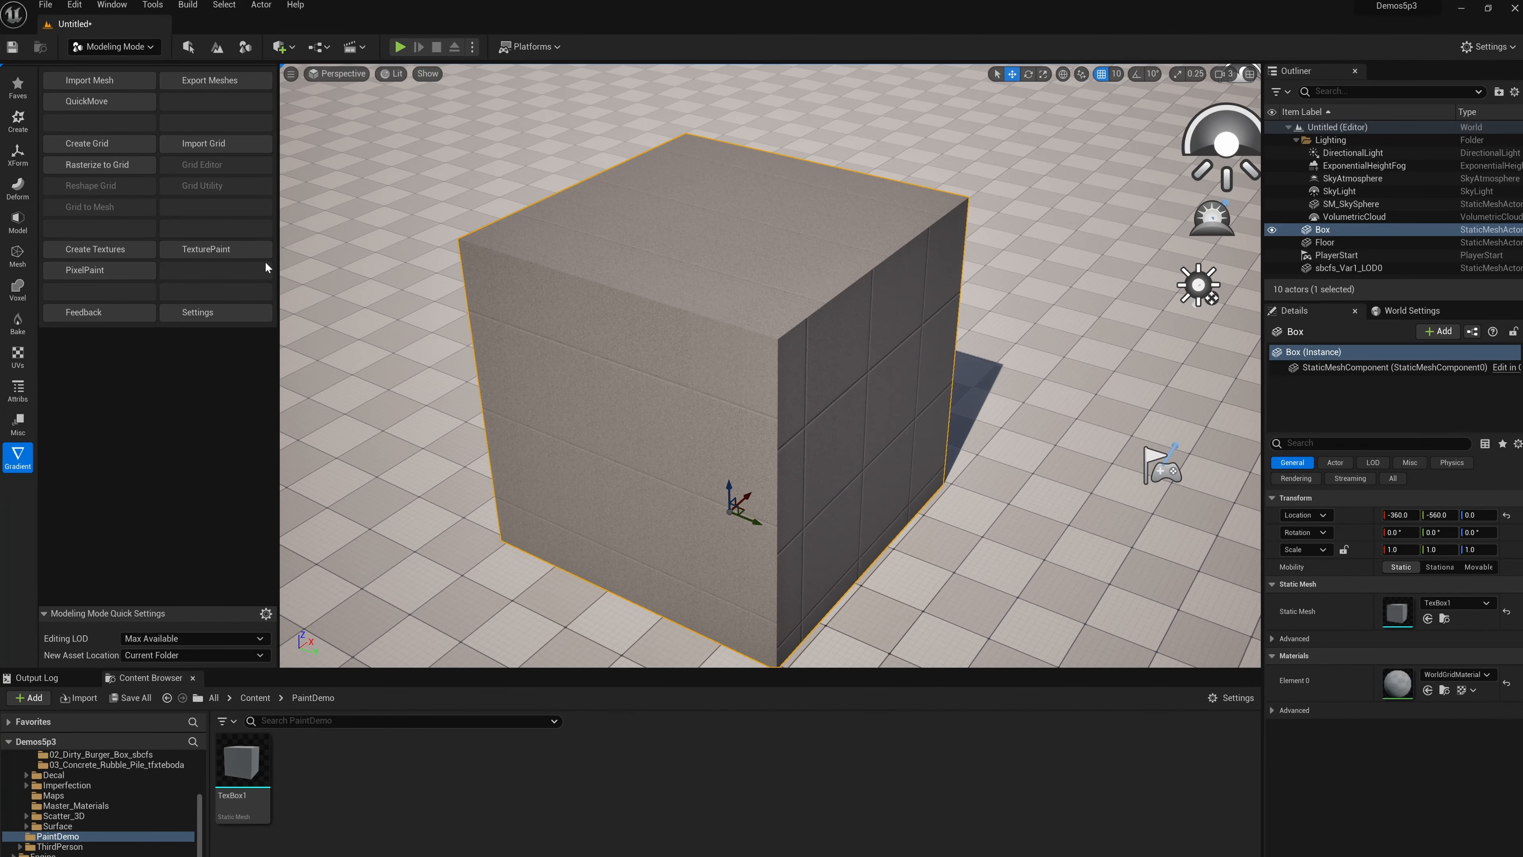
pyautogui.click(225, 251)
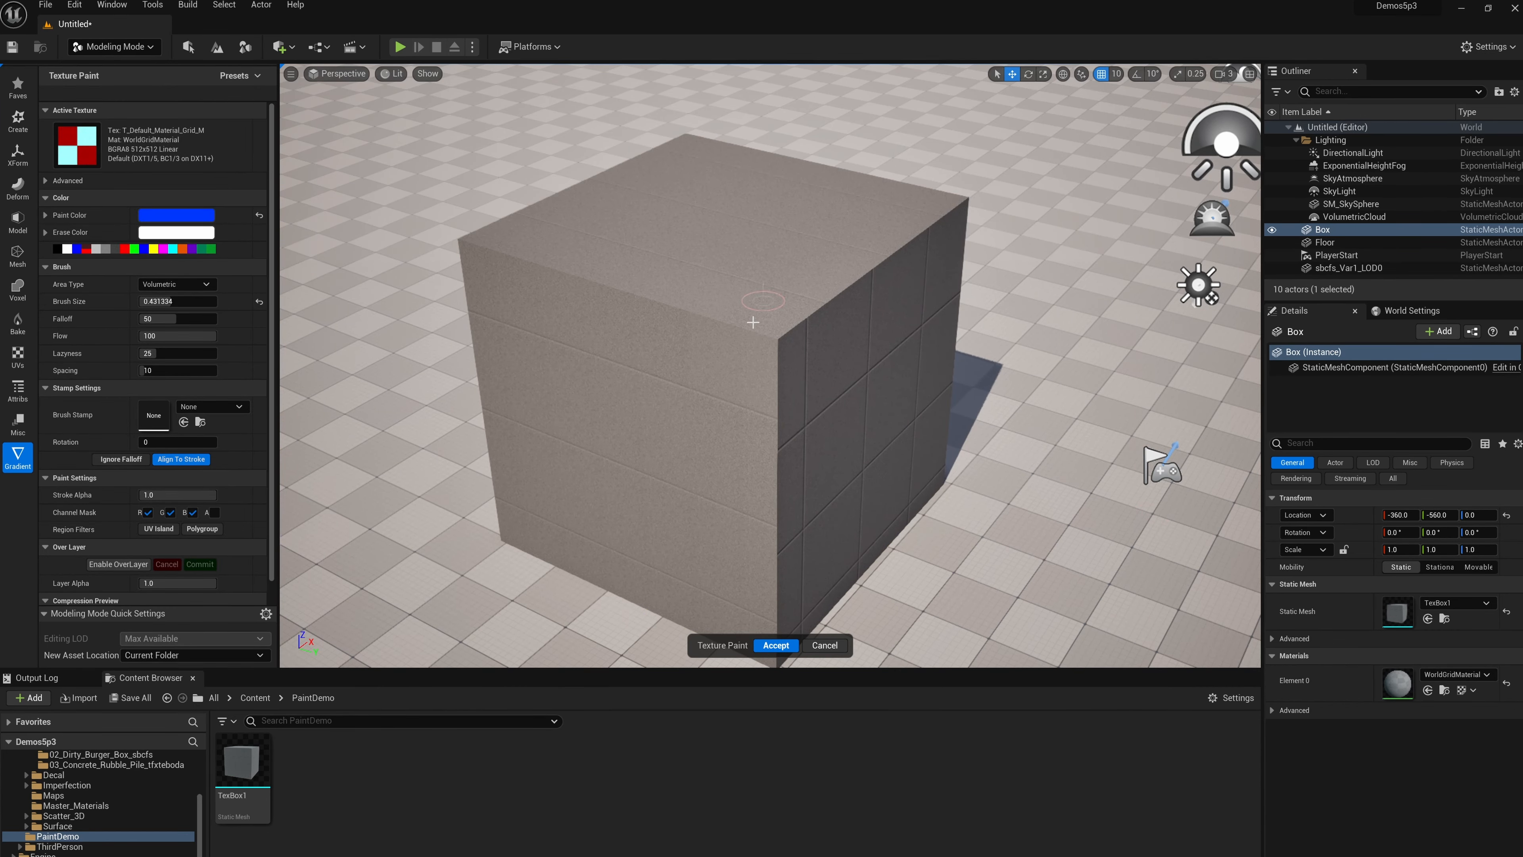
pyautogui.click(825, 645)
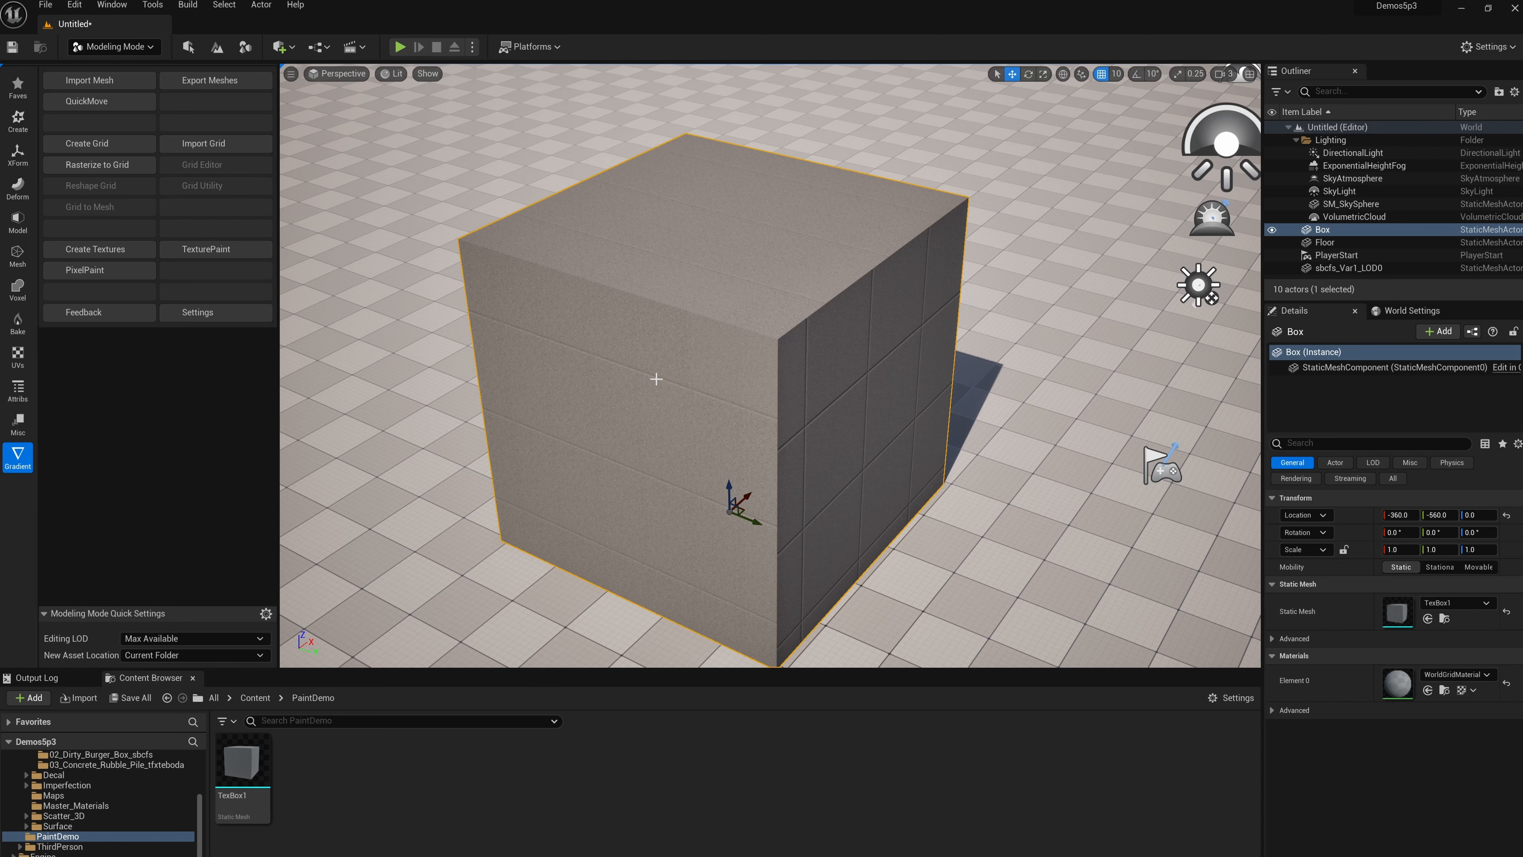
# Step: Open the box in the UV Editor to examine its UV layout
pyautogui.moveTo(709, 361); pyautogui.dragTo(708, 360, button='middle')
pyautogui.rightClick(666, 368)
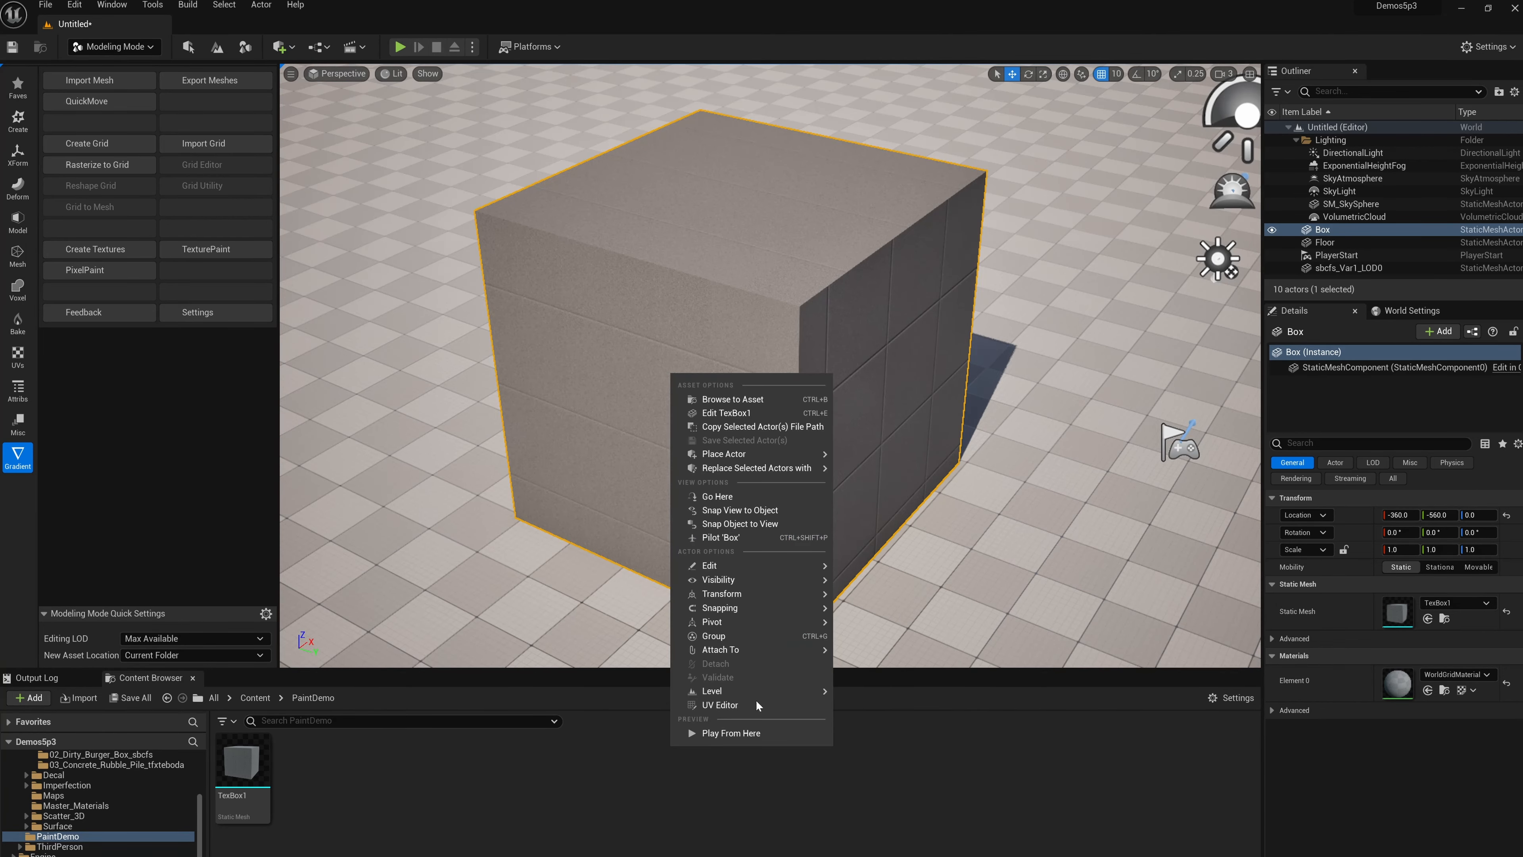
pyautogui.click(731, 708)
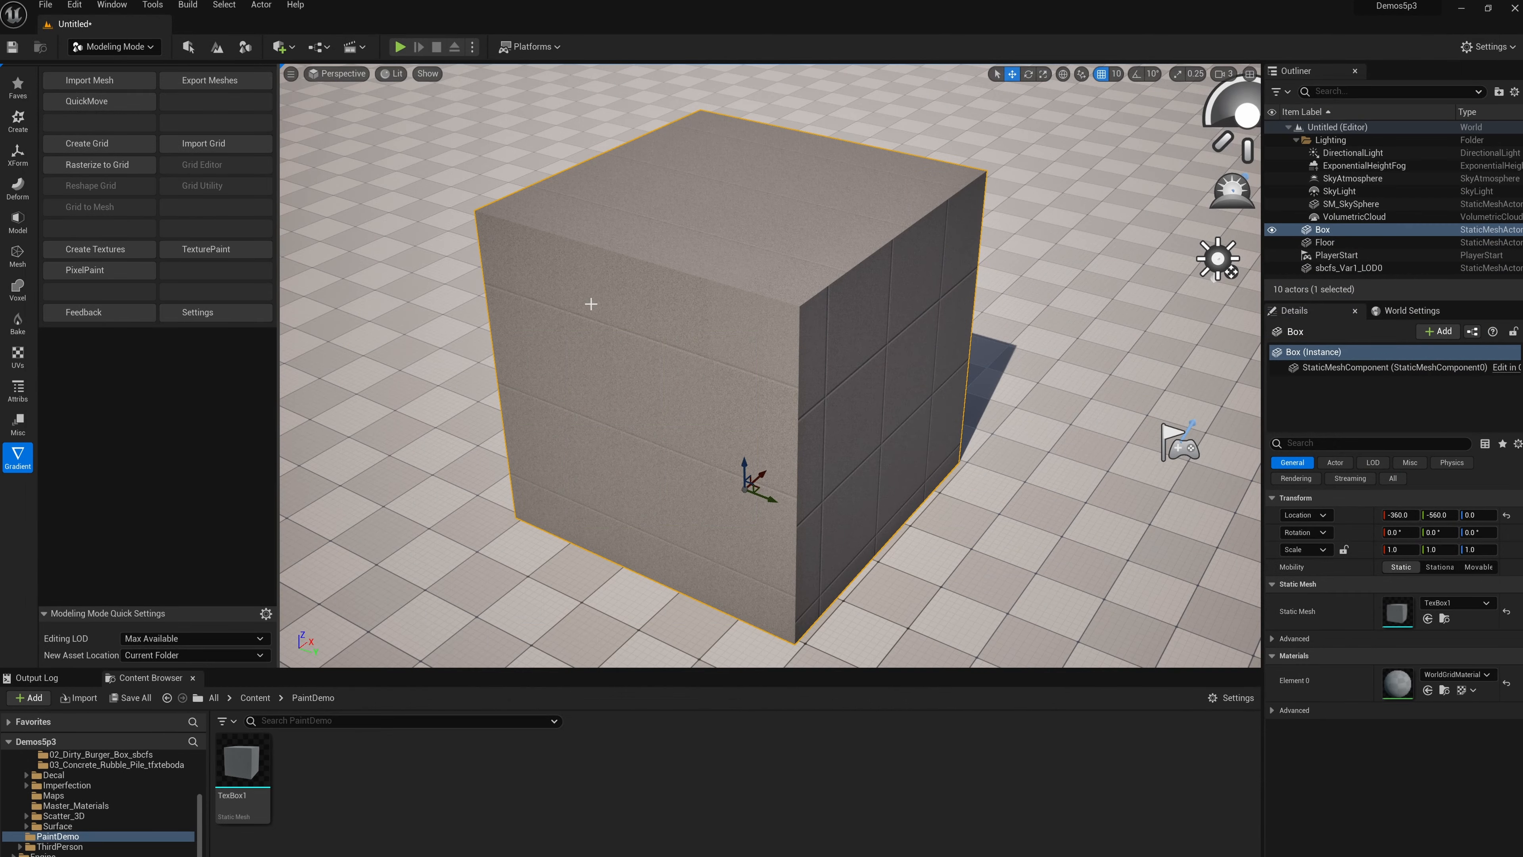
# Step: Create a 2048 black texture with the SRGB Color preset and base name T_Image, and apply it to the box
pyautogui.click(104, 248)
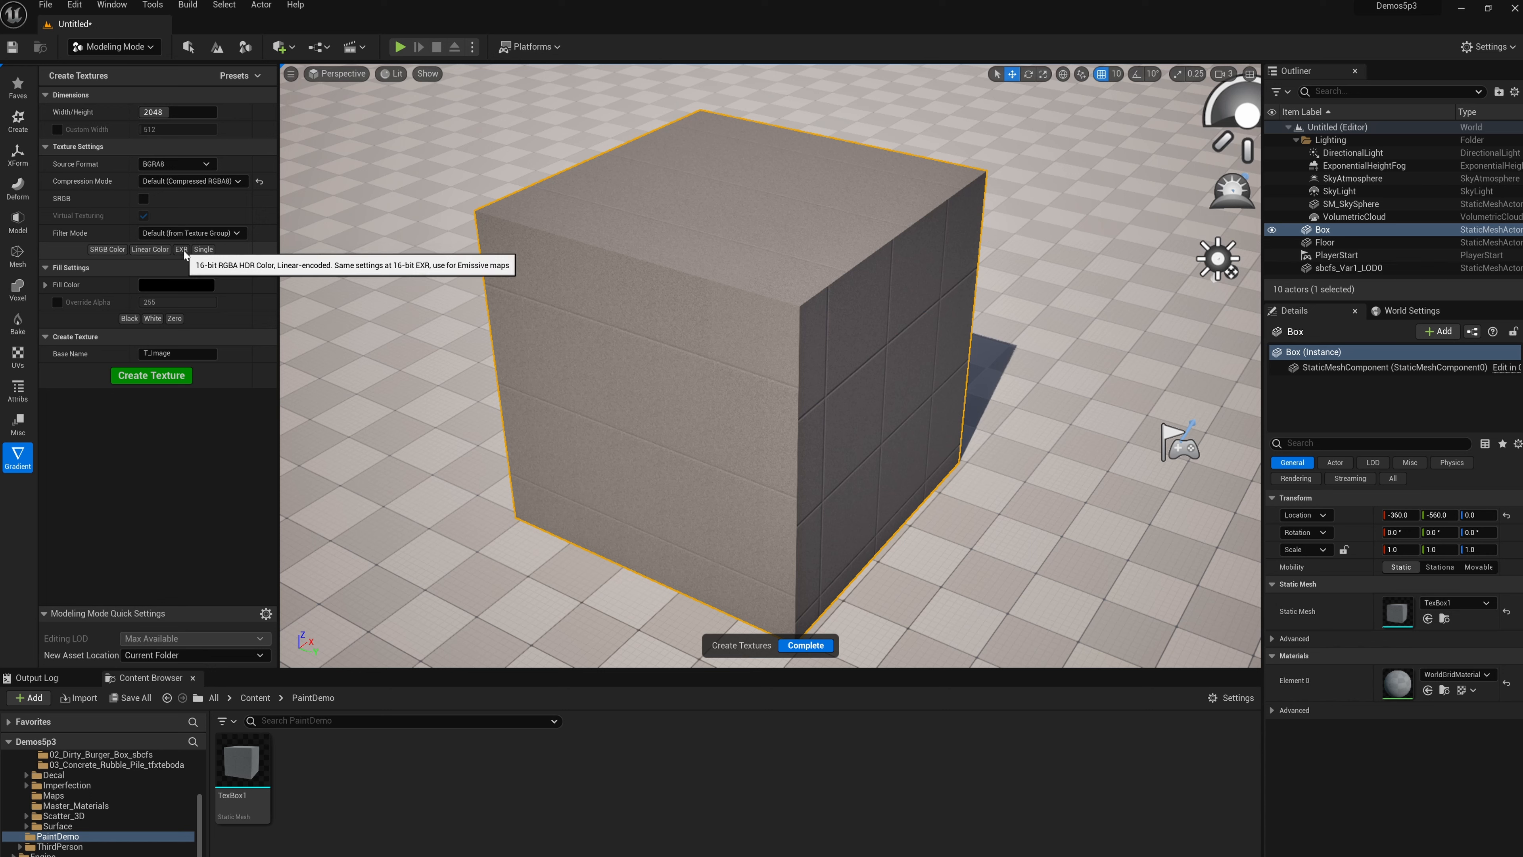
pyautogui.click(204, 250)
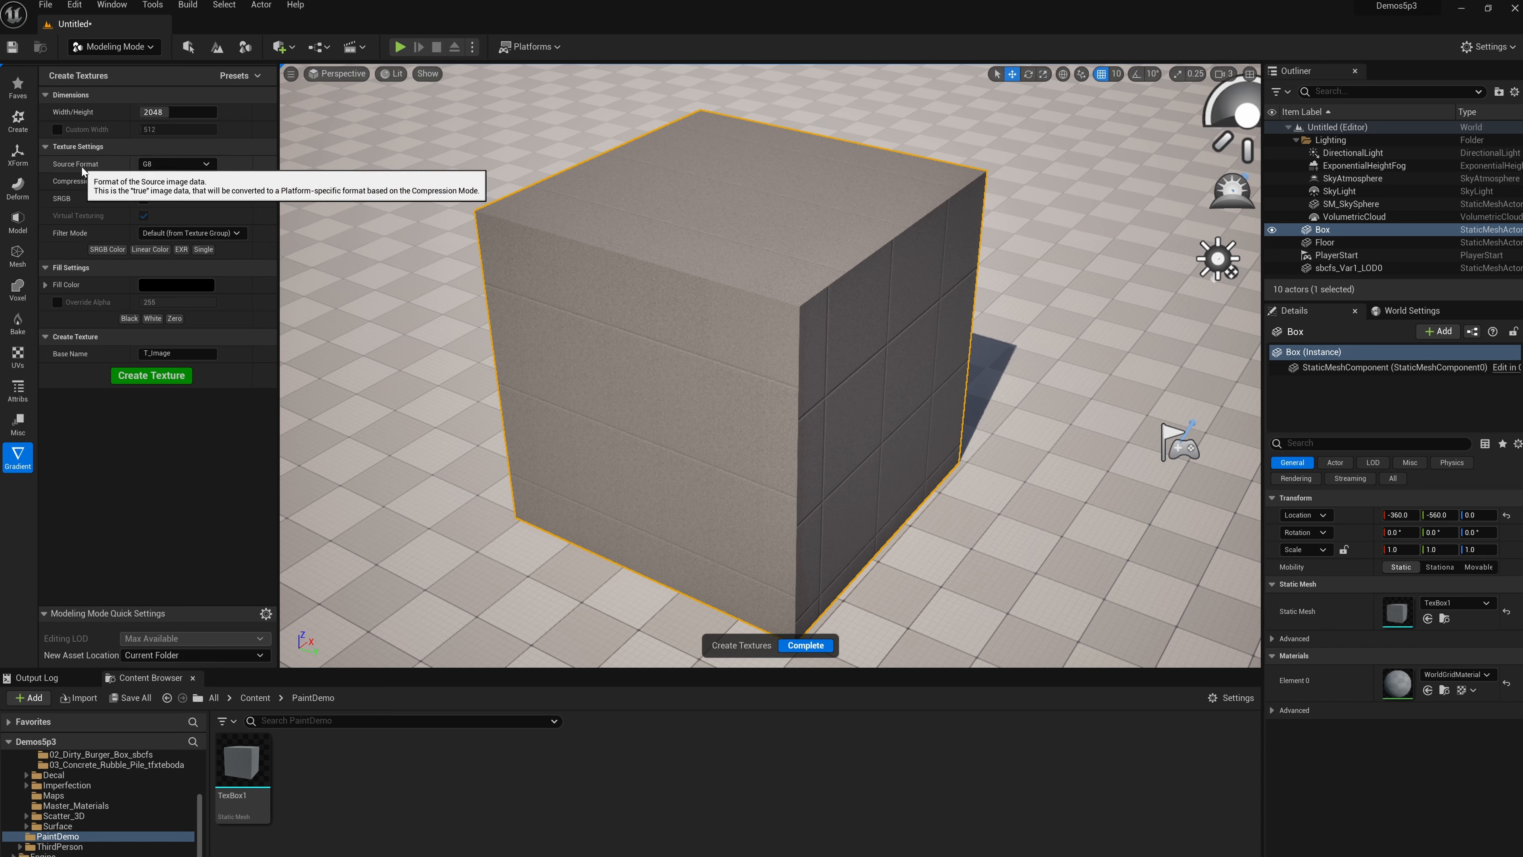
pyautogui.click(108, 250)
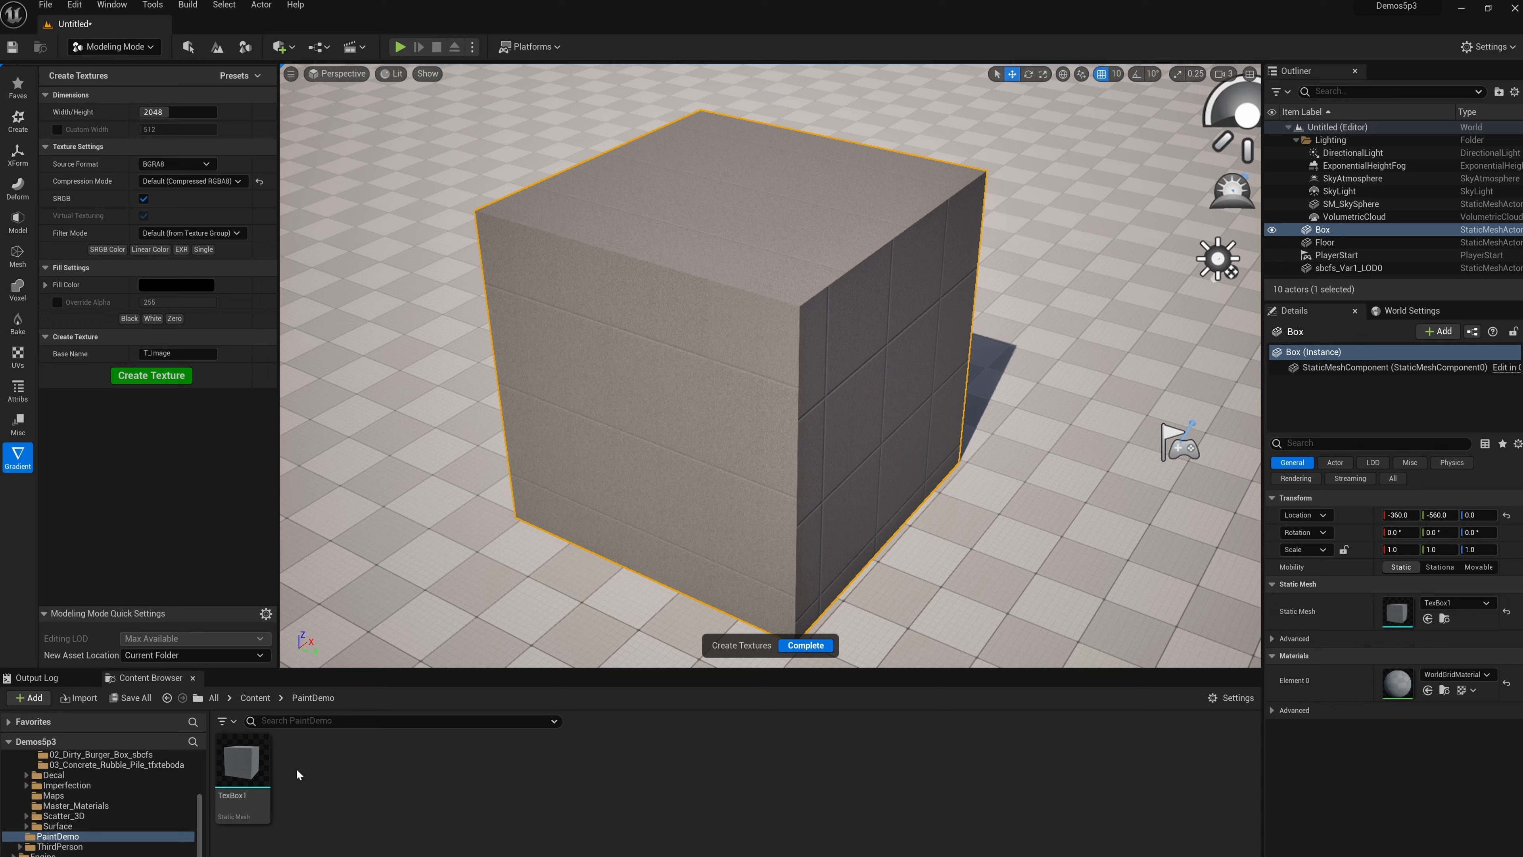
pyautogui.click(151, 377)
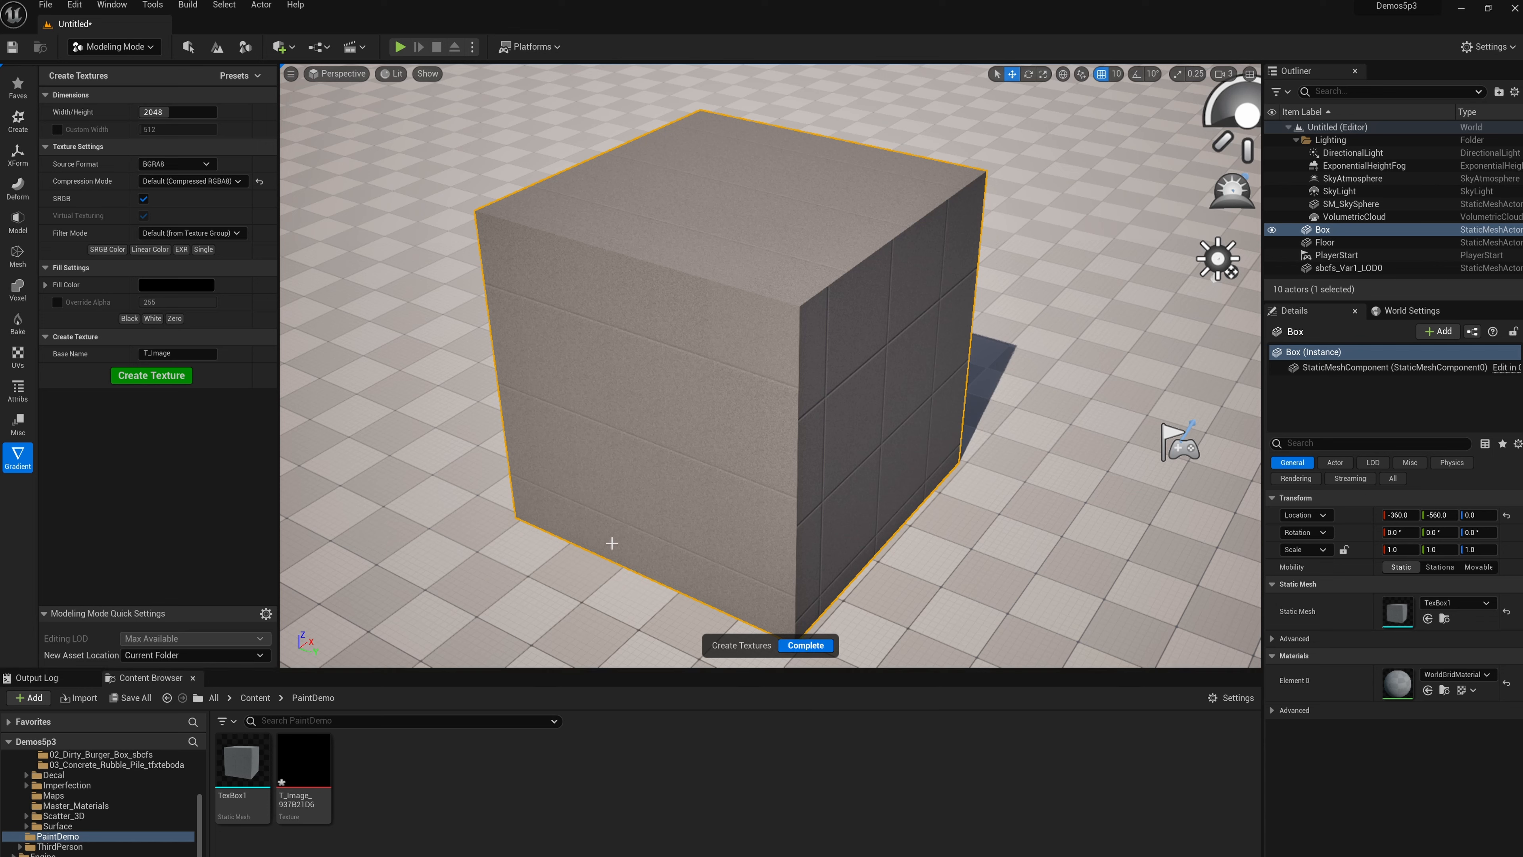
pyautogui.click(807, 645)
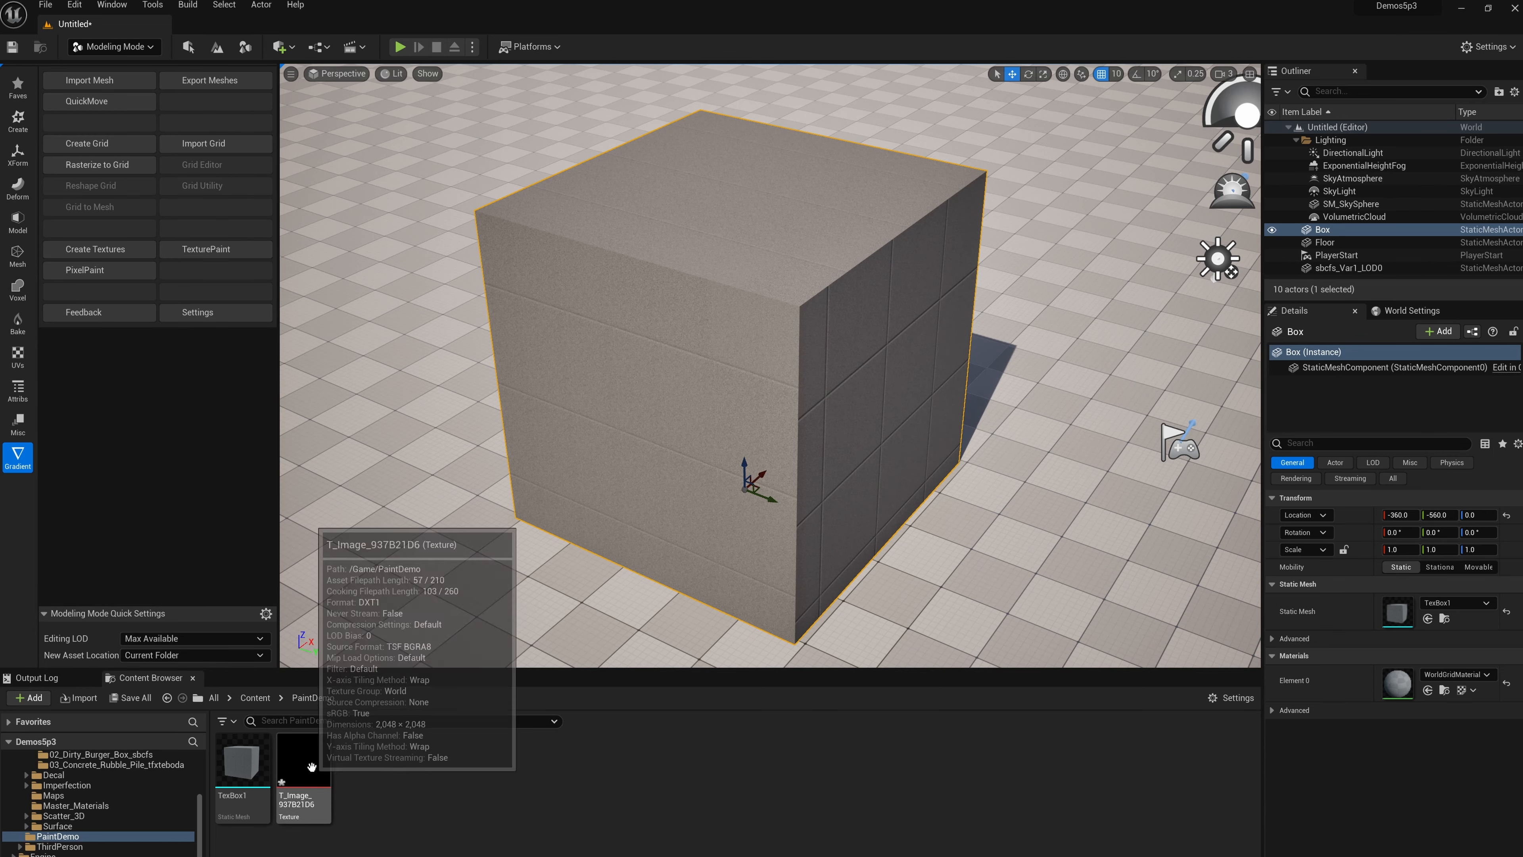
pyautogui.moveTo(304, 759); pyautogui.dragTo(657, 425)
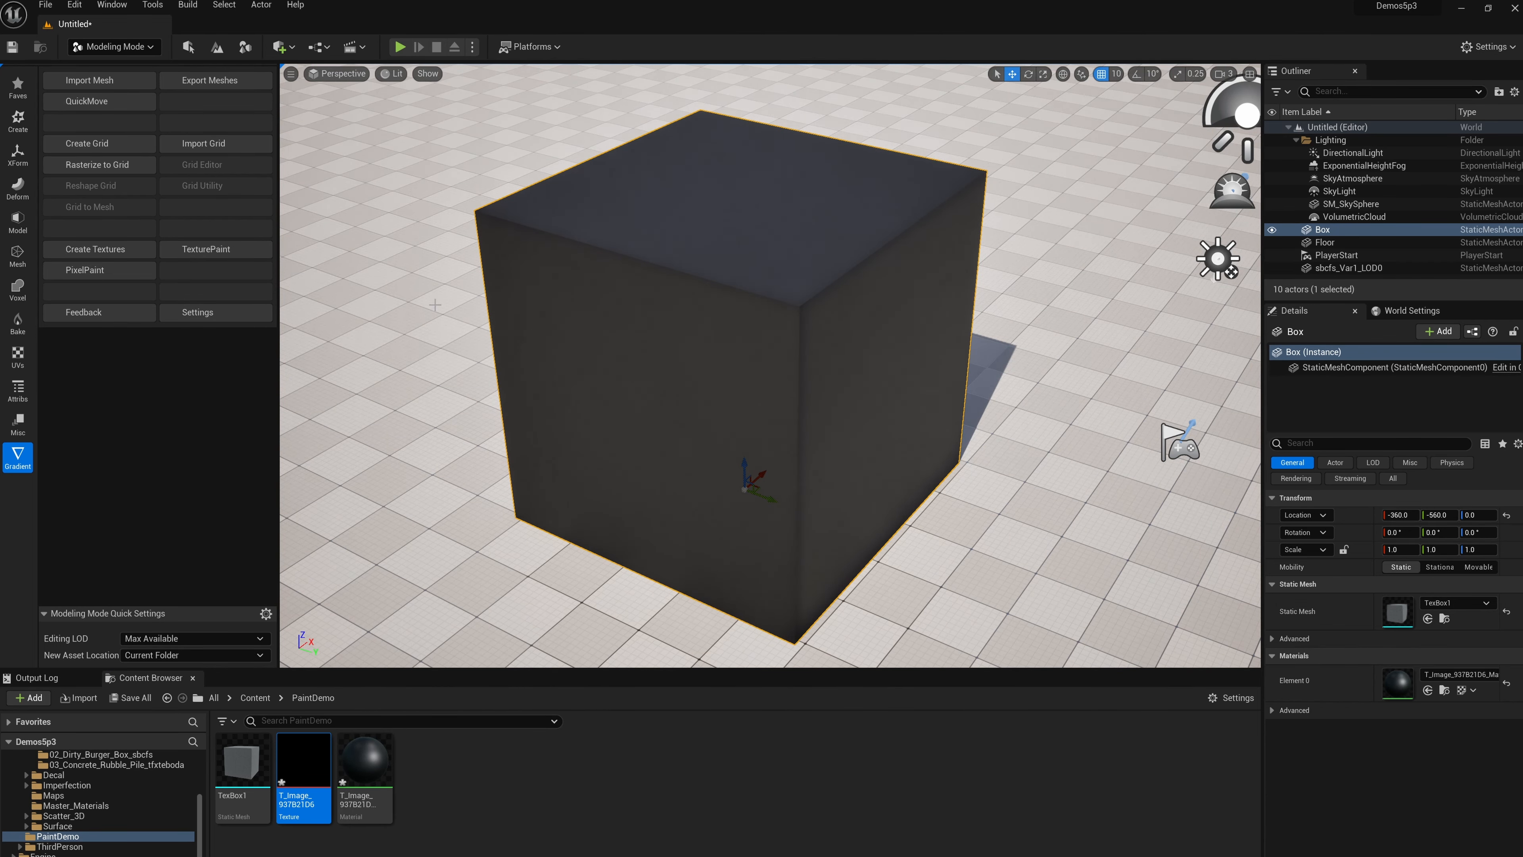
# Step: Try a blue zigzag stroke on the black box with TexturePaint and check which textures are paintable
pyautogui.click(206, 248)
pyautogui.moveTo(622, 310)
pyautogui.mouseDown()
pyautogui.moveTo(672, 415)
pyautogui.moveTo(652, 447)
pyautogui.moveTo(707, 442)
pyautogui.moveTo(670, 445)
pyautogui.moveTo(715, 390)
pyautogui.moveTo(679, 430)
pyautogui.moveTo(666, 360)
pyautogui.moveTo(700, 299)
pyautogui.mouseUp()
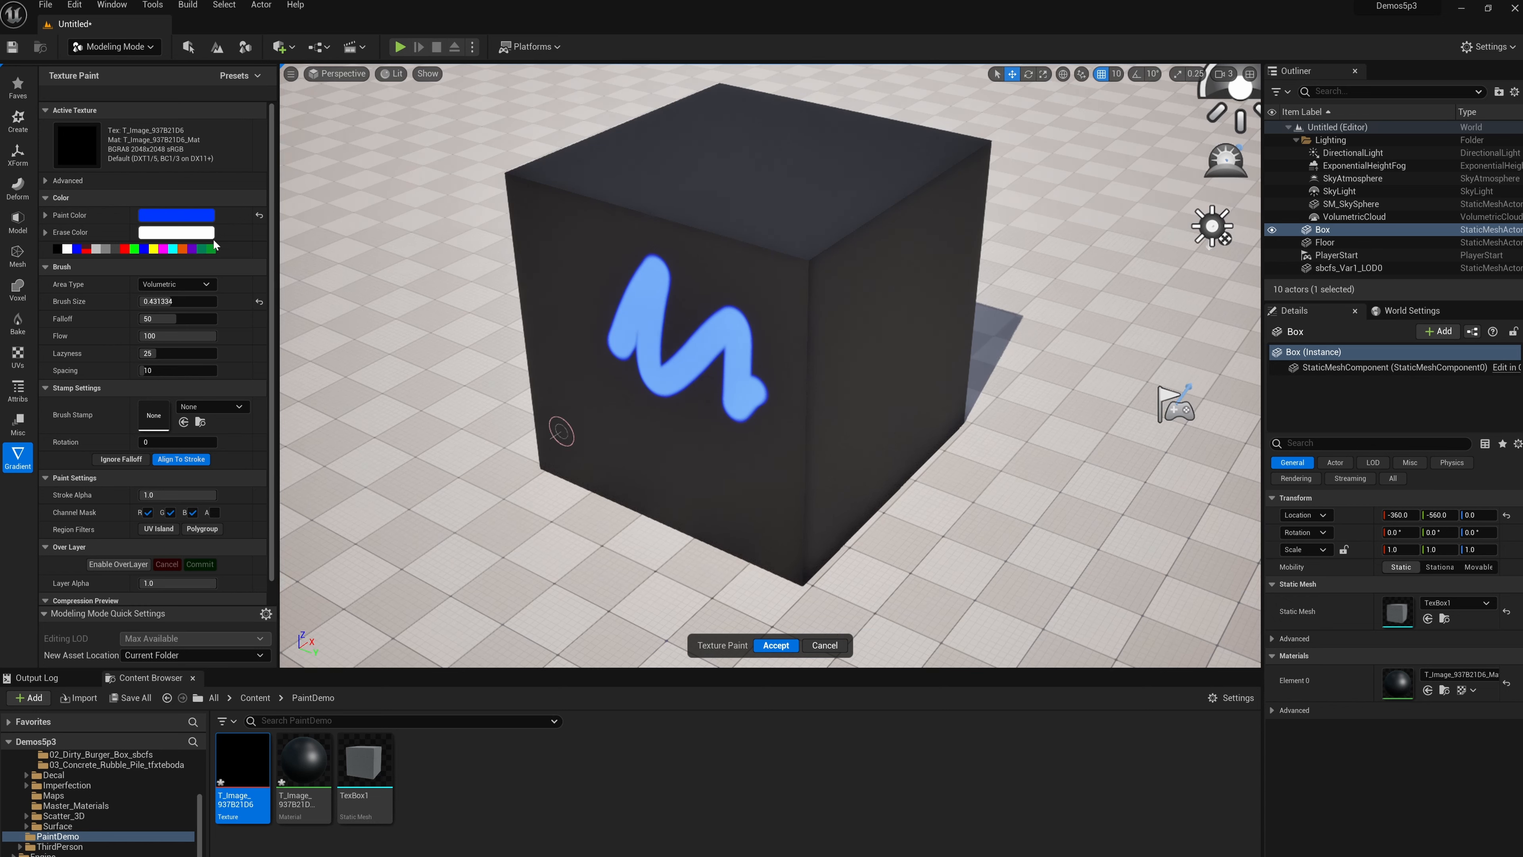
pyautogui.click(85, 150)
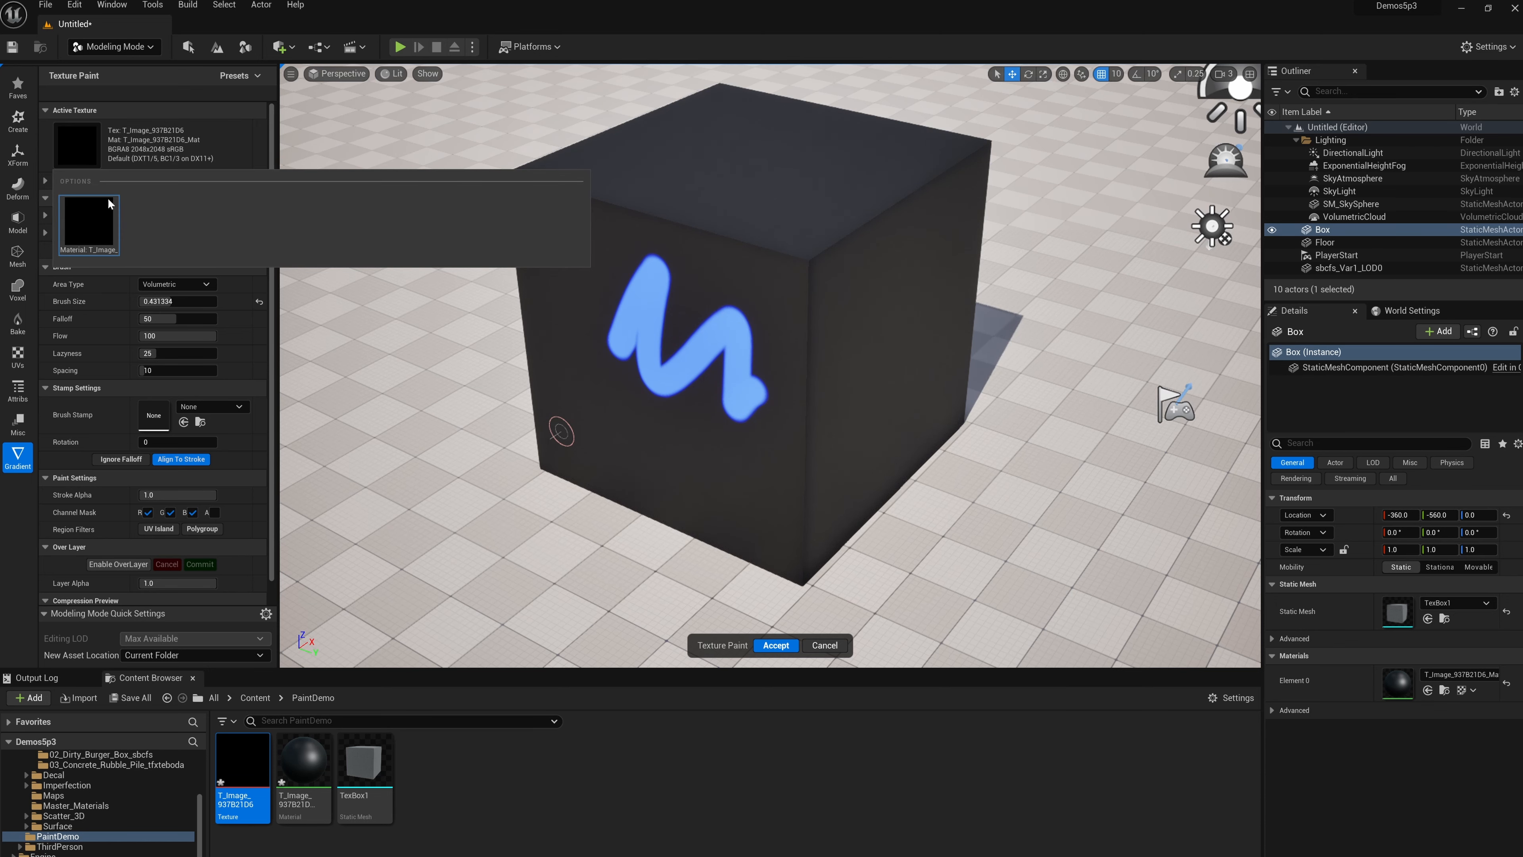
pyautogui.click(79, 153)
pyautogui.click(825, 641)
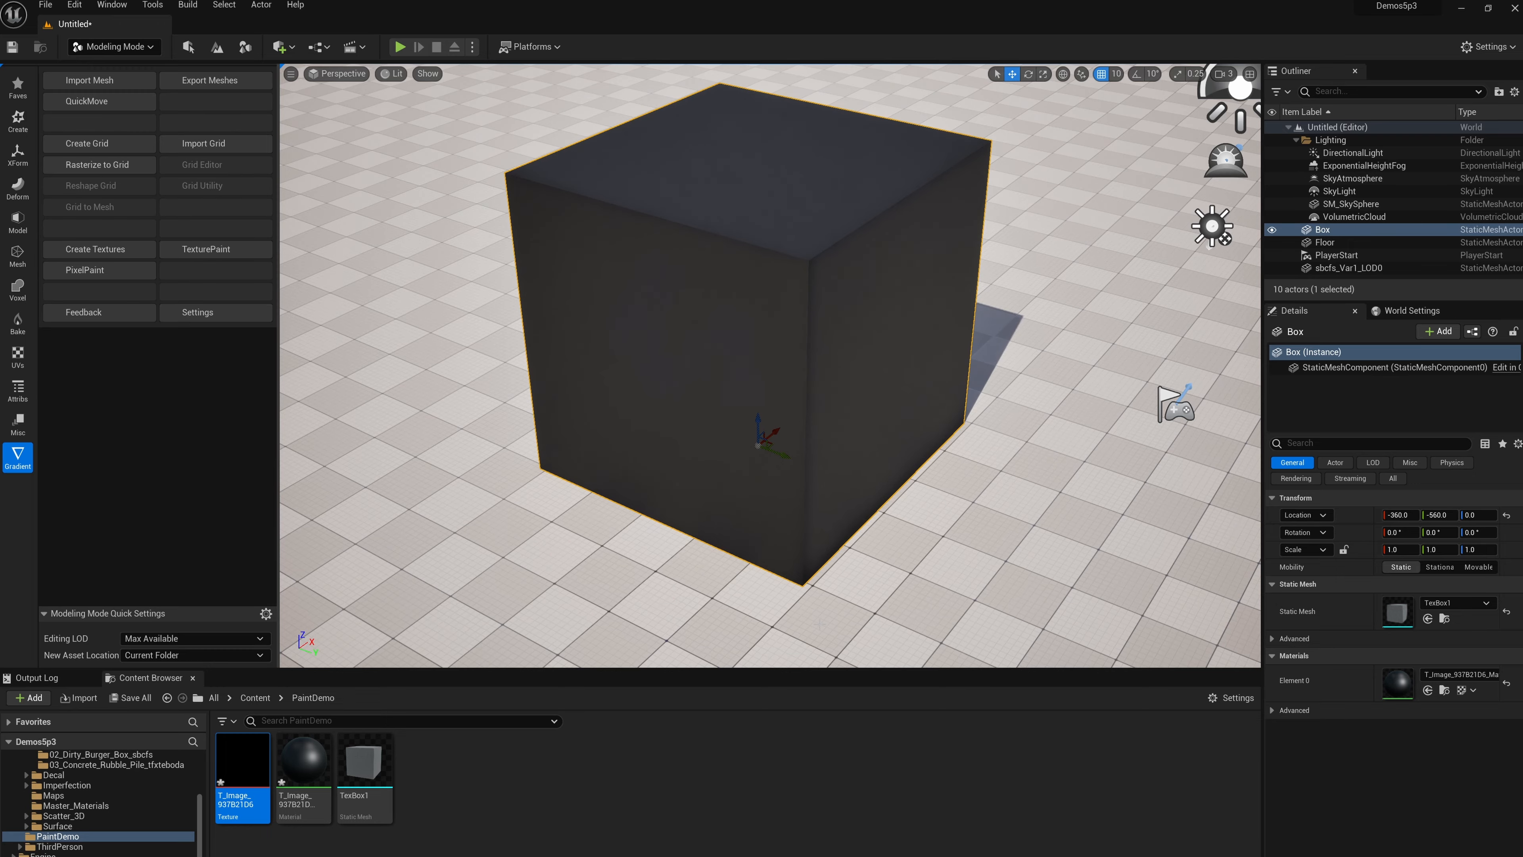
# Step: Start TexturePaint on the burger box mesh and set sbcfs_8K_Albedo as the active texture
pyautogui.moveTo(829, 509); pyautogui.dragTo(815, 460, button='middle')
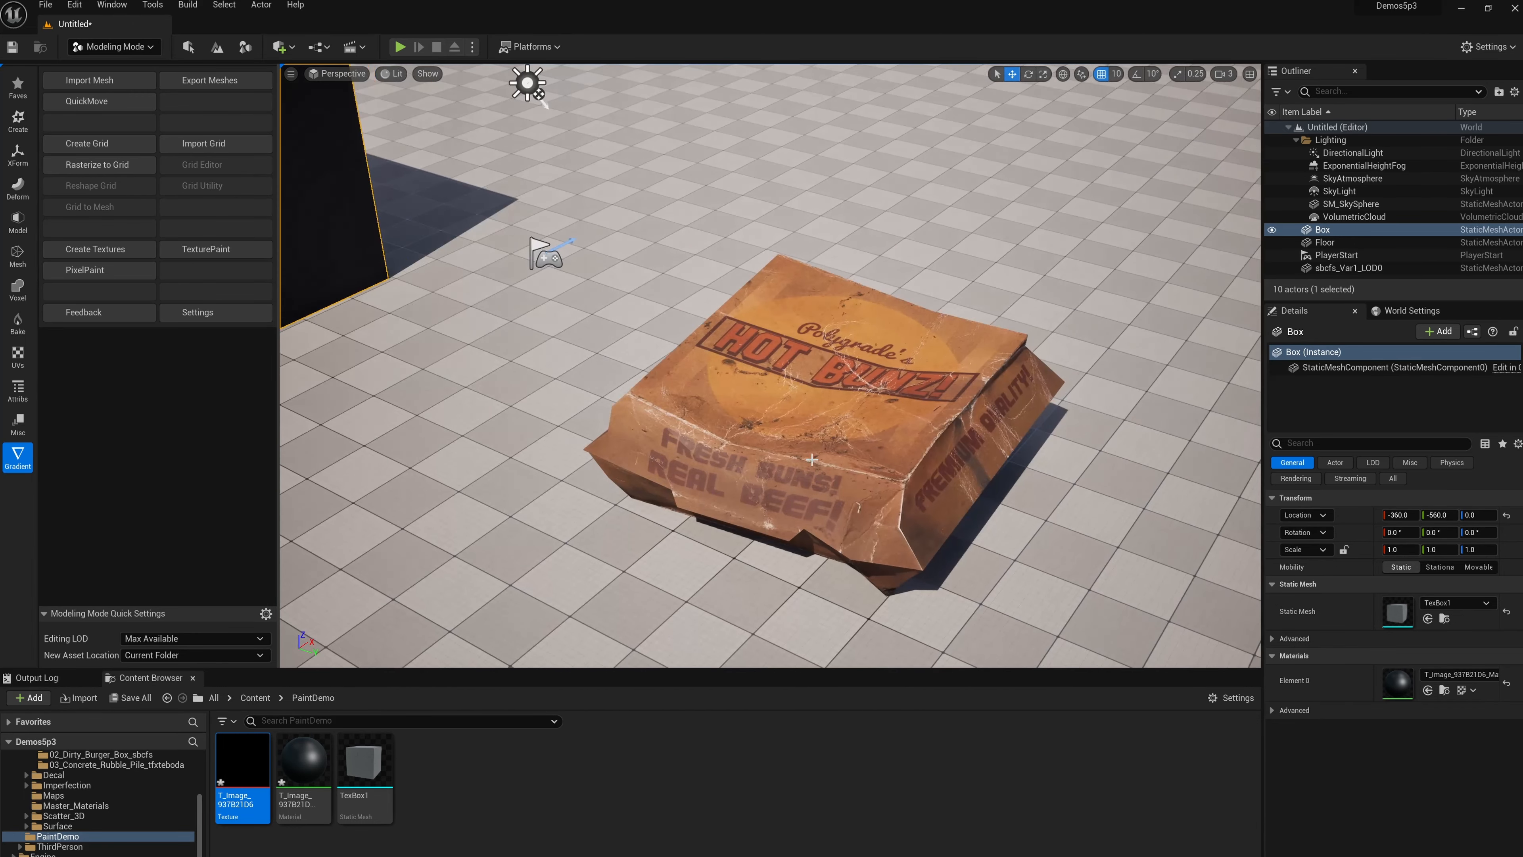
pyautogui.click(815, 460)
pyautogui.press('f')
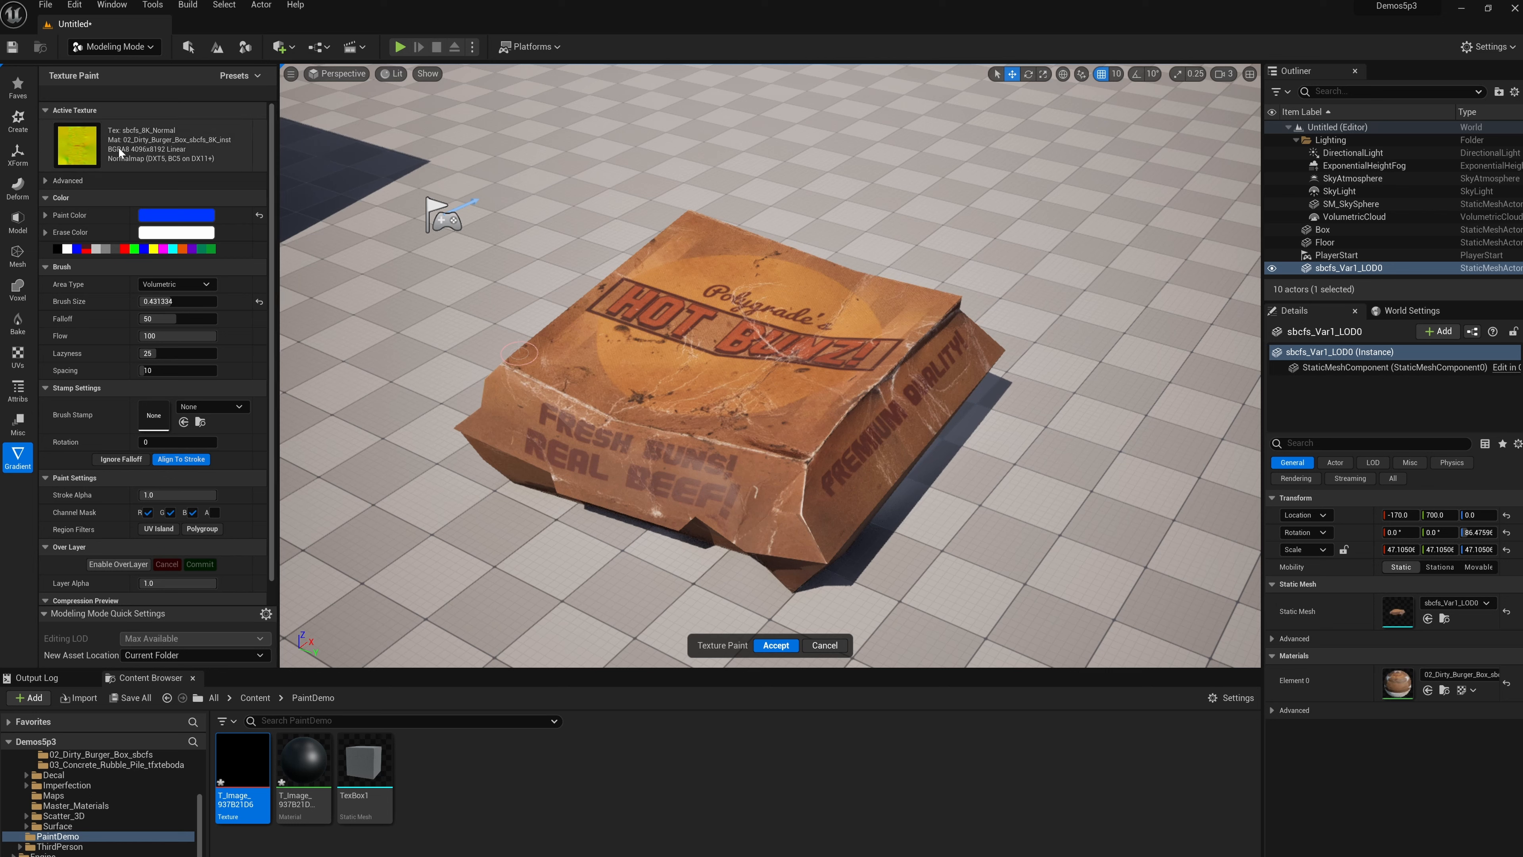
pyautogui.click(78, 156)
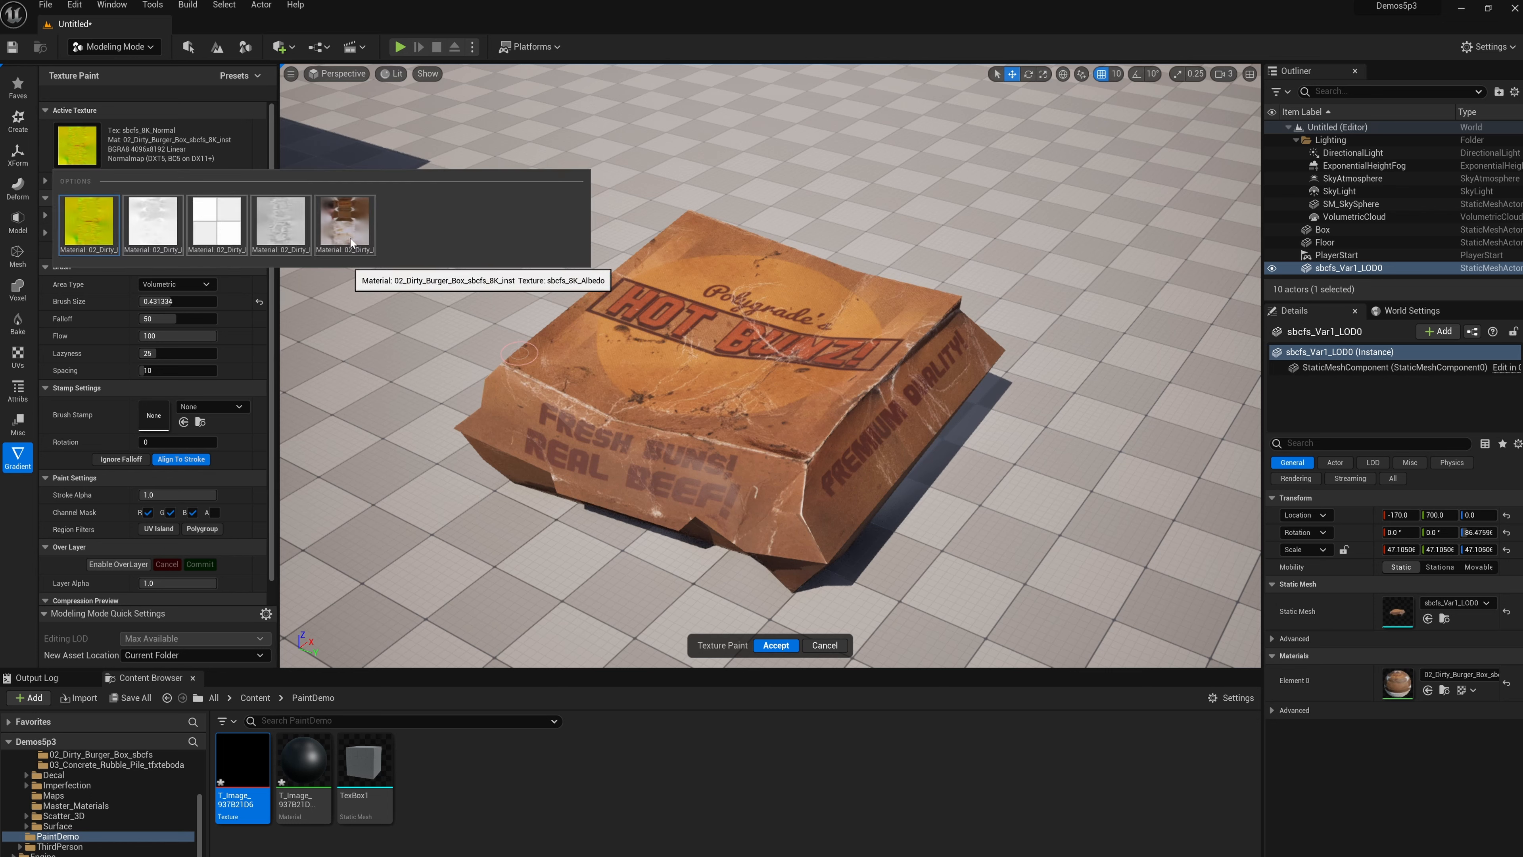
pyautogui.click(84, 142)
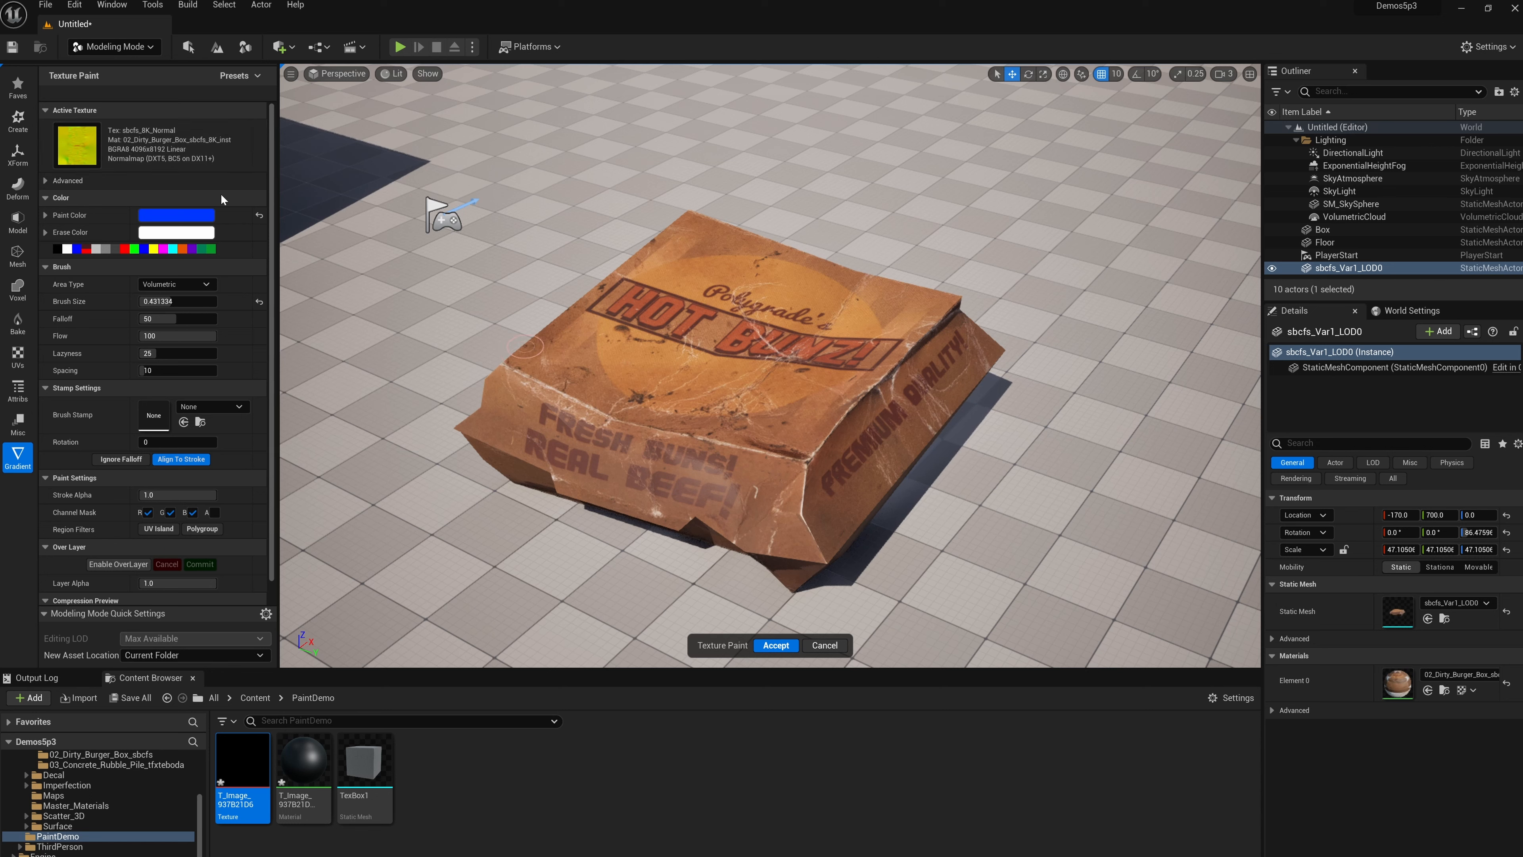
pyautogui.click(75, 155)
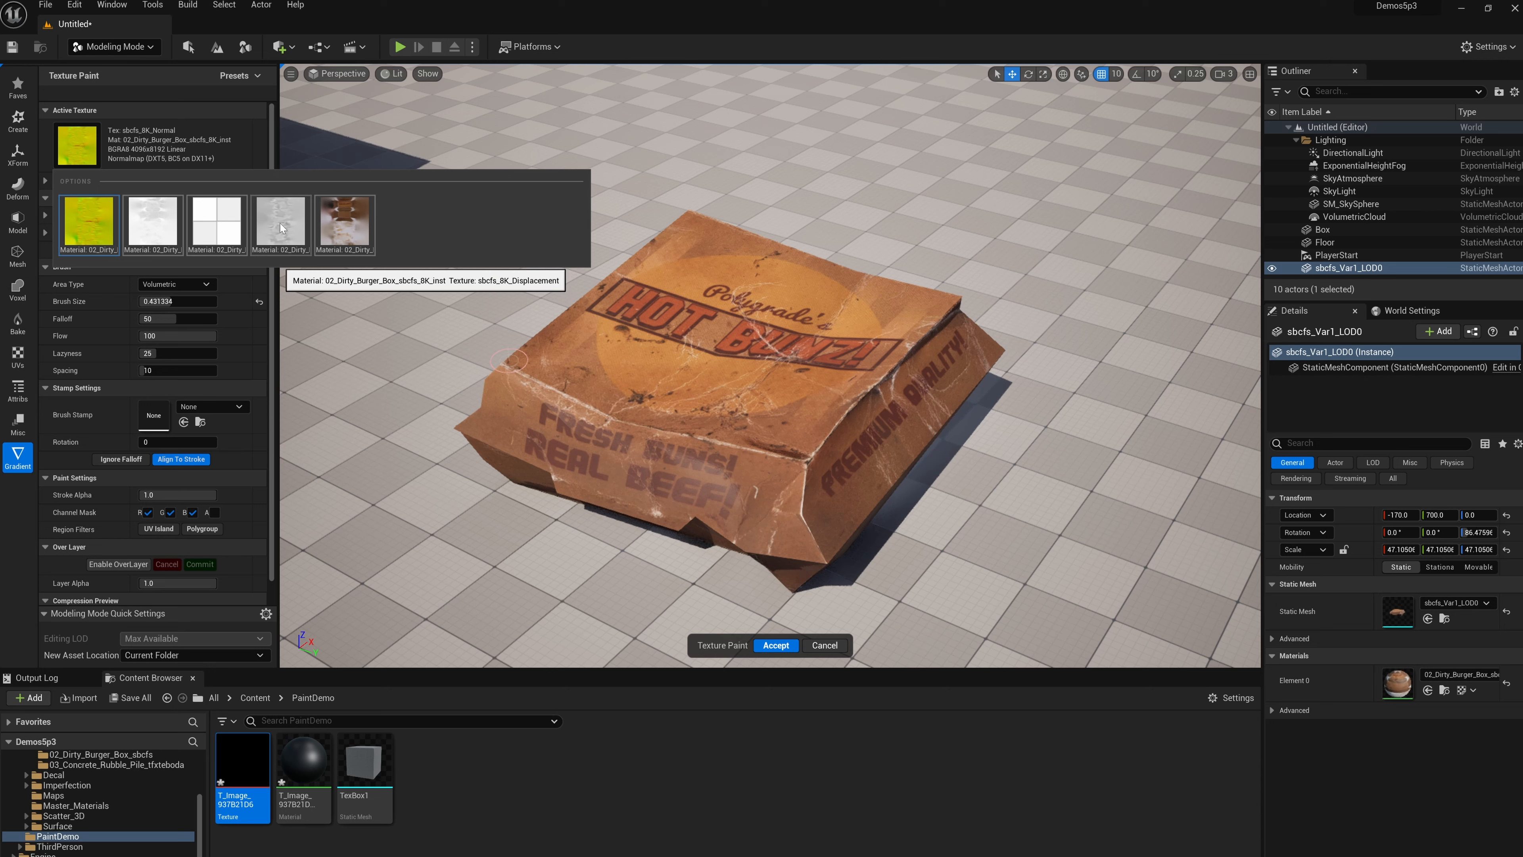
pyautogui.click(346, 231)
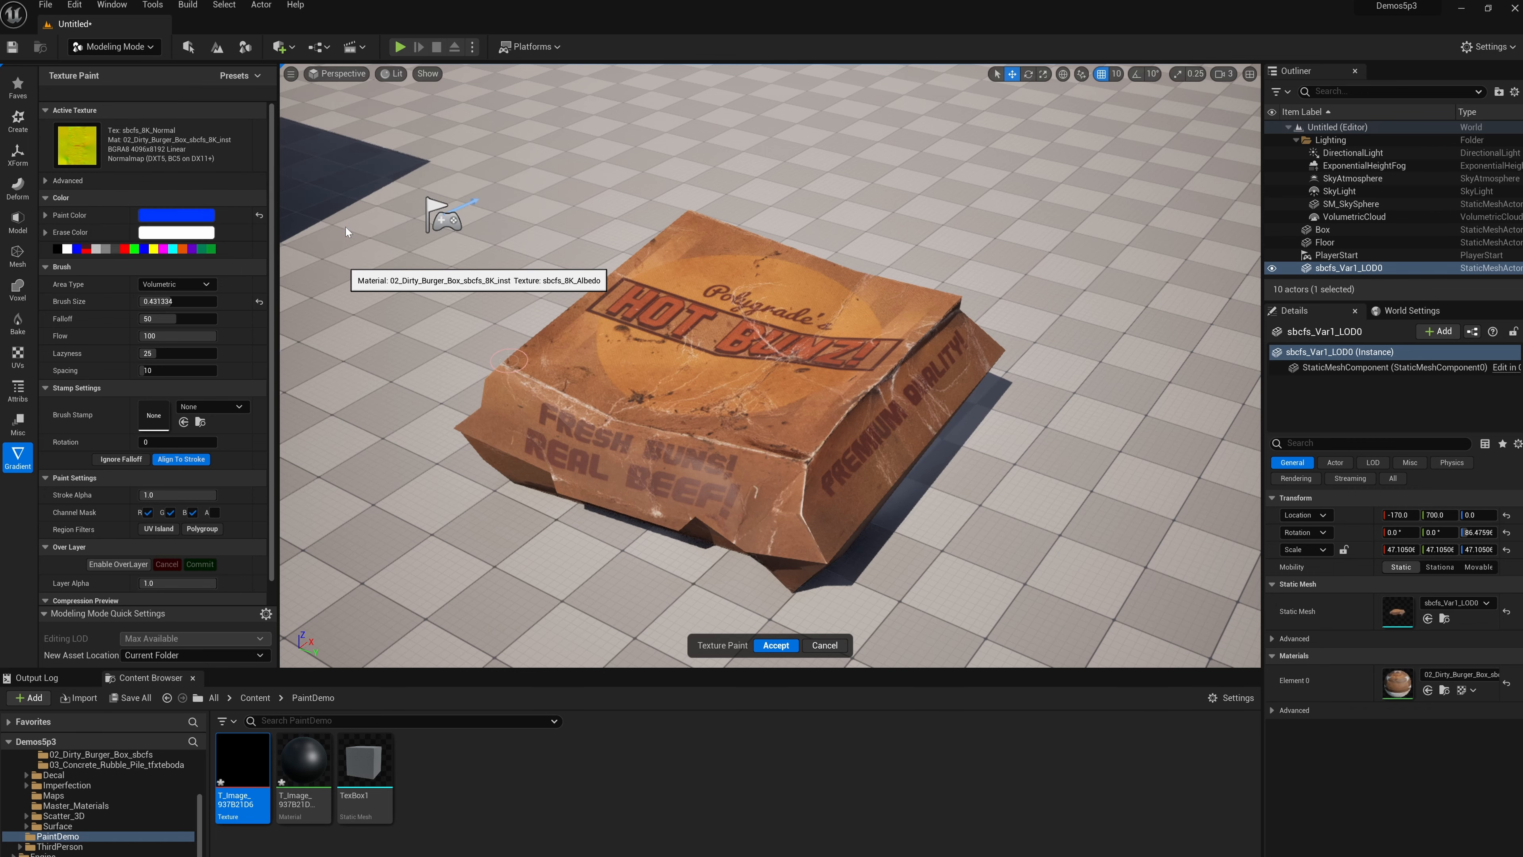
# Step: Paint one long winding blue stroke across the lettering on the burger box lid
pyautogui.scroll(4, 532, 331)
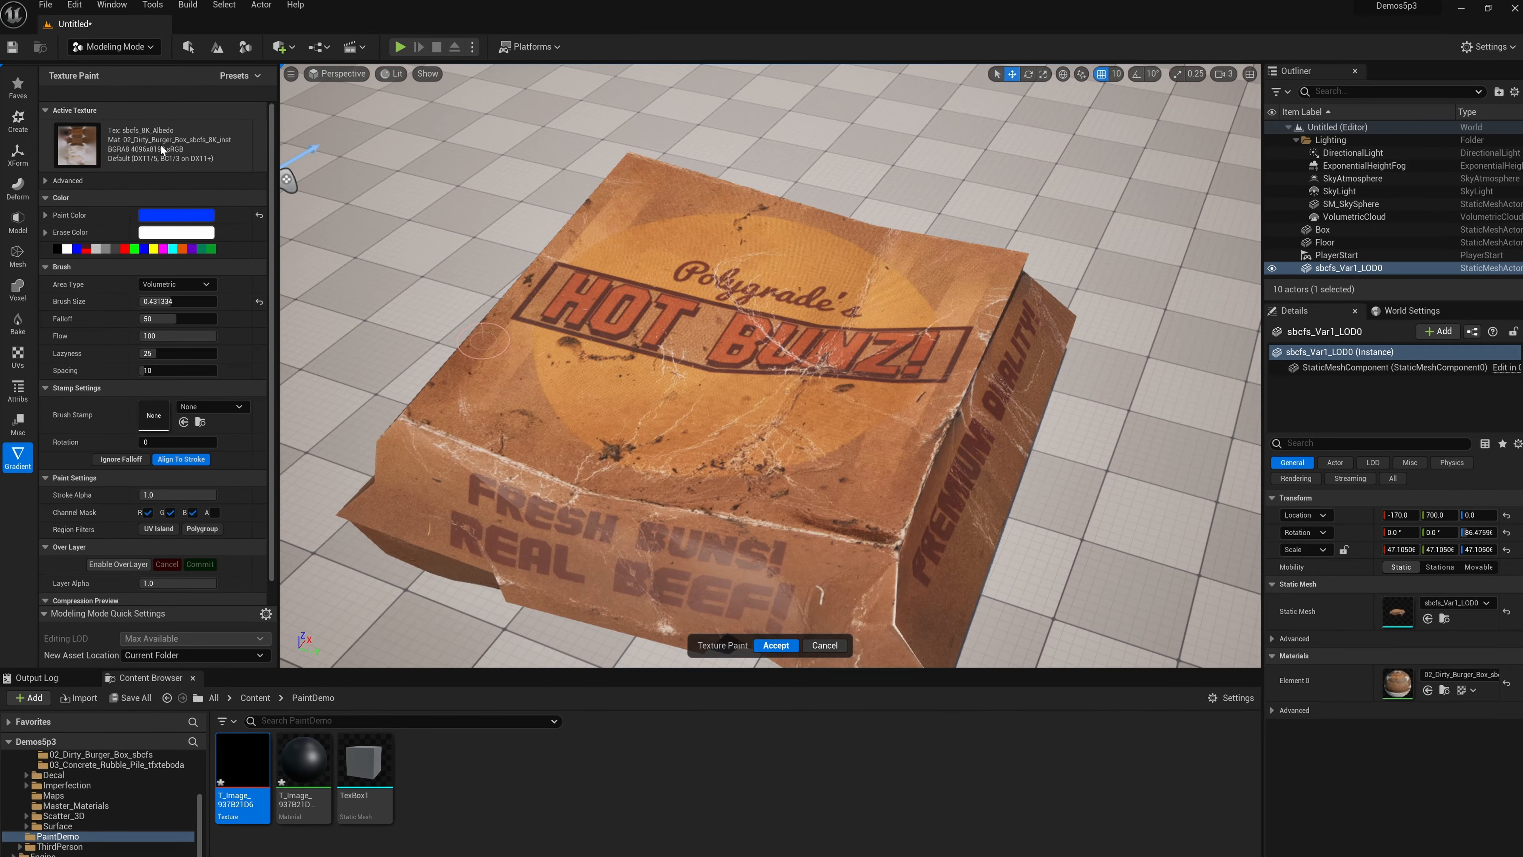
pyautogui.moveTo(150, 152)
pyautogui.moveTo(677, 246)
pyautogui.mouseDown()
pyautogui.moveTo(599, 332)
pyautogui.moveTo(851, 342)
pyautogui.moveTo(650, 434)
pyautogui.moveTo(677, 363)
pyautogui.mouseUp()
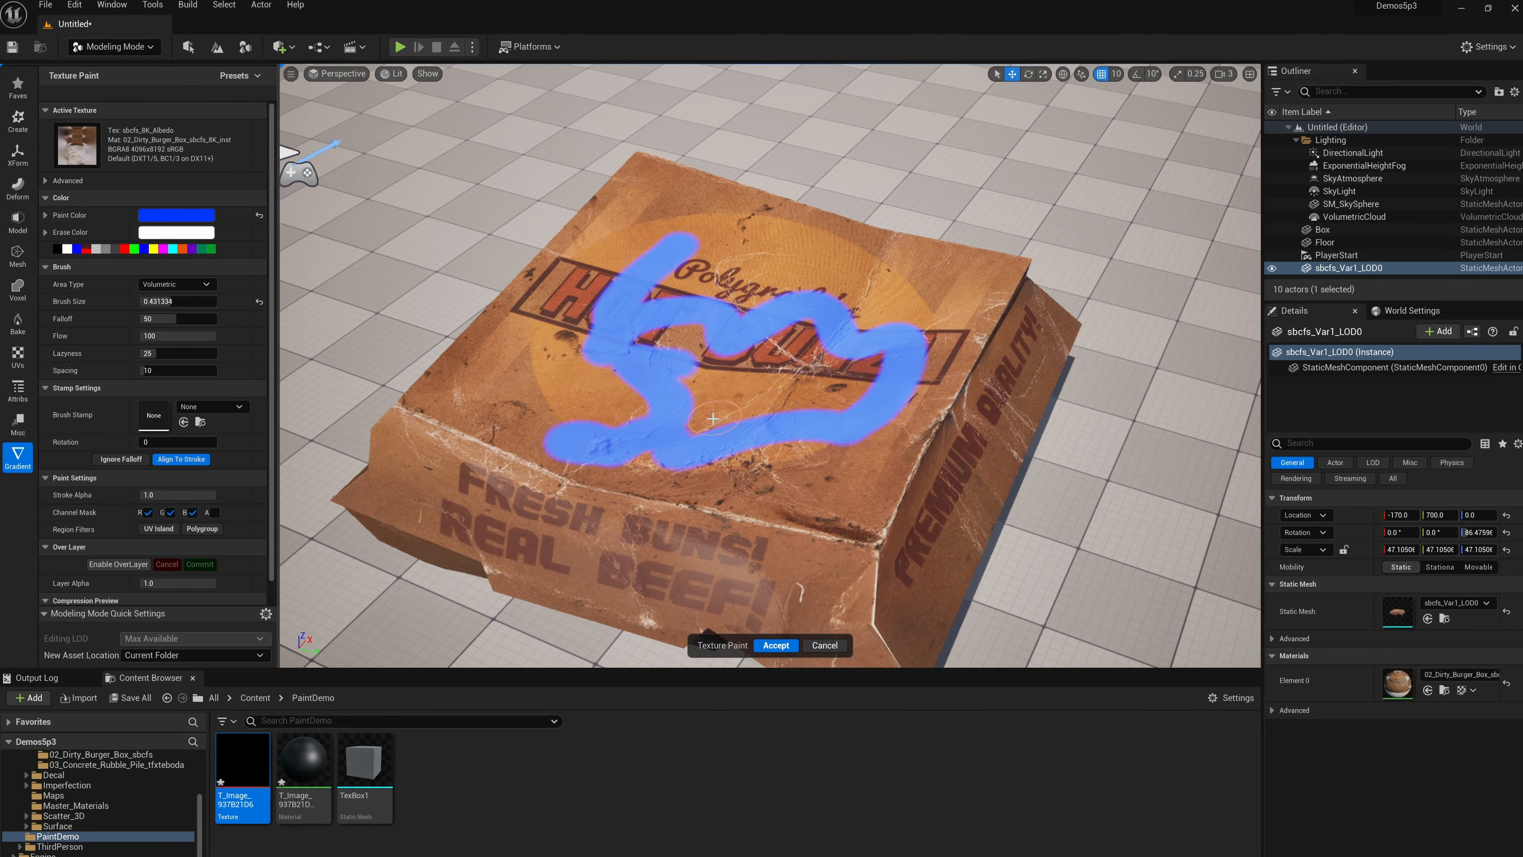
pyautogui.keyDown('alt'); pyautogui.moveTo(440, 357); pyautogui.dragTo(402, 351); pyautogui.keyUp('alt')
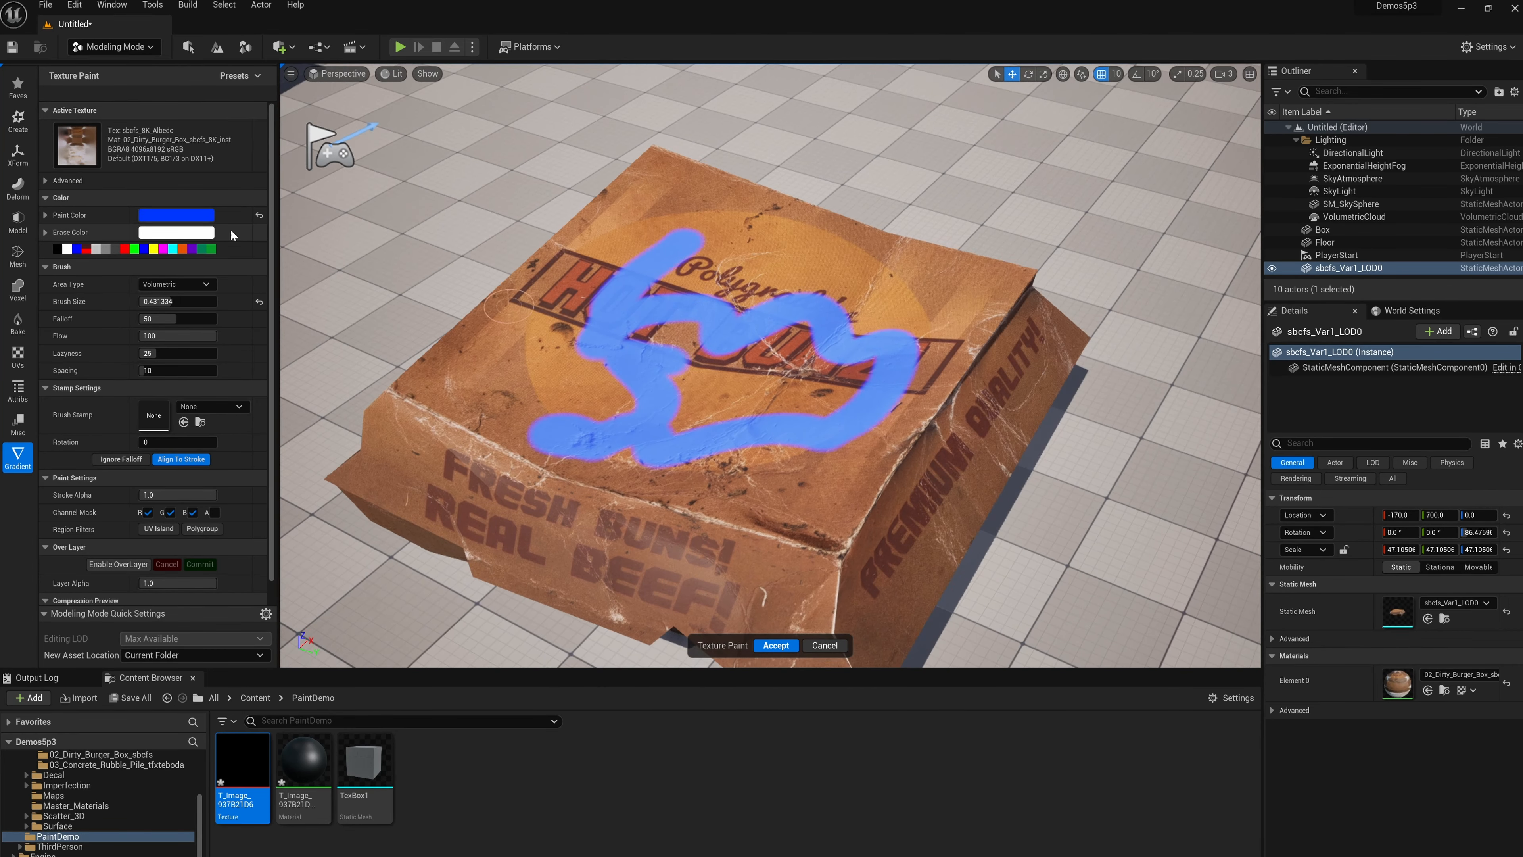
pyautogui.moveTo(590, 330)
pyautogui.keyDown('alt'); pyautogui.mouseDown()
pyautogui.moveTo(625, 355)
pyautogui.moveTo(581, 318)
pyautogui.mouseUp(); pyautogui.keyUp('alt')
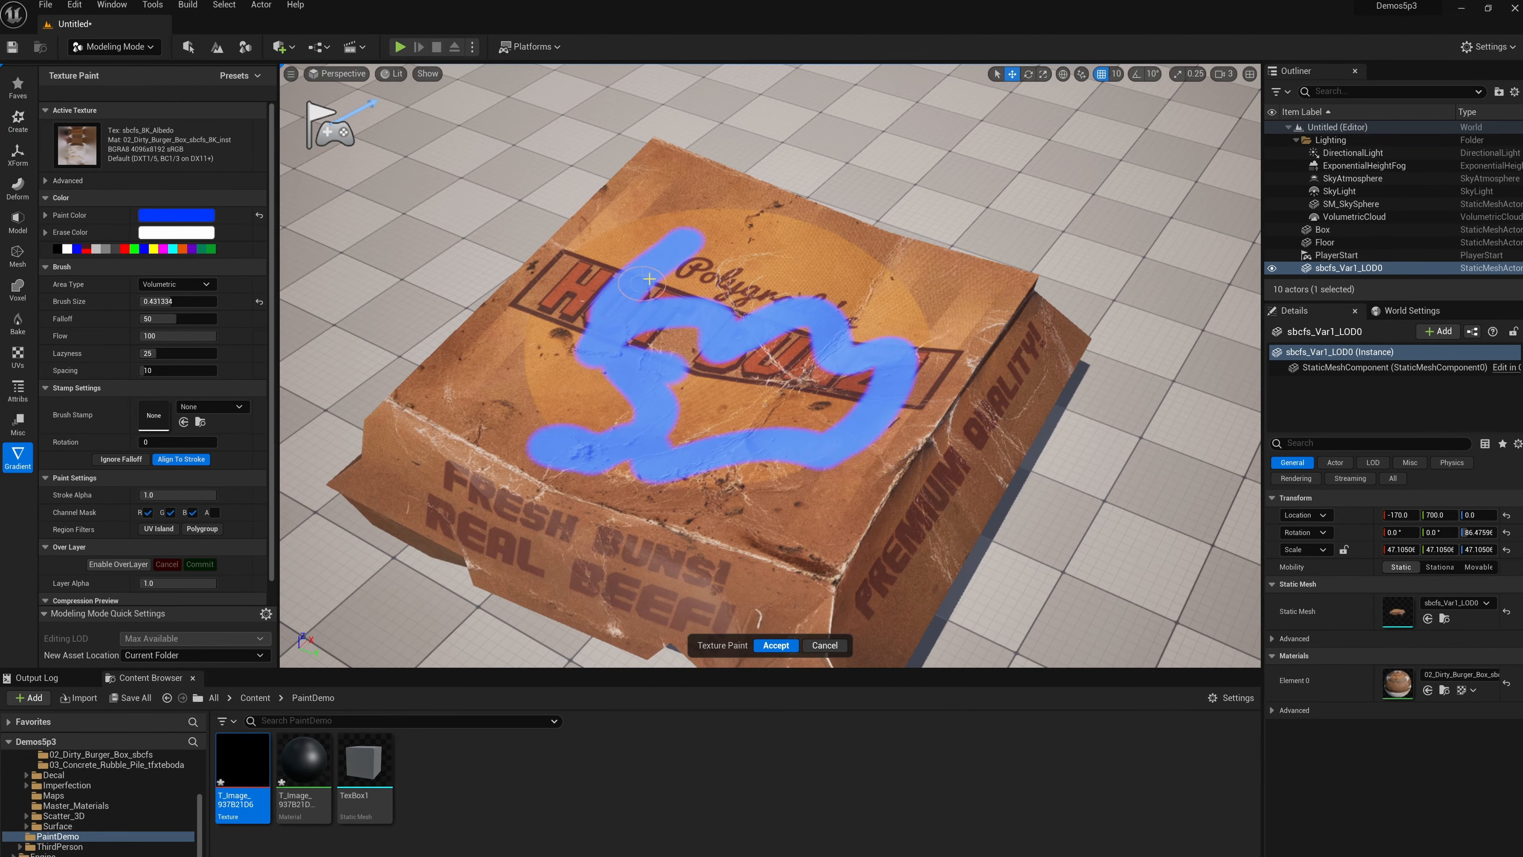
# Step: Switch the viewport to Unlit mode and examine the painted stroke's color without lighting
pyautogui.click(395, 74)
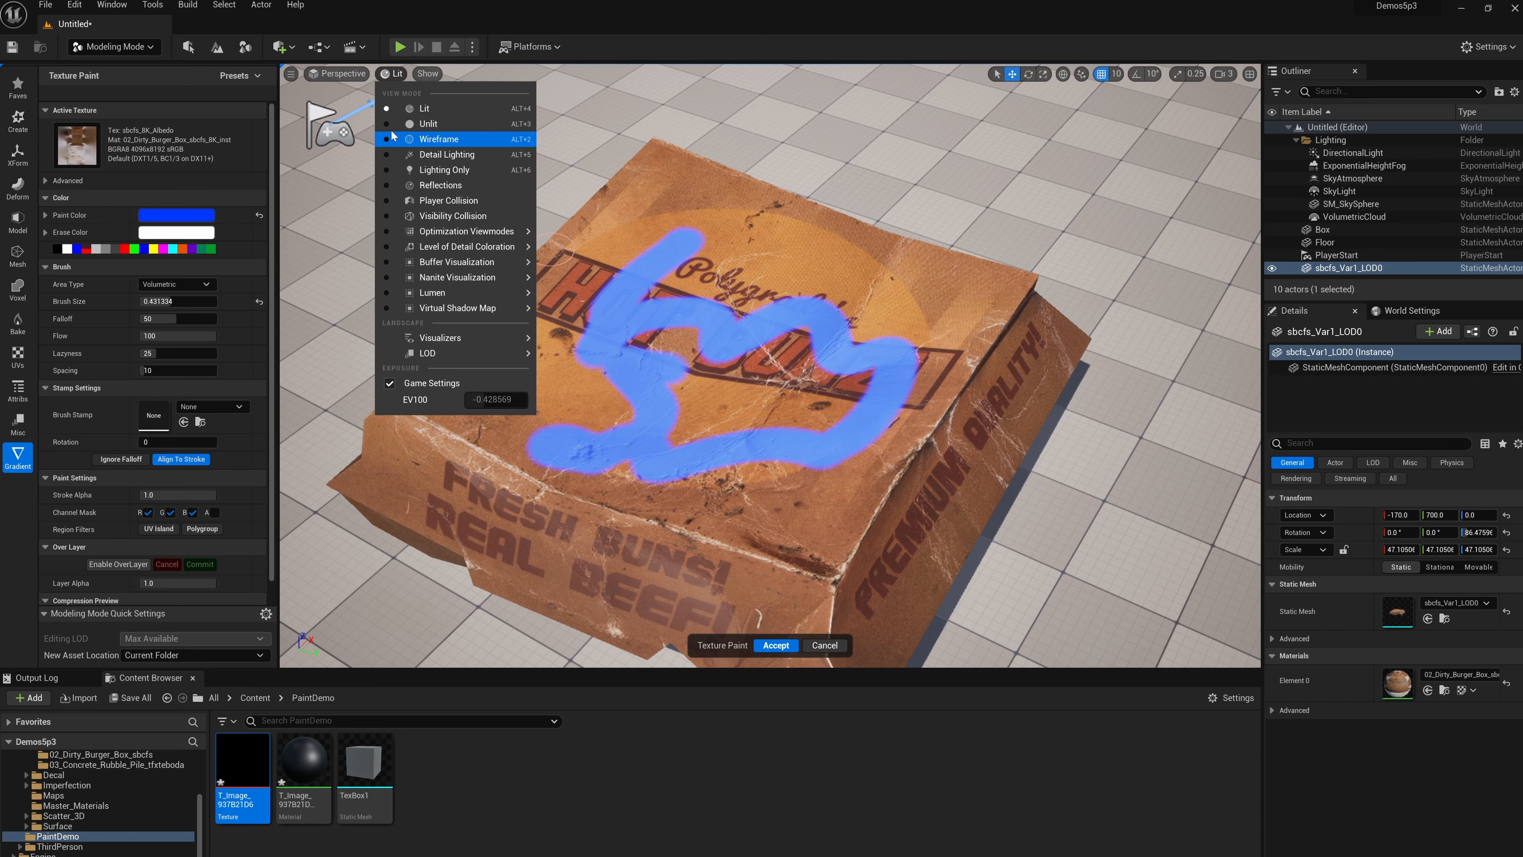
pyautogui.click(427, 123)
pyautogui.scroll(2, 719, 312)
pyautogui.scroll(-1, 720, 312)
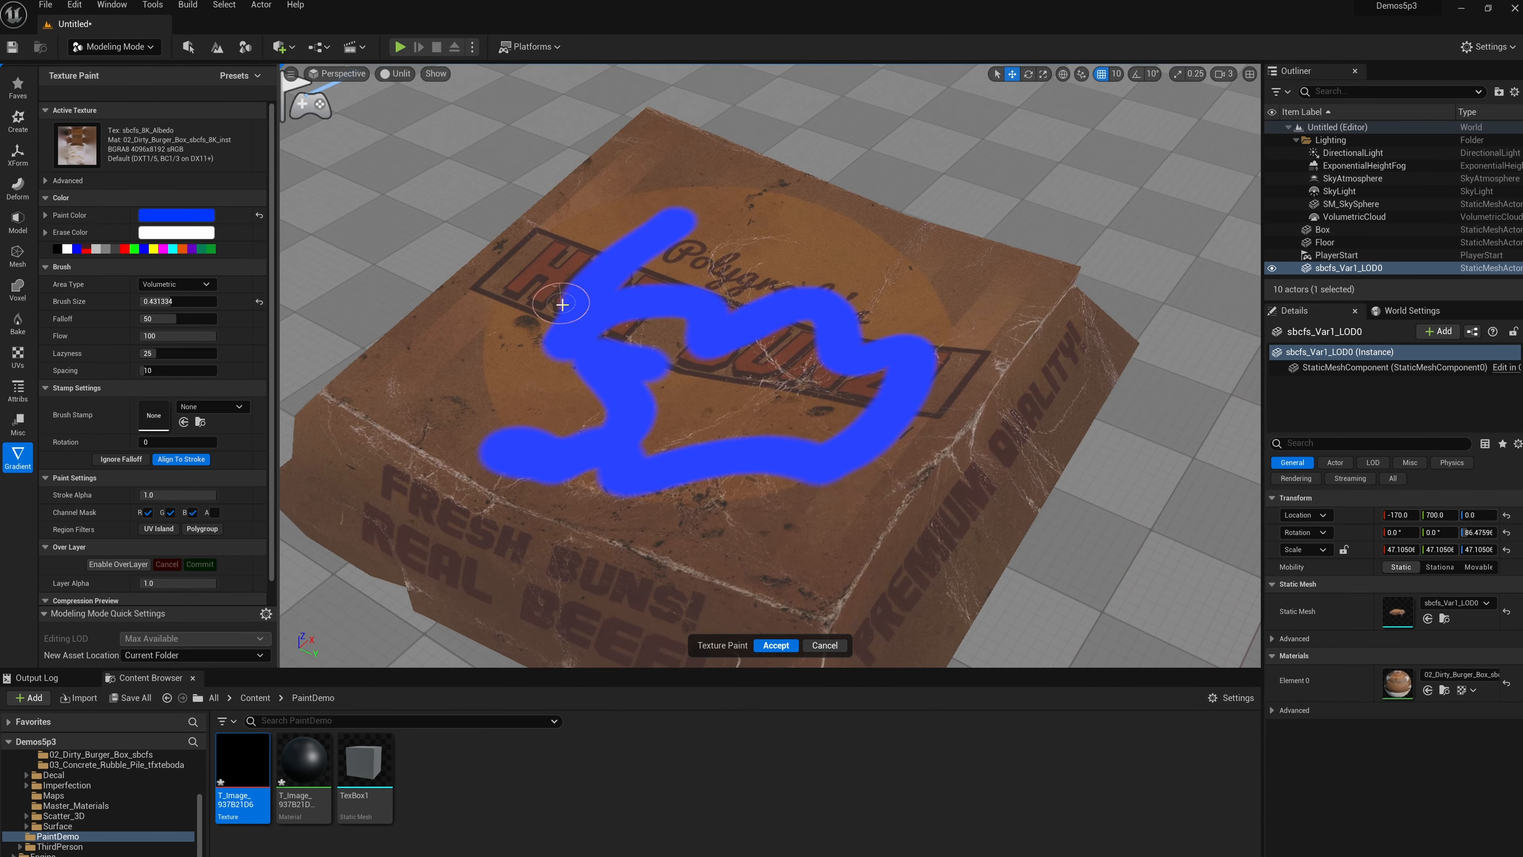
pyautogui.scroll(1, 600, 316)
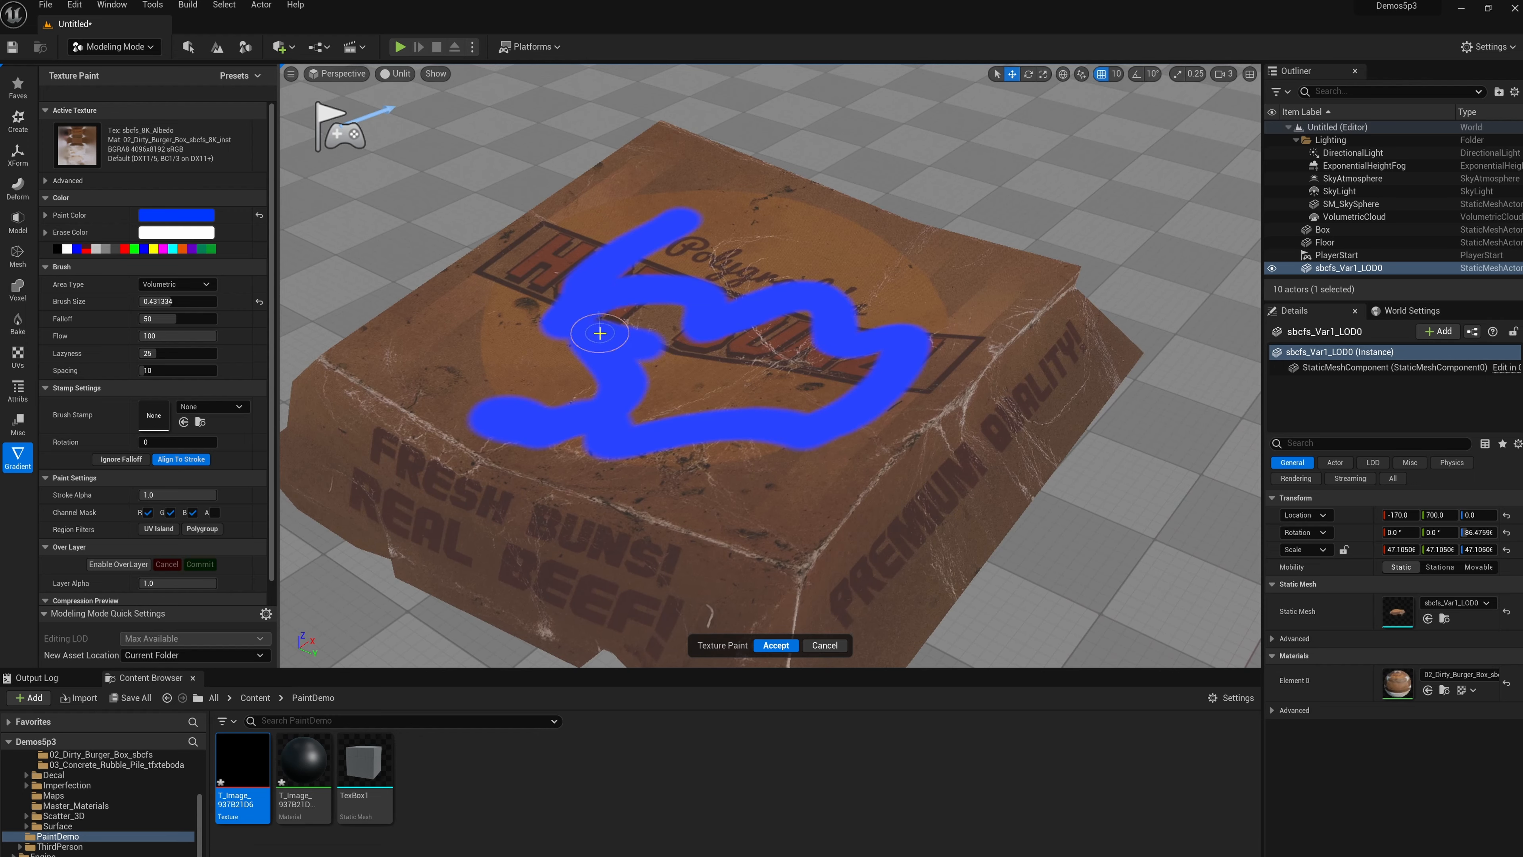
pyautogui.scroll(2, 600, 316)
pyautogui.keyDown('alt'); pyautogui.moveTo(573, 263); pyautogui.dragTo(580, 287); pyautogui.keyUp('alt')
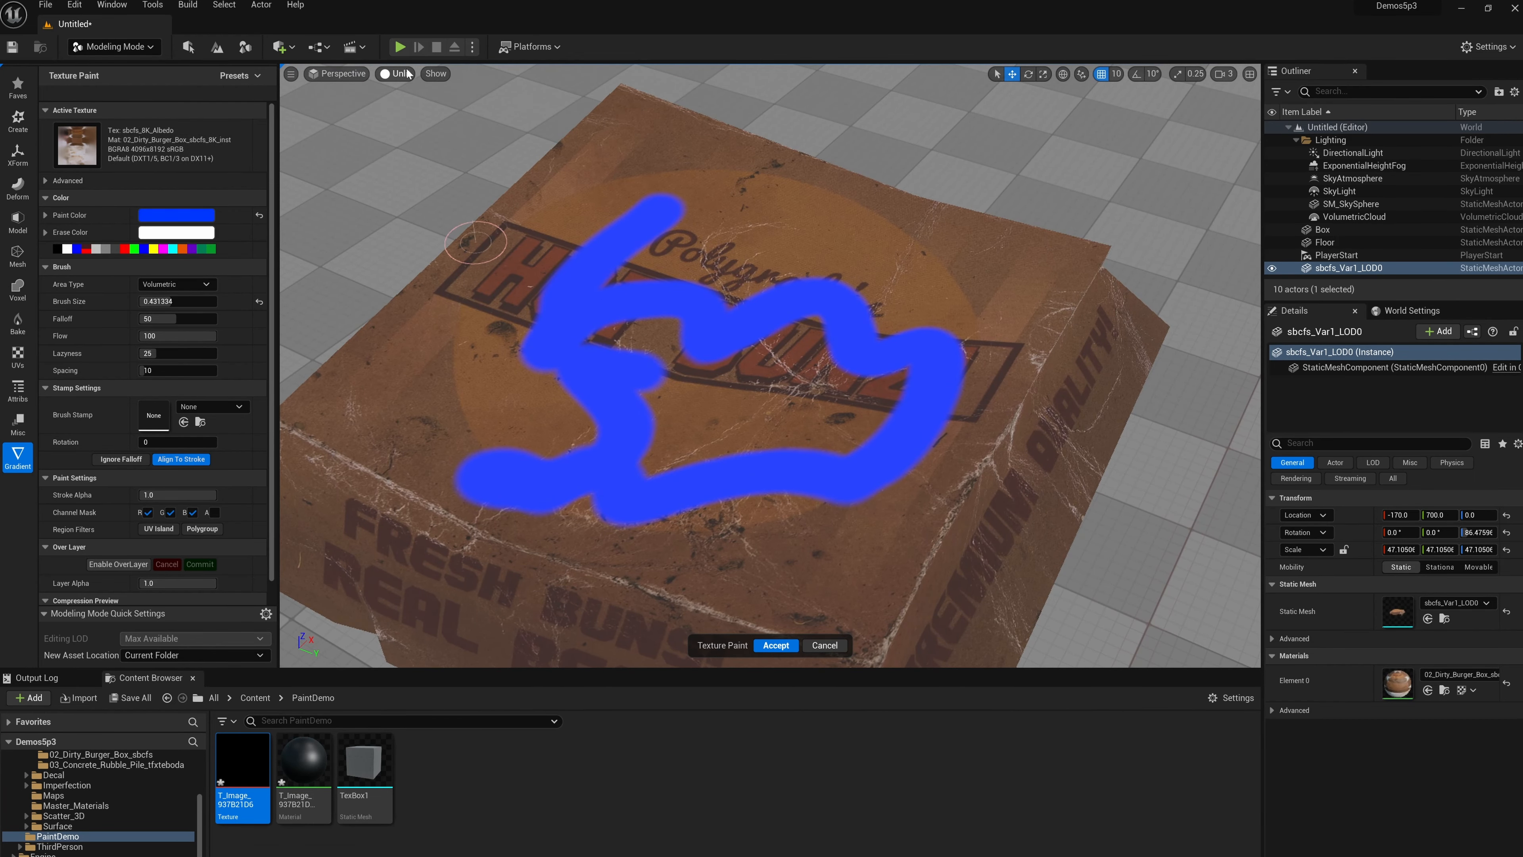
# Step: Return the viewport to Lit mode and examine the painted burger box lid under scene lighting
pyautogui.click(395, 73)
pyautogui.click(420, 123)
pyautogui.click(394, 75)
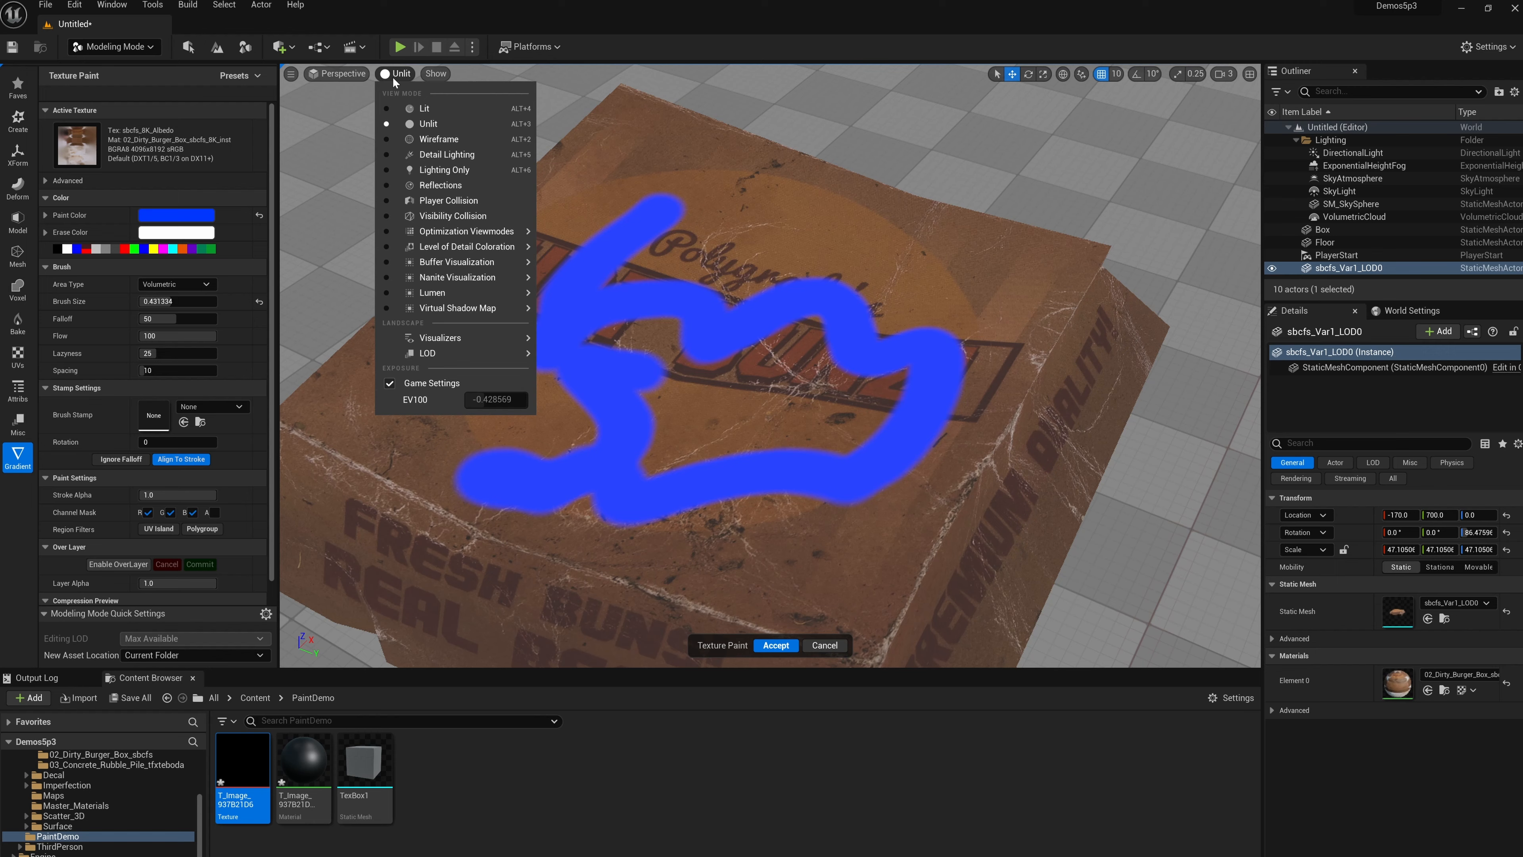
pyautogui.click(402, 108)
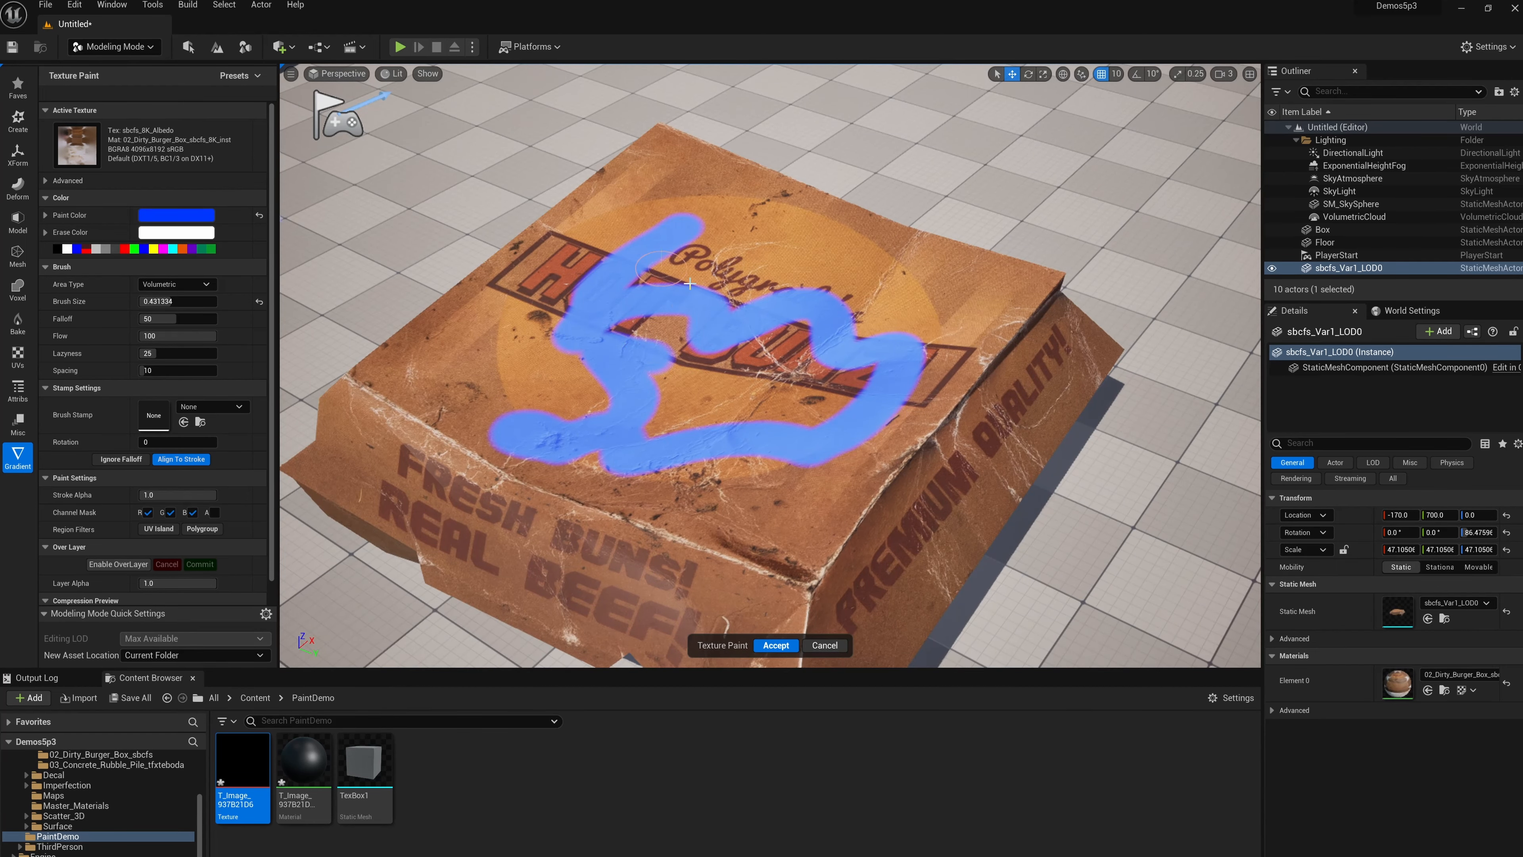
pyautogui.keyDown('alt'); pyautogui.moveTo(559, 321); pyautogui.dragTo(562, 352); pyautogui.keyUp('alt')
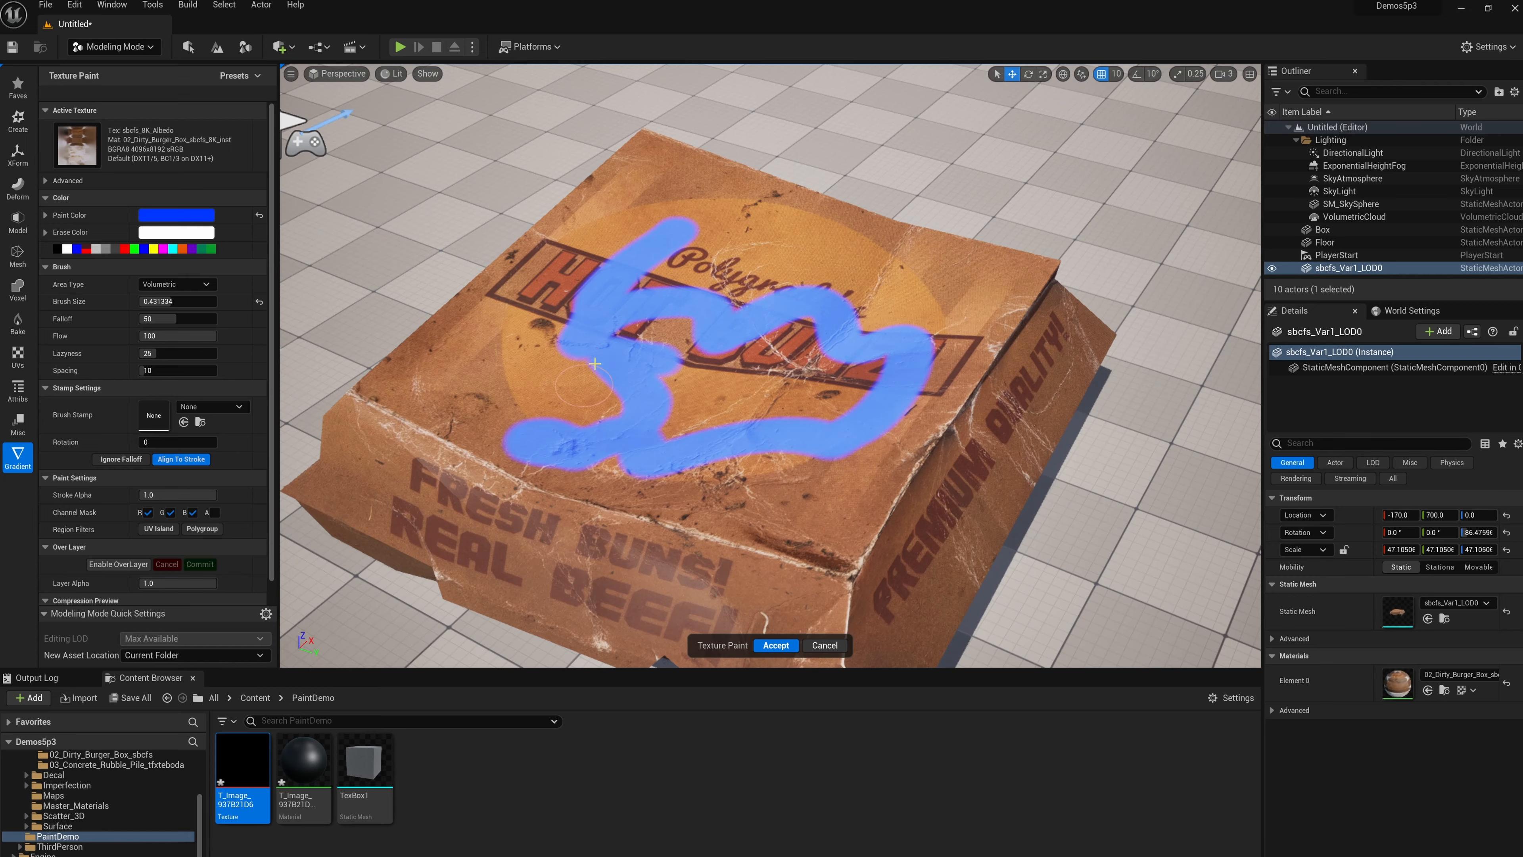
pyautogui.keyDown('alt'); pyautogui.moveTo(642, 390); pyautogui.dragTo(623, 393); pyautogui.keyUp('alt')
pyautogui.scroll(-2, 624, 394)
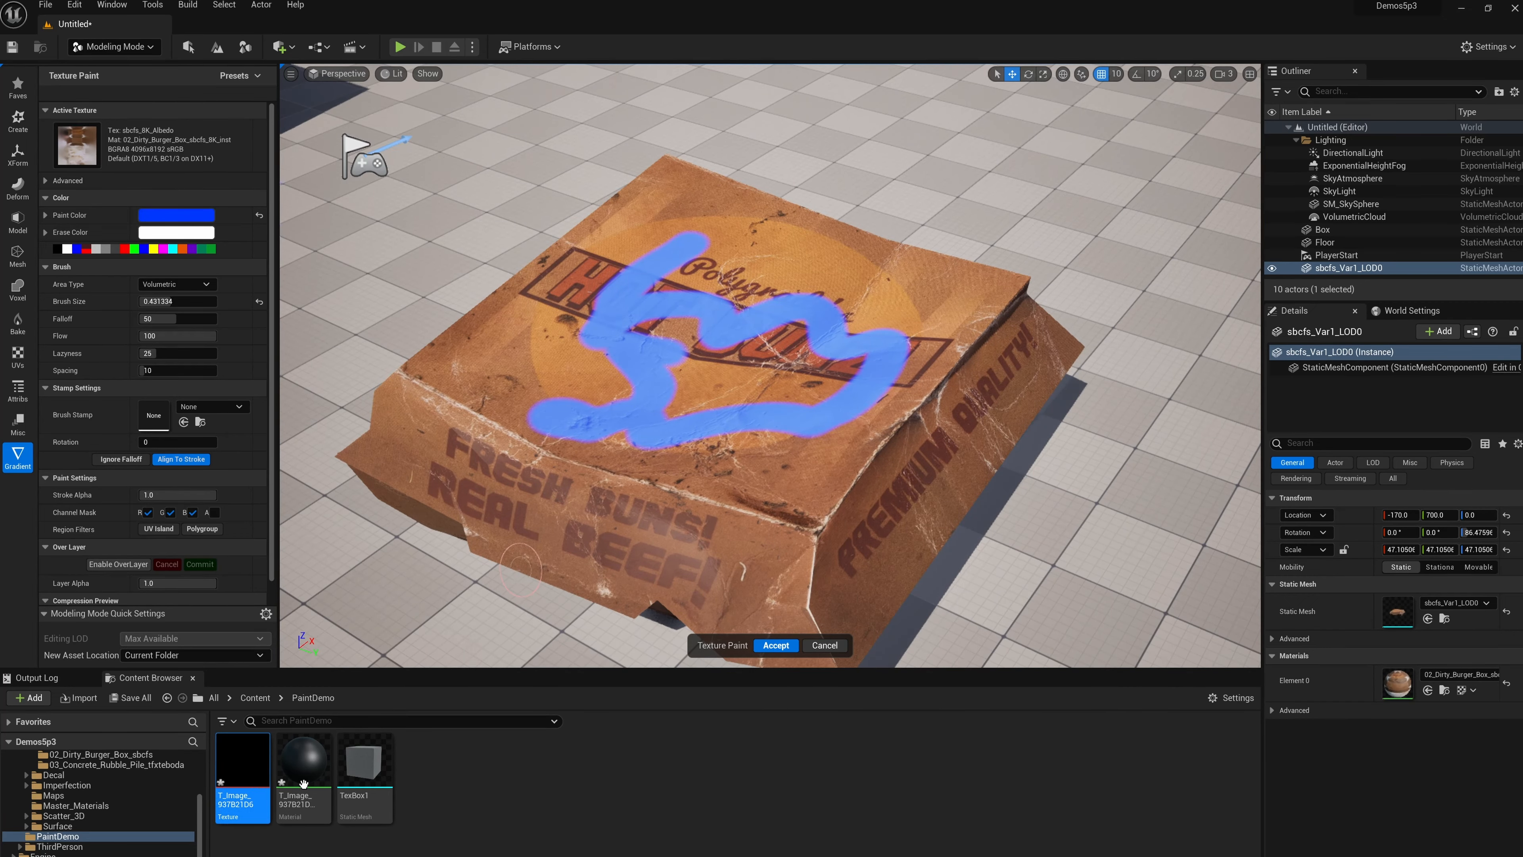
# Step: Cancel the TexturePaint session on the burger box, discarding the blue stroke
pyautogui.keyDown('alt'); pyautogui.moveTo(516, 420); pyautogui.dragTo(564, 396); pyautogui.keyUp('alt')
pyautogui.scroll(2, 582, 390)
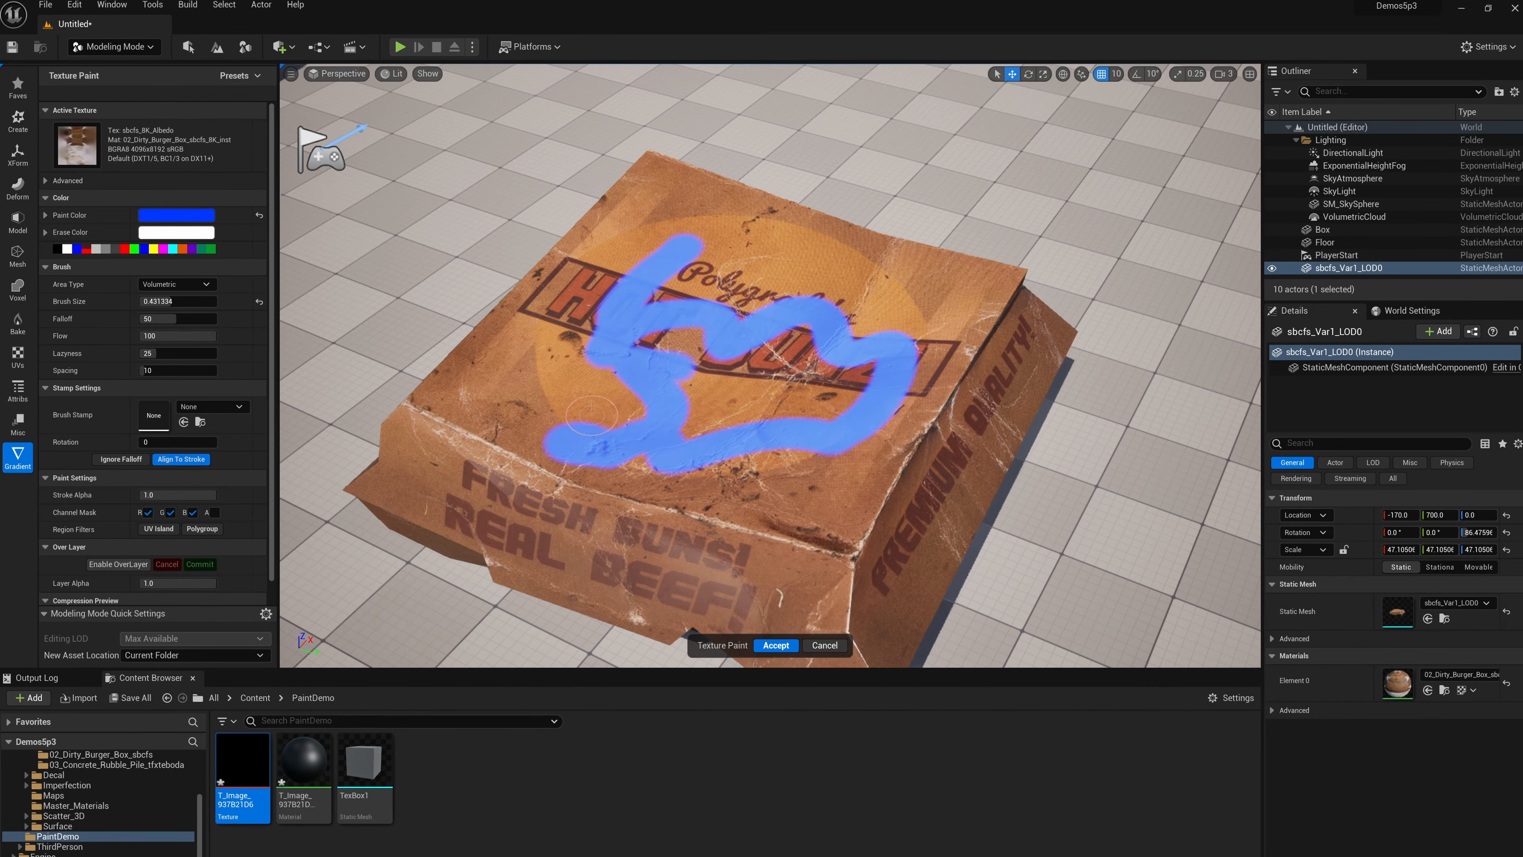
pyautogui.click(829, 647)
# Step: Select the dark Box mesh, frame it in the viewport and start TexturePaint on it
pyautogui.moveTo(626, 326); pyautogui.dragTo(420, 336, button='right')
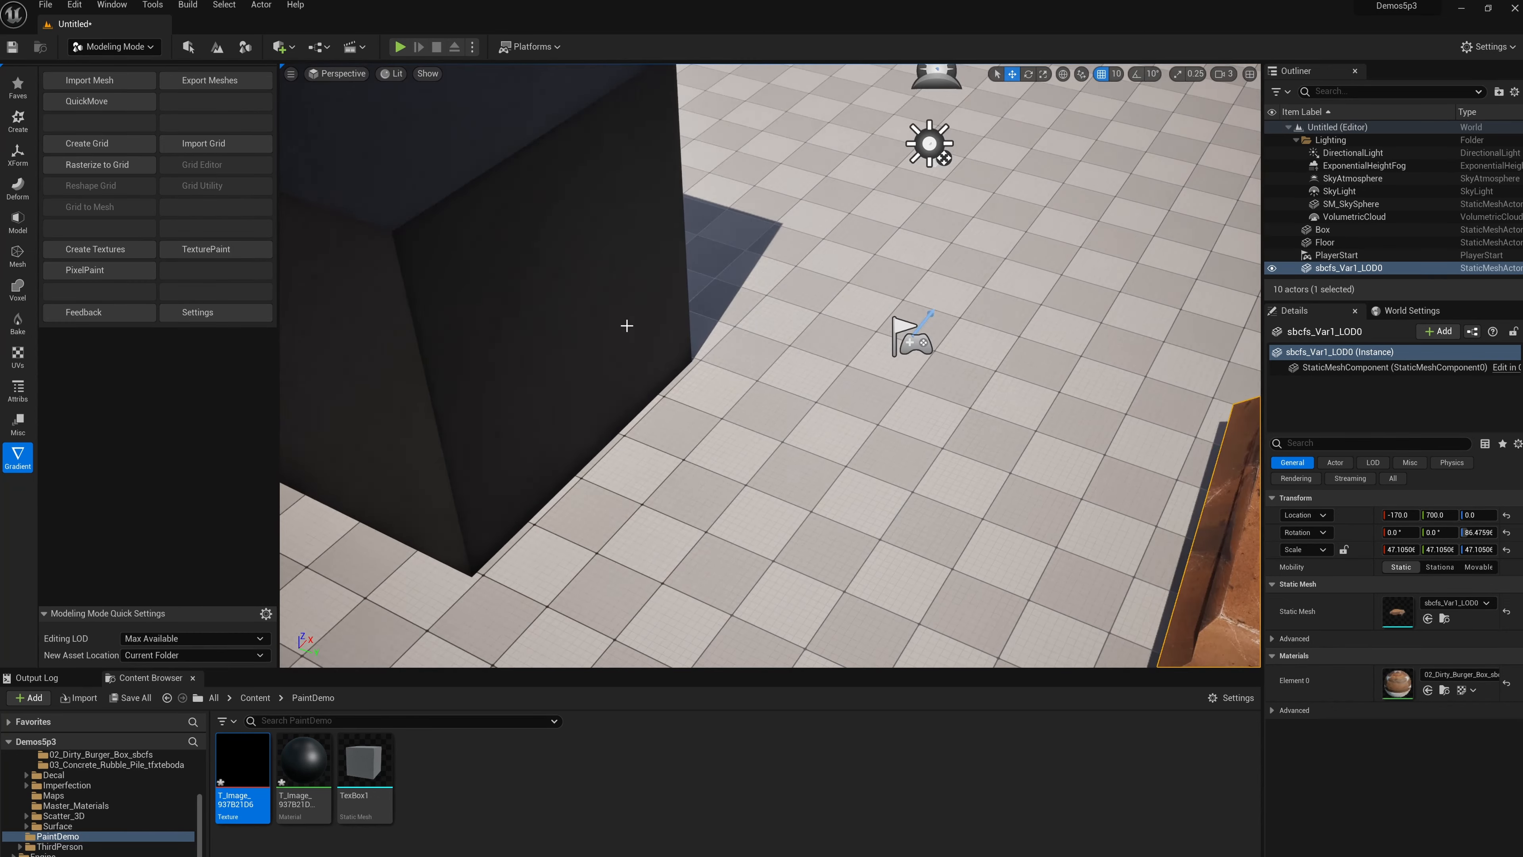
pyautogui.click(518, 293)
pyautogui.press('f')
pyautogui.moveTo(518, 293); pyautogui.dragTo(617, 314, button='right')
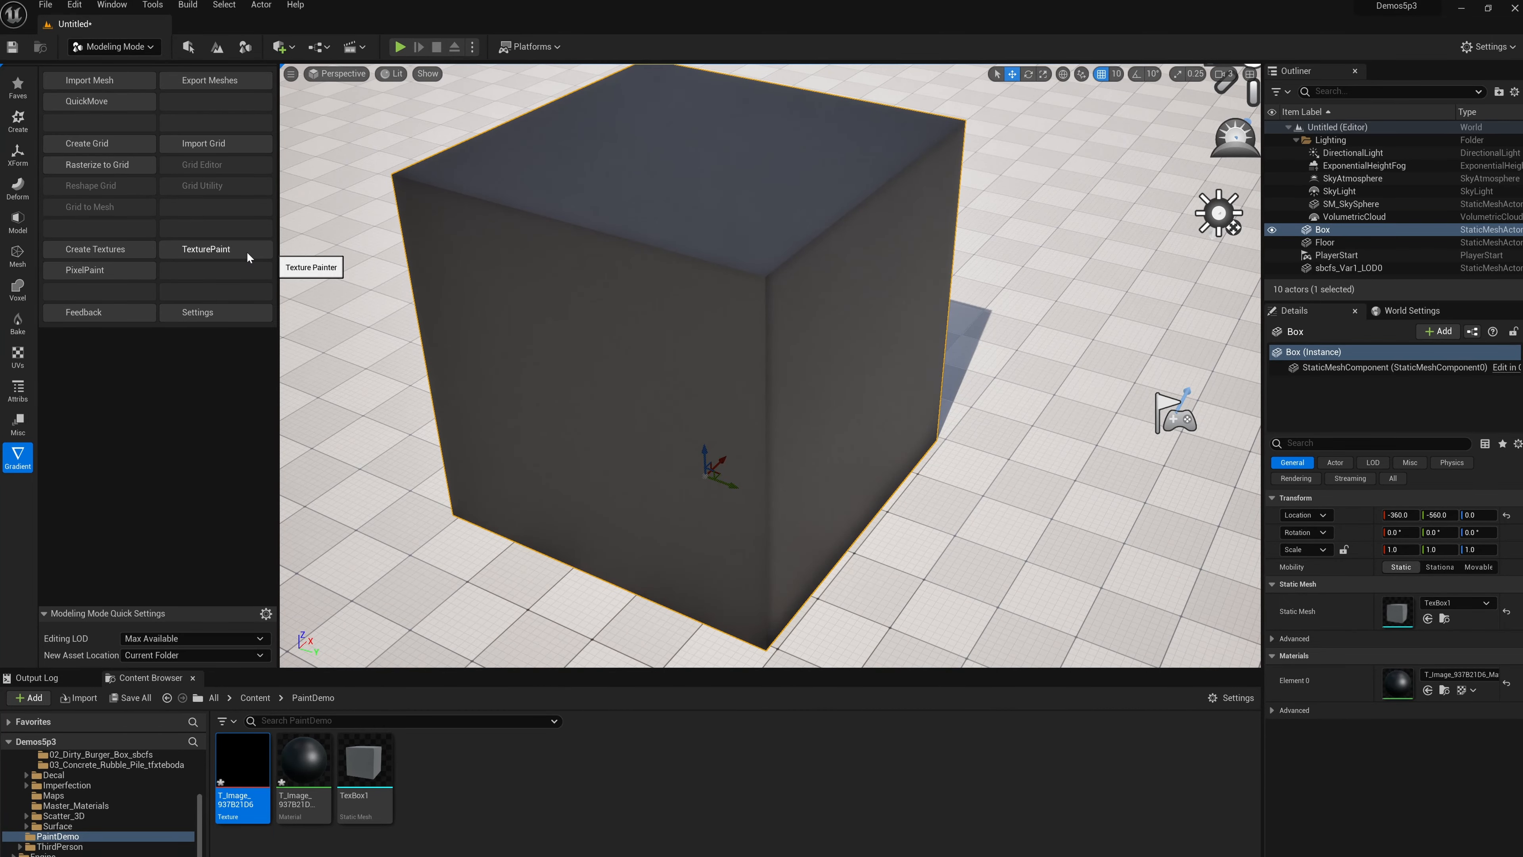
pyautogui.press('f')
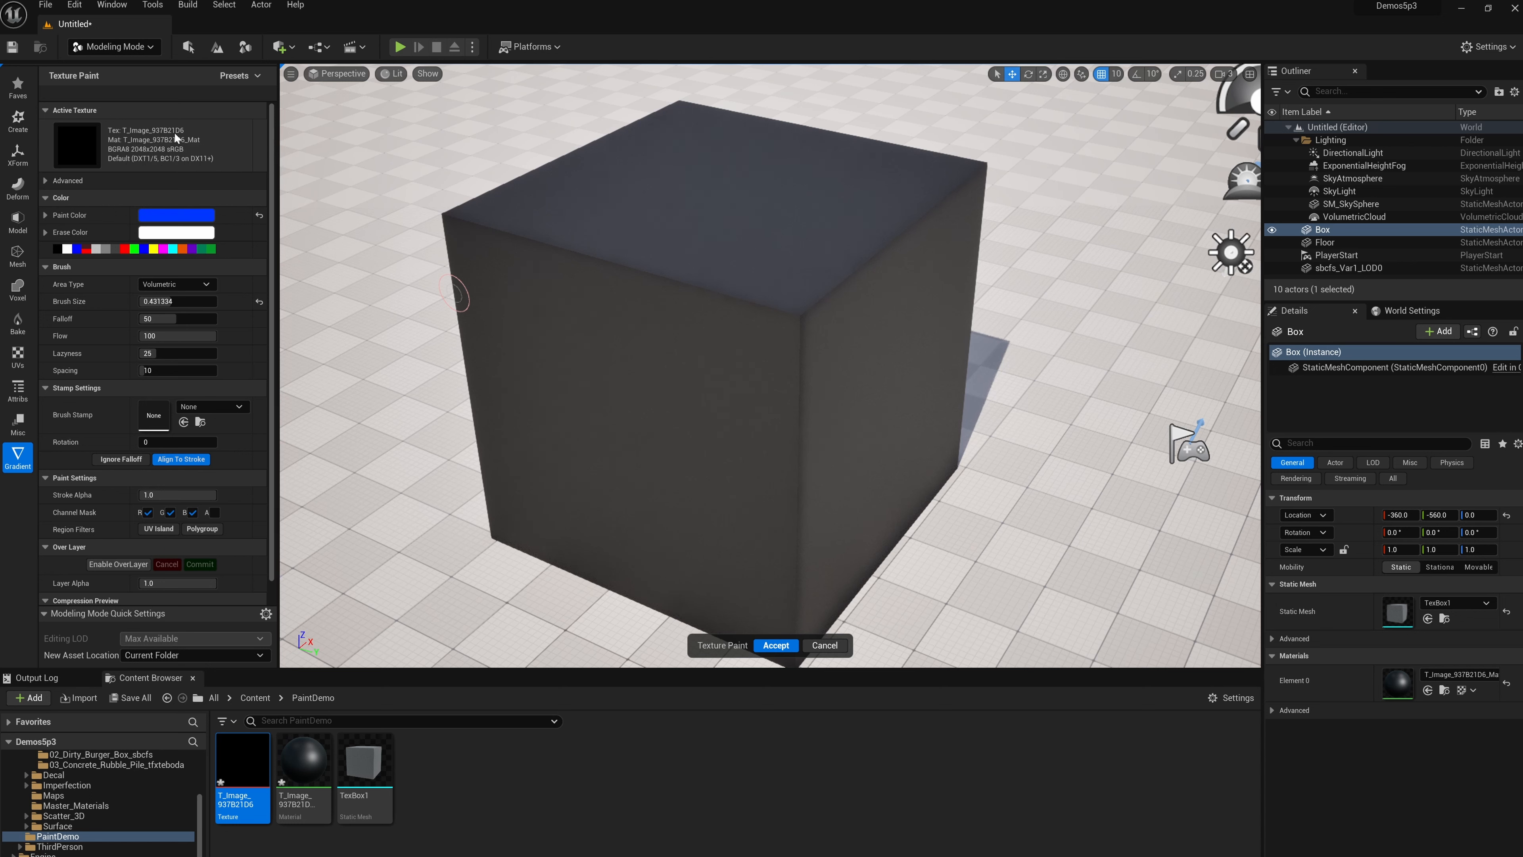
# Step: Examine the active texture's pixel format details and its advanced material, texture and Filter Mode options
pyautogui.moveTo(153, 154)
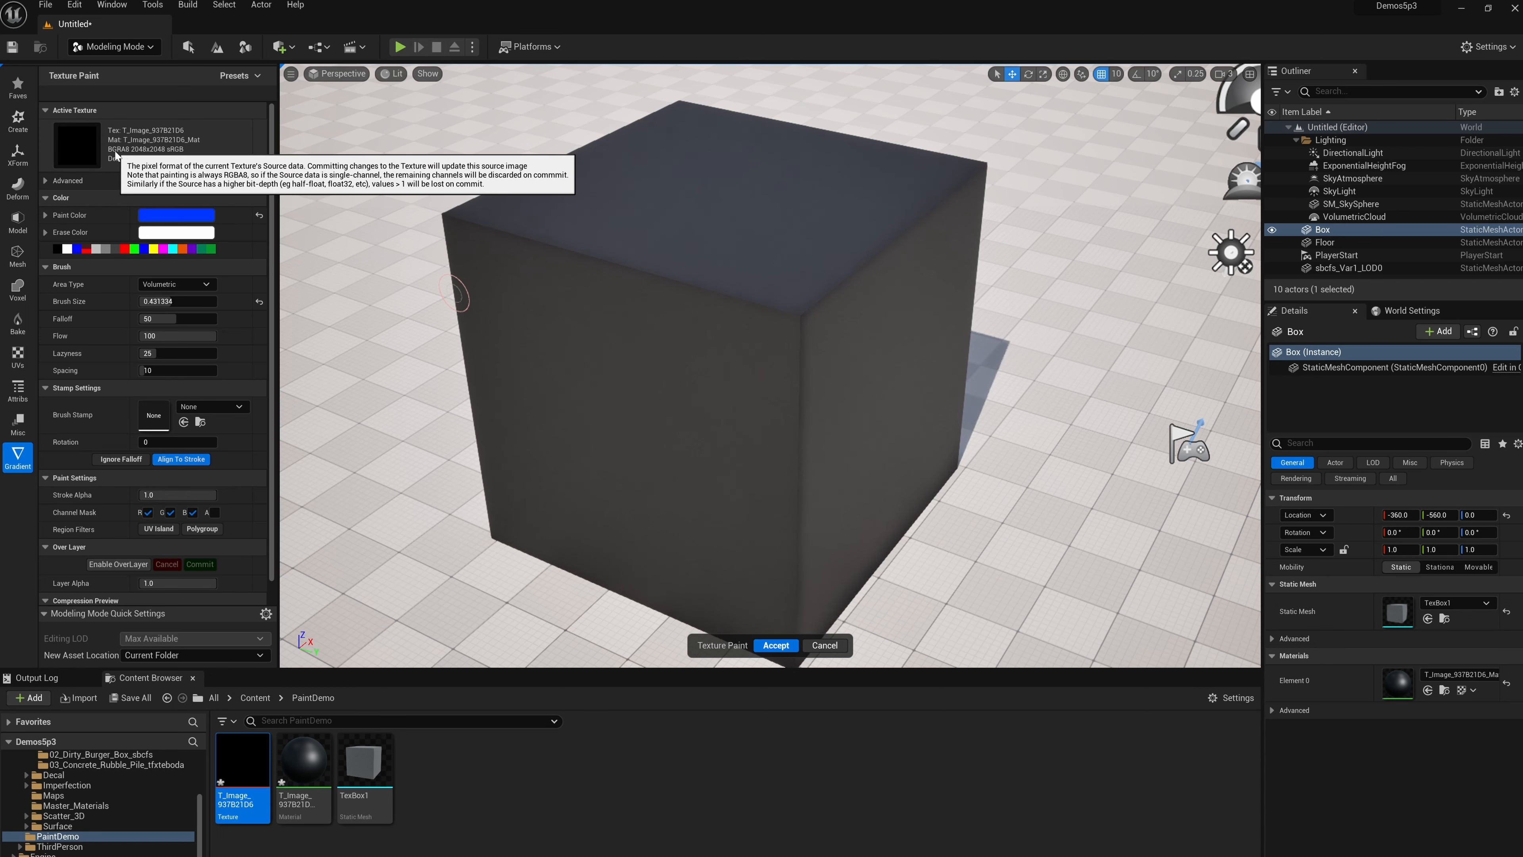
pyautogui.click(174, 180)
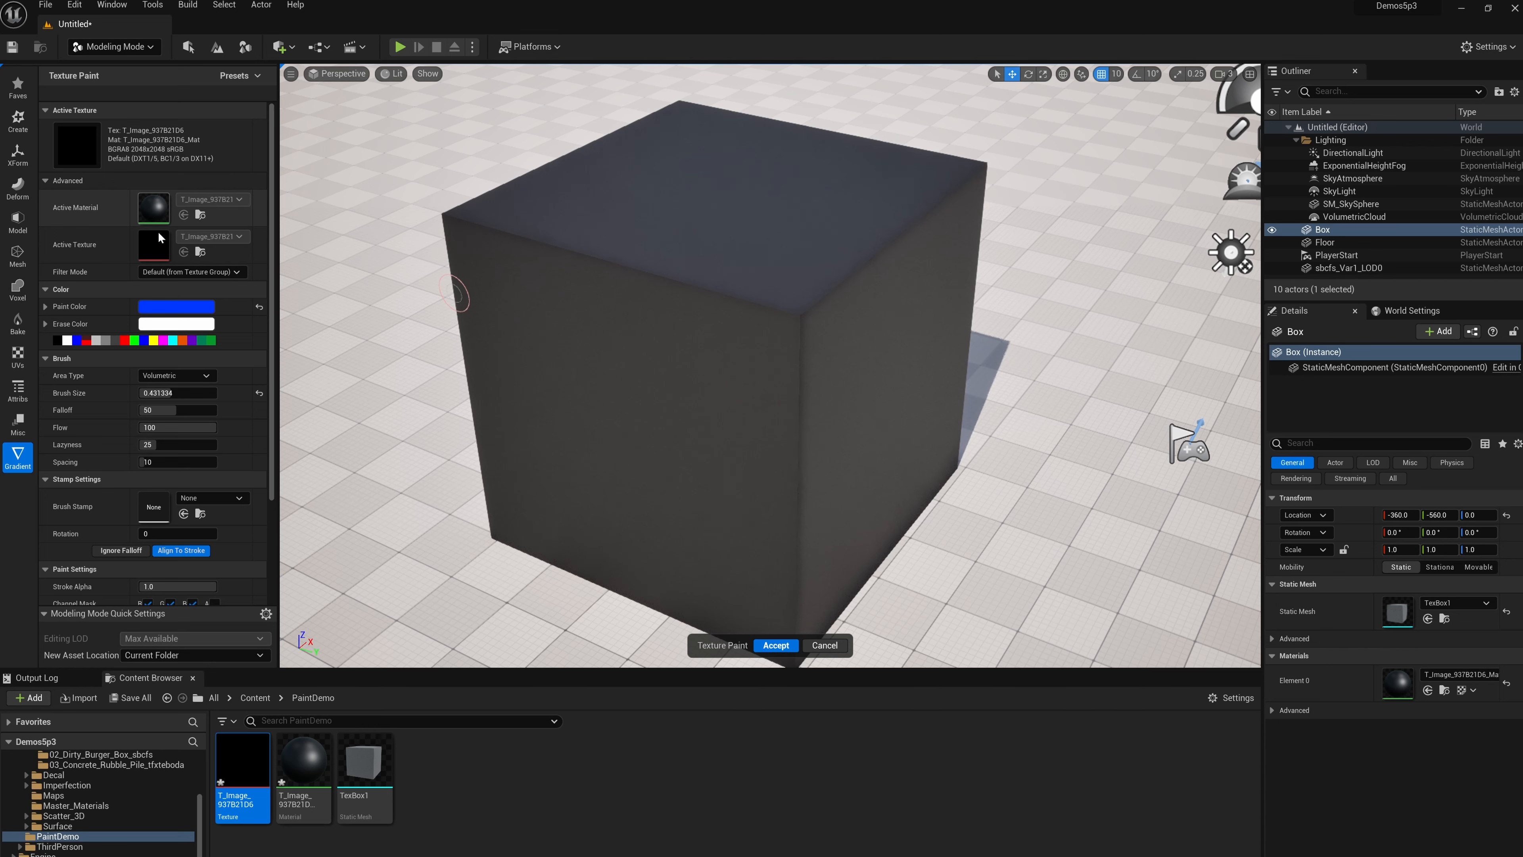
pyautogui.click(189, 272)
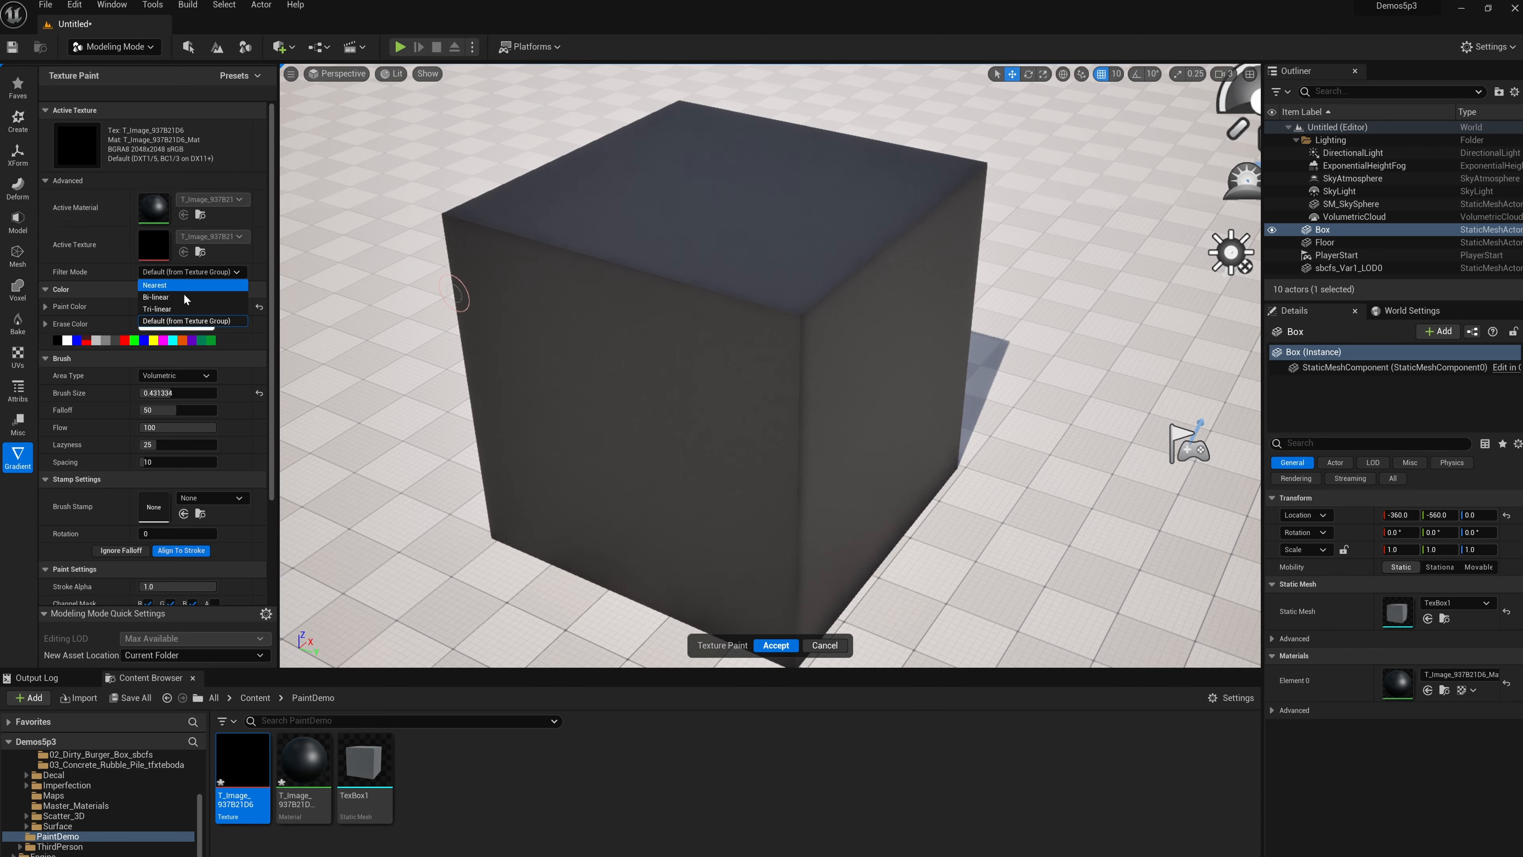
pyautogui.click(220, 270)
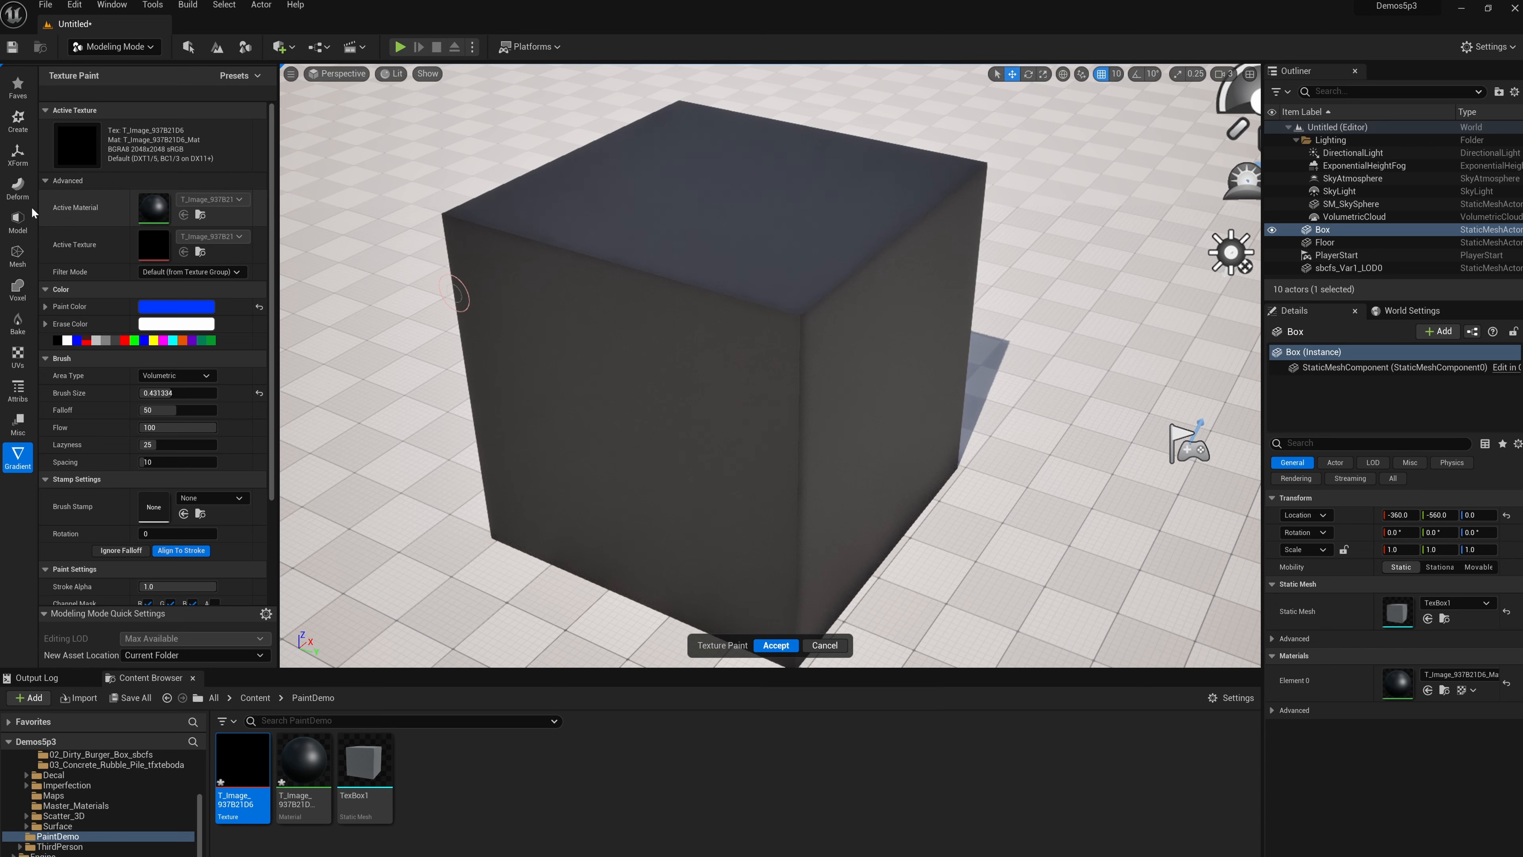
pyautogui.click(66, 181)
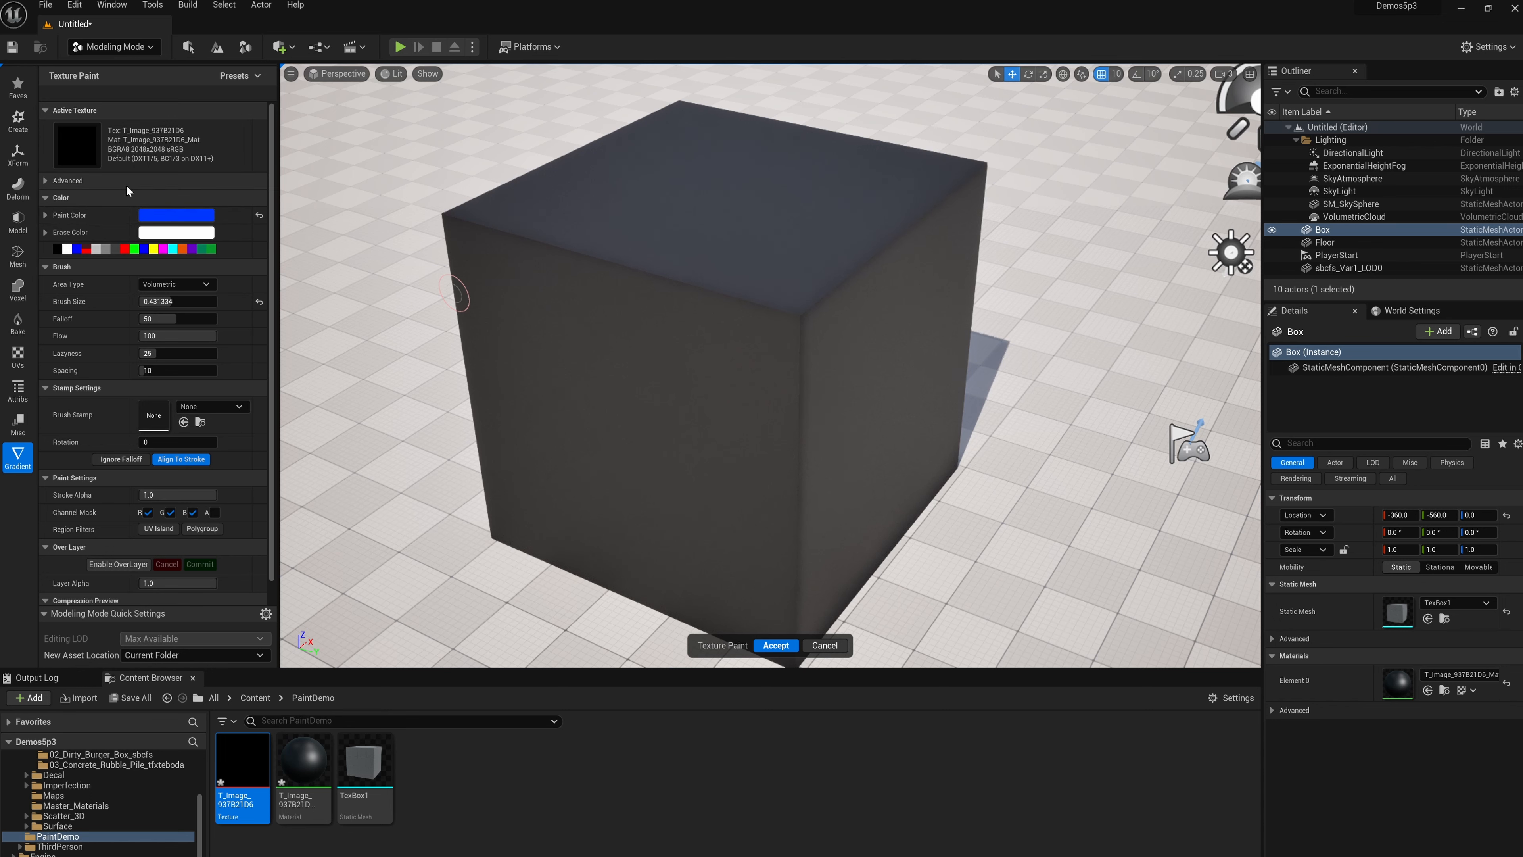
# Step: Paint a blue zigzag scribble on the box's large side face and switch the viewport to Unlit mode
pyautogui.keyDown('alt'); pyautogui.moveTo(523, 304); pyautogui.dragTo(522, 282); pyautogui.keyUp('alt')
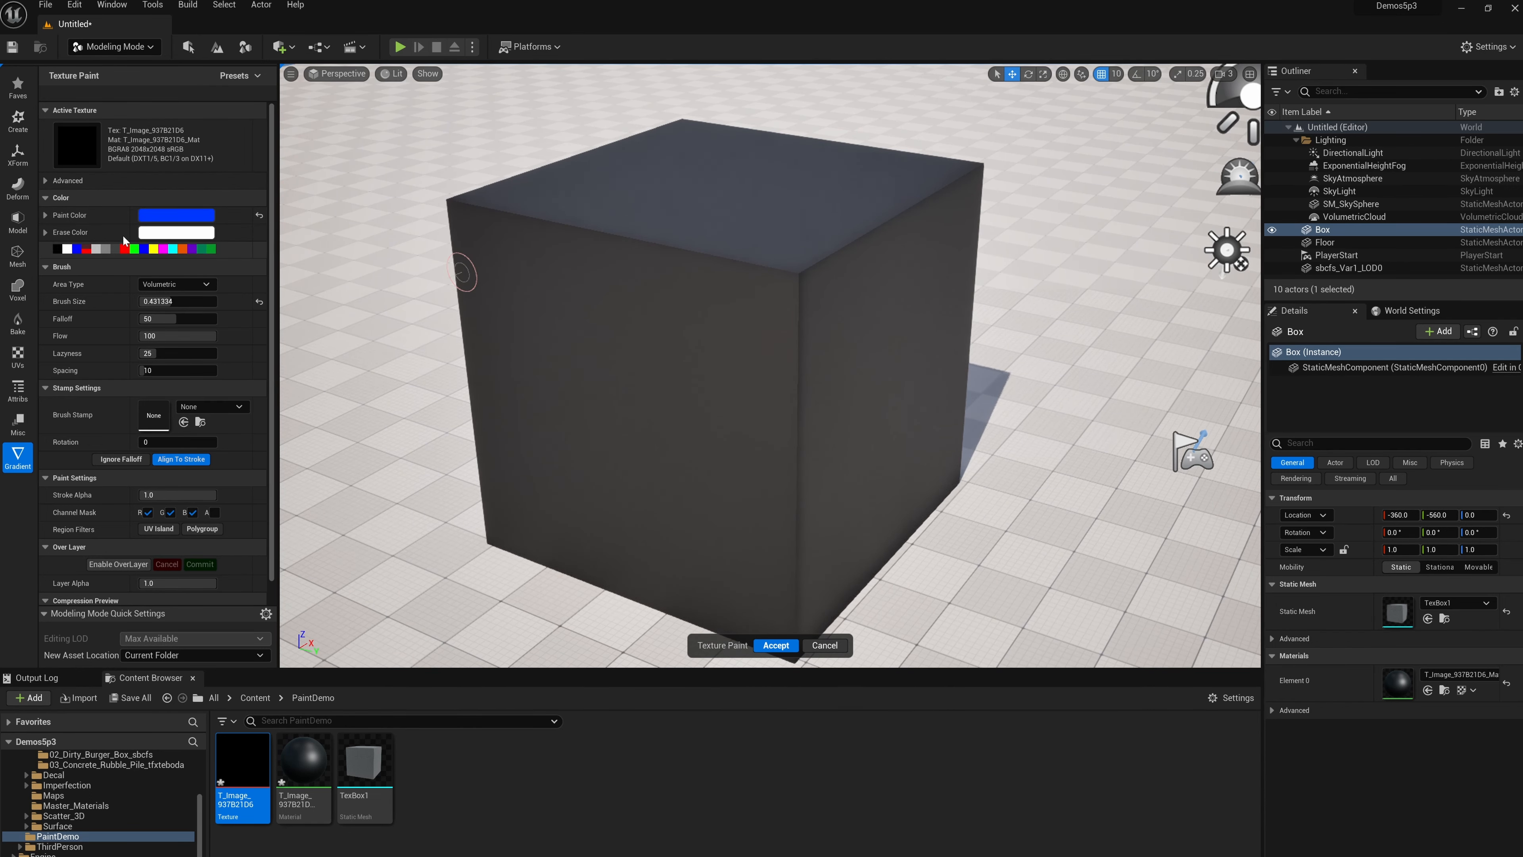
pyautogui.moveTo(536, 335)
pyautogui.mouseDown()
pyautogui.moveTo(562, 298)
pyautogui.moveTo(636, 282)
pyautogui.moveTo(626, 371)
pyautogui.mouseUp()
pyautogui.click(388, 76)
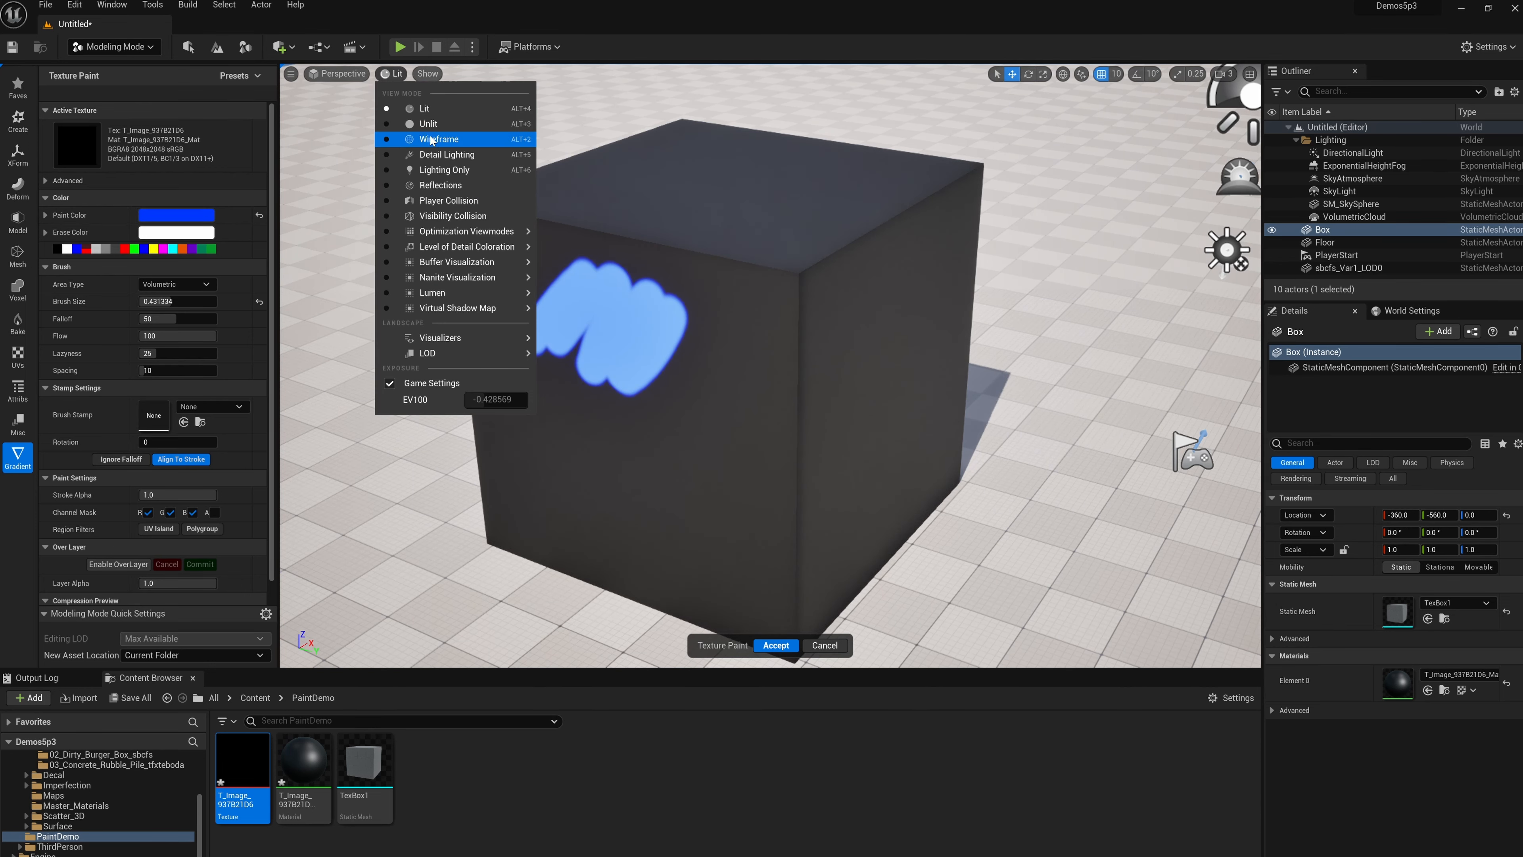
pyautogui.click(424, 123)
pyautogui.scroll(3, 600, 311)
pyautogui.moveTo(615, 316)
pyautogui.keyDown('alt'); pyautogui.mouseDown()
pyautogui.moveTo(661, 358)
pyautogui.moveTo(626, 335)
pyautogui.moveTo(646, 340)
pyautogui.moveTo(634, 337)
pyautogui.moveTo(605, 445)
pyautogui.moveTo(624, 432)
pyautogui.mouseUp(); pyautogui.keyUp('alt')
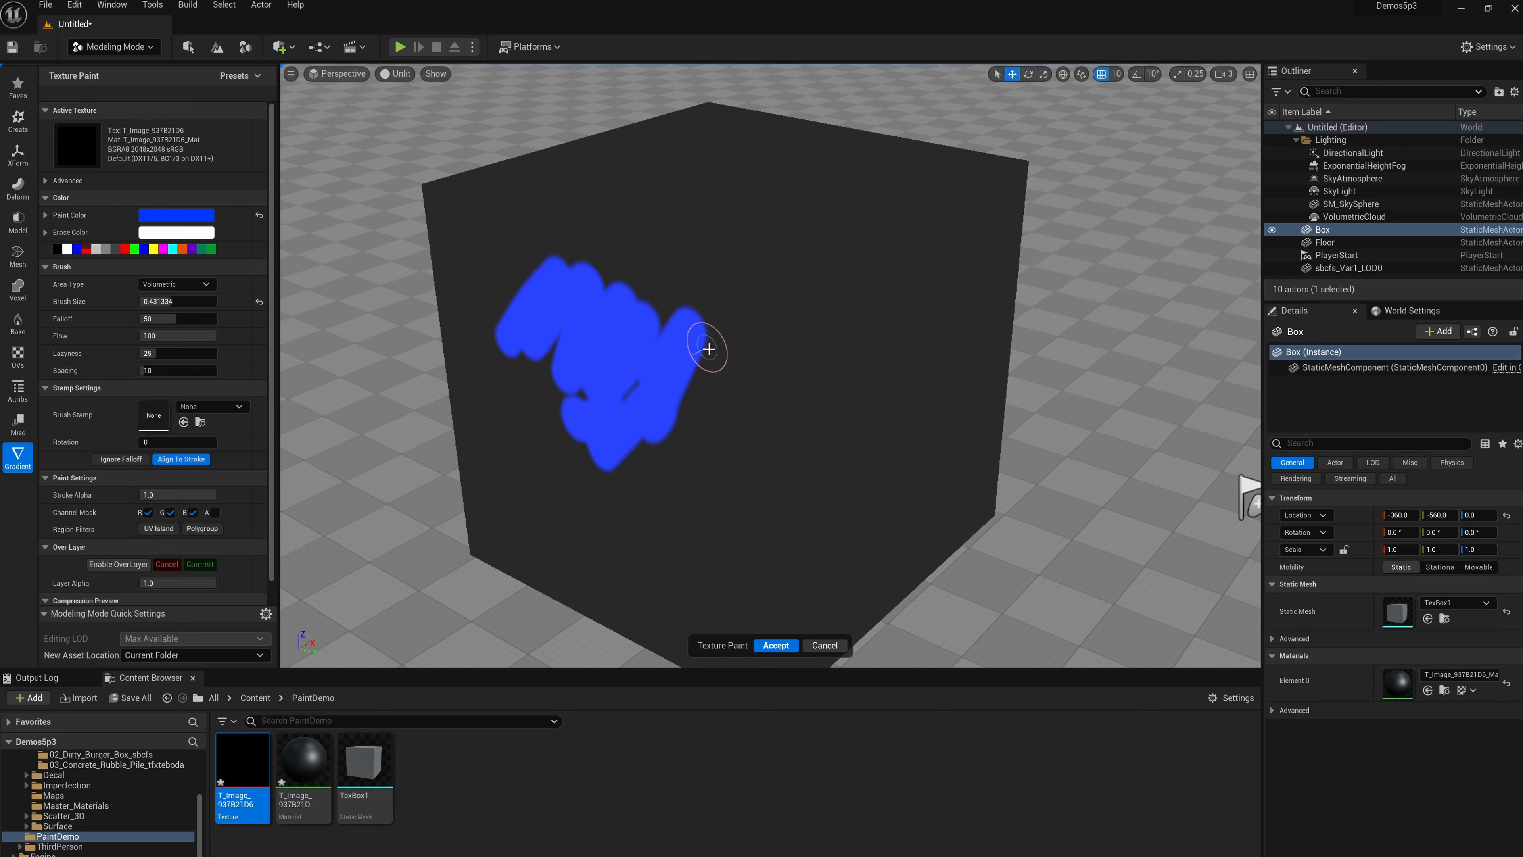
# Step: Erase across the upper part of the blue scribble using the white erase color
pyautogui.moveTo(709, 350)
pyautogui.keyDown('shift'); pyautogui.mouseDown()
pyautogui.moveTo(690, 324)
pyautogui.moveTo(621, 327)
pyautogui.moveTo(642, 315)
pyautogui.moveTo(530, 267)
pyautogui.moveTo(718, 362)
pyautogui.mouseUp(); pyautogui.keyUp('shift')
pyautogui.moveTo(662, 374)
pyautogui.keyDown('alt'); pyautogui.mouseDown()
pyautogui.moveTo(684, 360)
pyautogui.moveTo(612, 409)
pyautogui.moveTo(591, 464)
pyautogui.mouseUp(); pyautogui.keyUp('alt')
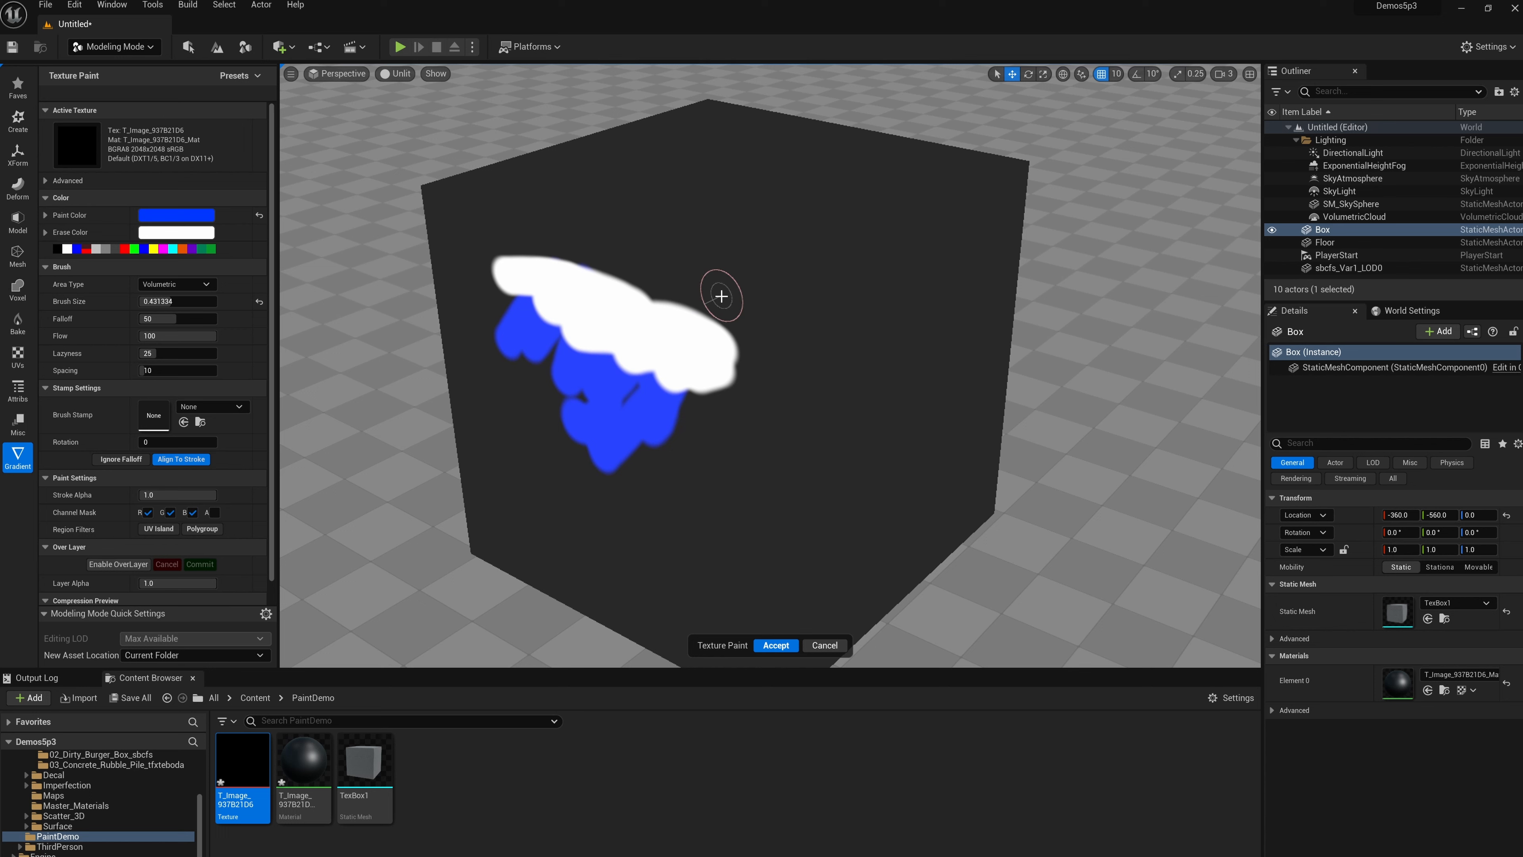
# Step: Sample black and white alternately from the box surface as the paint color, finishing with white
pyautogui.hotkey('shift', 'g')
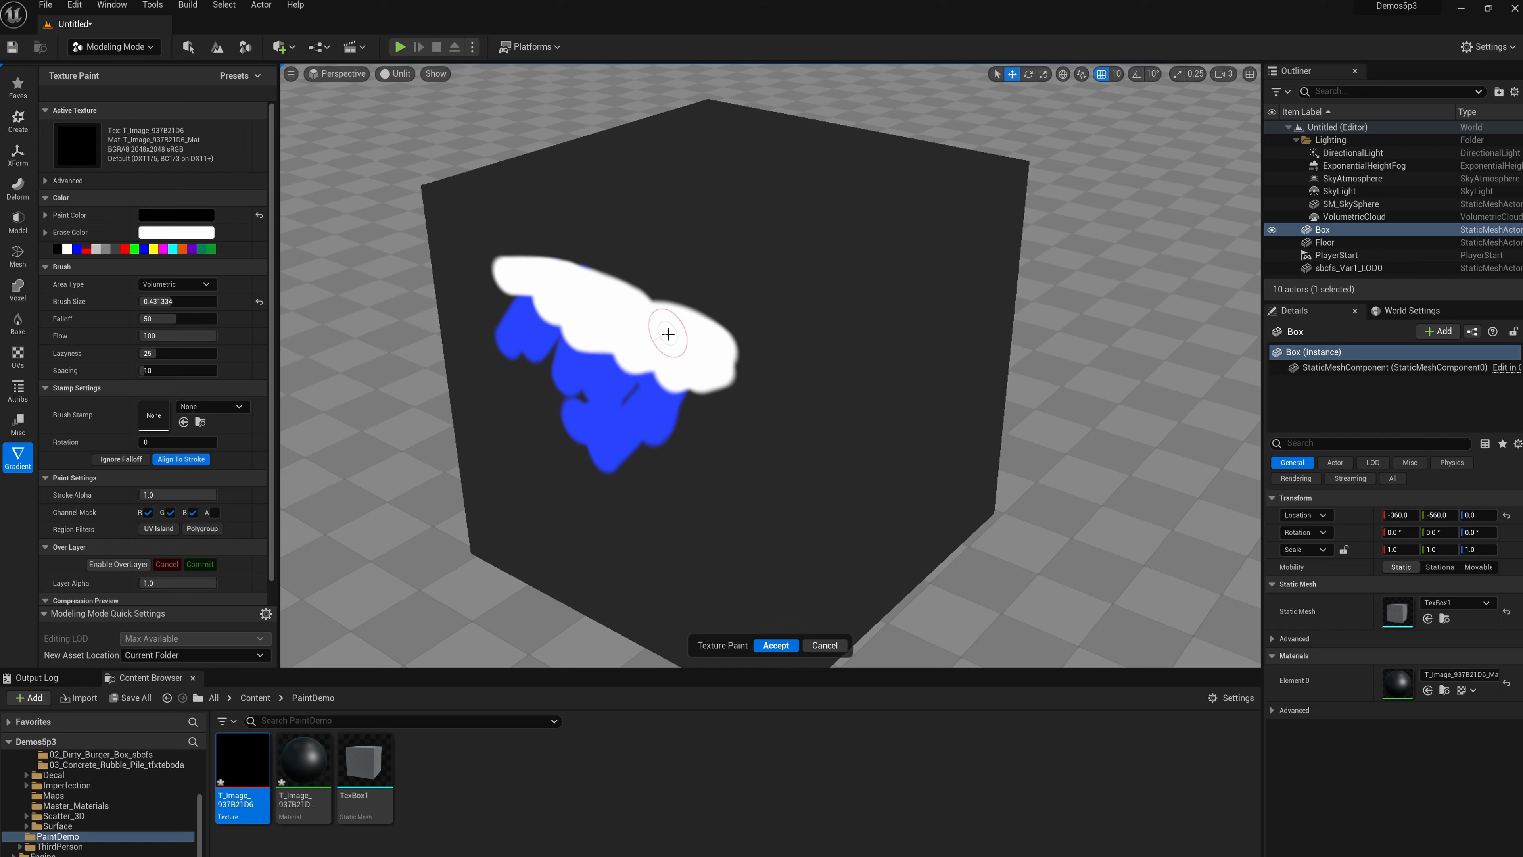
pyautogui.hotkey('shift', 'g')
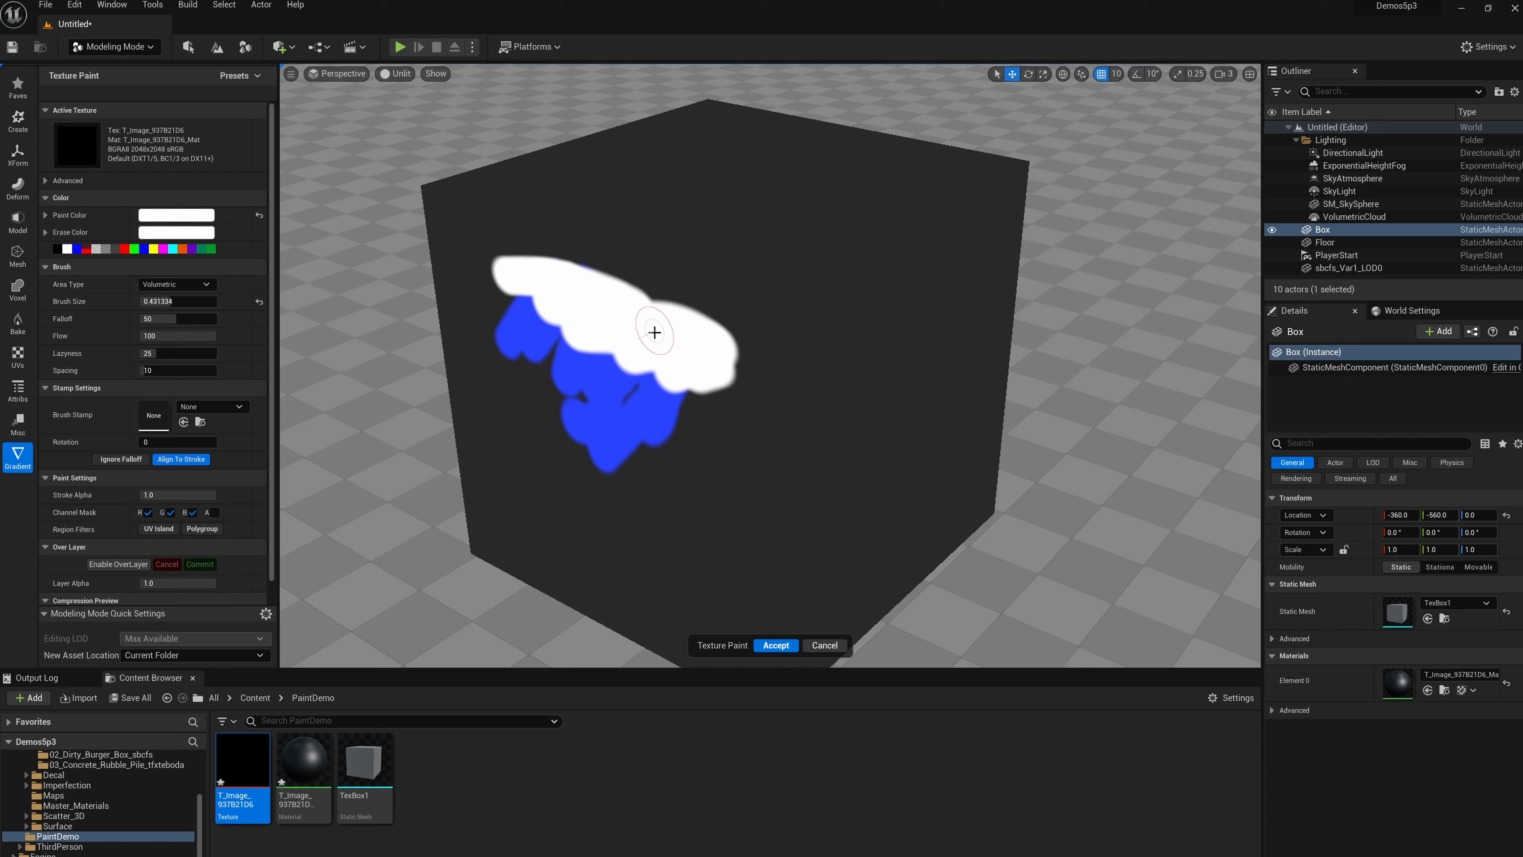
pyautogui.hotkey('shift', 'g')
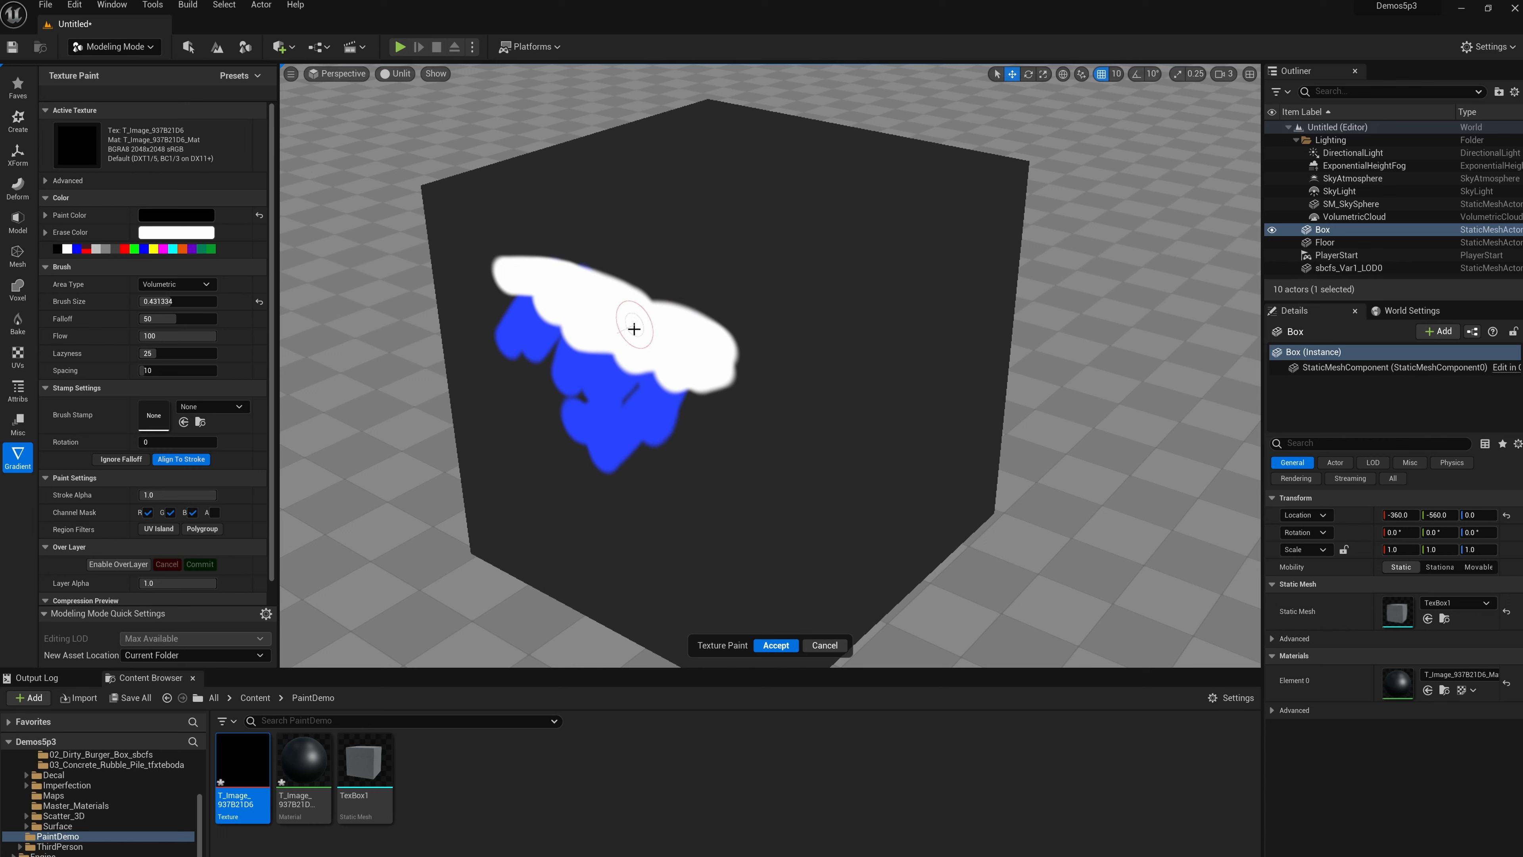
pyautogui.hotkey('shift', 'g')
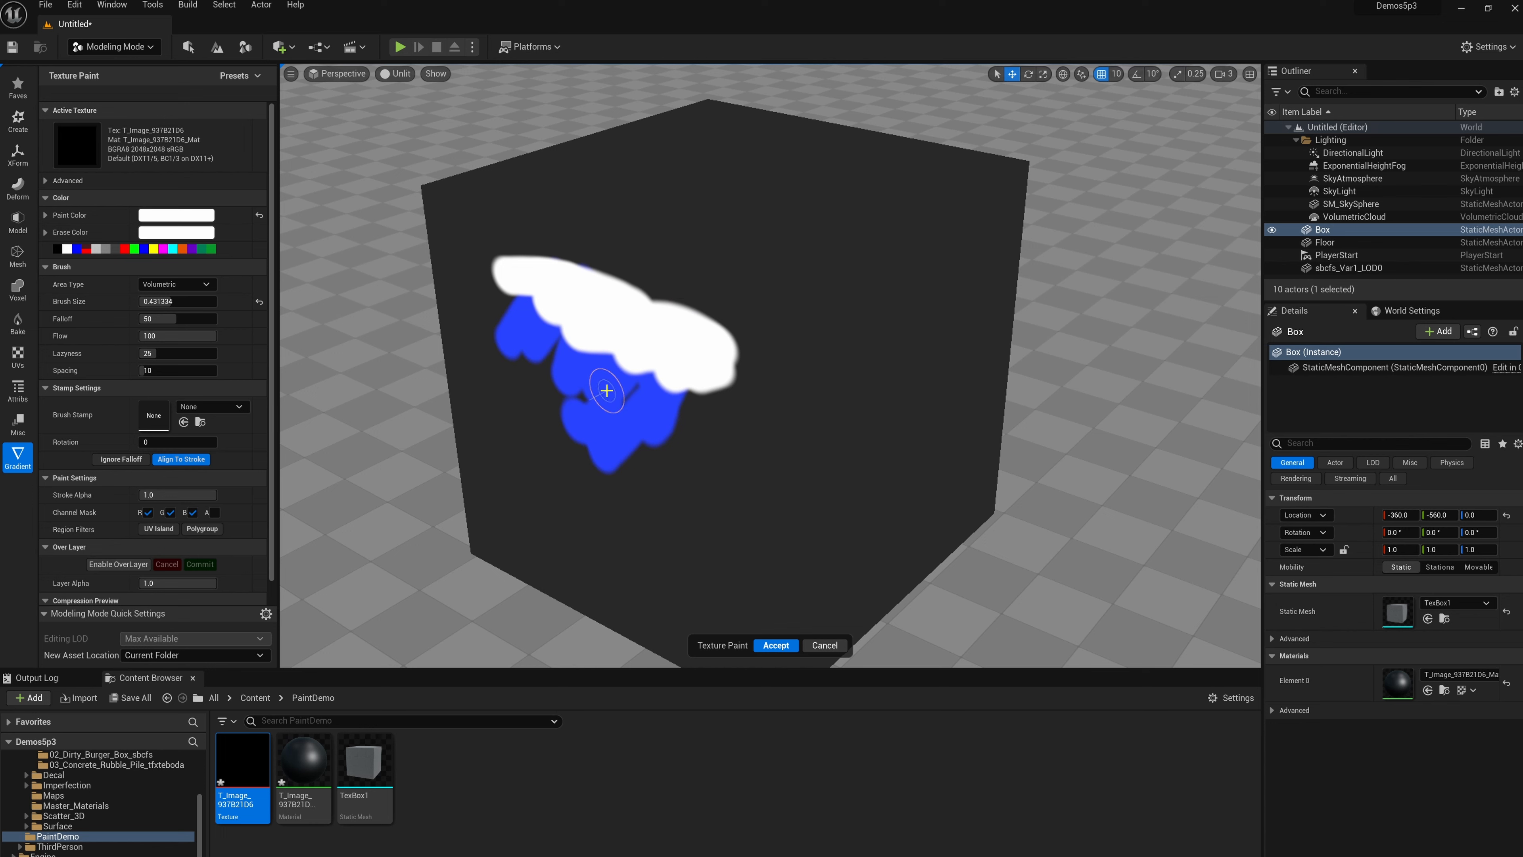
# Step: Sample blue and finally black from the box as the erase color and erase the right end of the white patch
pyautogui.hotkey('ctrl', 'shift', 'g')
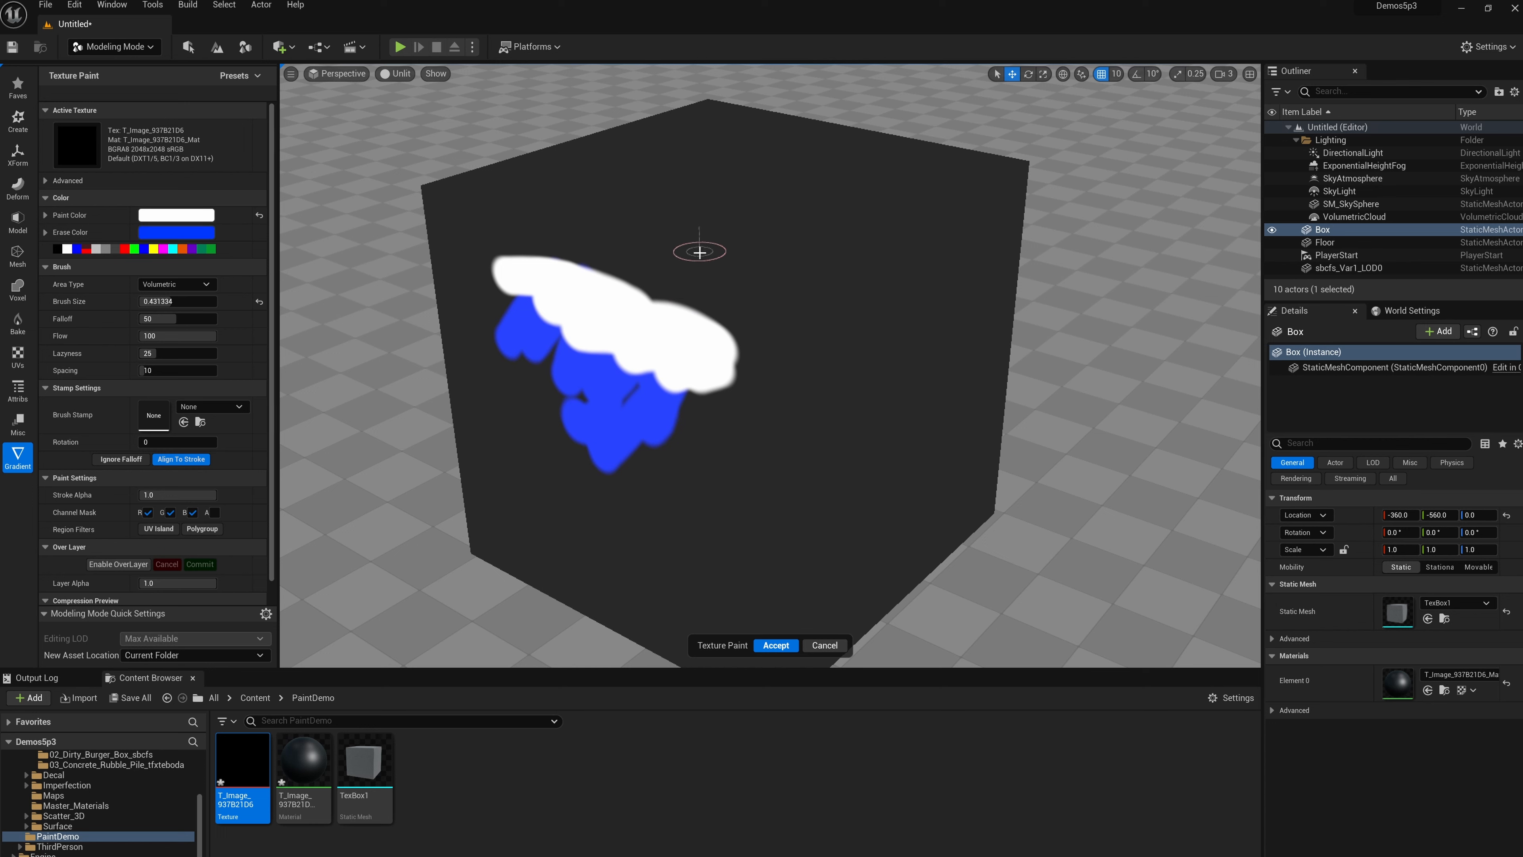
pyautogui.hotkey('ctrl', 'shift', 'g')
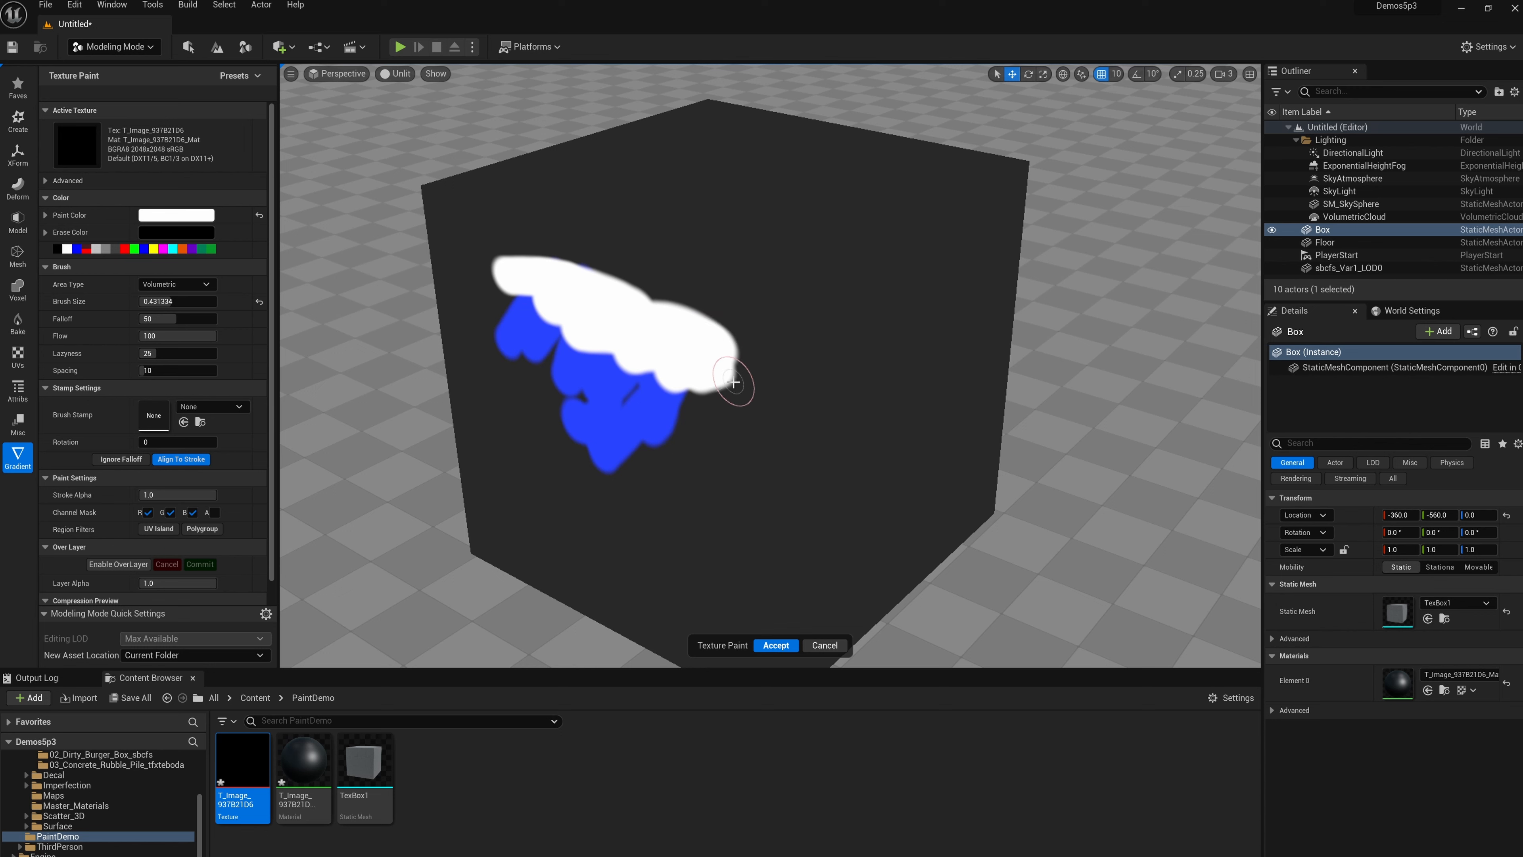
pyautogui.moveTo(734, 383)
pyautogui.mouseDown()
pyautogui.moveTo(710, 380)
pyautogui.moveTo(726, 333)
pyautogui.moveTo(741, 372)
pyautogui.moveTo(705, 351)
pyautogui.moveTo(673, 385)
pyautogui.moveTo(679, 323)
pyautogui.mouseUp()
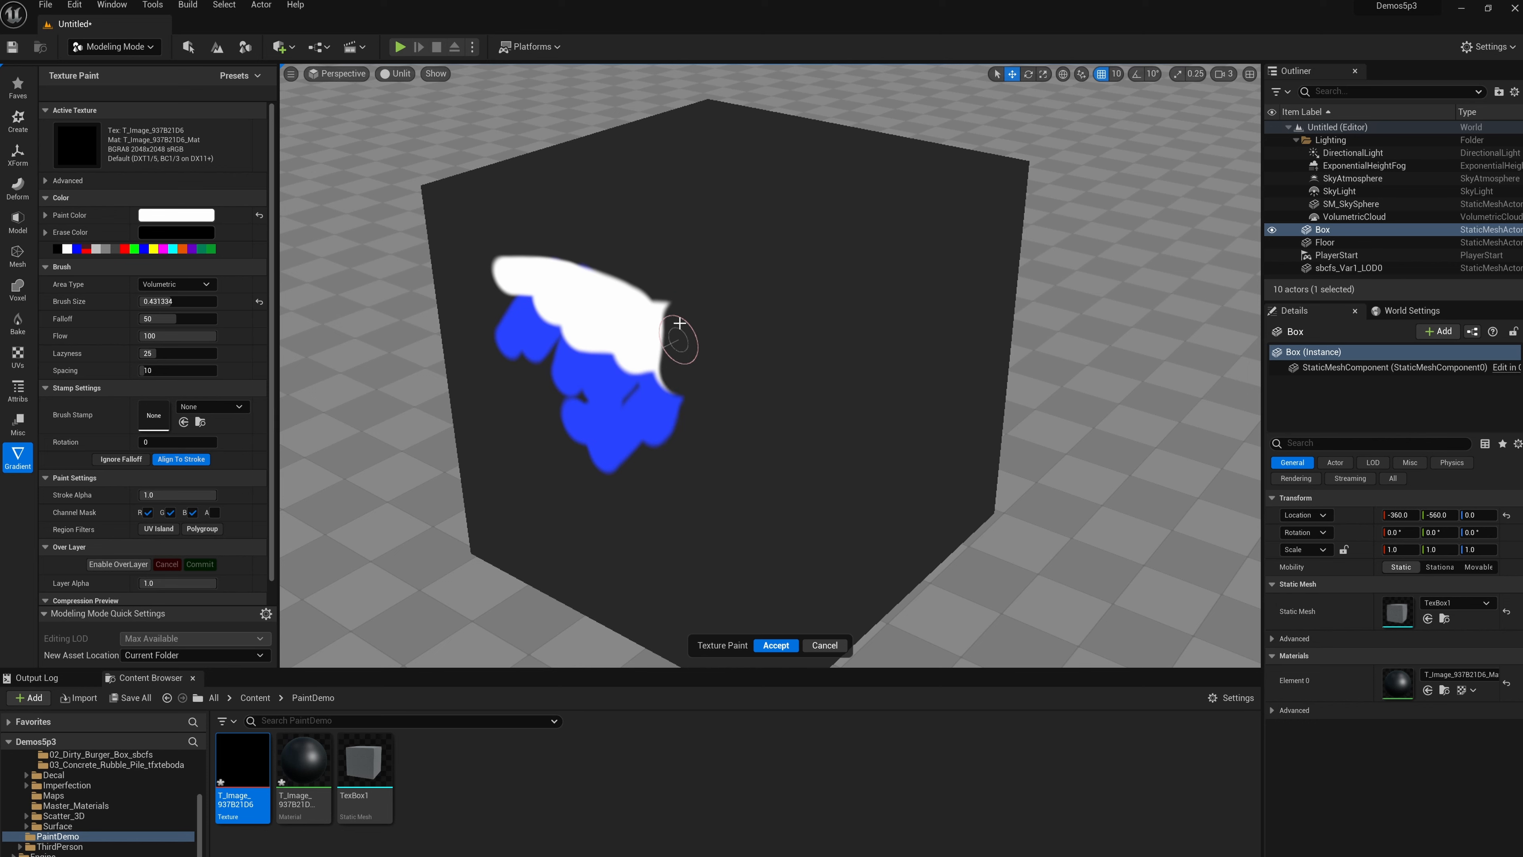
# Step: Reset the paint color to its default red and set the erase color to pale cyan, hex sRGB C8FFF6FF
pyautogui.click(259, 215)
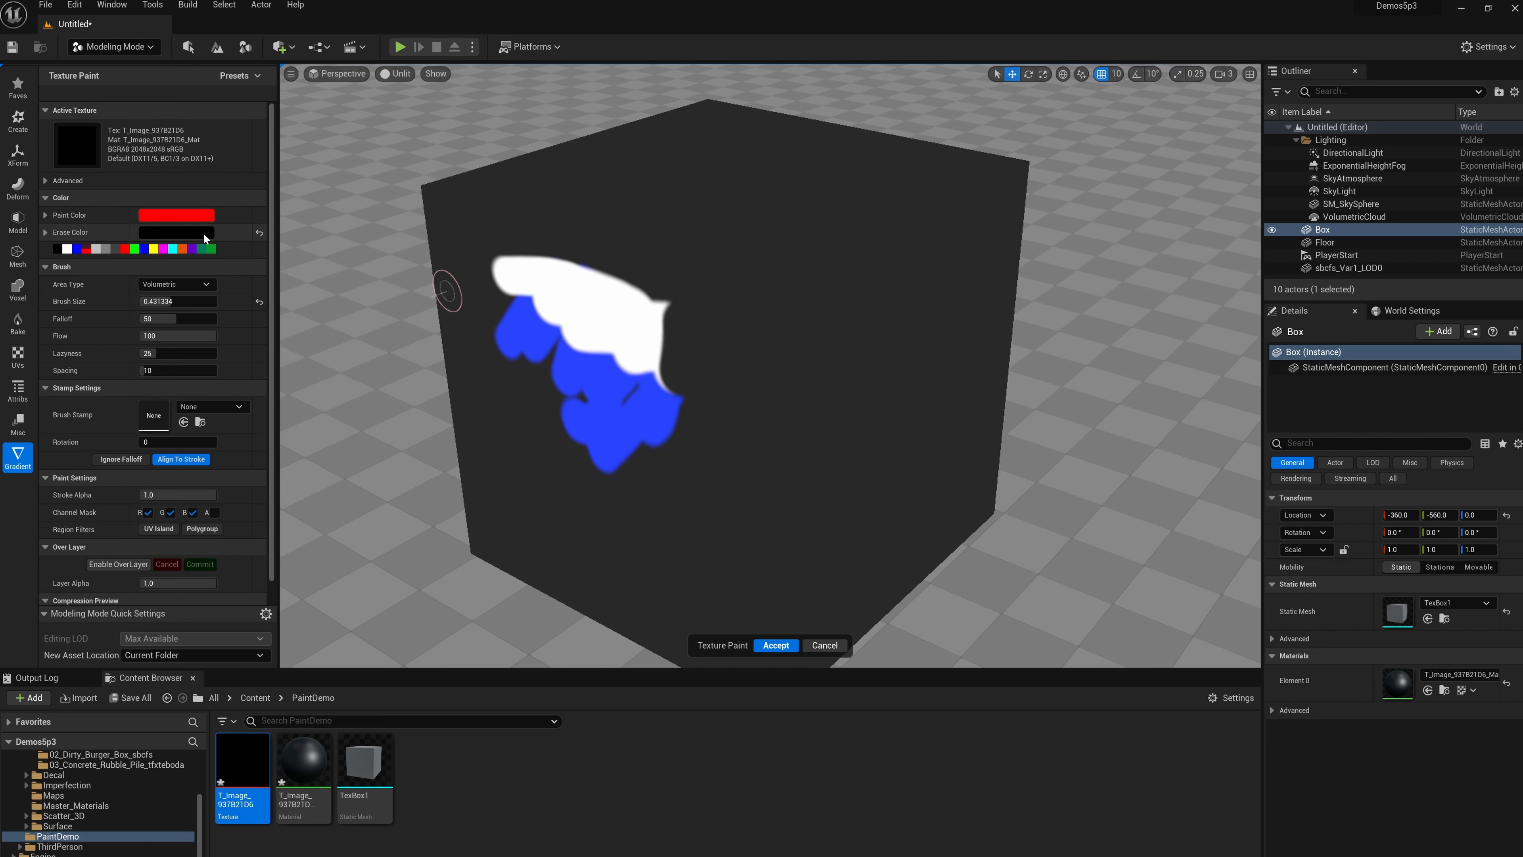
pyautogui.click(159, 232)
pyautogui.click(213, 350)
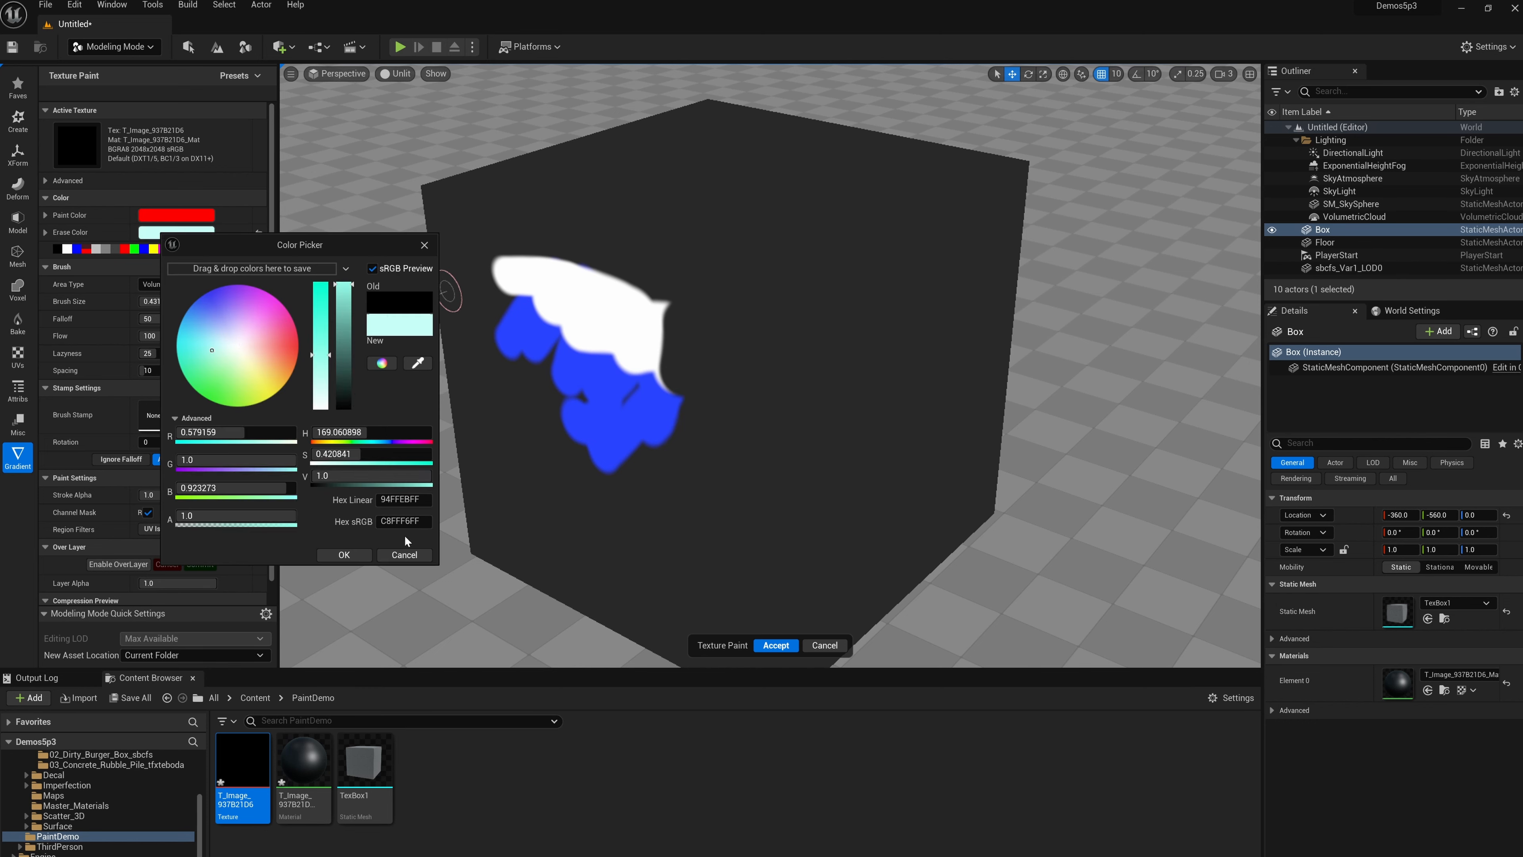
pyautogui.click(357, 552)
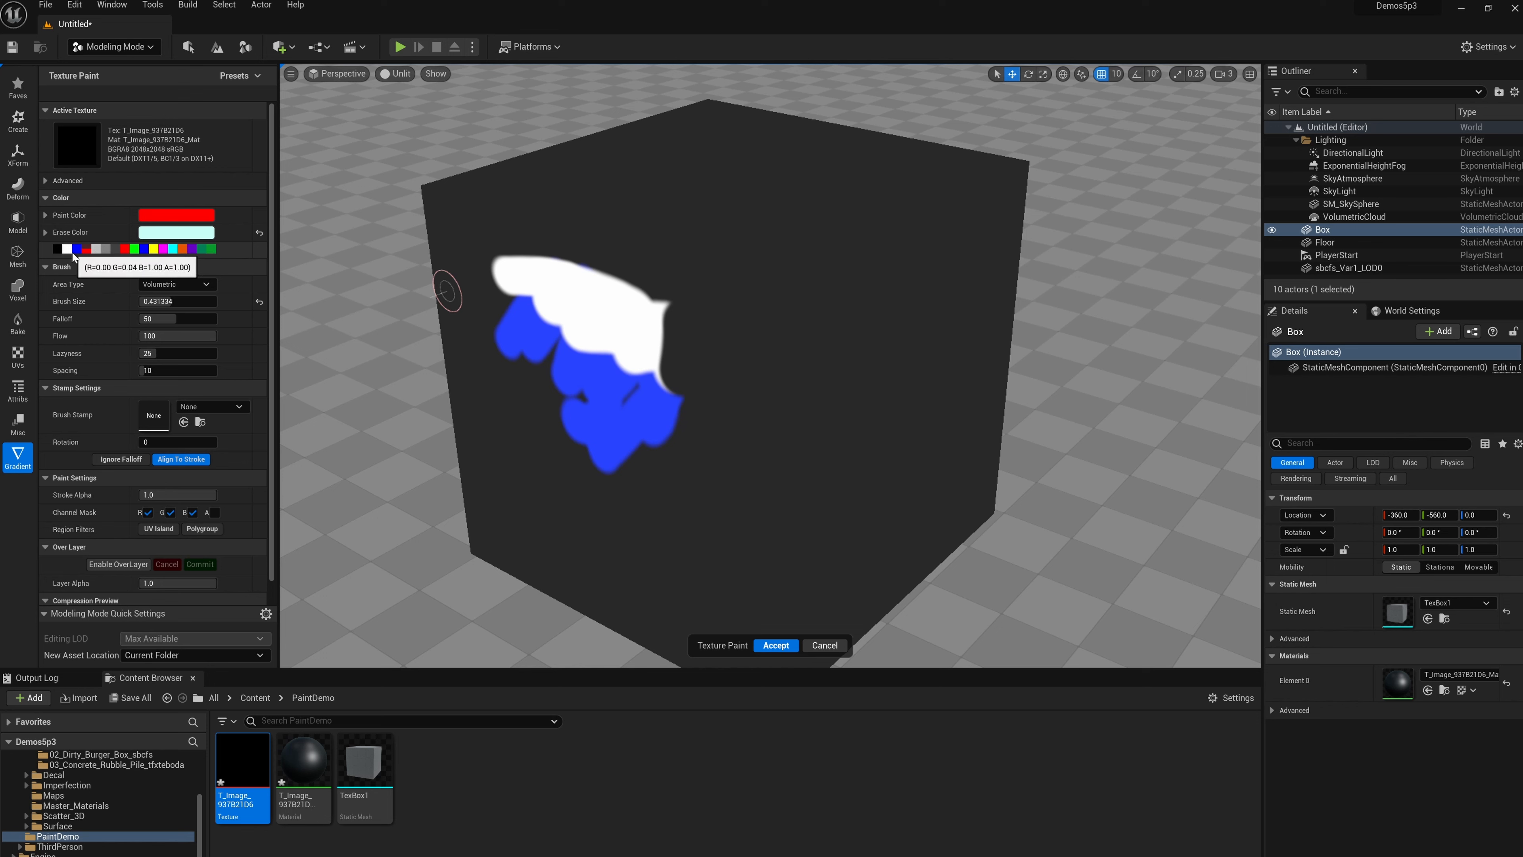
# Step: Paint a bright red stroke to the right of the white patch and a darker red stroke below it
pyautogui.moveTo(737, 238); pyautogui.dragTo(705, 309)
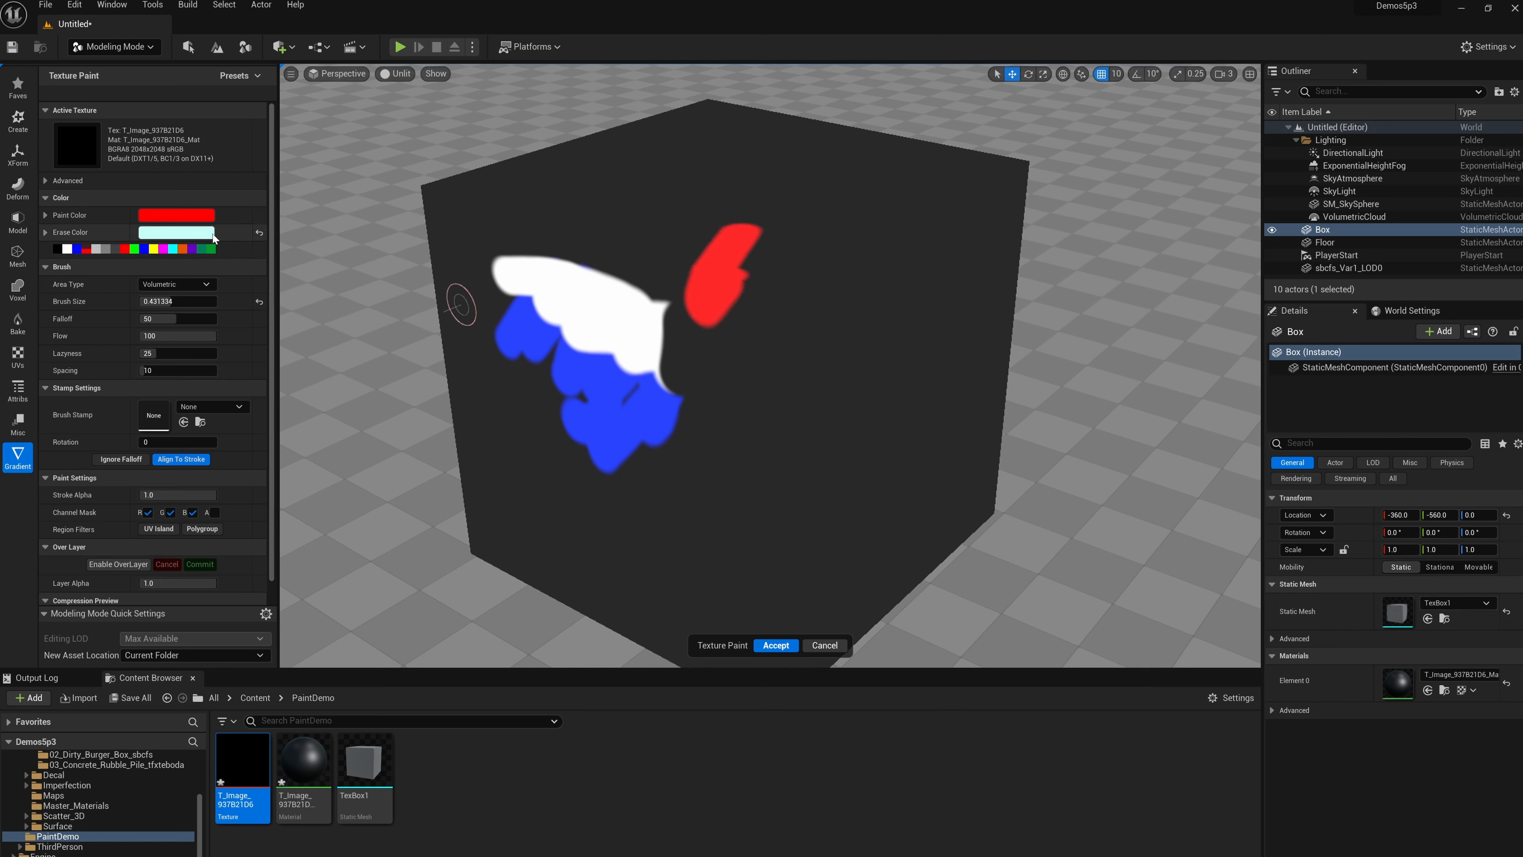
pyautogui.click(177, 215)
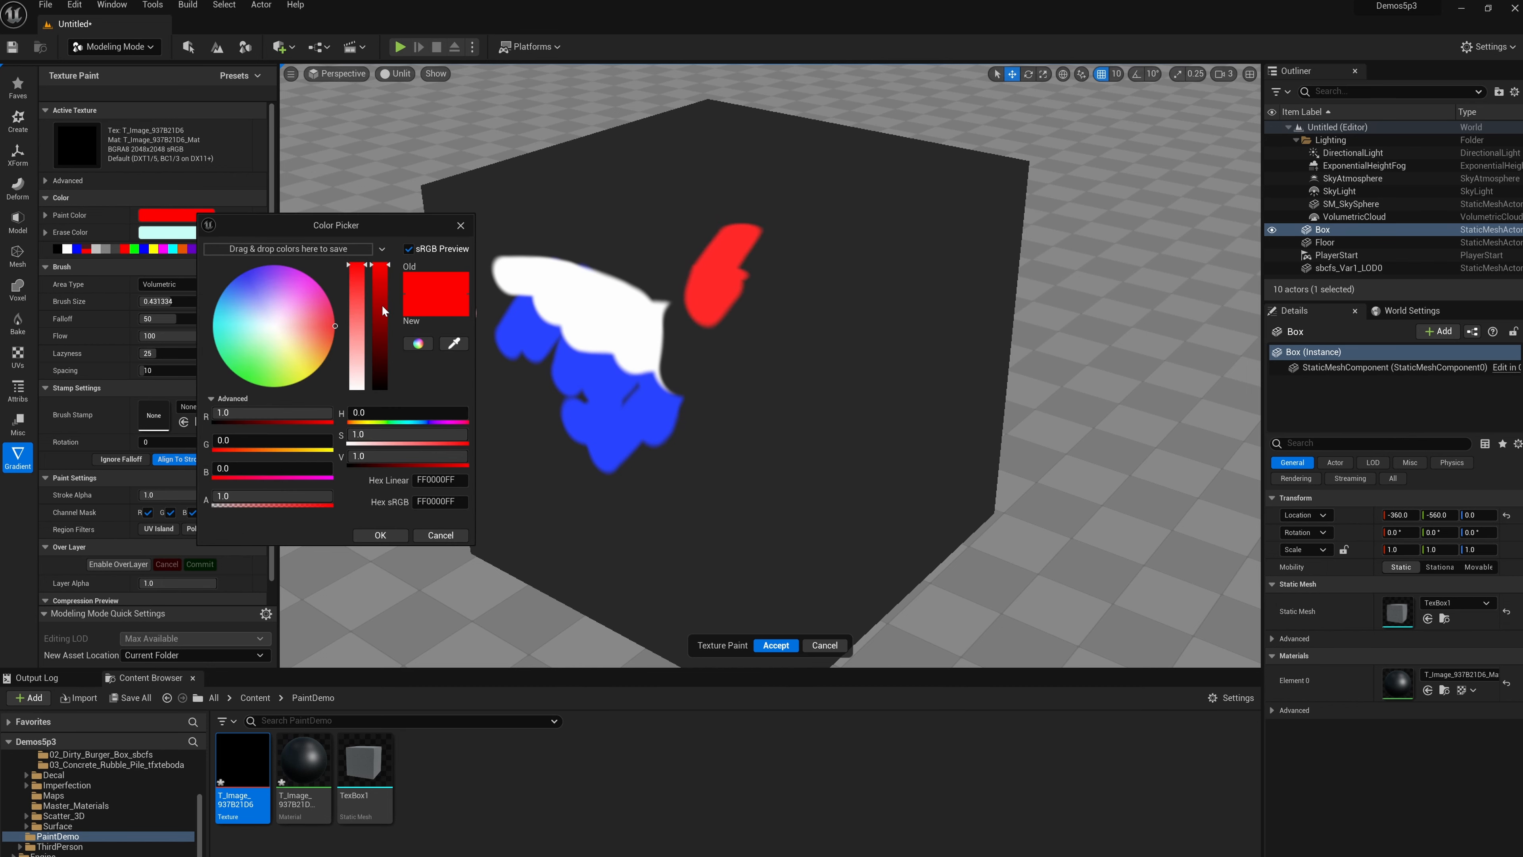
pyautogui.click(380, 352)
pyautogui.click(380, 536)
pyautogui.moveTo(741, 354); pyautogui.dragTo(714, 471)
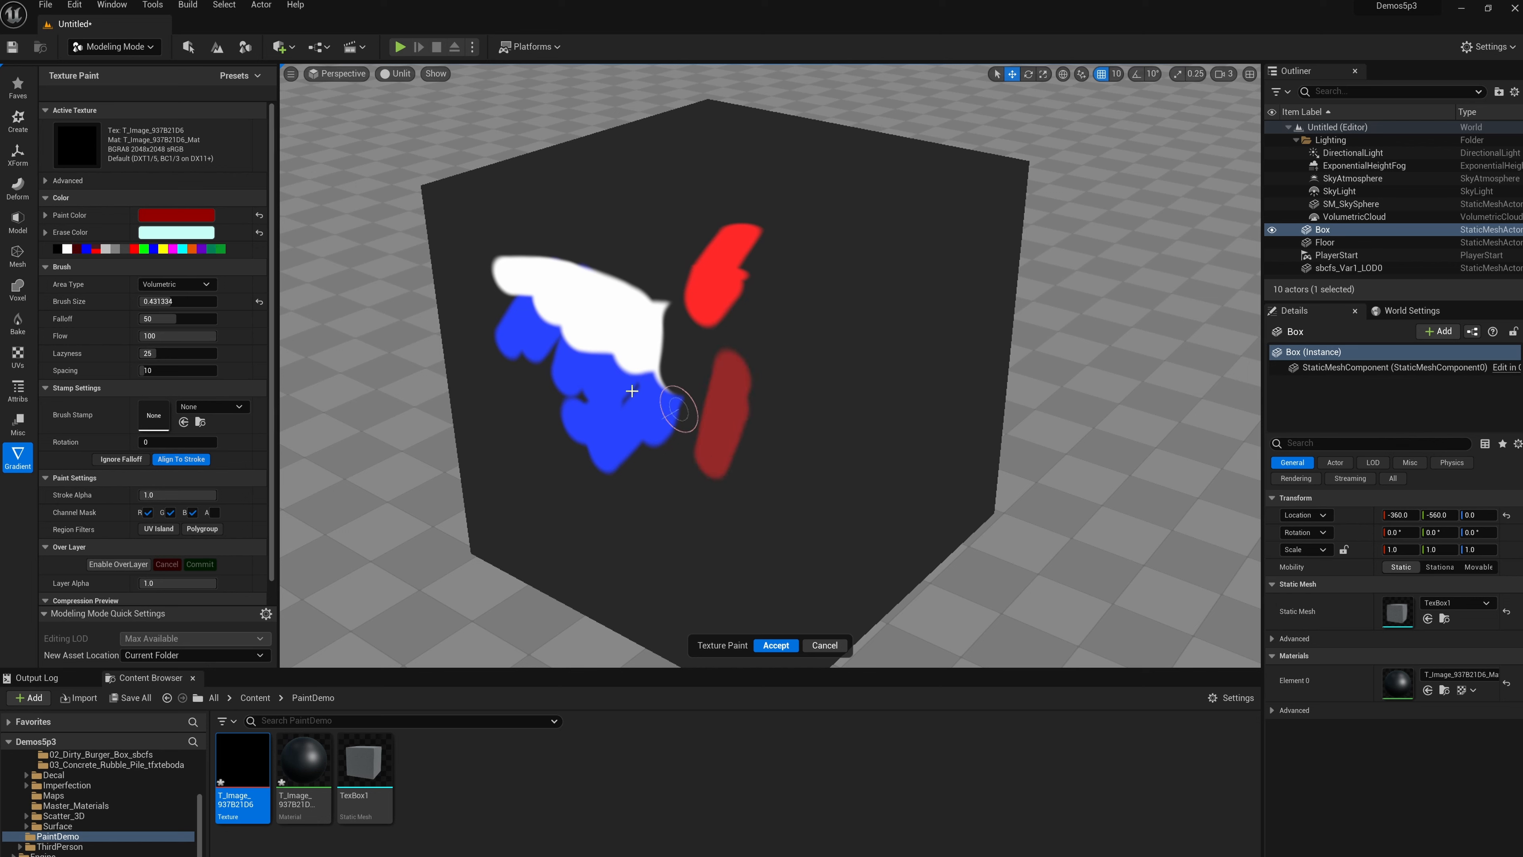
# Step: Change the paint color to green and paint a small patch below the dark red stroke
pyautogui.click(175, 216)
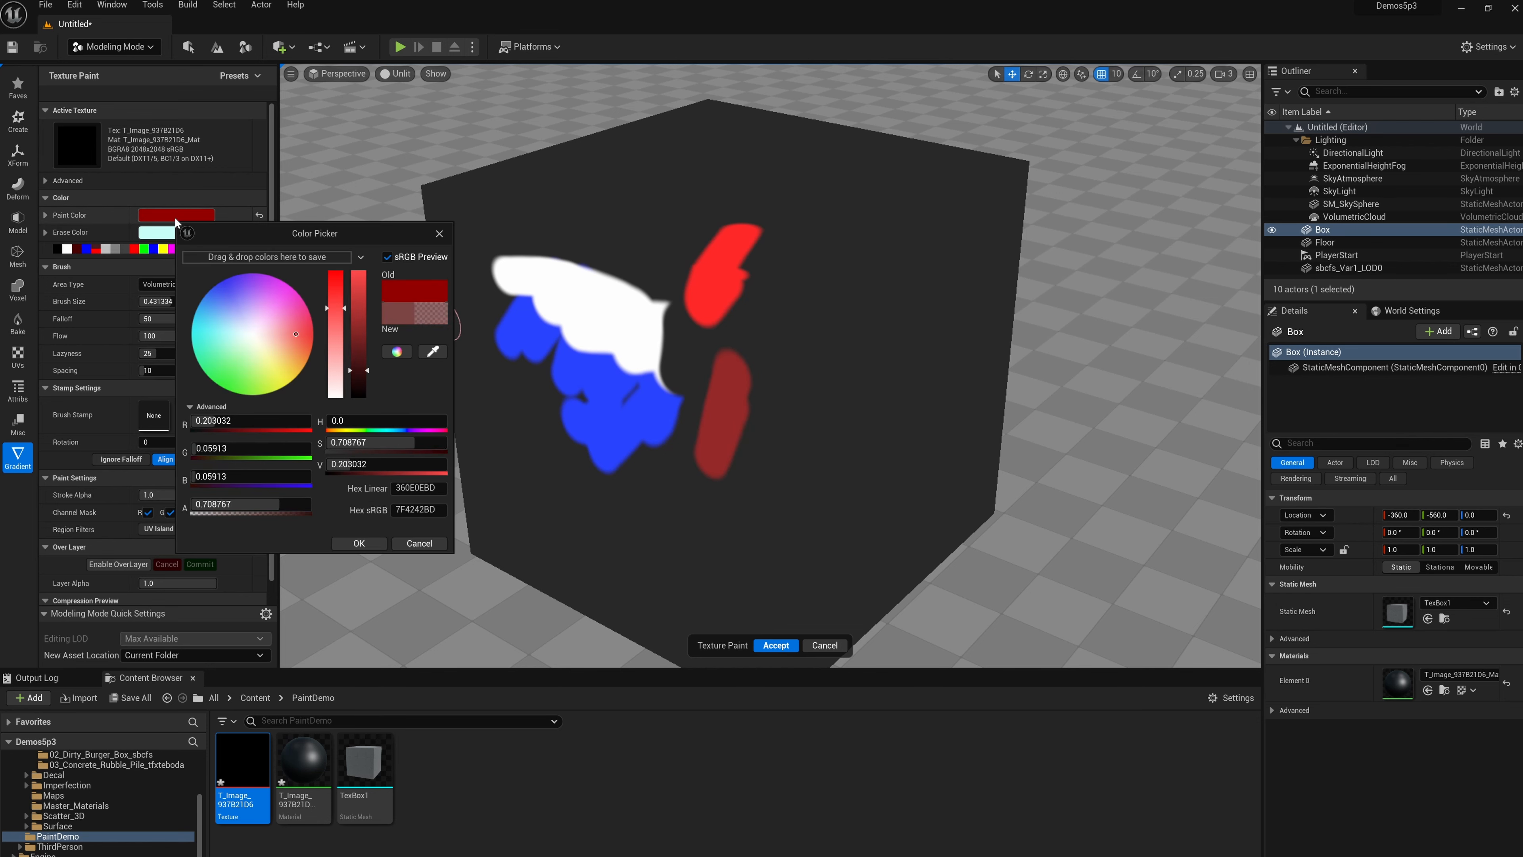
pyautogui.moveTo(246, 349); pyautogui.dragTo(222, 373)
pyautogui.click(357, 543)
pyautogui.moveTo(647, 480)
pyautogui.mouseDown()
pyautogui.moveTo(657, 525)
pyautogui.moveTo(693, 504)
pyautogui.mouseUp()
# Step: Try several color swatches, choosing light gray as the paint color and red as the erase color
pyautogui.click(85, 249)
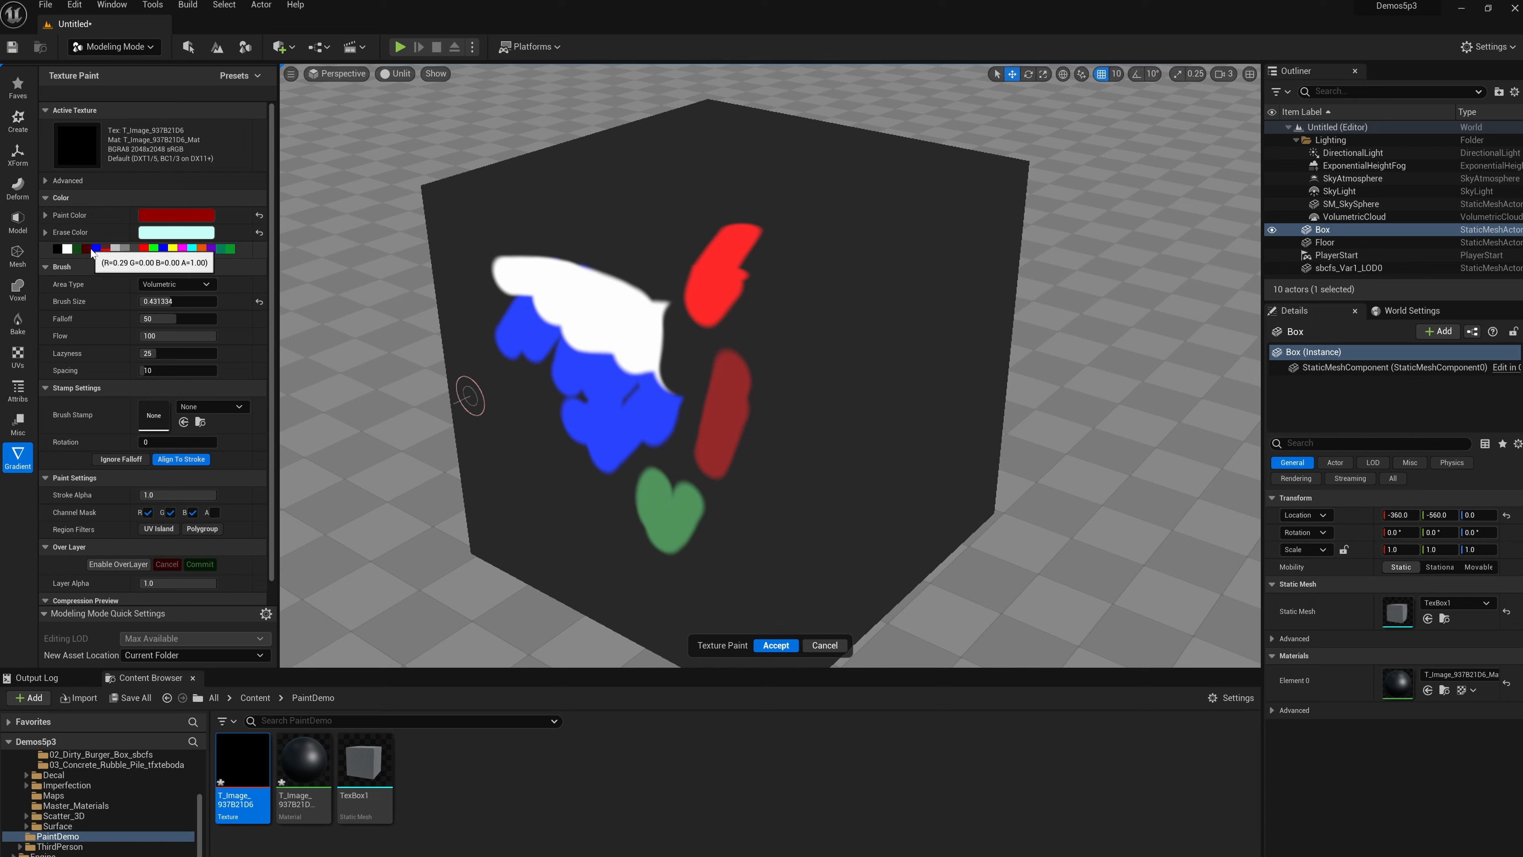
pyautogui.click(96, 248)
pyautogui.click(115, 252)
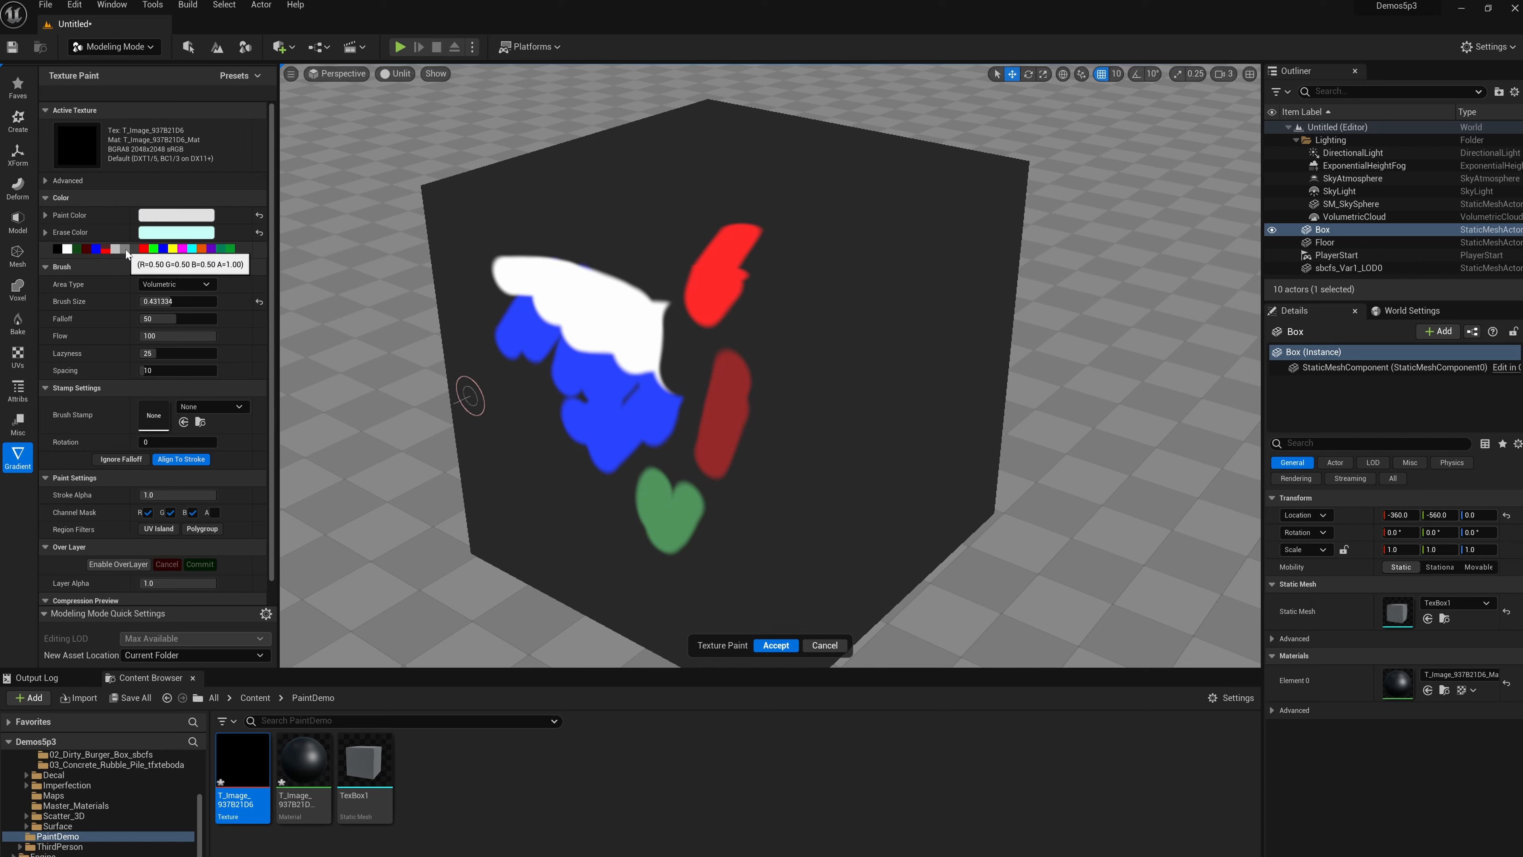
pyautogui.keyDown('shift'); pyautogui.click(144, 251); pyautogui.keyUp('shift')
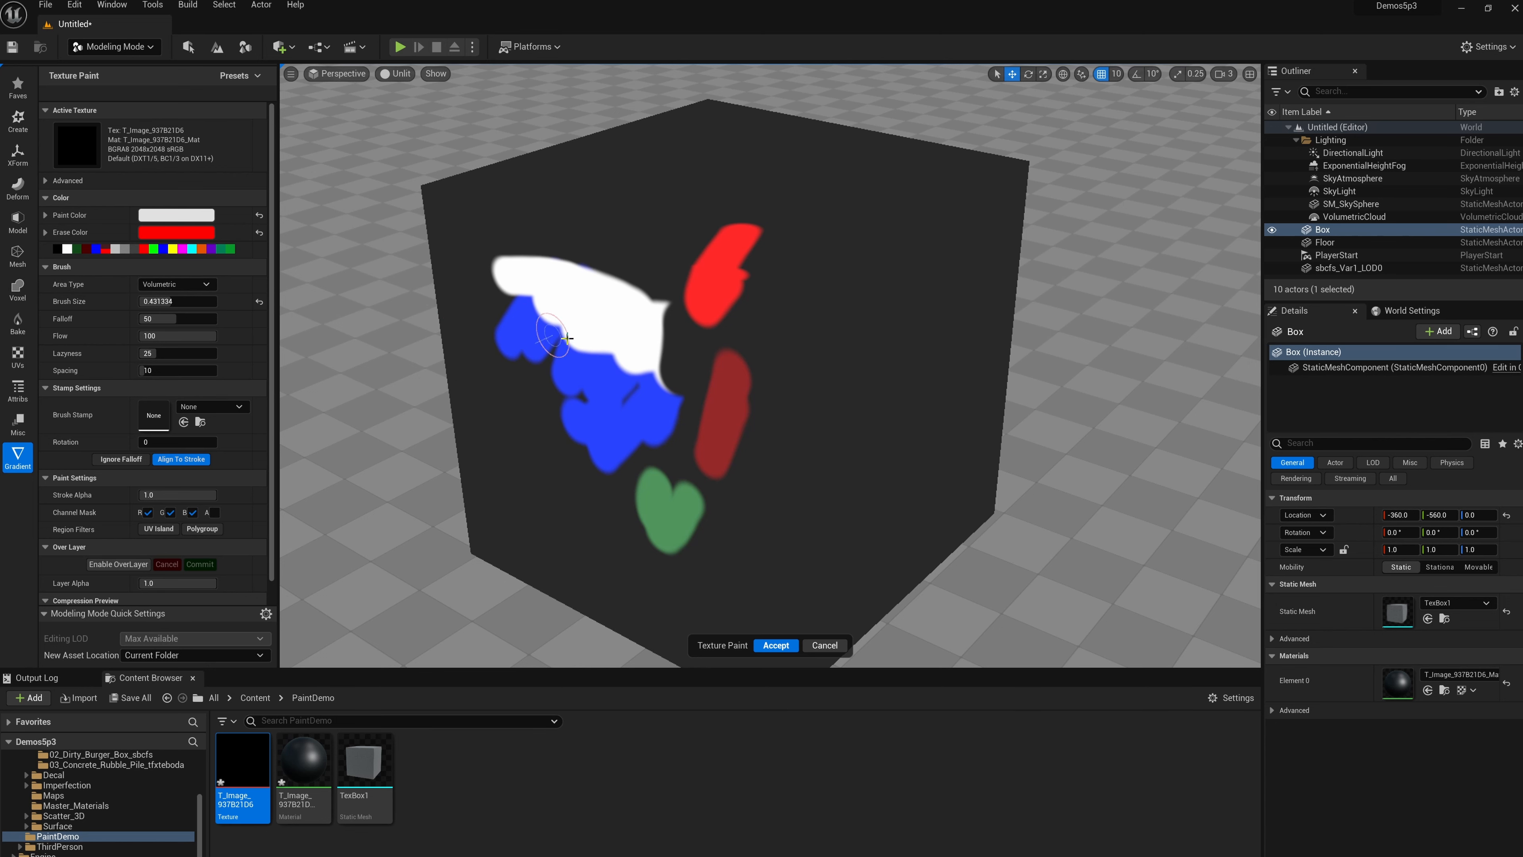
# Step: Examine the brush's Connected and Volumetric Area Type options while keeping Volumetric active
pyautogui.moveTo(615, 312)
pyautogui.keyDown('alt'); pyautogui.mouseDown()
pyautogui.moveTo(629, 282)
pyautogui.moveTo(665, 303)
pyautogui.mouseUp(); pyautogui.keyUp('alt')
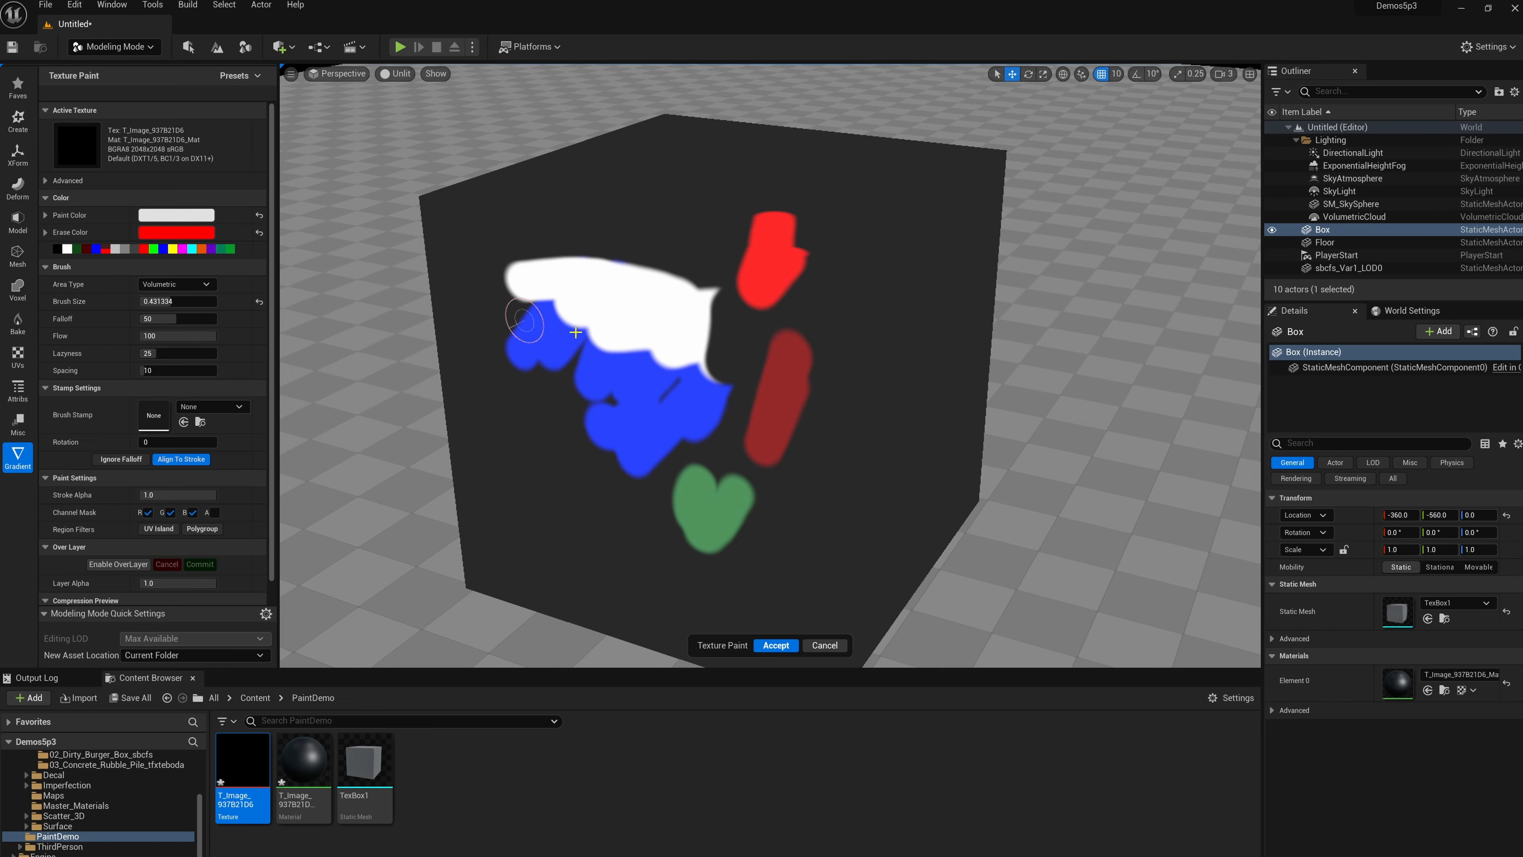
pyautogui.keyDown('alt'); pyautogui.moveTo(525, 323); pyautogui.dragTo(517, 336); pyautogui.keyUp('alt')
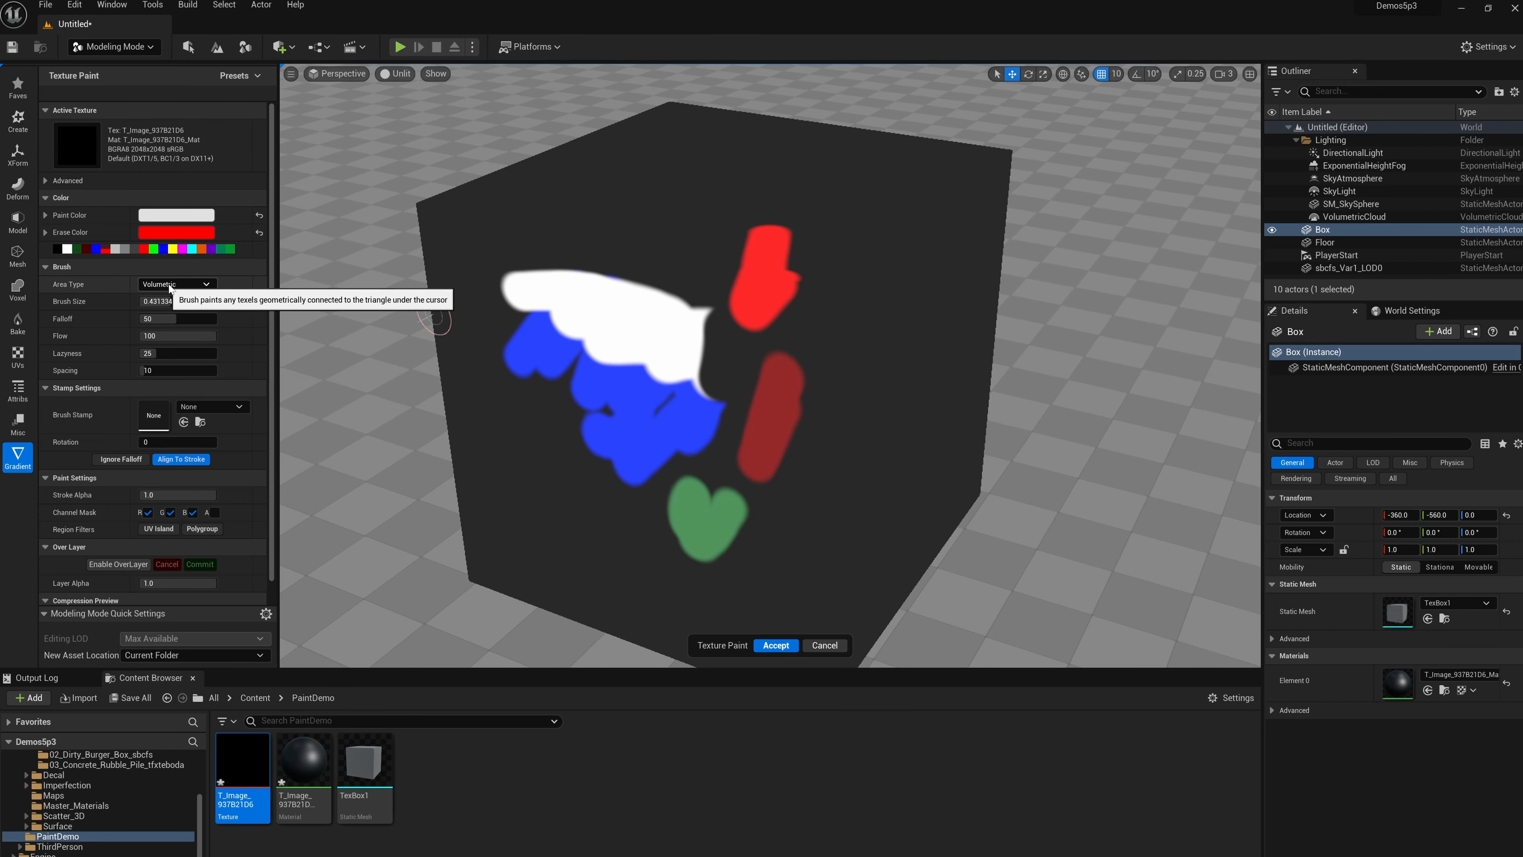
pyautogui.click(198, 286)
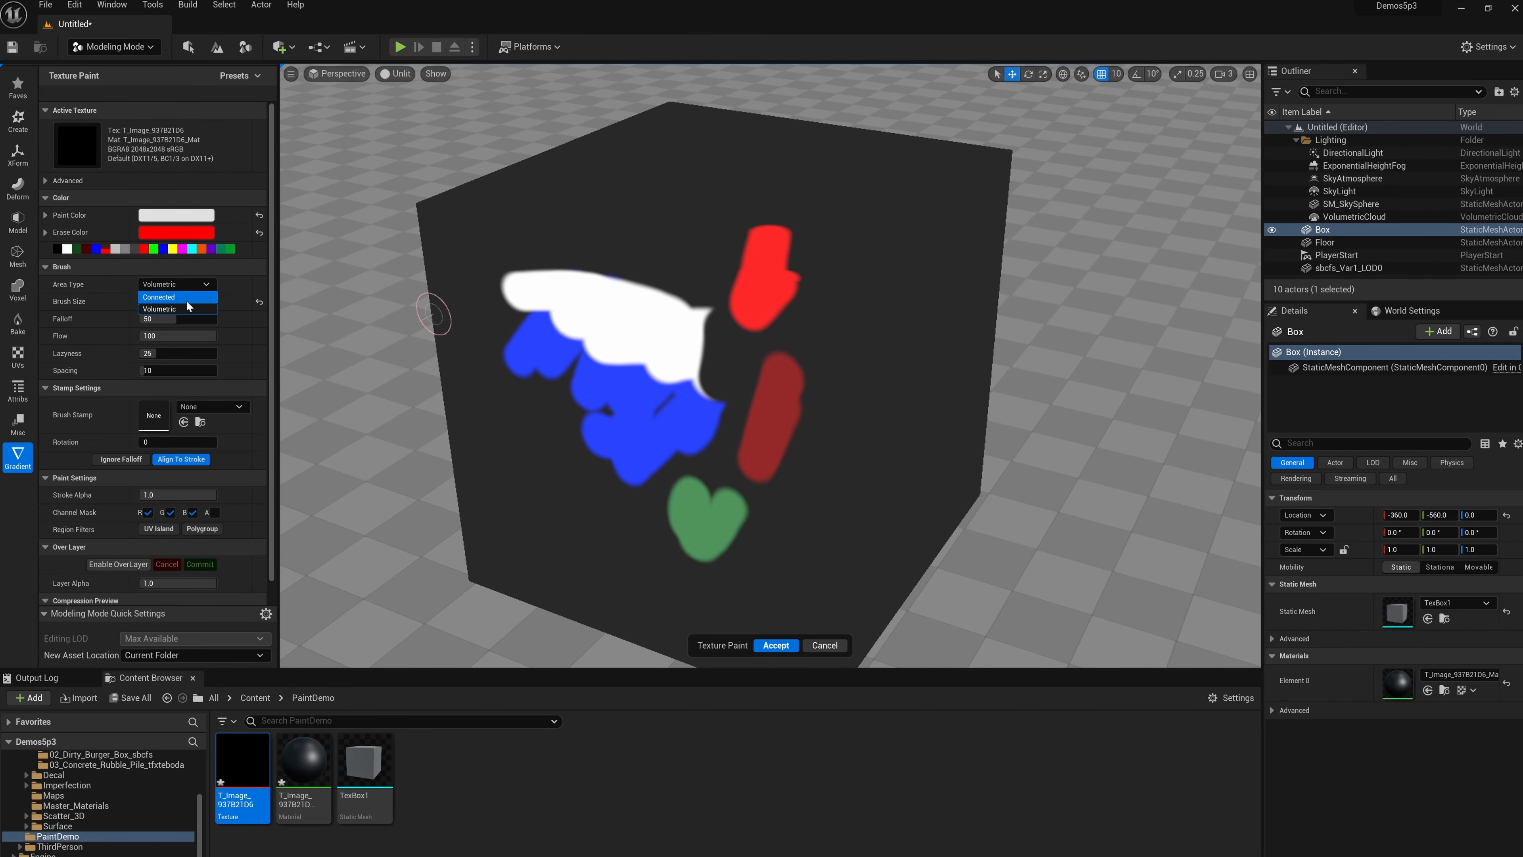
pyautogui.click(197, 285)
pyautogui.keyDown('alt'); pyautogui.moveTo(649, 264); pyautogui.dragTo(649, 251); pyautogui.keyUp('alt')
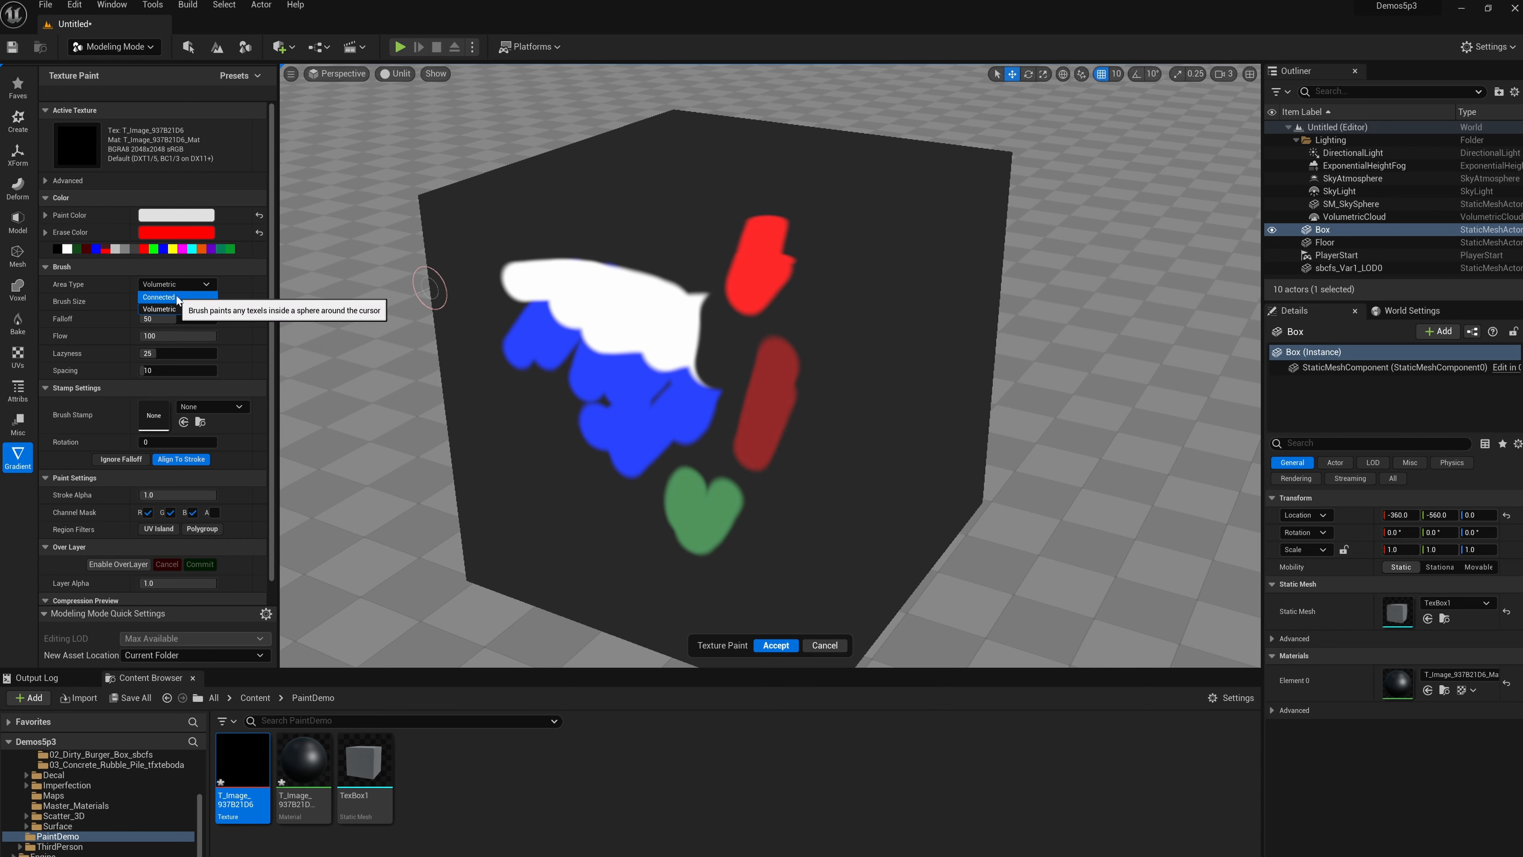
pyautogui.click(198, 285)
pyautogui.keyDown('alt'); pyautogui.moveTo(577, 258); pyautogui.dragTo(597, 295); pyautogui.keyUp('alt')
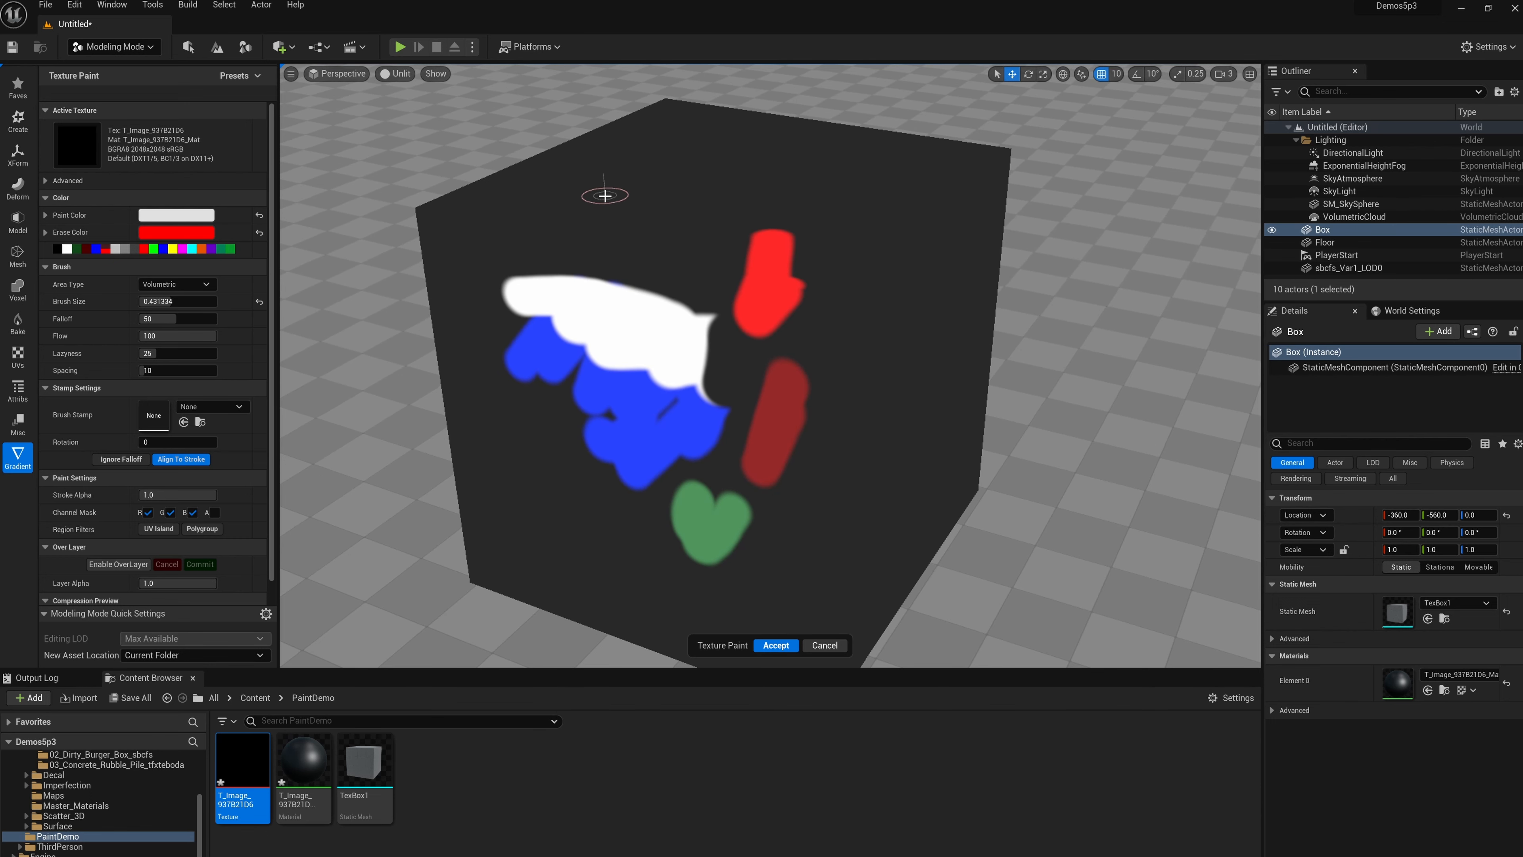
# Step: Keep the brush's Area Type at Volumetric and set the Brush Size to about 0.73
pyautogui.keyDown('alt'); pyautogui.moveTo(687, 242); pyautogui.dragTo(667, 242); pyautogui.keyUp('alt')
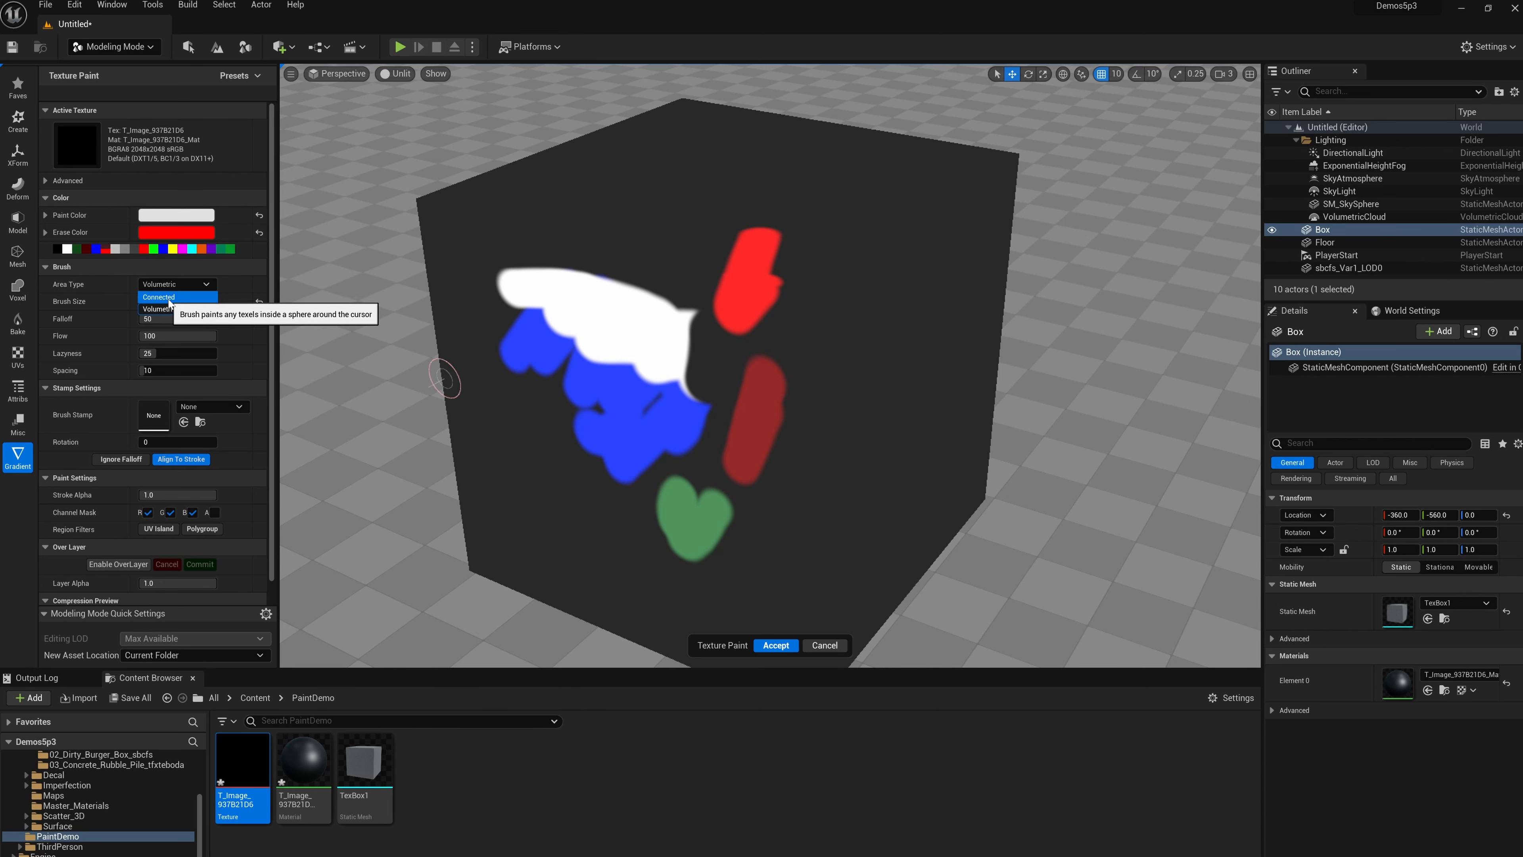
pyautogui.click(192, 286)
pyautogui.keyDown('alt'); pyautogui.moveTo(596, 382); pyautogui.dragTo(611, 367); pyautogui.keyUp('alt')
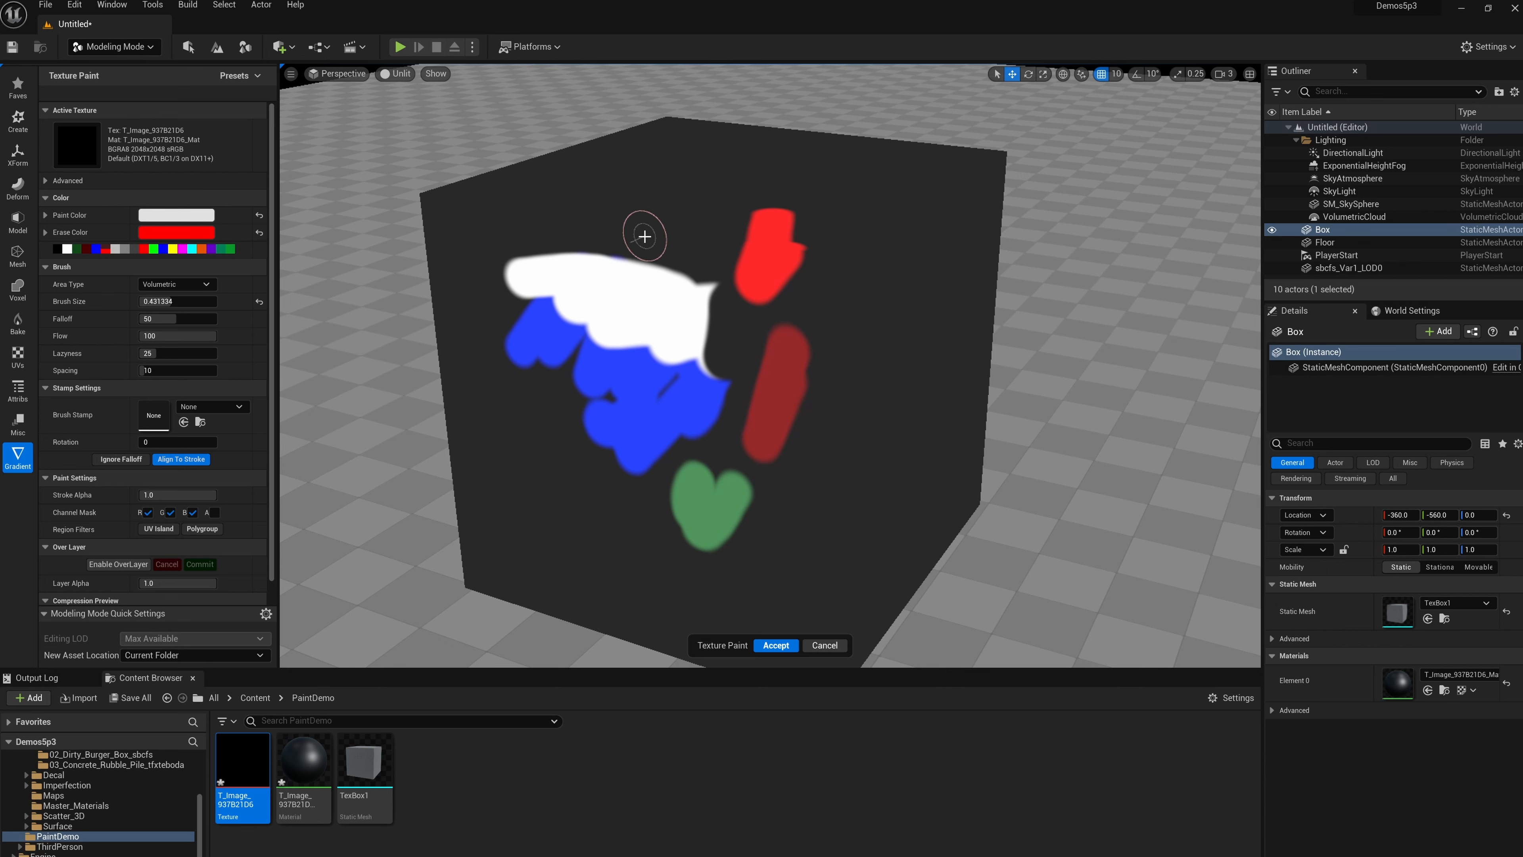
pyautogui.keyDown('alt'); pyautogui.moveTo(630, 230); pyautogui.dragTo(651, 281); pyautogui.keyUp('alt')
pyautogui.moveTo(796, 286)
pyautogui.keyDown('alt'); pyautogui.mouseDown()
pyautogui.moveTo(786, 273)
pyautogui.moveTo(803, 304)
pyautogui.mouseUp(); pyautogui.keyUp('alt')
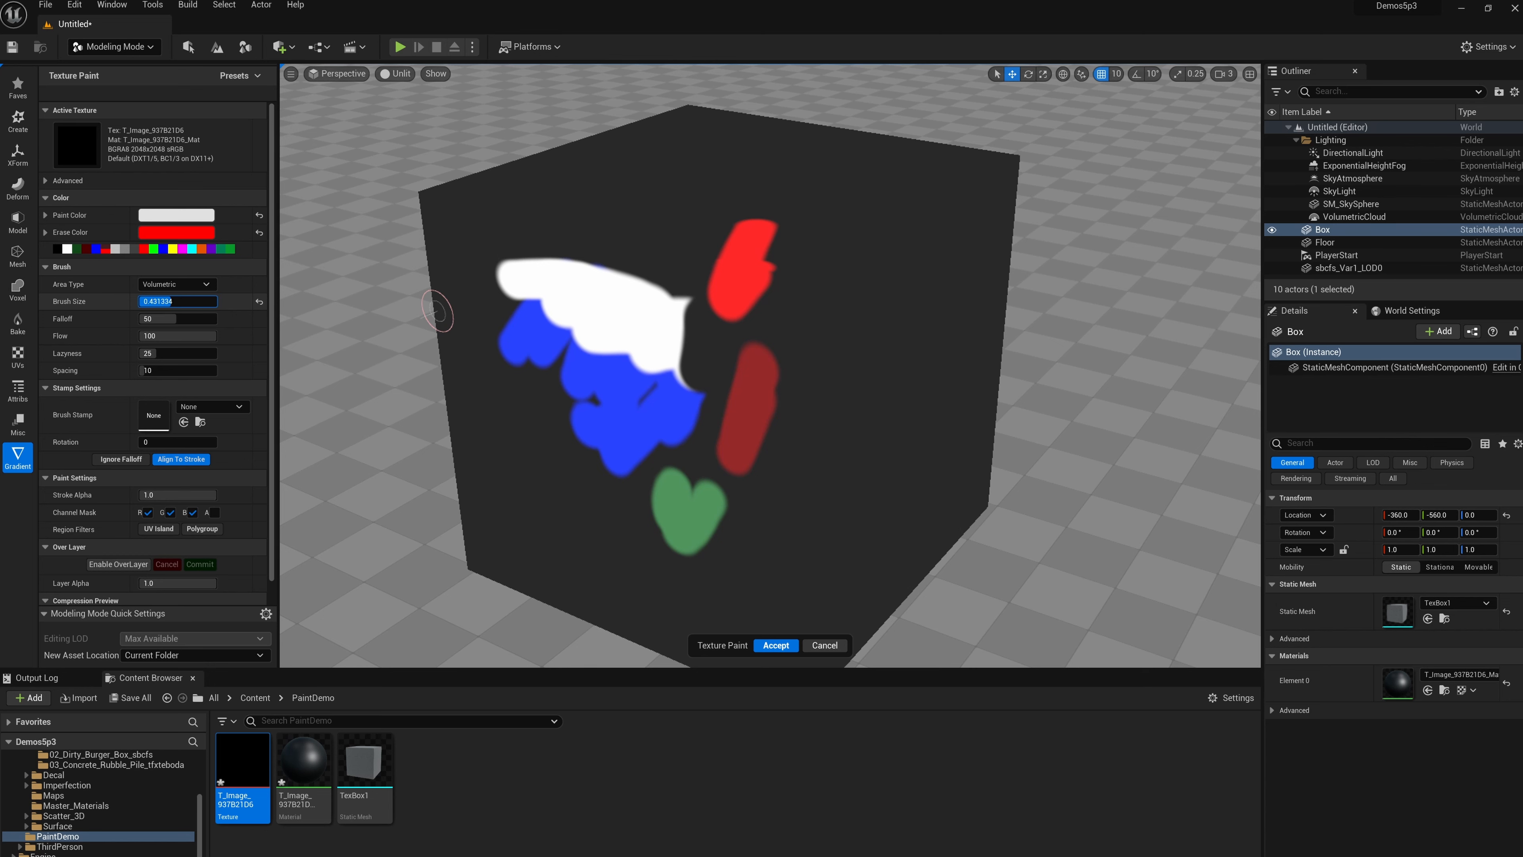
pyautogui.moveTo(172, 301)
pyautogui.mouseDown()
pyautogui.moveTo(192, 302)
pyautogui.moveTo(160, 301)
pyautogui.moveTo(193, 301)
pyautogui.mouseUp()
pyautogui.keyDown('alt'); pyautogui.moveTo(677, 413); pyautogui.dragTo(542, 403); pyautogui.keyUp('alt')
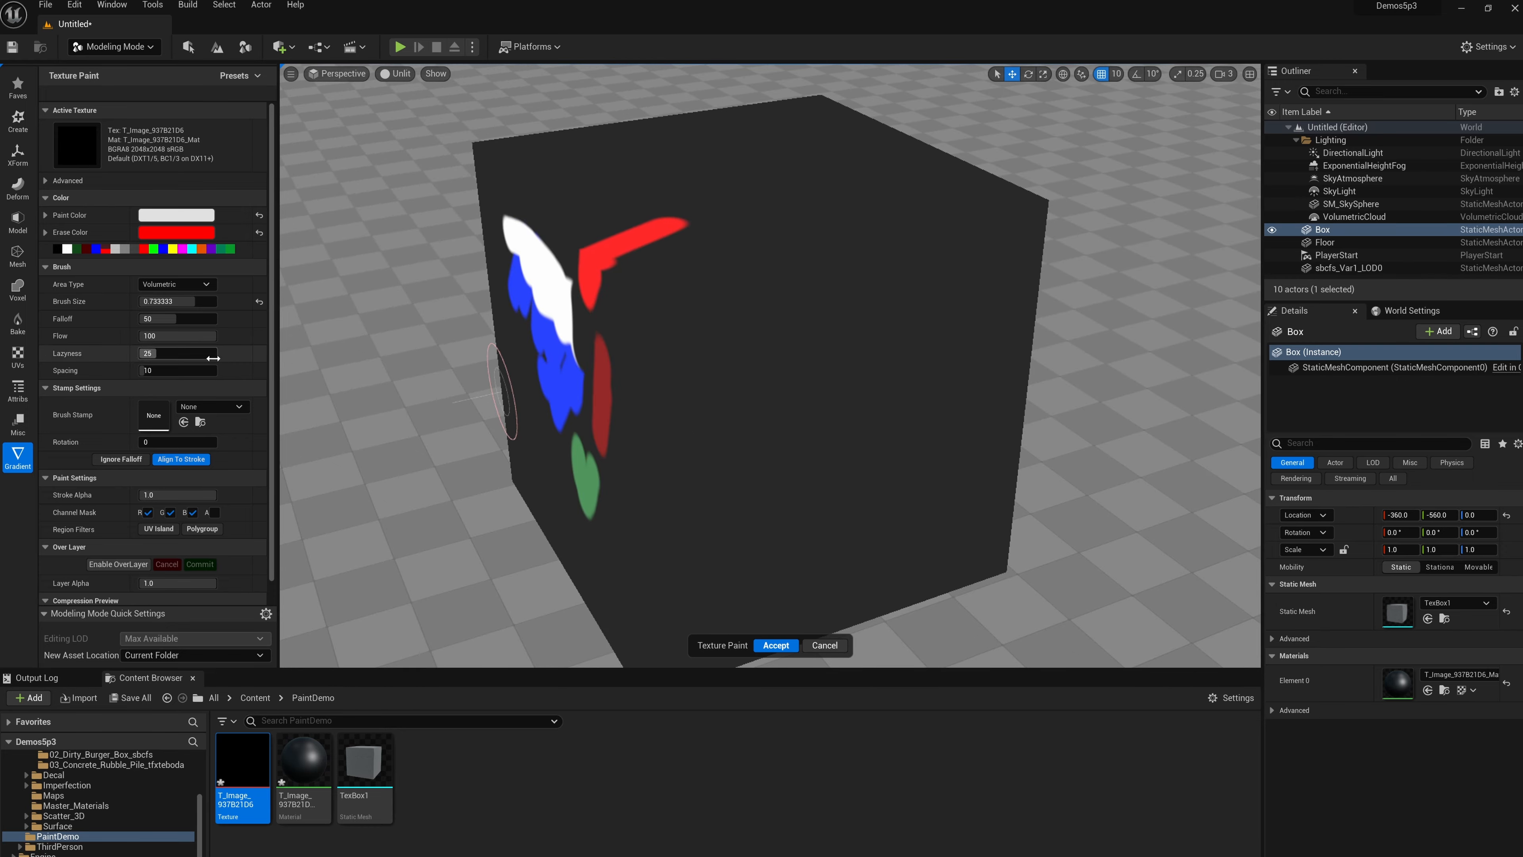
pyautogui.keyDown('alt'); pyautogui.moveTo(816, 372); pyautogui.dragTo(715, 356); pyautogui.keyUp('alt')
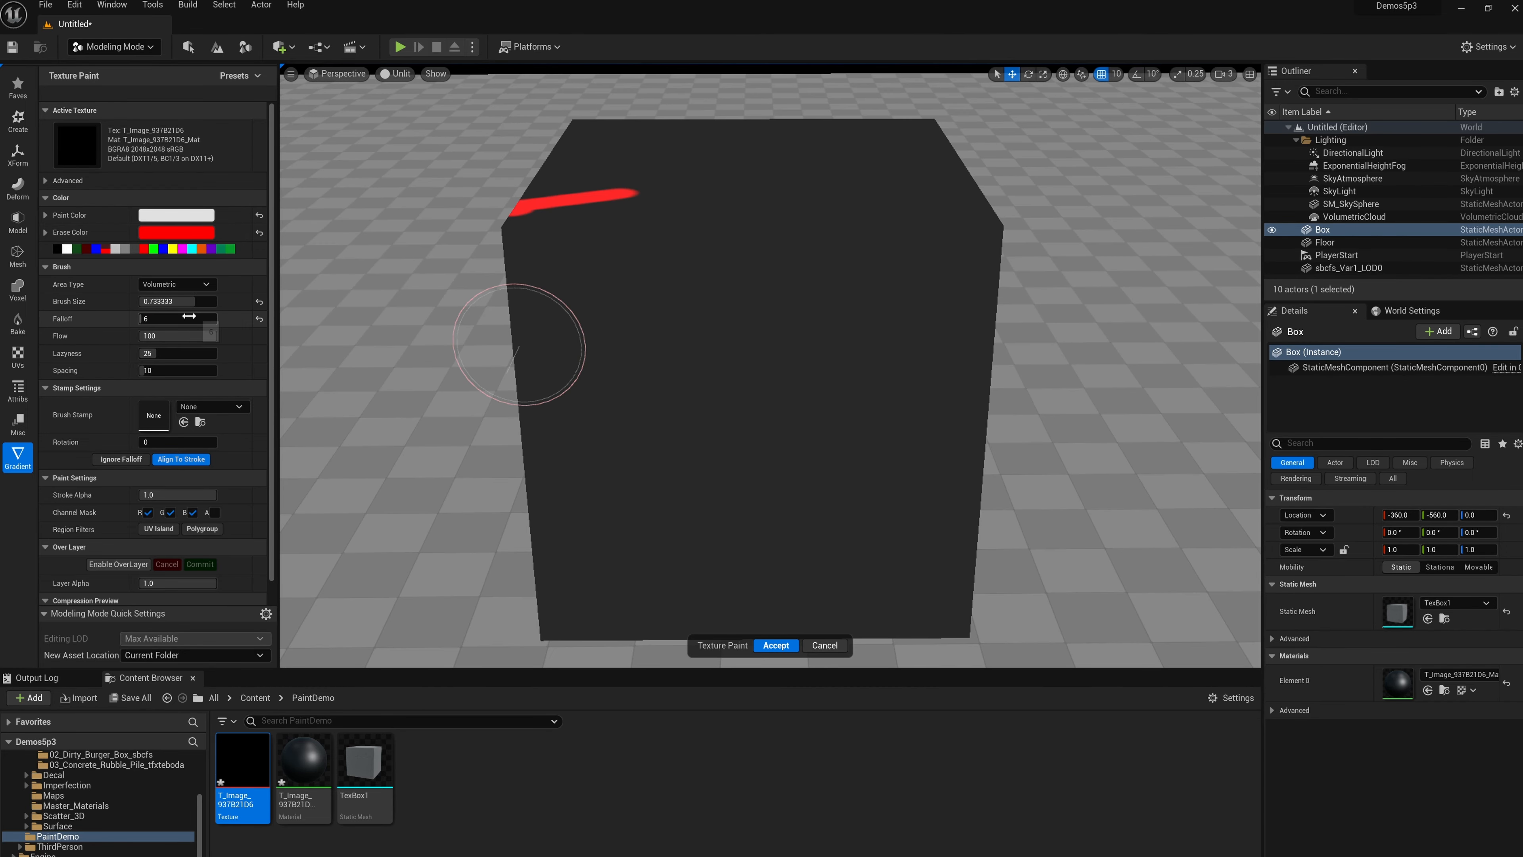
# Step: Set the Falloff to 0 and paint a single light gray dab on the box's unpainted side face
pyautogui.moveTo(204, 322); pyautogui.dragTo(144, 322)
pyautogui.click(830, 325)
pyautogui.keyDown('alt'); pyautogui.moveTo(798, 474); pyautogui.dragTo(819, 453); pyautogui.keyUp('alt')
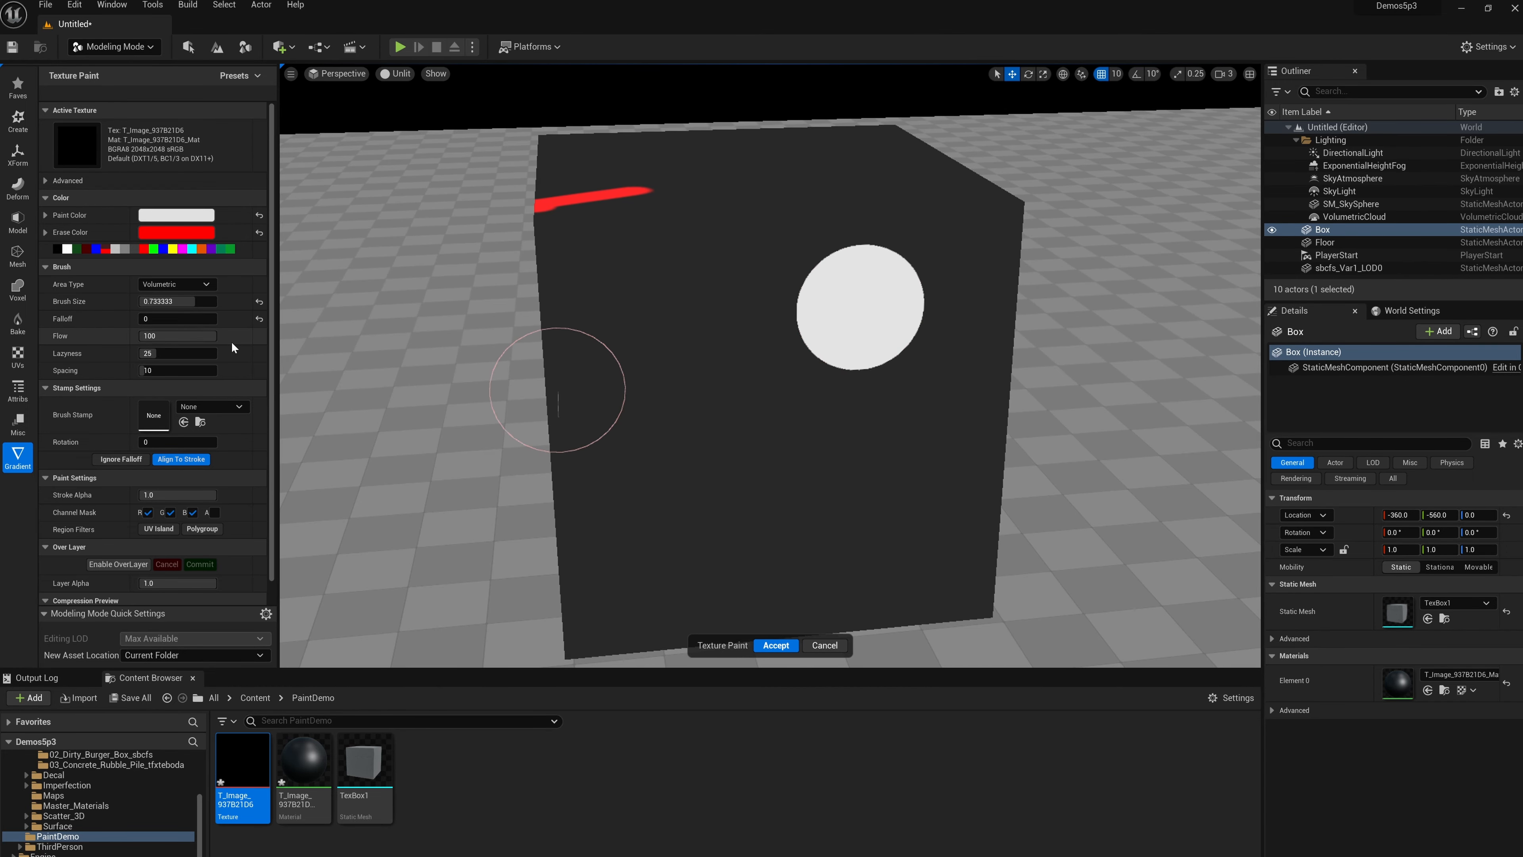
# Step: Set the Falloff to 100, paint a second dab beside the hard-edged one, and undo both dabs
pyautogui.moveTo(144, 318); pyautogui.dragTo(216, 318)
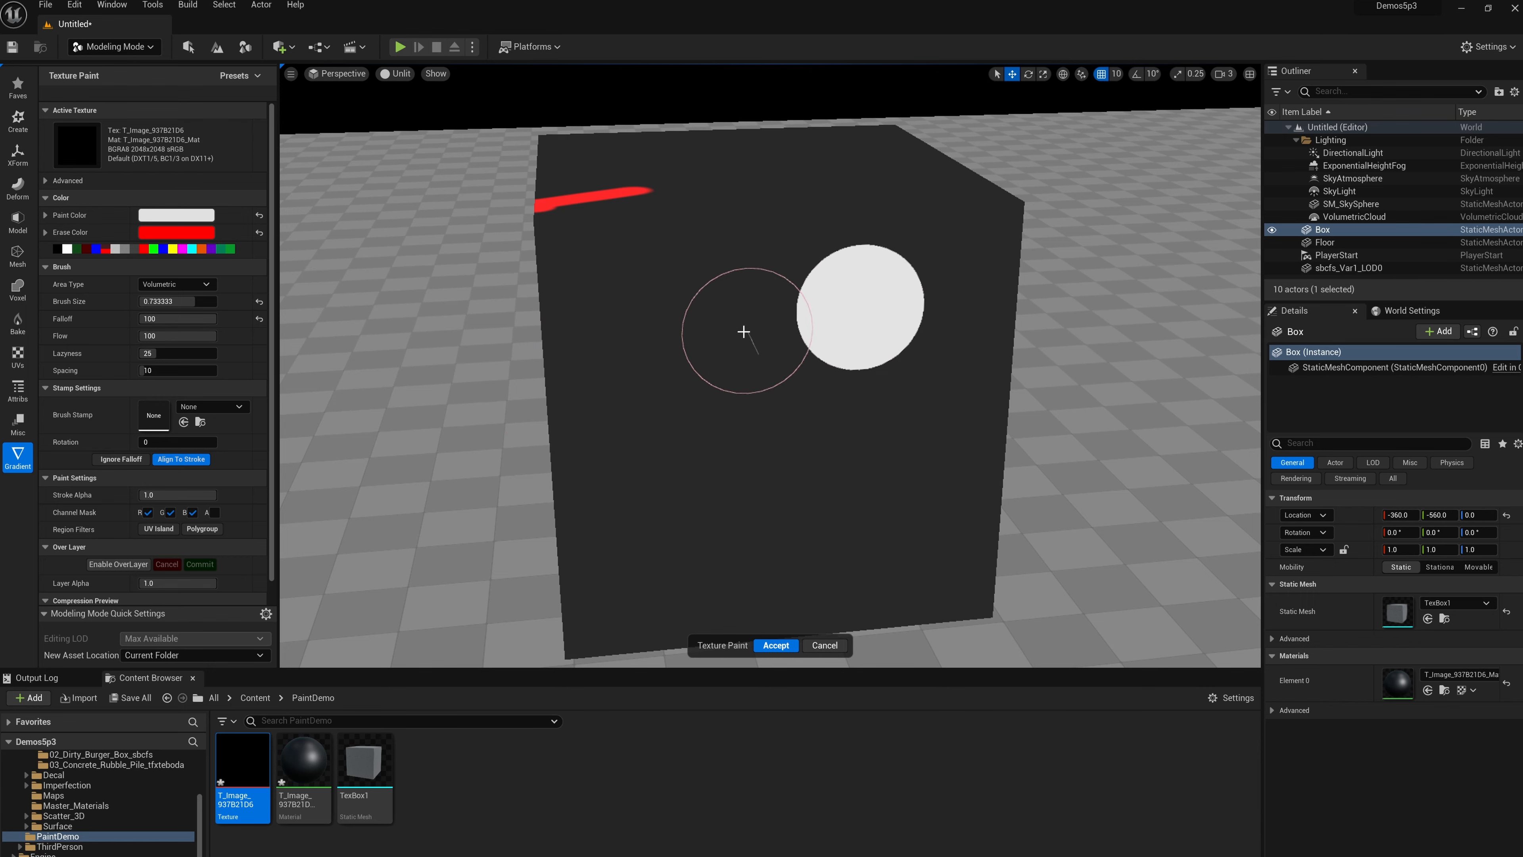
pyautogui.click(684, 323)
pyautogui.keyDown('alt'); pyautogui.moveTo(811, 451); pyautogui.dragTo(776, 381); pyautogui.keyUp('alt')
pyautogui.hotkey('ctrl', 'z')
pyautogui.hotkey('ctrl', 'z')
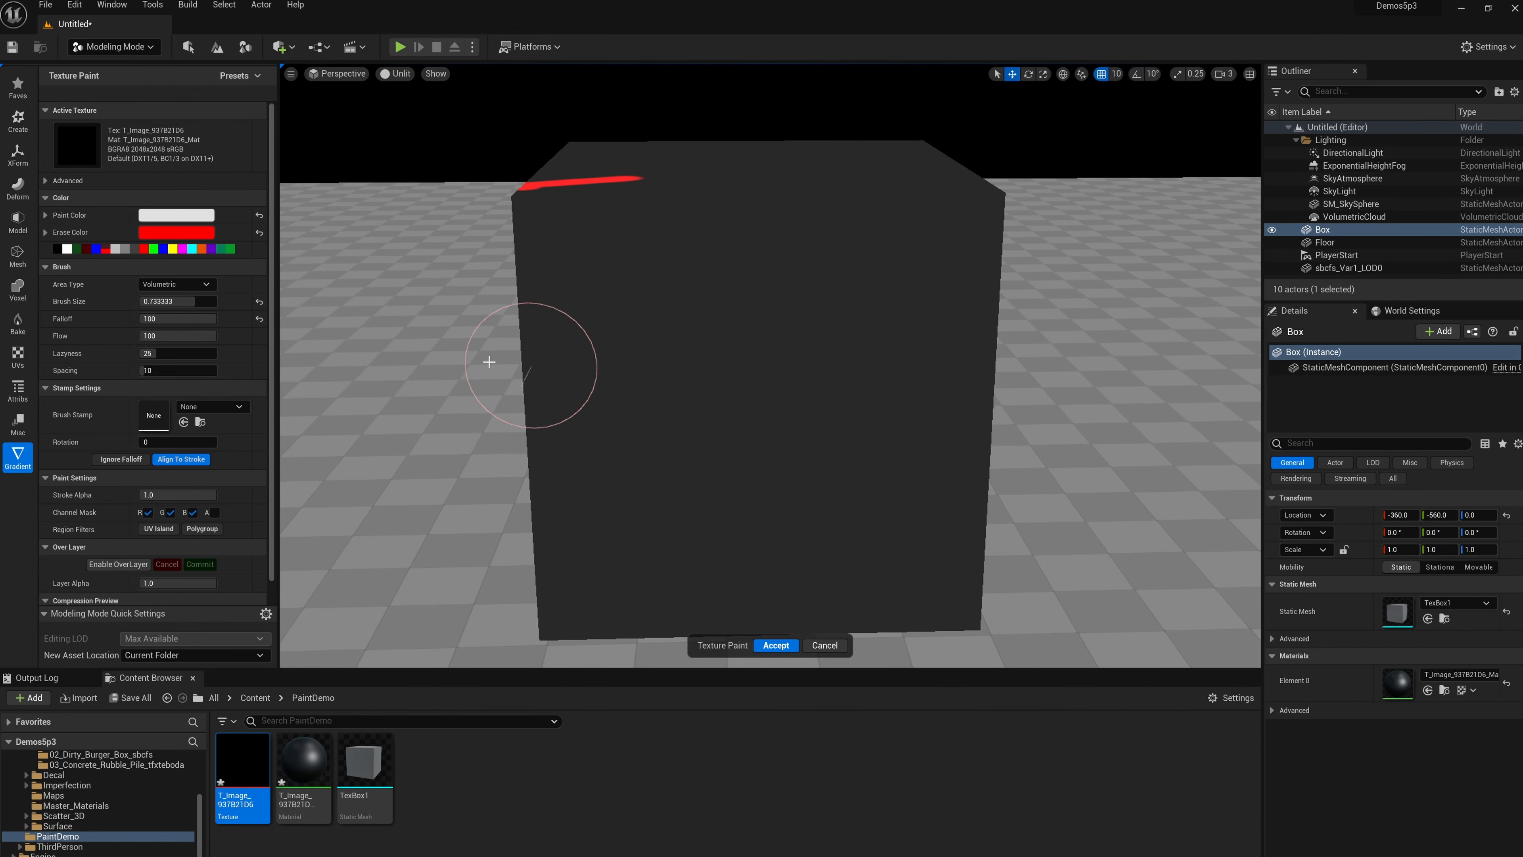
# Step: Set the Falloff to 33 and the Flow to 23, paint test strokes across the empty face, and undo them
pyautogui.click(259, 319)
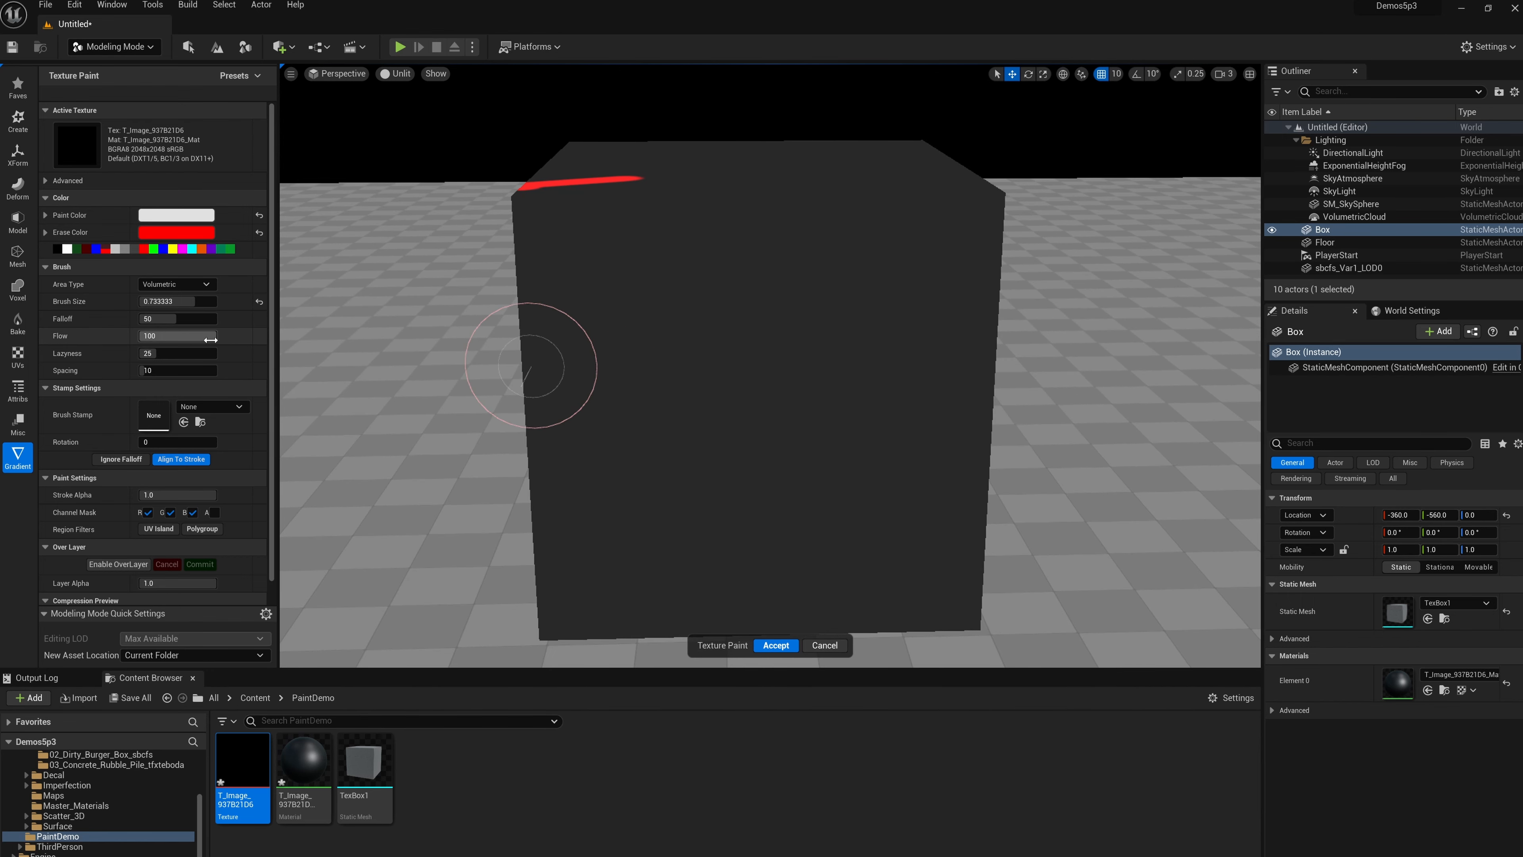
pyautogui.moveTo(180, 319); pyautogui.dragTo(157, 336)
pyautogui.moveTo(639, 309)
pyautogui.mouseDown()
pyautogui.moveTo(630, 422)
pyautogui.moveTo(823, 314)
pyautogui.moveTo(804, 437)
pyautogui.moveTo(619, 374)
pyautogui.moveTo(659, 415)
pyautogui.moveTo(921, 273)
pyautogui.moveTo(806, 459)
pyautogui.moveTo(551, 396)
pyautogui.moveTo(714, 422)
pyautogui.moveTo(882, 296)
pyautogui.moveTo(868, 382)
pyautogui.mouseUp()
pyautogui.hotkey('ctrl', 'z')
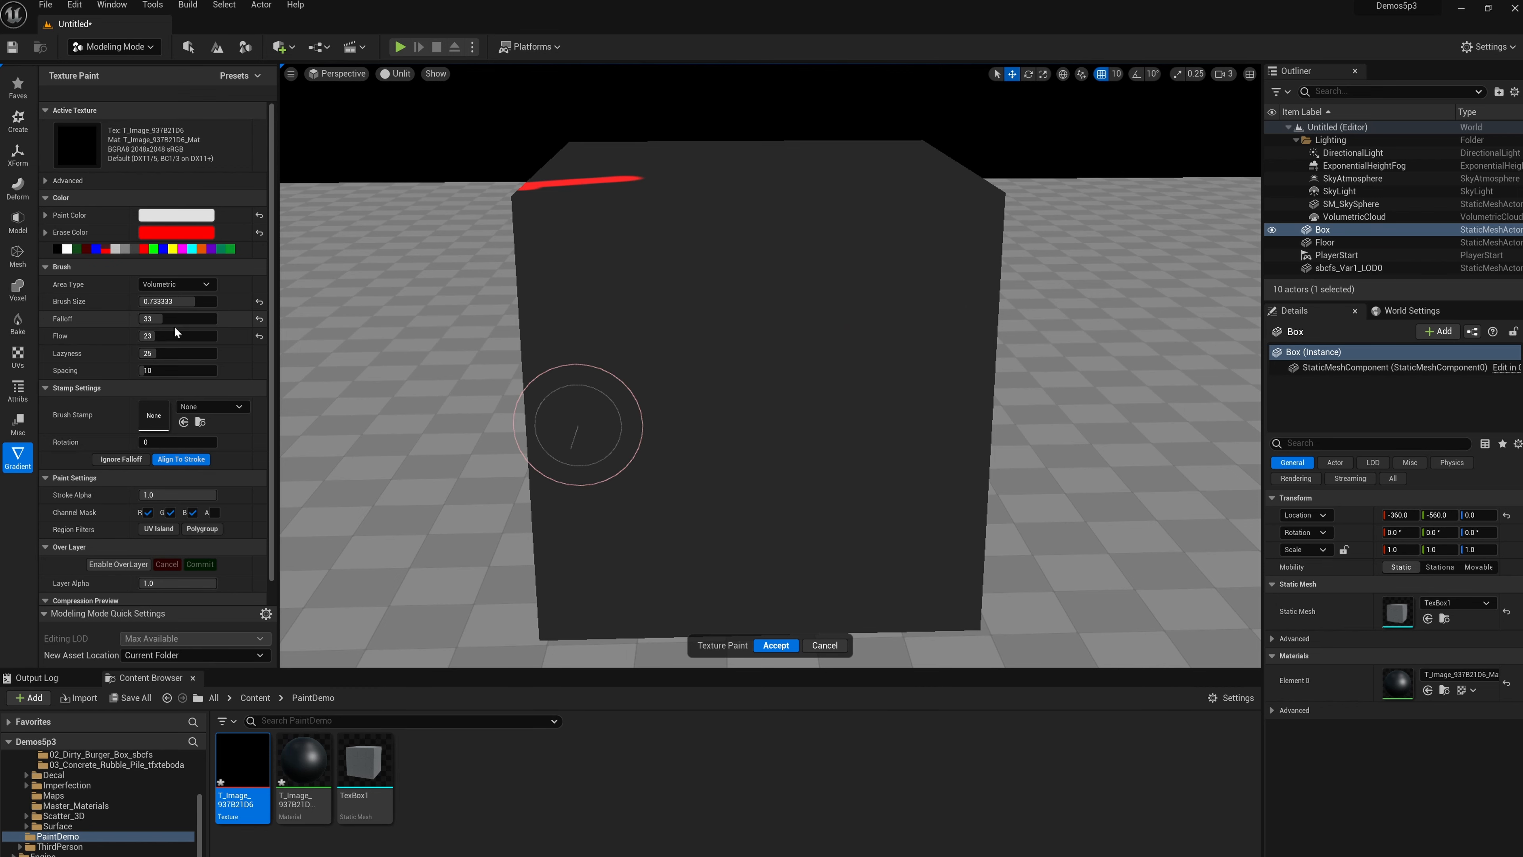
pyautogui.moveTo(612, 300)
pyautogui.mouseDown()
pyautogui.moveTo(816, 432)
pyautogui.moveTo(867, 381)
pyautogui.mouseUp()
pyautogui.hotkey('ctrl', 'z')
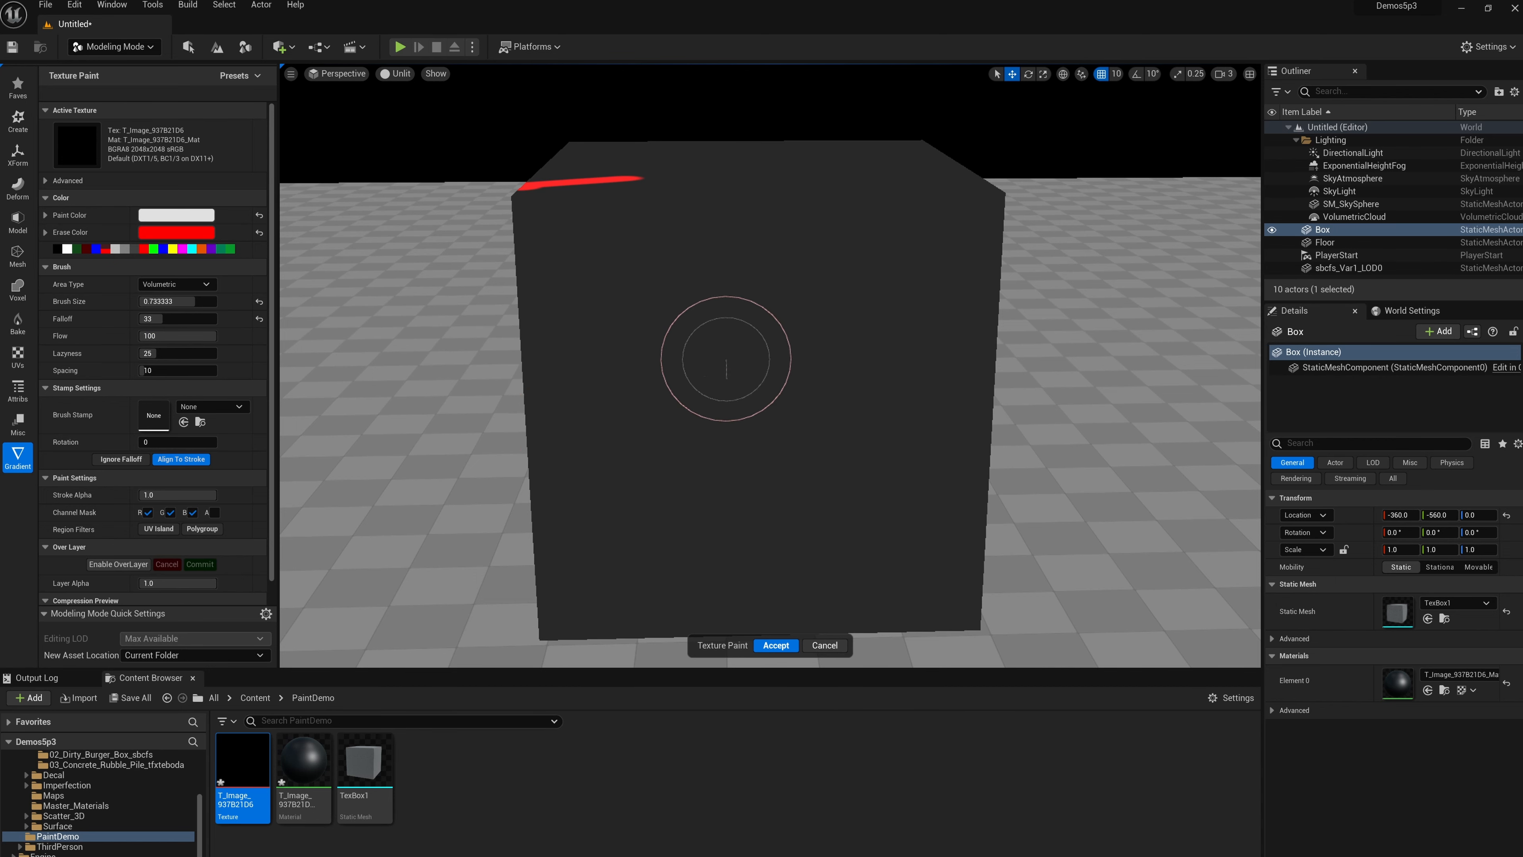
# Step: Set the Lazyness to 100 and the Brush Size to about 0.23, and paint a long looping stroke on the empty face
pyautogui.keyDown('alt'); pyautogui.moveTo(724, 361); pyautogui.dragTo(798, 361); pyautogui.keyUp('alt')
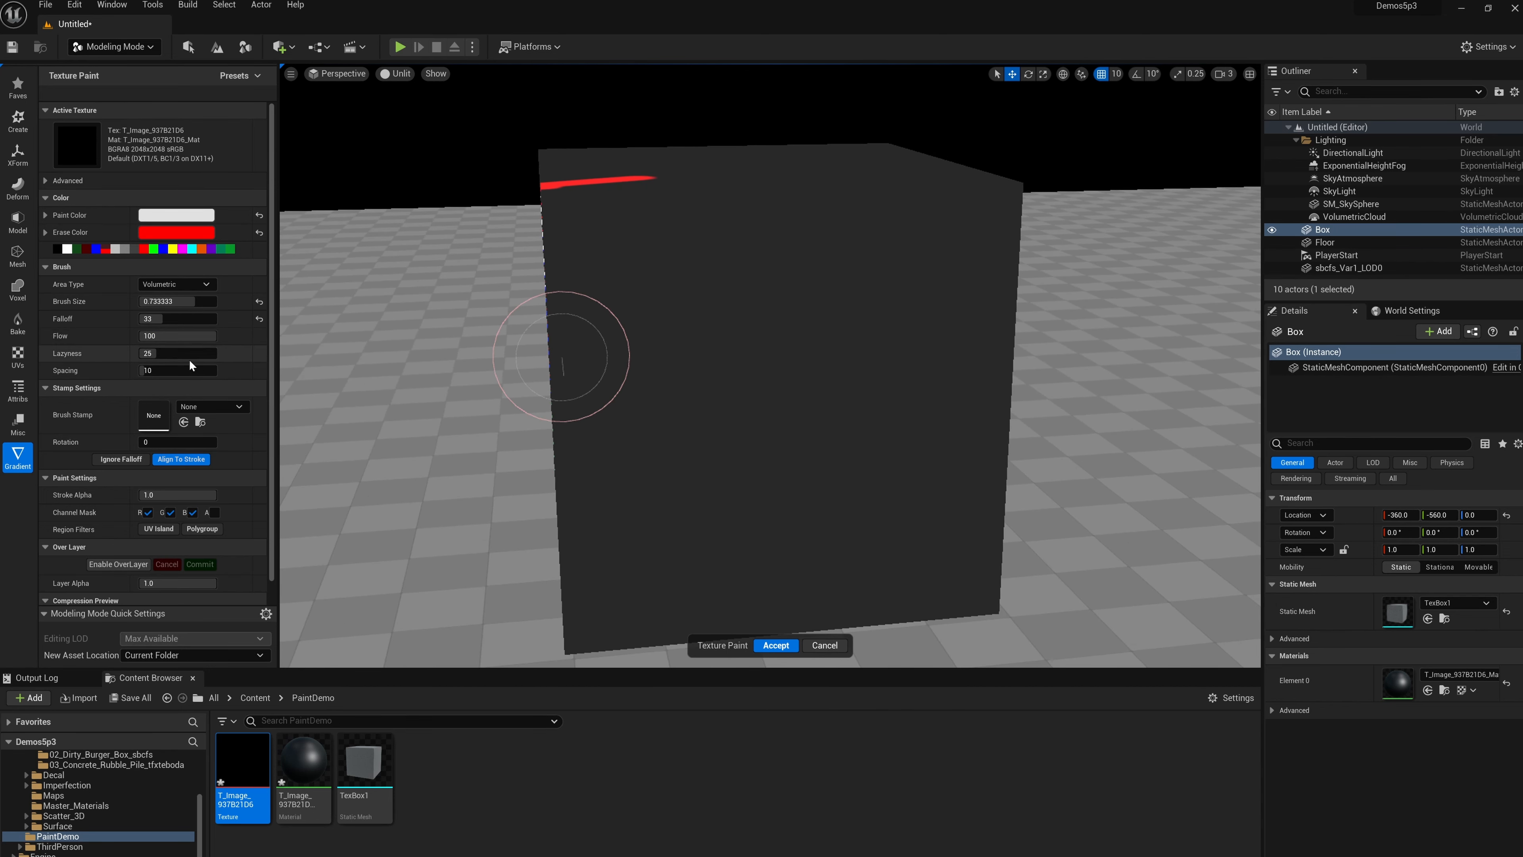
pyautogui.moveTo(199, 353); pyautogui.dragTo(217, 354)
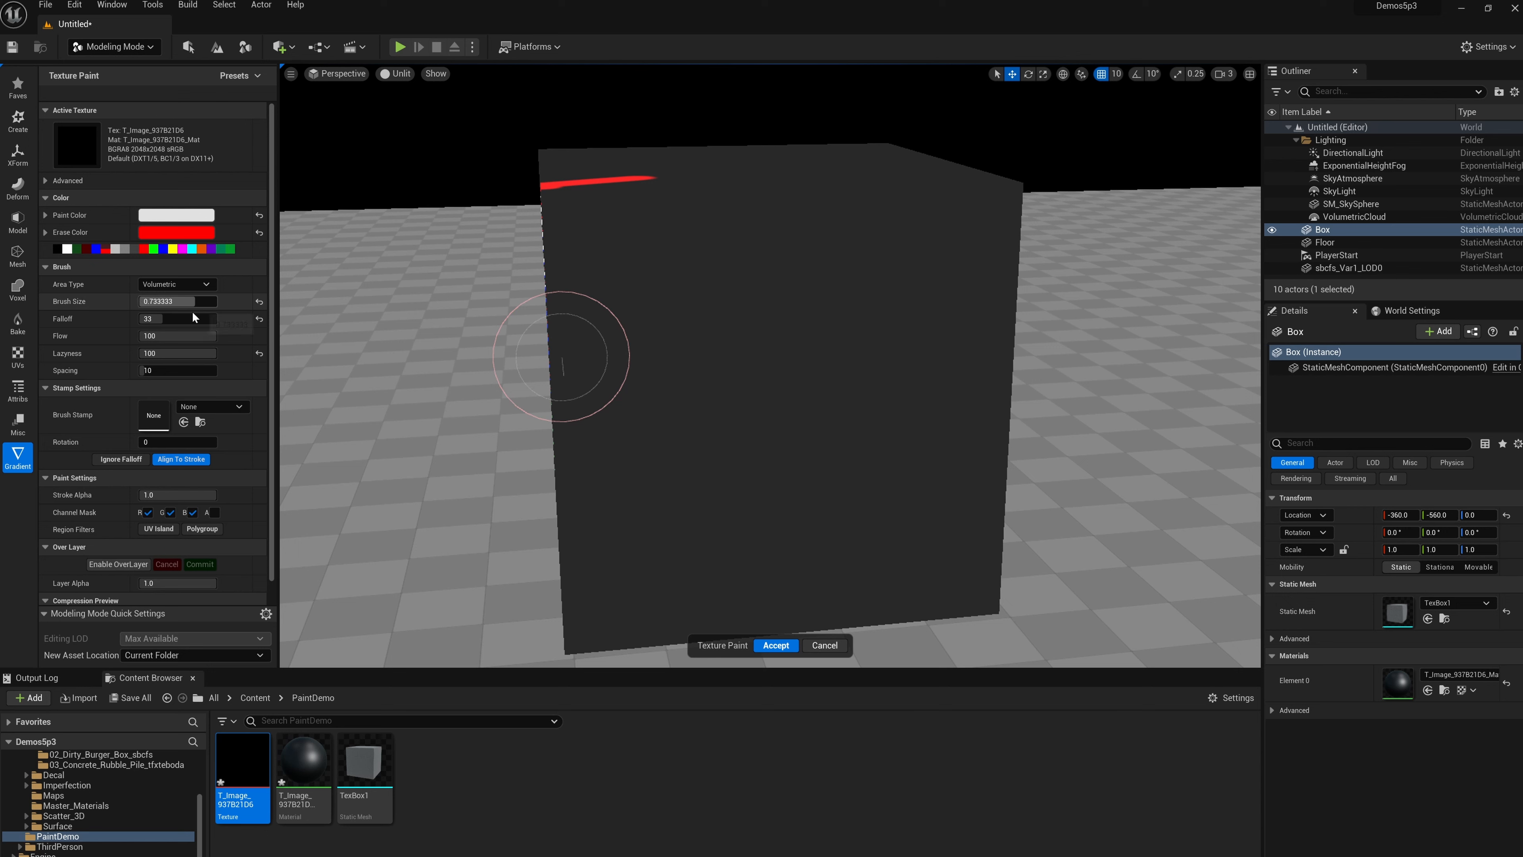
pyautogui.moveTo(194, 301); pyautogui.dragTo(153, 302)
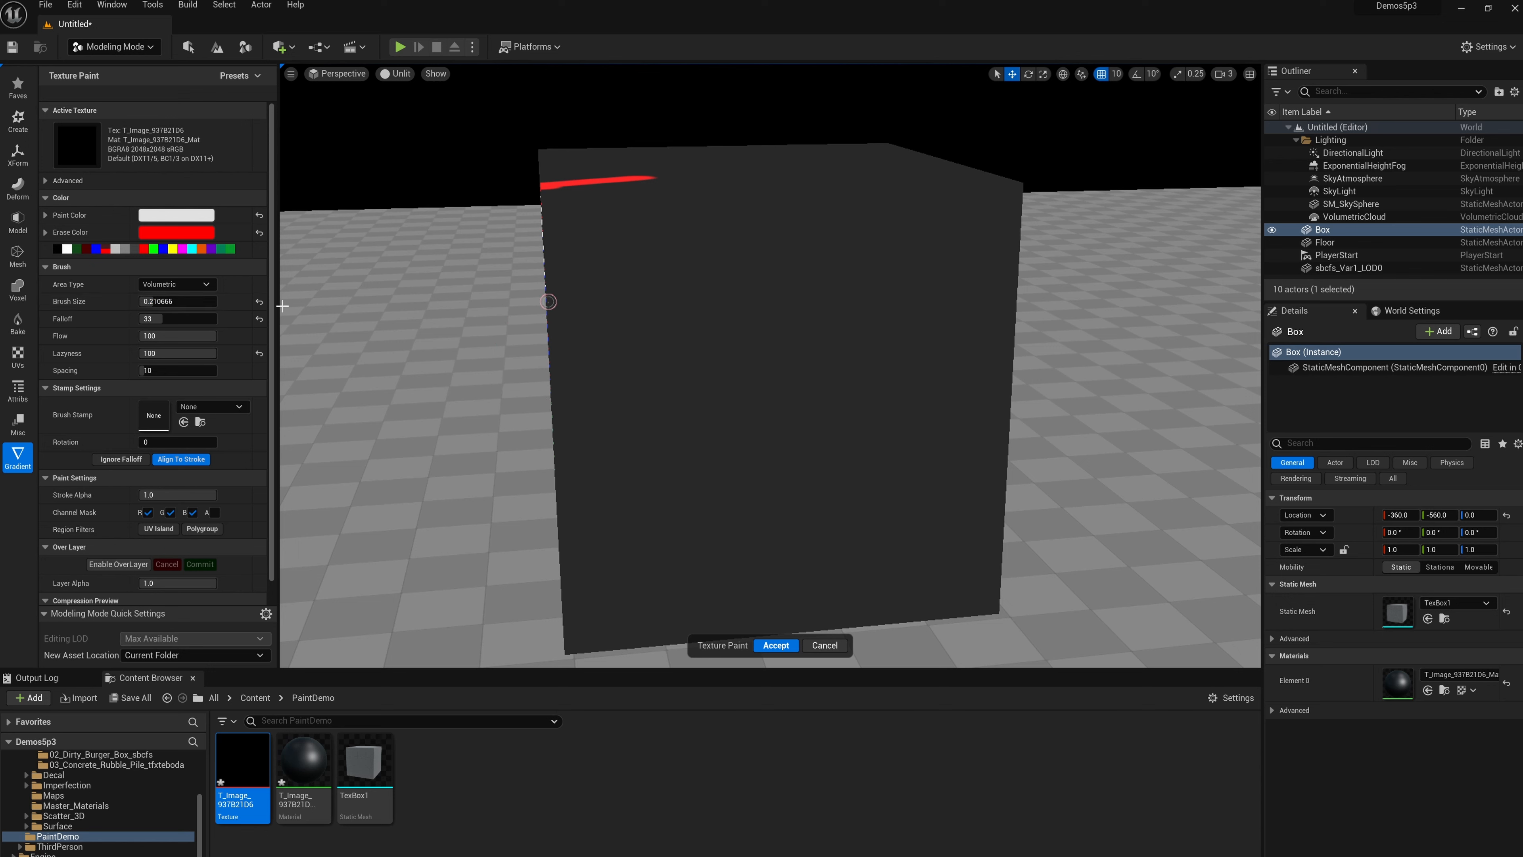
pyautogui.moveTo(645, 316)
pyautogui.mouseDown()
pyautogui.moveTo(806, 364)
pyautogui.moveTo(806, 551)
pyautogui.moveTo(953, 262)
pyautogui.moveTo(609, 332)
pyautogui.moveTo(894, 420)
pyautogui.moveTo(823, 374)
pyautogui.moveTo(710, 524)
pyautogui.moveTo(809, 306)
pyautogui.moveTo(677, 578)
pyautogui.moveTo(786, 564)
pyautogui.mouseUp()
# Step: Reset the Lazyness to 25 and undo the looping stroke
pyautogui.click(259, 354)
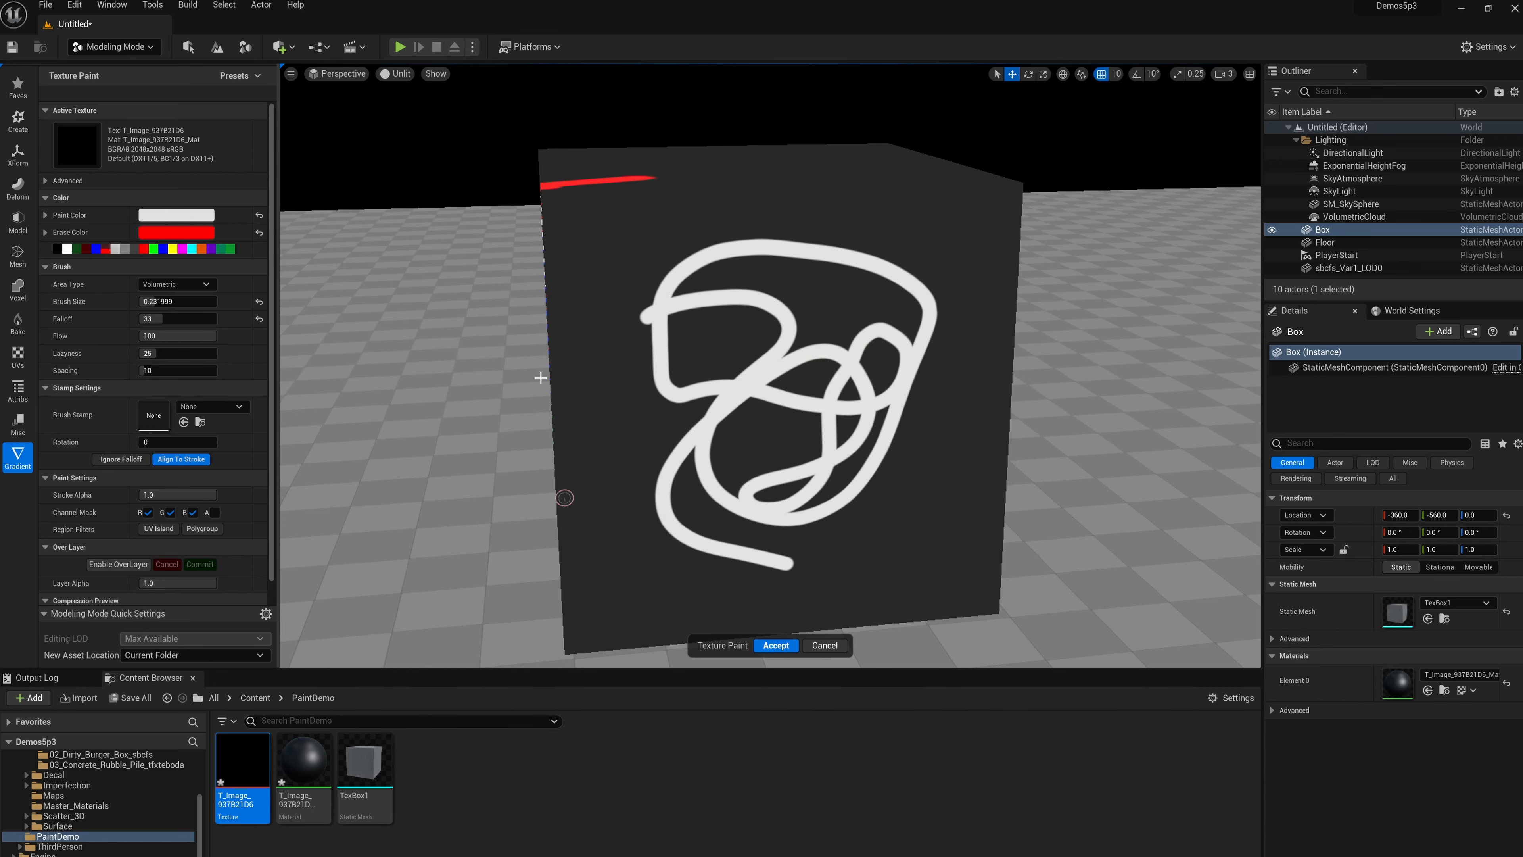
pyautogui.moveTo(717, 402)
pyautogui.keyDown('alt'); pyautogui.mouseDown()
pyautogui.moveTo(690, 401)
pyautogui.moveTo(664, 354)
pyautogui.mouseUp(); pyautogui.keyUp('alt')
pyautogui.hotkey('ctrl', 'z')
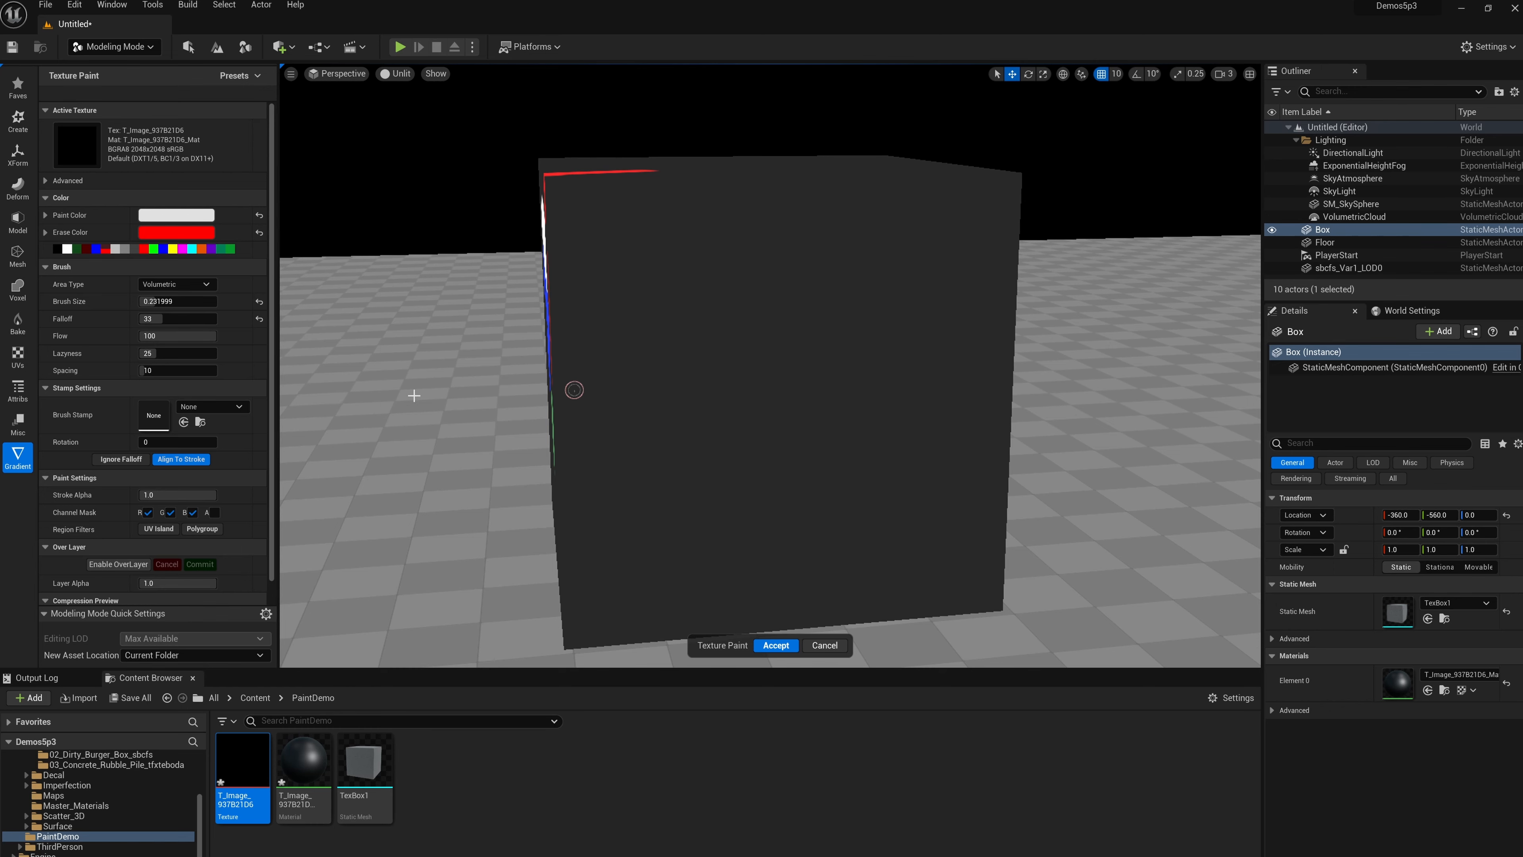
# Step: Set the Brush Size to about 0.49 and lower the paint color's alpha to 0.264
pyautogui.keyDown('alt'); pyautogui.moveTo(677, 406); pyautogui.dragTo(699, 405); pyautogui.keyUp('alt')
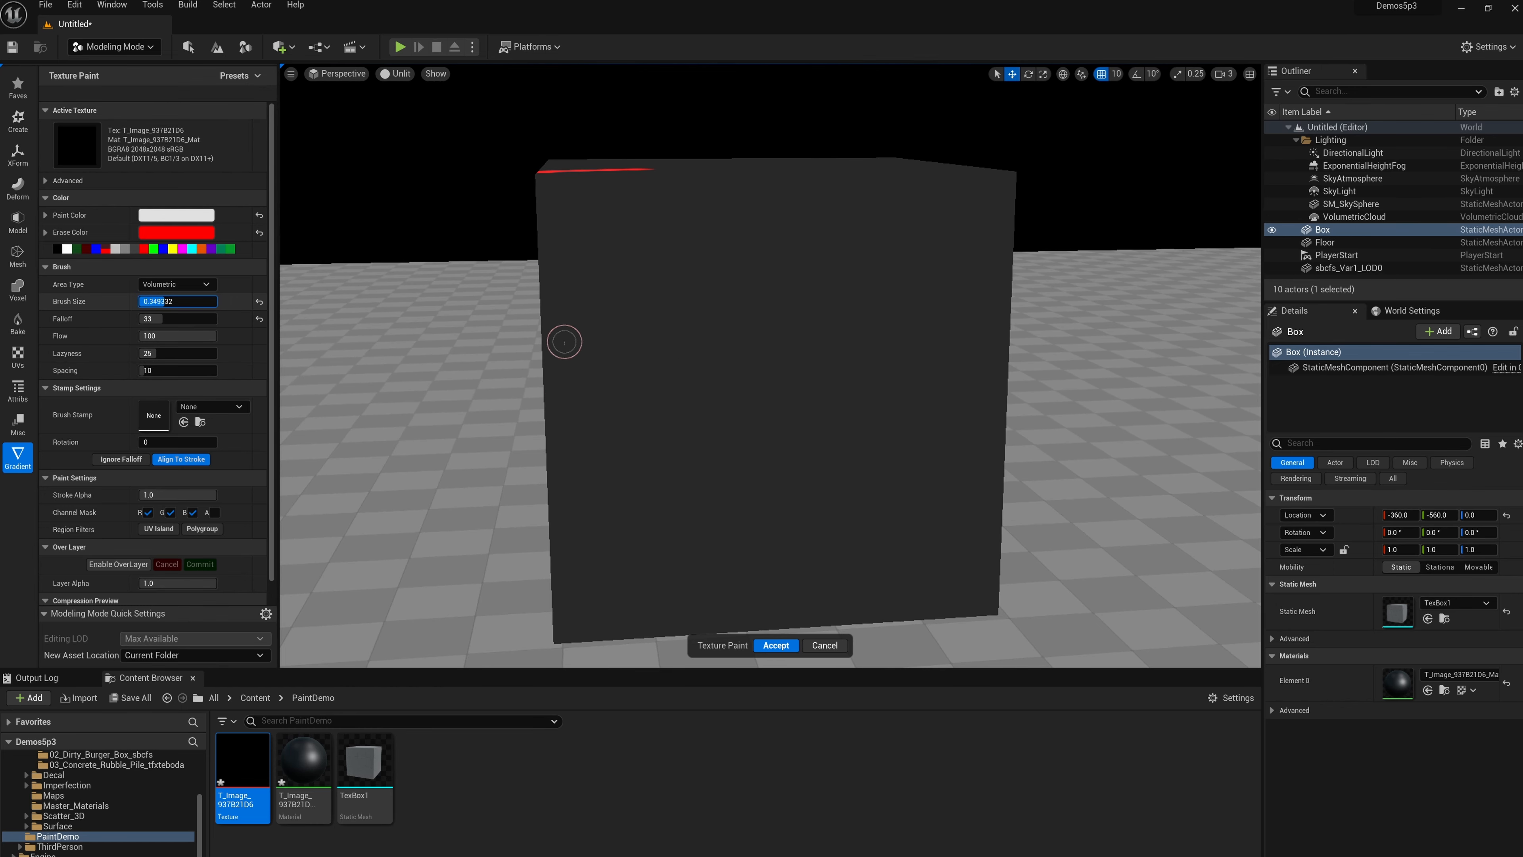
pyautogui.moveTo(165, 302); pyautogui.dragTo(177, 300)
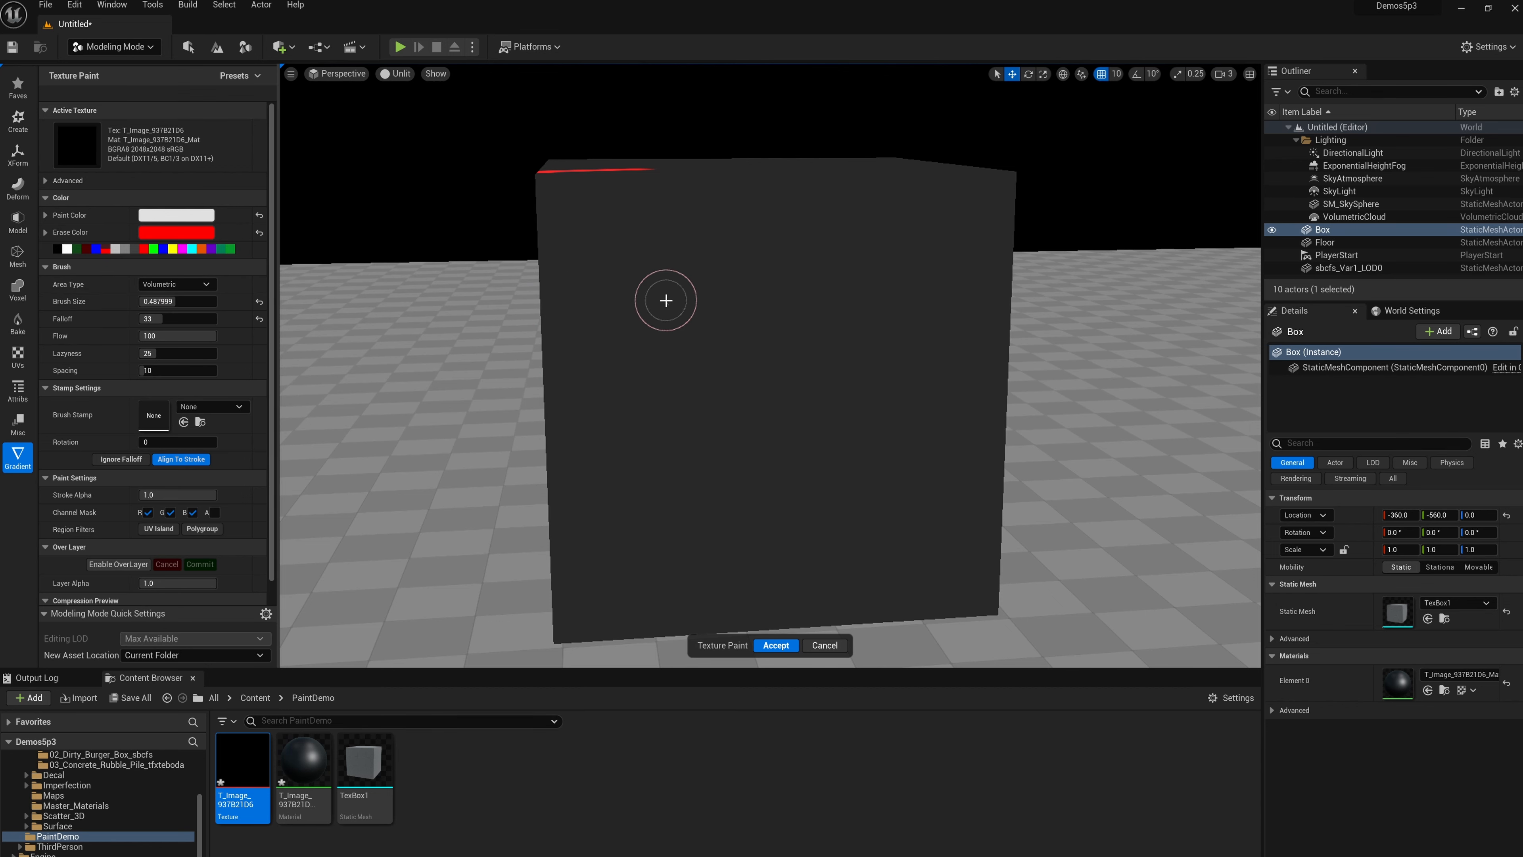
pyautogui.keyDown('alt'); pyautogui.moveTo(628, 259); pyautogui.dragTo(558, 224); pyautogui.keyUp('alt')
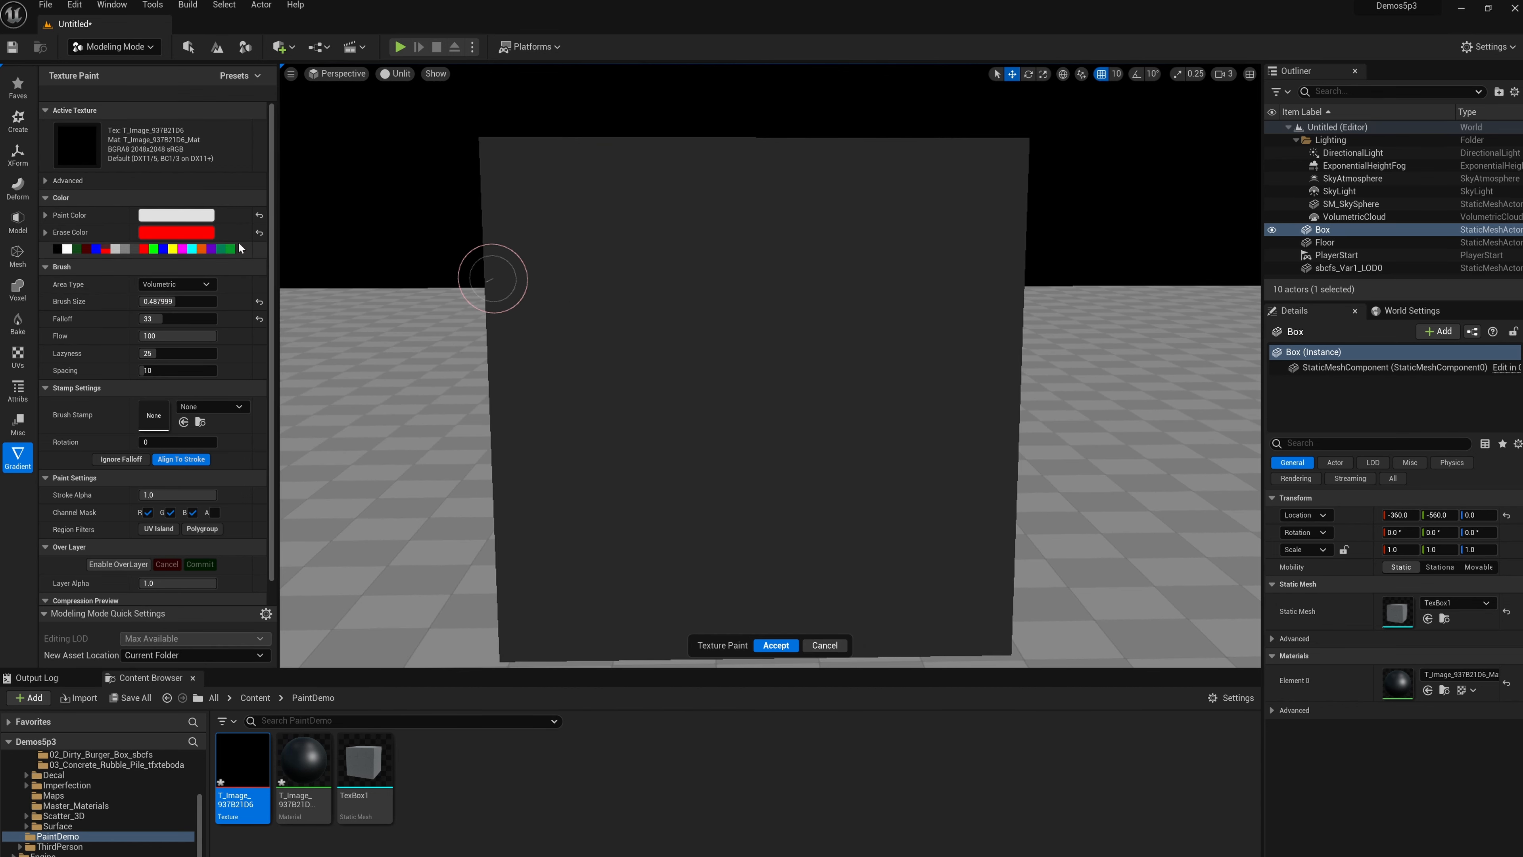
pyautogui.click(164, 216)
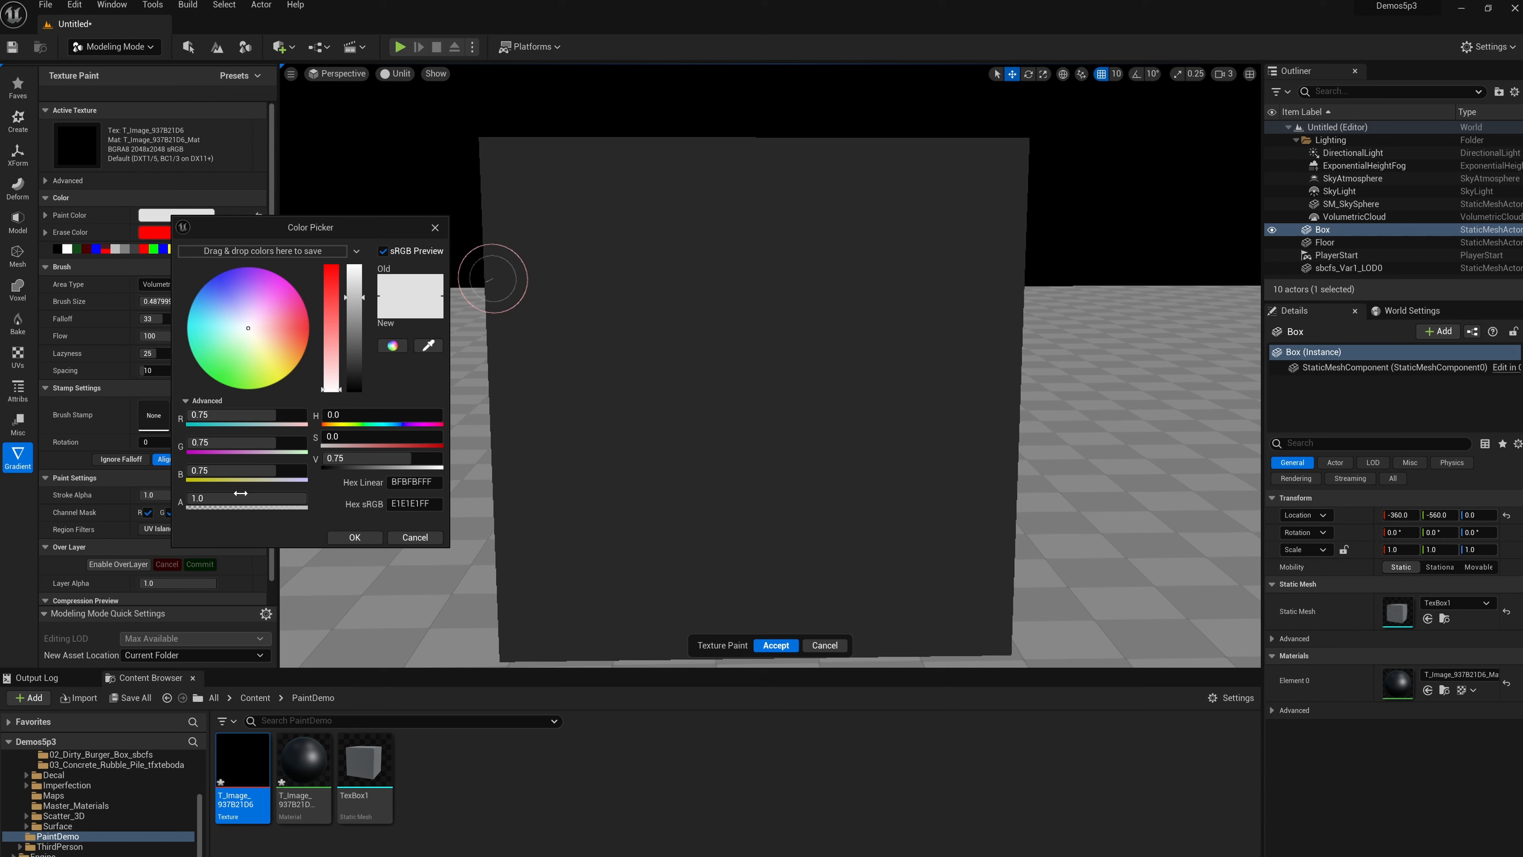
pyautogui.moveTo(240, 494); pyautogui.dragTo(213, 493)
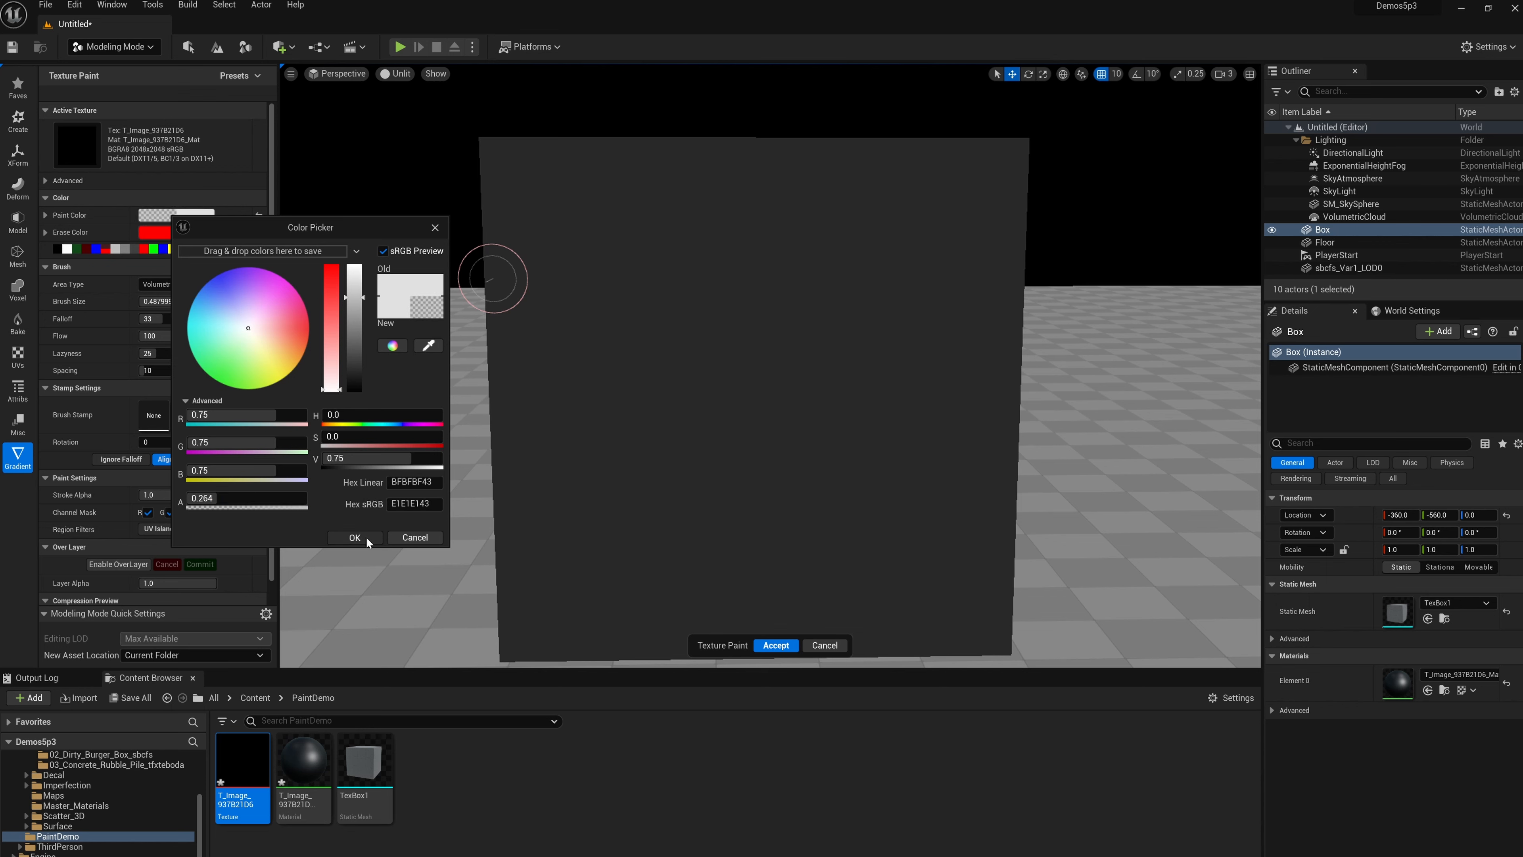
pyautogui.click(354, 537)
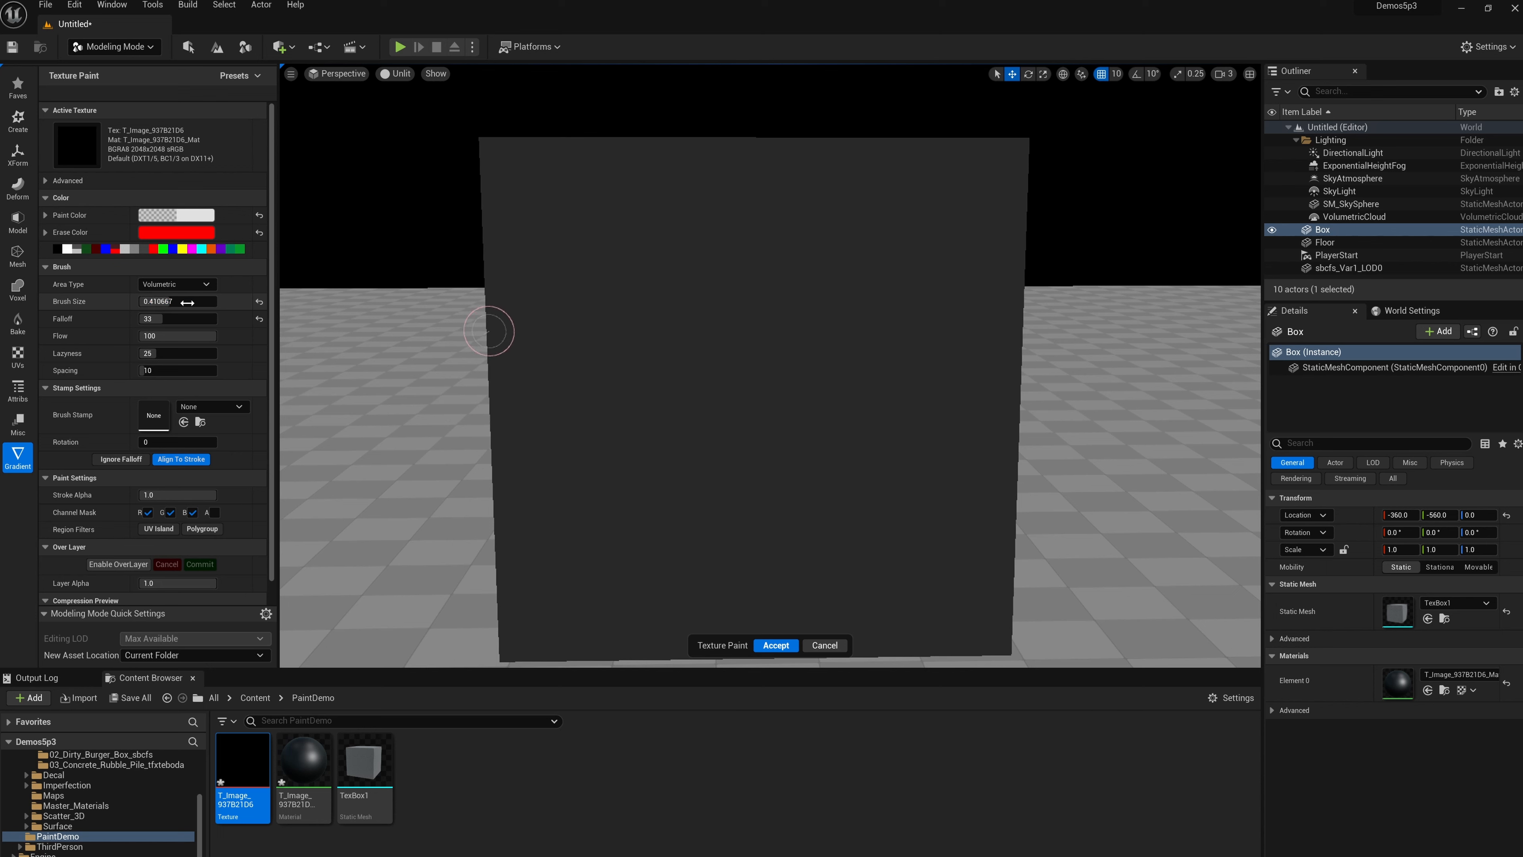
# Step: Set the Falloff to 0 and the Brush Size to about 0.59, paint semi-transparent test strokes on the face, and undo them
pyautogui.moveTo(188, 319)
pyautogui.mouseDown()
pyautogui.moveTo(144, 319)
pyautogui.moveTo(182, 301)
pyautogui.mouseUp()
pyautogui.click(551, 215)
pyautogui.hotkey('ctrl', 'z')
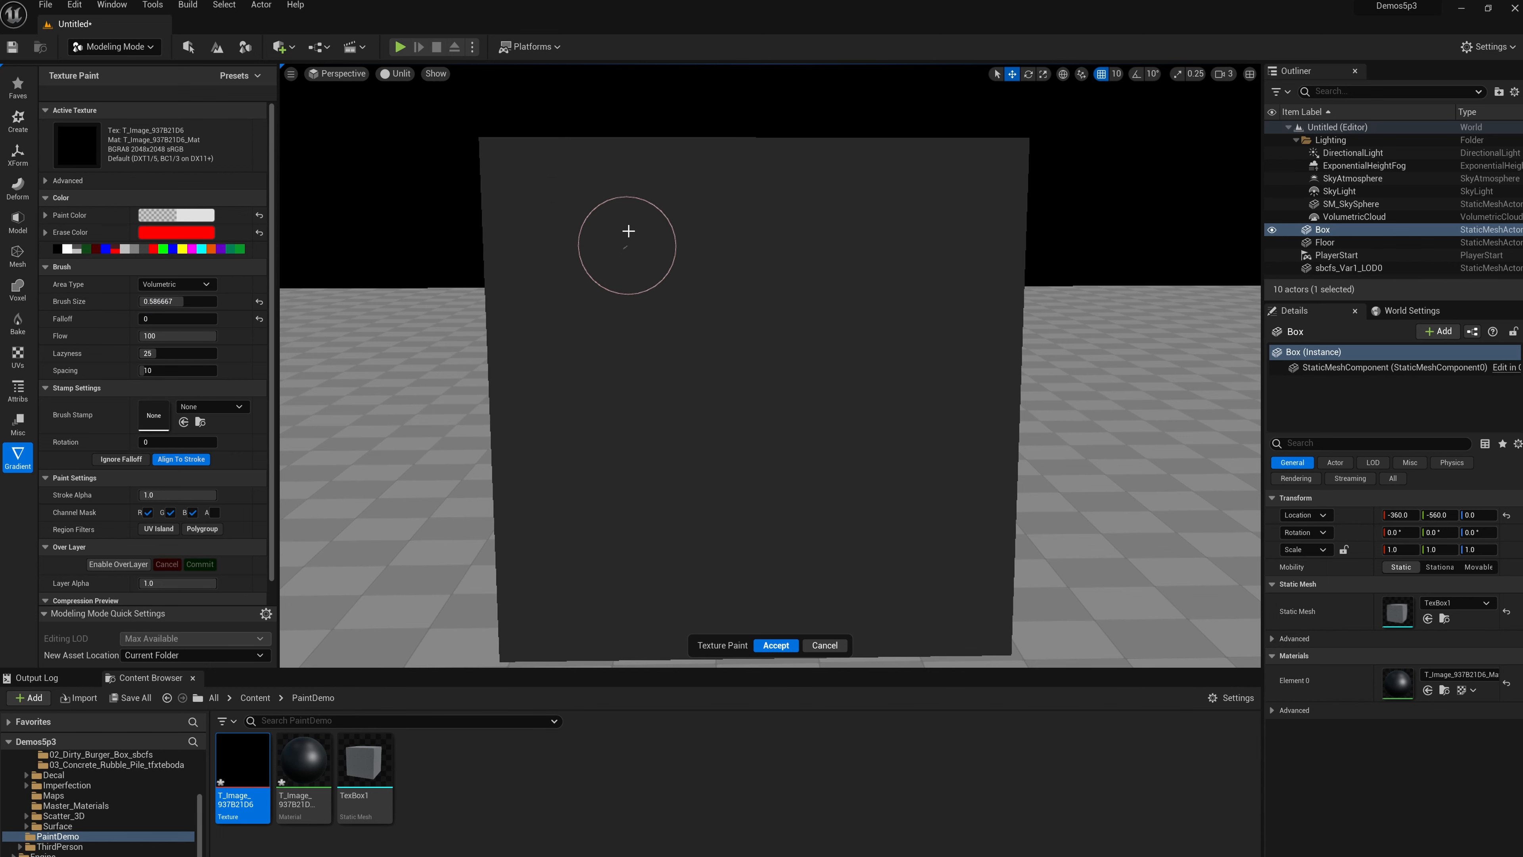
pyautogui.moveTo(561, 214)
pyautogui.mouseDown()
pyautogui.moveTo(621, 238)
pyautogui.moveTo(630, 456)
pyautogui.moveTo(902, 309)
pyautogui.mouseUp()
pyautogui.hotkey('ctrl', 'z')
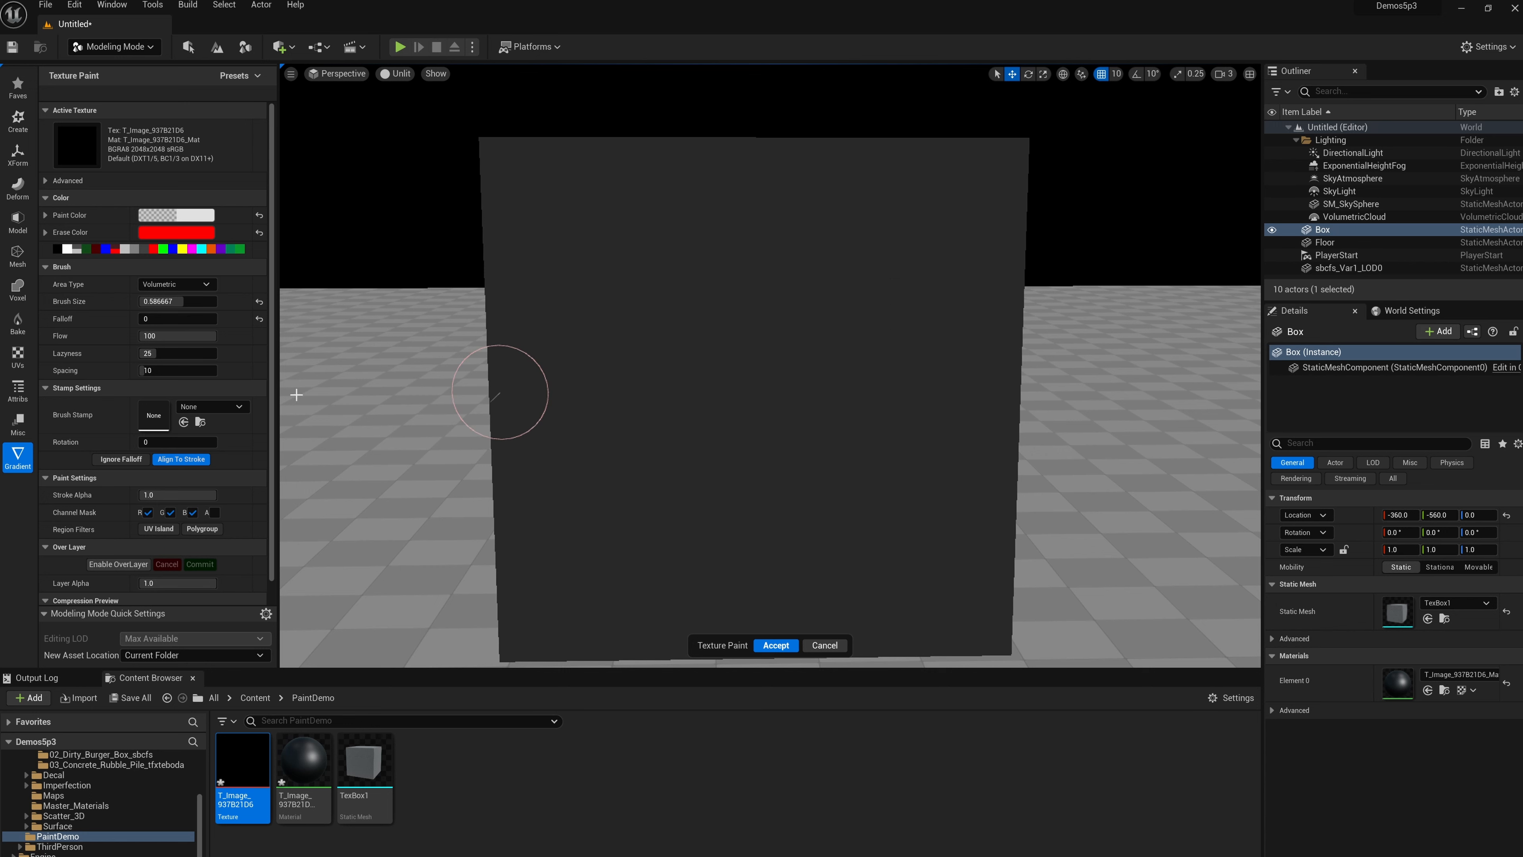
pyautogui.moveTo(527, 219)
pyautogui.mouseDown()
pyautogui.moveTo(561, 211)
pyautogui.moveTo(675, 445)
pyautogui.moveTo(804, 336)
pyautogui.mouseUp()
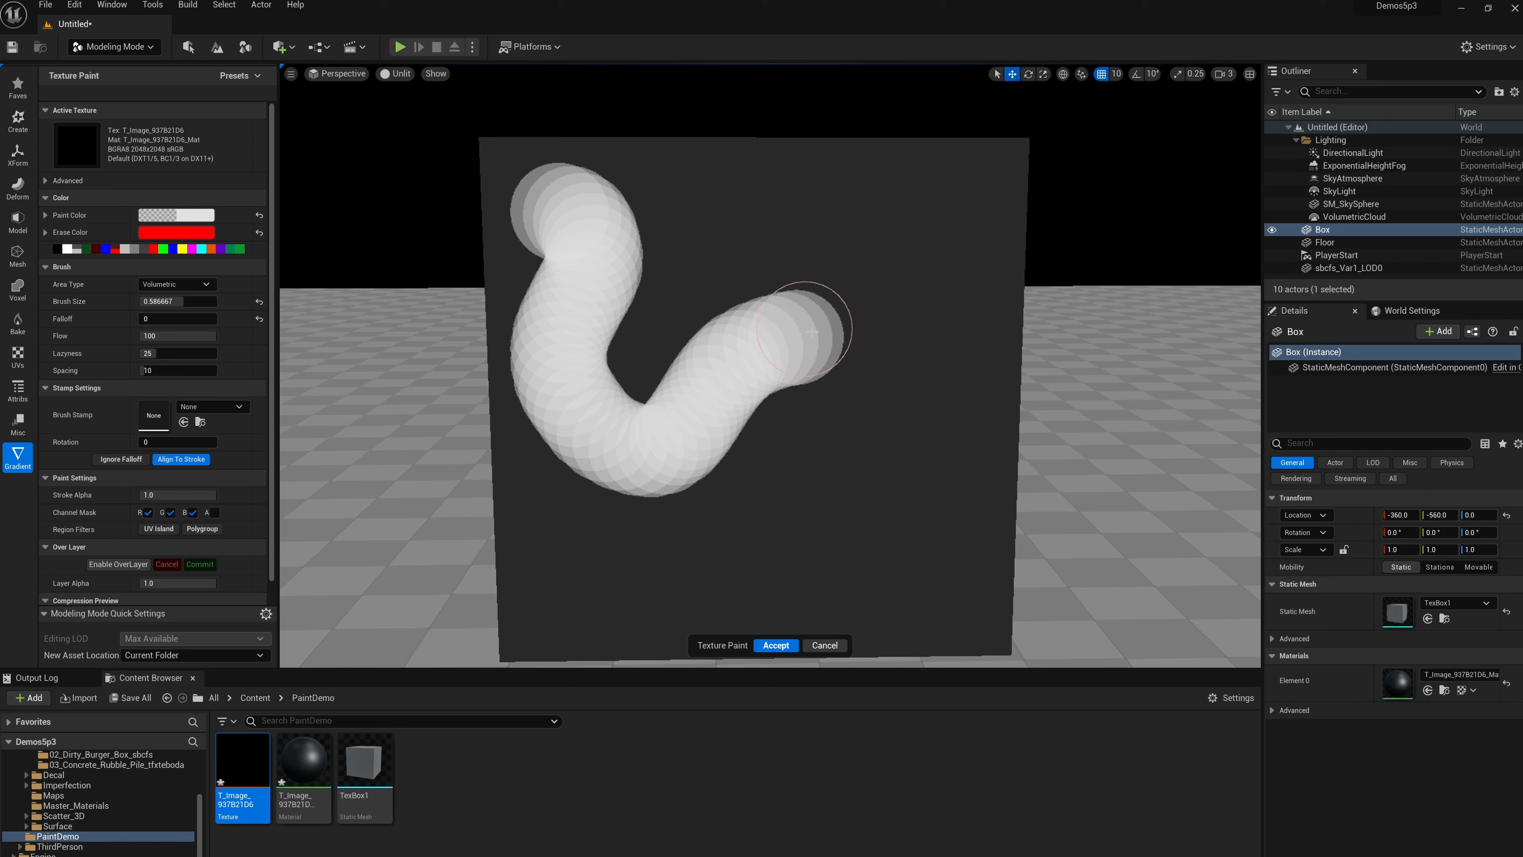
pyautogui.hotkey('ctrl', 'z')
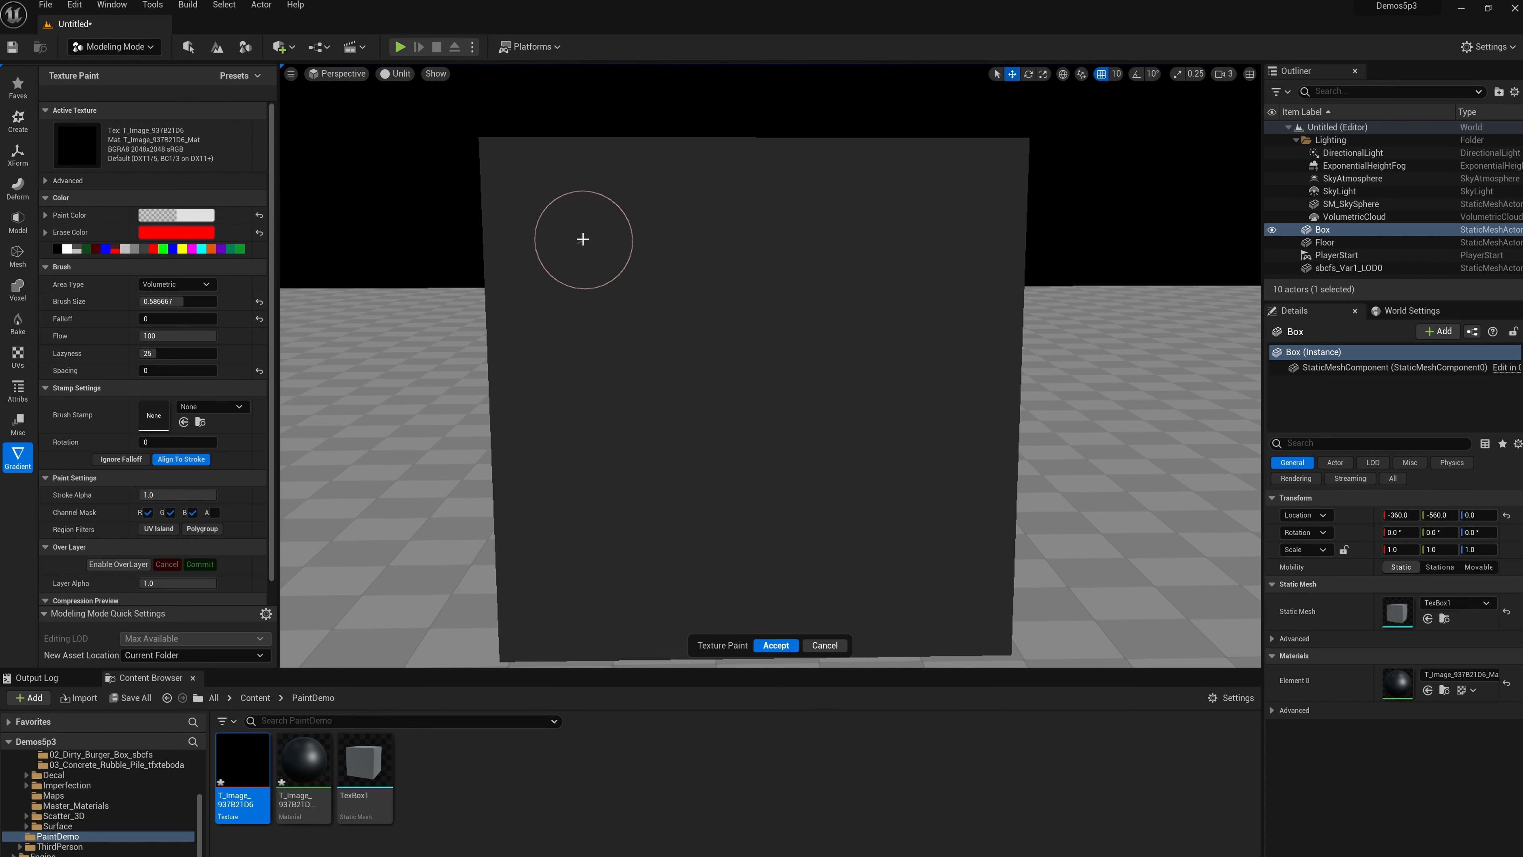
# Step: Compare a test stroke at Spacing 0 with one at Spacing 100 on the empty face, undoing each
pyautogui.moveTo(579, 236)
pyautogui.mouseDown()
pyautogui.moveTo(584, 463)
pyautogui.moveTo(867, 294)
pyautogui.moveTo(894, 237)
pyautogui.mouseUp()
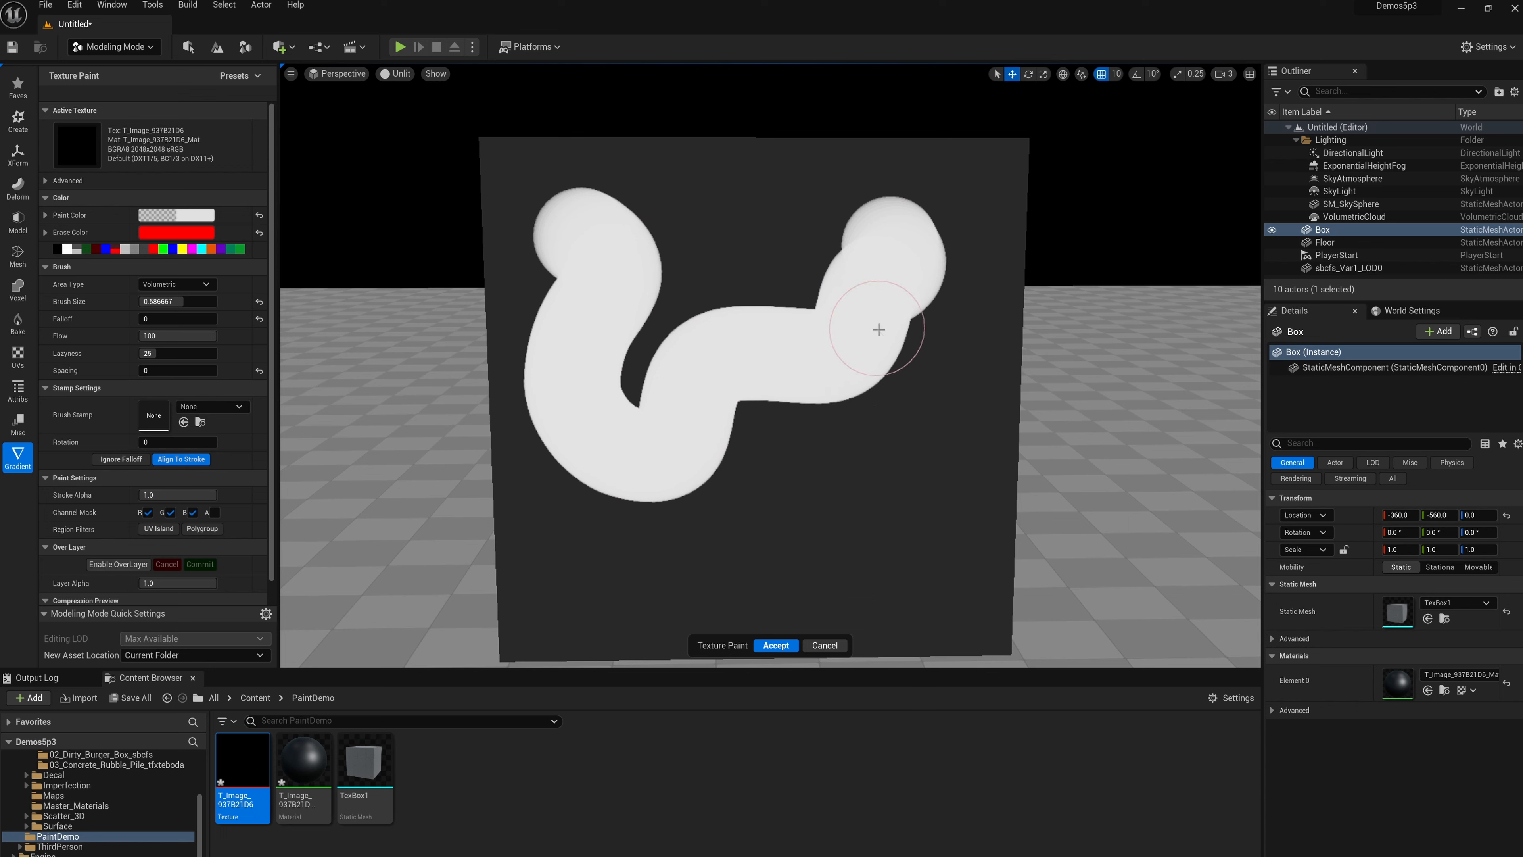
pyautogui.hotkey('ctrl', 'z')
pyautogui.moveTo(151, 371); pyautogui.dragTo(218, 371)
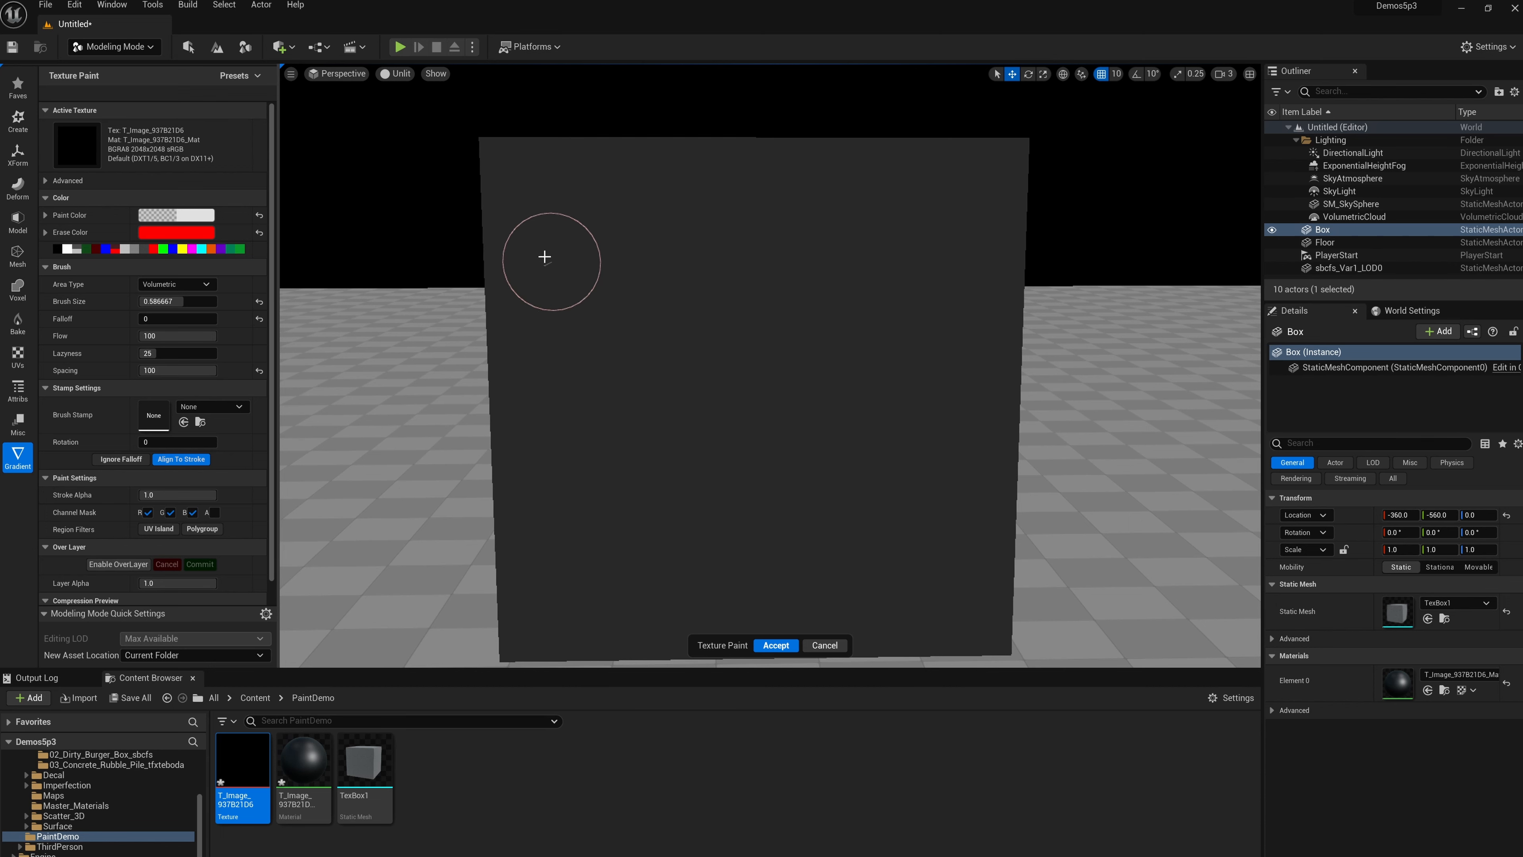
pyautogui.moveTo(562, 221)
pyautogui.mouseDown()
pyautogui.moveTo(605, 387)
pyautogui.moveTo(753, 446)
pyautogui.moveTo(833, 237)
pyautogui.moveTo(951, 369)
pyautogui.moveTo(901, 517)
pyautogui.moveTo(786, 572)
pyautogui.moveTo(666, 577)
pyautogui.moveTo(572, 532)
pyautogui.mouseUp()
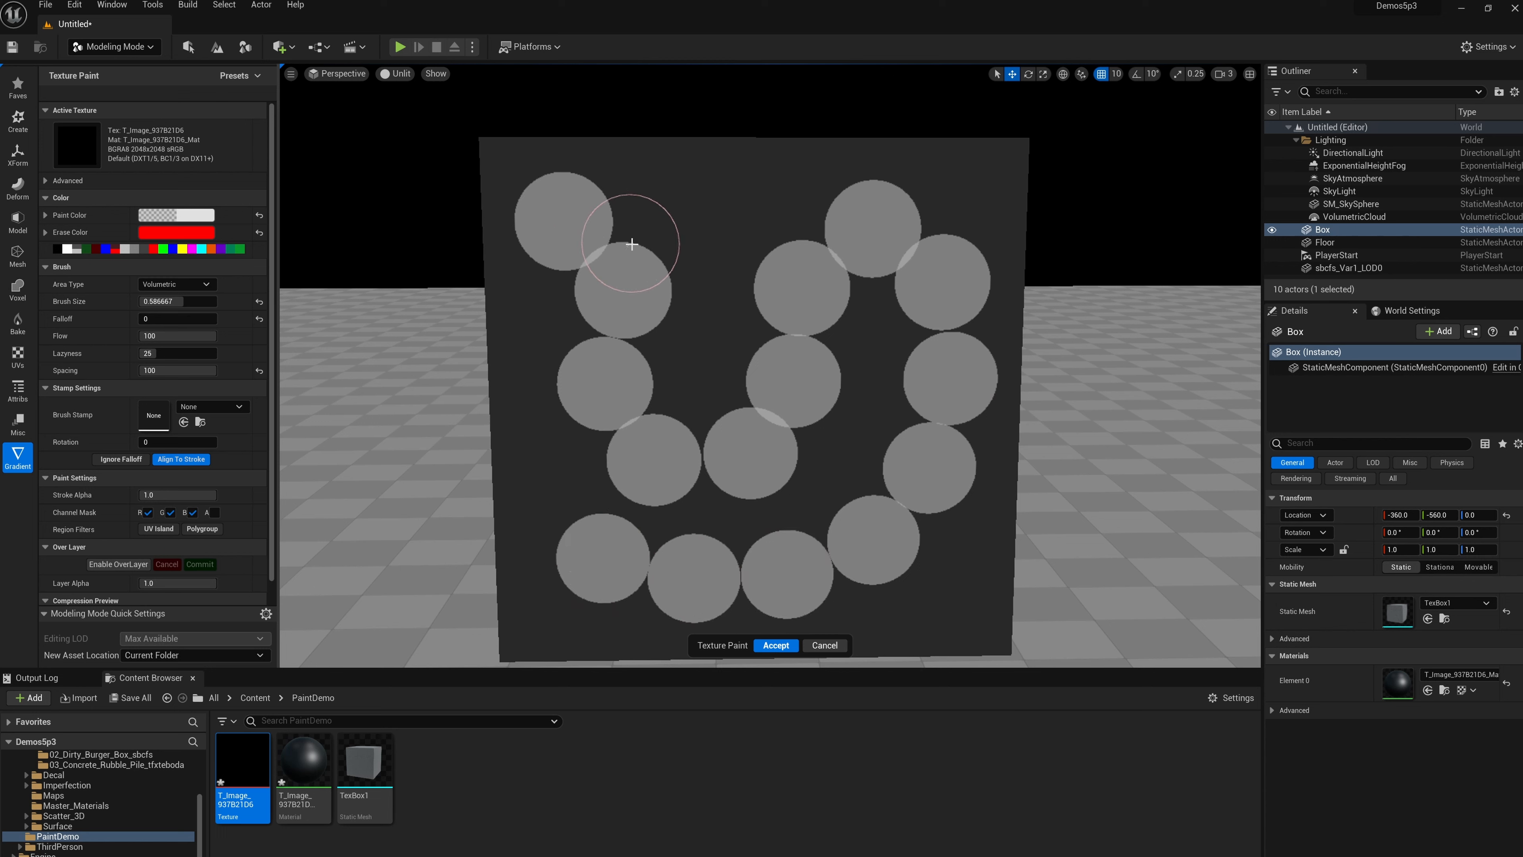
pyautogui.hotkey('ctrl', 'z')
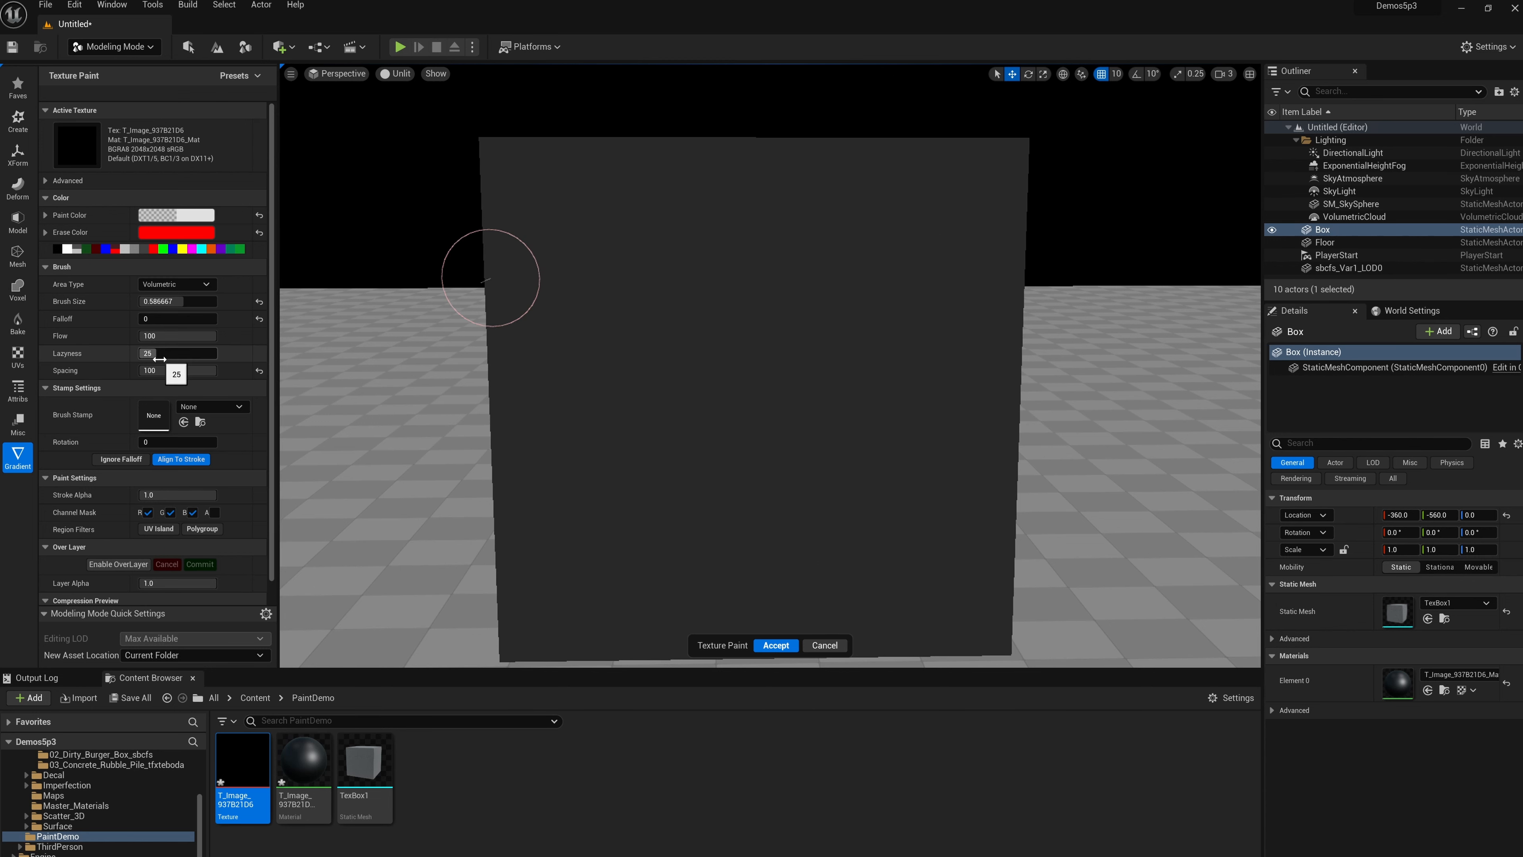
# Step: Try a widely spaced stroke with Lazyness at 100, undo it, and reset Spacing to 10 and Lazyness to 25
pyautogui.moveTo(538, 211)
pyautogui.mouseDown()
pyautogui.moveTo(646, 333)
pyautogui.moveTo(564, 507)
pyautogui.moveTo(682, 636)
pyautogui.moveTo(793, 479)
pyautogui.moveTo(793, 278)
pyautogui.moveTo(971, 249)
pyautogui.mouseUp()
pyautogui.hotkey('ctrl', 'z')
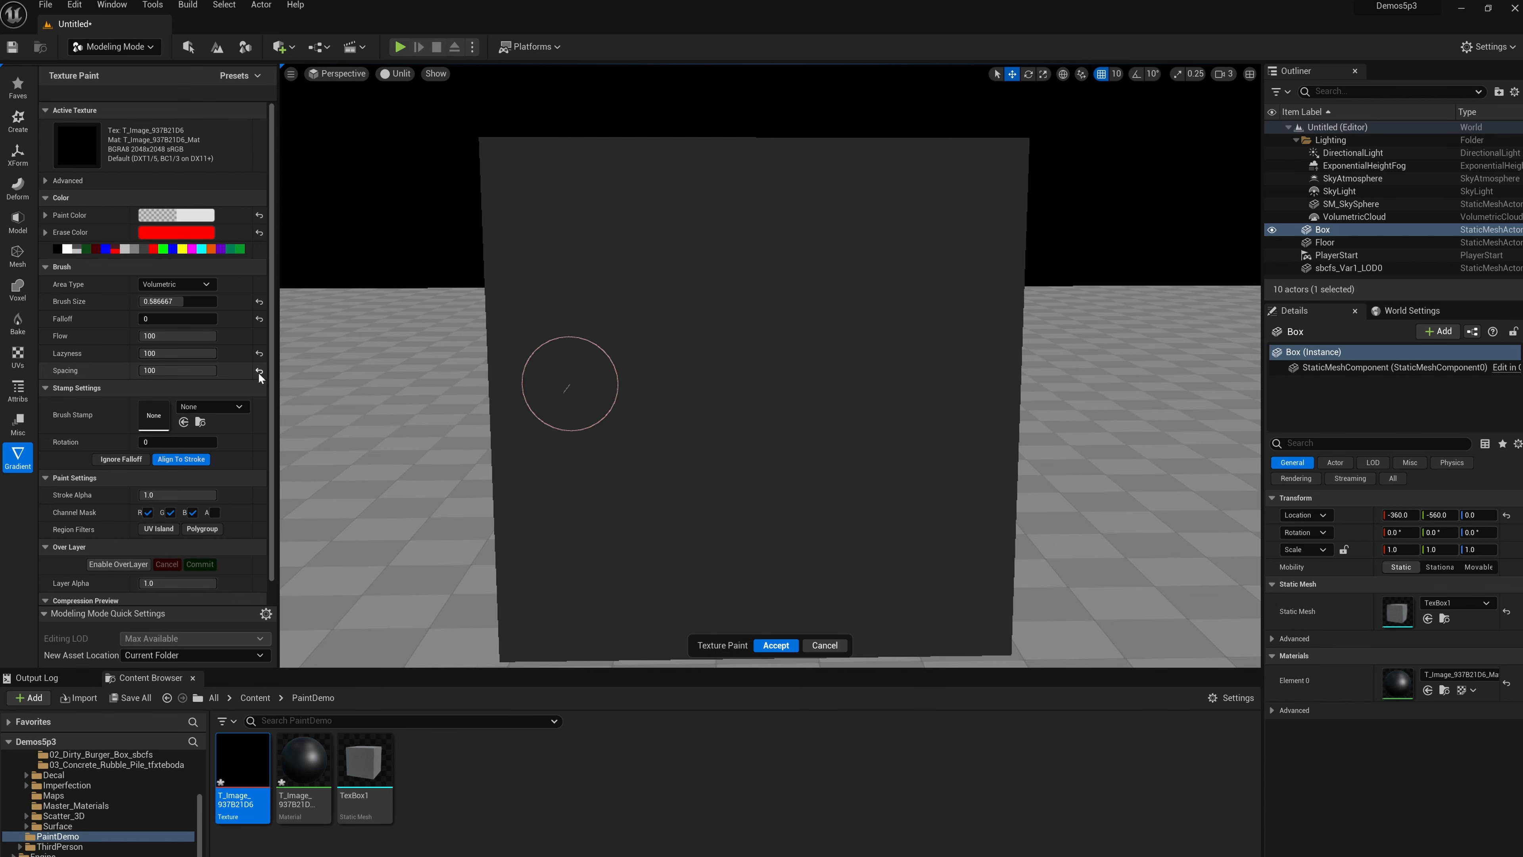
pyautogui.click(259, 371)
pyautogui.click(259, 353)
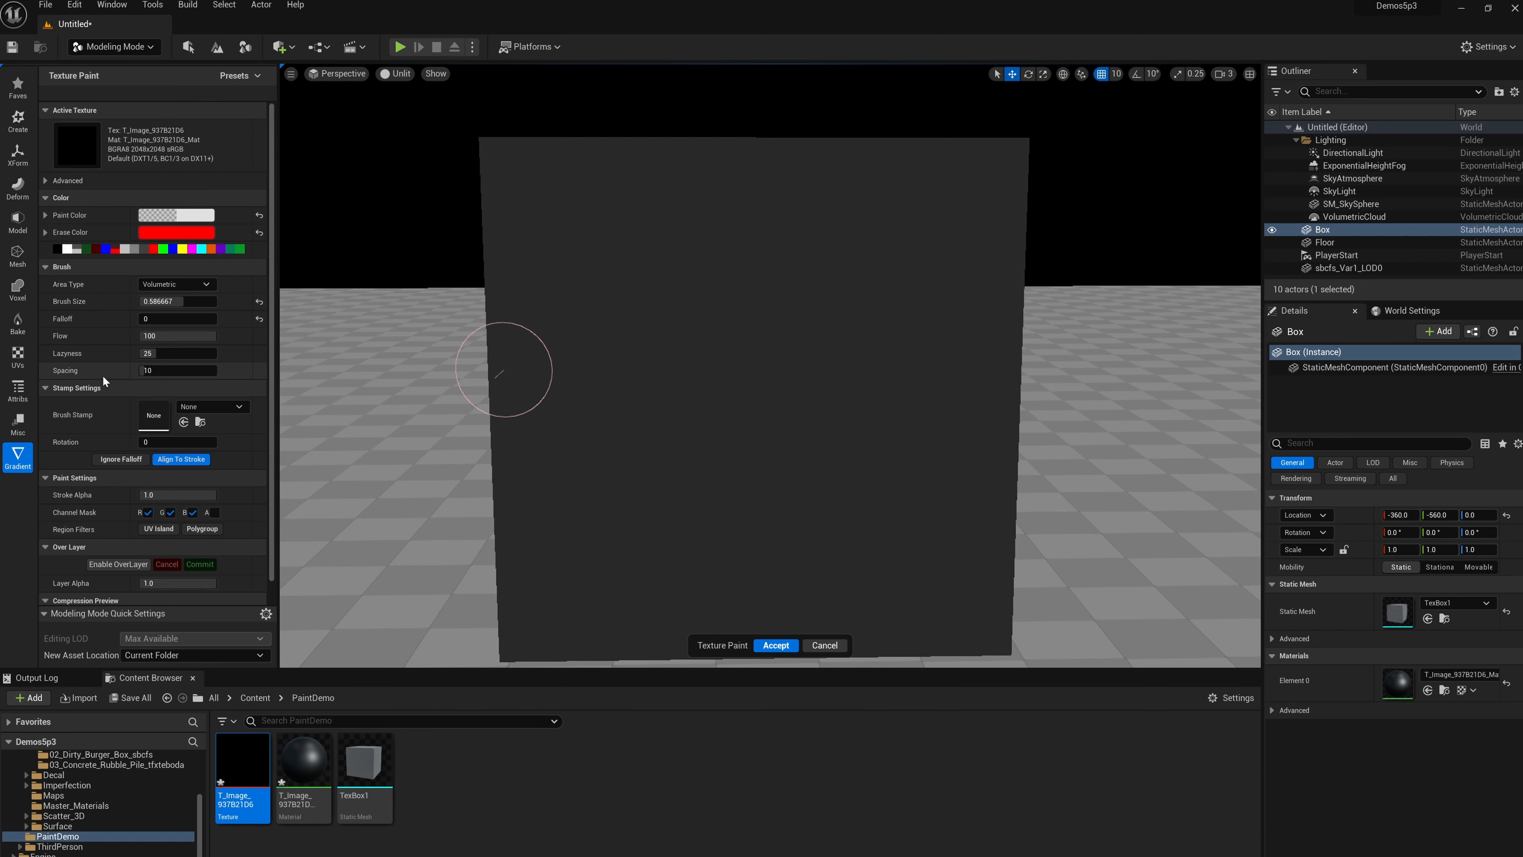
# Step: Reset the Brush Size to 0.25 and the Falloff to 50, and paint a short curved stroke on the face
pyautogui.moveTo(527, 339)
pyautogui.keyDown('alt'); pyautogui.mouseDown()
pyautogui.moveTo(629, 255)
pyautogui.moveTo(587, 281)
pyautogui.moveTo(707, 306)
pyautogui.mouseUp(); pyautogui.keyUp('alt')
pyautogui.hotkey('ctrl', 'z')
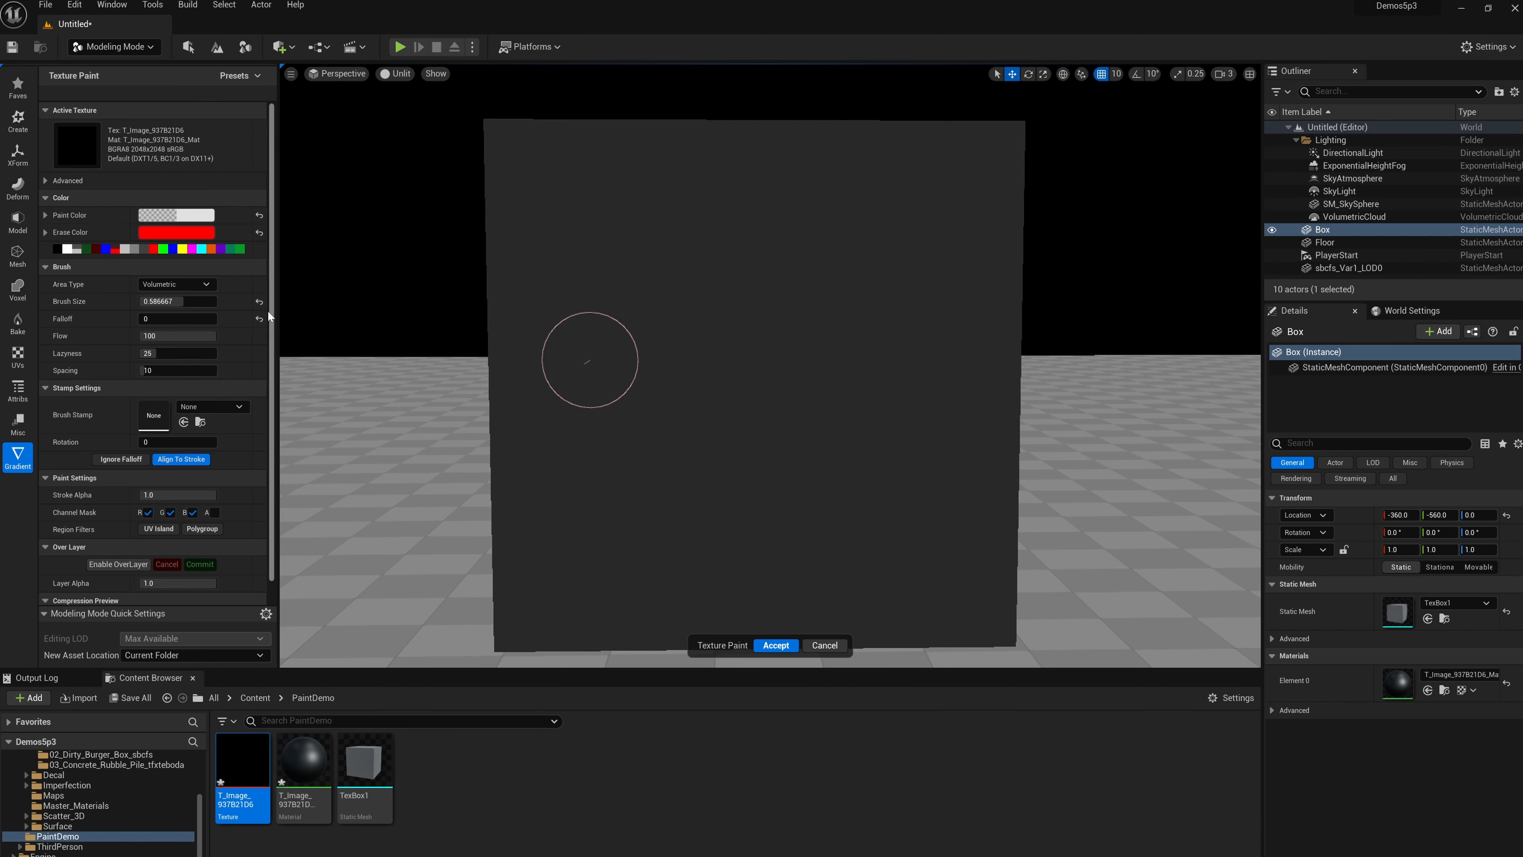
pyautogui.click(260, 302)
pyautogui.click(259, 318)
pyautogui.moveTo(610, 279); pyautogui.dragTo(699, 390)
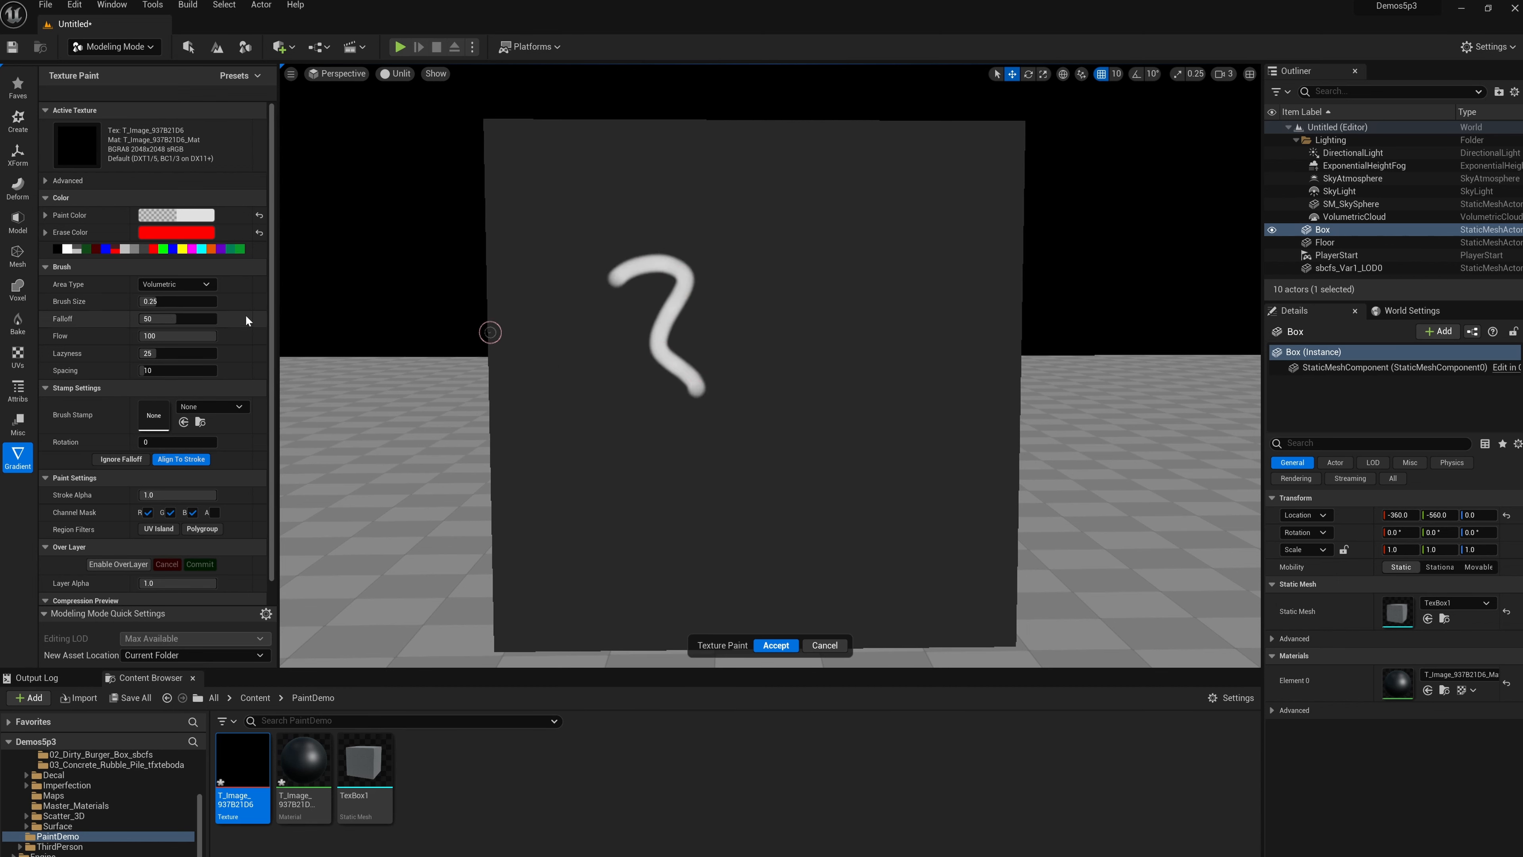
# Step: Undo the short curved stroke and set the Brush Size to about 0.48
pyautogui.moveTo(158, 301); pyautogui.dragTo(175, 301)
pyautogui.hotkey('ctrl', 'z')
pyautogui.keyDown('alt'); pyautogui.moveTo(755, 353); pyautogui.dragTo(735, 356); pyautogui.keyUp('alt')
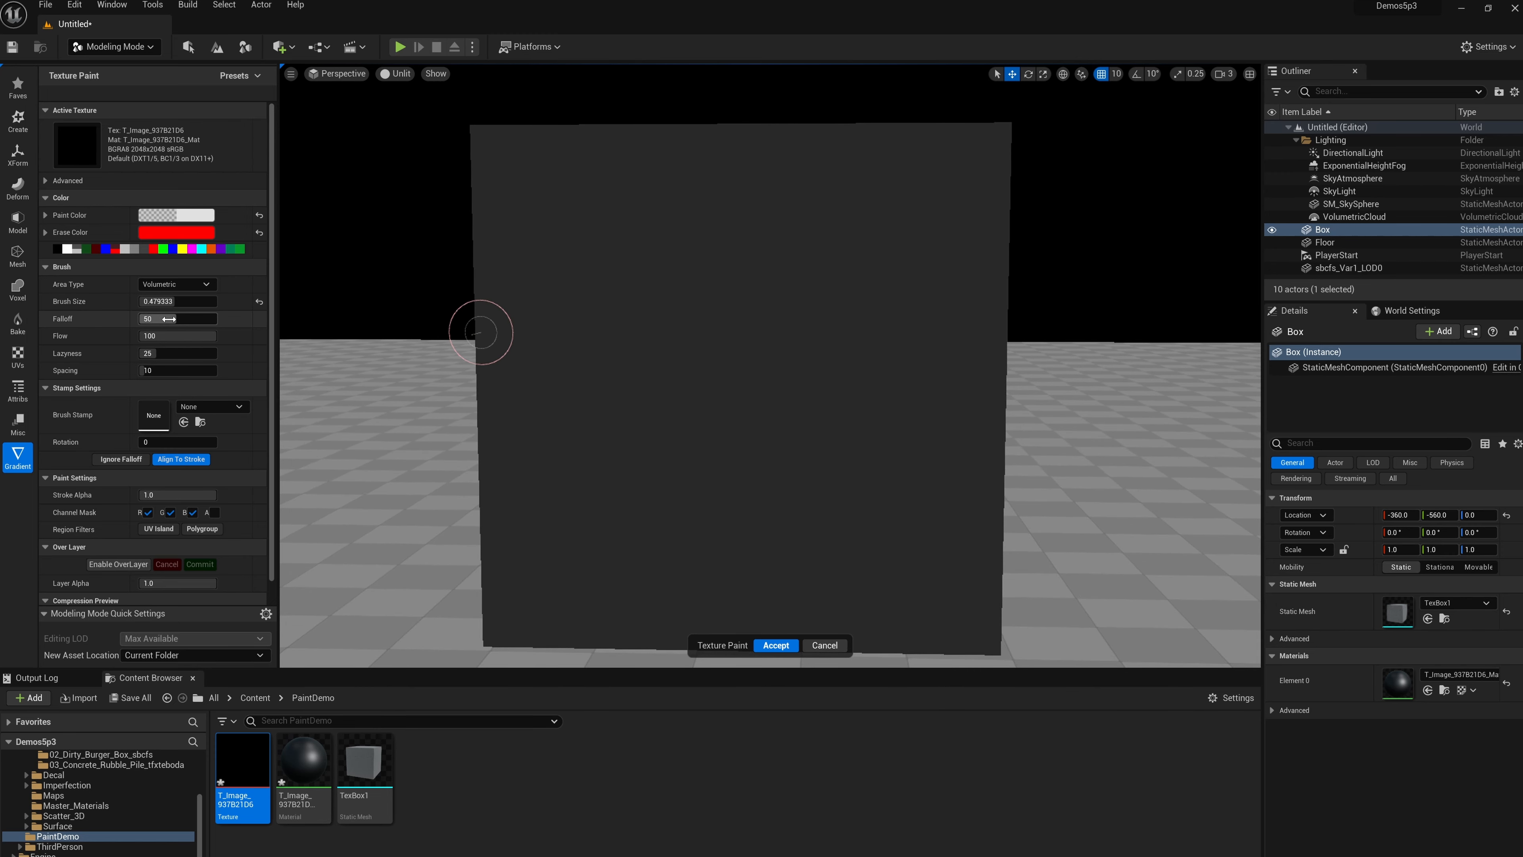
# Step: Set the Falloff to 0 and try two scribbled strokes on the box face, undoing each
pyautogui.moveTo(145, 319); pyautogui.dragTo(138, 319)
pyautogui.moveTo(546, 292)
pyautogui.mouseDown()
pyautogui.moveTo(597, 340)
pyautogui.moveTo(690, 234)
pyautogui.mouseUp()
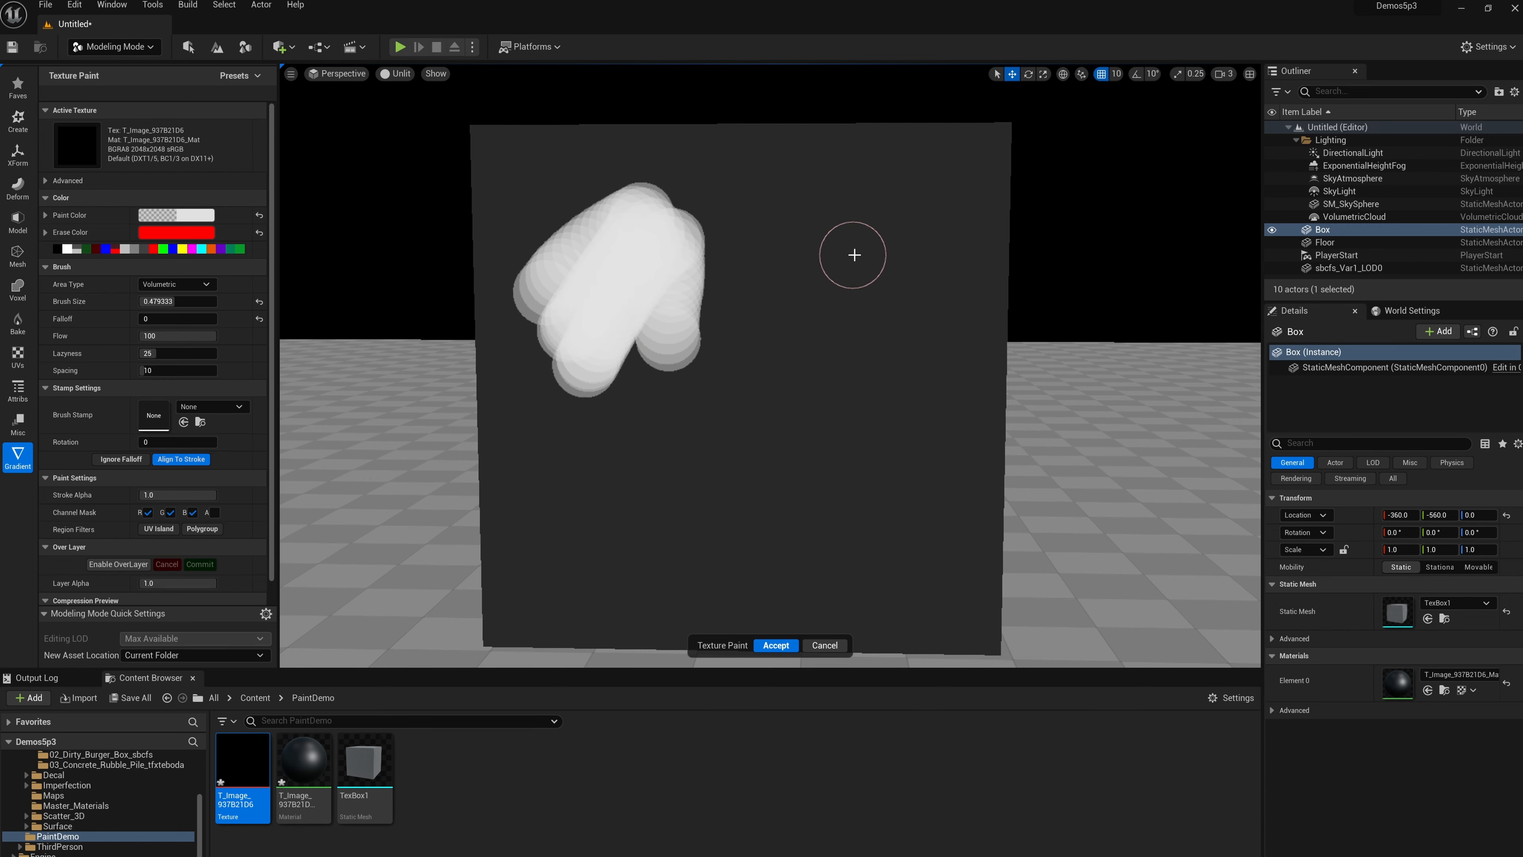
pyautogui.hotkey('ctrl', 'z')
pyautogui.moveTo(874, 255)
pyautogui.mouseDown()
pyautogui.moveTo(744, 209)
pyautogui.moveTo(851, 261)
pyautogui.moveTo(689, 317)
pyautogui.moveTo(793, 273)
pyautogui.moveTo(830, 339)
pyautogui.mouseUp()
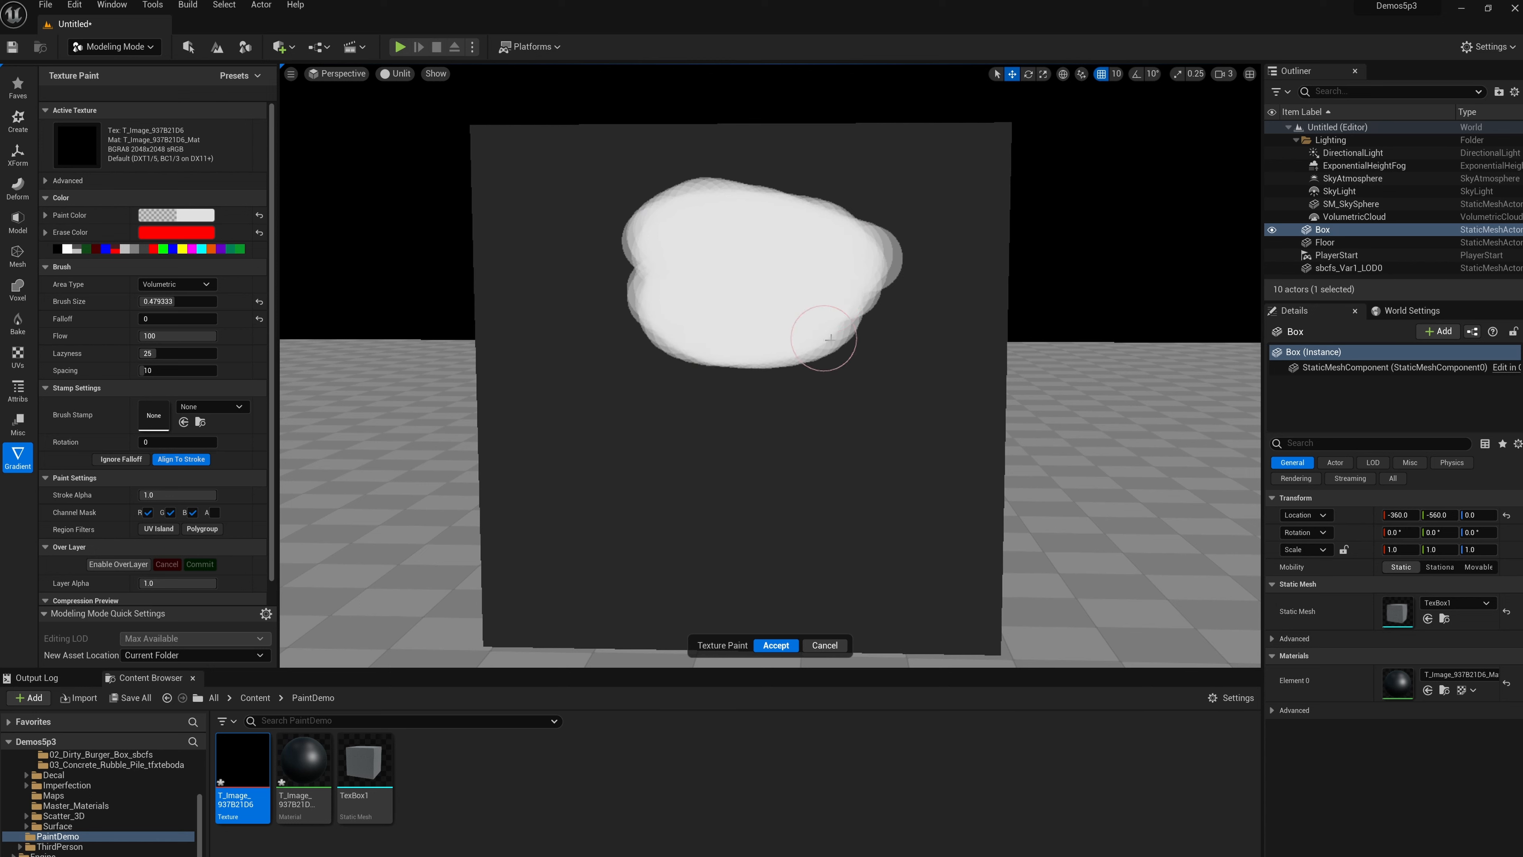
pyautogui.hotkey('ctrl', 'z')
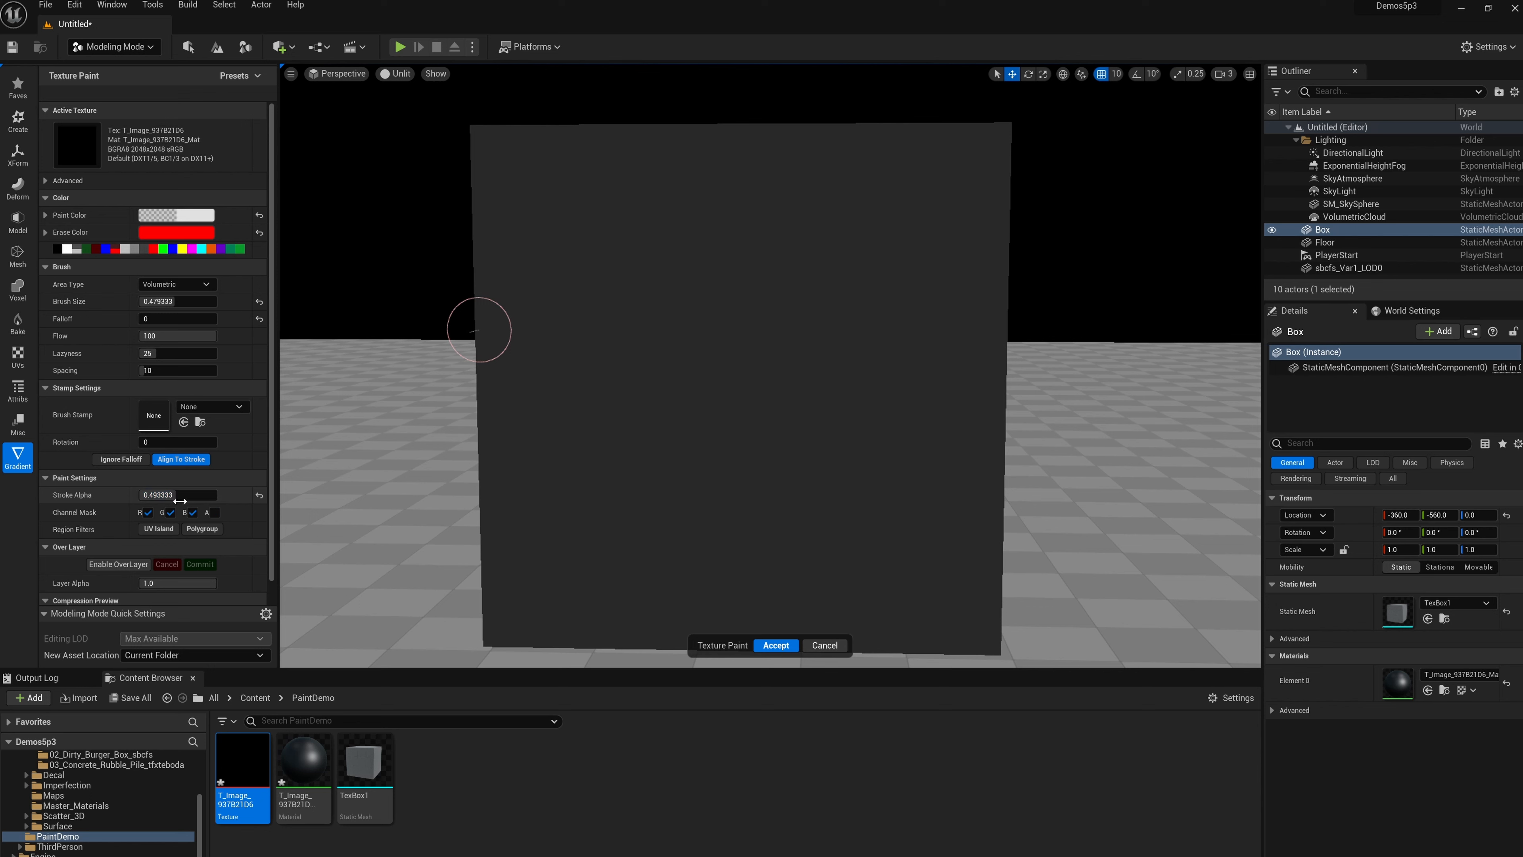
# Step: Set the Stroke Alpha to about 0.49, try several overlapping strokes across the face, and undo them all
pyautogui.moveTo(554, 271)
pyautogui.mouseDown()
pyautogui.moveTo(544, 341)
pyautogui.moveTo(636, 372)
pyautogui.moveTo(709, 233)
pyautogui.moveTo(717, 384)
pyautogui.moveTo(770, 247)
pyautogui.moveTo(606, 174)
pyautogui.moveTo(546, 306)
pyautogui.moveTo(534, 252)
pyautogui.moveTo(768, 235)
pyautogui.moveTo(770, 324)
pyautogui.moveTo(806, 330)
pyautogui.mouseUp()
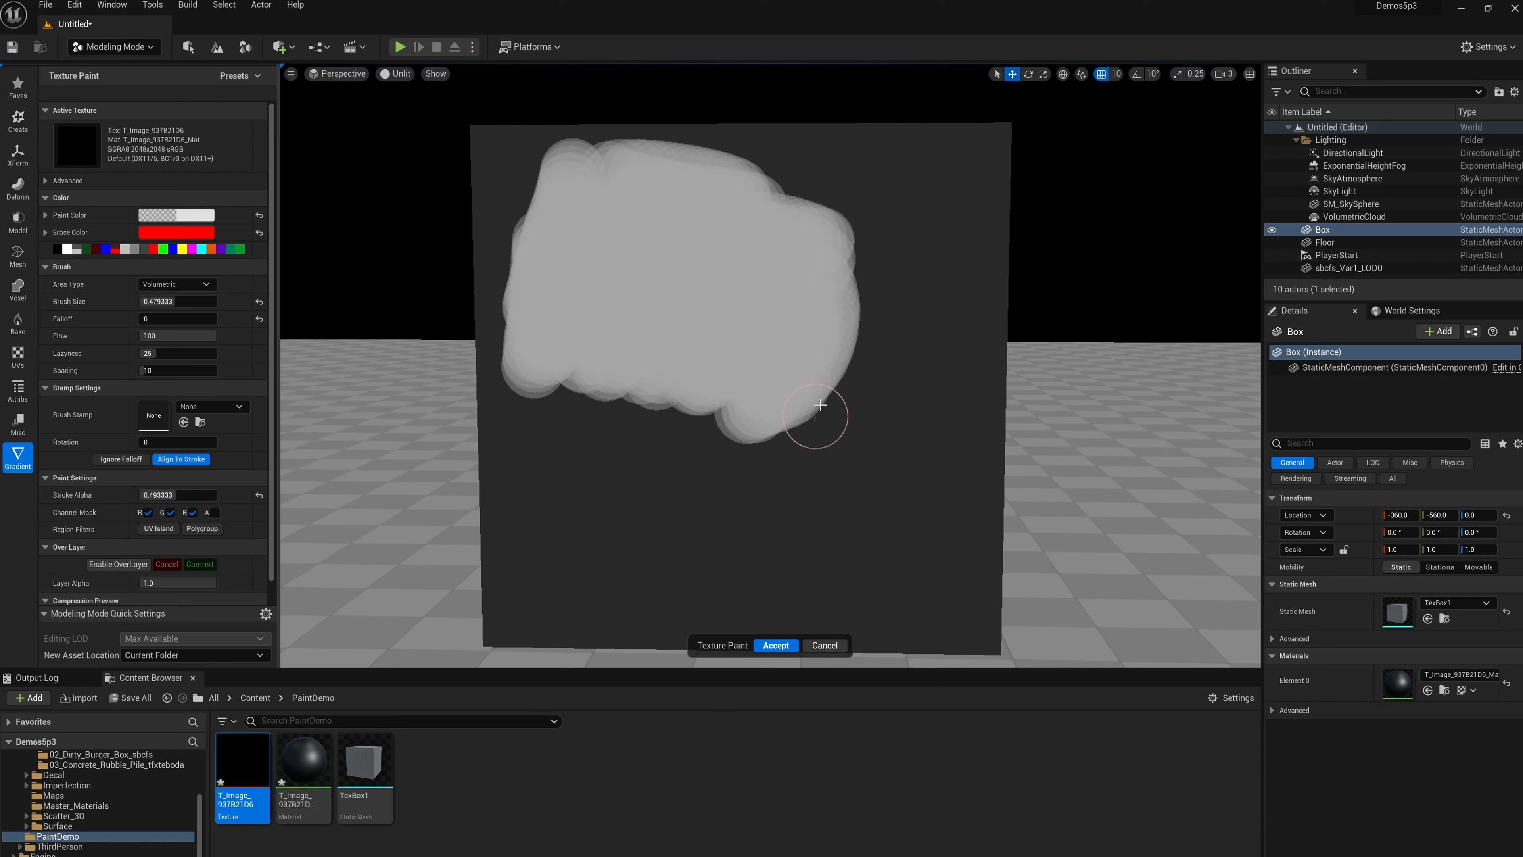
pyautogui.moveTo(879, 348)
pyautogui.mouseDown()
pyautogui.moveTo(578, 536)
pyautogui.moveTo(917, 522)
pyautogui.moveTo(606, 497)
pyautogui.mouseUp()
pyautogui.moveTo(885, 448)
pyautogui.mouseDown()
pyautogui.moveTo(906, 336)
pyautogui.moveTo(936, 421)
pyautogui.moveTo(852, 421)
pyautogui.moveTo(802, 464)
pyautogui.moveTo(600, 570)
pyautogui.moveTo(894, 573)
pyautogui.moveTo(936, 318)
pyautogui.moveTo(890, 324)
pyautogui.moveTo(935, 248)
pyautogui.moveTo(900, 273)
pyautogui.mouseUp()
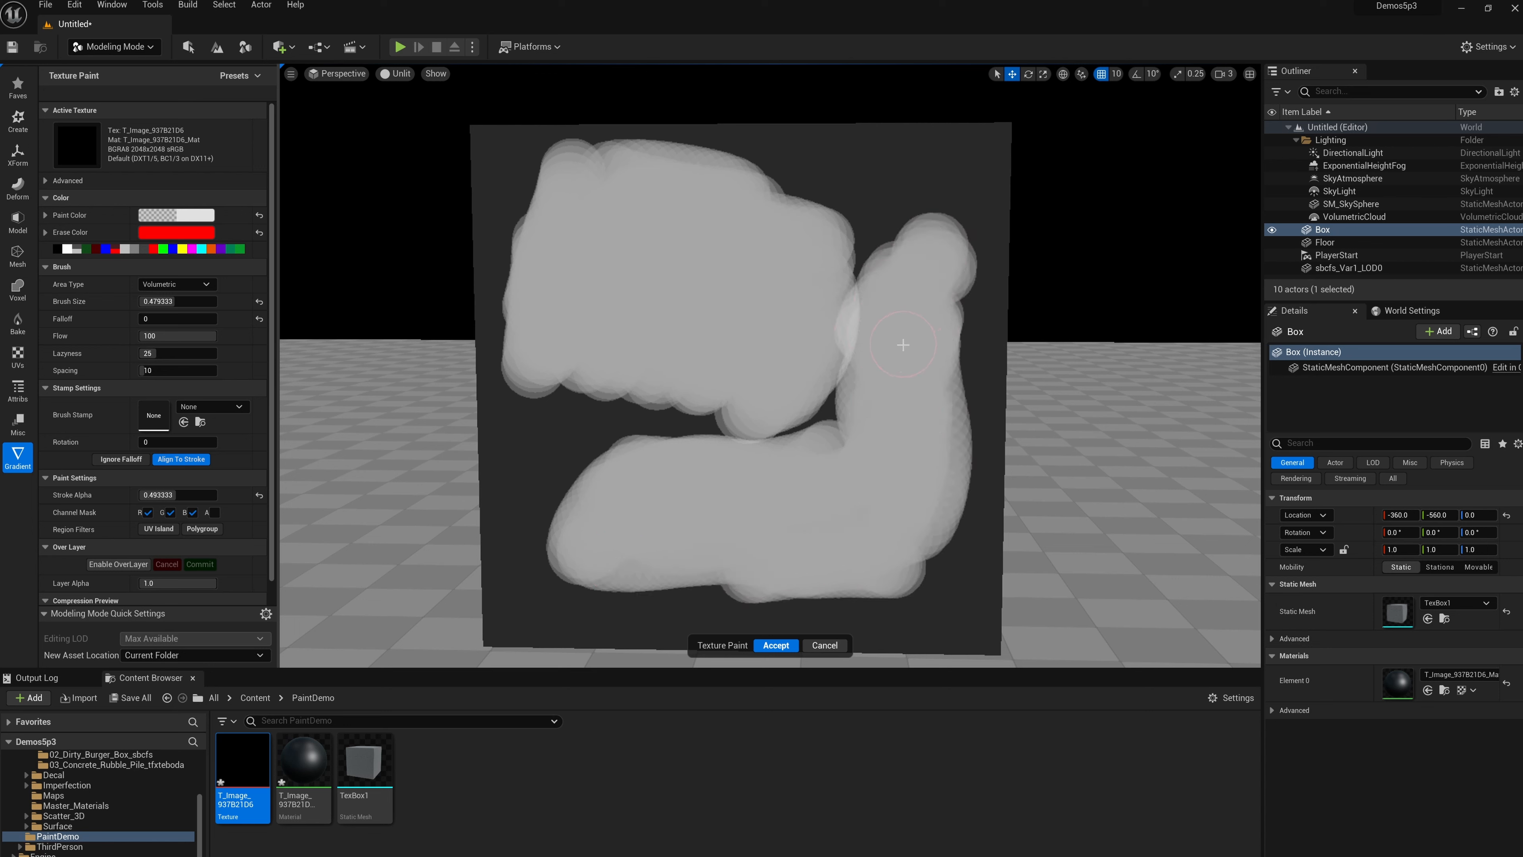
pyautogui.moveTo(588, 318)
pyautogui.mouseDown()
pyautogui.moveTo(728, 237)
pyautogui.moveTo(702, 318)
pyautogui.moveTo(713, 313)
pyautogui.mouseUp()
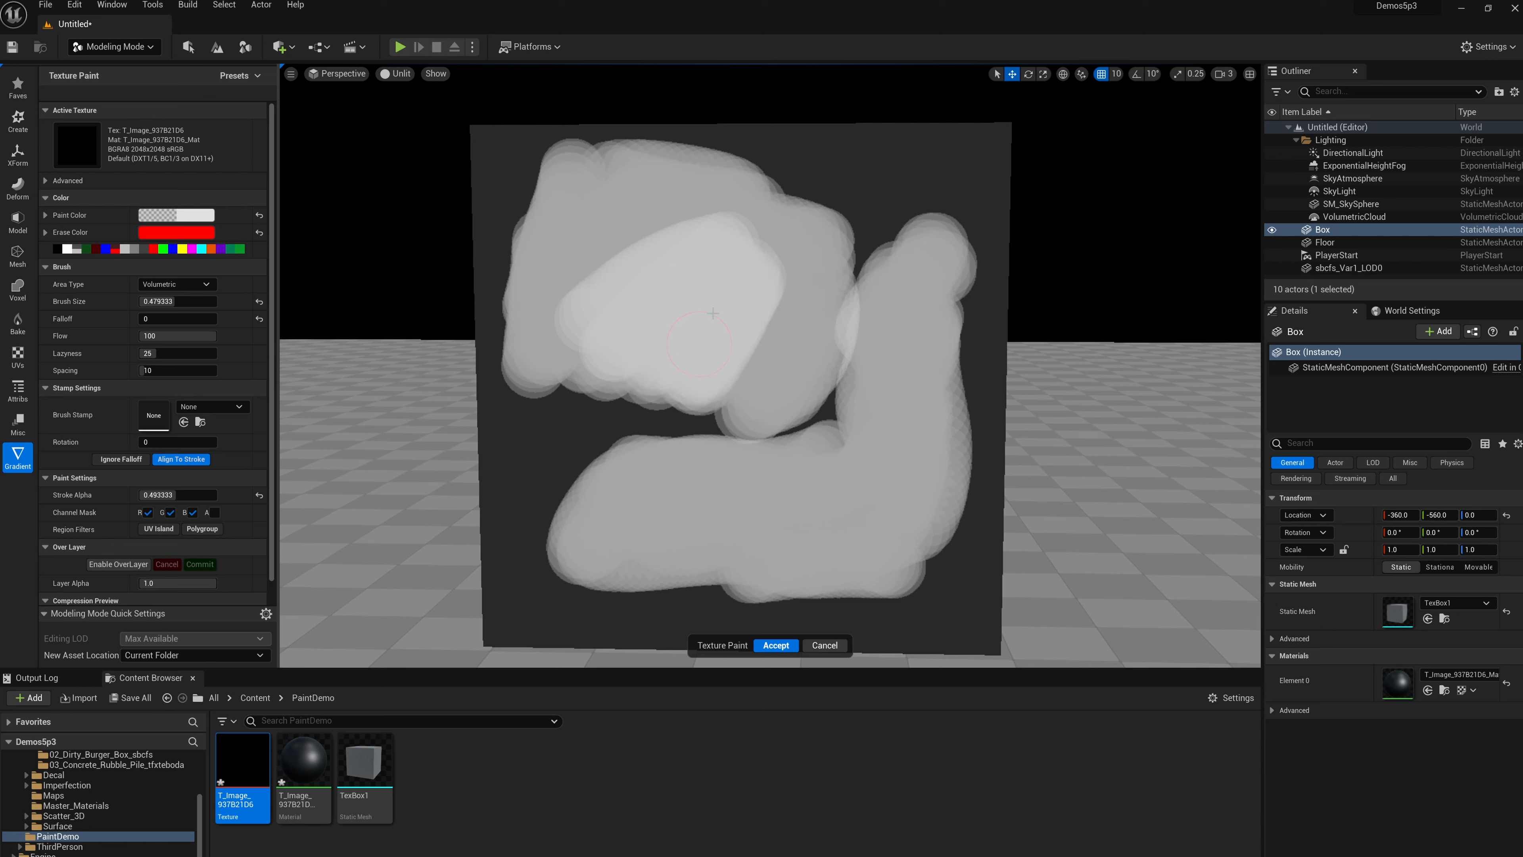
pyautogui.moveTo(785, 420)
pyautogui.mouseDown()
pyautogui.moveTo(719, 324)
pyautogui.moveTo(774, 360)
pyautogui.mouseUp()
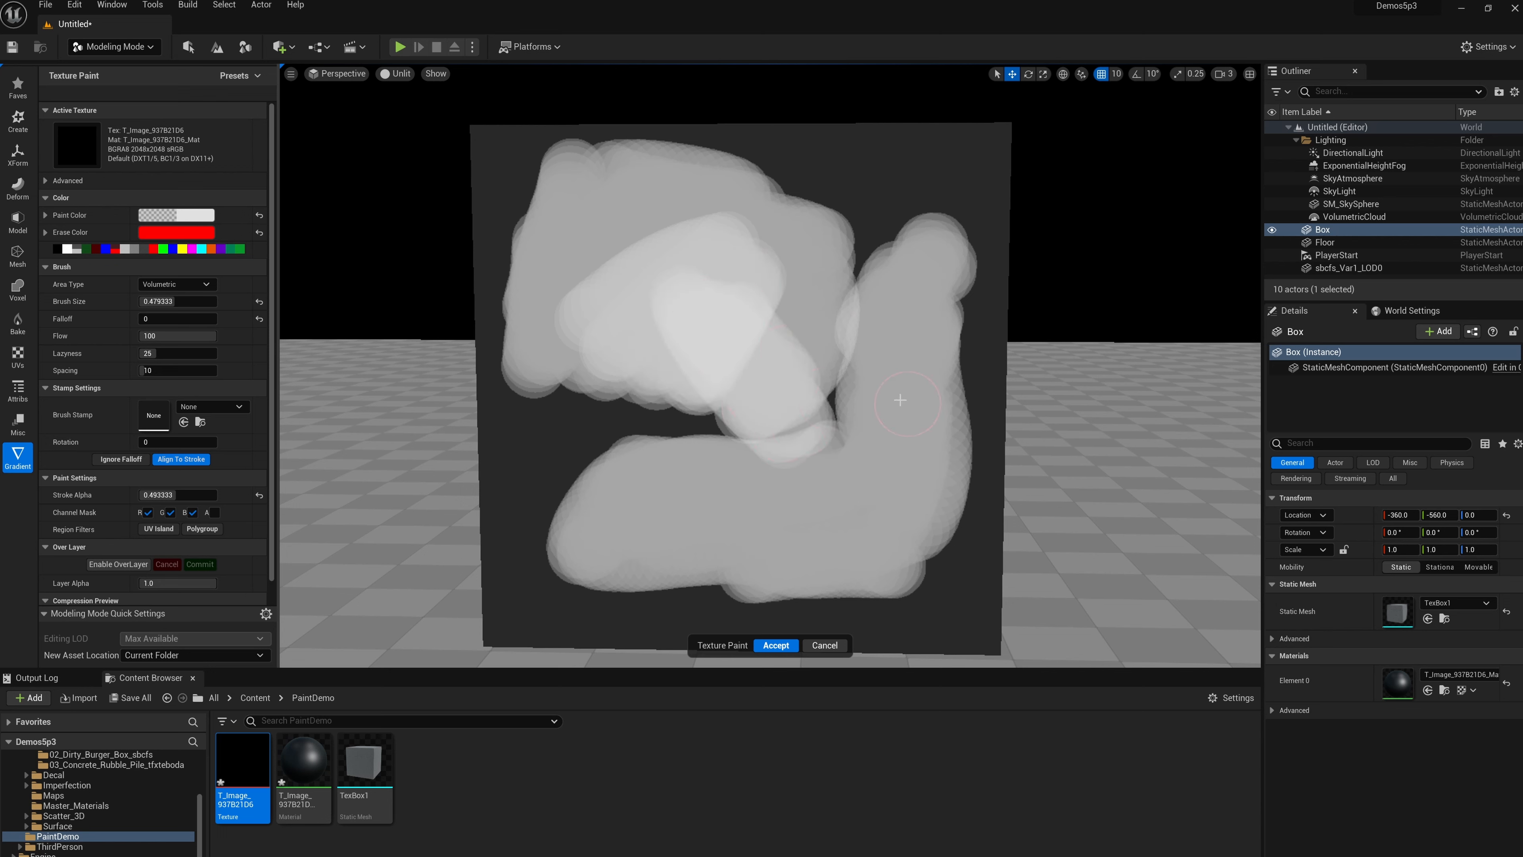
pyautogui.hotkey('ctrl', 'z')
pyautogui.hotkey('ctrl', 'z')
pyautogui.hotkey('ctrl', 'z')
pyautogui.hotkey('ctrl', 'z')
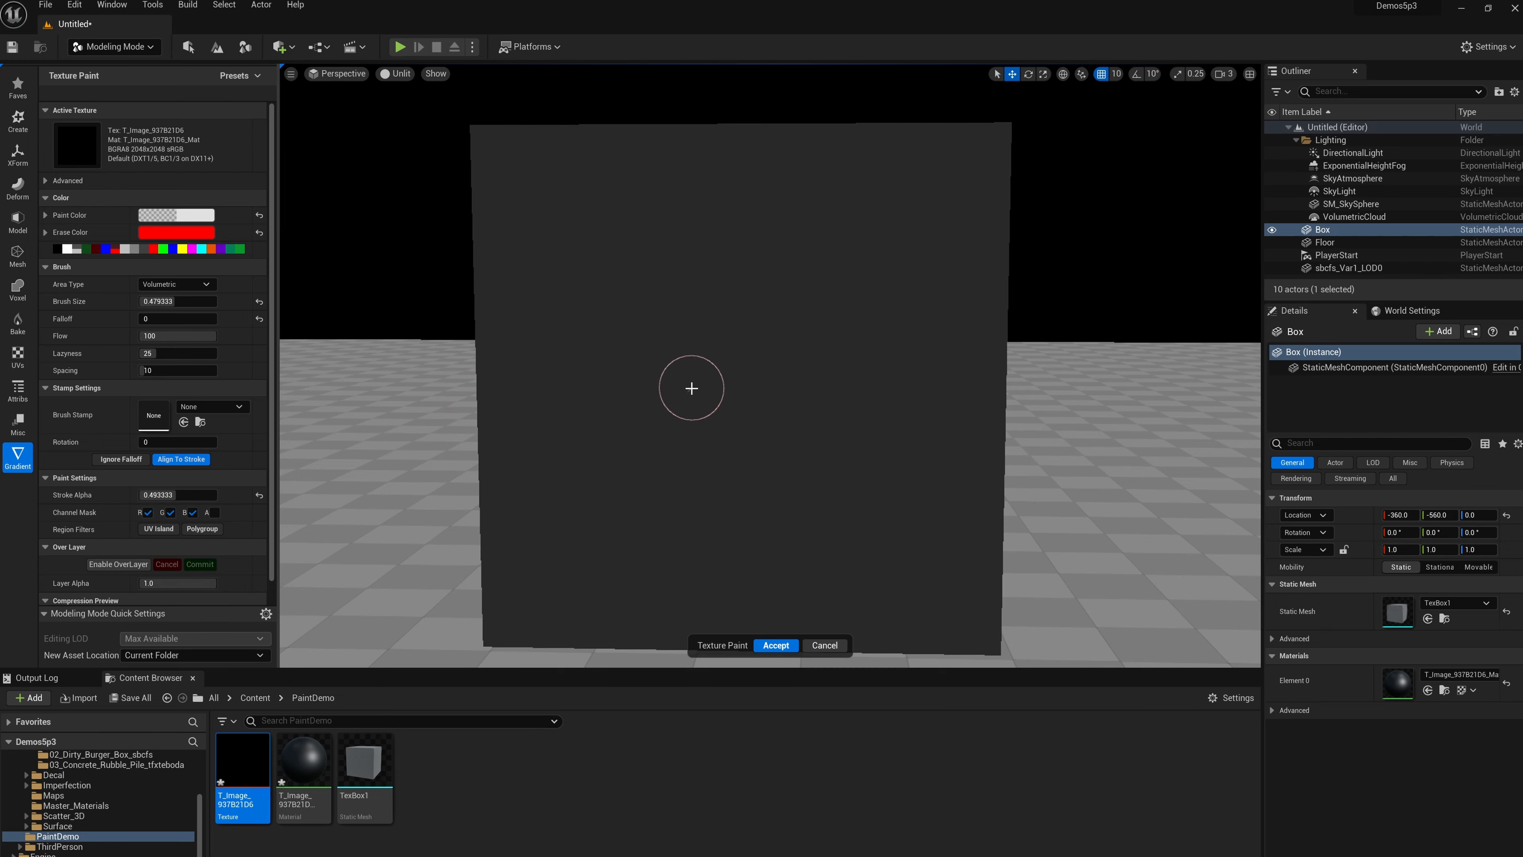
# Step: Paint a short white stroke across the box's upper edge near the red mark, and change the viewport shading to Lit
pyautogui.moveTo(691, 388)
pyautogui.keyDown('alt'); pyautogui.mouseDown()
pyautogui.moveTo(684, 404)
pyautogui.moveTo(671, 362)
pyautogui.mouseUp(); pyautogui.keyUp('alt')
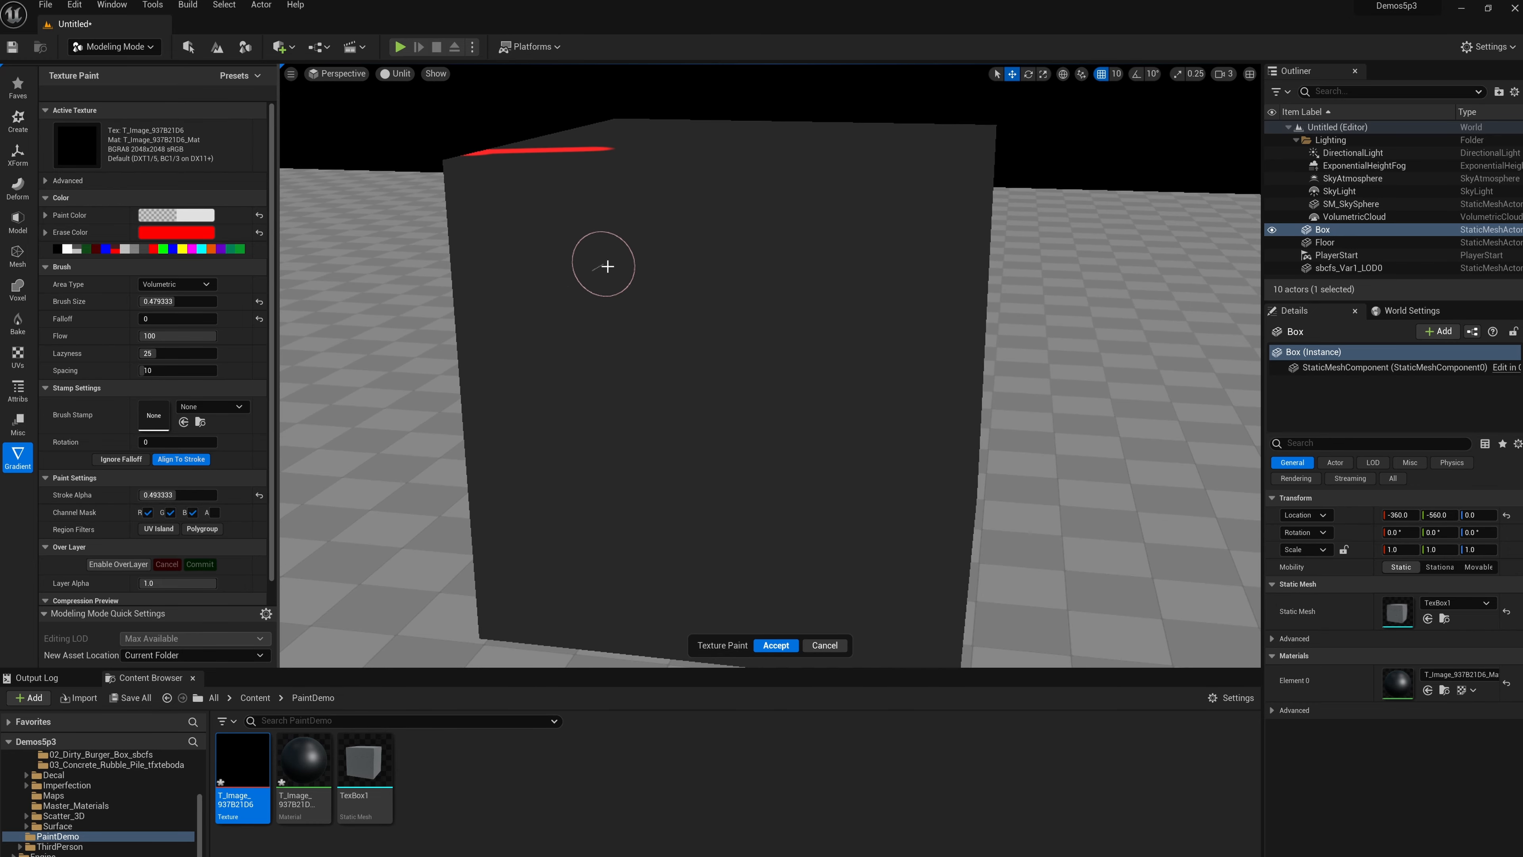
pyautogui.moveTo(607, 267)
pyautogui.keyDown('alt'); pyautogui.mouseDown()
pyautogui.moveTo(670, 304)
pyautogui.moveTo(570, 292)
pyautogui.mouseUp(); pyautogui.keyUp('alt')
pyautogui.keyDown('alt'); pyautogui.moveTo(652, 322); pyautogui.dragTo(643, 324); pyautogui.keyUp('alt')
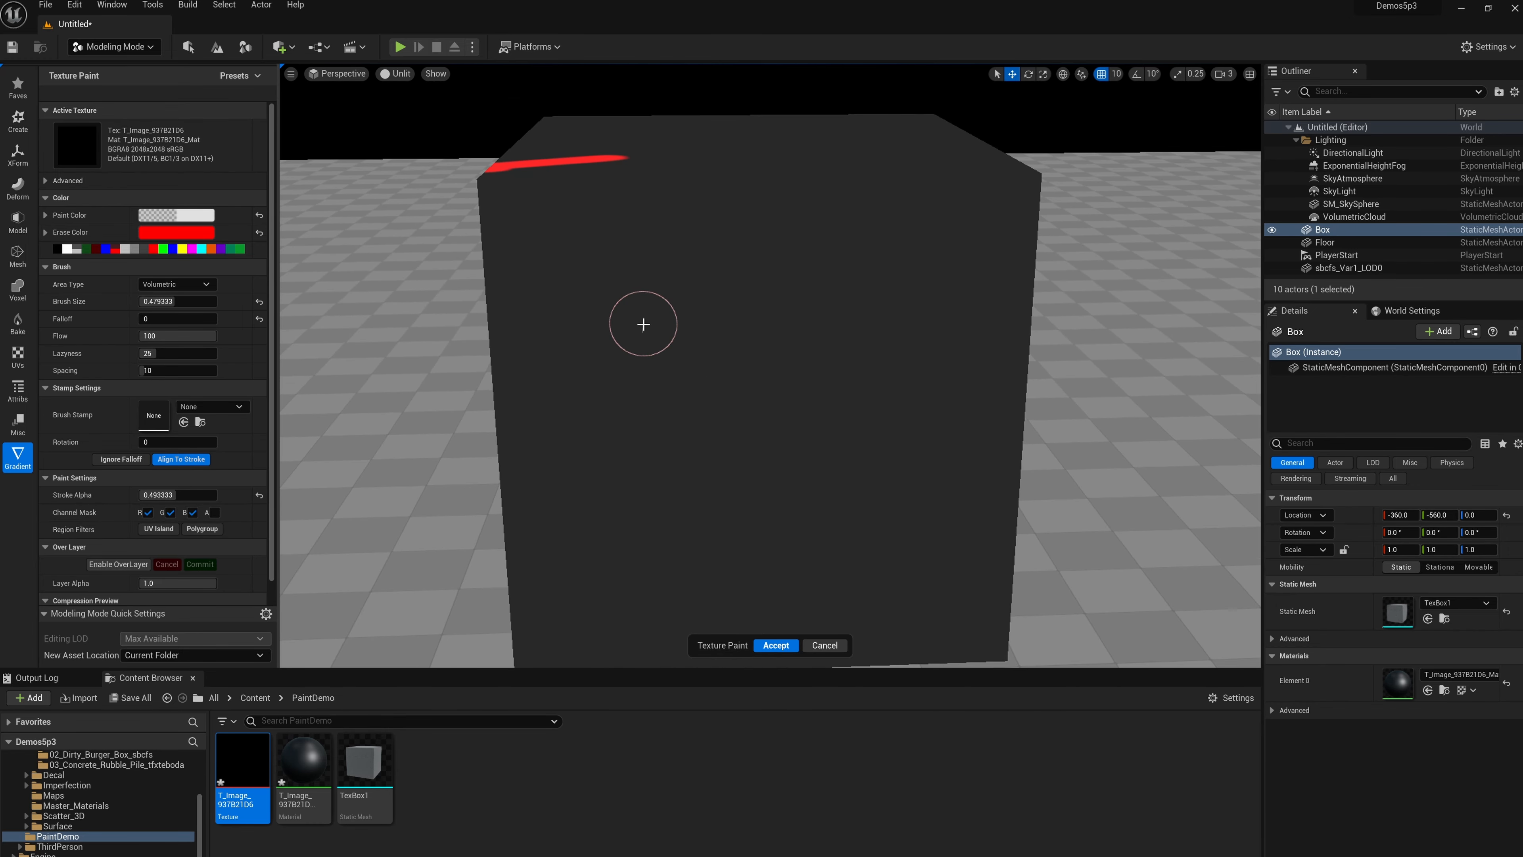
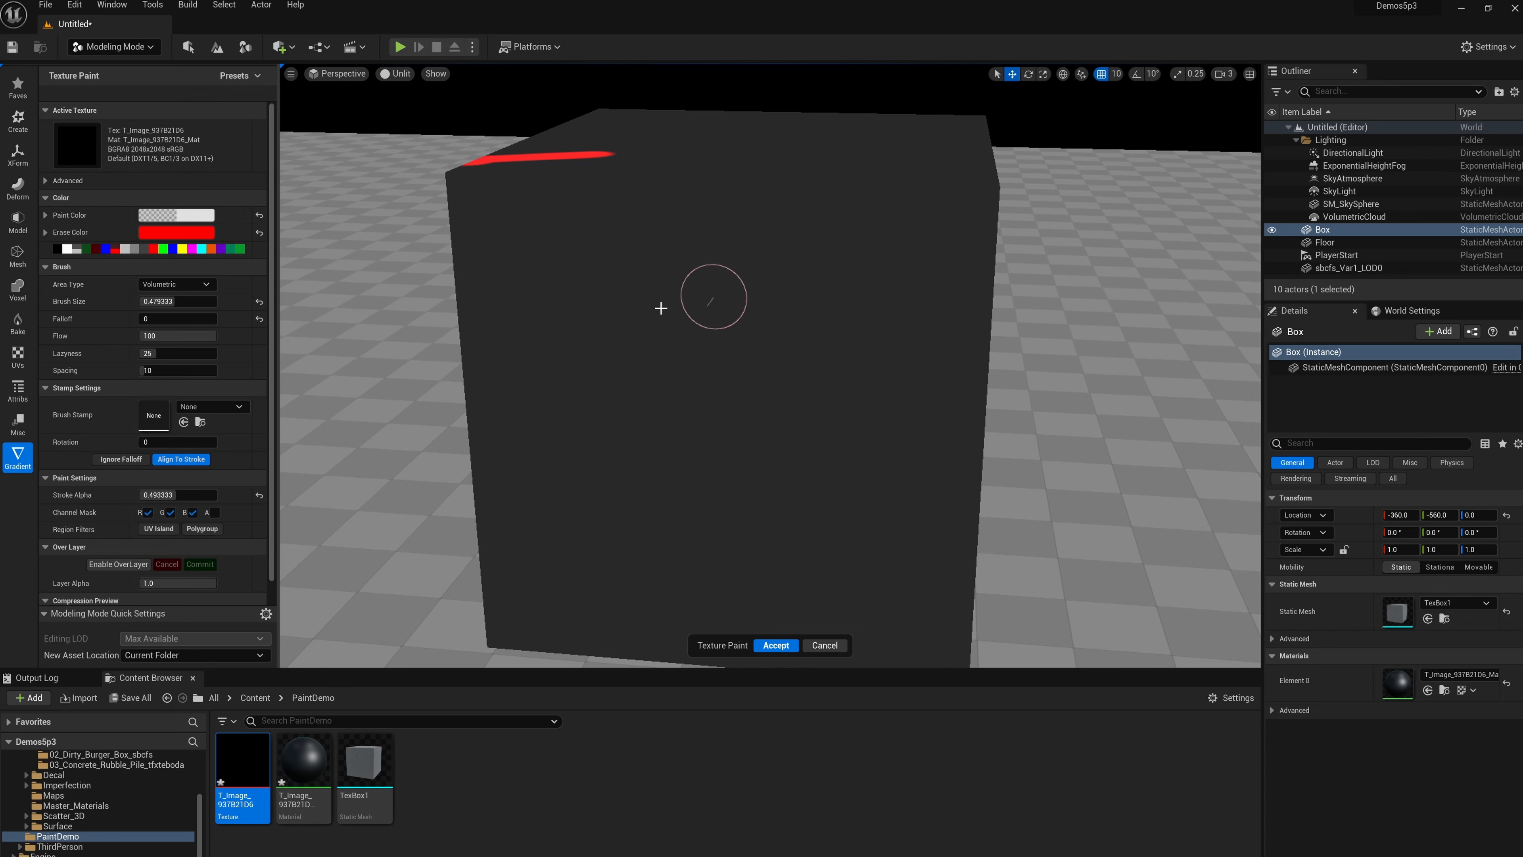
pyautogui.moveTo(671, 425)
pyautogui.keyDown('alt'); pyautogui.mouseDown()
pyautogui.moveTo(672, 384)
pyautogui.moveTo(629, 395)
pyautogui.moveTo(672, 385)
pyautogui.mouseUp(); pyautogui.keyUp('alt')
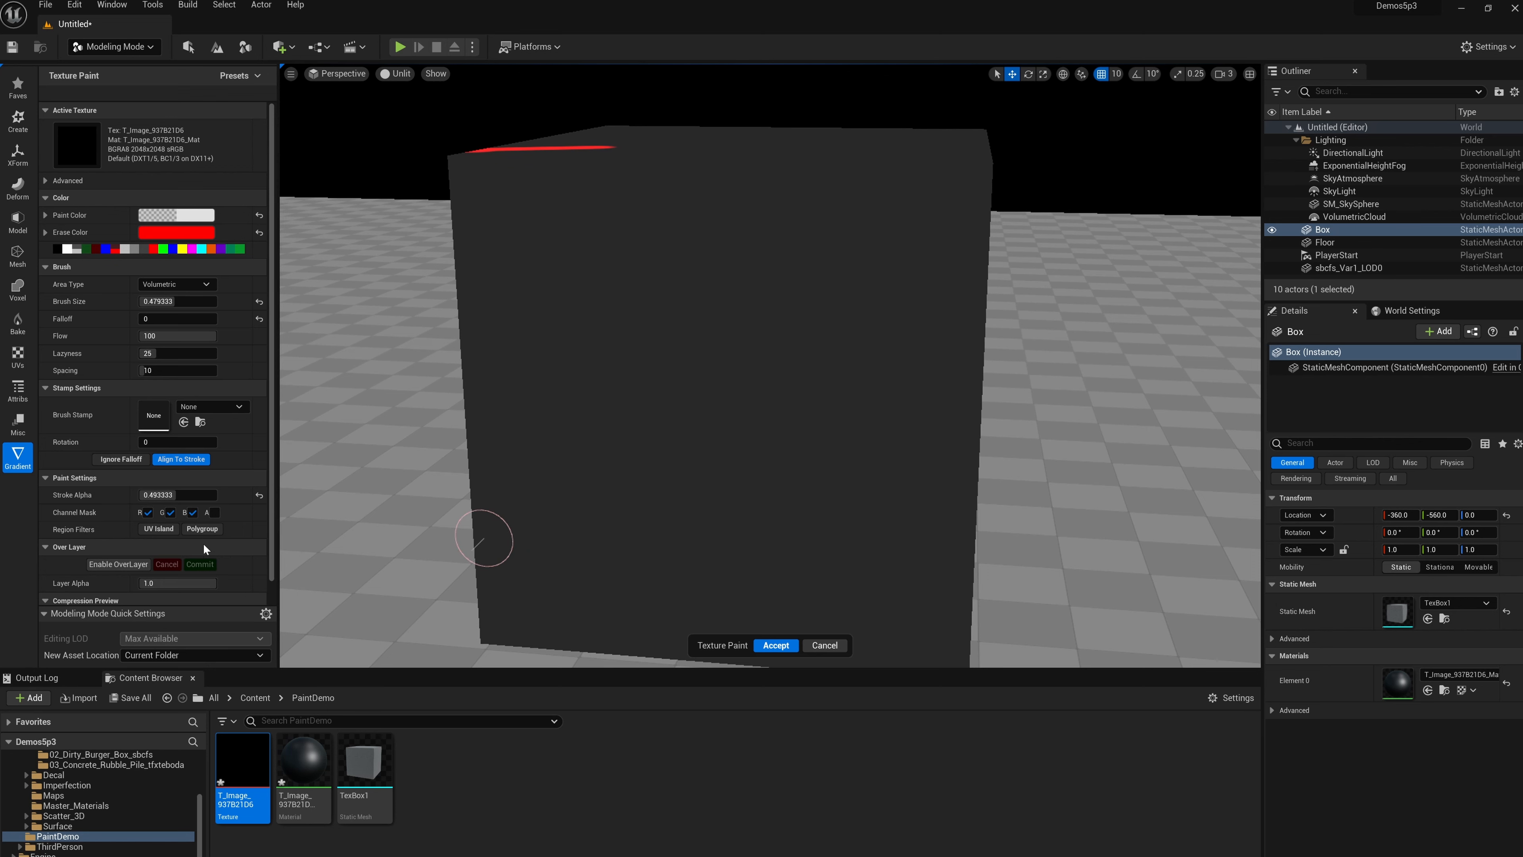
pyautogui.moveTo(661, 420)
pyautogui.keyDown('alt'); pyautogui.mouseDown()
pyautogui.moveTo(696, 423)
pyautogui.moveTo(571, 357)
pyautogui.moveTo(663, 299)
pyautogui.moveTo(577, 306)
pyautogui.moveTo(654, 251)
pyautogui.moveTo(656, 303)
pyautogui.moveTo(569, 257)
pyautogui.moveTo(760, 287)
pyautogui.mouseUp(); pyautogui.keyUp('alt')
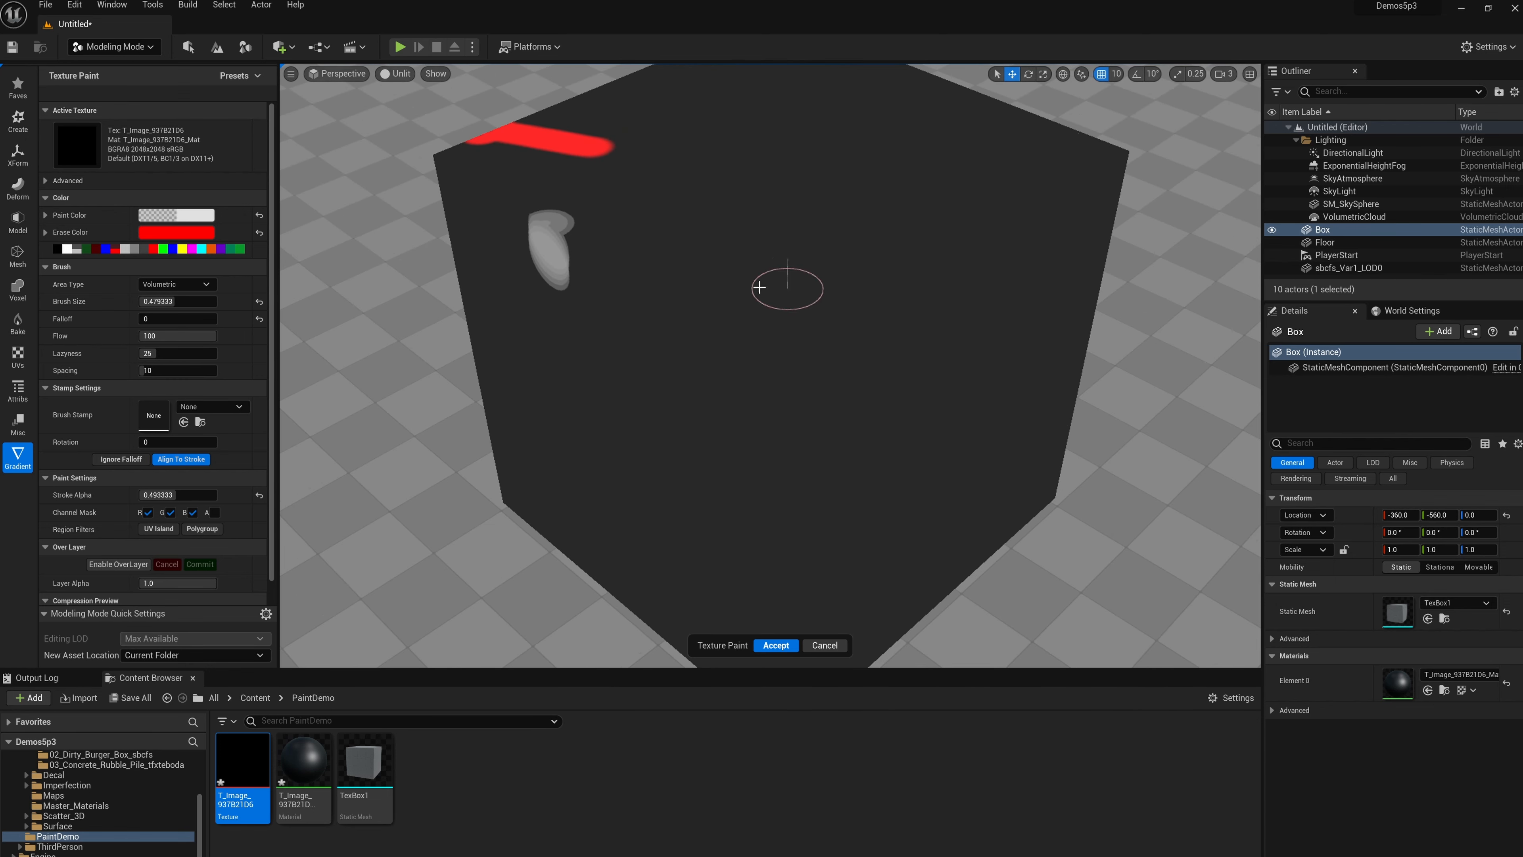
pyautogui.click(395, 74)
pyautogui.click(417, 101)
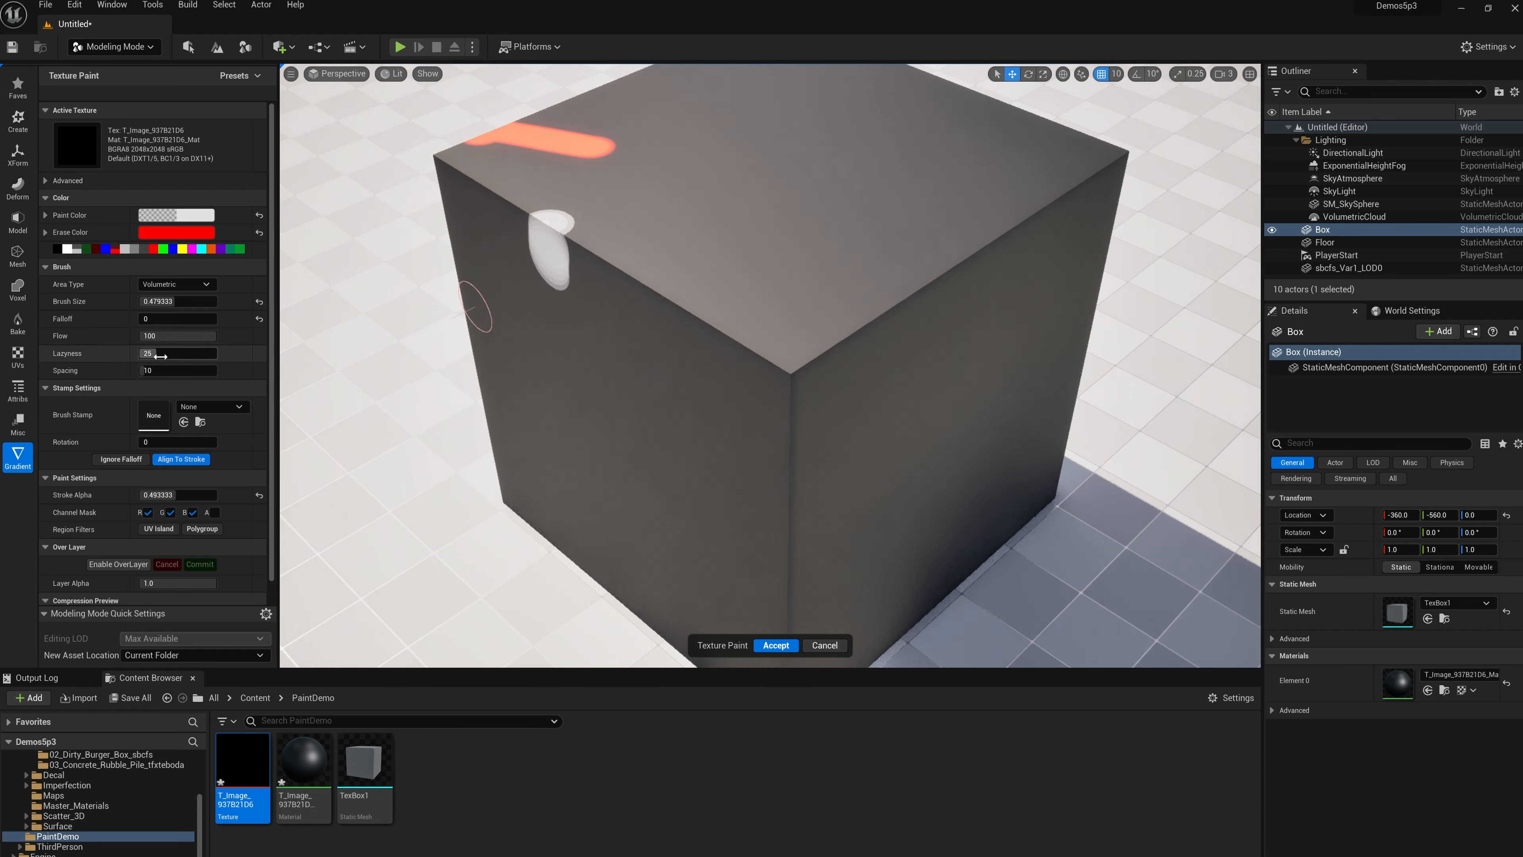
# Step: Reset the Falloff to 50, set the Brush Size to about 0.64, and try a dab across the upper edge, undoing it
pyautogui.click(259, 319)
pyautogui.click(259, 301)
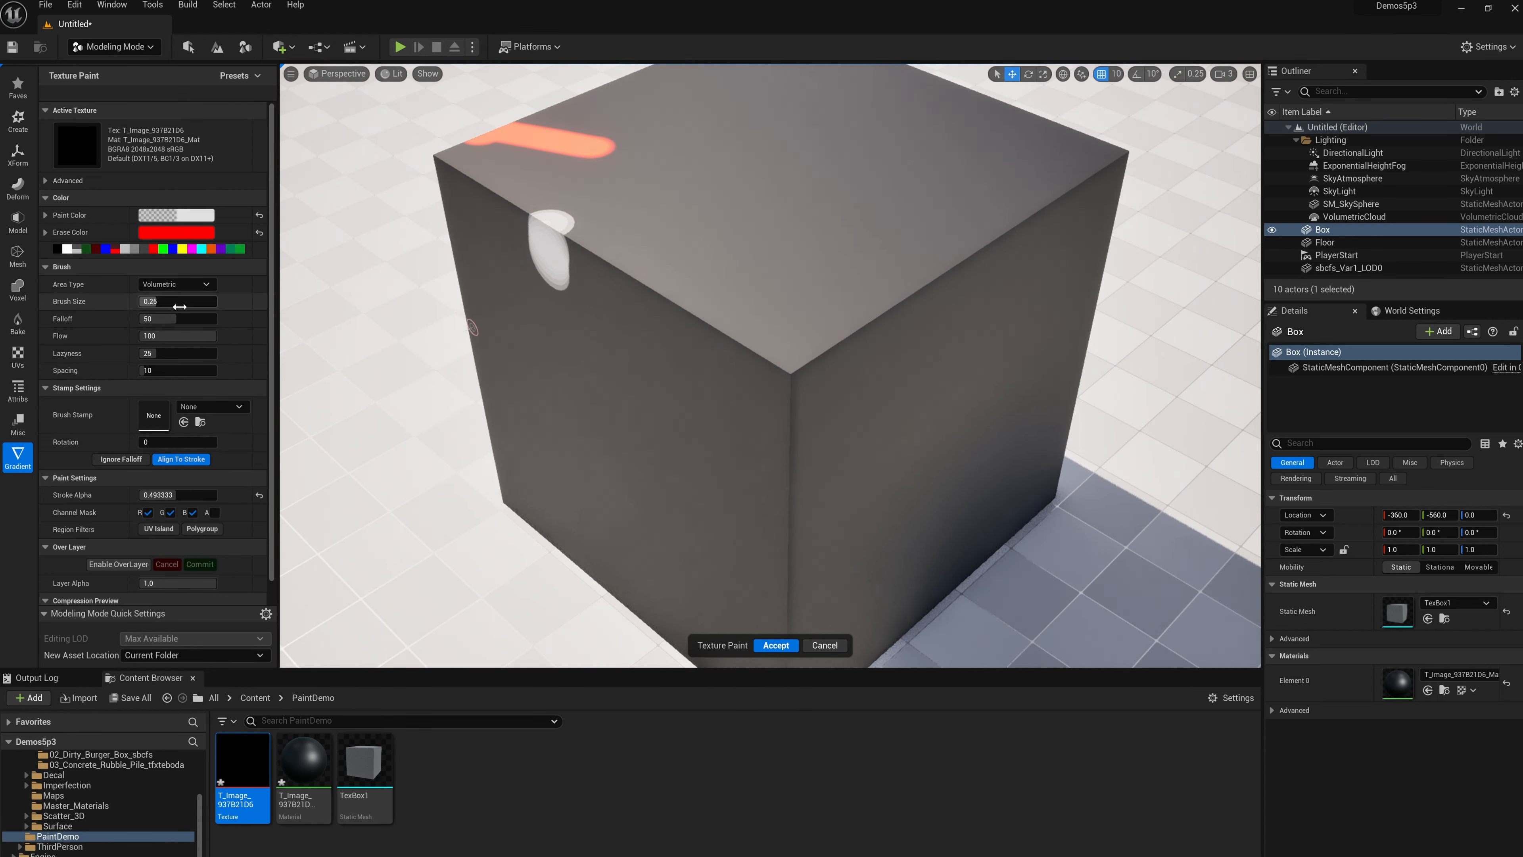
pyautogui.moveTo(181, 301); pyautogui.dragTo(190, 301)
pyautogui.click(662, 313)
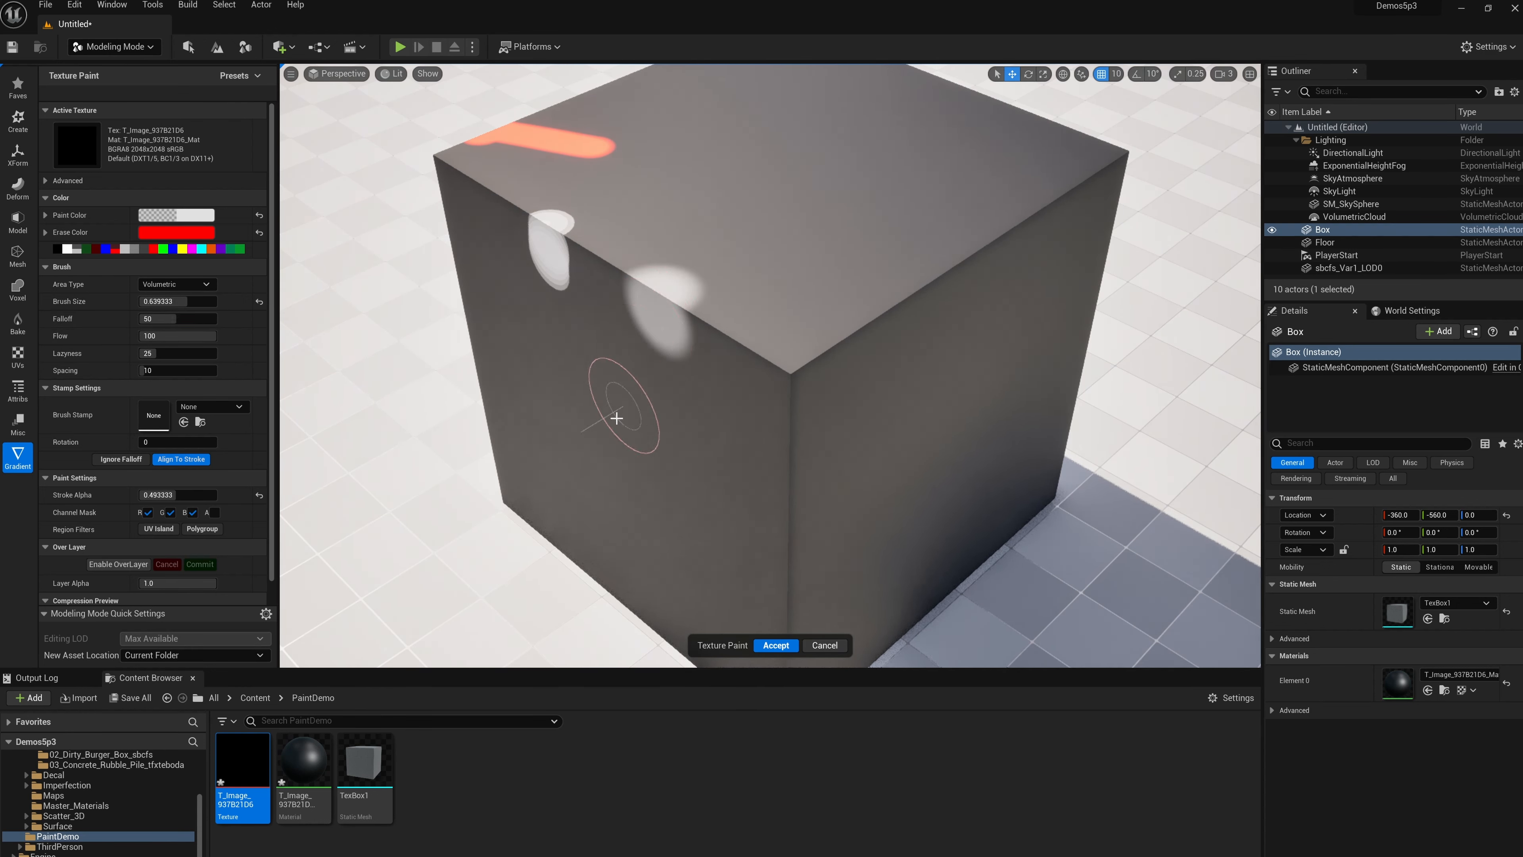
pyautogui.hotkey('ctrl', 'z')
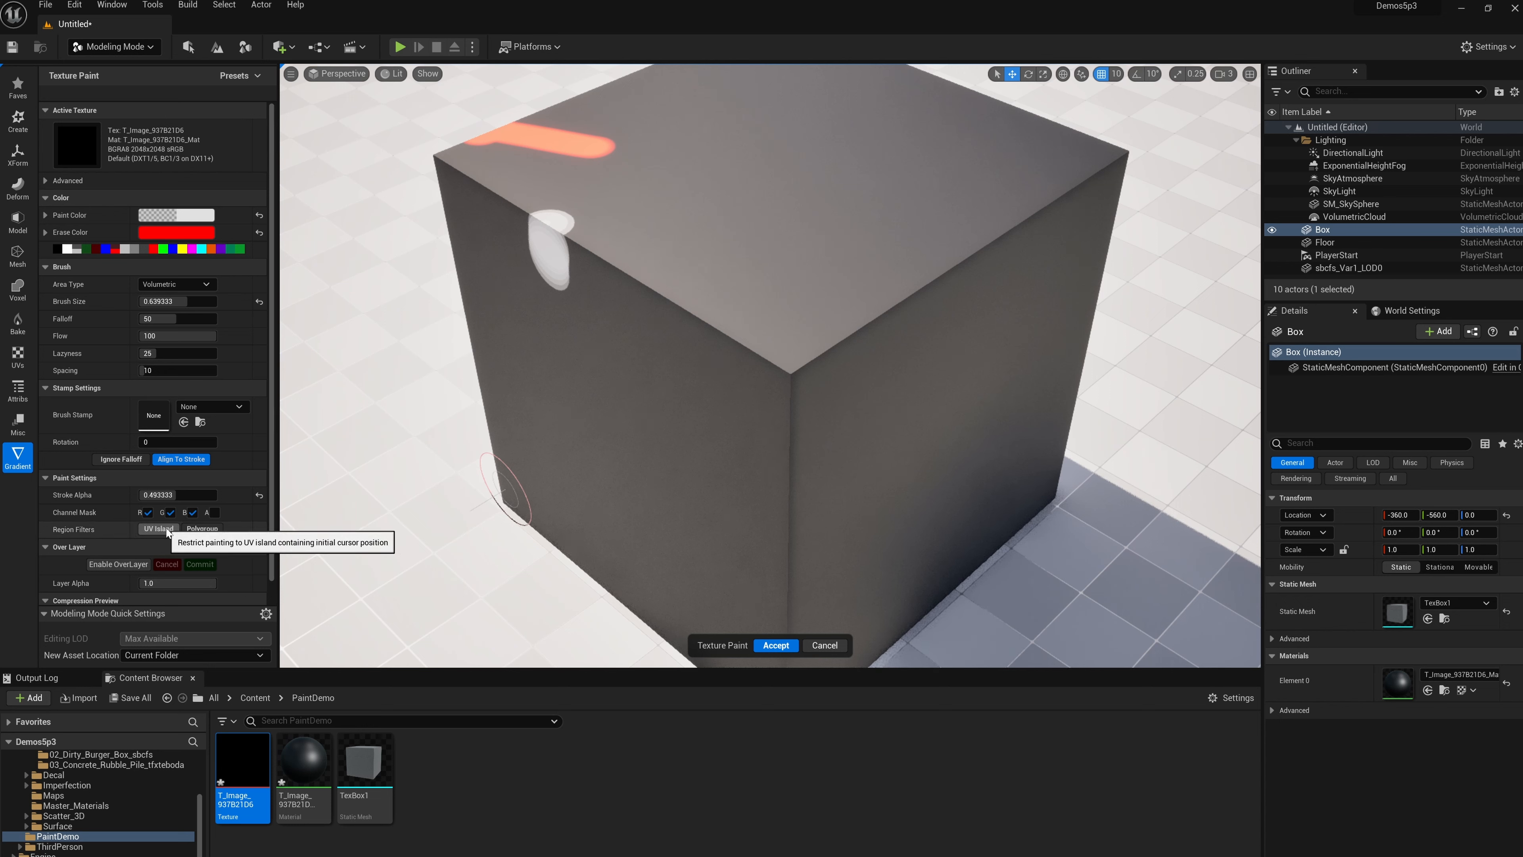
# Step: Enable the UV Island region filter and try painting next to the box's upper edge, undoing the paint
pyautogui.click(160, 529)
pyautogui.click(674, 327)
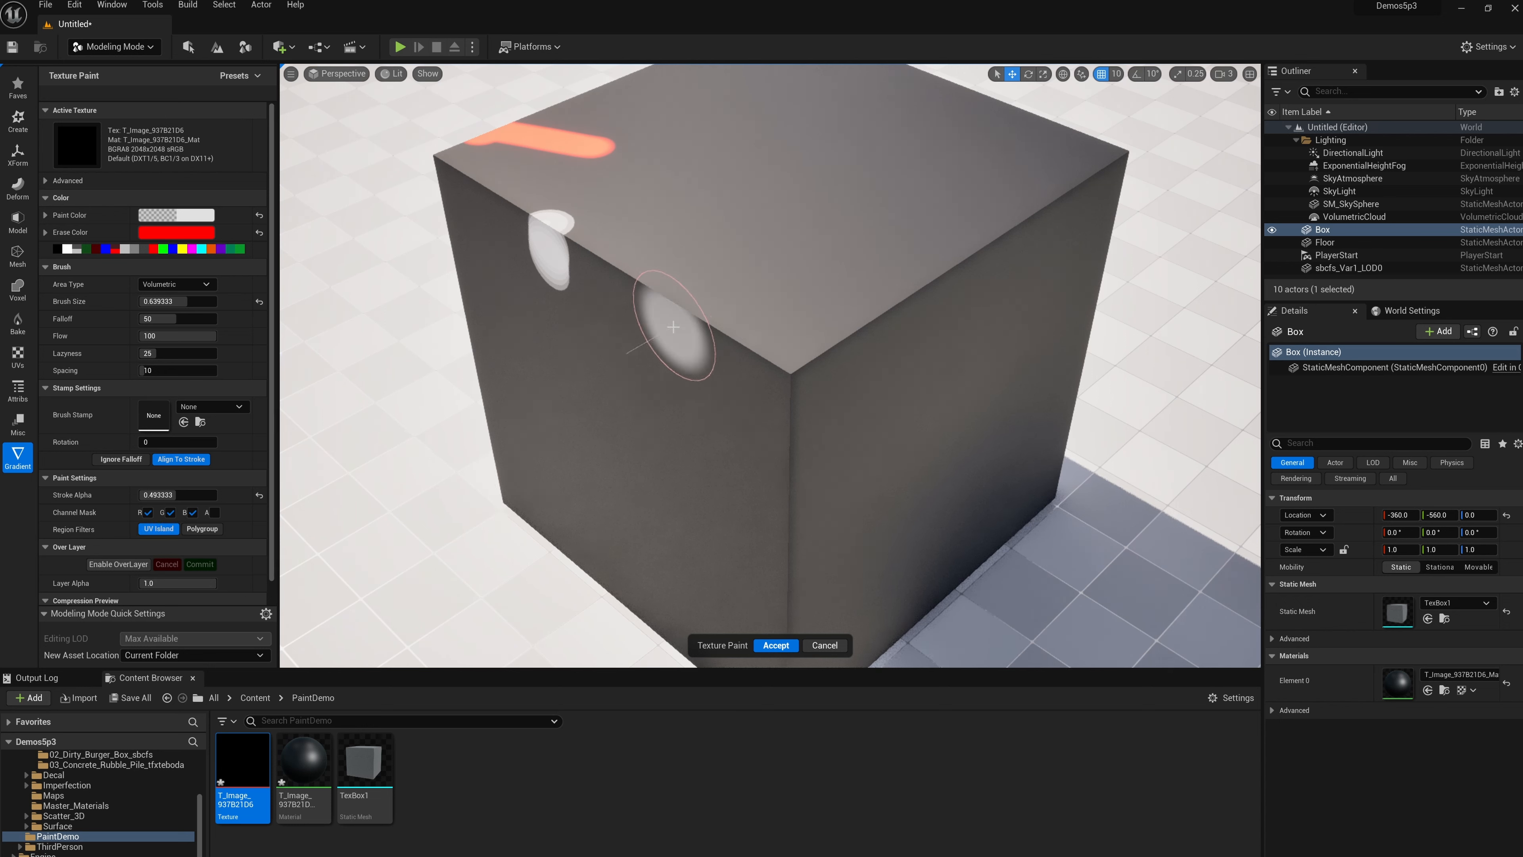
pyautogui.moveTo(684, 414)
pyautogui.mouseDown()
pyautogui.moveTo(698, 369)
pyautogui.moveTo(774, 384)
pyautogui.moveTo(719, 408)
pyautogui.moveTo(721, 360)
pyautogui.moveTo(680, 439)
pyautogui.mouseUp()
pyautogui.hotkey('ctrl', 'z')
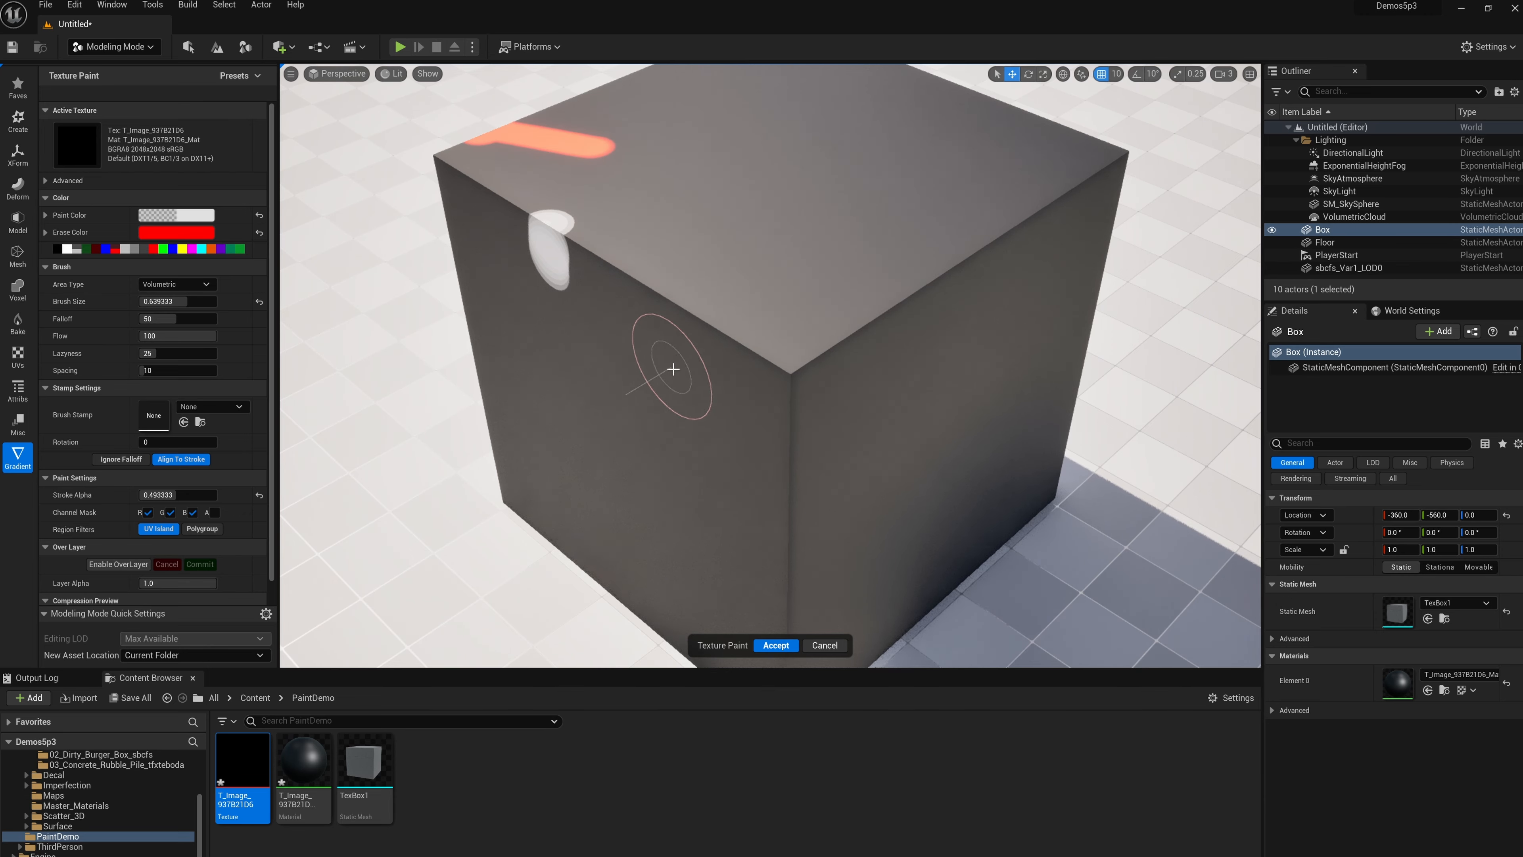
# Step: Restrict painting to the Polygroup instead of the UV Island, fill the face's upper corner polygroup with white, and accept the paint
pyautogui.keyDown('alt'); pyautogui.moveTo(673, 371); pyautogui.dragTo(602, 440); pyautogui.keyUp('alt')
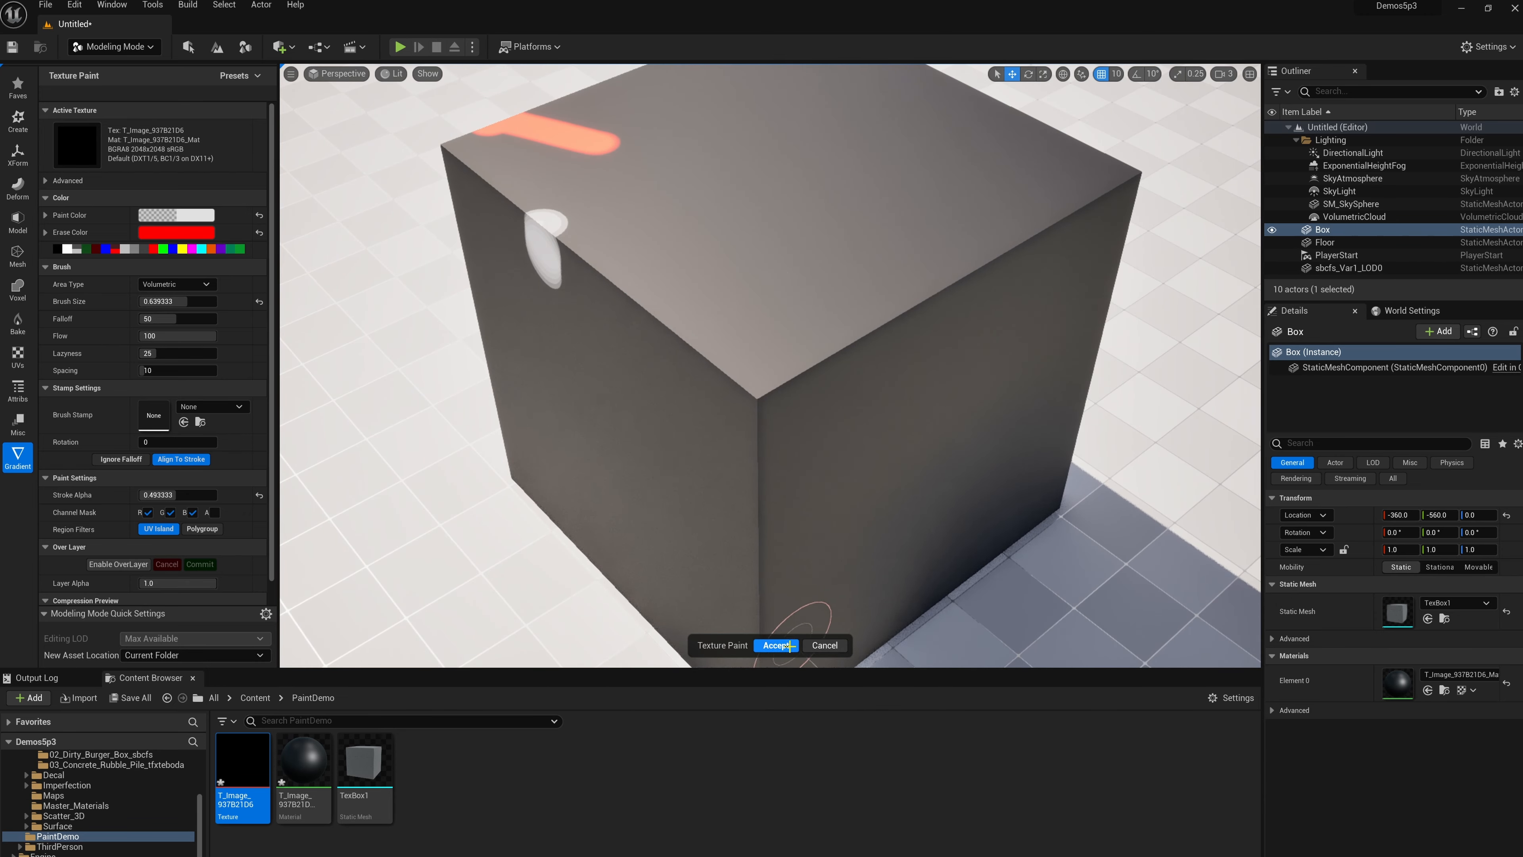
pyautogui.keyDown('alt'); pyautogui.moveTo(758, 283); pyautogui.dragTo(766, 296); pyautogui.keyUp('alt')
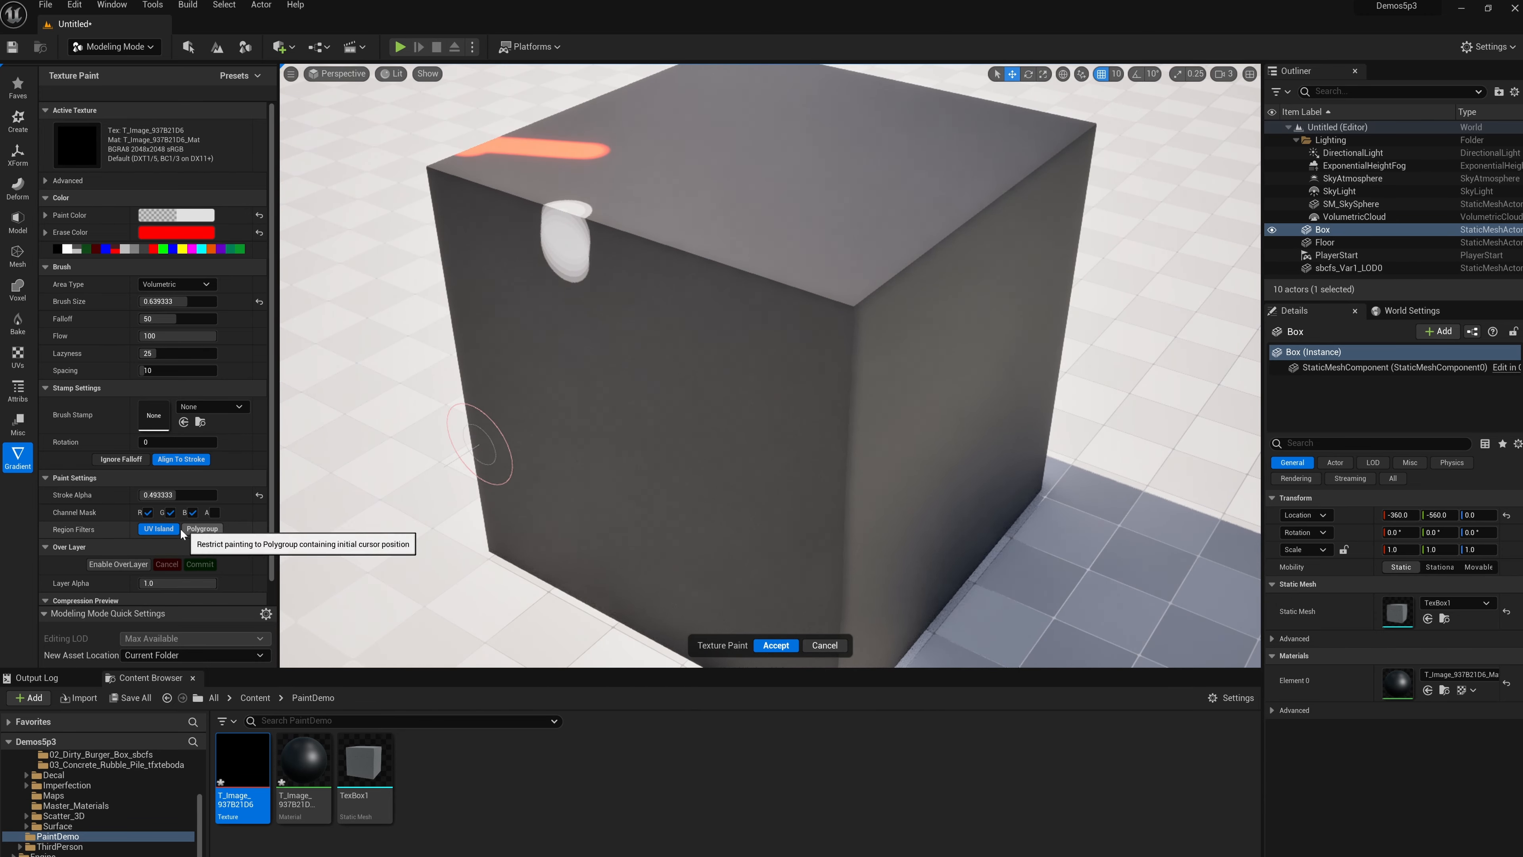
pyautogui.click(202, 529)
pyautogui.moveTo(694, 415)
pyautogui.mouseDown()
pyautogui.moveTo(622, 340)
pyautogui.moveTo(651, 278)
pyautogui.moveTo(827, 312)
pyautogui.moveTo(654, 456)
pyautogui.moveTo(806, 494)
pyautogui.moveTo(697, 401)
pyautogui.moveTo(776, 511)
pyautogui.moveTo(857, 420)
pyautogui.mouseUp()
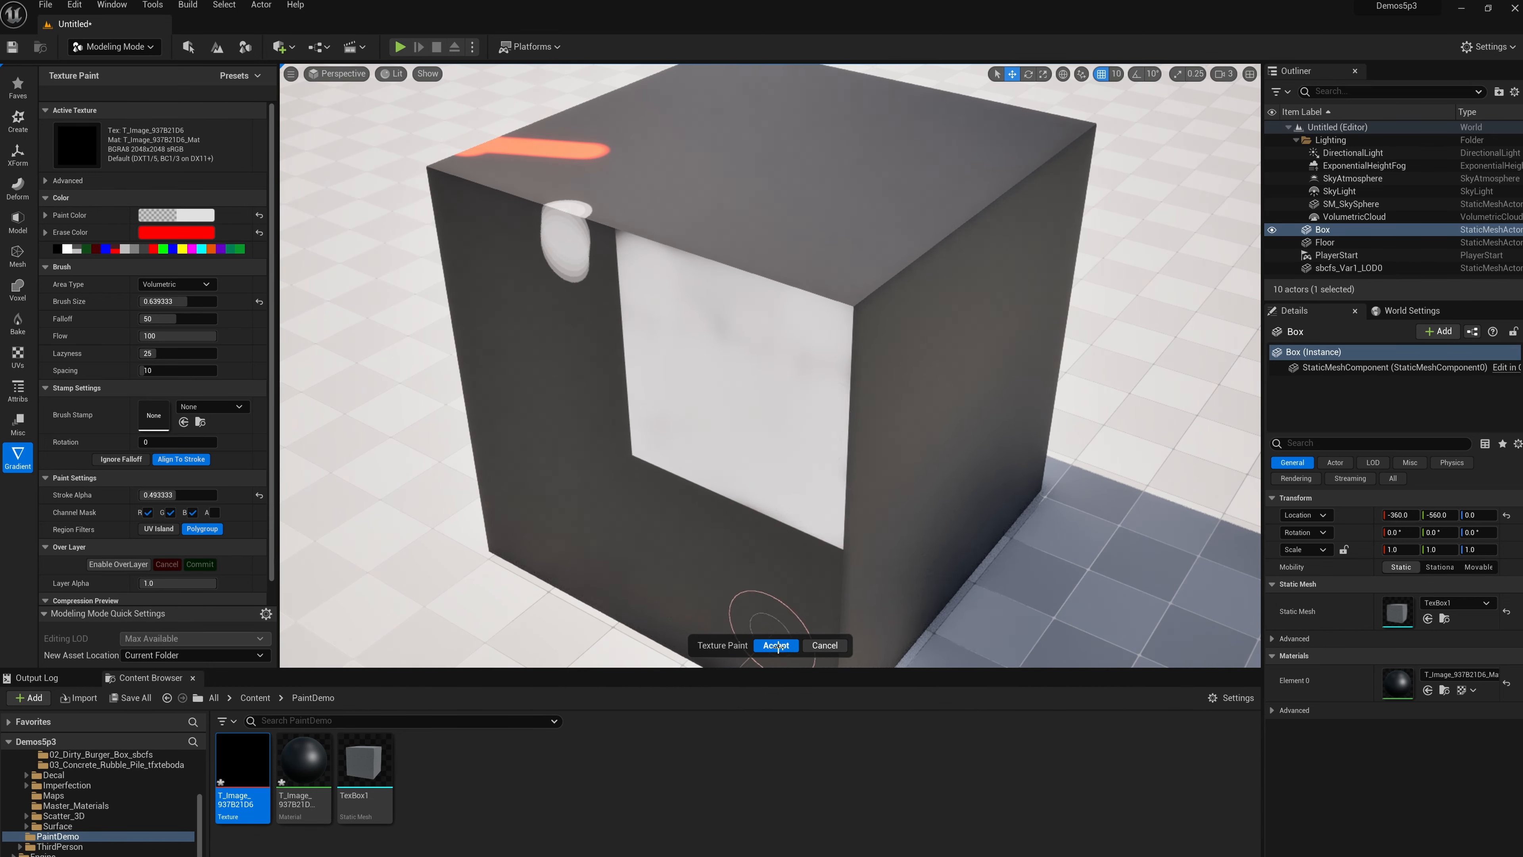
pyautogui.click(779, 645)
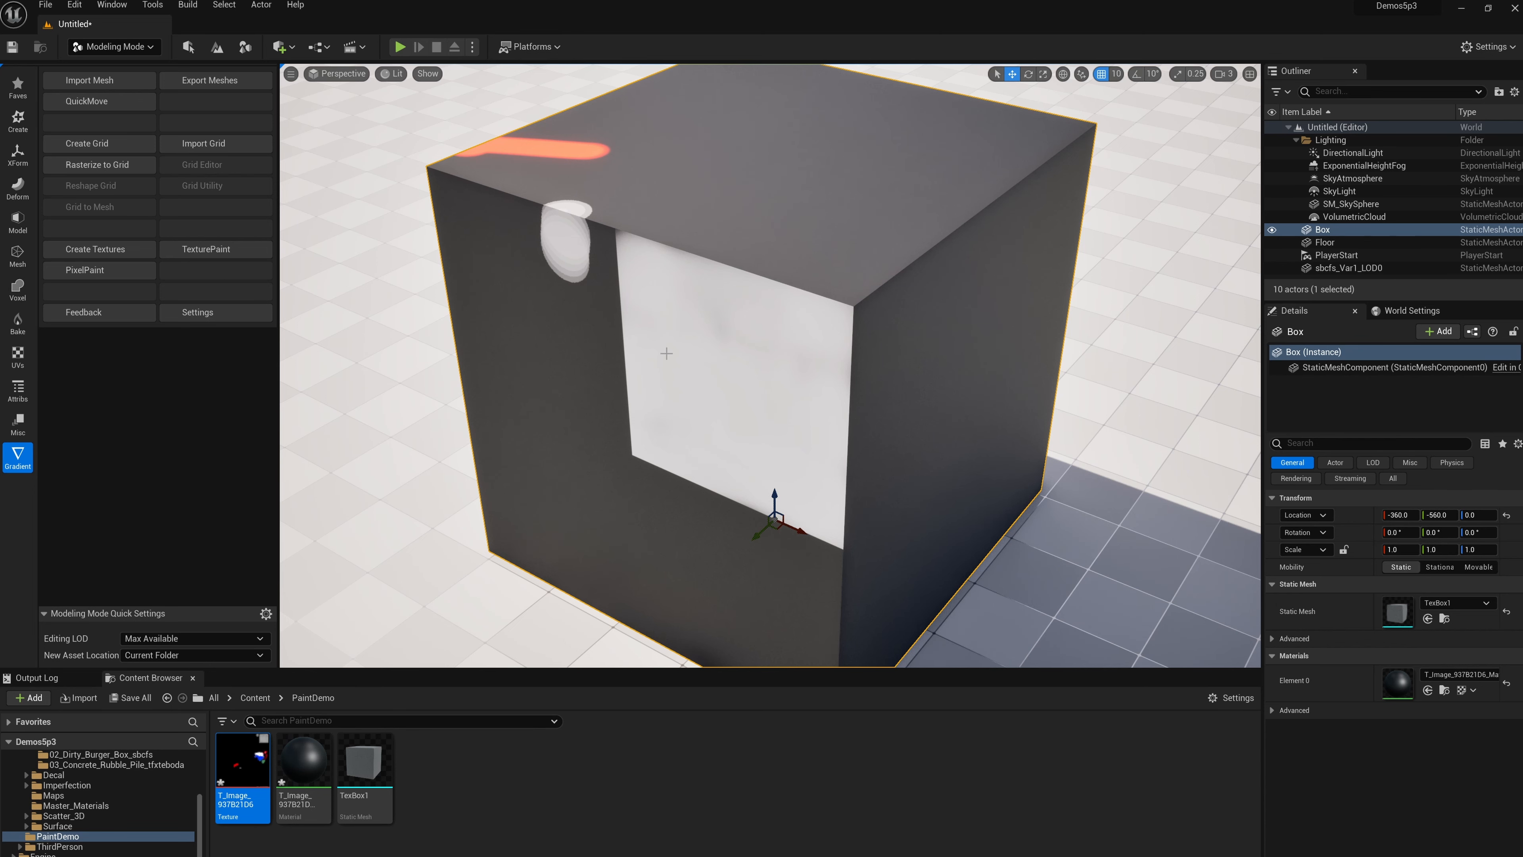
# Step: Start TexturePaint on the box again and view the white polygroup patch from several angles
pyautogui.click(249, 250)
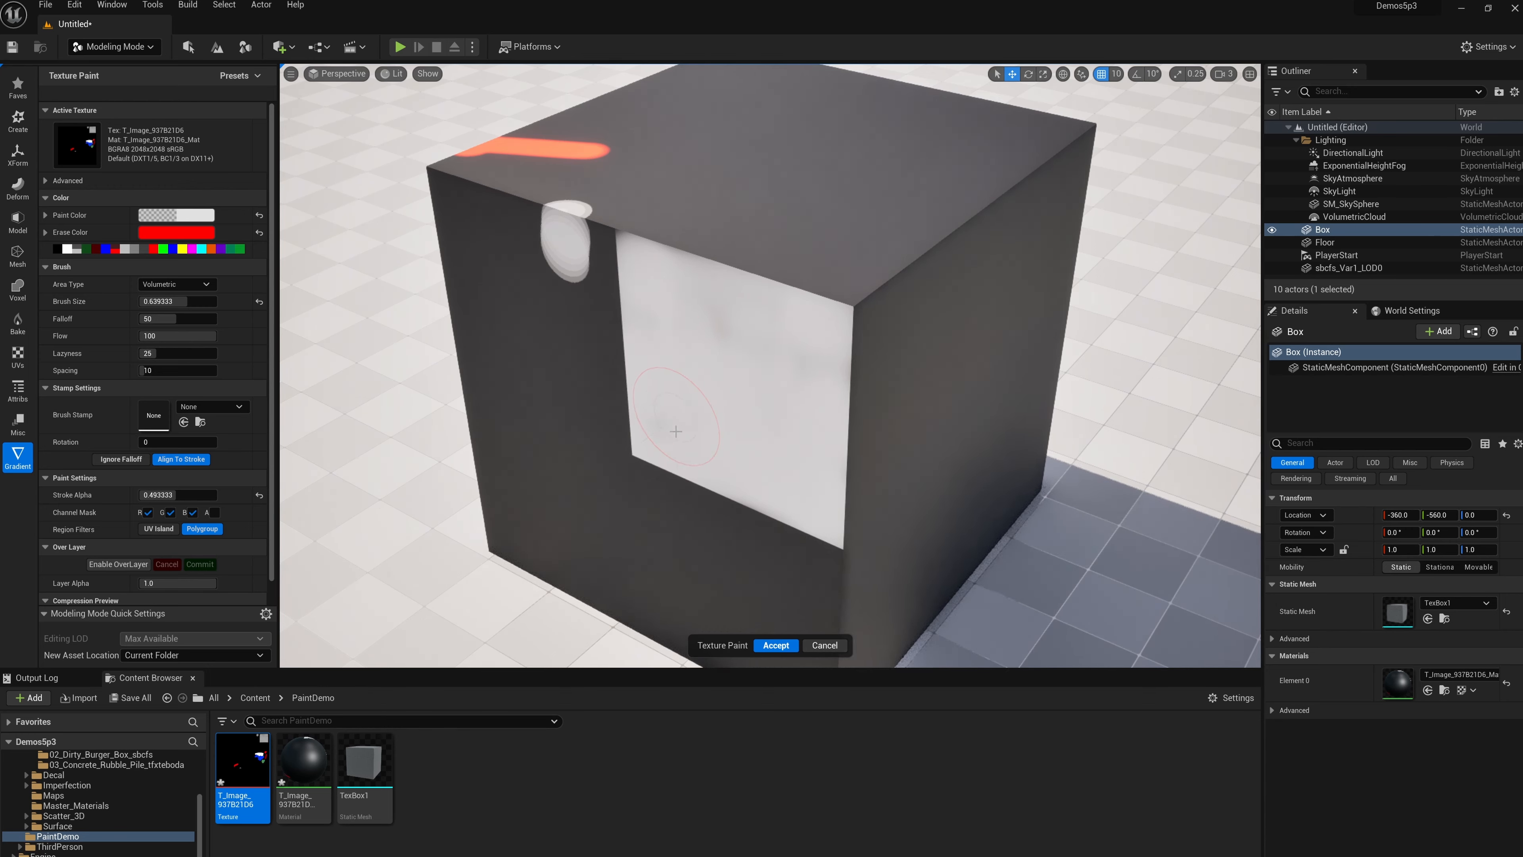
pyautogui.keyDown('alt'); pyautogui.moveTo(643, 220); pyautogui.dragTo(540, 324); pyautogui.keyUp('alt')
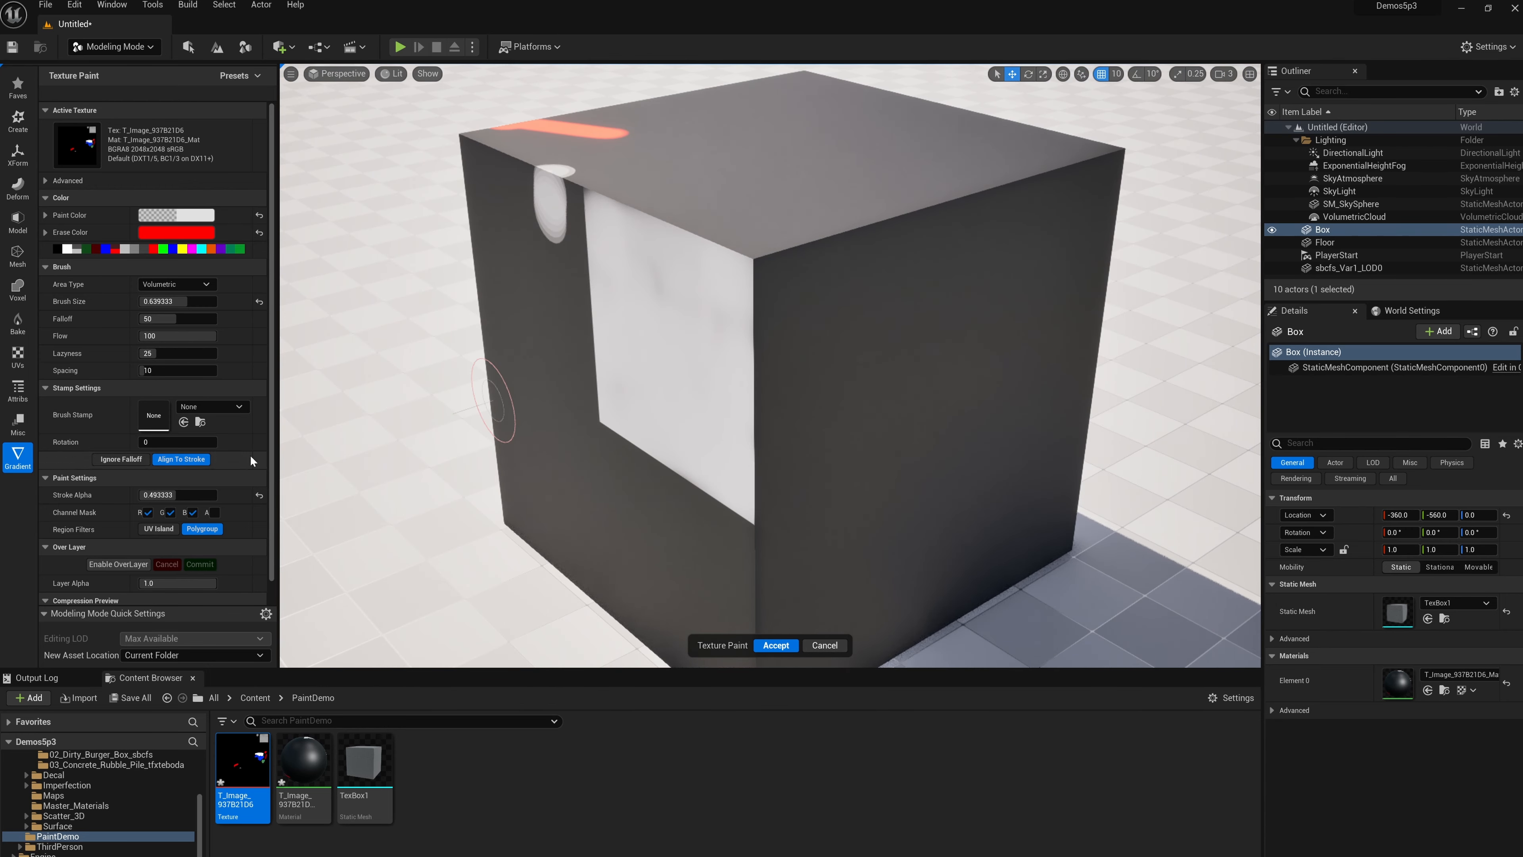
pyautogui.keyDown('alt'); pyautogui.moveTo(594, 366); pyautogui.dragTo(635, 232); pyautogui.keyUp('alt')
pyautogui.keyDown('alt'); pyautogui.moveTo(675, 380); pyautogui.dragTo(755, 309); pyautogui.keyUp('alt')
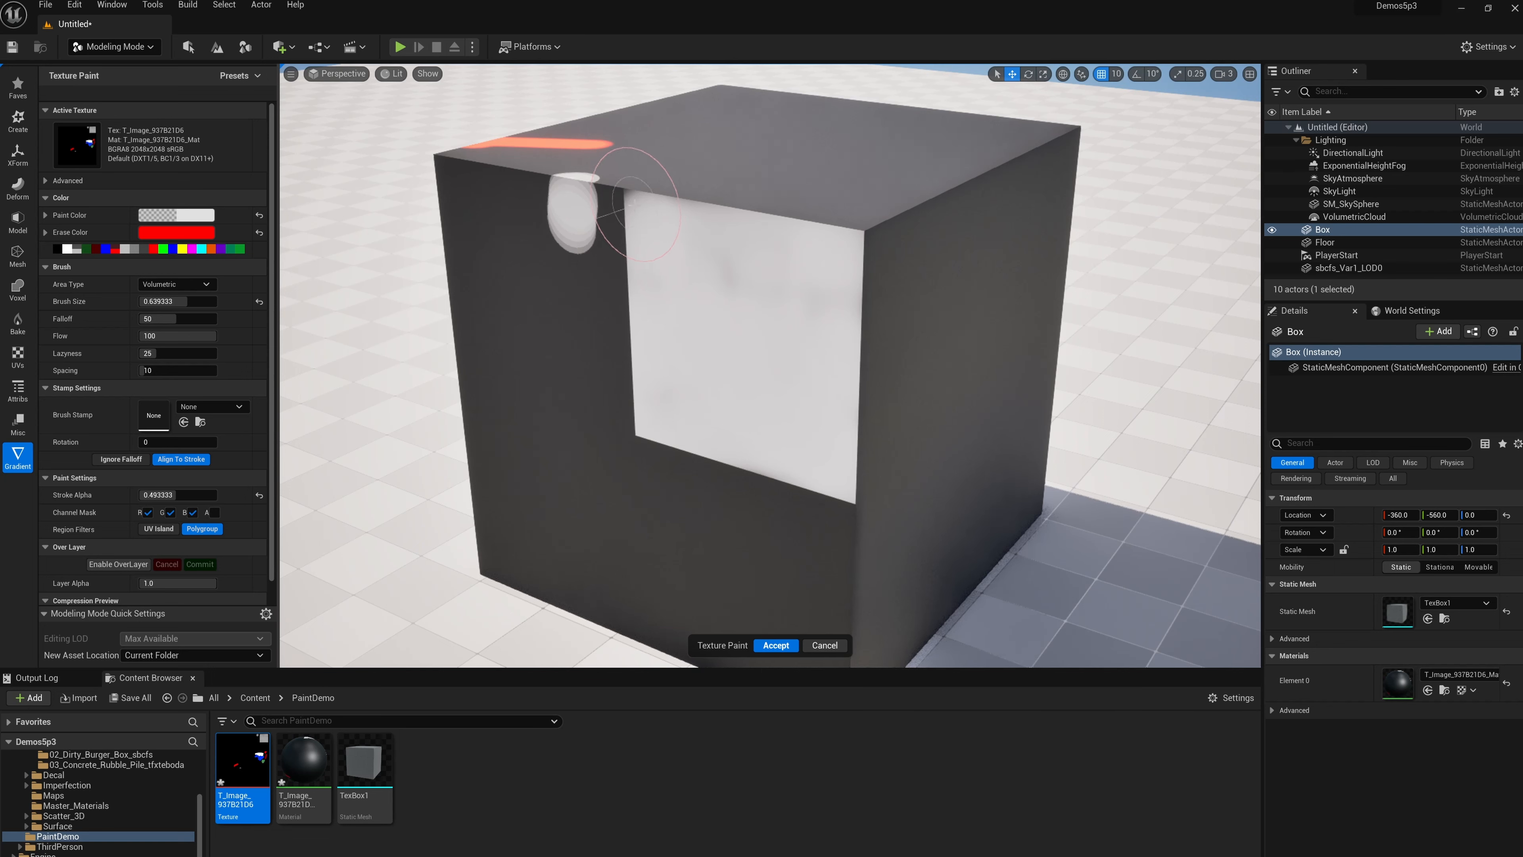
pyautogui.keyDown('alt'); pyautogui.moveTo(822, 454); pyautogui.dragTo(493, 428); pyautogui.keyUp('alt')
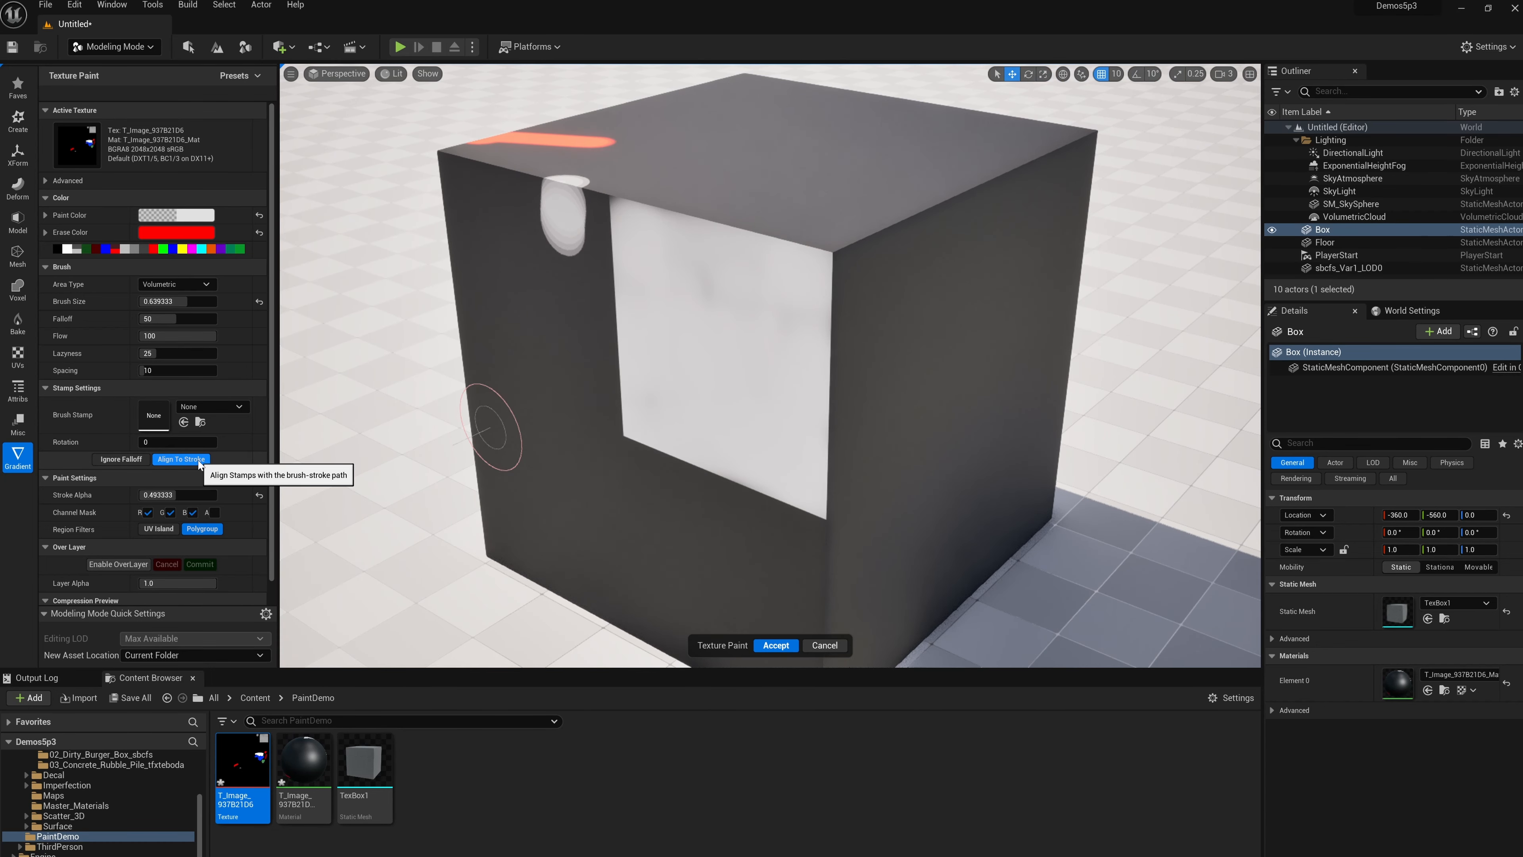
# Step: Switch Align To Stroke off and on again, and turn off the Polygroup region filter
pyautogui.click(181, 459)
pyautogui.keyDown('alt'); pyautogui.moveTo(656, 466); pyautogui.dragTo(713, 433); pyautogui.keyUp('alt')
pyautogui.scroll(-1, 238, 522)
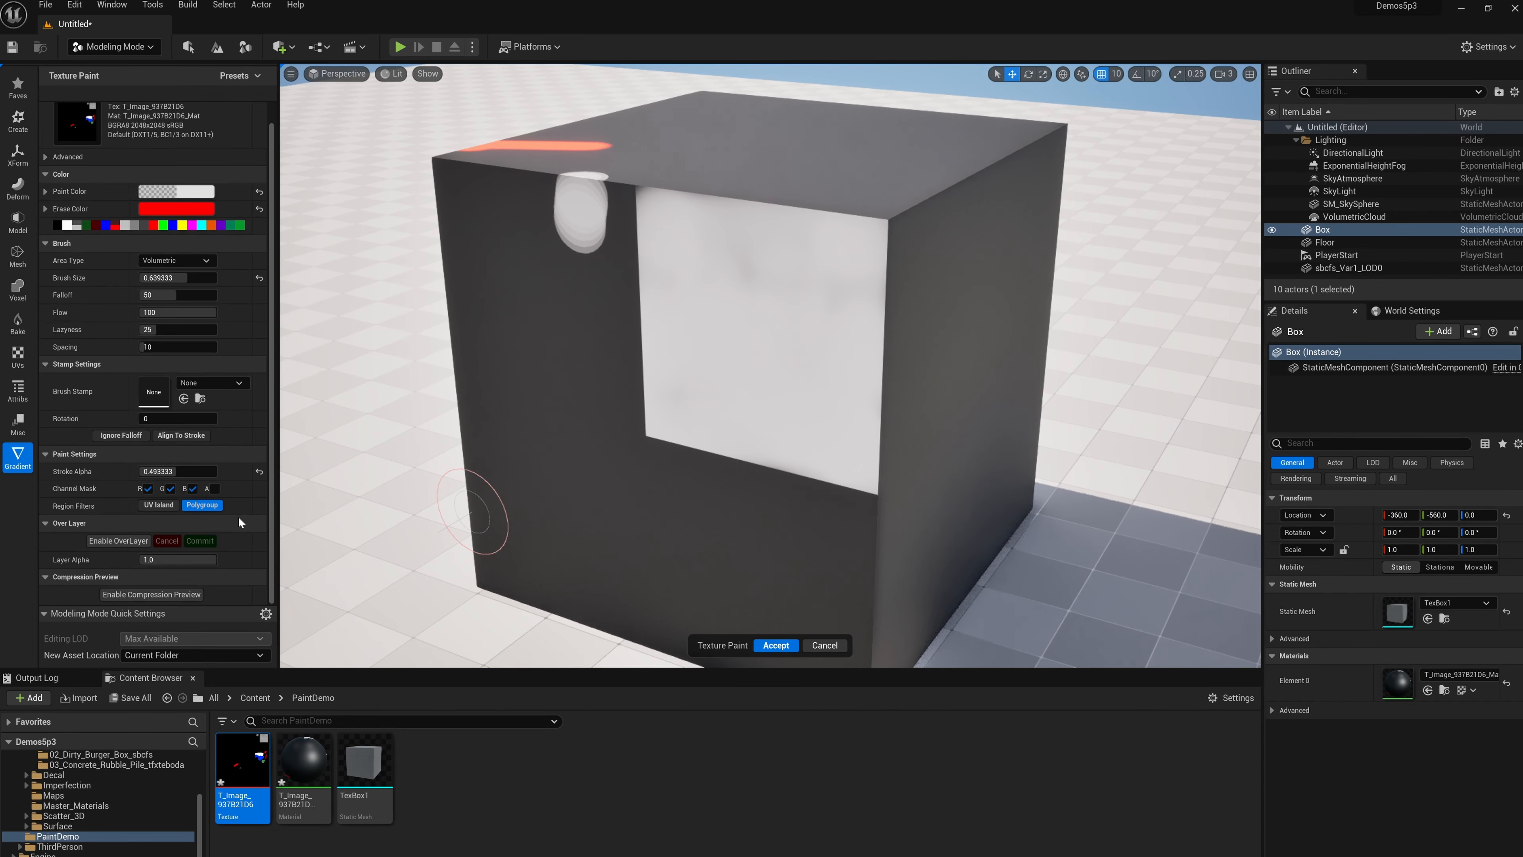
pyautogui.click(191, 437)
pyautogui.click(201, 507)
# Step: Enable the OverLayer, paint a soft white area beside the white patch, and paint over it in red
pyautogui.moveTo(701, 470)
pyautogui.keyDown('alt'); pyautogui.mouseDown()
pyautogui.moveTo(643, 443)
pyautogui.moveTo(573, 531)
pyautogui.mouseUp(); pyautogui.keyUp('alt')
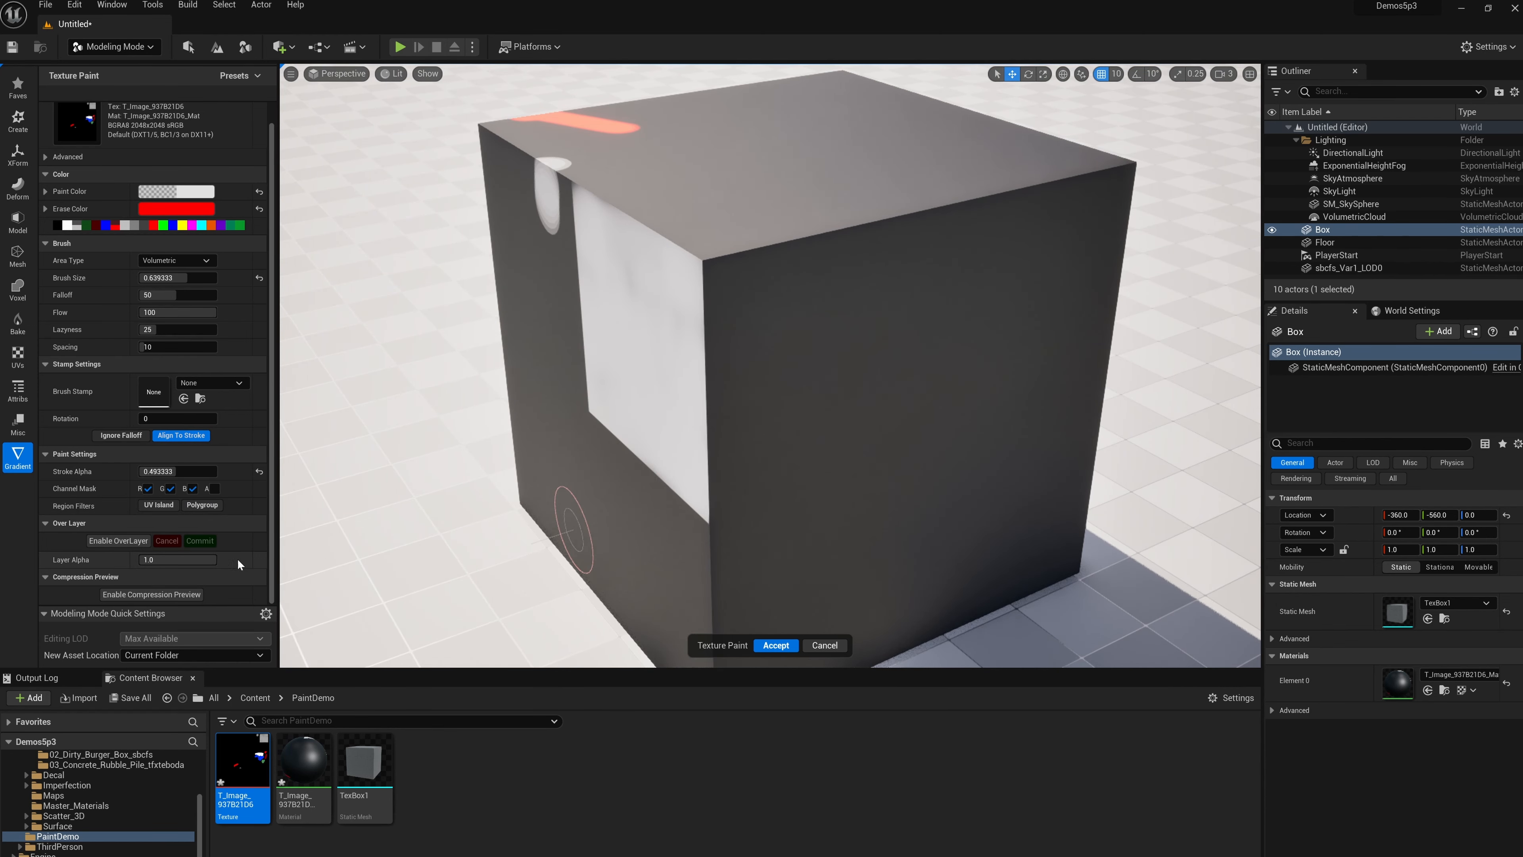
pyautogui.keyDown('alt'); pyautogui.moveTo(712, 475); pyautogui.dragTo(539, 523); pyautogui.keyUp('alt')
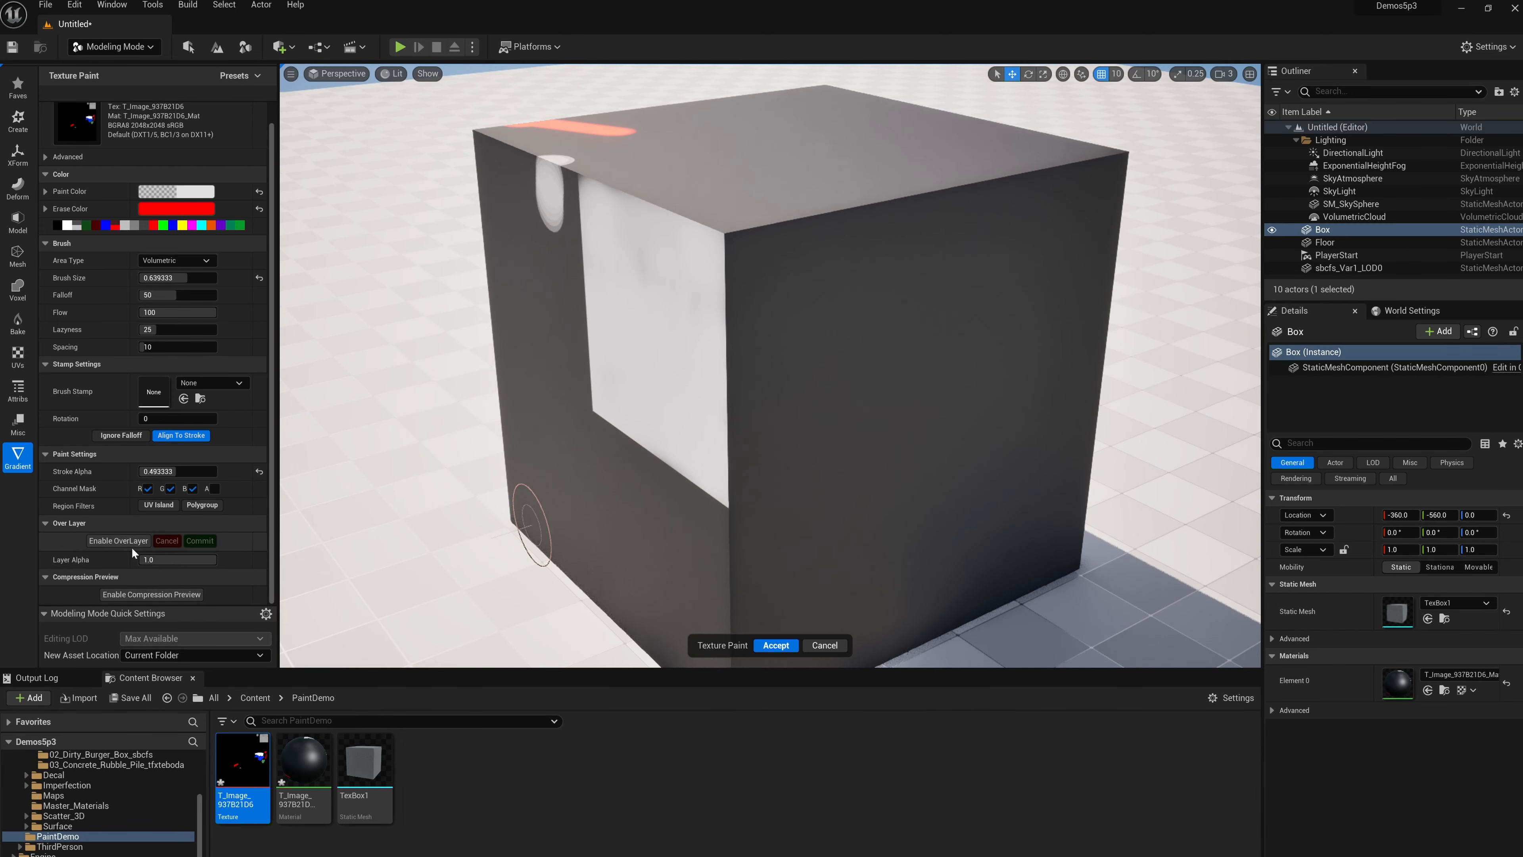
pyautogui.keyDown('alt'); pyautogui.moveTo(758, 463); pyautogui.dragTo(744, 471); pyautogui.keyUp('alt')
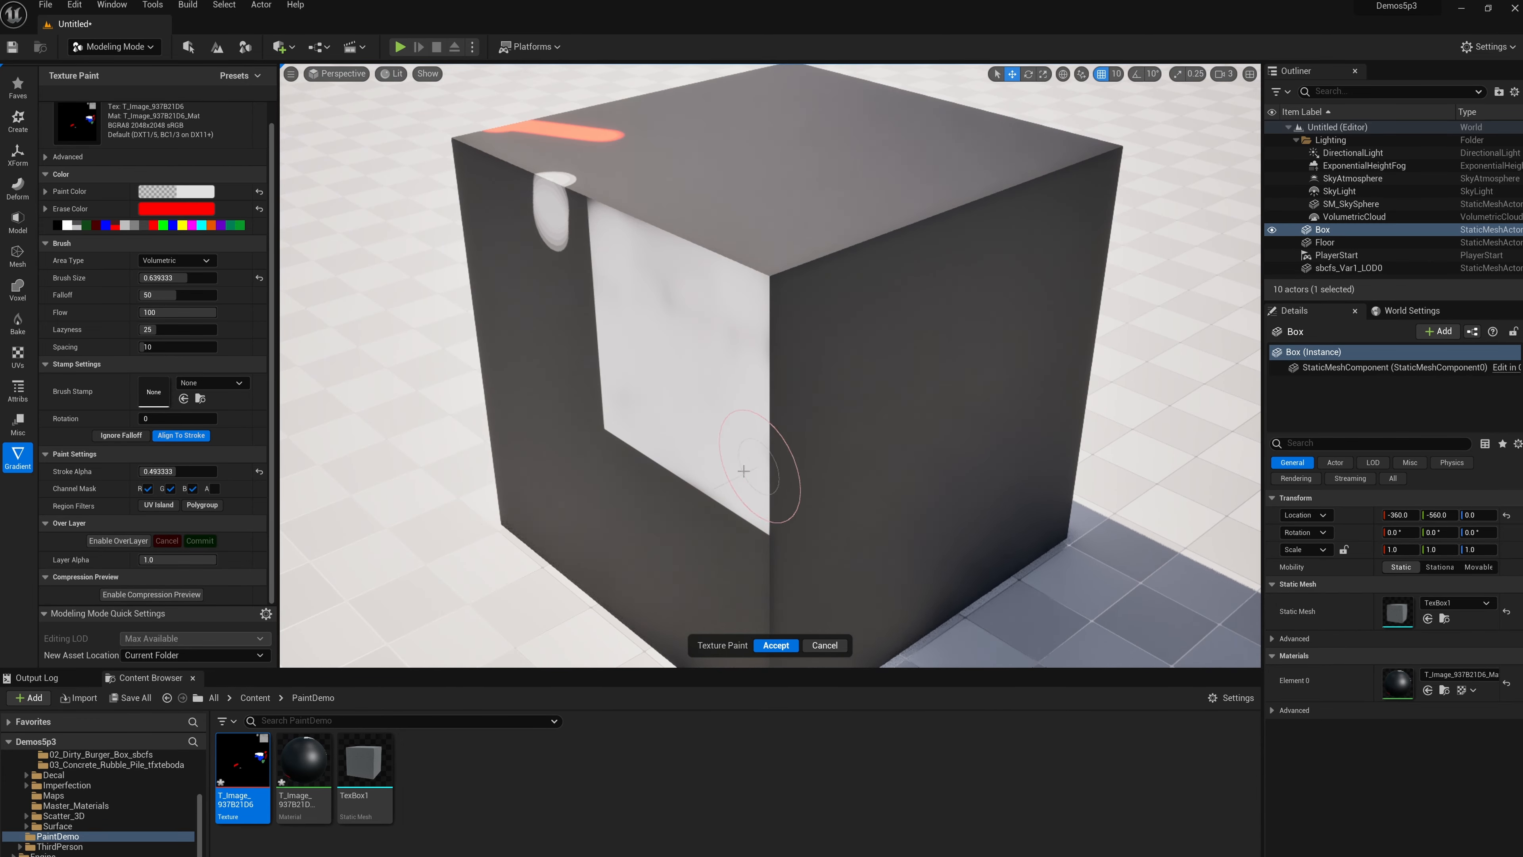
pyautogui.moveTo(563, 452)
pyautogui.keyDown('alt'); pyautogui.mouseDown()
pyautogui.moveTo(587, 394)
pyautogui.moveTo(578, 323)
pyautogui.moveTo(554, 367)
pyautogui.moveTo(564, 441)
pyautogui.mouseUp(); pyautogui.keyUp('alt')
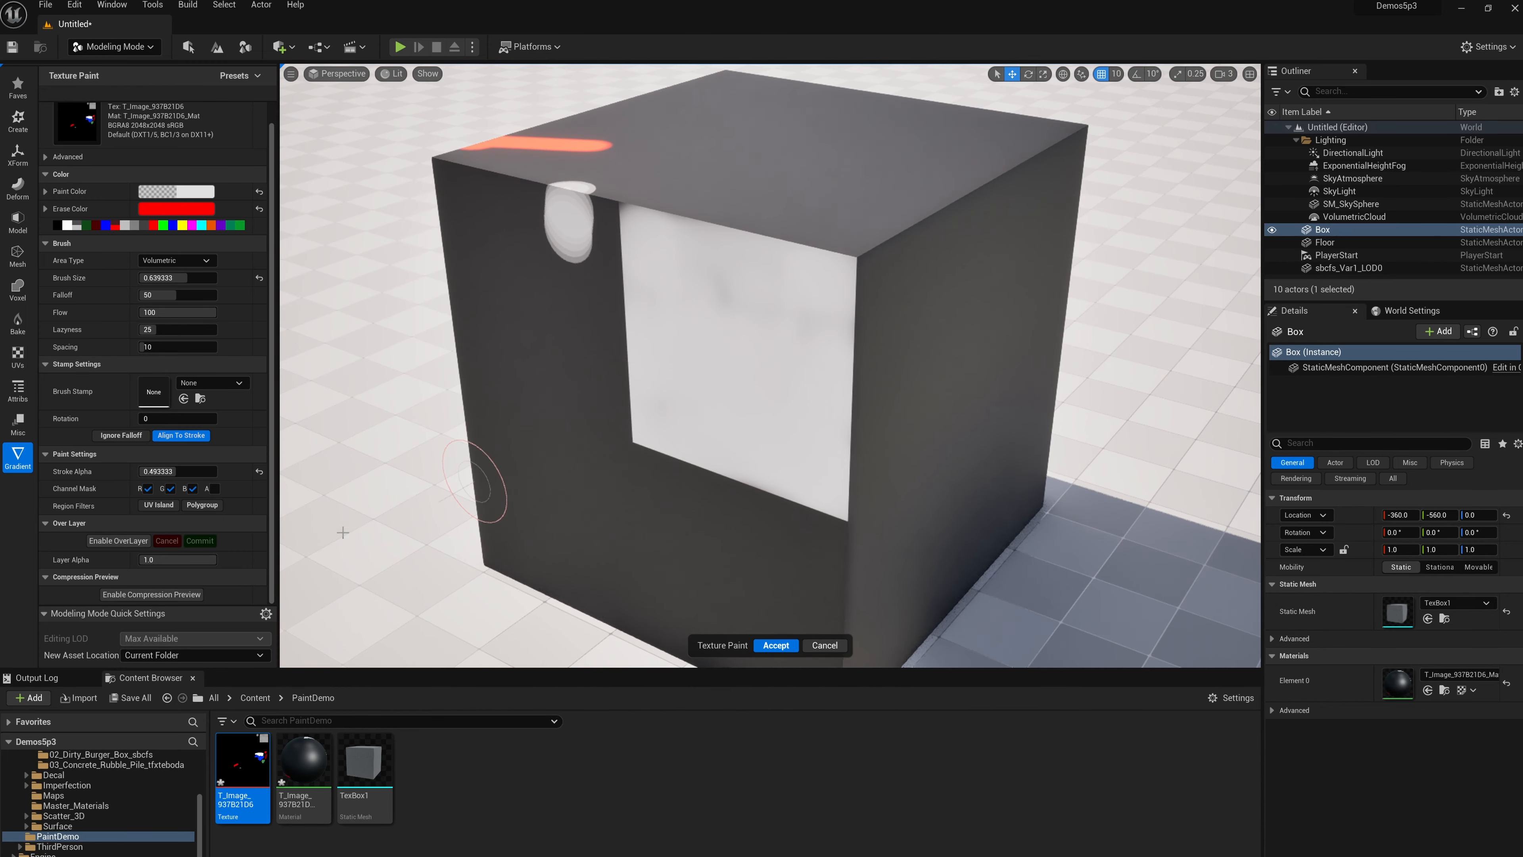
pyautogui.click(120, 541)
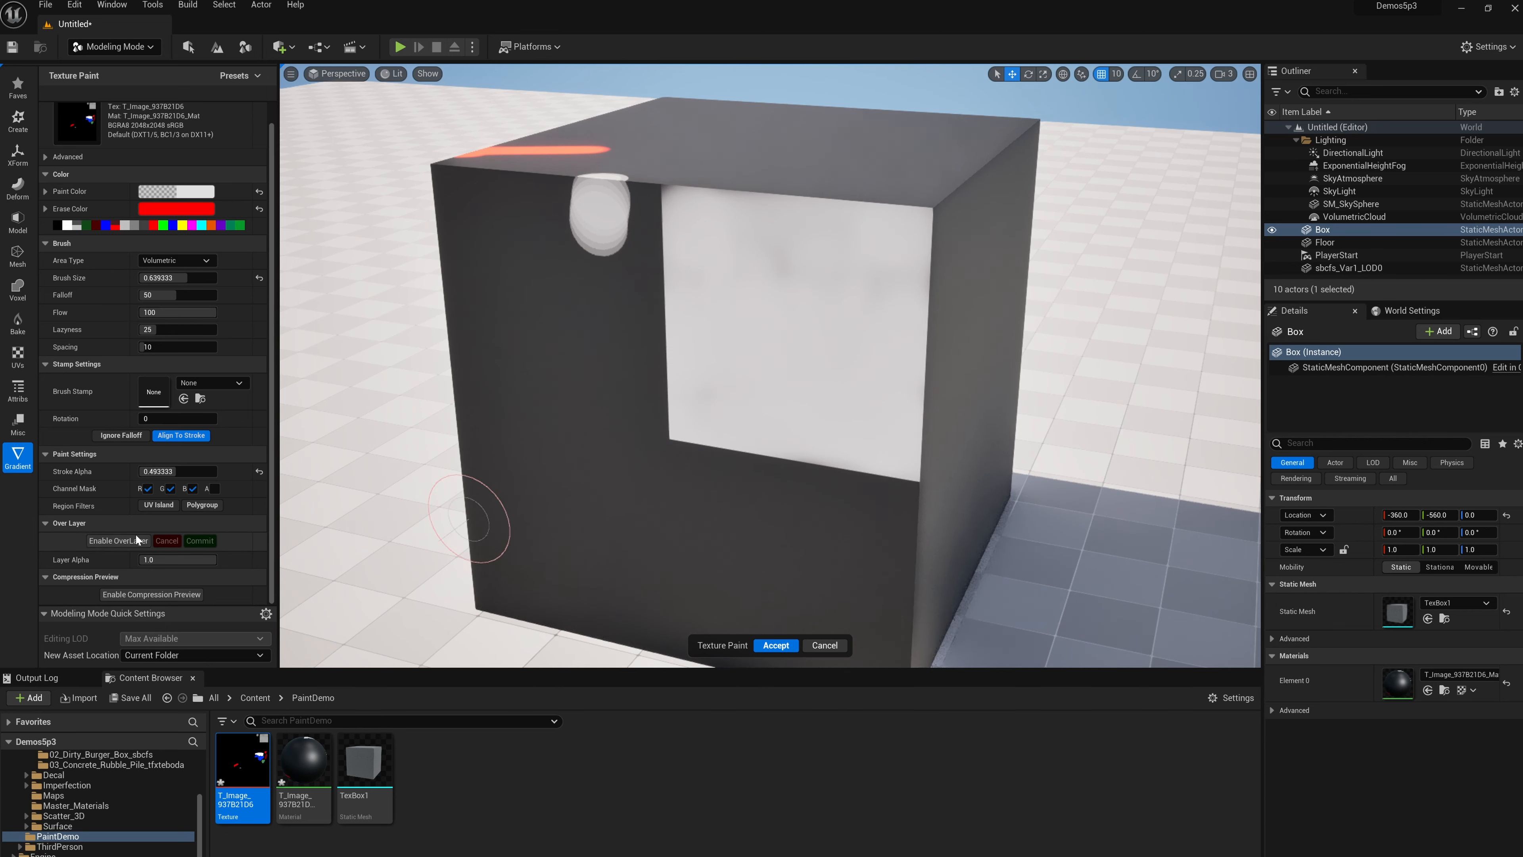
pyautogui.moveTo(577, 405)
pyautogui.mouseDown()
pyautogui.moveTo(544, 453)
pyautogui.moveTo(630, 374)
pyautogui.moveTo(685, 433)
pyautogui.mouseUp()
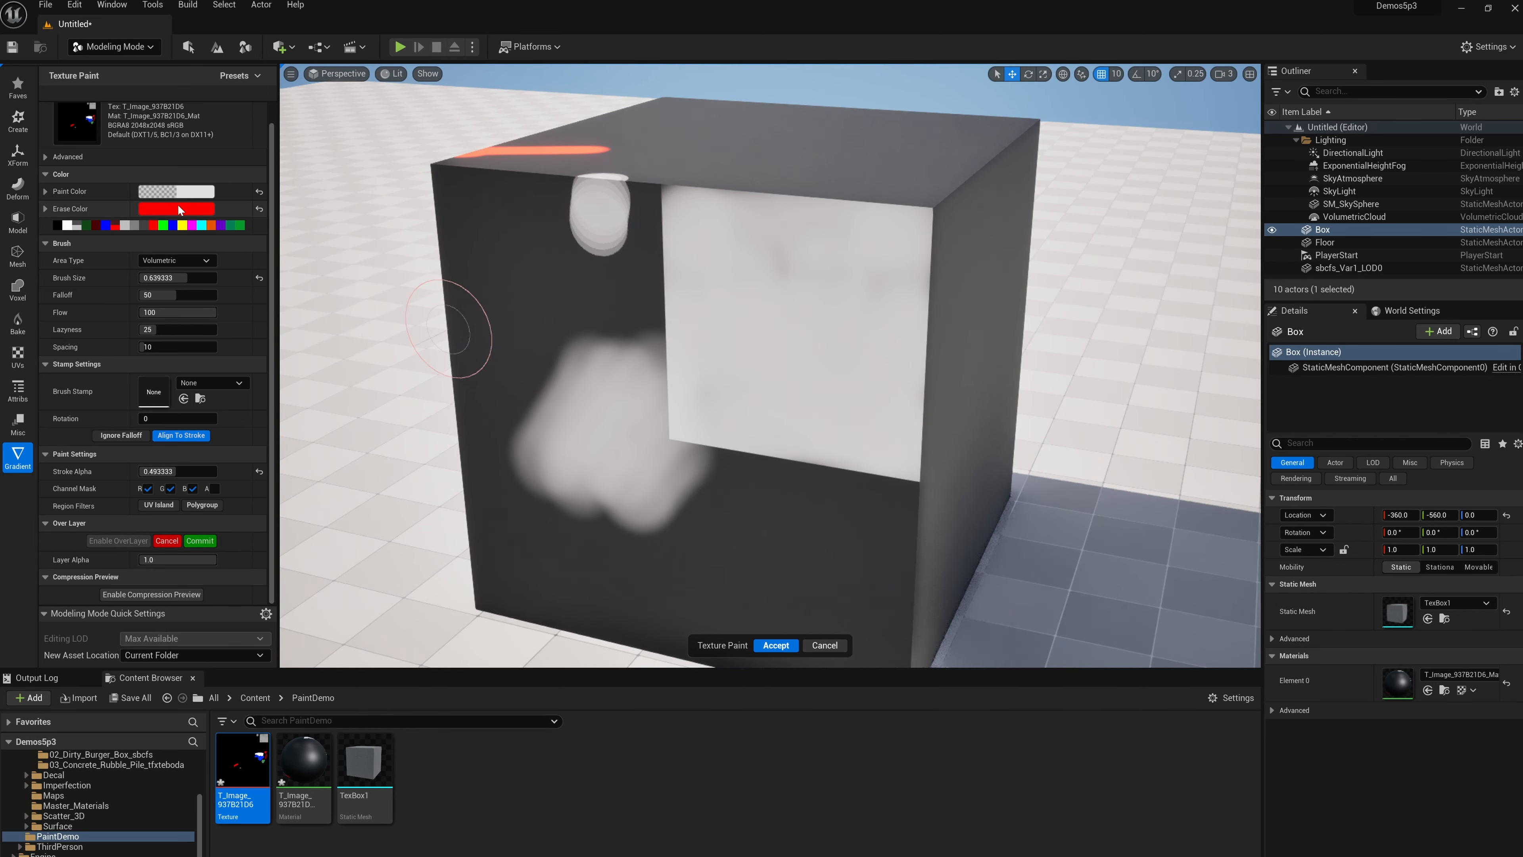
pyautogui.click(153, 225)
pyautogui.moveTo(540, 444)
pyautogui.mouseDown()
pyautogui.moveTo(624, 390)
pyautogui.moveTo(607, 475)
pyautogui.moveTo(570, 420)
pyautogui.moveTo(785, 480)
pyautogui.moveTo(621, 436)
pyautogui.moveTo(665, 450)
pyautogui.mouseUp()
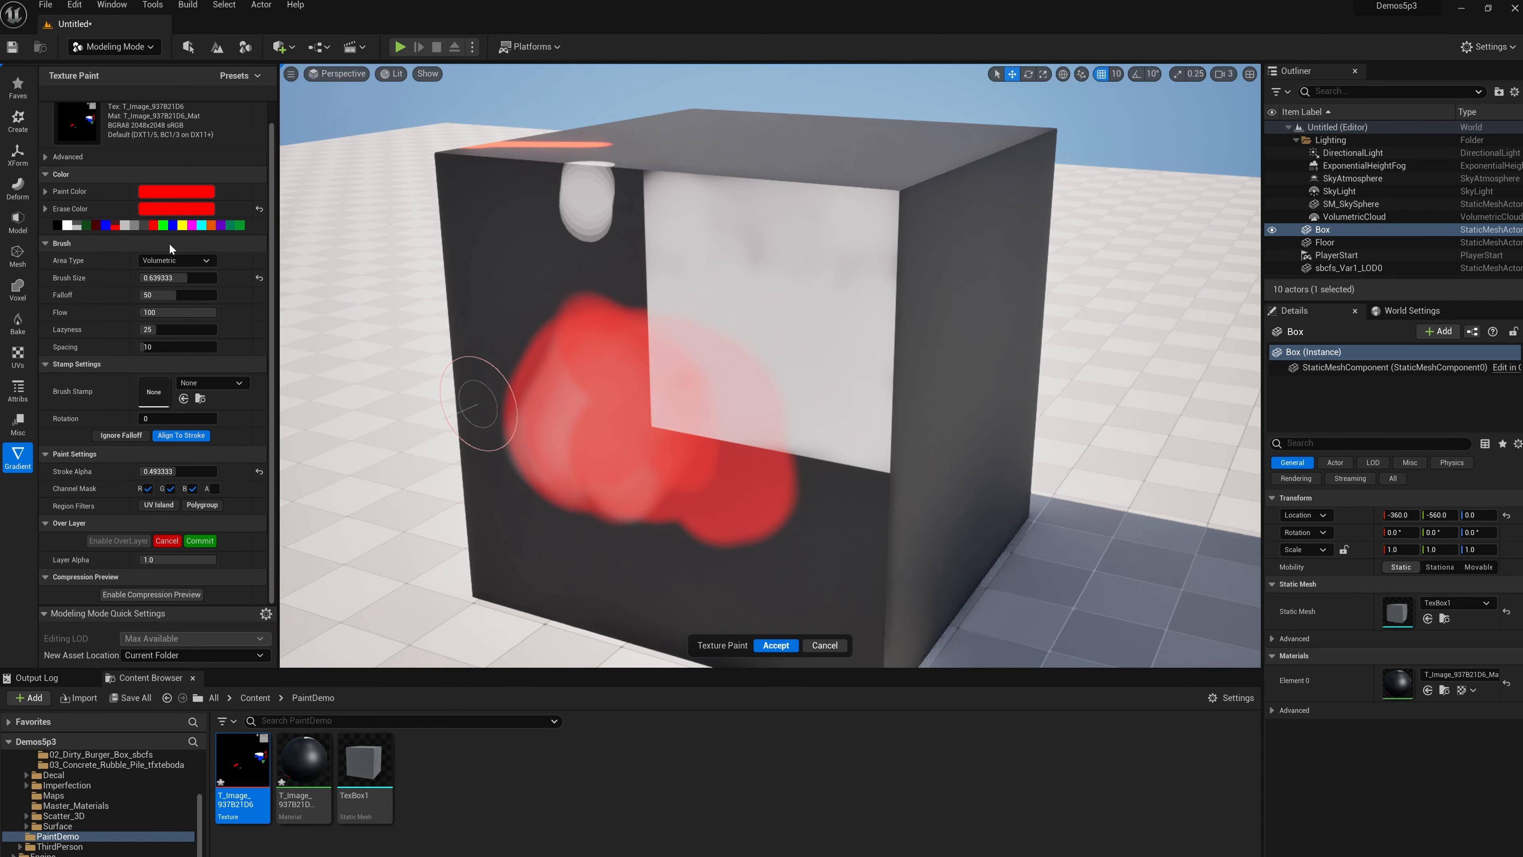
# Step: Set the Stroke Alpha to 1.0, paint opaque red across the dark area and white patch, and discard the OverLayer
pyautogui.moveTo(175, 472); pyautogui.dragTo(220, 472)
pyautogui.moveTo(684, 491)
pyautogui.mouseDown()
pyautogui.moveTo(708, 463)
pyautogui.moveTo(629, 438)
pyautogui.moveTo(579, 360)
pyautogui.moveTo(765, 348)
pyautogui.moveTo(517, 487)
pyautogui.moveTo(725, 323)
pyautogui.moveTo(779, 330)
pyautogui.moveTo(748, 444)
pyautogui.mouseUp()
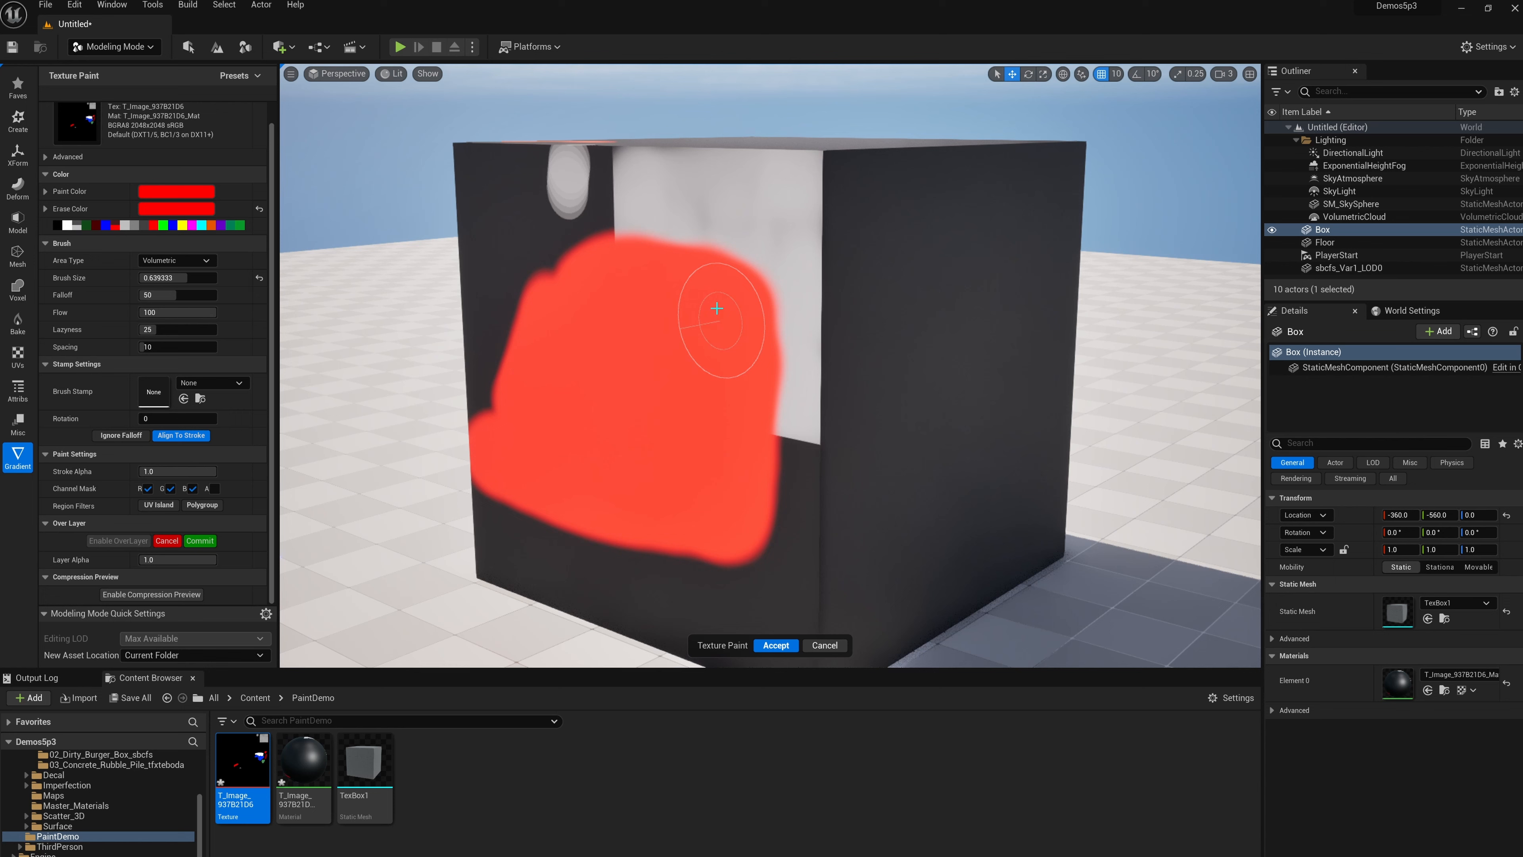
pyautogui.moveTo(714, 306)
pyautogui.mouseDown()
pyautogui.moveTo(729, 360)
pyautogui.moveTo(731, 322)
pyautogui.mouseUp()
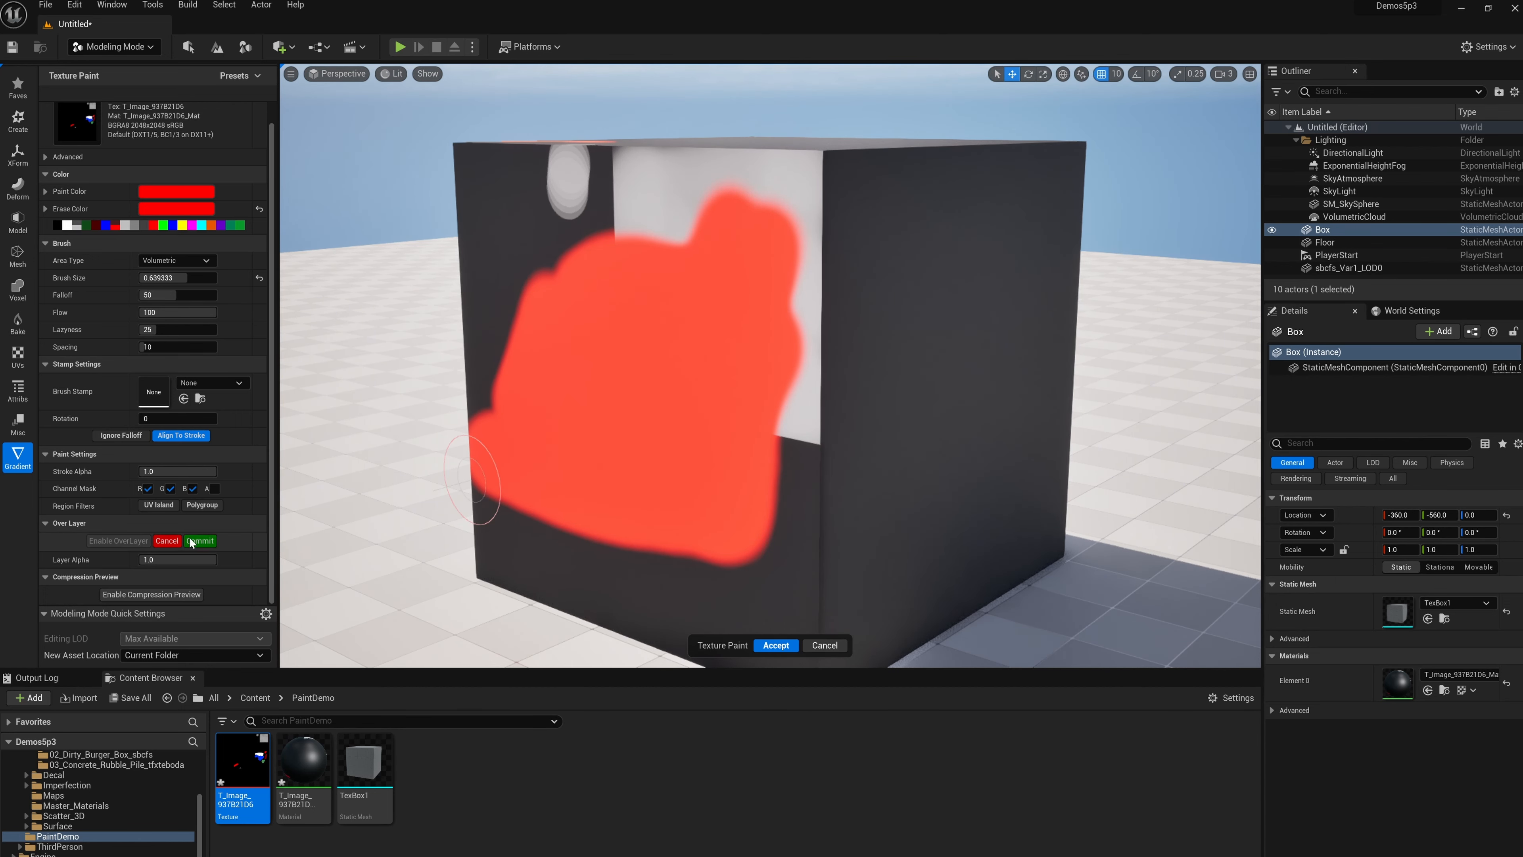
pyautogui.click(165, 540)
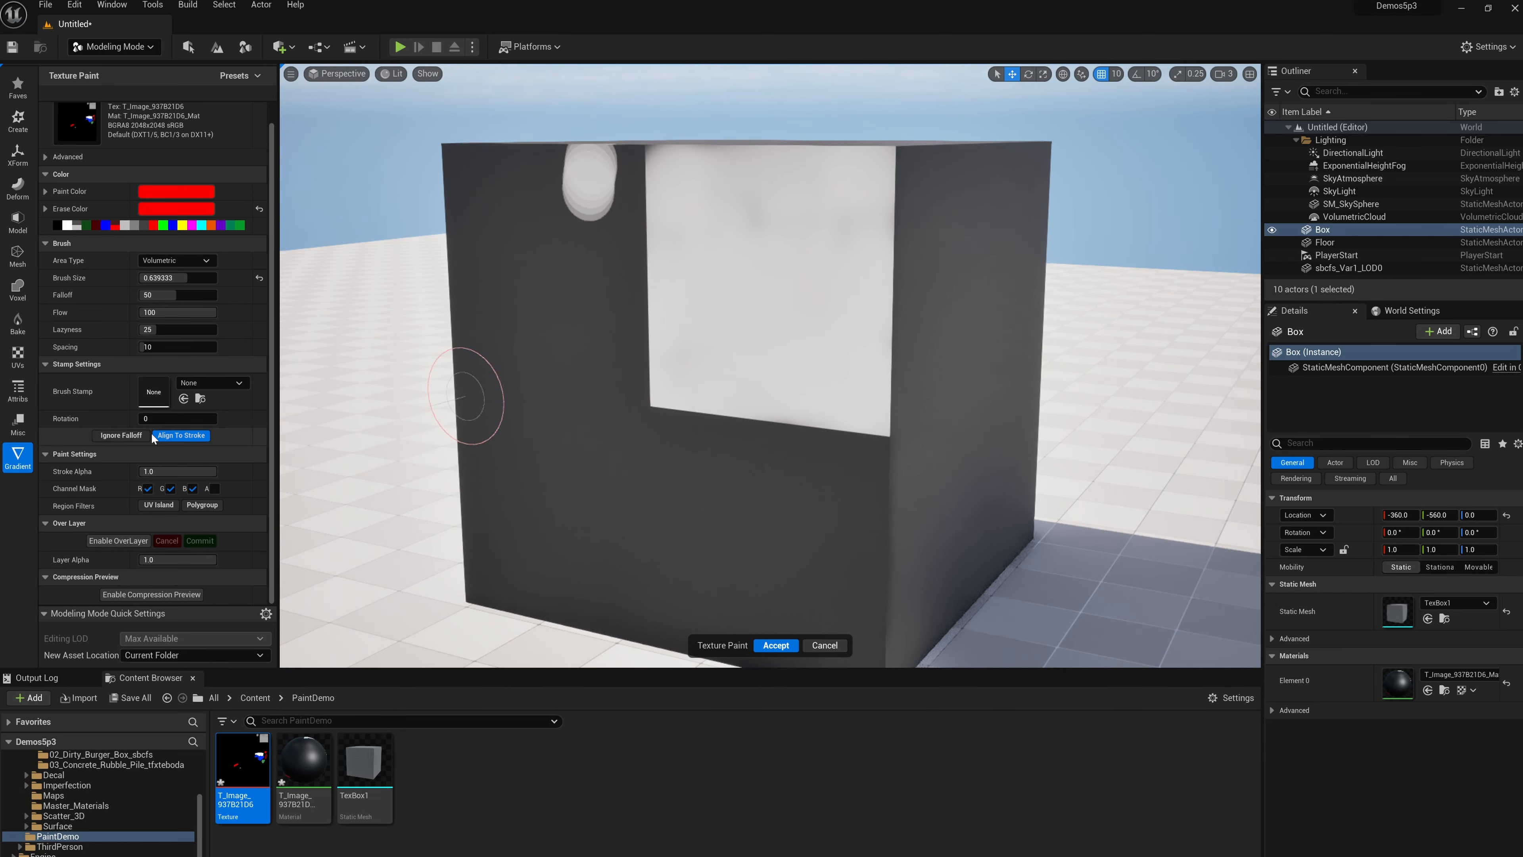
# Step: Set the Stroke Alpha to 0.493333, the paint color to white, and the brush Falloff to 0
pyautogui.moveTo(206, 473); pyautogui.dragTo(177, 473)
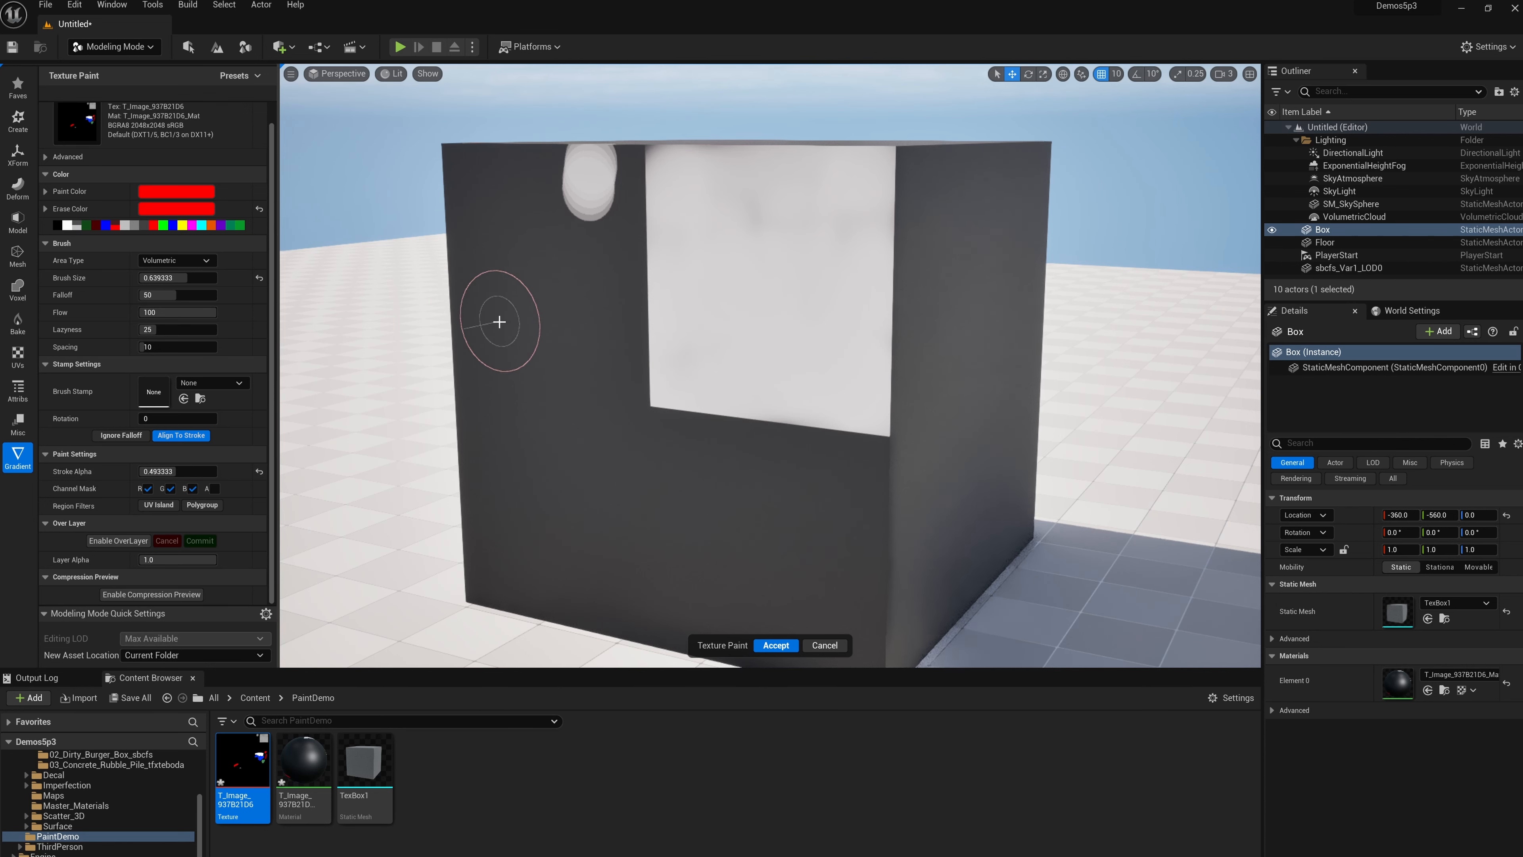
pyautogui.click(67, 226)
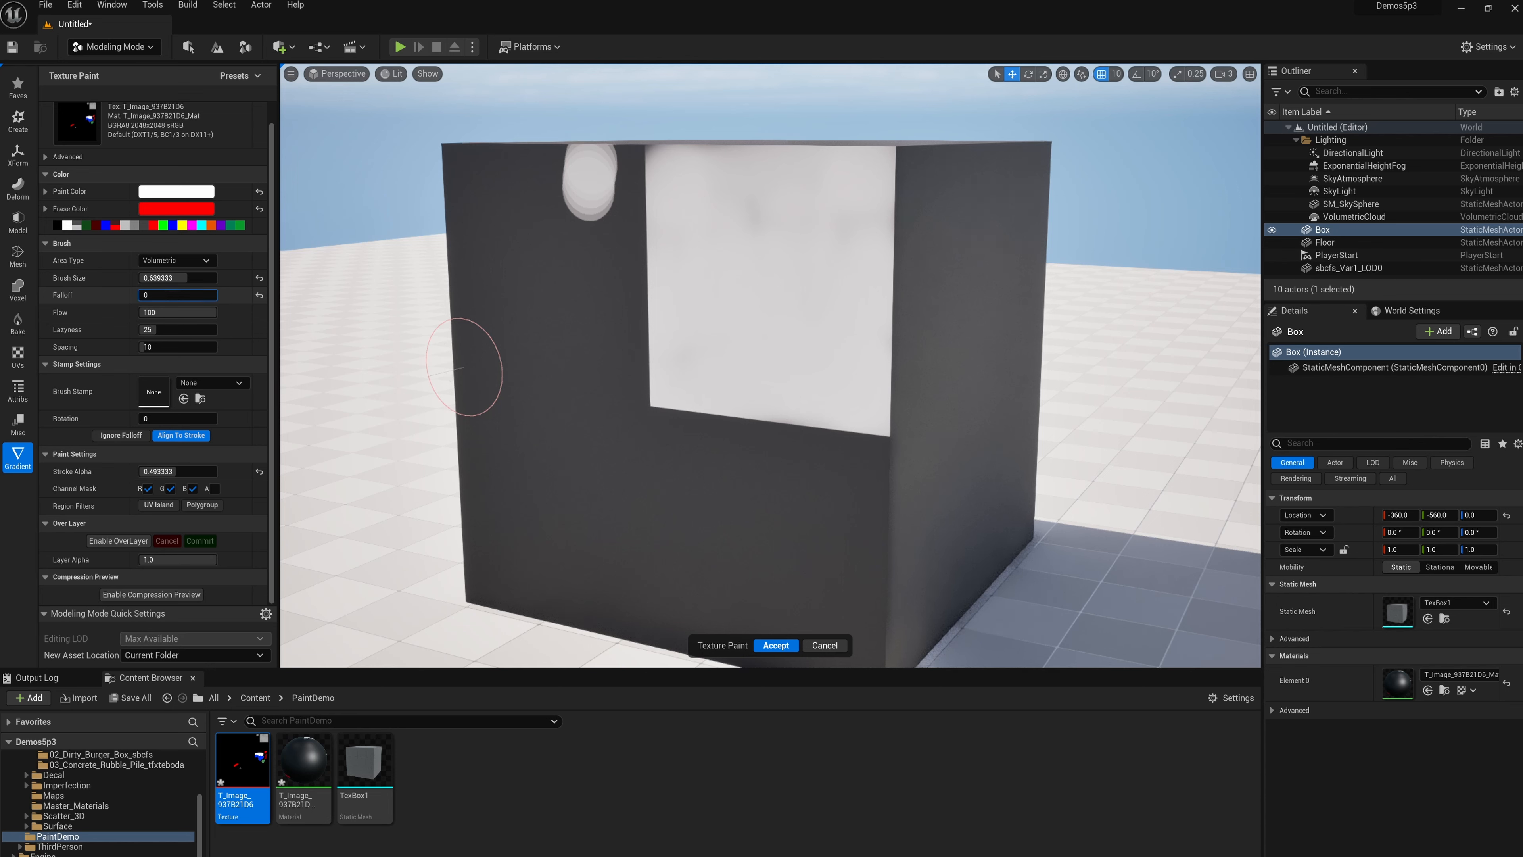
pyautogui.press('Return')
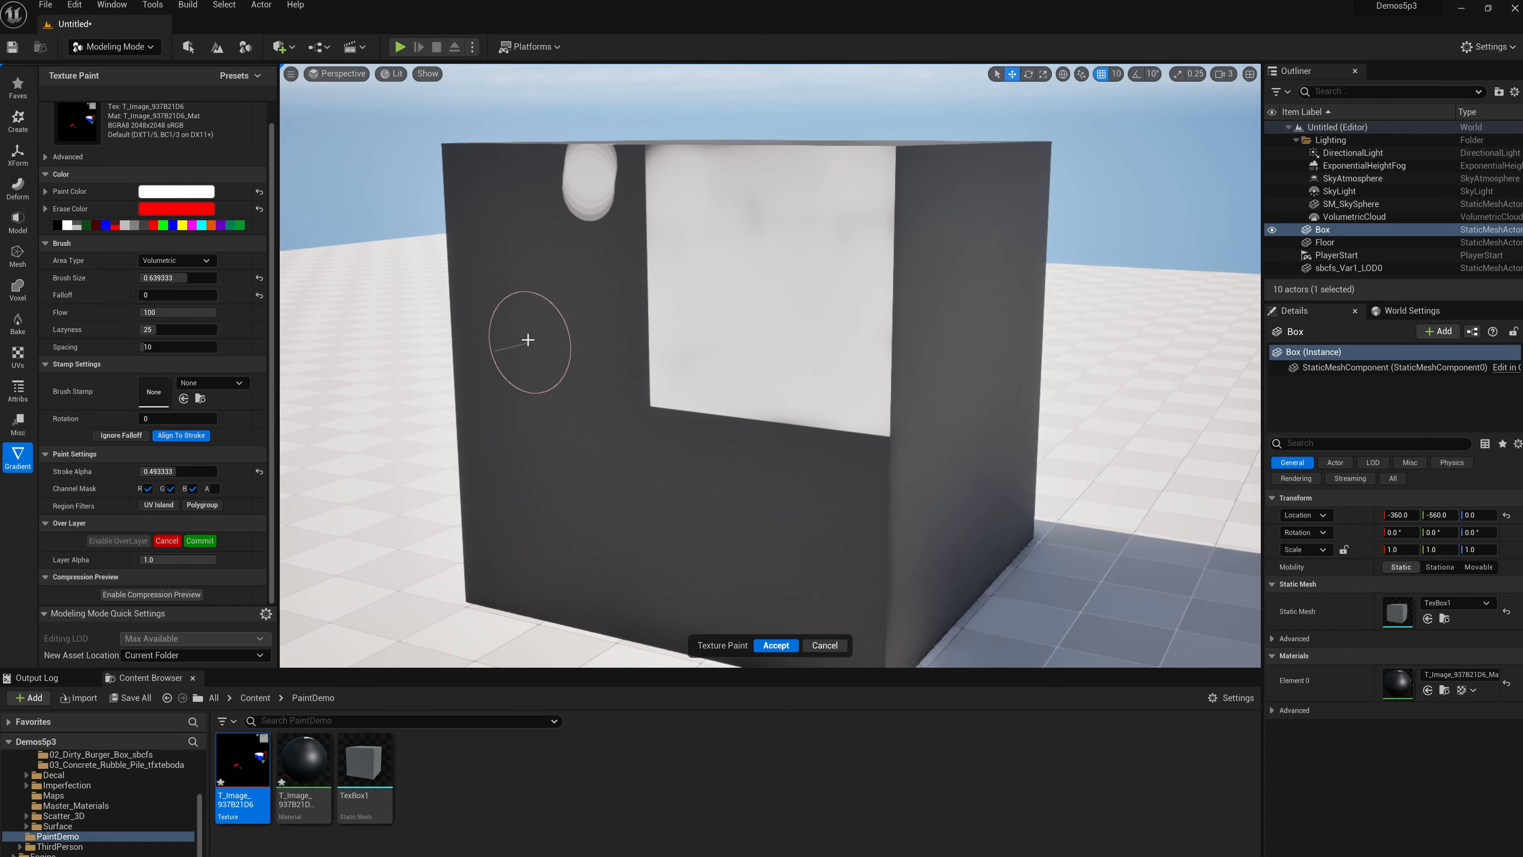
# Step: On an enabled OverLayer, paint overlapping translucent white strokes below the small white stroke, and undo them
pyautogui.moveTo(528, 324)
pyautogui.mouseDown()
pyautogui.moveTo(520, 519)
pyautogui.moveTo(598, 510)
pyautogui.mouseUp()
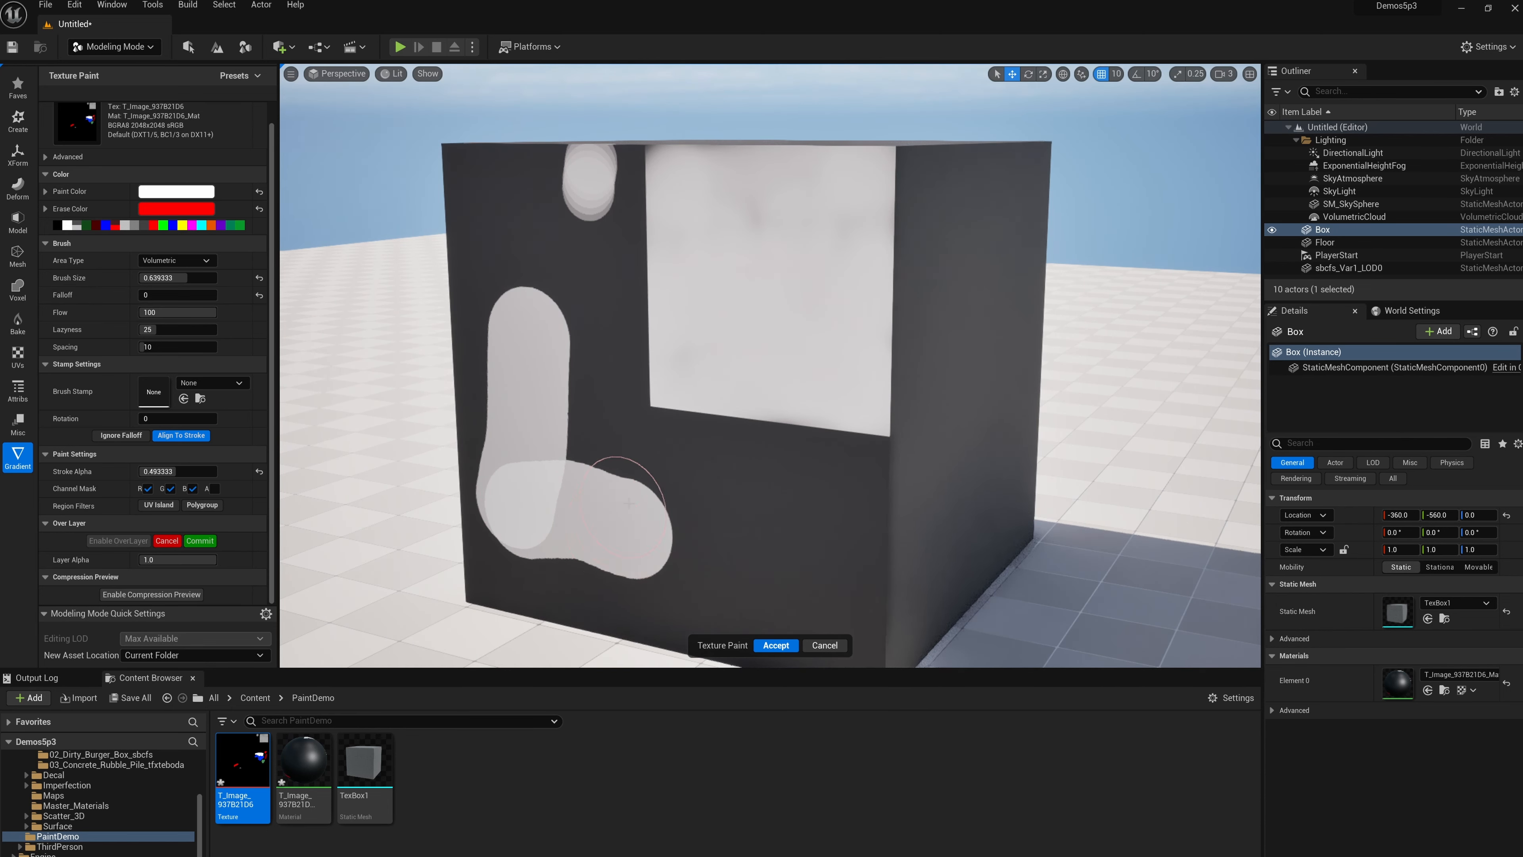
pyautogui.hotkey('ctrl', 'z')
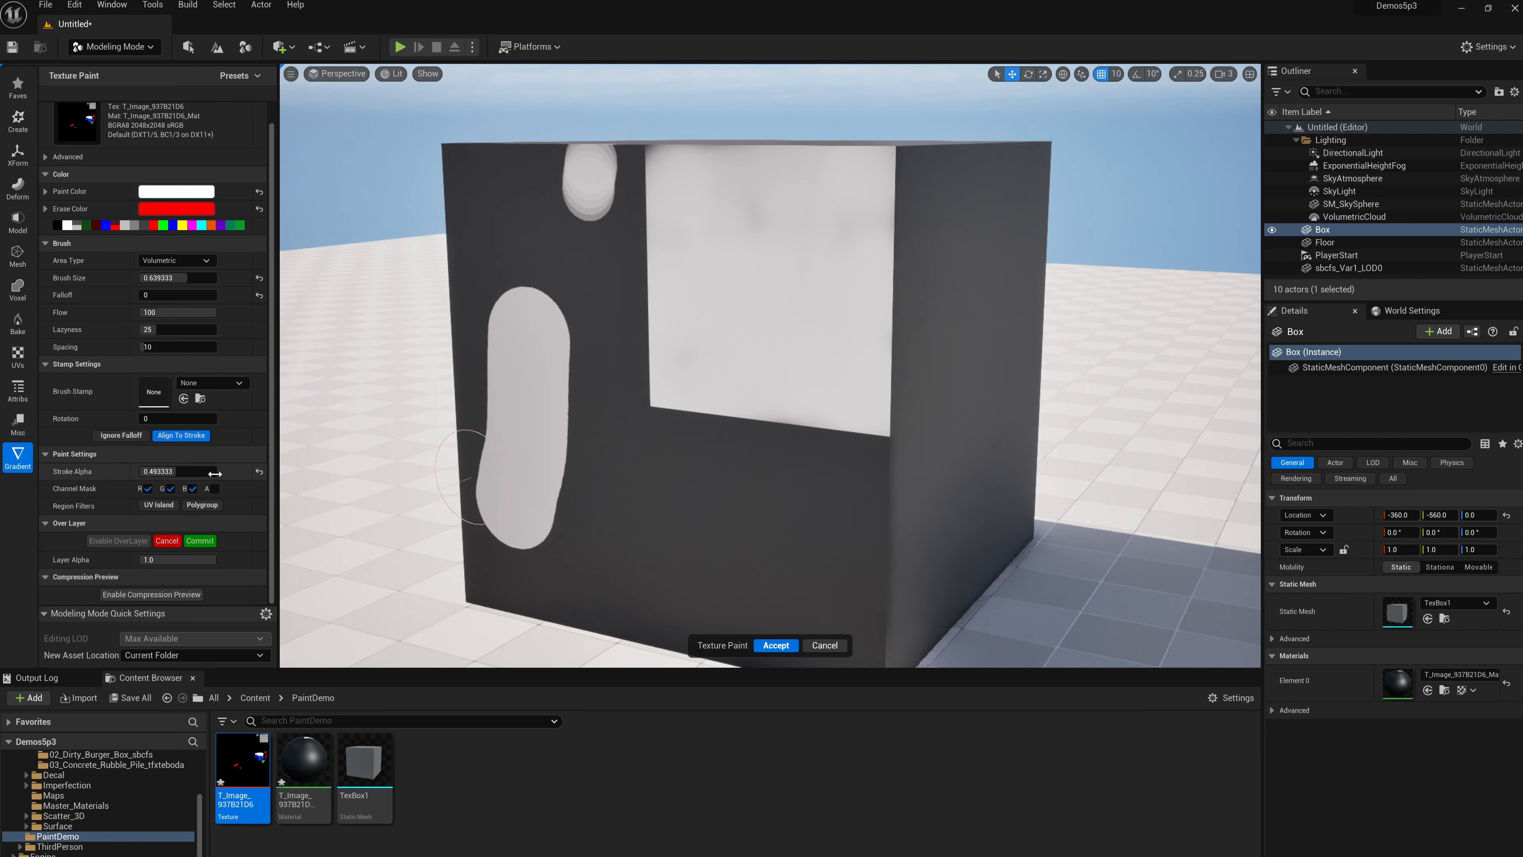
pyautogui.hotkey('ctrl', 'z')
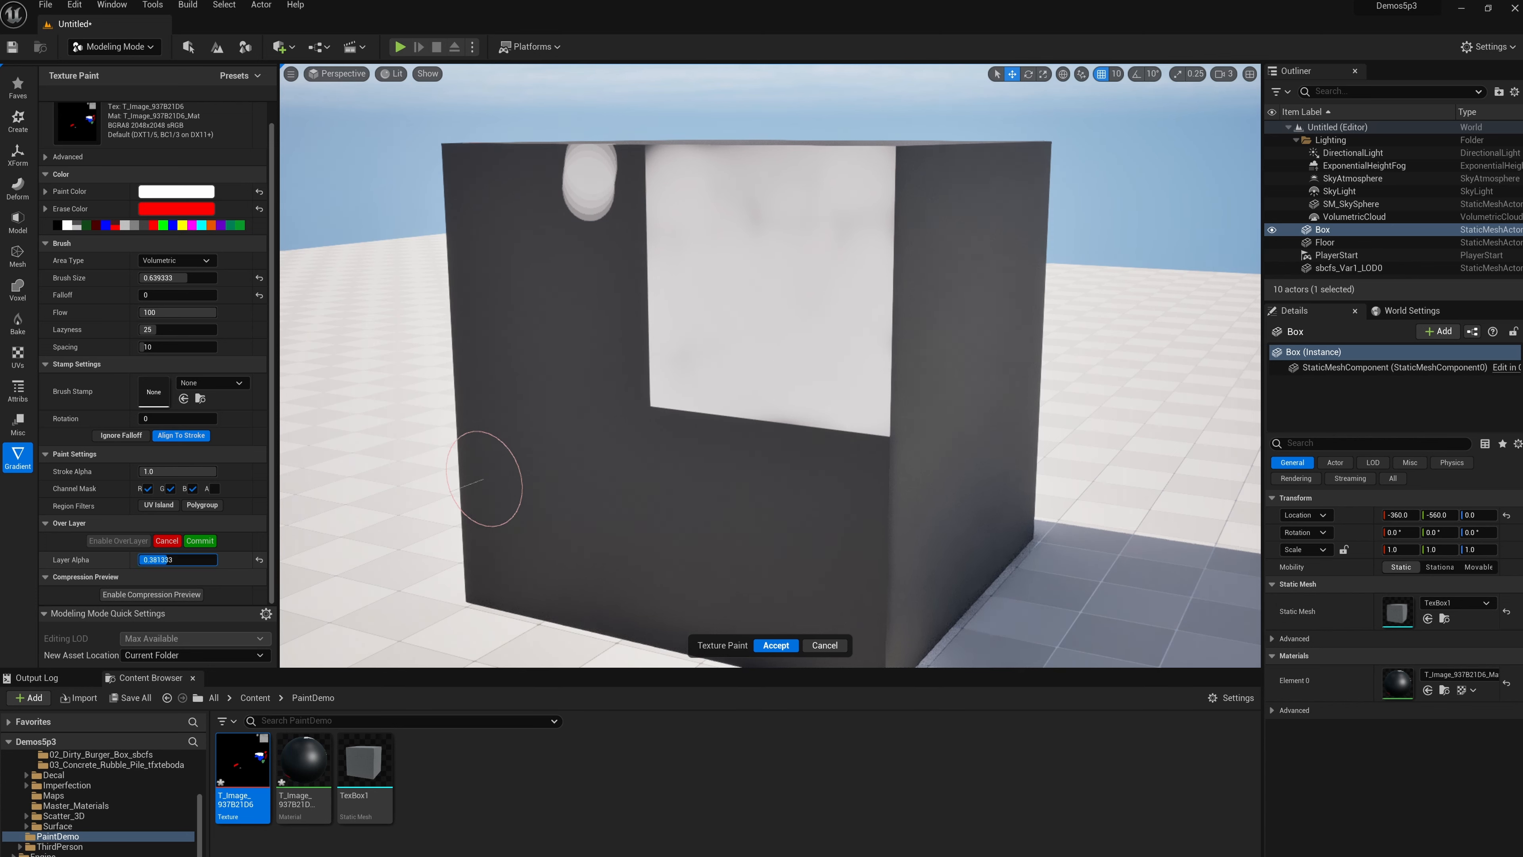
# Step: Set Stroke Alpha to 1.0 and Layer Alpha to 0.296, paint a broad white L-shaped area on the OverLayer, and commit it
pyautogui.moveTo(168, 559); pyautogui.dragTo(161, 559)
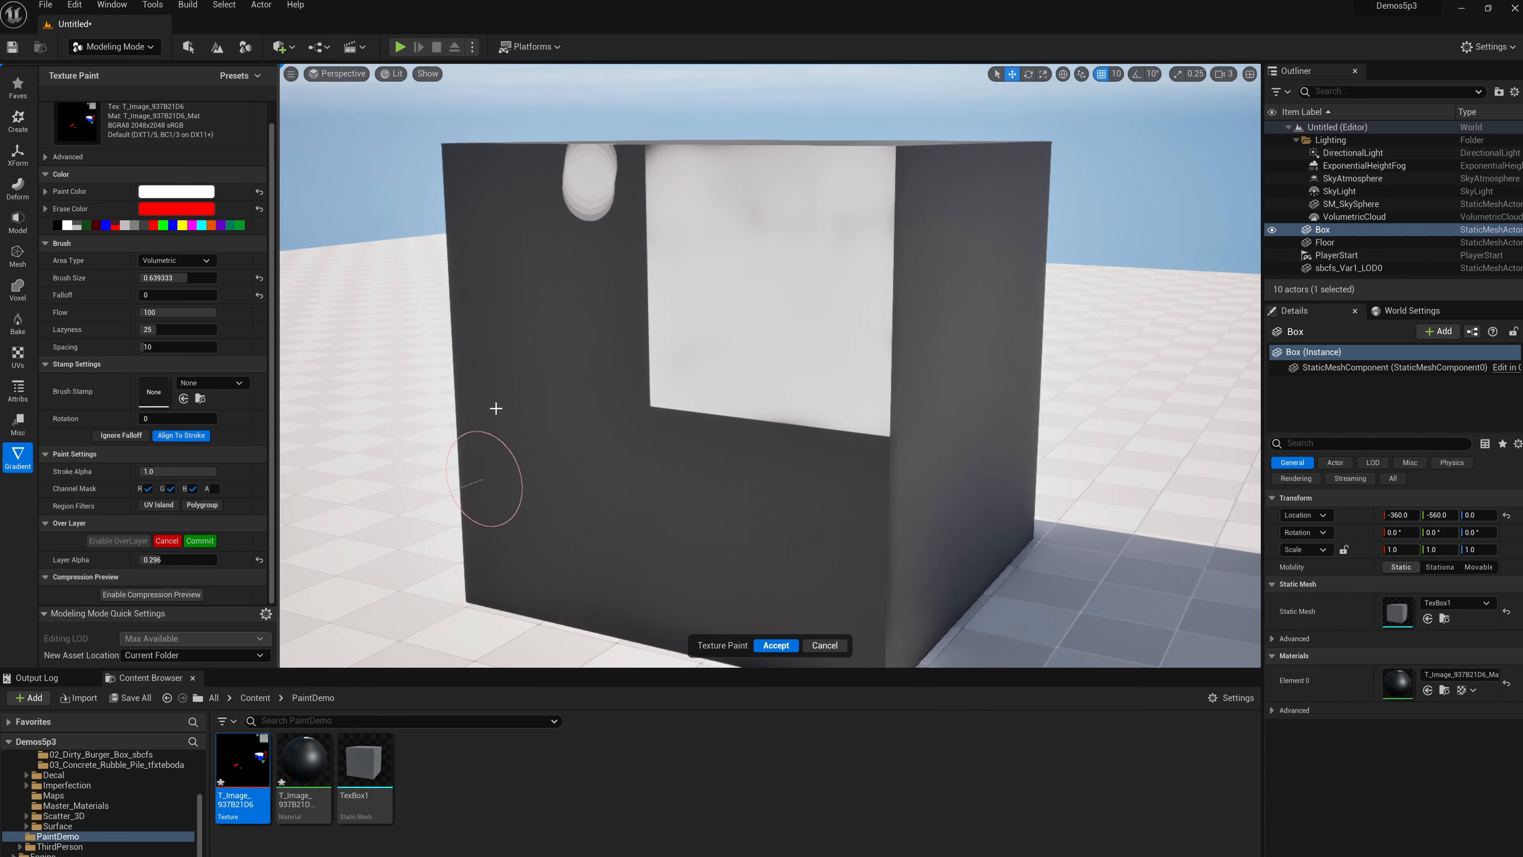
pyautogui.moveTo(534, 319)
pyautogui.mouseDown()
pyautogui.moveTo(517, 532)
pyautogui.moveTo(755, 555)
pyautogui.moveTo(551, 503)
pyautogui.moveTo(596, 503)
pyautogui.moveTo(566, 331)
pyautogui.moveTo(626, 312)
pyautogui.moveTo(529, 302)
pyautogui.mouseUp()
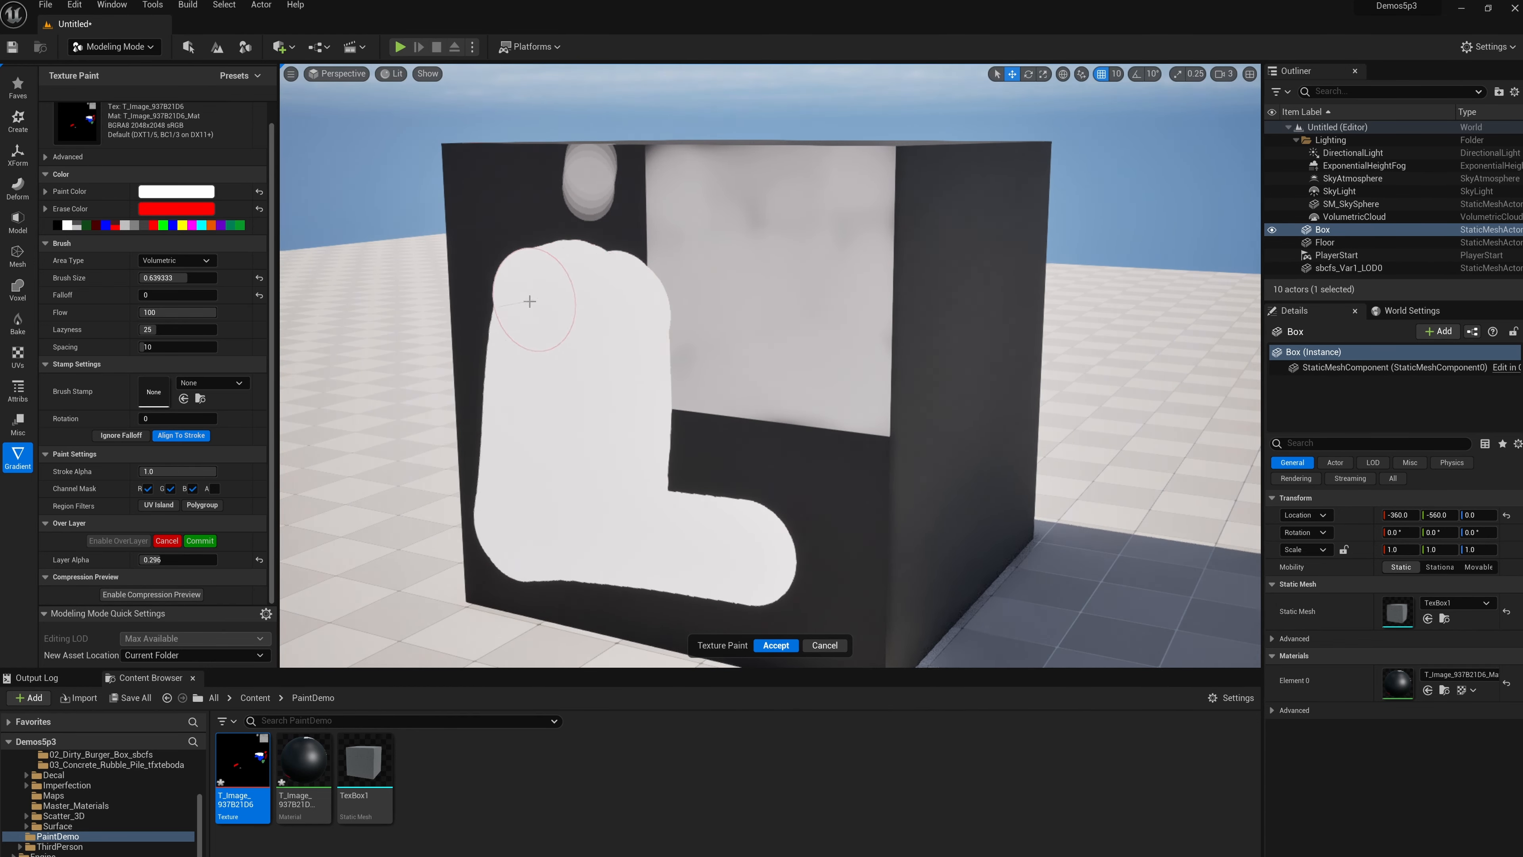
pyautogui.click(200, 540)
# Step: Undo the layer commit, paint one more white stroke over the L-shaped area, and cancel the TexturePaint tool
pyautogui.press('f')
pyautogui.keyDown('alt'); pyautogui.moveTo(635, 495); pyautogui.dragTo(473, 479); pyautogui.keyUp('alt')
pyautogui.hotkey('ctrl', 'z')
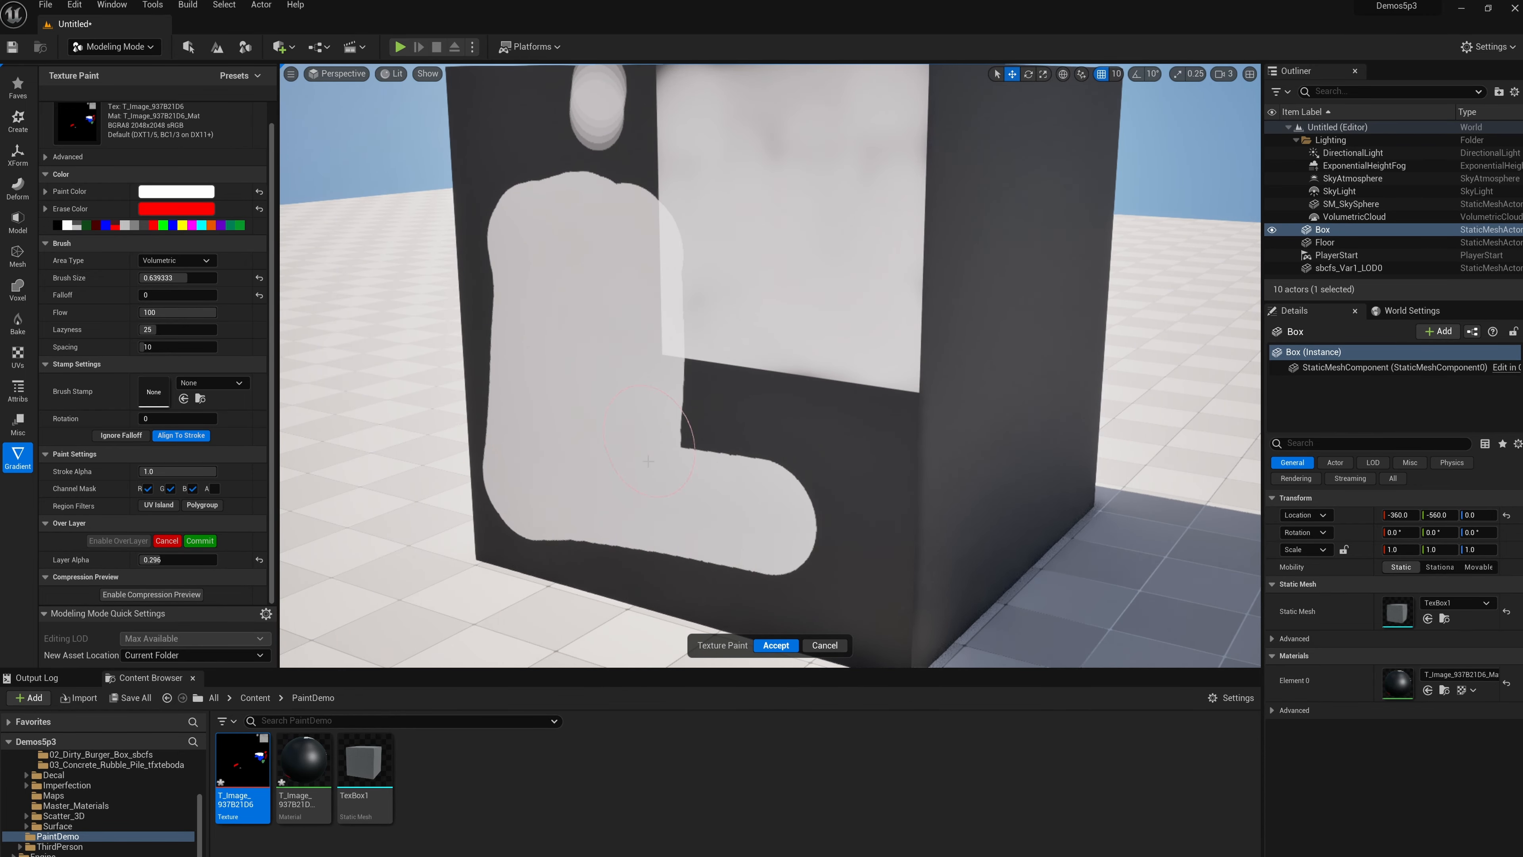
pyautogui.moveTo(690, 485); pyautogui.dragTo(687, 368)
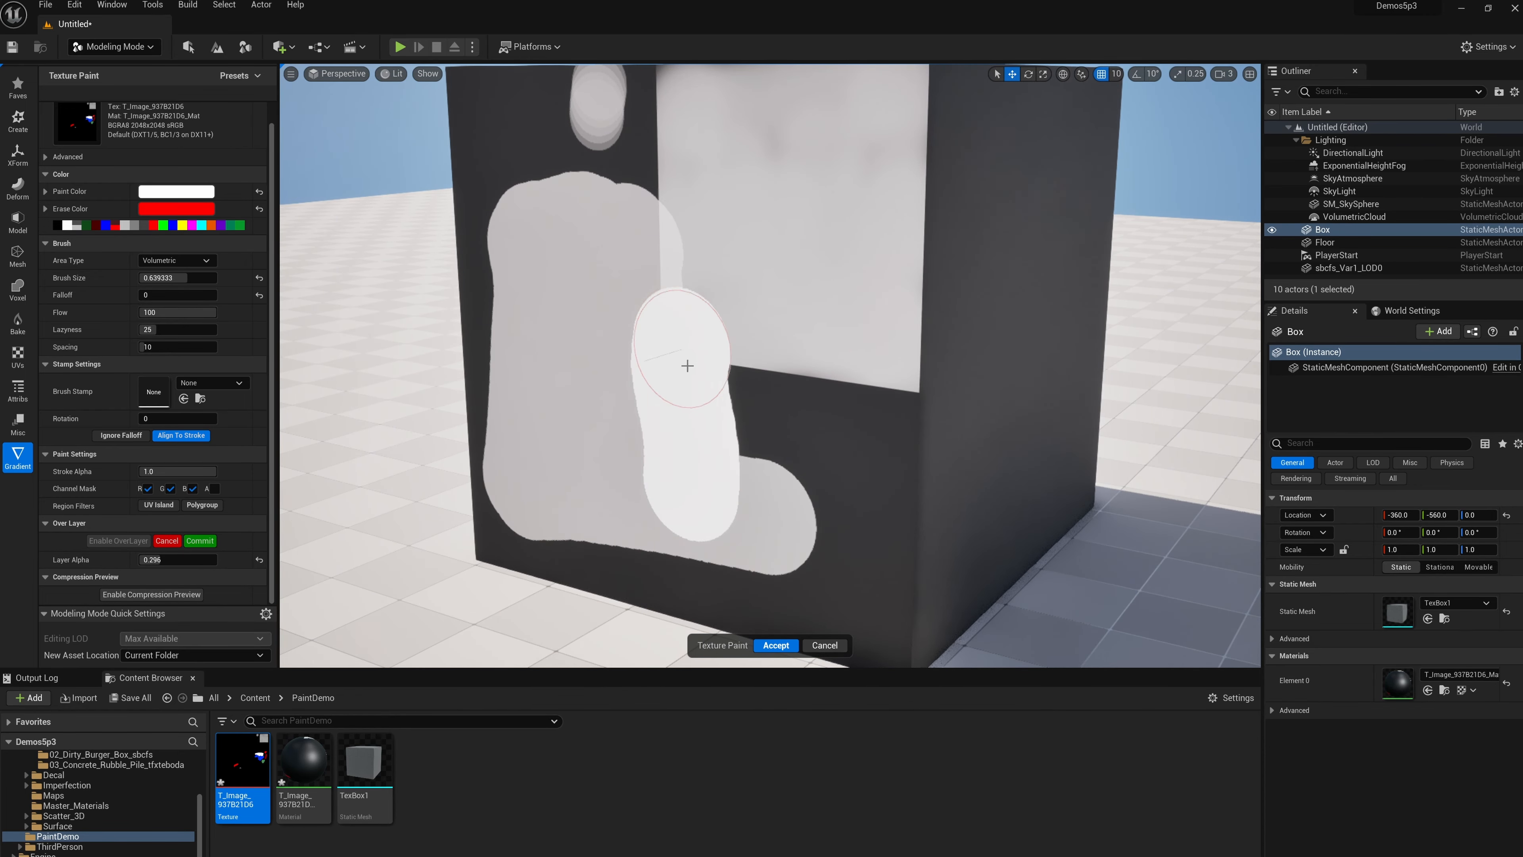
pyautogui.click(825, 645)
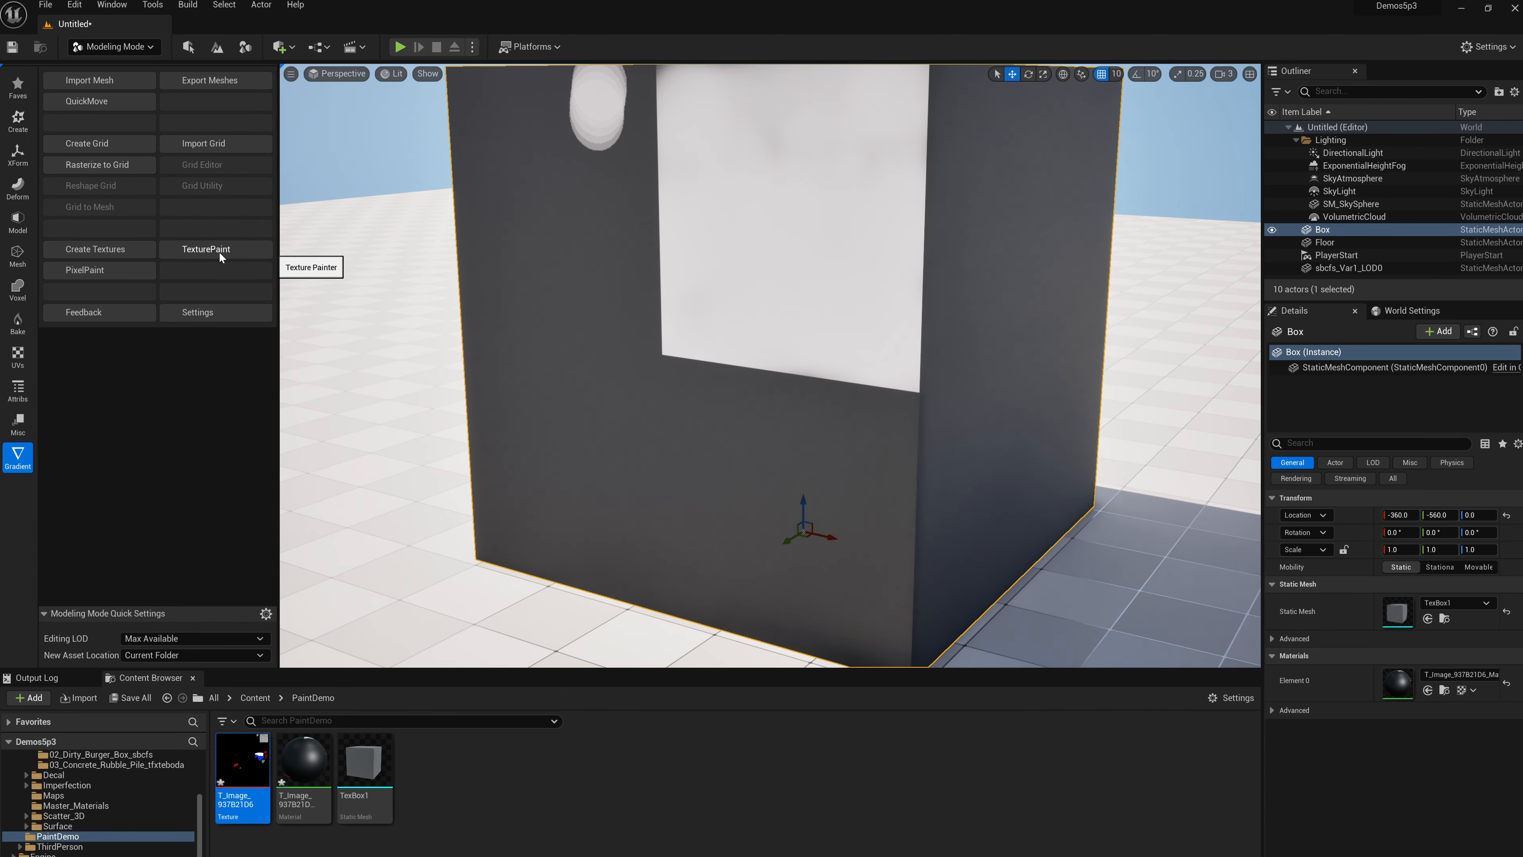
# Step: Restart TexturePaint with an OverLayer at Layer Alpha 0.296, paint a white L-shaped stroke, then undo it and discard the layer
pyautogui.click(208, 248)
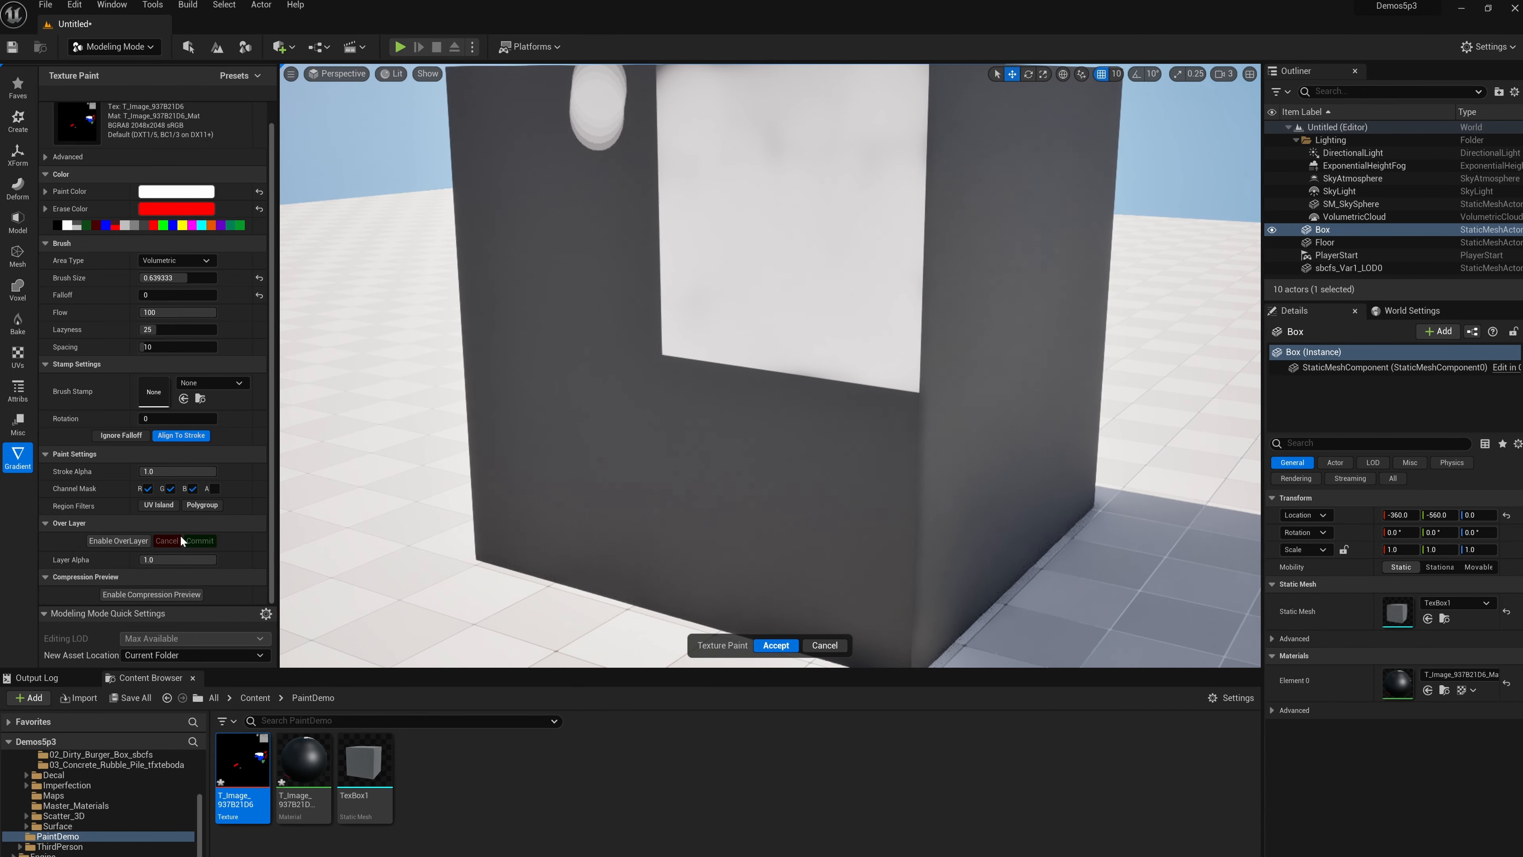
pyautogui.moveTo(159, 559); pyautogui.dragTo(154, 559)
pyautogui.click(117, 540)
pyautogui.moveTo(525, 291)
pyautogui.mouseDown()
pyautogui.moveTo(520, 480)
pyautogui.moveTo(687, 494)
pyautogui.mouseUp()
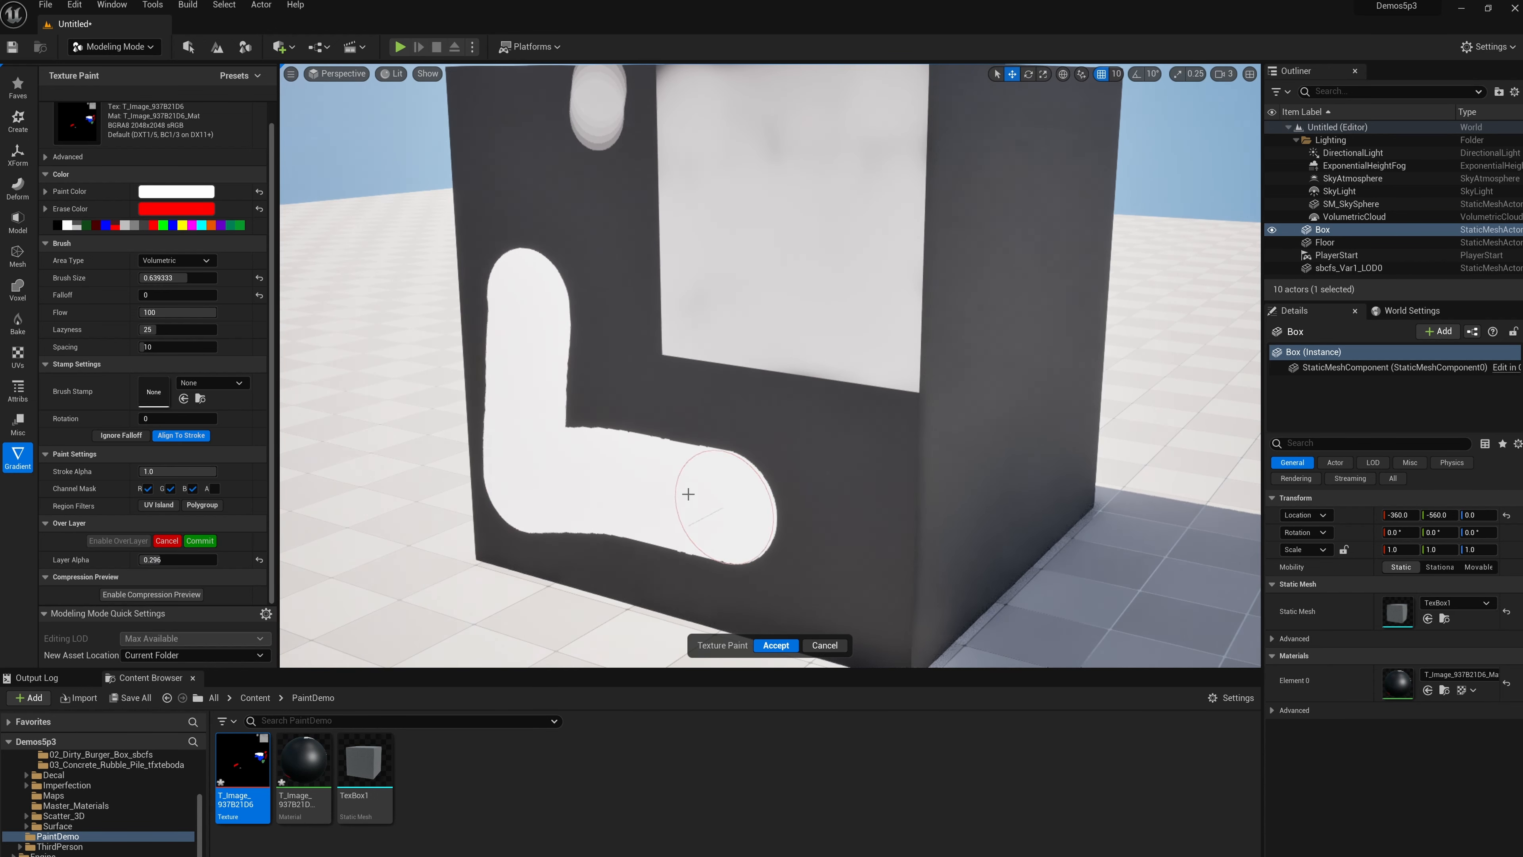
pyautogui.hotkey('ctrl', 'z')
pyautogui.click(167, 541)
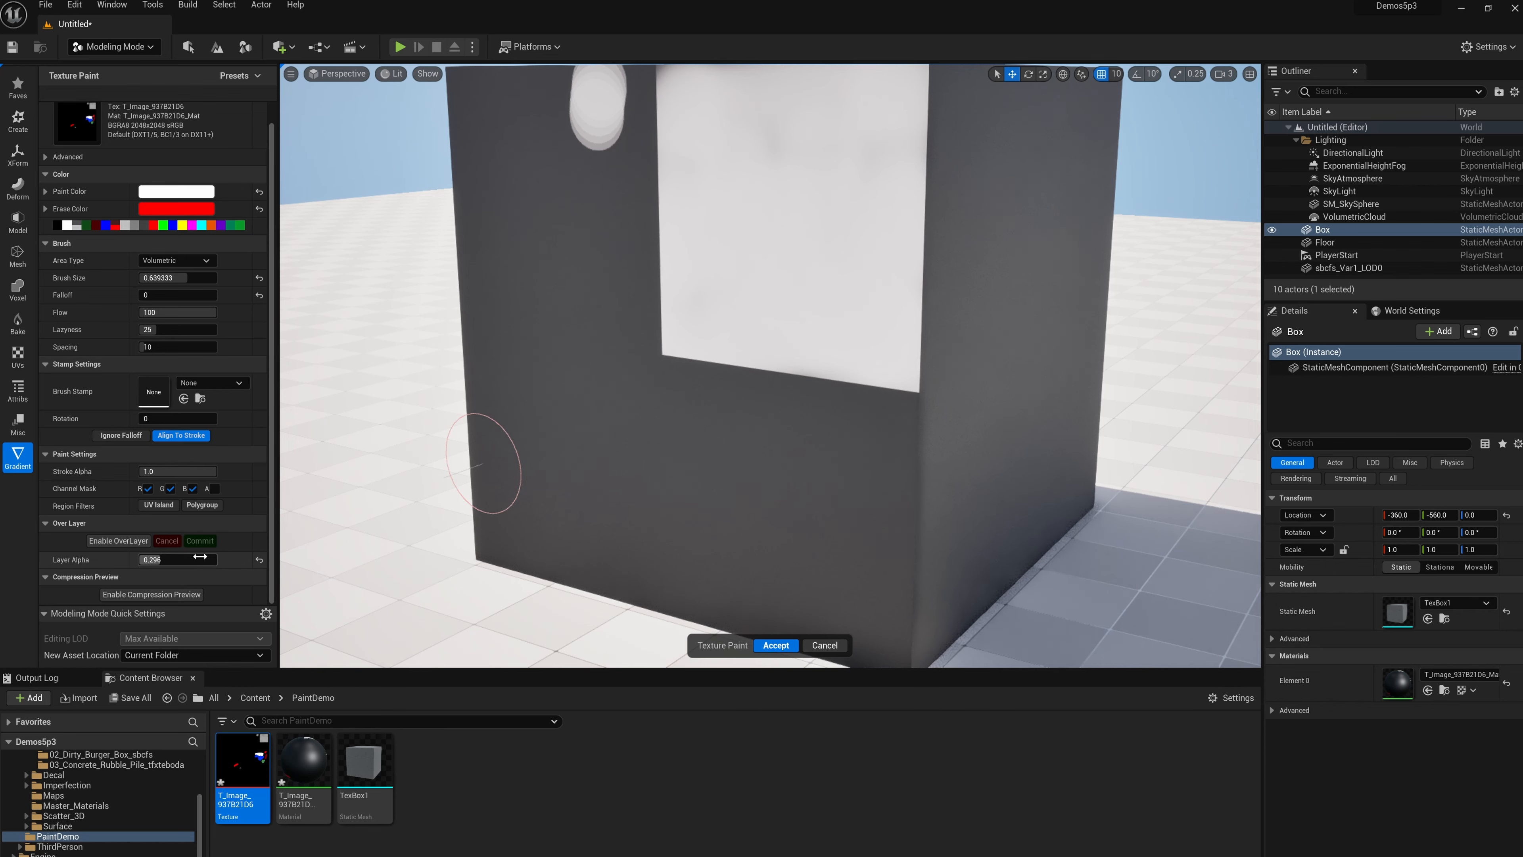
# Step: Reduce the Brush Size to 0.0
pyautogui.keyDown('alt'); pyautogui.moveTo(397, 446); pyautogui.dragTo(483, 402); pyautogui.keyUp('alt')
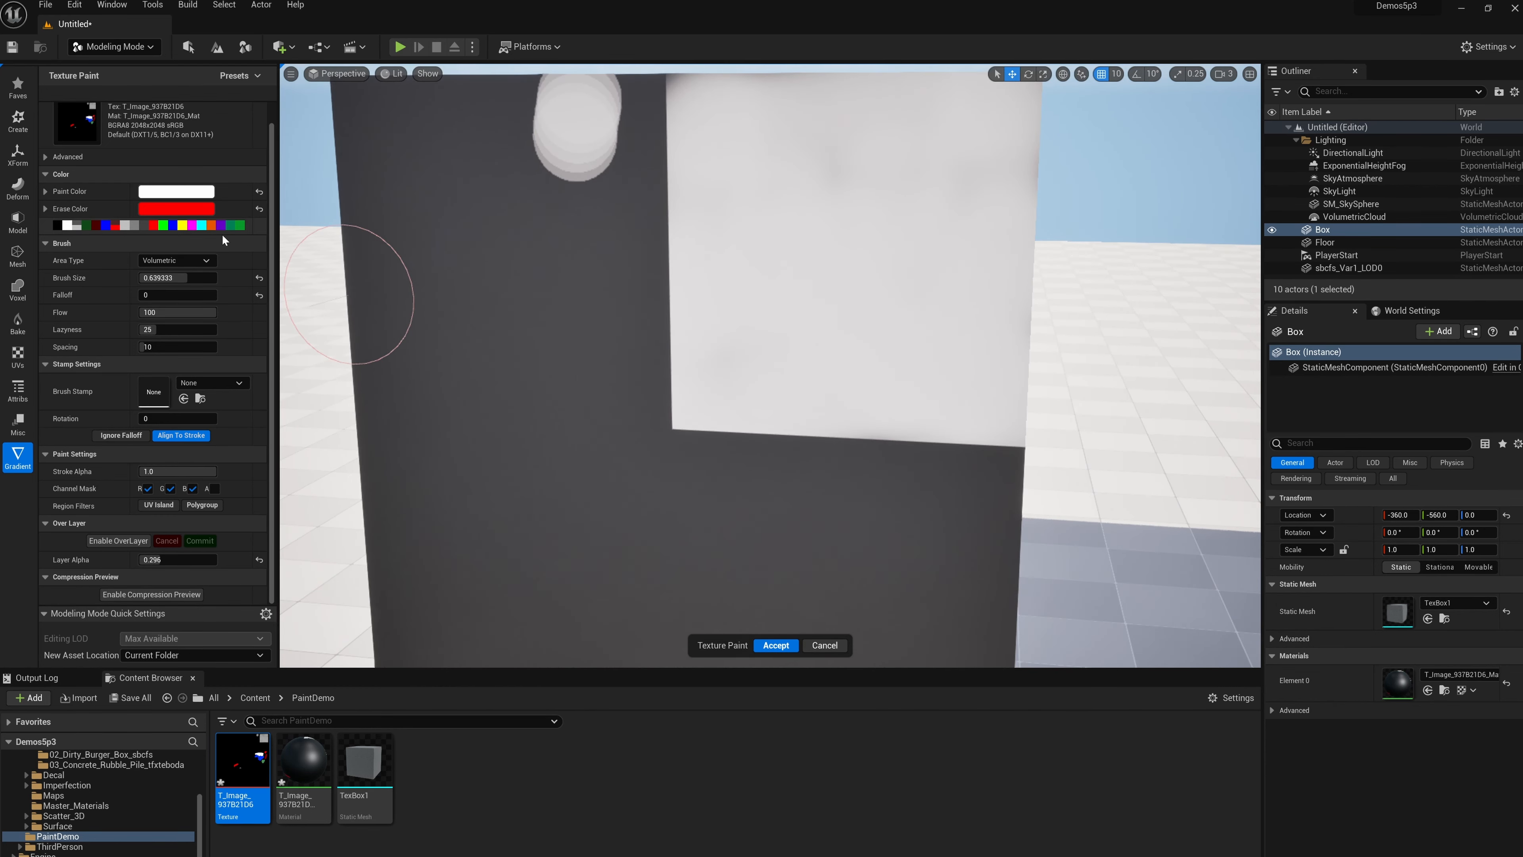
pyautogui.click(177, 208)
pyautogui.click(451, 221)
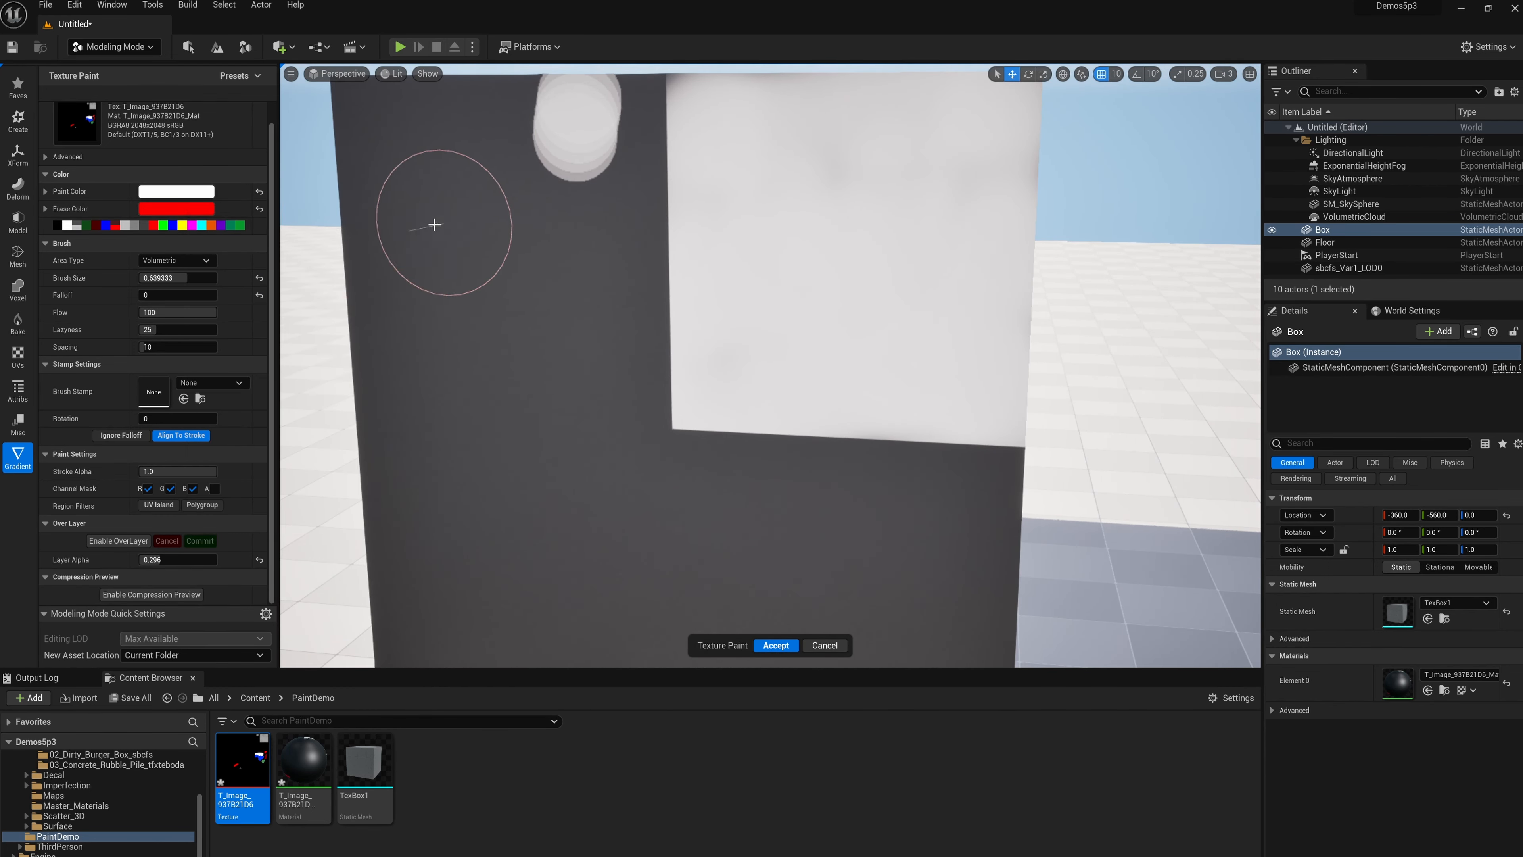
pyautogui.moveTo(169, 277); pyautogui.dragTo(137, 278)
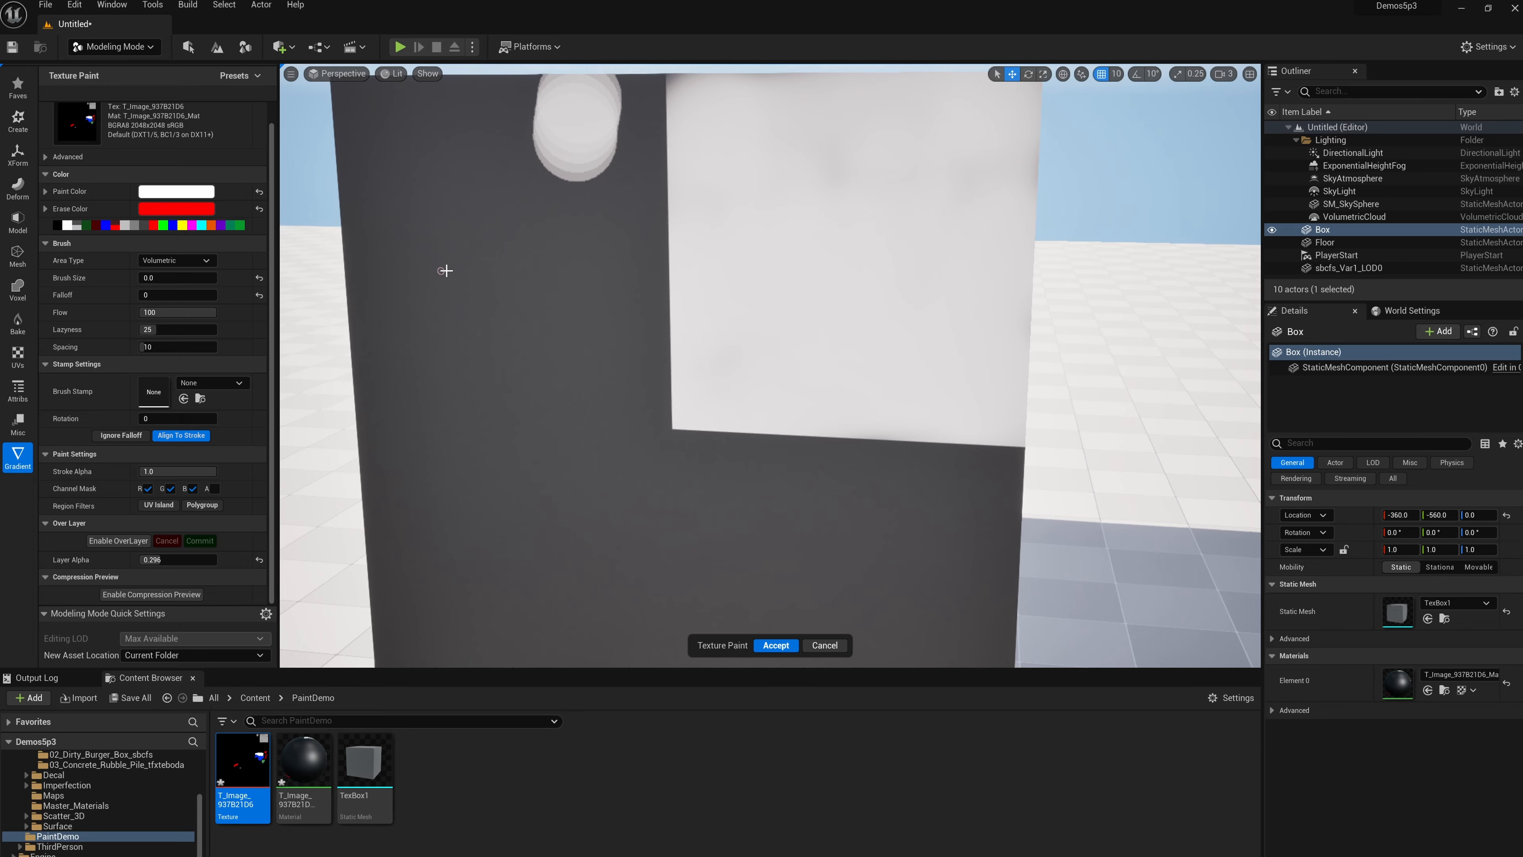
# Step: Choose green as the paint color and paint a small dab near the upper corner of the dark face
pyautogui.moveTo(445, 269)
pyautogui.keyDown('alt'); pyautogui.mouseDown()
pyautogui.moveTo(466, 381)
pyautogui.moveTo(486, 289)
pyautogui.moveTo(398, 248)
pyautogui.moveTo(925, 510)
pyautogui.moveTo(796, 443)
pyautogui.moveTo(853, 517)
pyautogui.mouseUp(); pyautogui.keyUp('alt')
pyautogui.scroll(3, 291, 245)
pyautogui.scroll(-4, 611, 327)
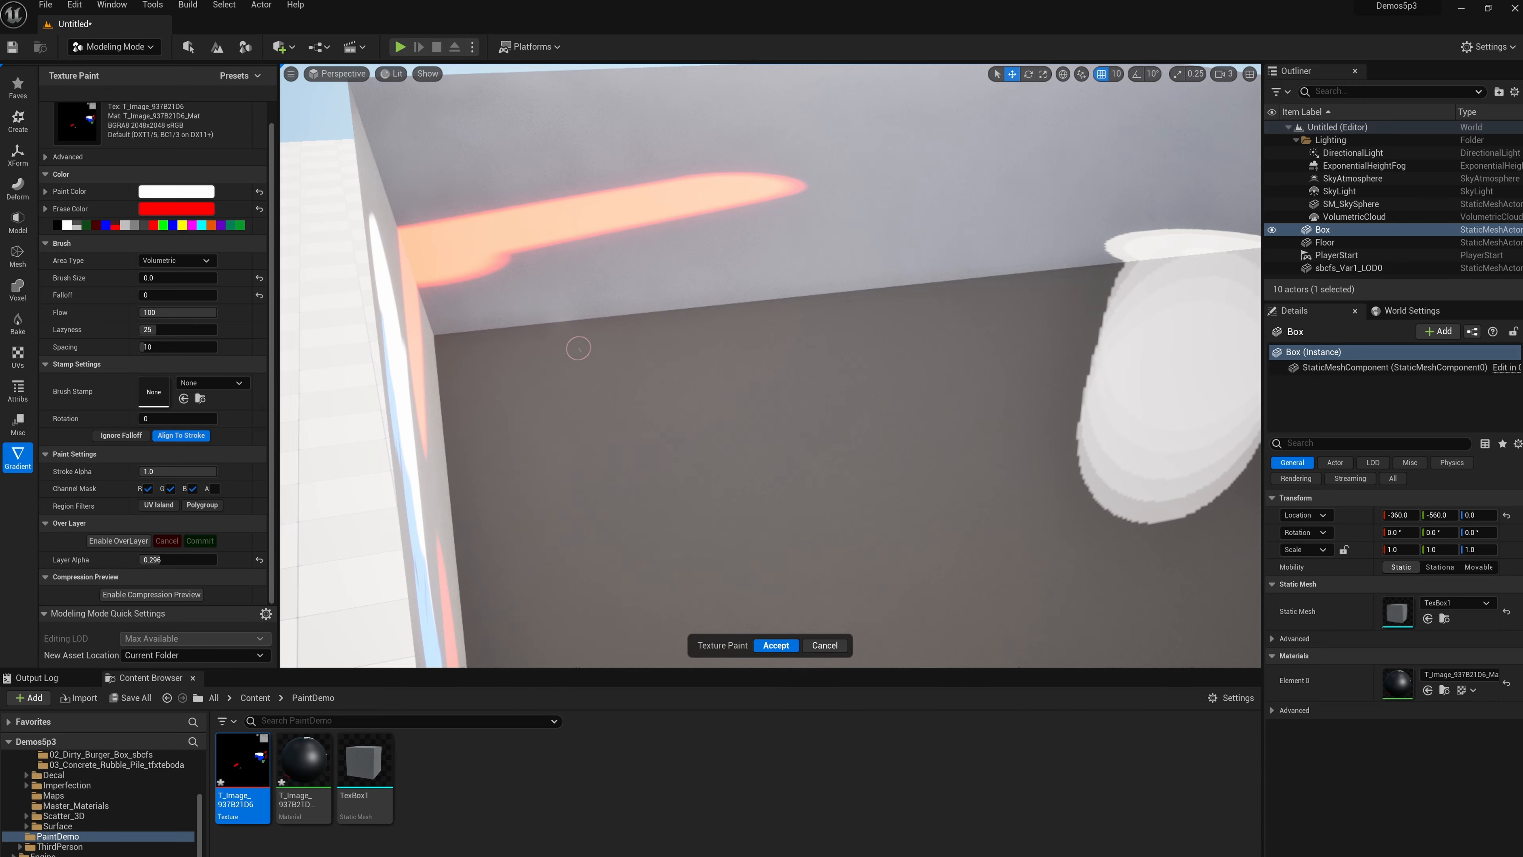
pyautogui.keyDown('alt'); pyautogui.moveTo(578, 348); pyautogui.dragTo(343, 255); pyautogui.keyUp('alt')
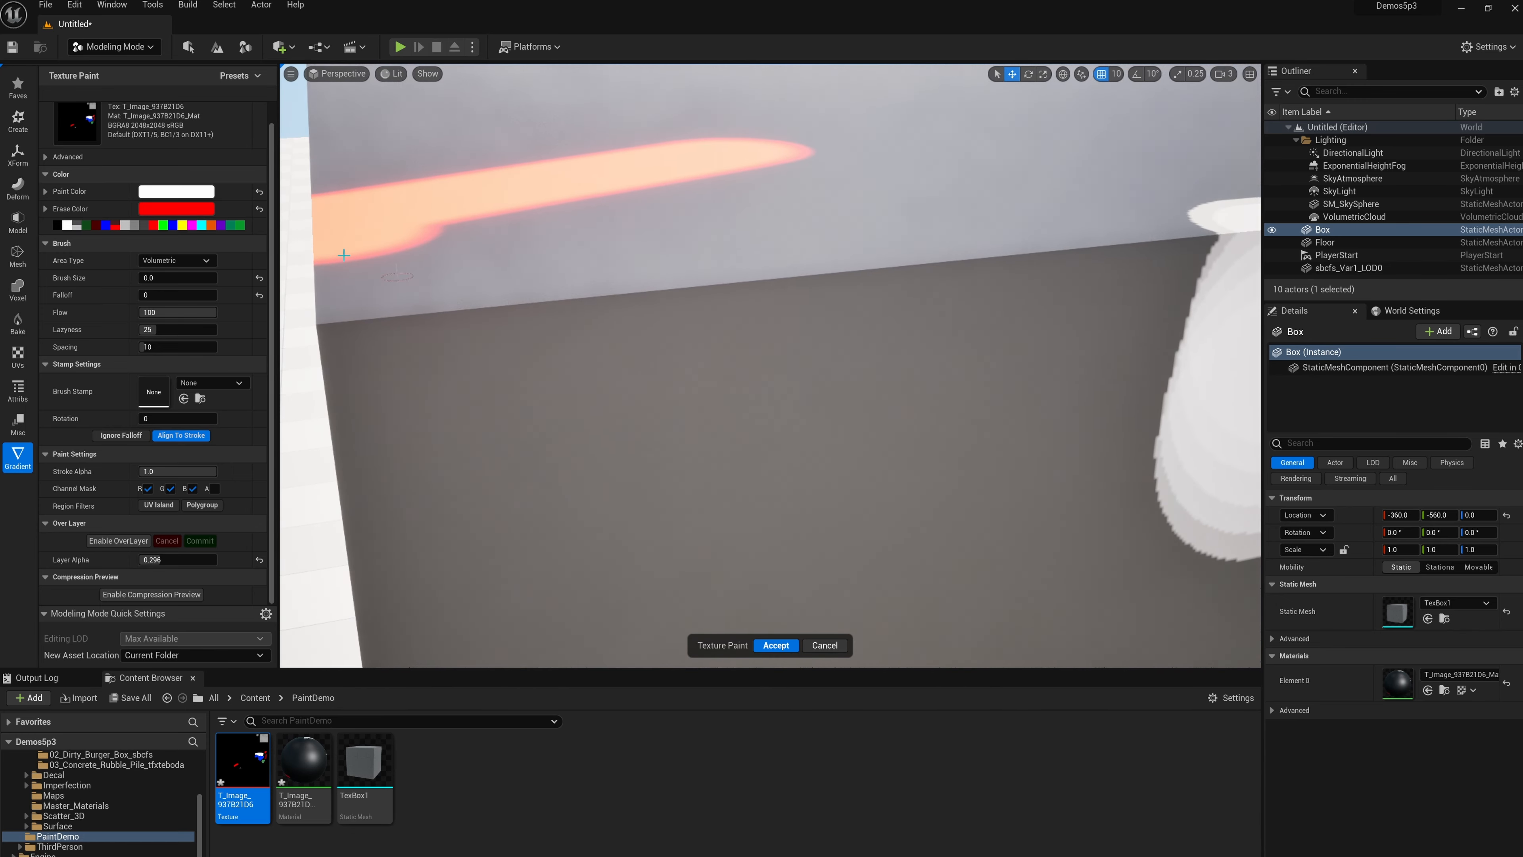
pyautogui.click(165, 226)
pyautogui.click(472, 315)
pyautogui.scroll(3, 483, 346)
pyautogui.hotkey('ctrl', 'z')
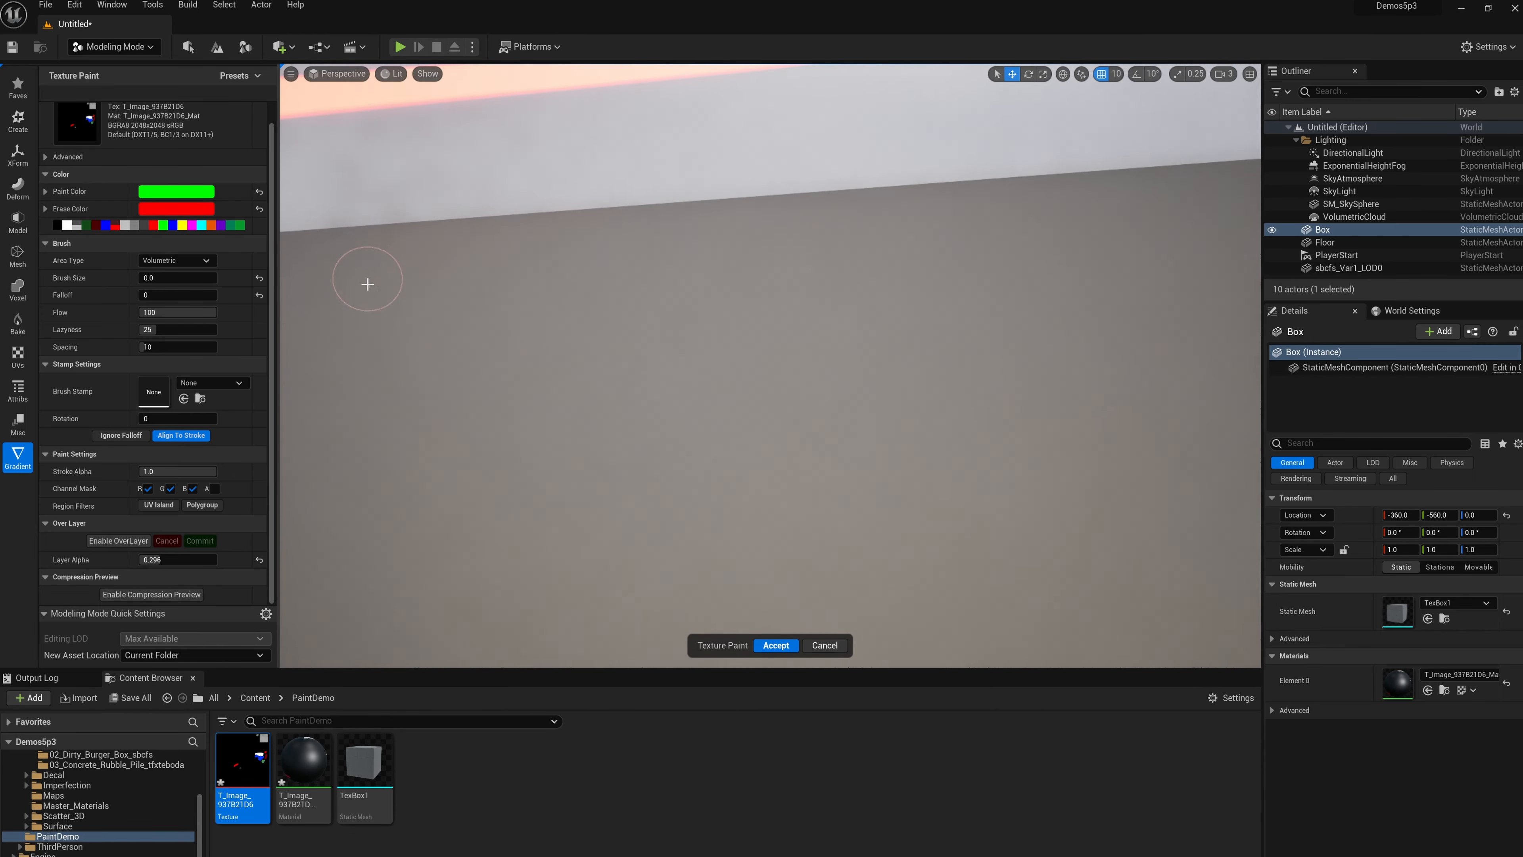
pyautogui.moveTo(413, 293)
pyautogui.keyDown('alt'); pyautogui.mouseDown()
pyautogui.moveTo(660, 336)
pyautogui.moveTo(882, 260)
pyautogui.mouseUp(); pyautogui.keyUp('alt')
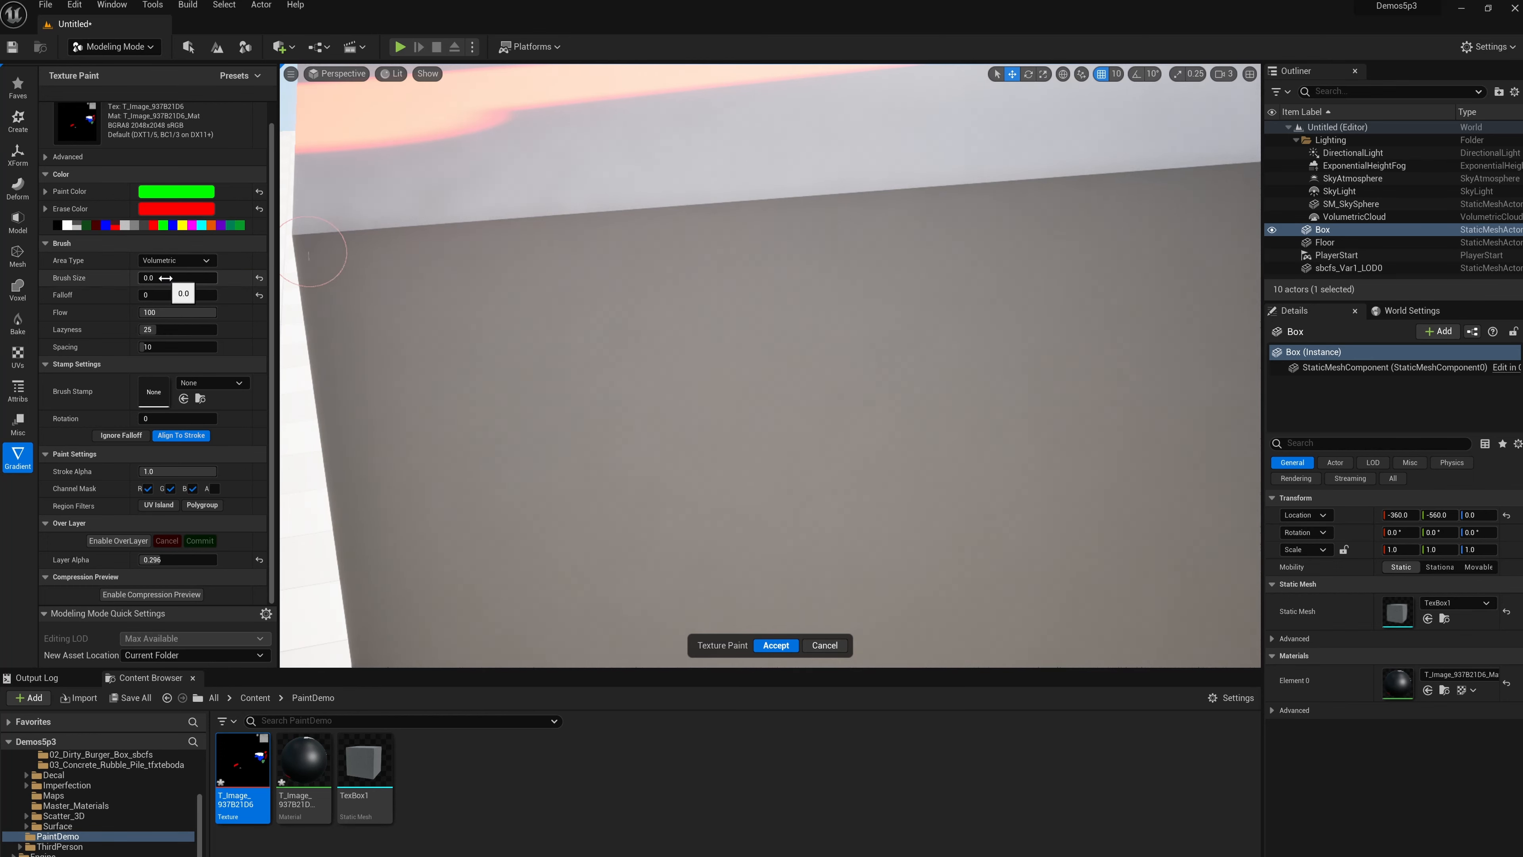
pyautogui.moveTo(435, 249); pyautogui.dragTo(464, 259)
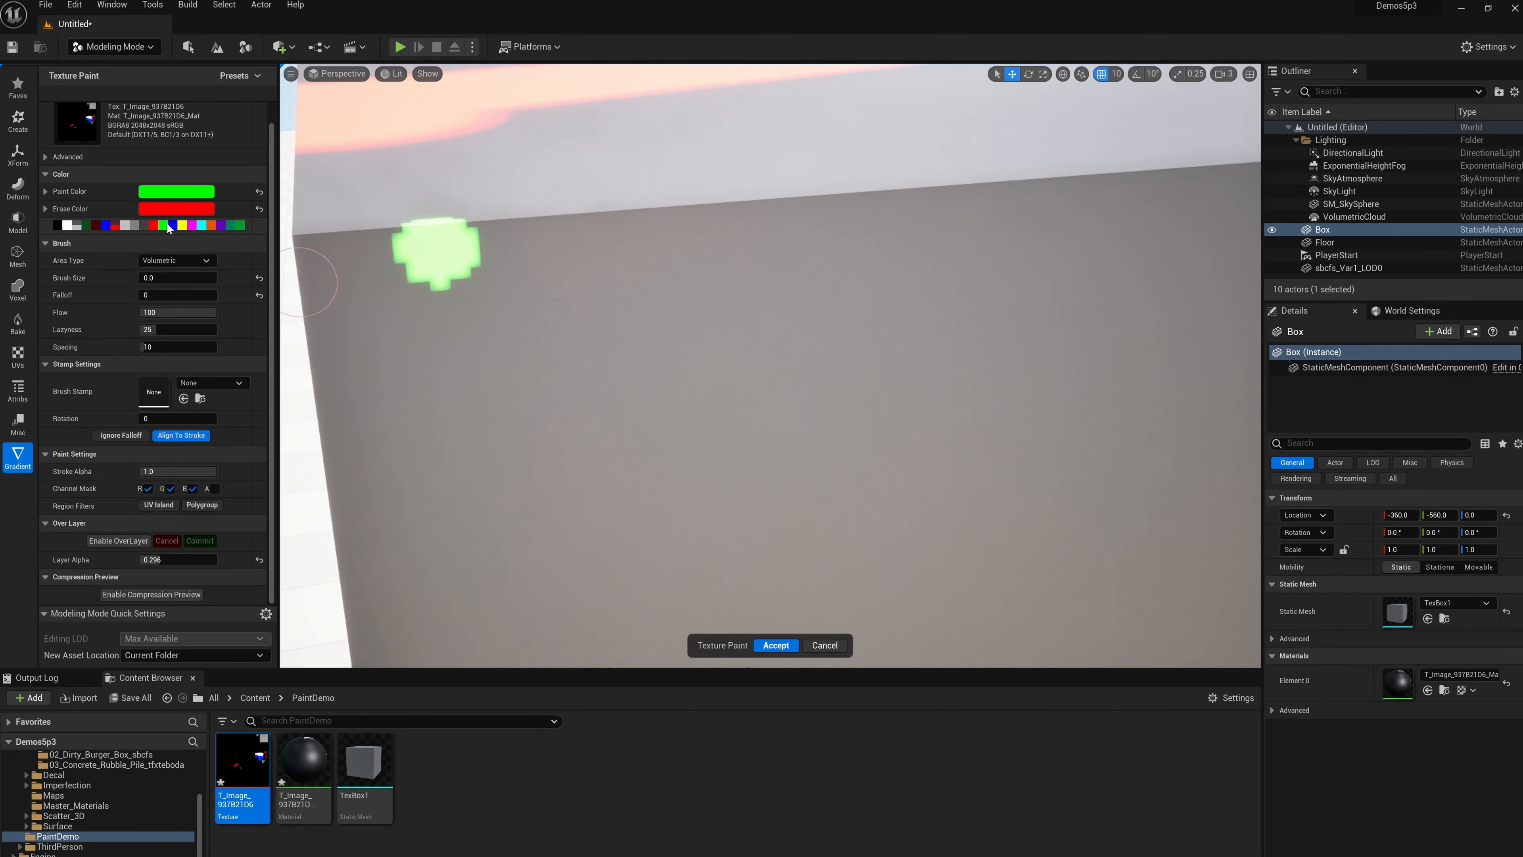
# Step: Paint a small blue dab and a small red dab so that they touch the green one
pyautogui.click(170, 225)
pyautogui.click(475, 298)
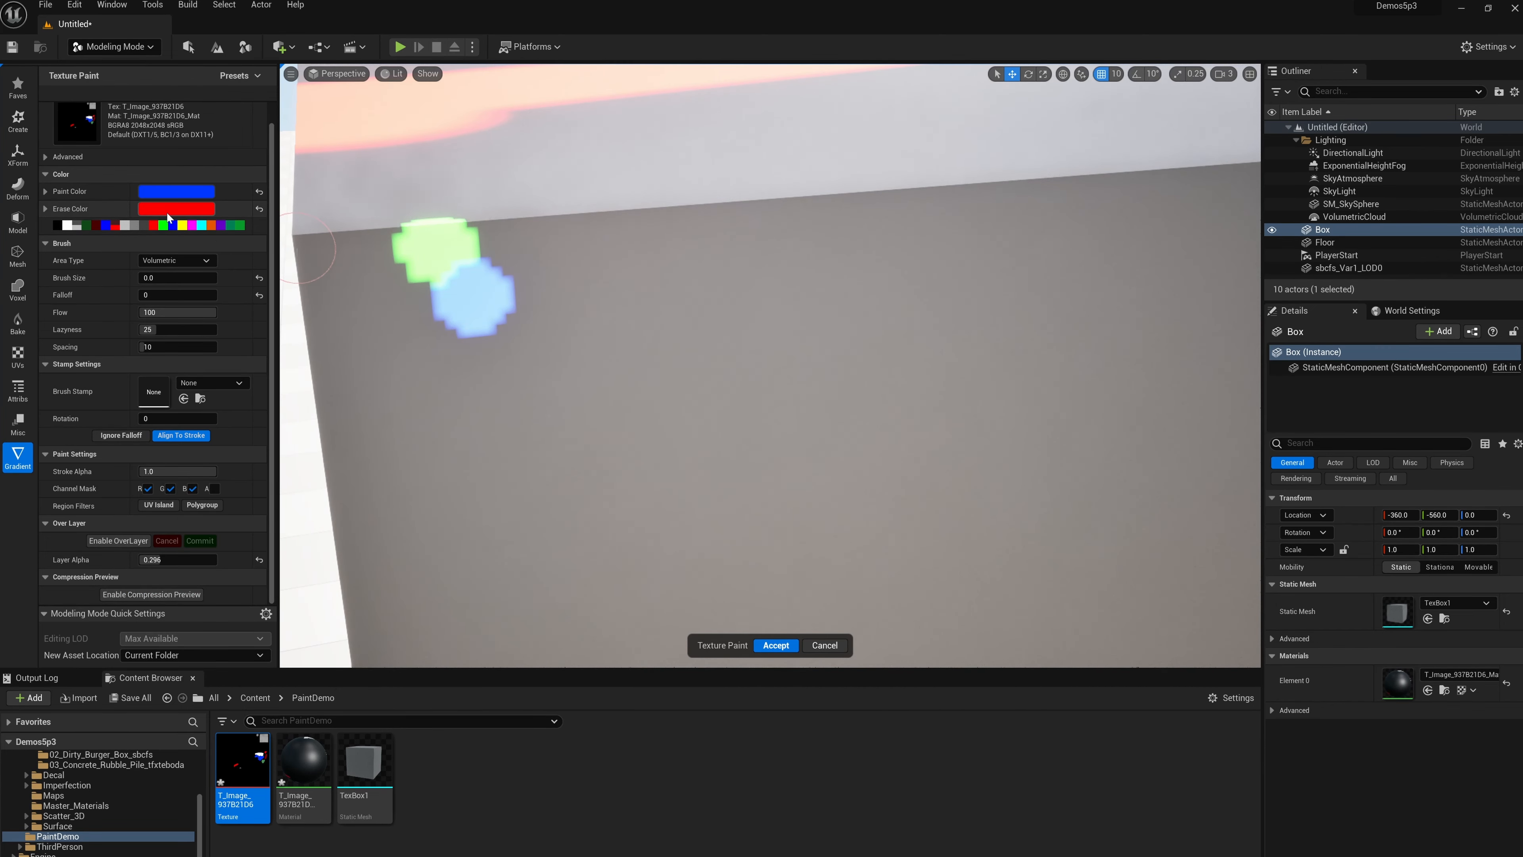
pyautogui.click(154, 226)
pyautogui.click(494, 247)
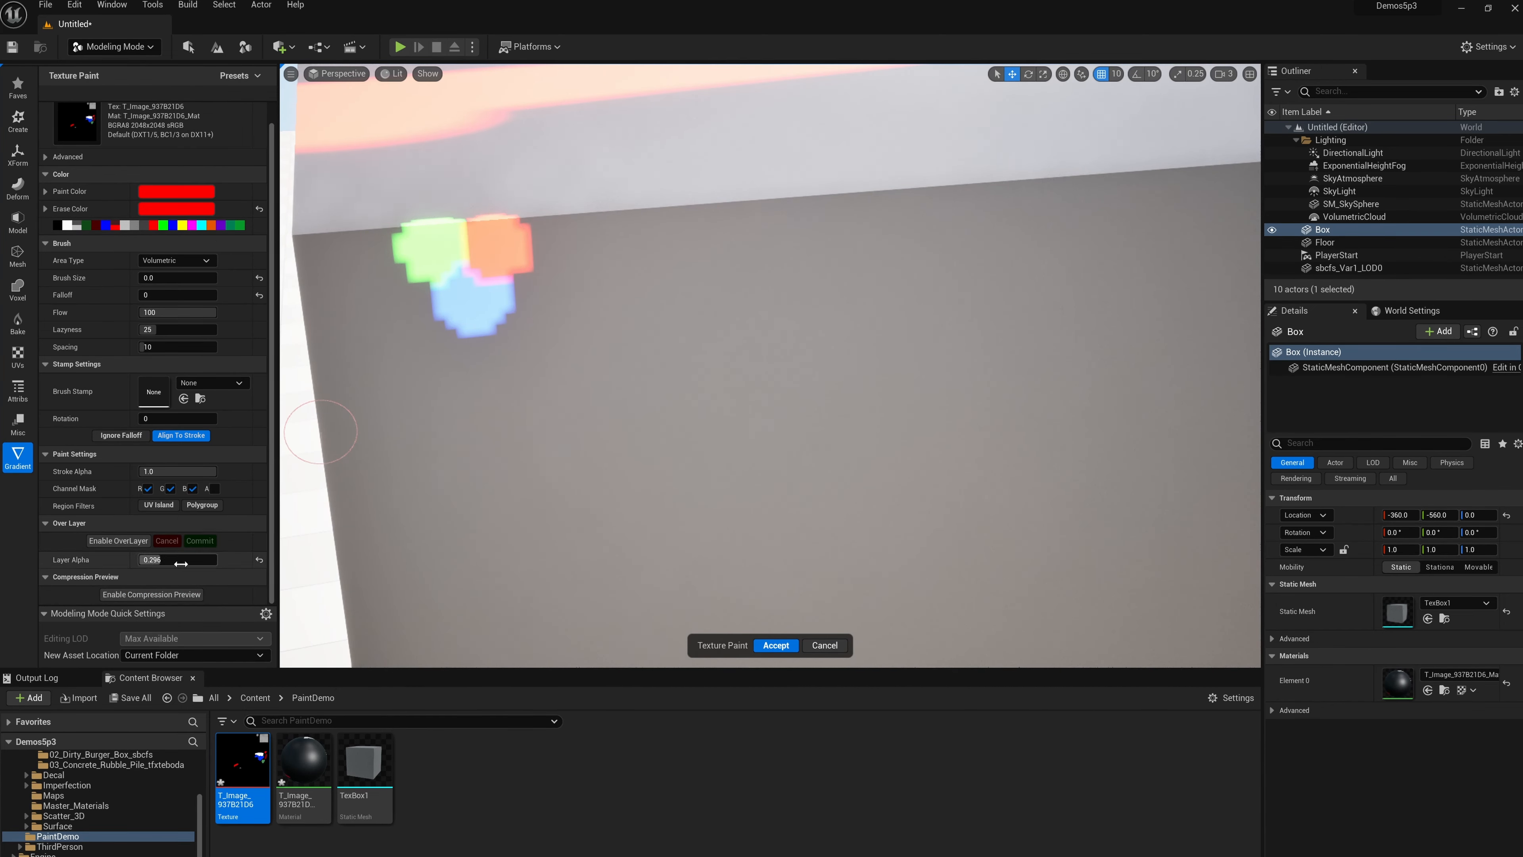
# Step: Switch the Compression Preview on and off and compare how the edges of the three colored dabs look
pyautogui.click(155, 593)
pyautogui.click(155, 593)
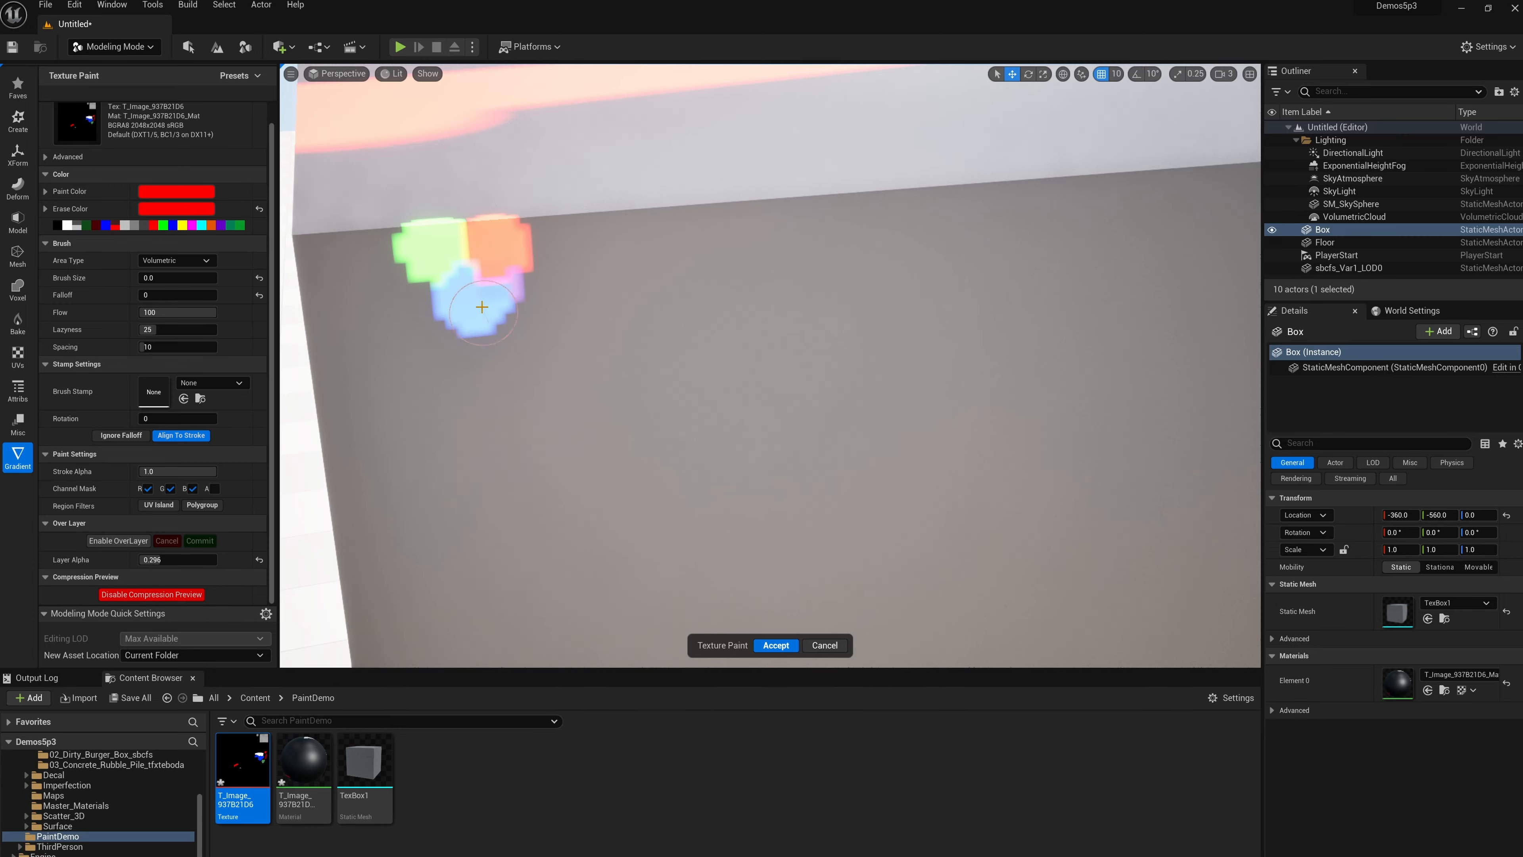
pyautogui.keyDown('alt'); pyautogui.moveTo(480, 305); pyautogui.dragTo(663, 396); pyautogui.keyUp('alt')
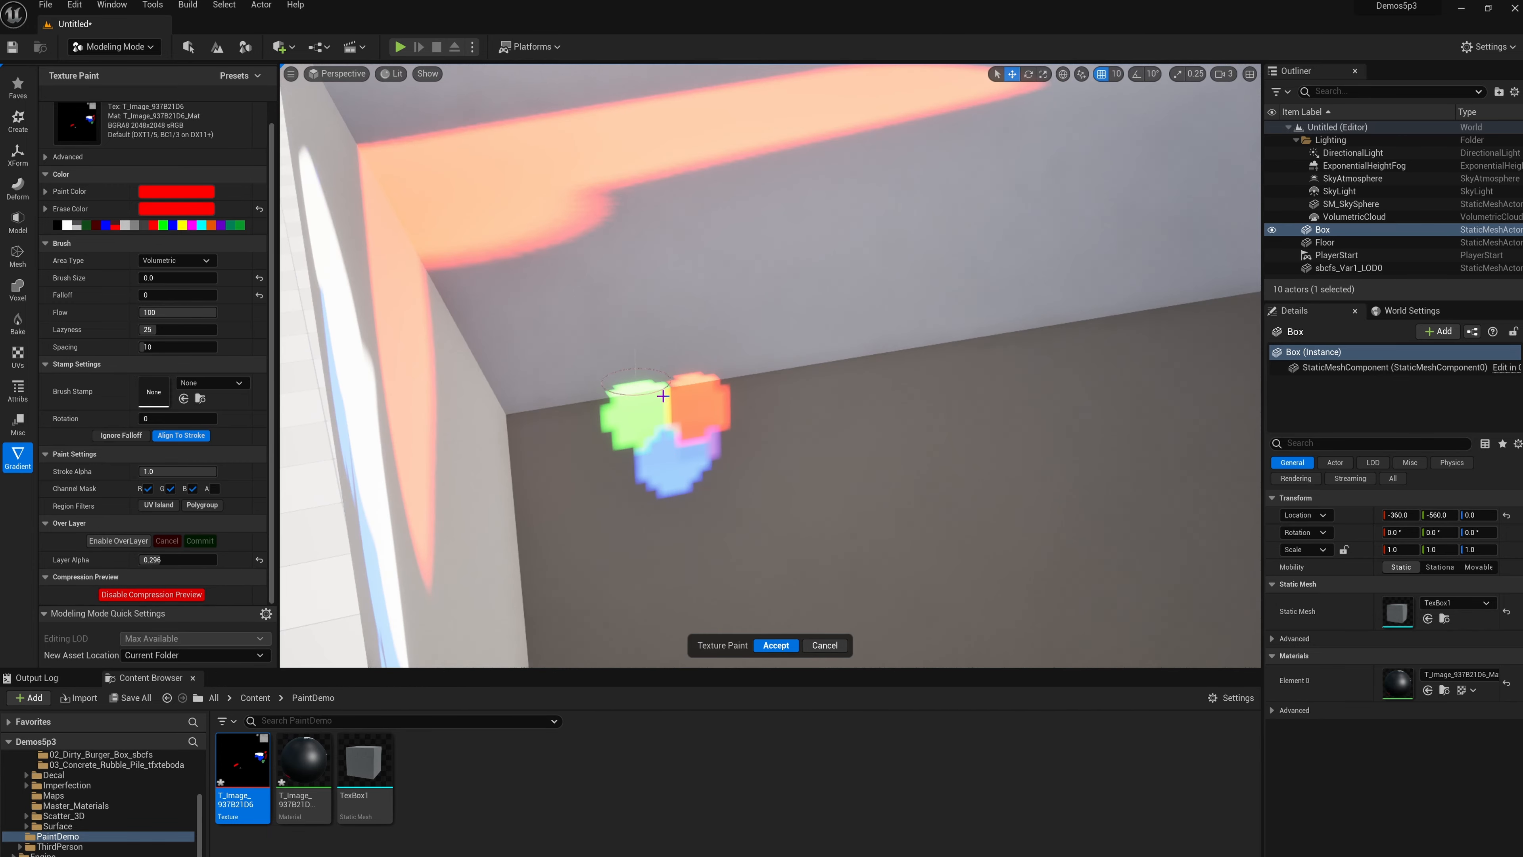
pyautogui.click(184, 594)
pyautogui.keyDown('alt'); pyautogui.moveTo(673, 517); pyautogui.dragTo(668, 498); pyautogui.keyUp('alt')
pyautogui.scroll(5, 552, 378)
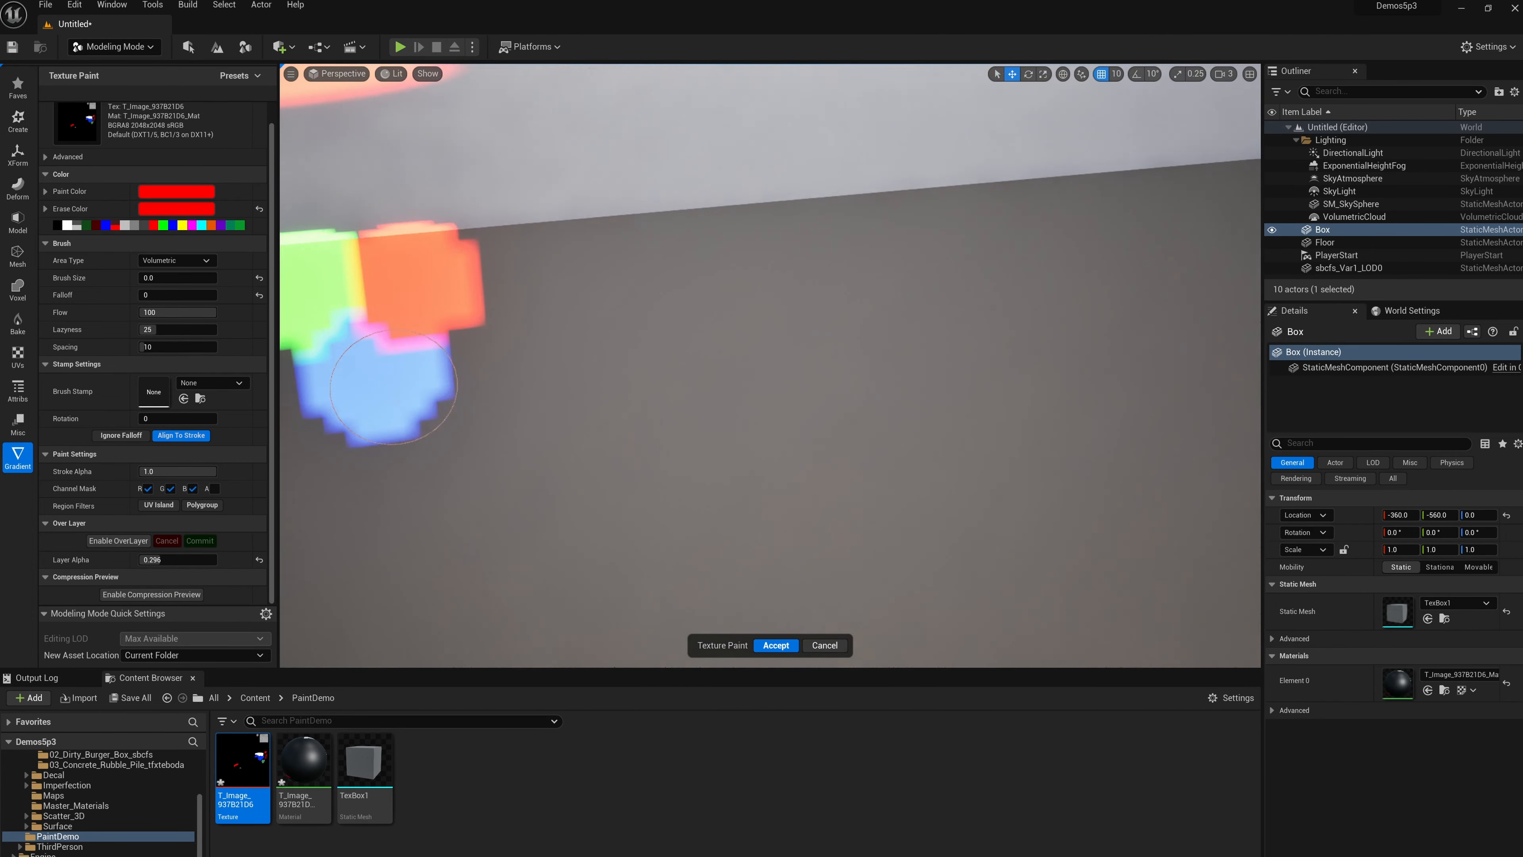
pyautogui.scroll(-3, 551, 375)
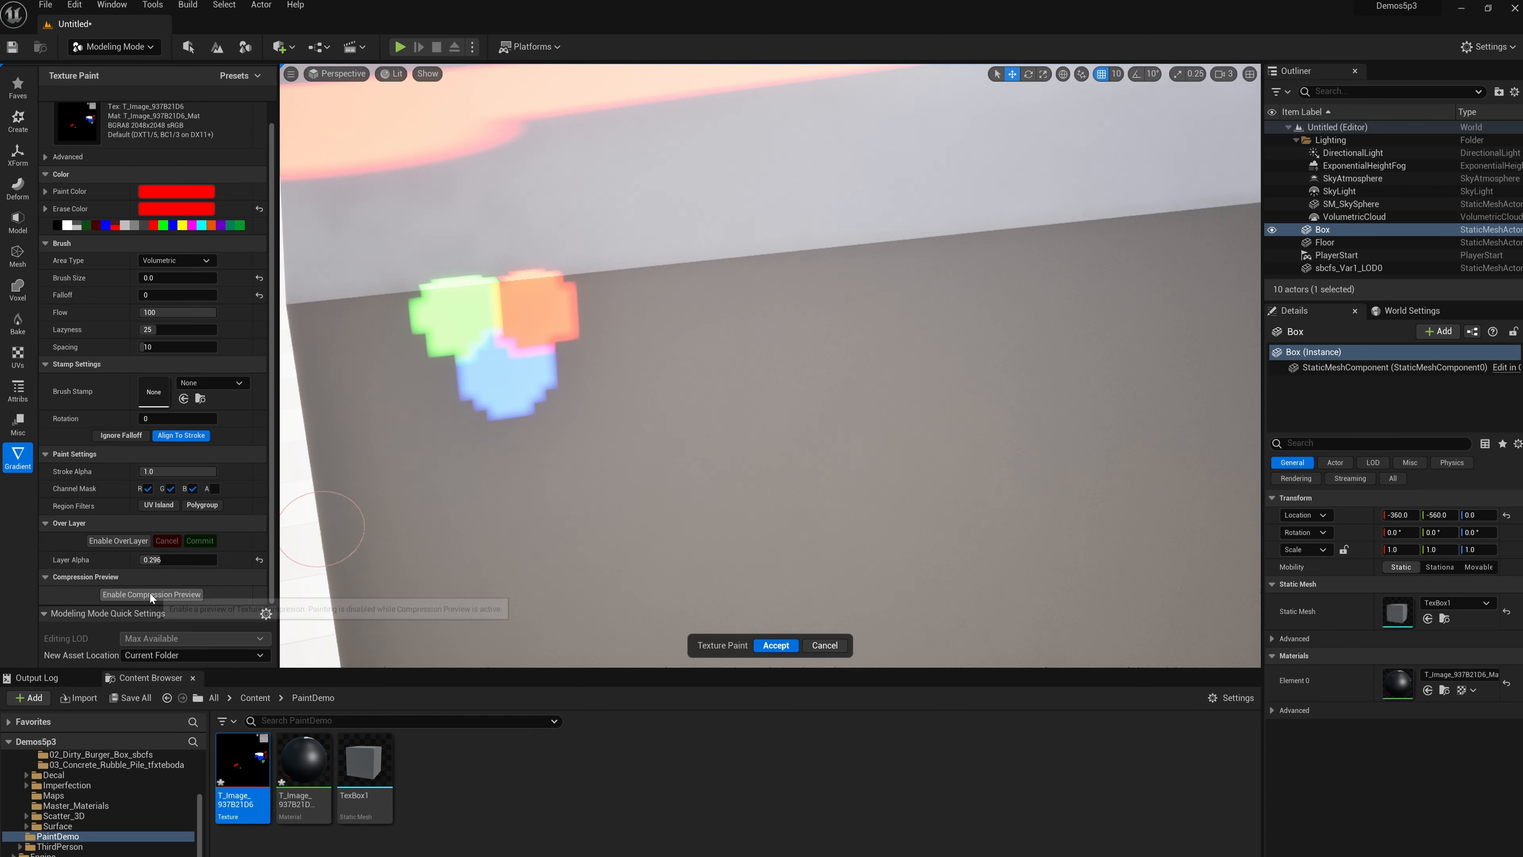
# Step: View the colored dabs from farther away and cancel the TexturePaint session without keeping the paint
pyautogui.press('s')
pyautogui.moveTo(635, 309)
pyautogui.mouseDown(button='right')
pyautogui.moveTo(819, 398)
pyautogui.moveTo(805, 408)
pyautogui.moveTo(823, 463)
pyautogui.mouseUp(button='right')
pyautogui.press('d')
pyautogui.press('w')
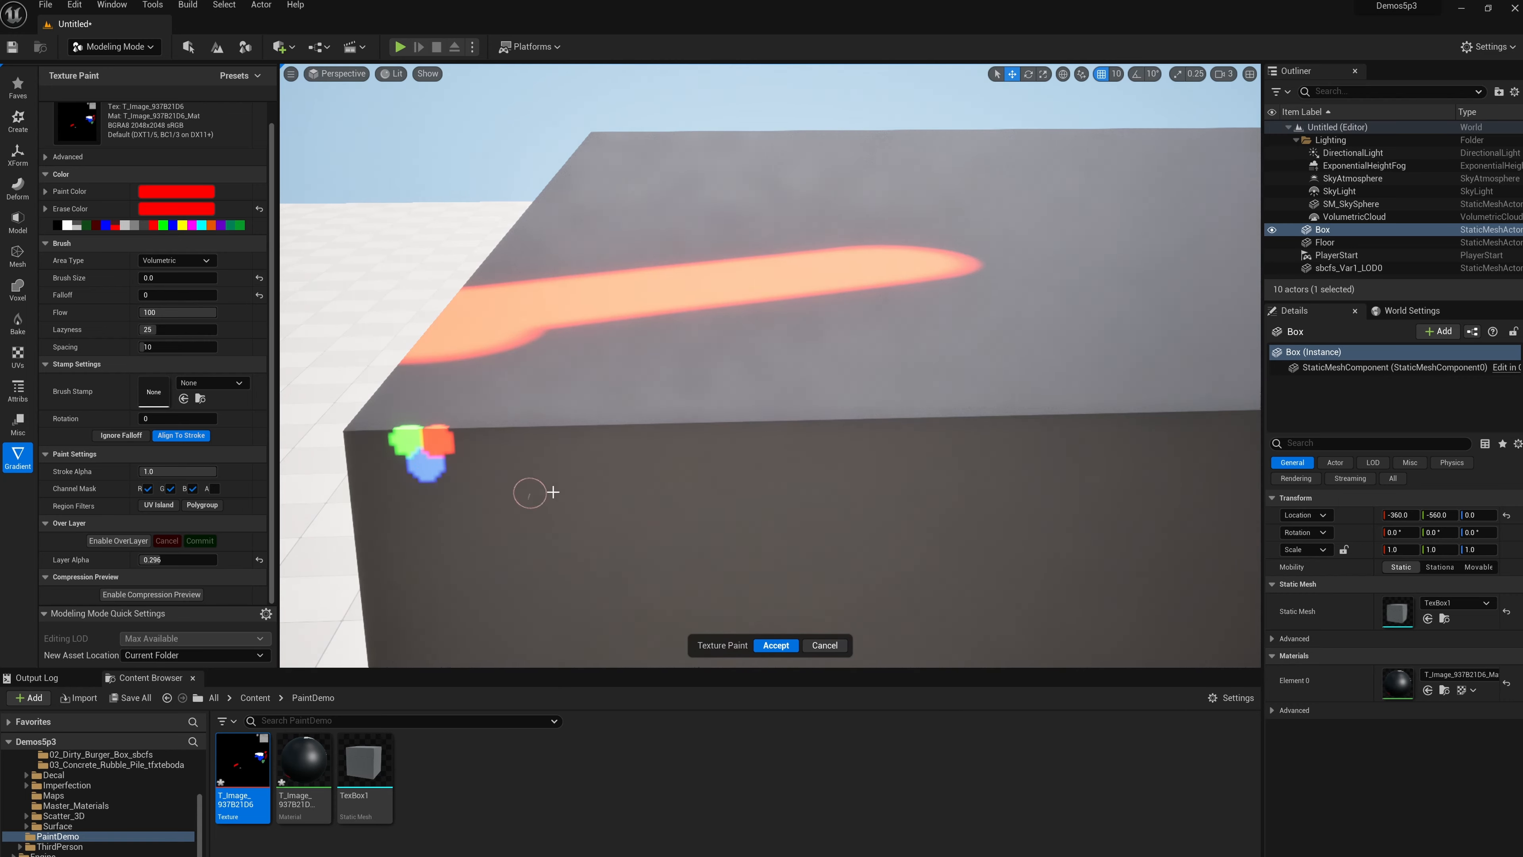
pyautogui.moveTo(528, 493)
pyautogui.mouseDown(button='right')
pyautogui.moveTo(571, 459)
pyautogui.moveTo(779, 432)
pyautogui.moveTo(788, 454)
pyautogui.mouseUp(button='right')
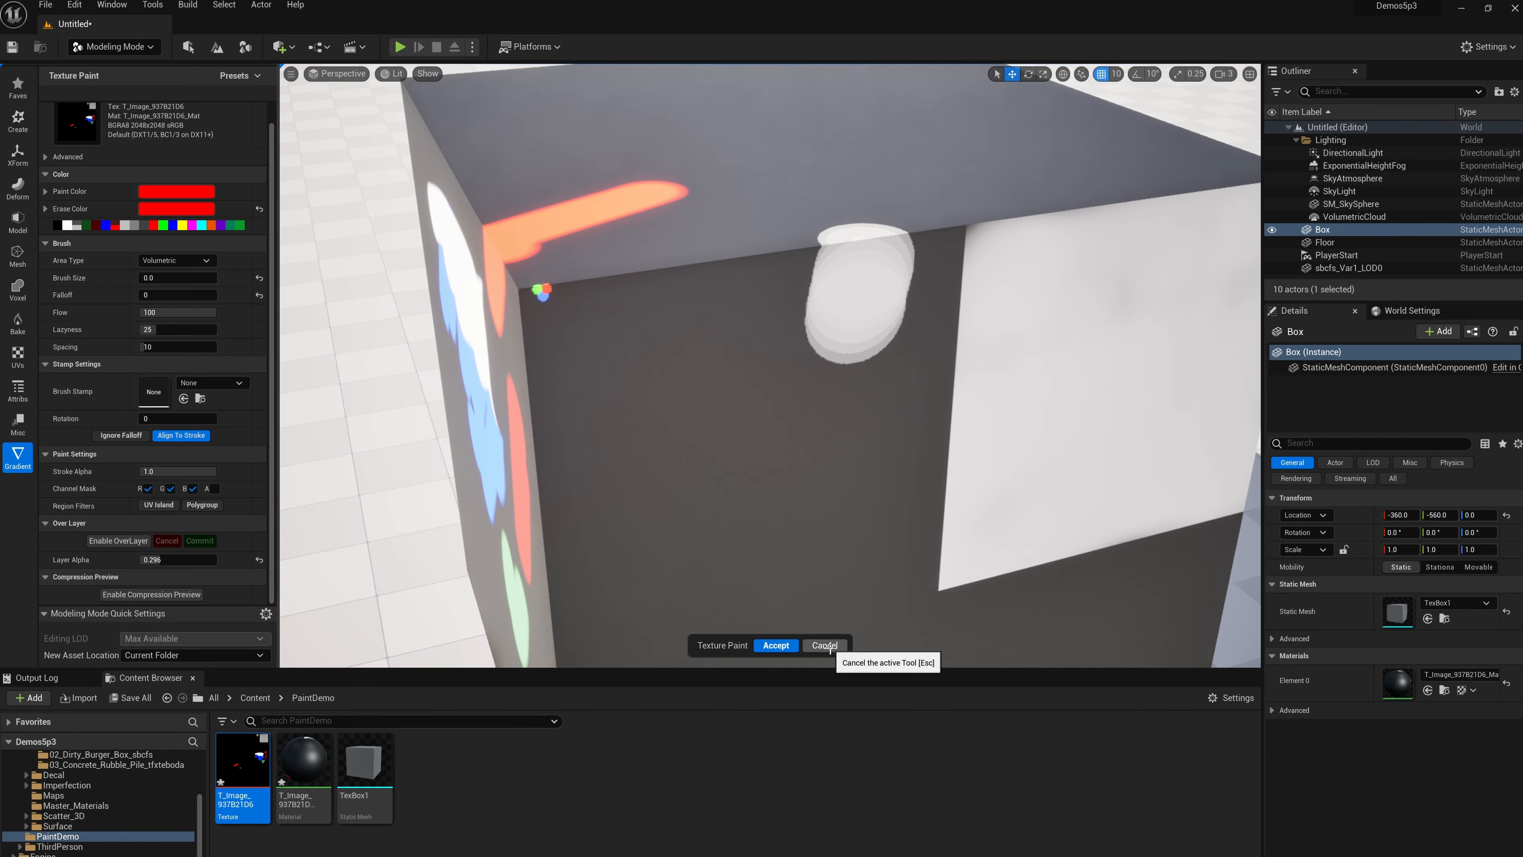
pyautogui.click(832, 647)
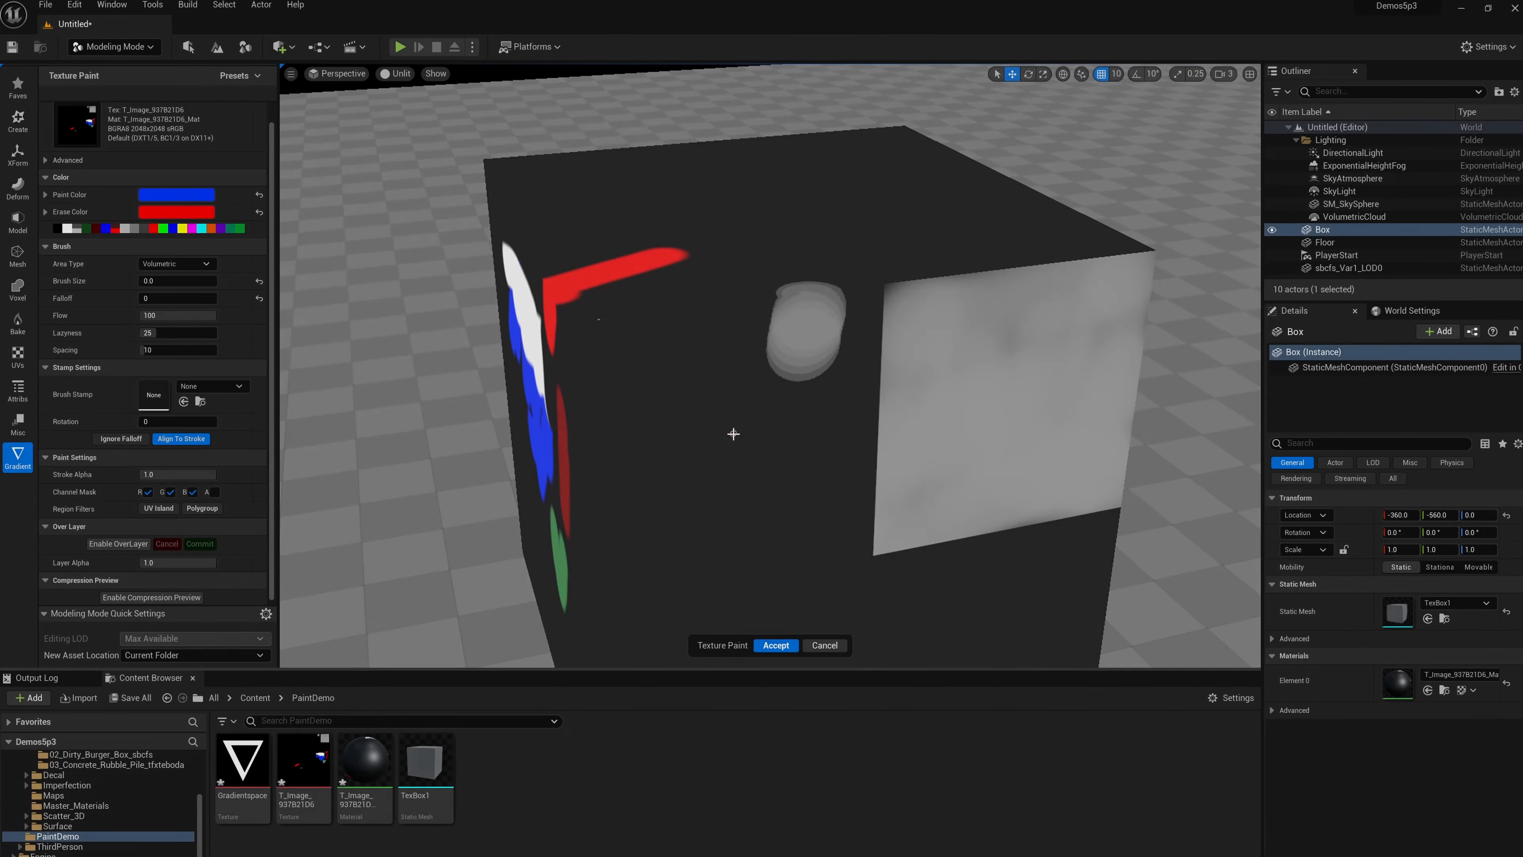
pyautogui.scroll(2, 716, 430)
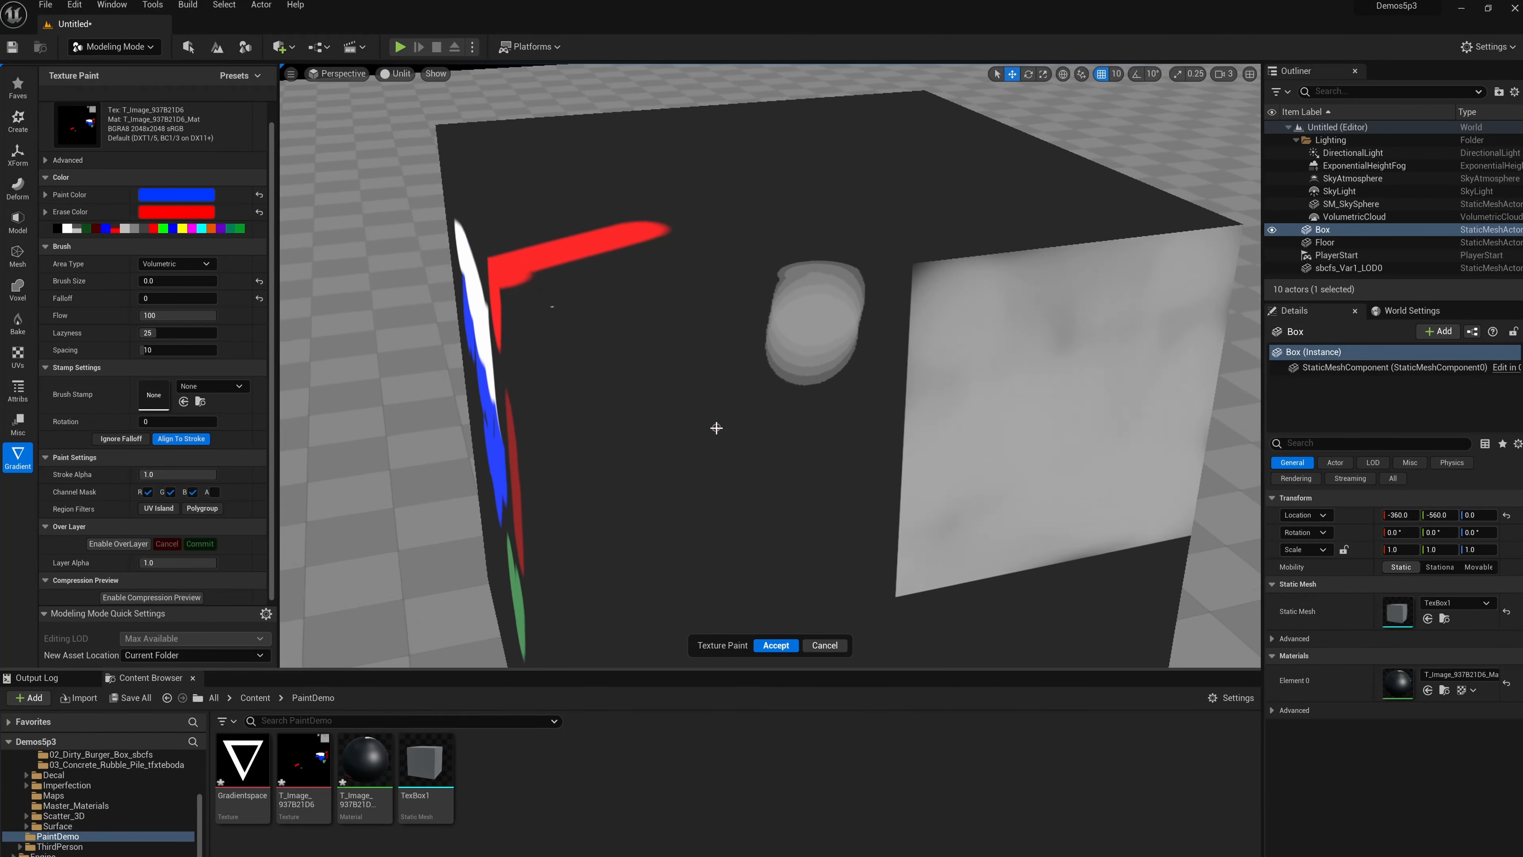
# Step: Examine the three touching colored dabs on the box's dark face up close
pyautogui.moveTo(716, 430); pyautogui.dragTo(813, 456, button='middle')
pyautogui.scroll(3, 681, 469)
pyautogui.scroll(2, 681, 470)
pyautogui.moveTo(726, 425)
pyautogui.mouseDown(button='middle')
pyautogui.moveTo(751, 448)
pyautogui.moveTo(936, 423)
pyautogui.mouseUp(button='middle')
pyautogui.scroll(2, 743, 409)
pyautogui.moveTo(750, 398)
pyautogui.mouseDown(button='middle')
pyautogui.moveTo(636, 466)
pyautogui.moveTo(744, 395)
pyautogui.moveTo(819, 453)
pyautogui.moveTo(727, 387)
pyautogui.mouseUp(button='middle')
pyautogui.scroll(2, 726, 387)
pyautogui.moveTo(636, 434); pyautogui.dragTo(707, 398, button='middle')
pyautogui.scroll(4, 707, 398)
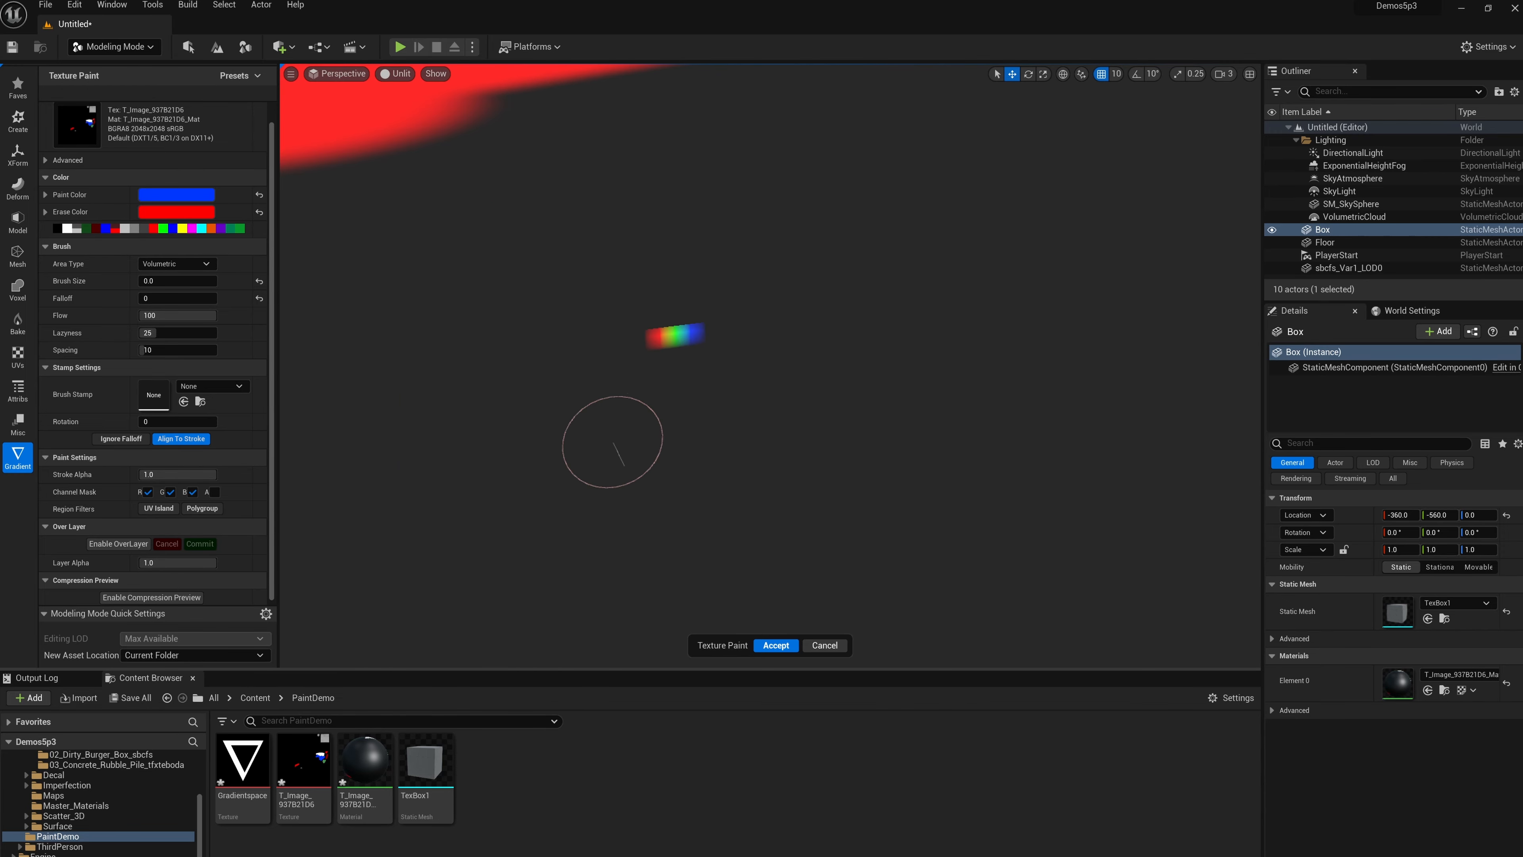
pyautogui.scroll(-2, 662, 414)
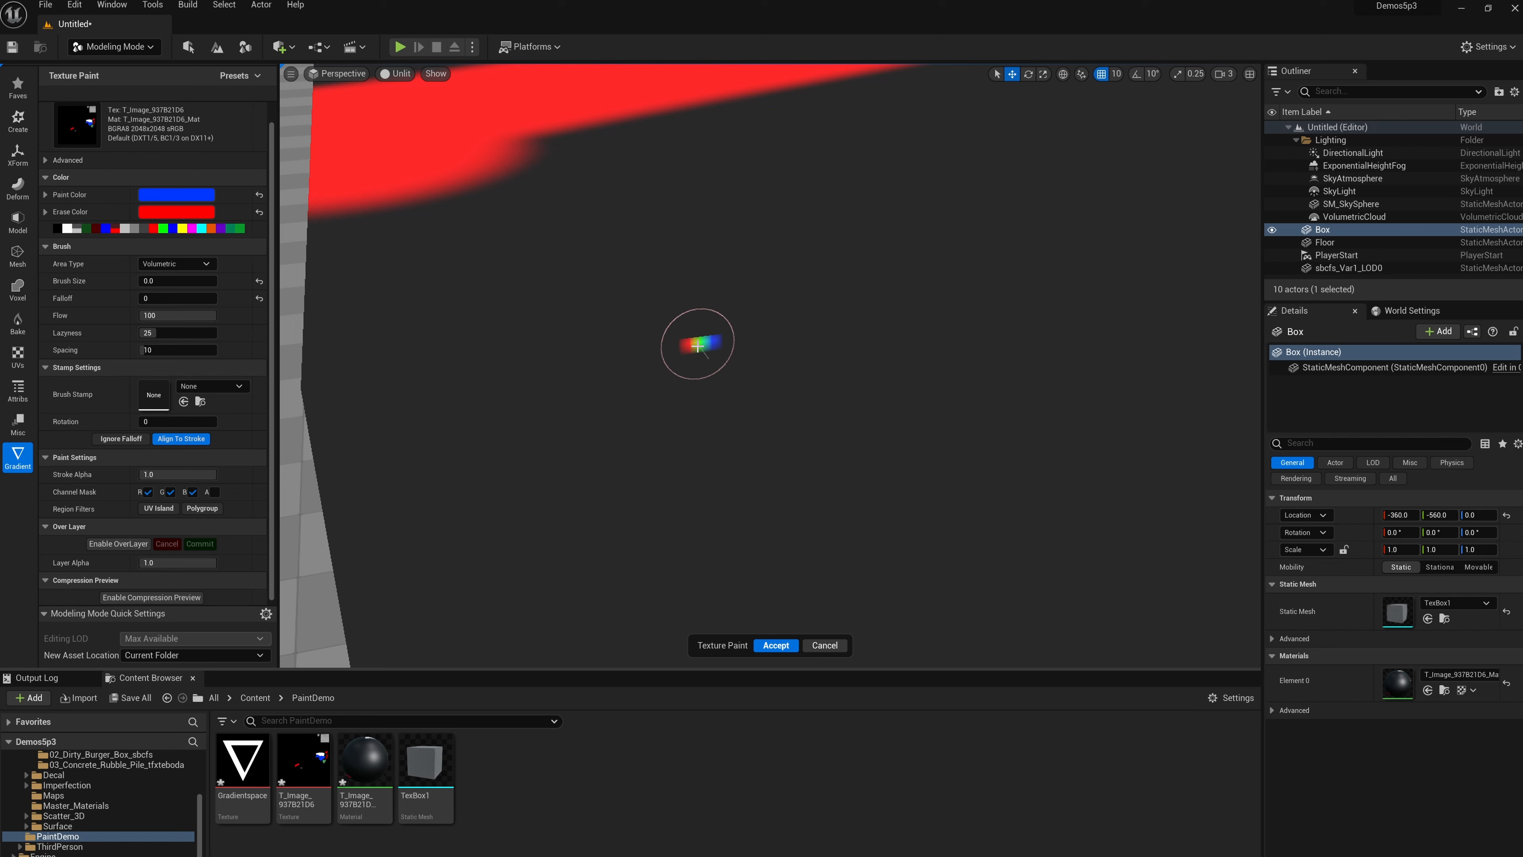
# Step: Set the active texture's Filter Mode to Nearest in the advanced TexturePaint settings
pyautogui.click(46, 160)
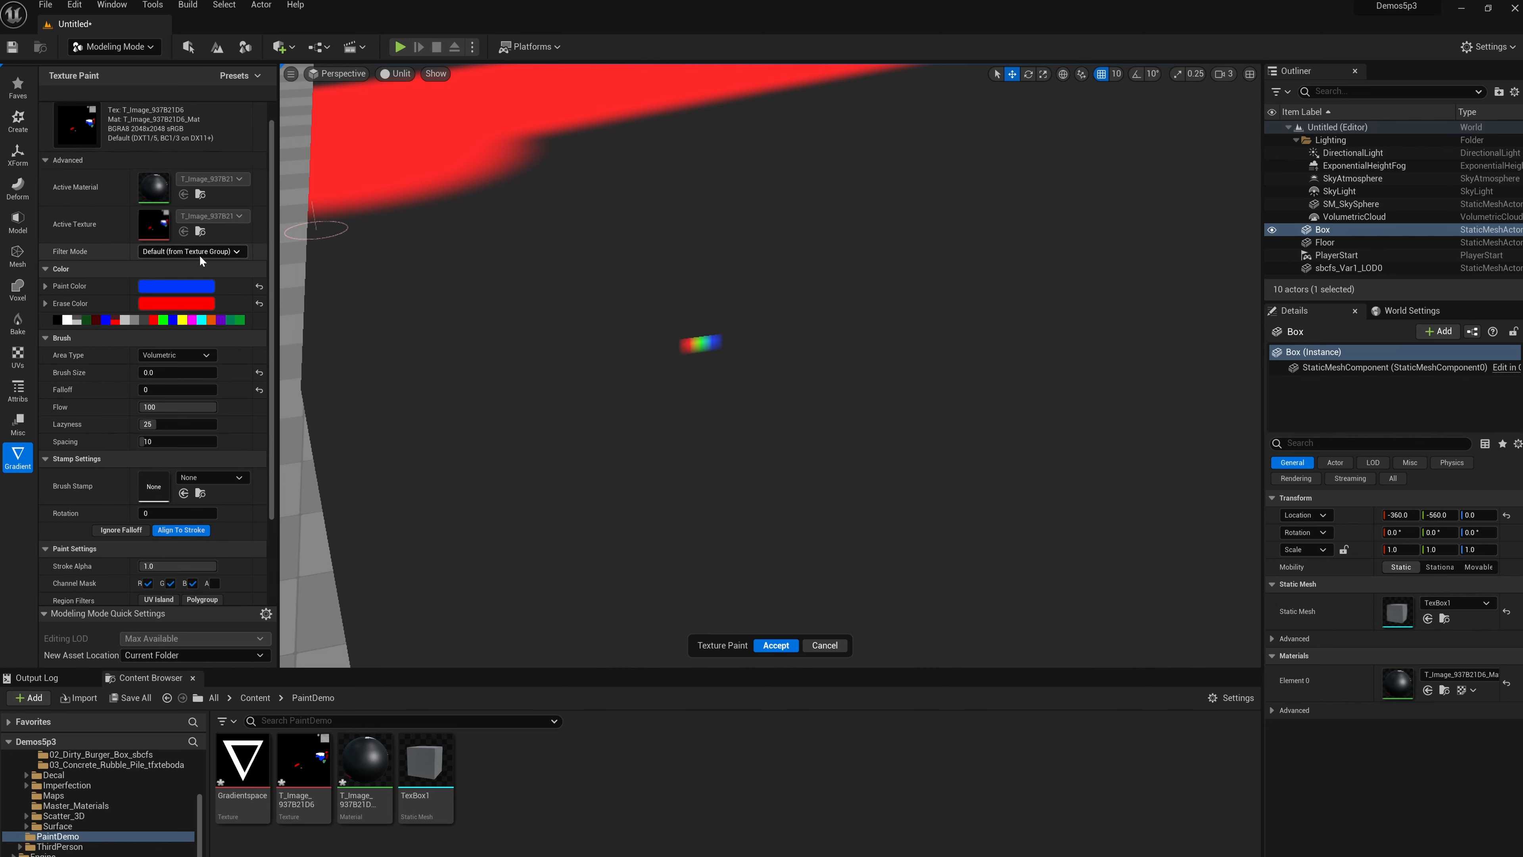
pyautogui.click(183, 252)
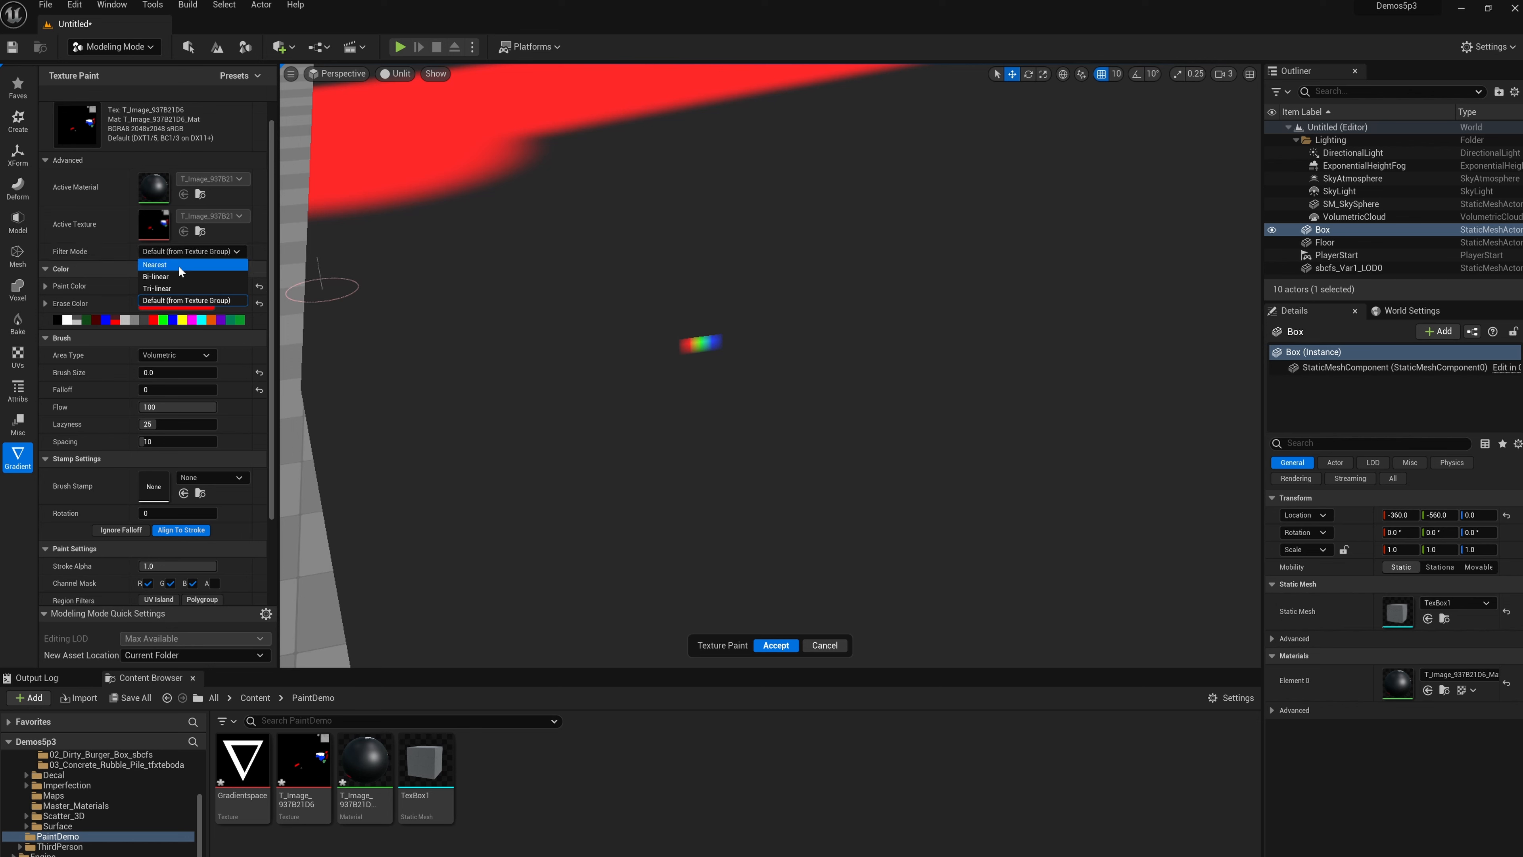
pyautogui.click(179, 266)
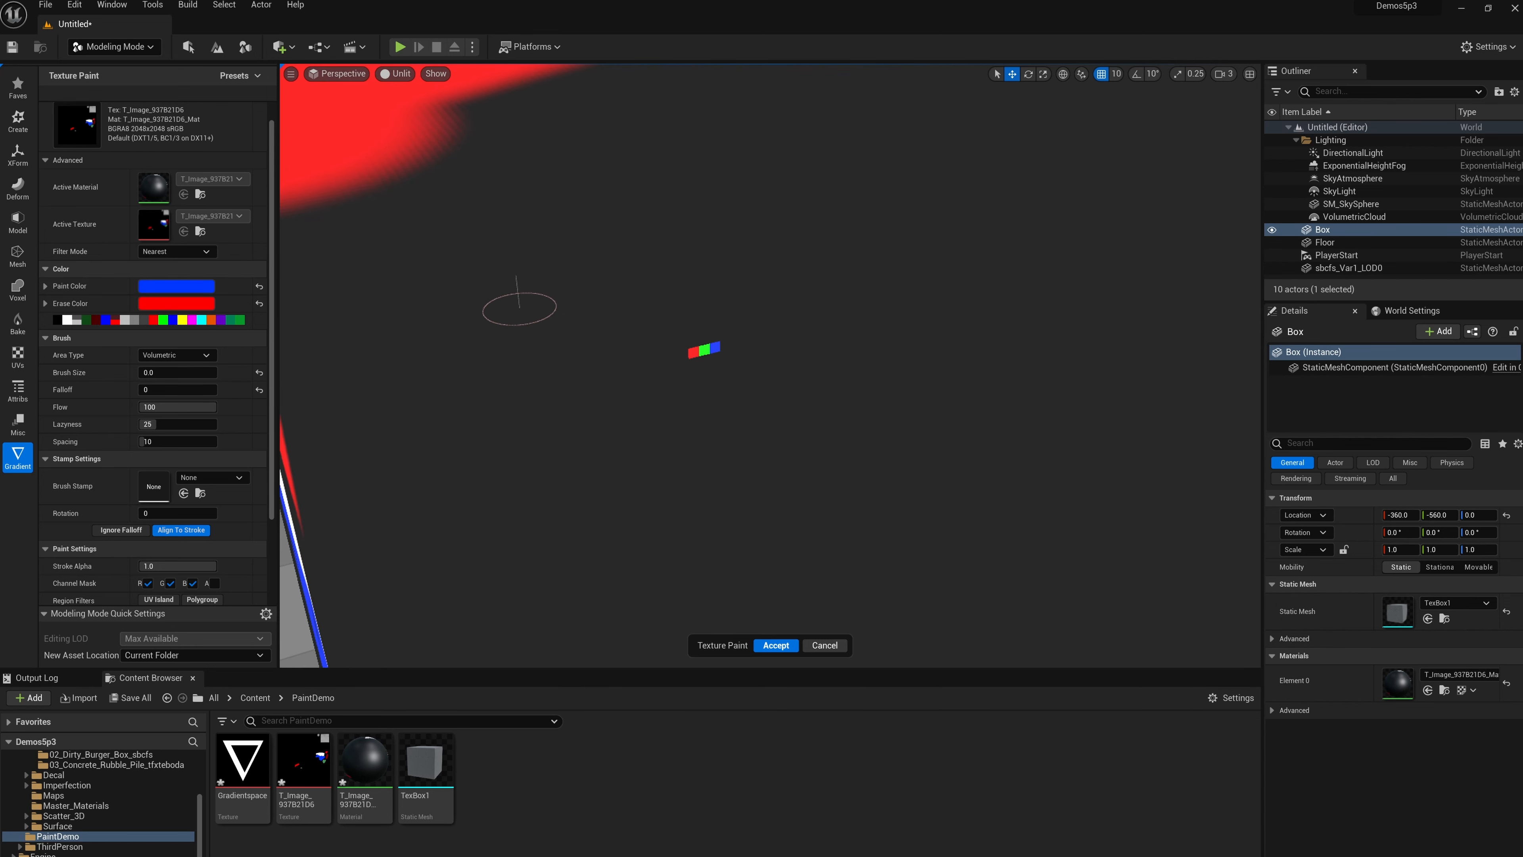
pyautogui.moveTo(474, 316)
pyautogui.keyDown('alt'); pyautogui.mouseDown()
pyautogui.moveTo(503, 313)
pyautogui.moveTo(490, 329)
pyautogui.moveTo(470, 220)
pyautogui.moveTo(600, 259)
pyautogui.mouseUp(); pyautogui.keyUp('alt')
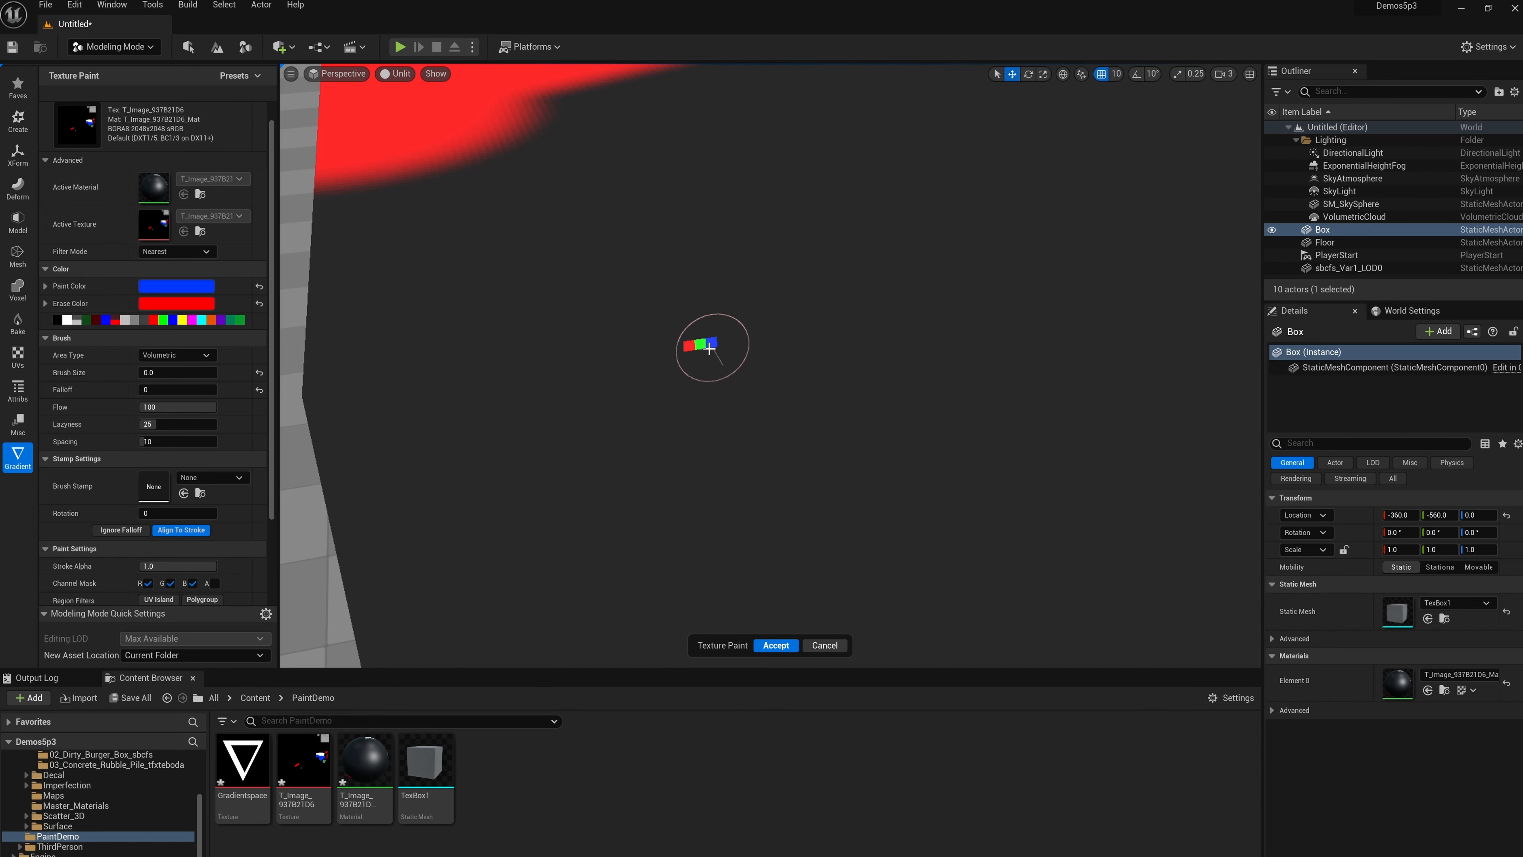
# Step: Turn on the Compression Preview and examine the red, green and blue dabs with nearest filtering
pyautogui.scroll(-3, 274, 513)
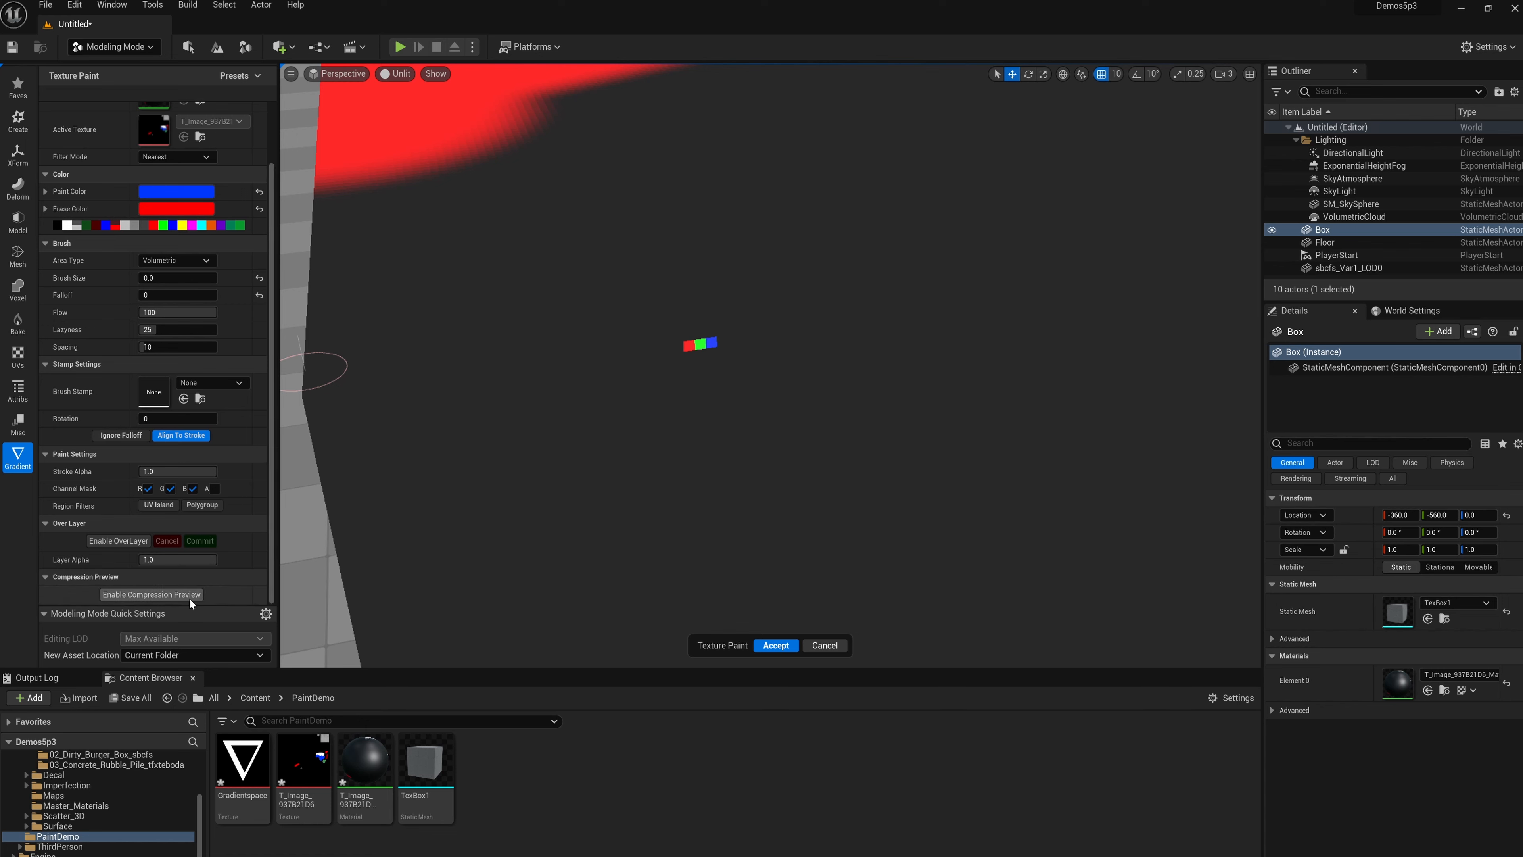
pyautogui.click(185, 595)
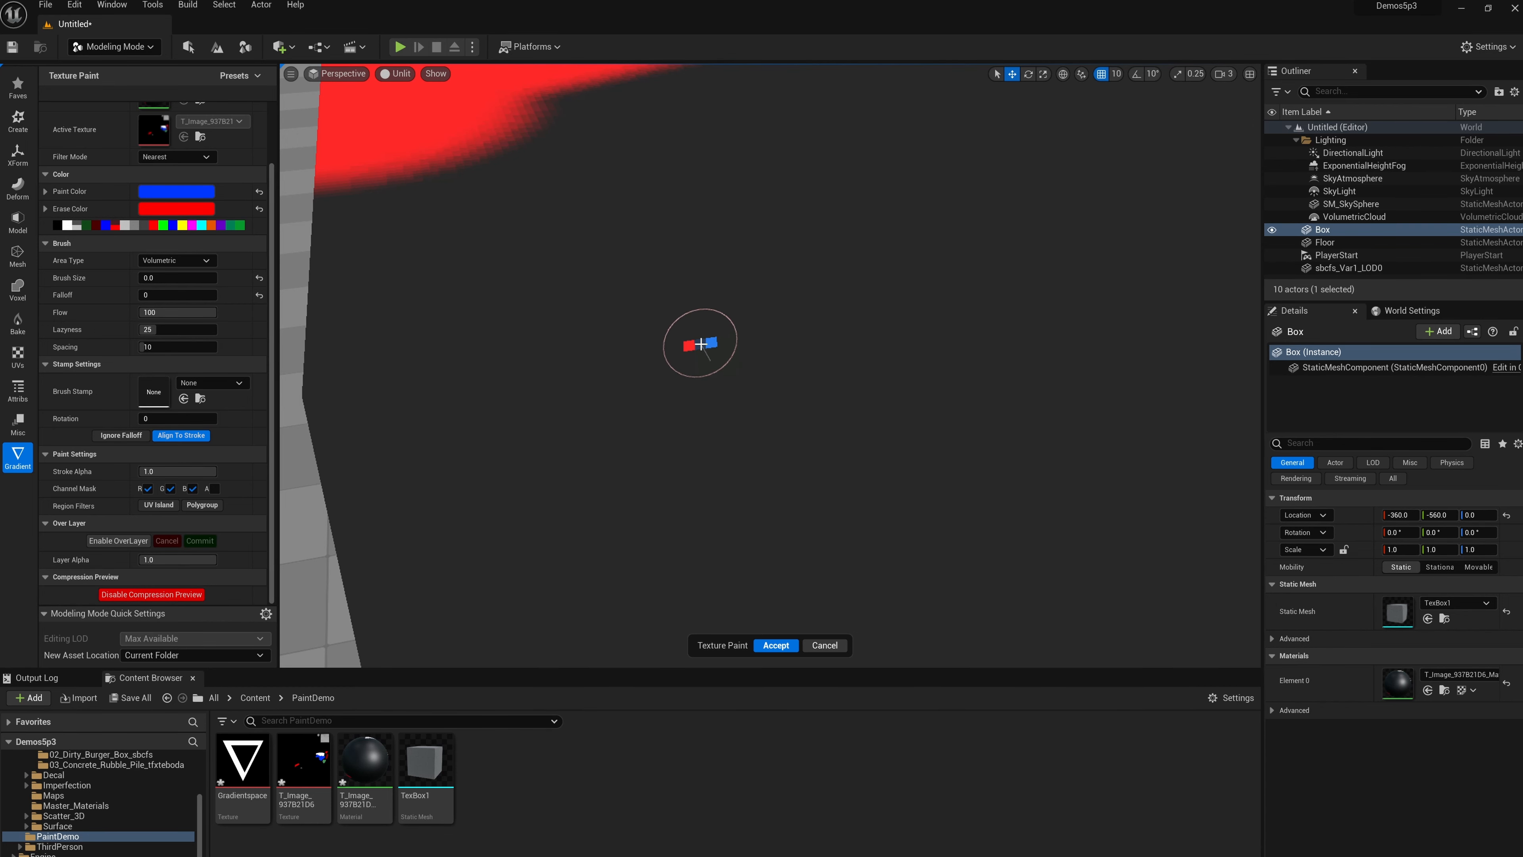
pyautogui.moveTo(478, 155)
pyautogui.mouseDown(button='right')
pyautogui.moveTo(434, 184)
pyautogui.moveTo(364, 157)
pyautogui.mouseUp(button='right')
pyautogui.scroll(-5, 364, 157)
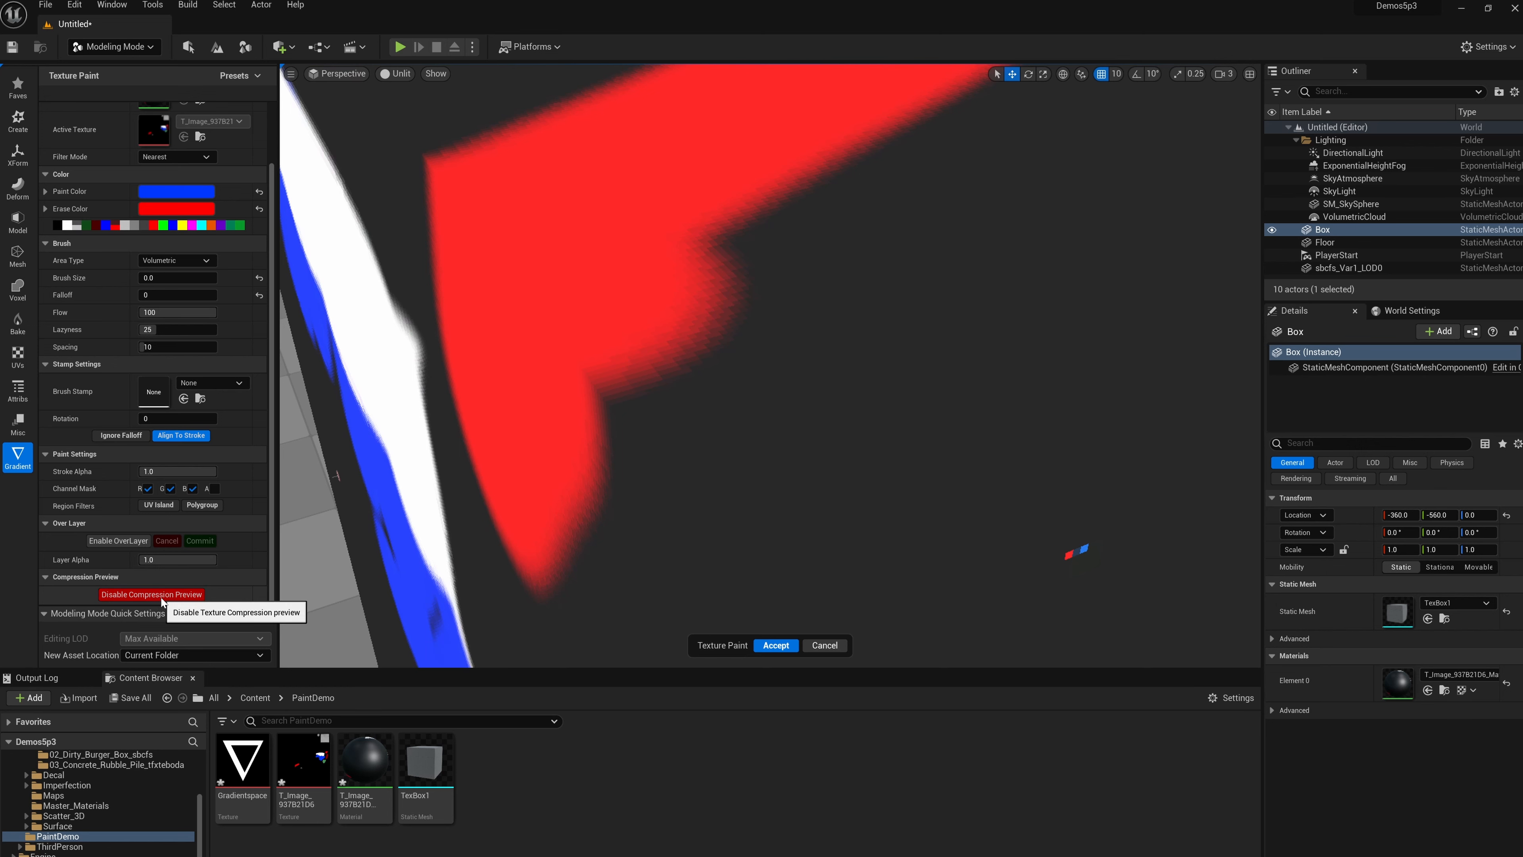
# Step: With Compression Preview off, paint a small blue patch beside the red strokes and inspect it near and far
pyautogui.moveTo(688, 378); pyautogui.dragTo(724, 383)
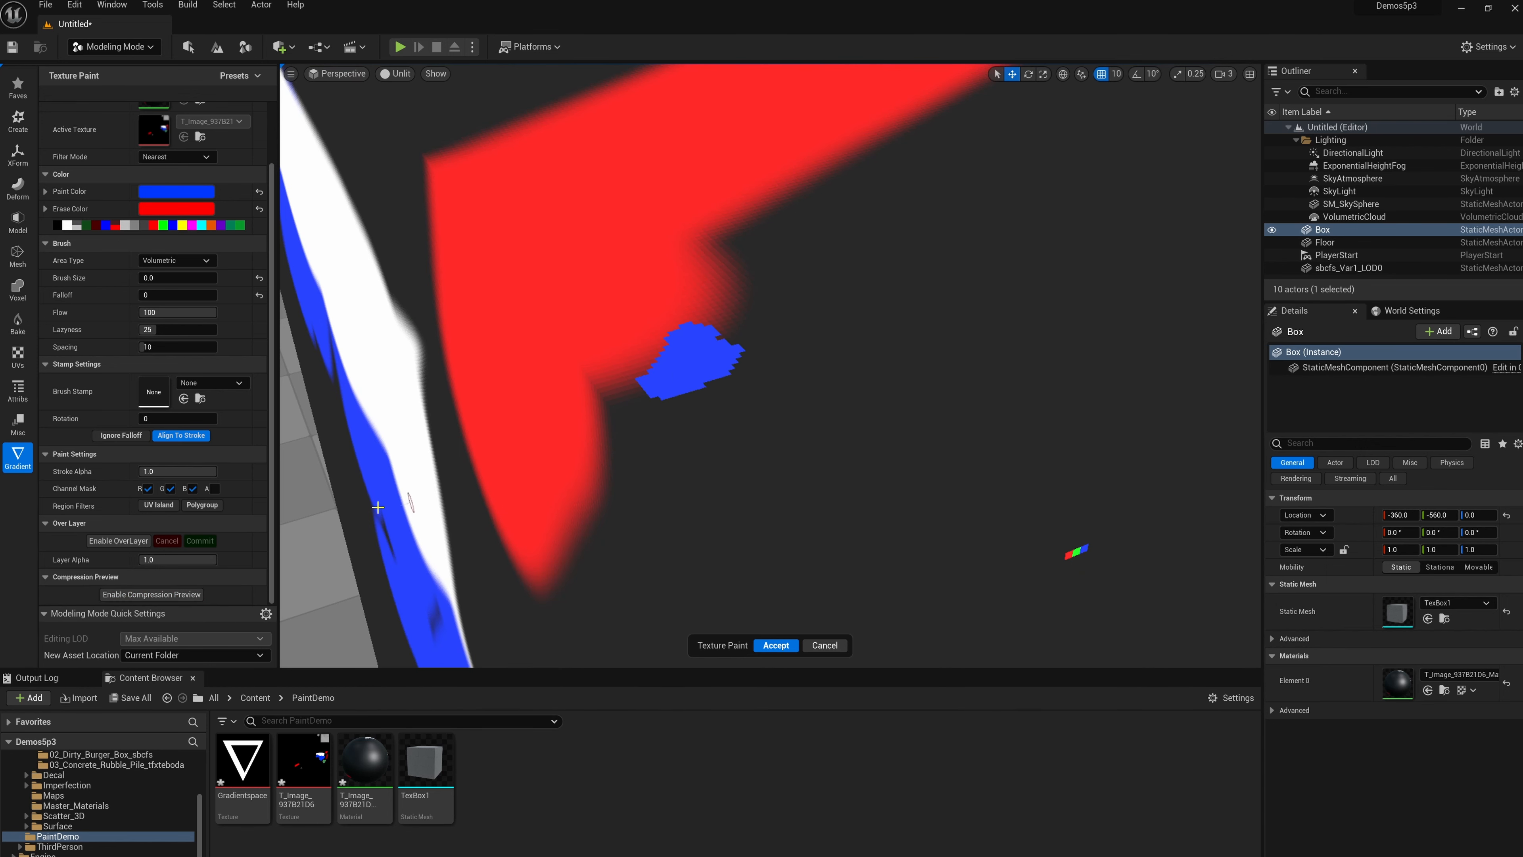
pyautogui.scroll(3, 677, 472)
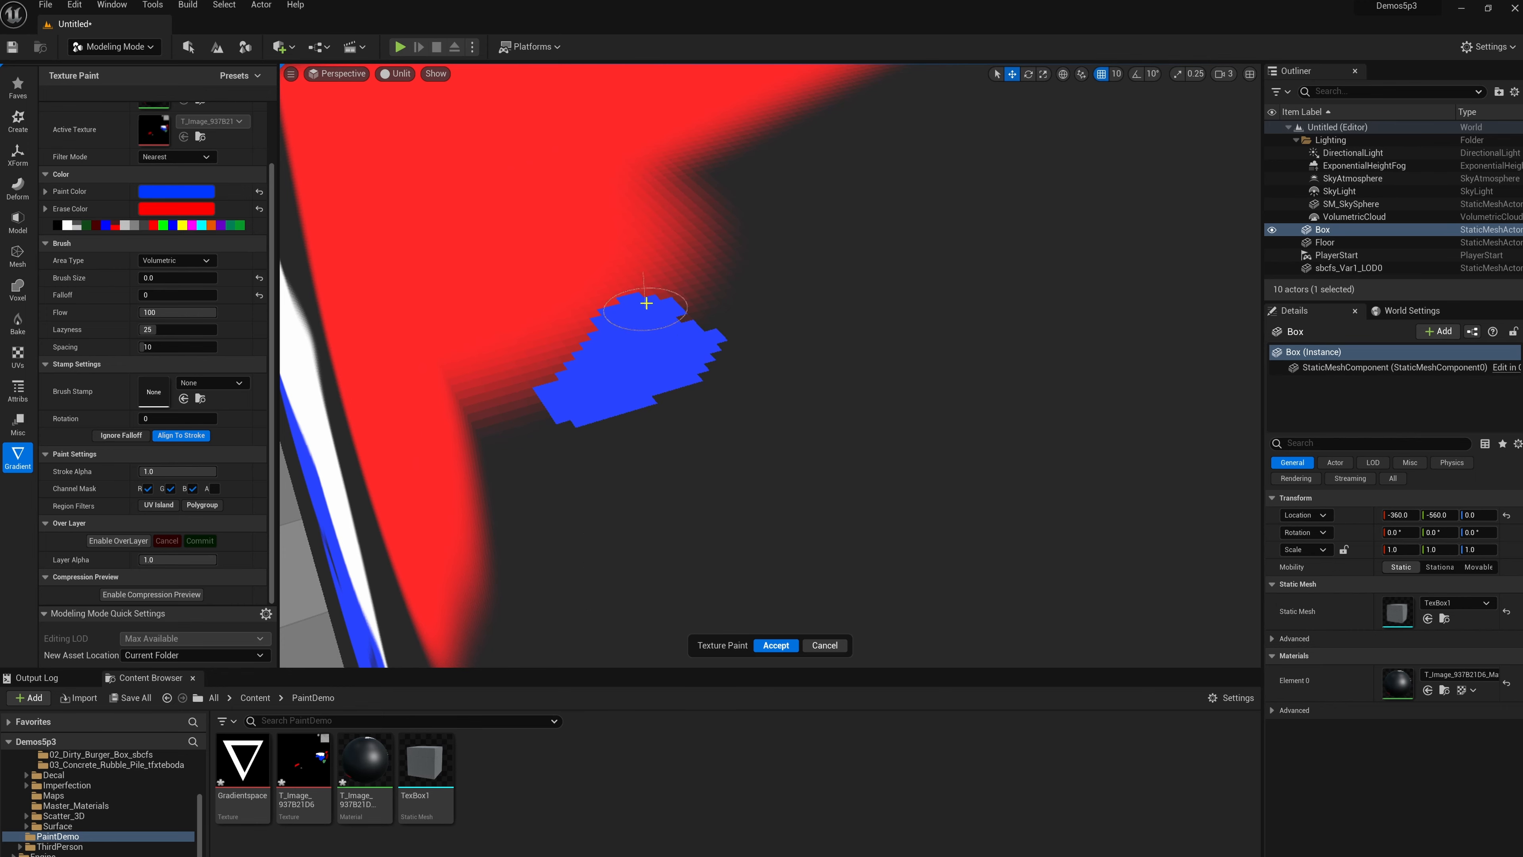
pyautogui.scroll(-5, 630, 331)
pyautogui.moveTo(710, 397); pyautogui.dragTo(359, 198, button='middle')
pyautogui.scroll(-3, 721, 394)
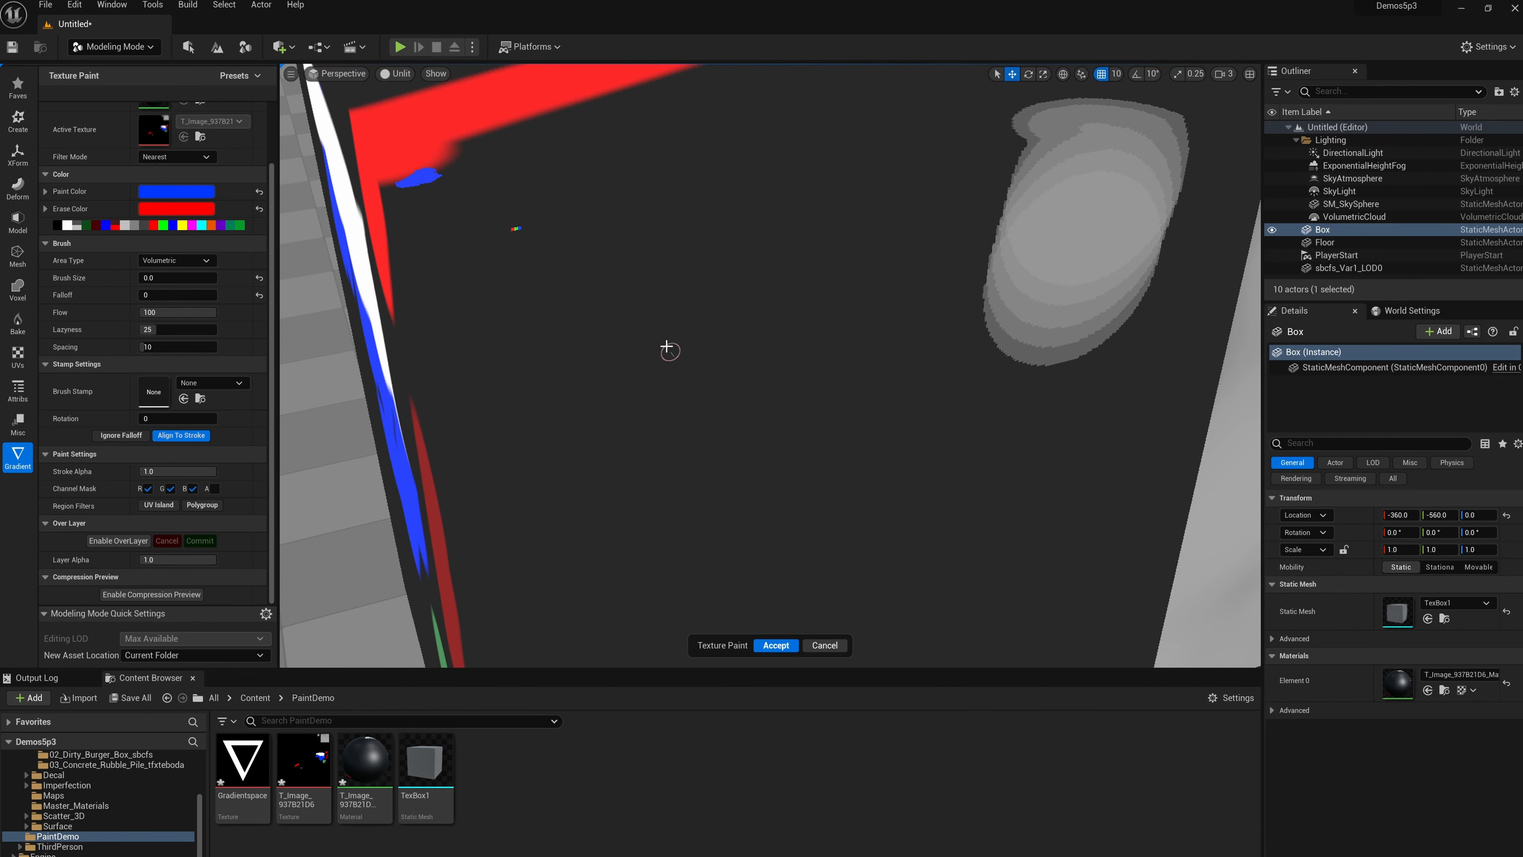
pyautogui.moveTo(667, 344); pyautogui.dragTo(787, 385, button='middle')
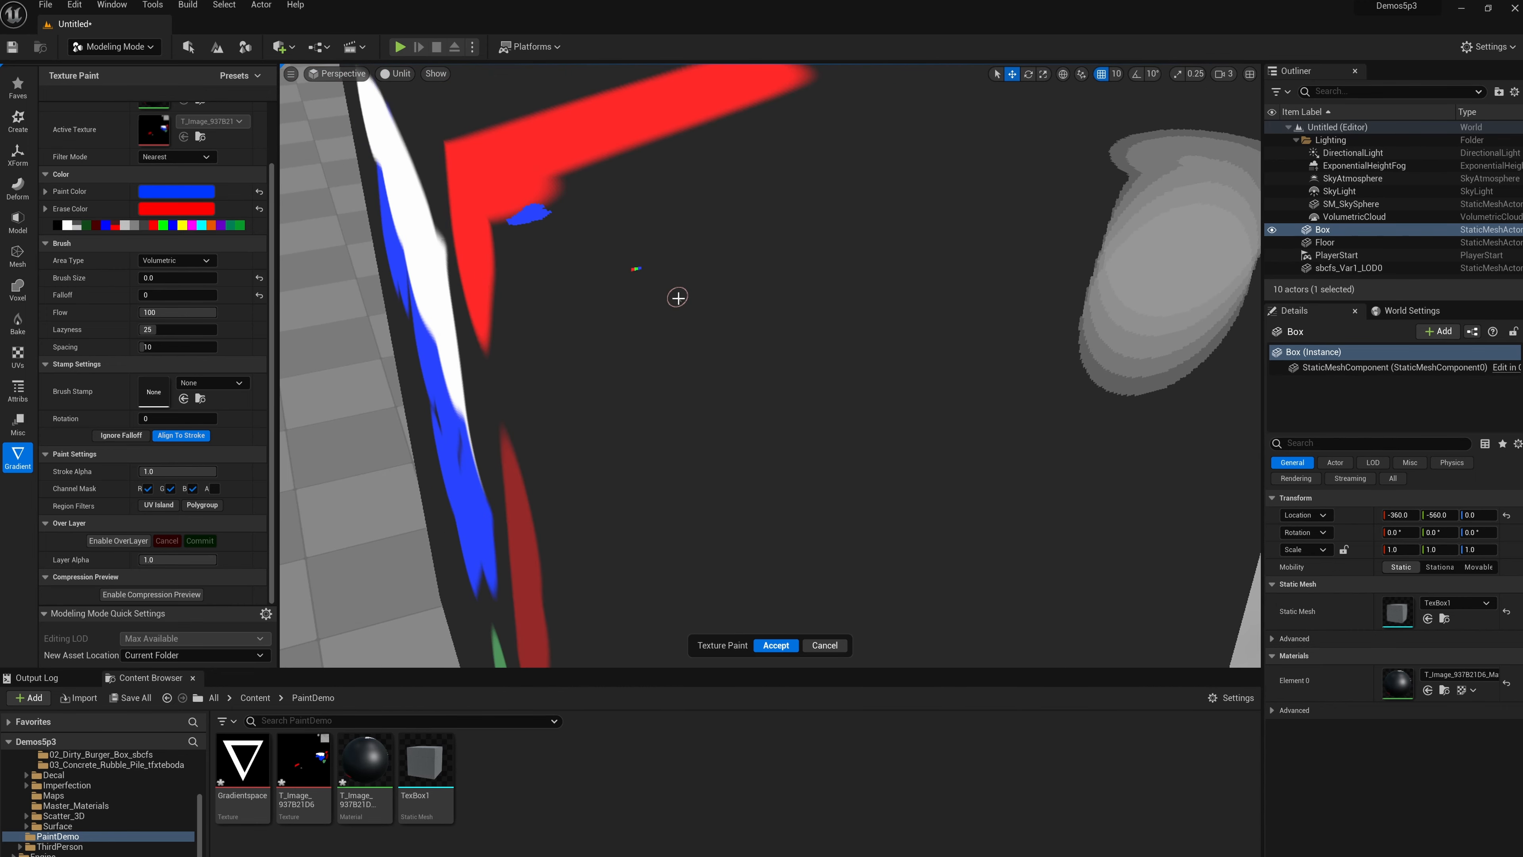
pyautogui.moveTo(694, 296); pyautogui.dragTo(682, 281, button='middle')
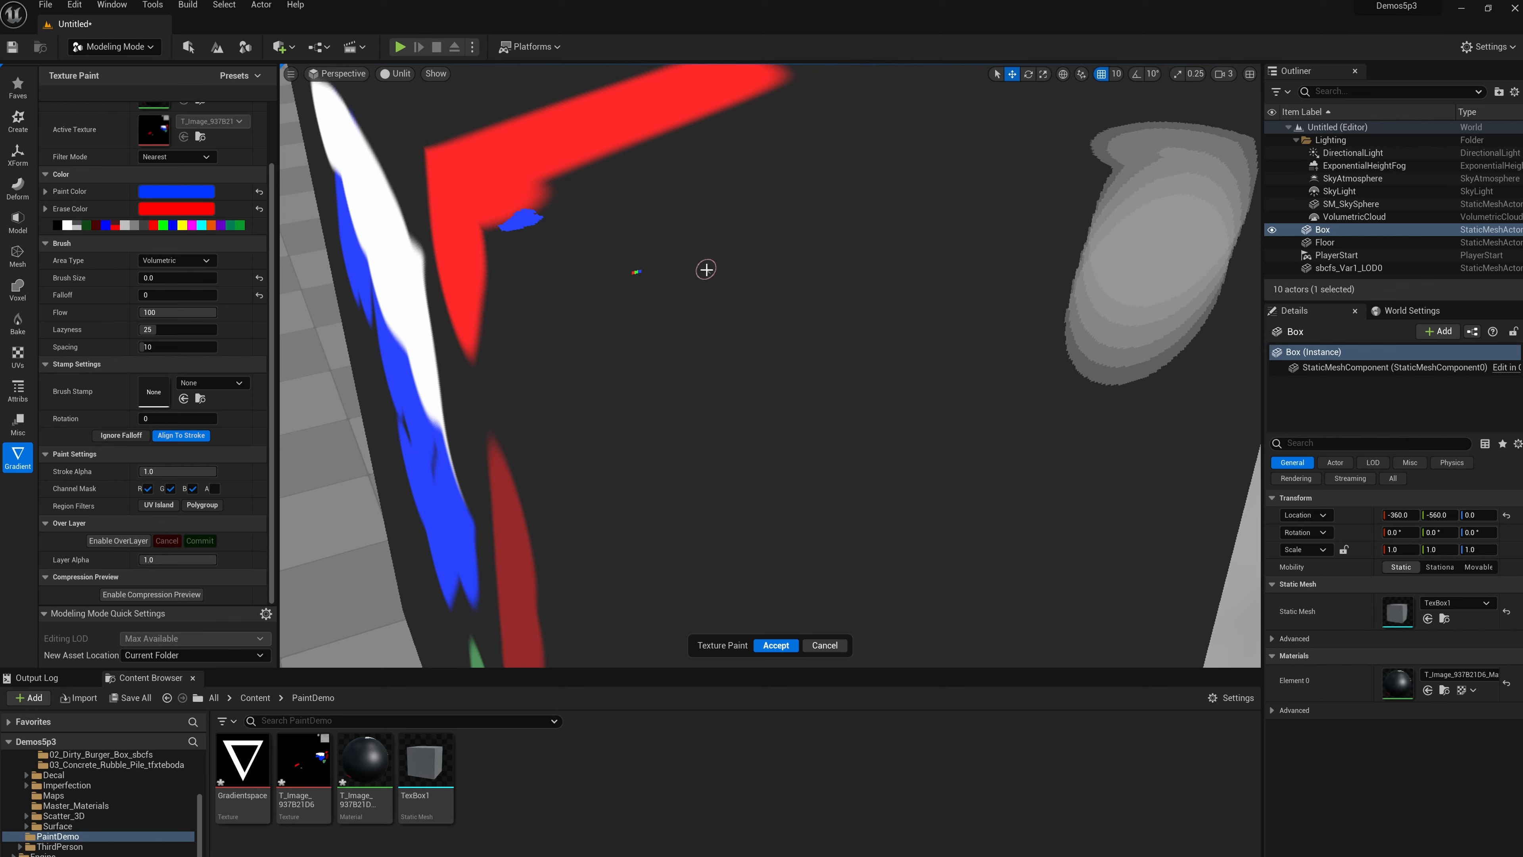
# Step: Switch the Compression Preview on and off to compare the paint, and cancel the TexturePaint session
pyautogui.click(151, 594)
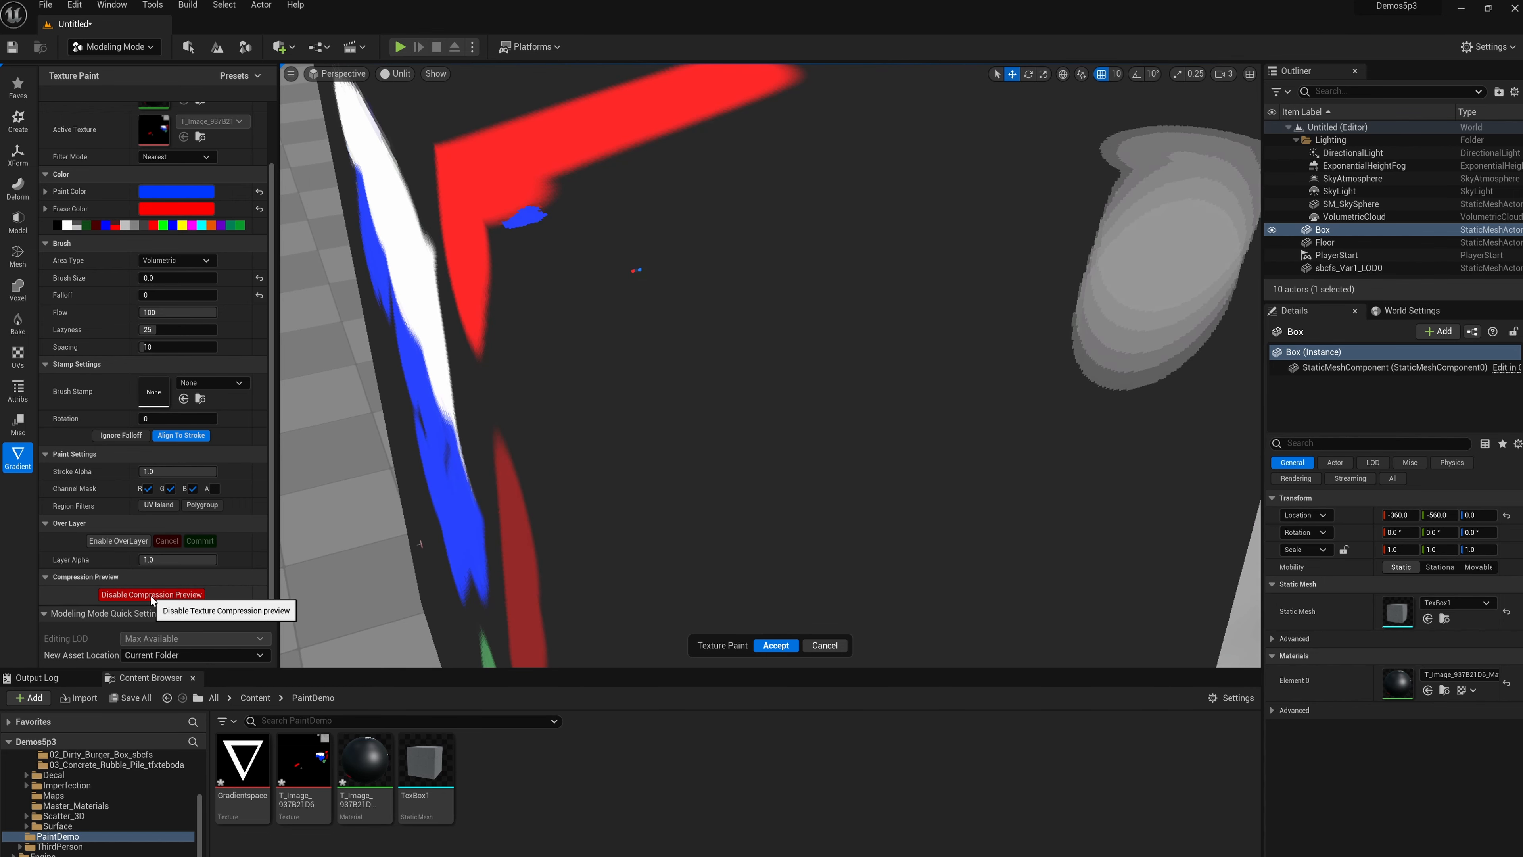
pyautogui.click(150, 594)
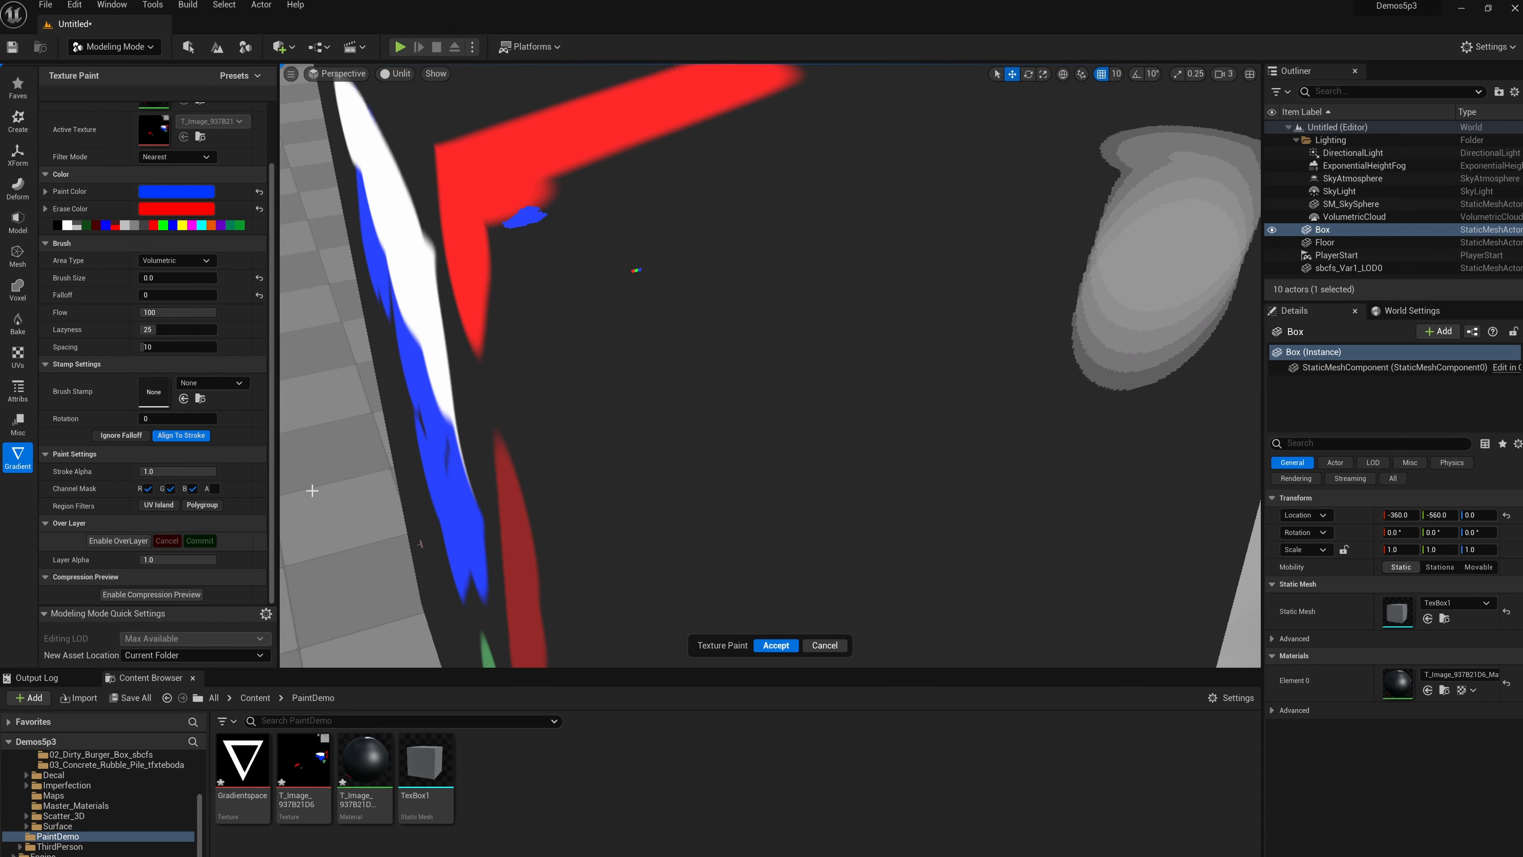
pyautogui.moveTo(708, 384); pyautogui.dragTo(557, 355, button='middle')
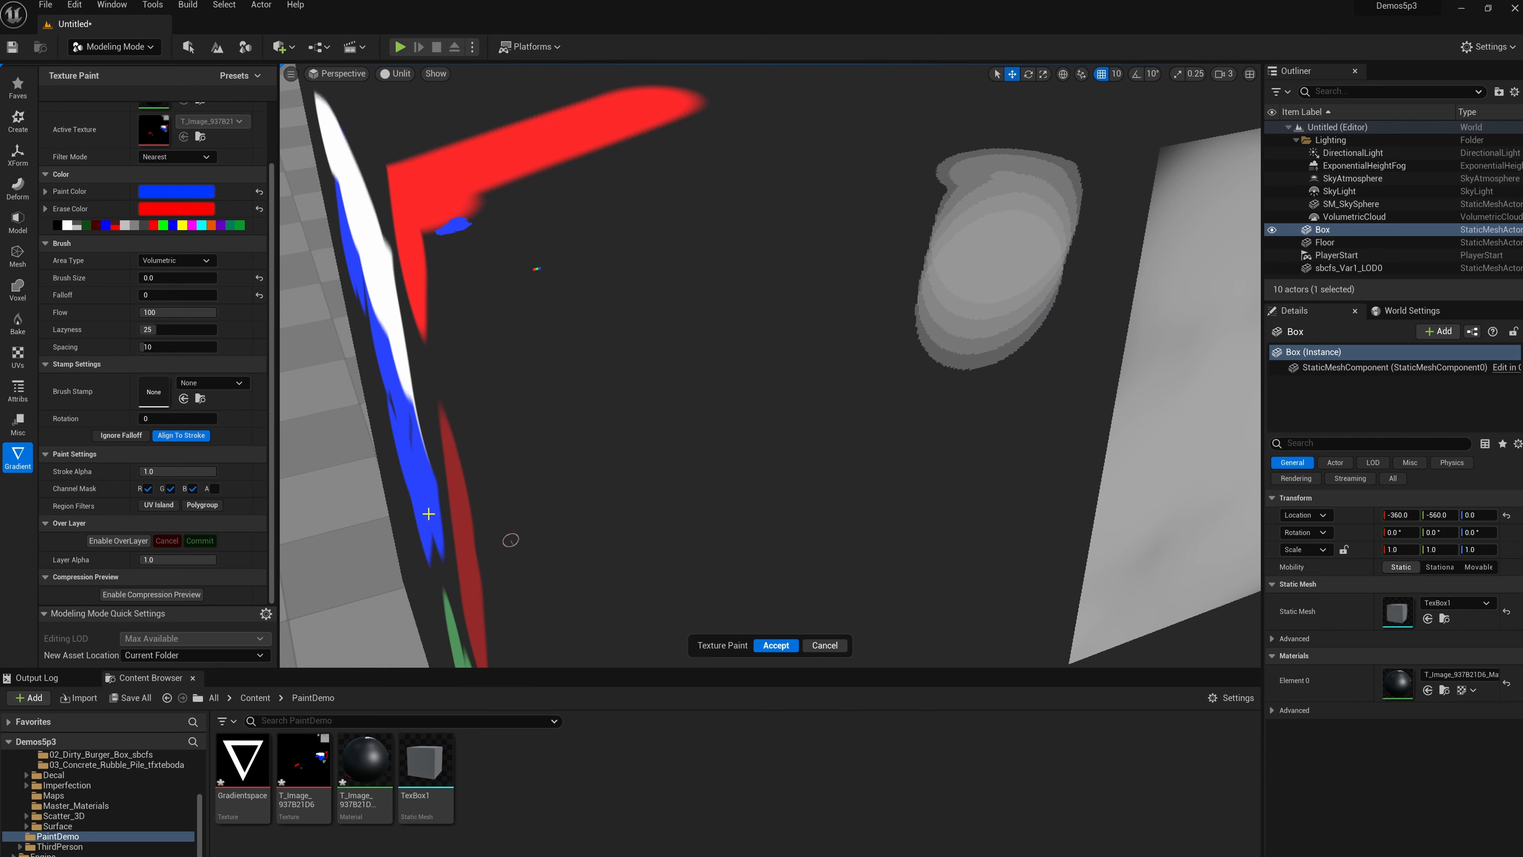
pyautogui.click(823, 645)
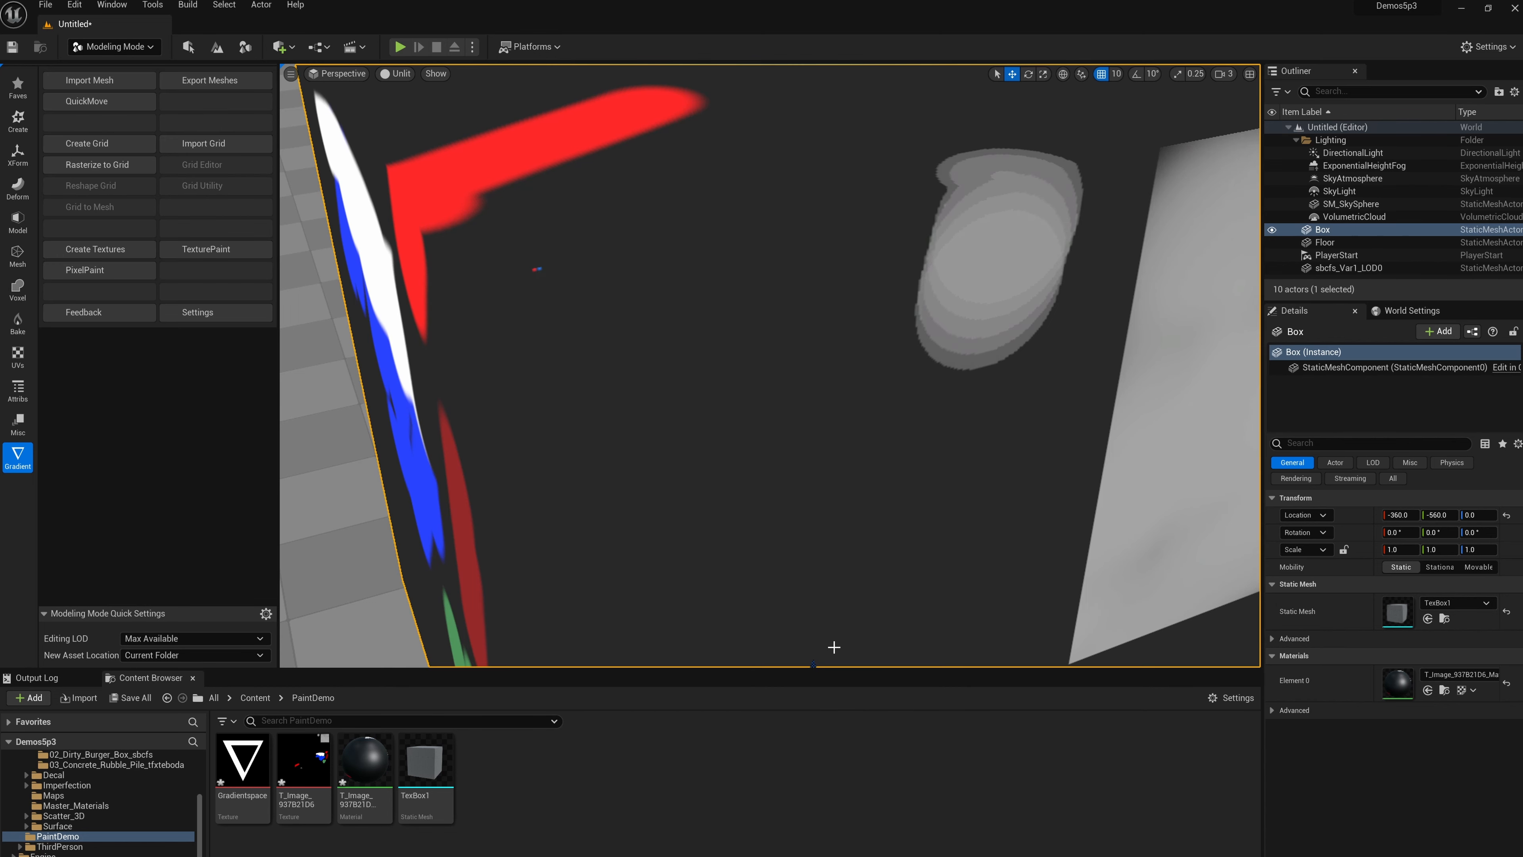
# Step: Start TexturePaint on the box, view the available Brush Stamp choices, and cancel the session
pyautogui.click(217, 249)
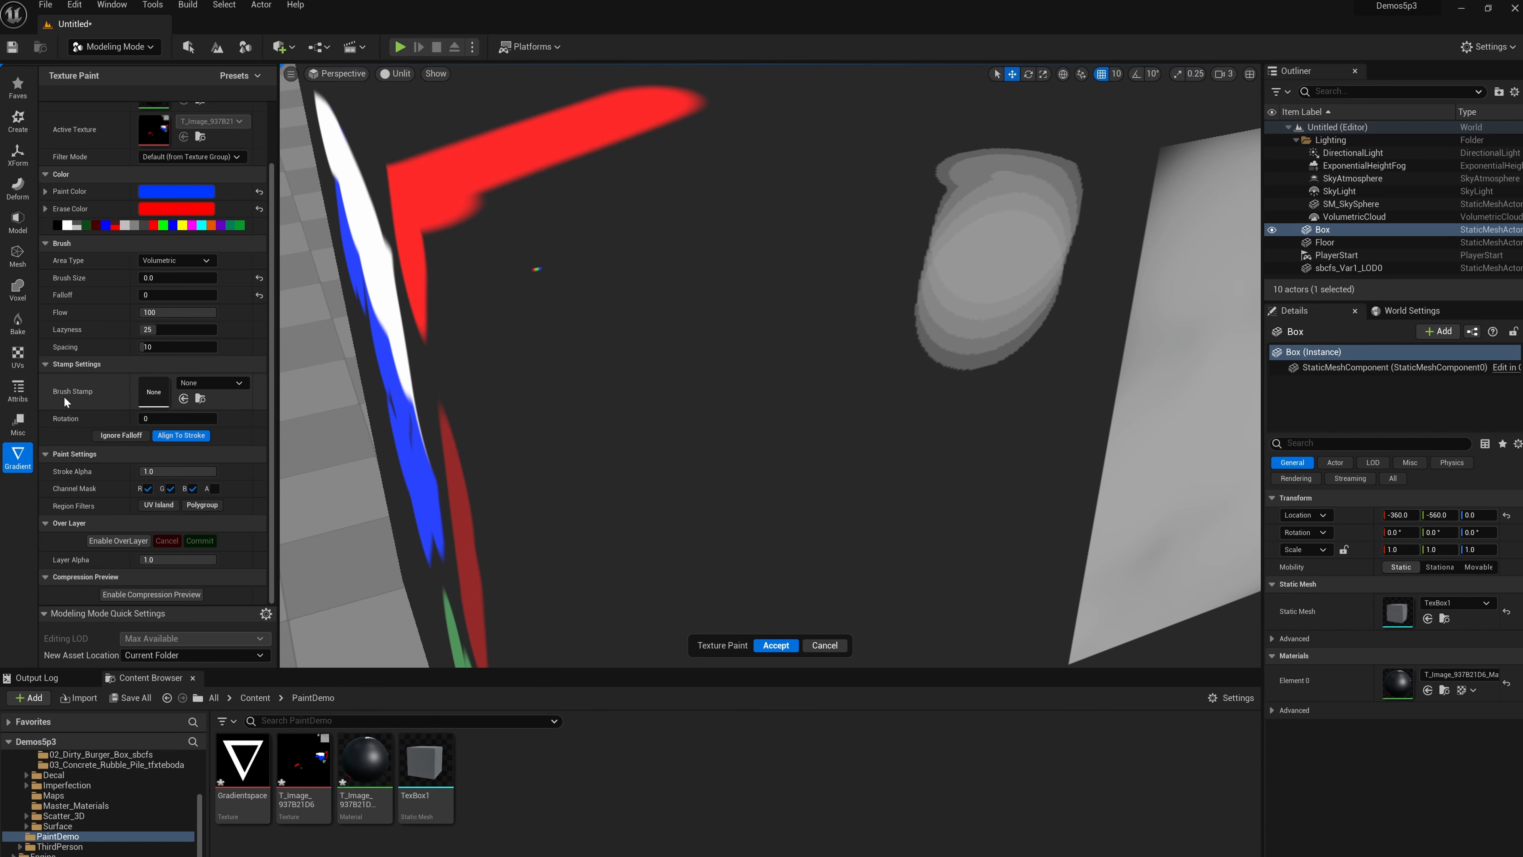
pyautogui.click(225, 383)
pyautogui.click(225, 384)
pyautogui.click(823, 645)
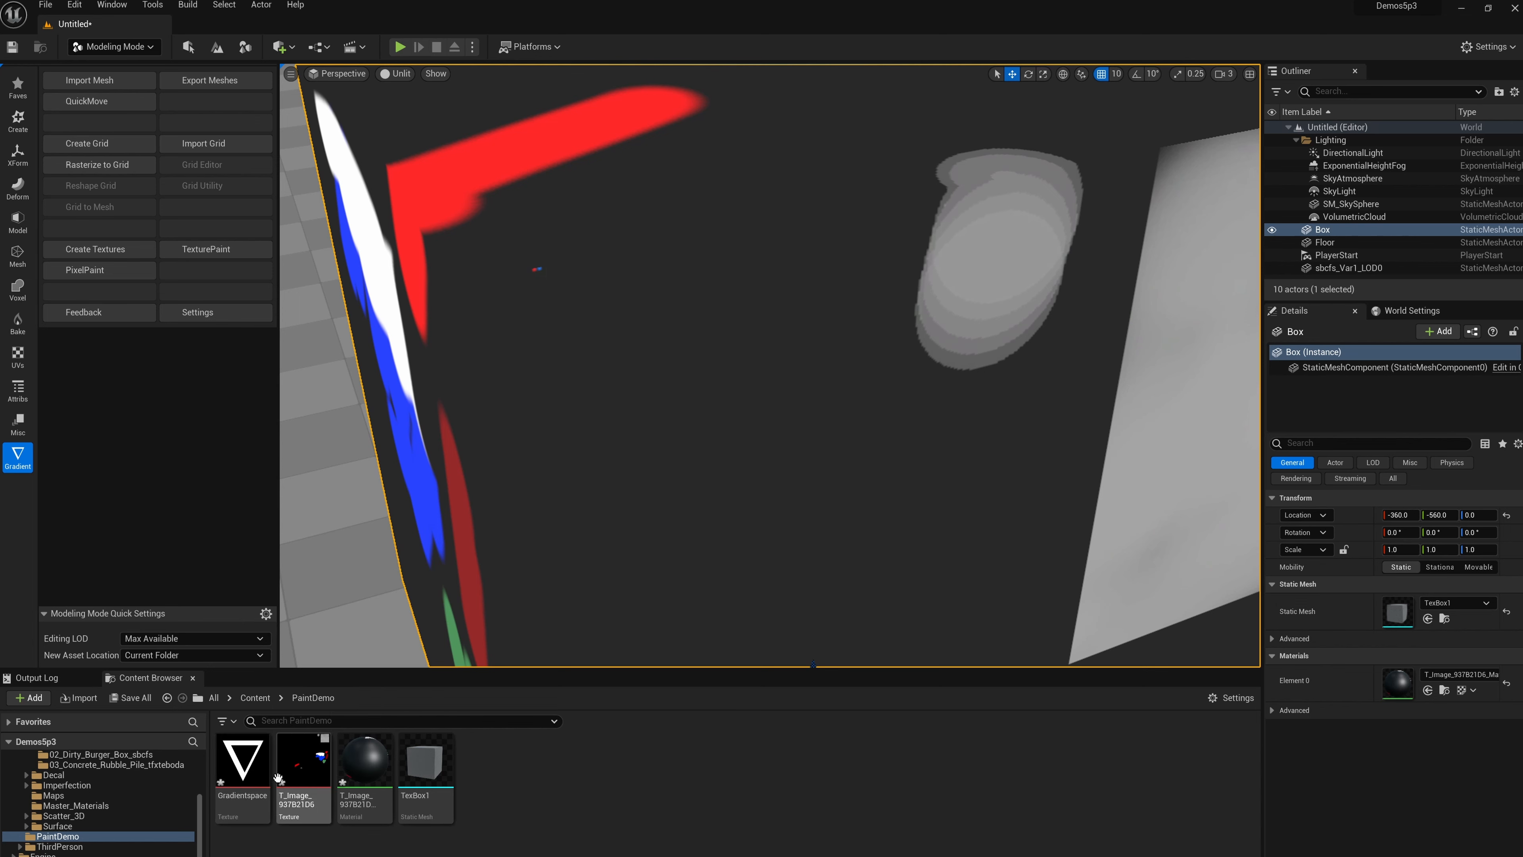
# Step: Create a Gradientspace Stamp asset from the Gradientspace texture and open it for editing
pyautogui.rightClick(243, 770)
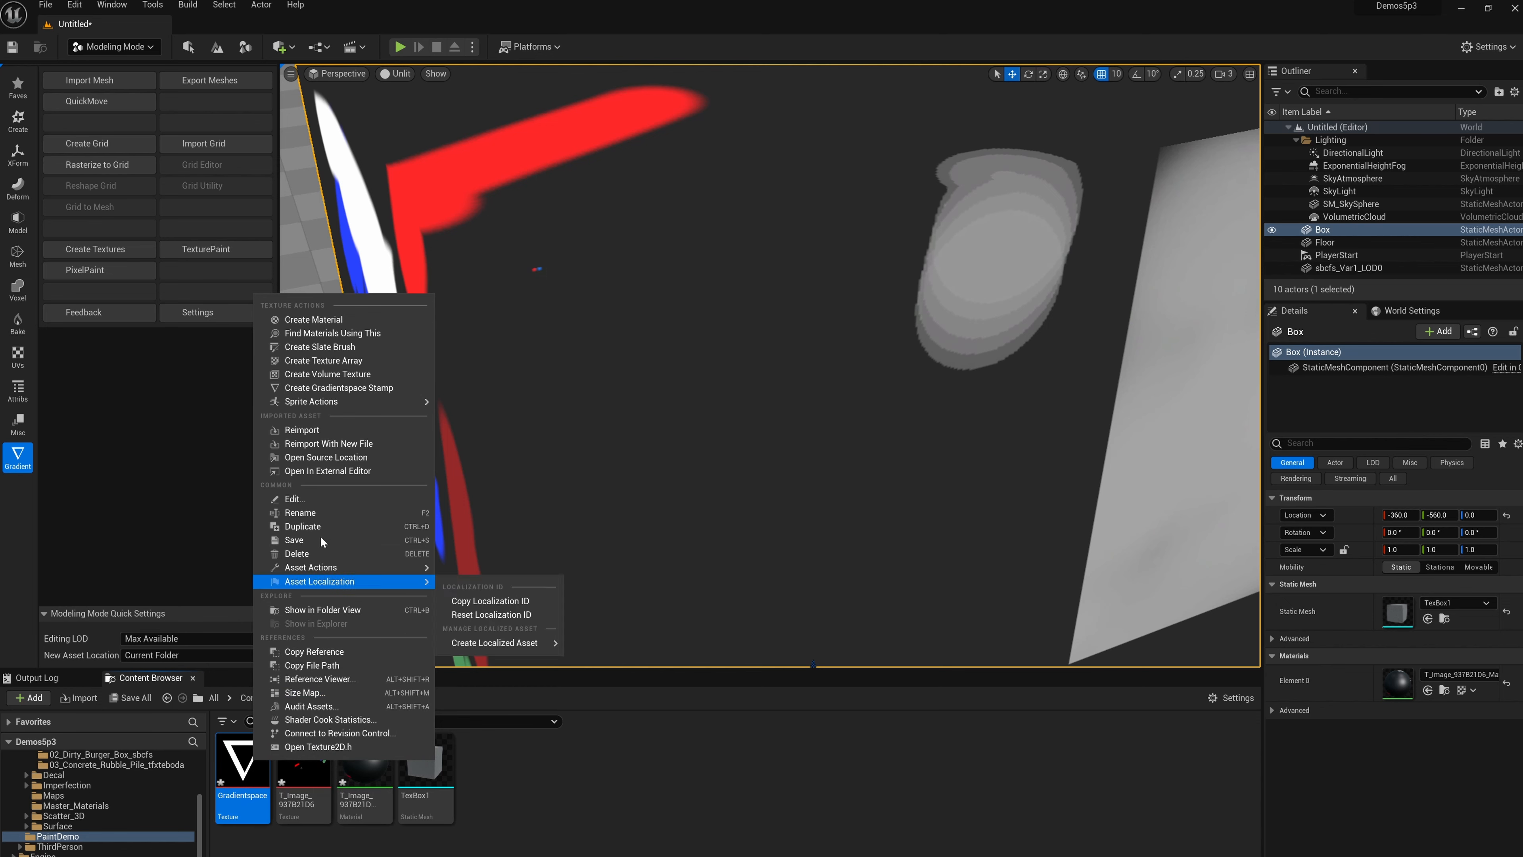
pyautogui.click(337, 388)
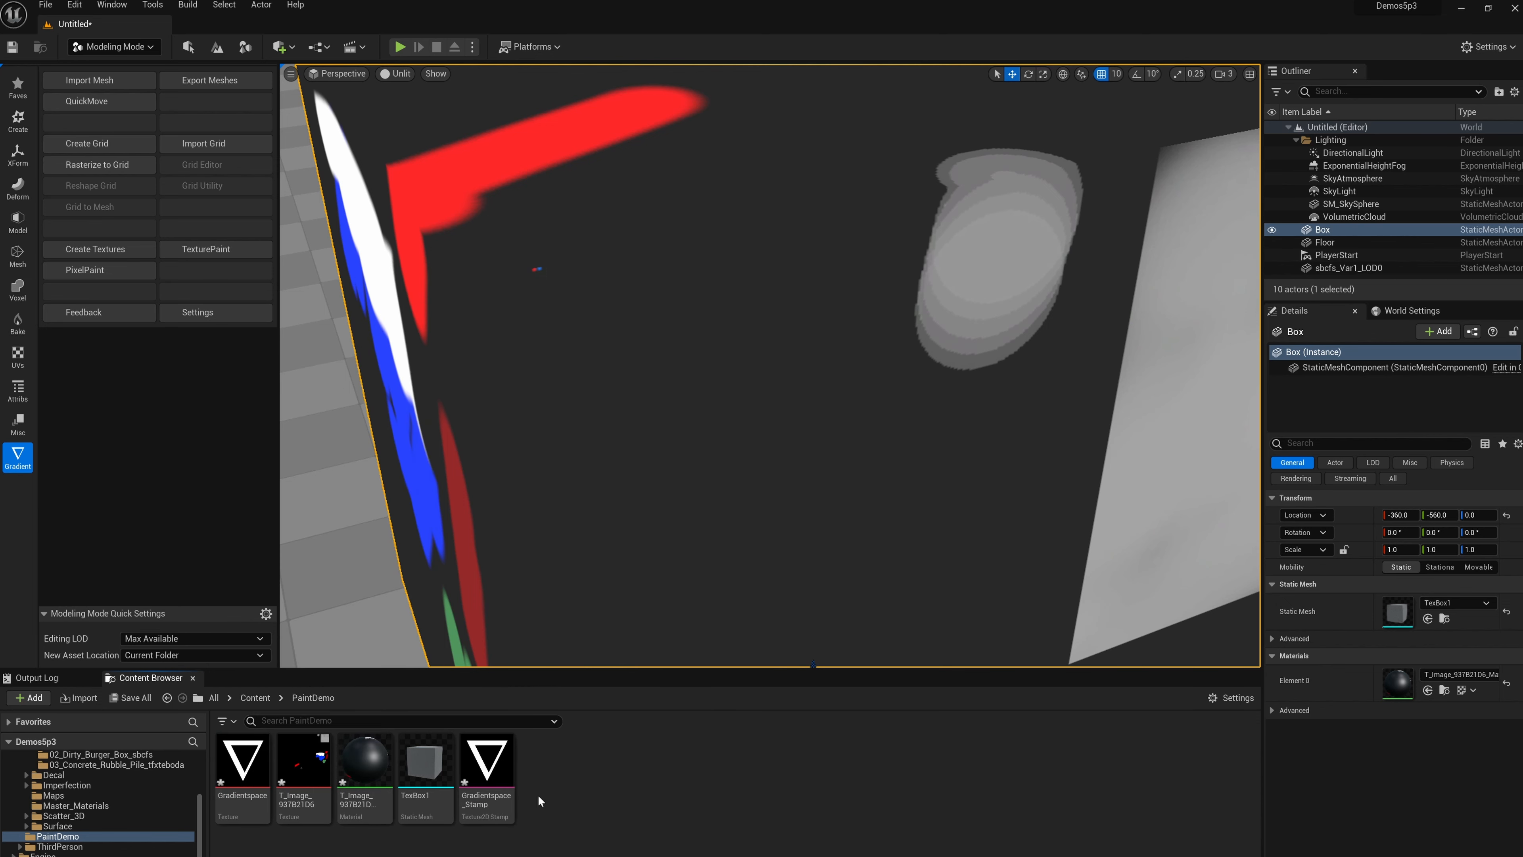
pyautogui.doubleClick(483, 774)
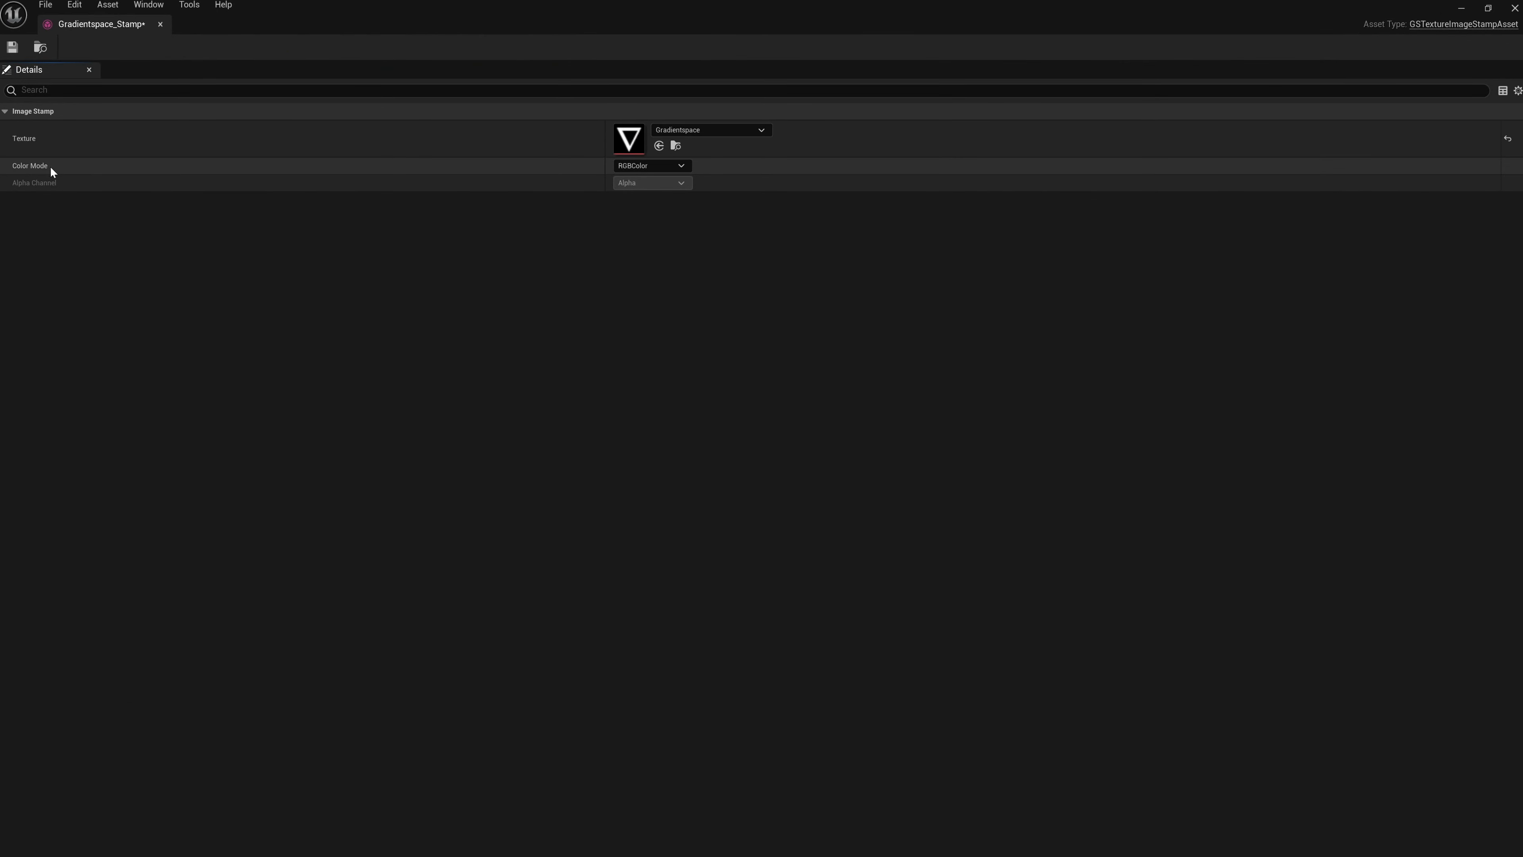
# Step: Review the stamp's Color Mode options and set the mode to Channel as Alpha
pyautogui.click(659, 166)
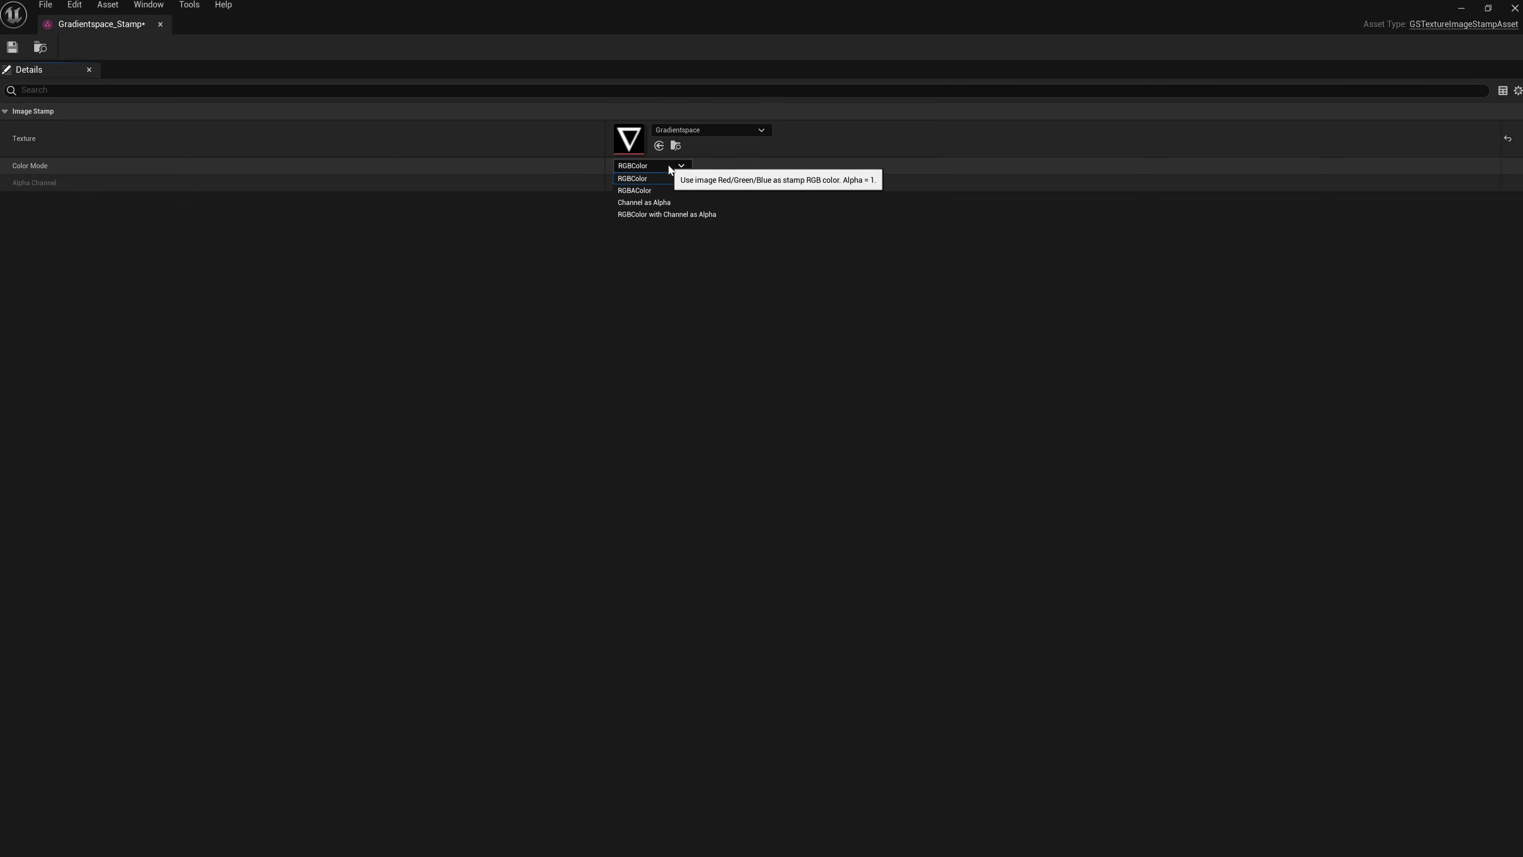
pyautogui.click(669, 165)
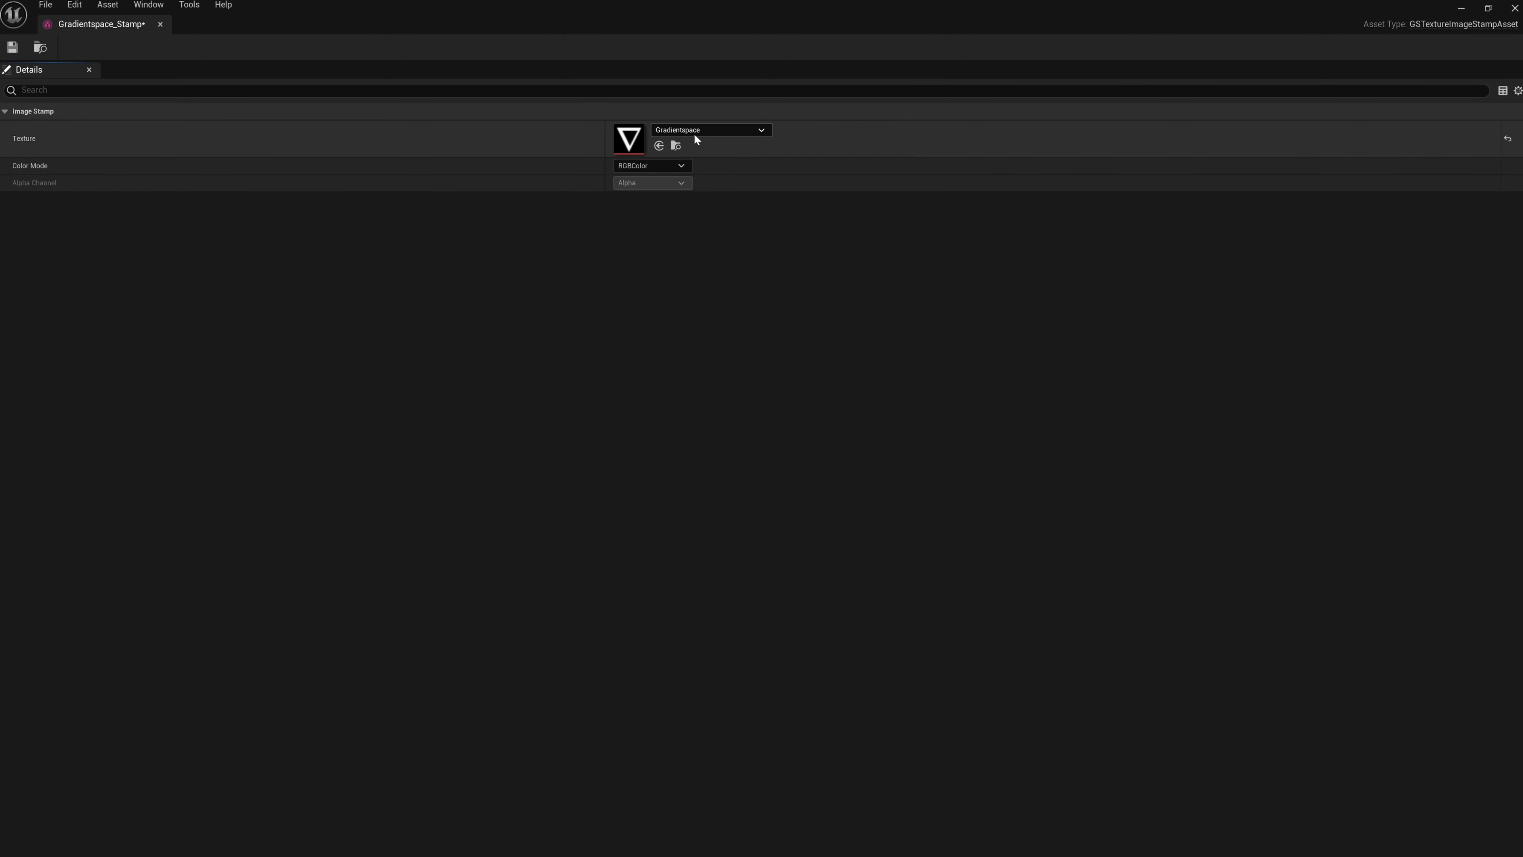
pyautogui.click(648, 165)
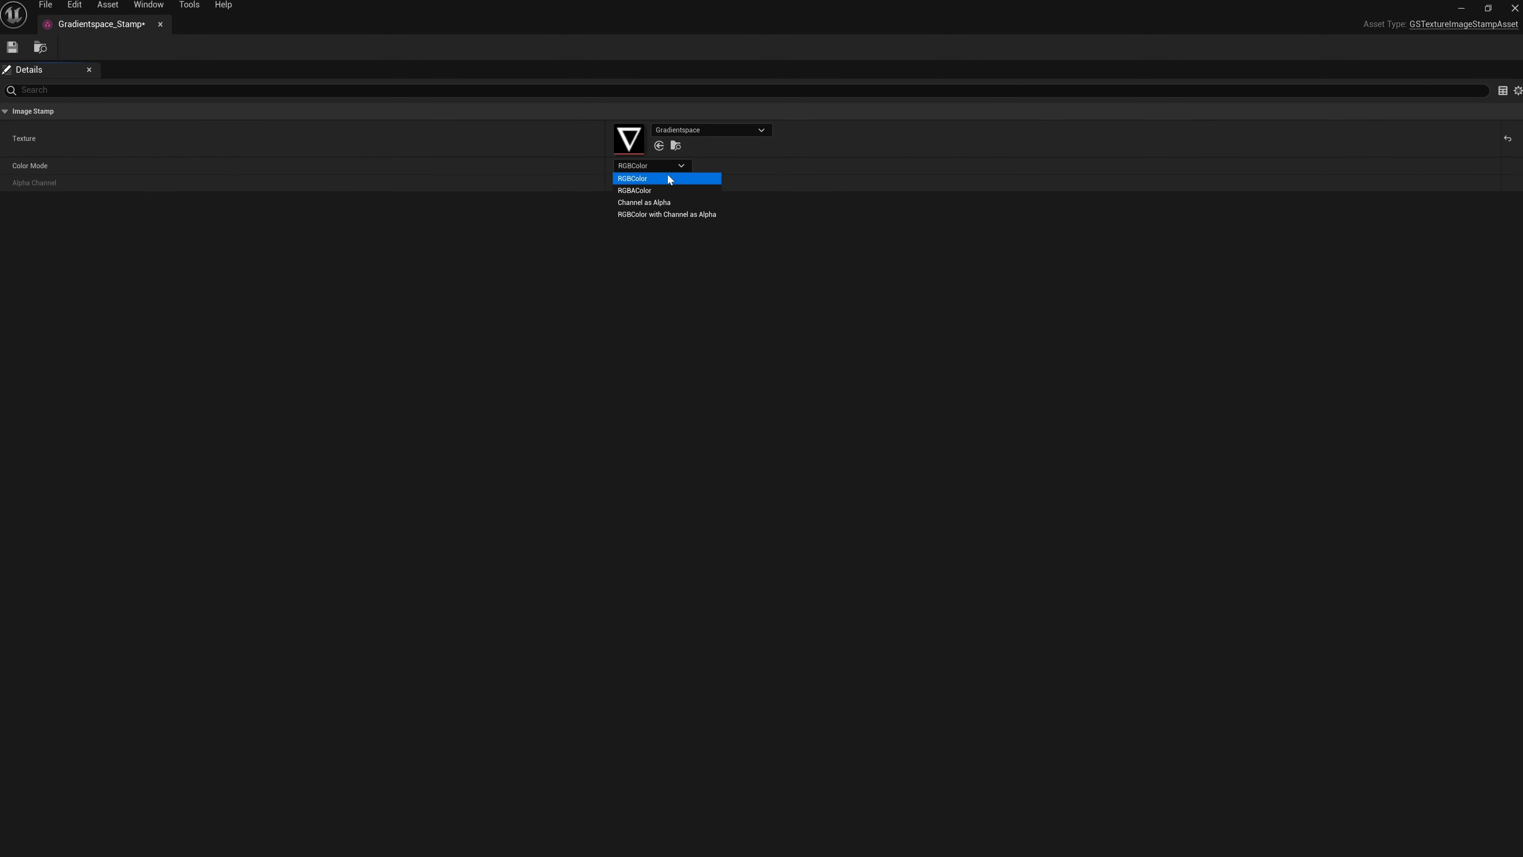
pyautogui.click(657, 202)
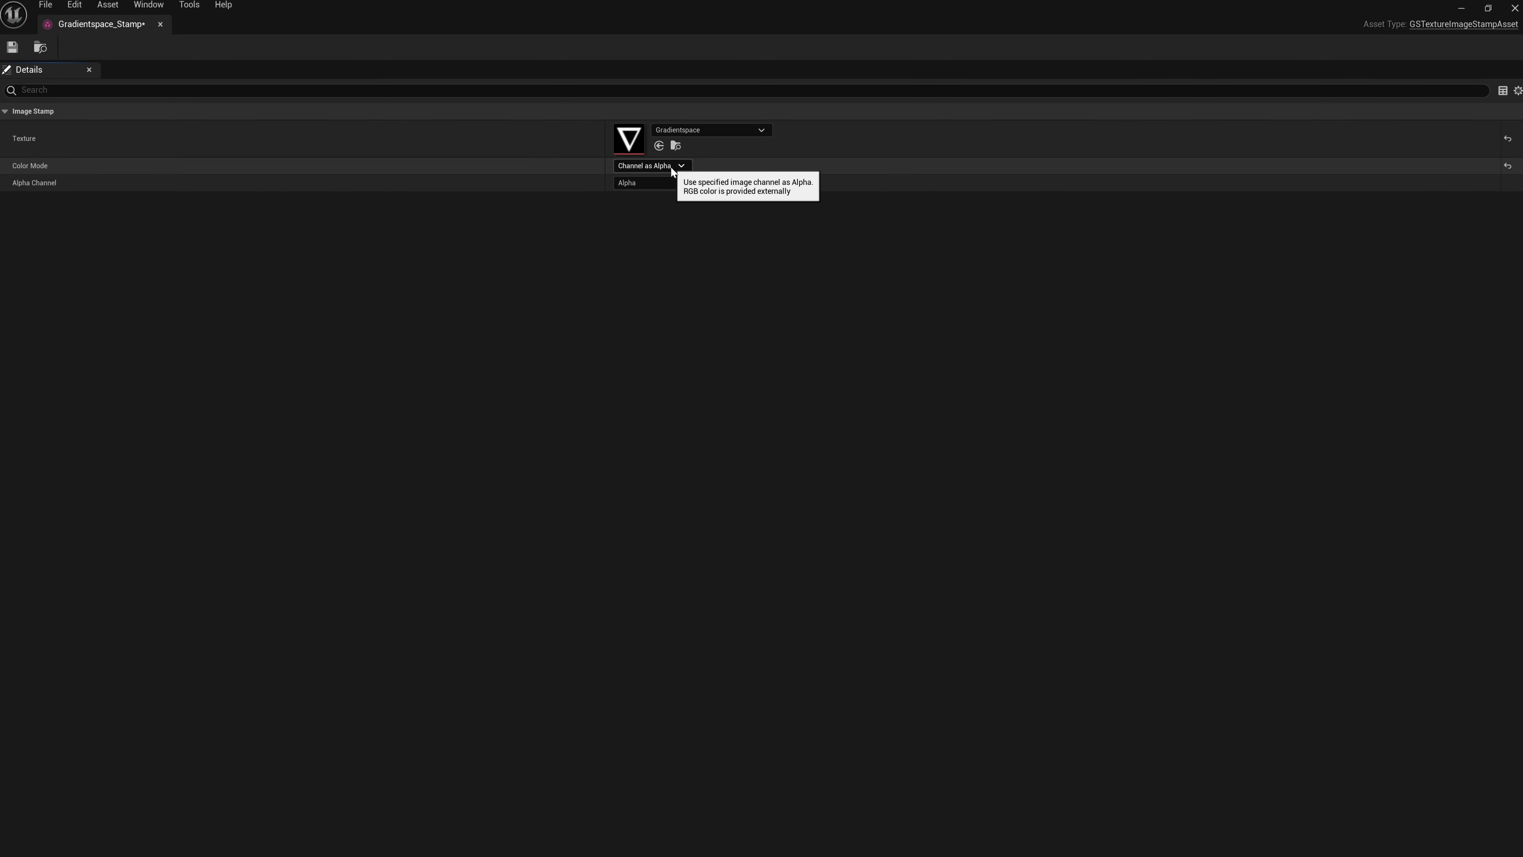
# Step: Set the stamp's Color Mode to RGBColor with Channel as Alpha and review the Alpha Channel and Color Mode choices
pyautogui.click(666, 166)
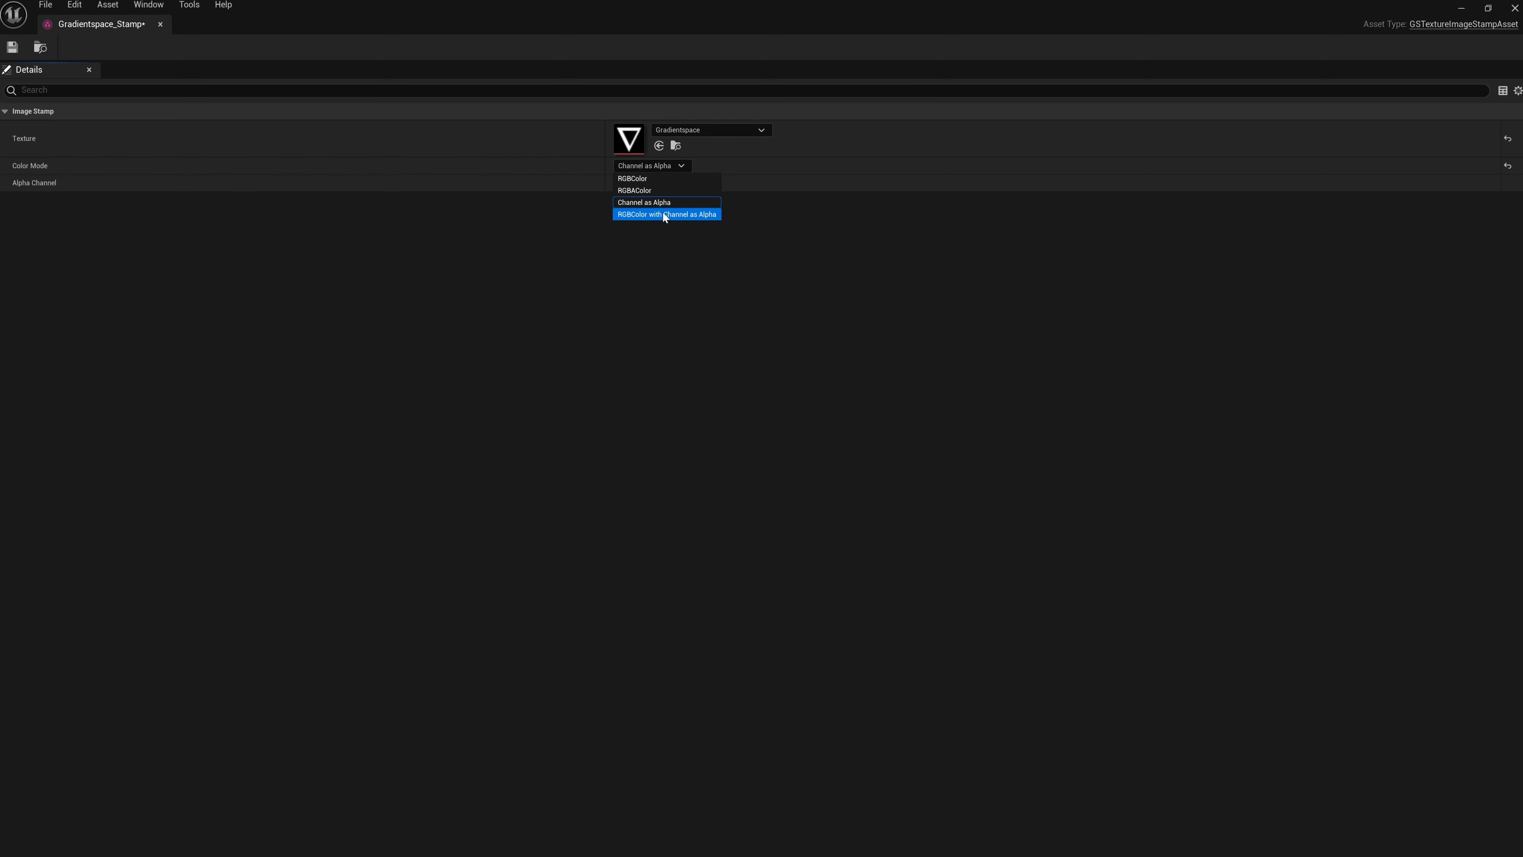
pyautogui.click(637, 222)
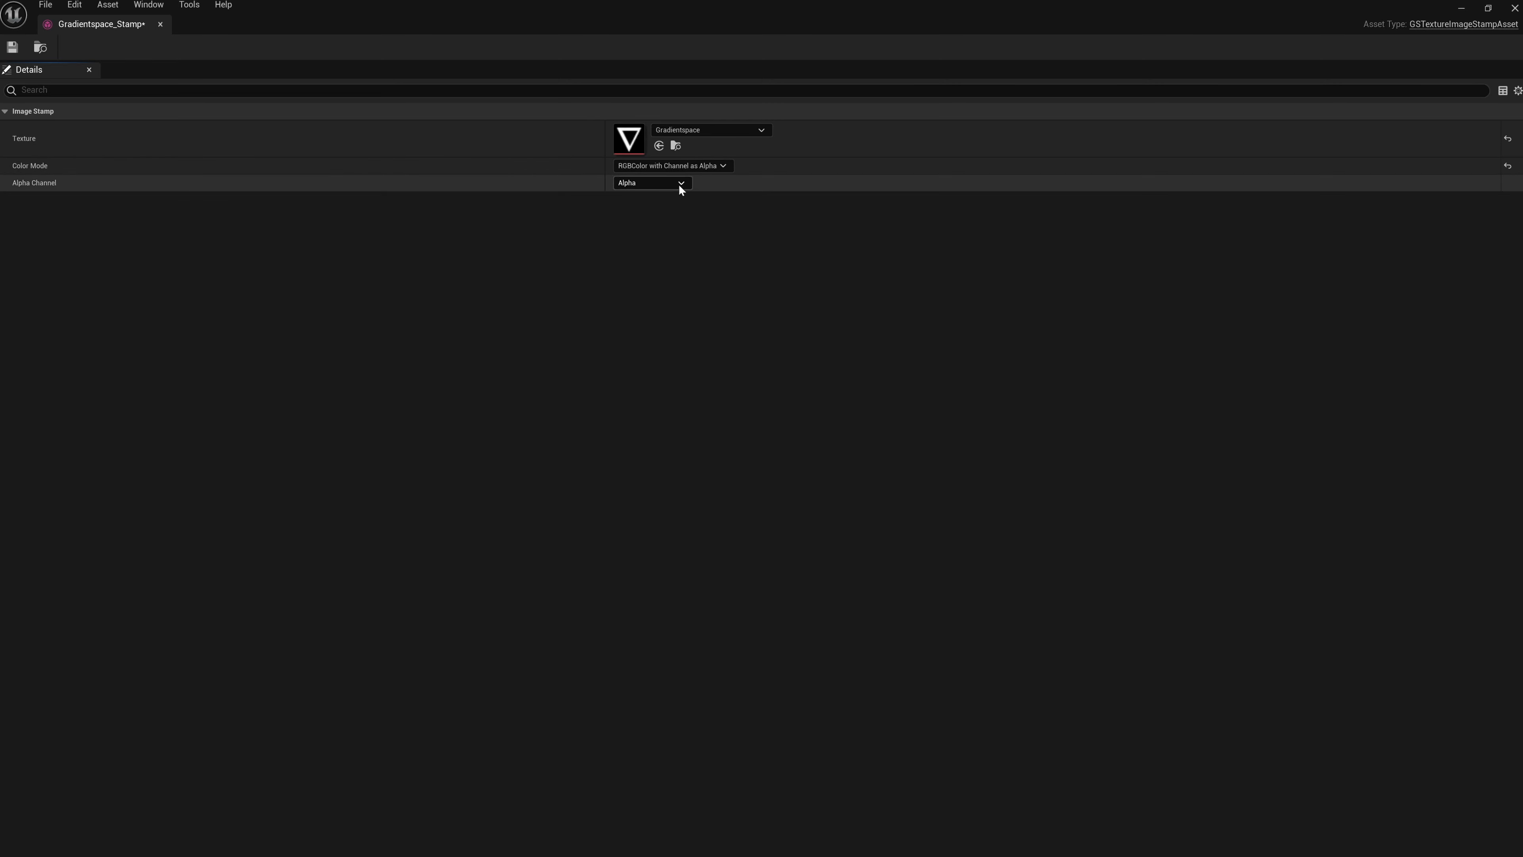
pyautogui.click(638, 183)
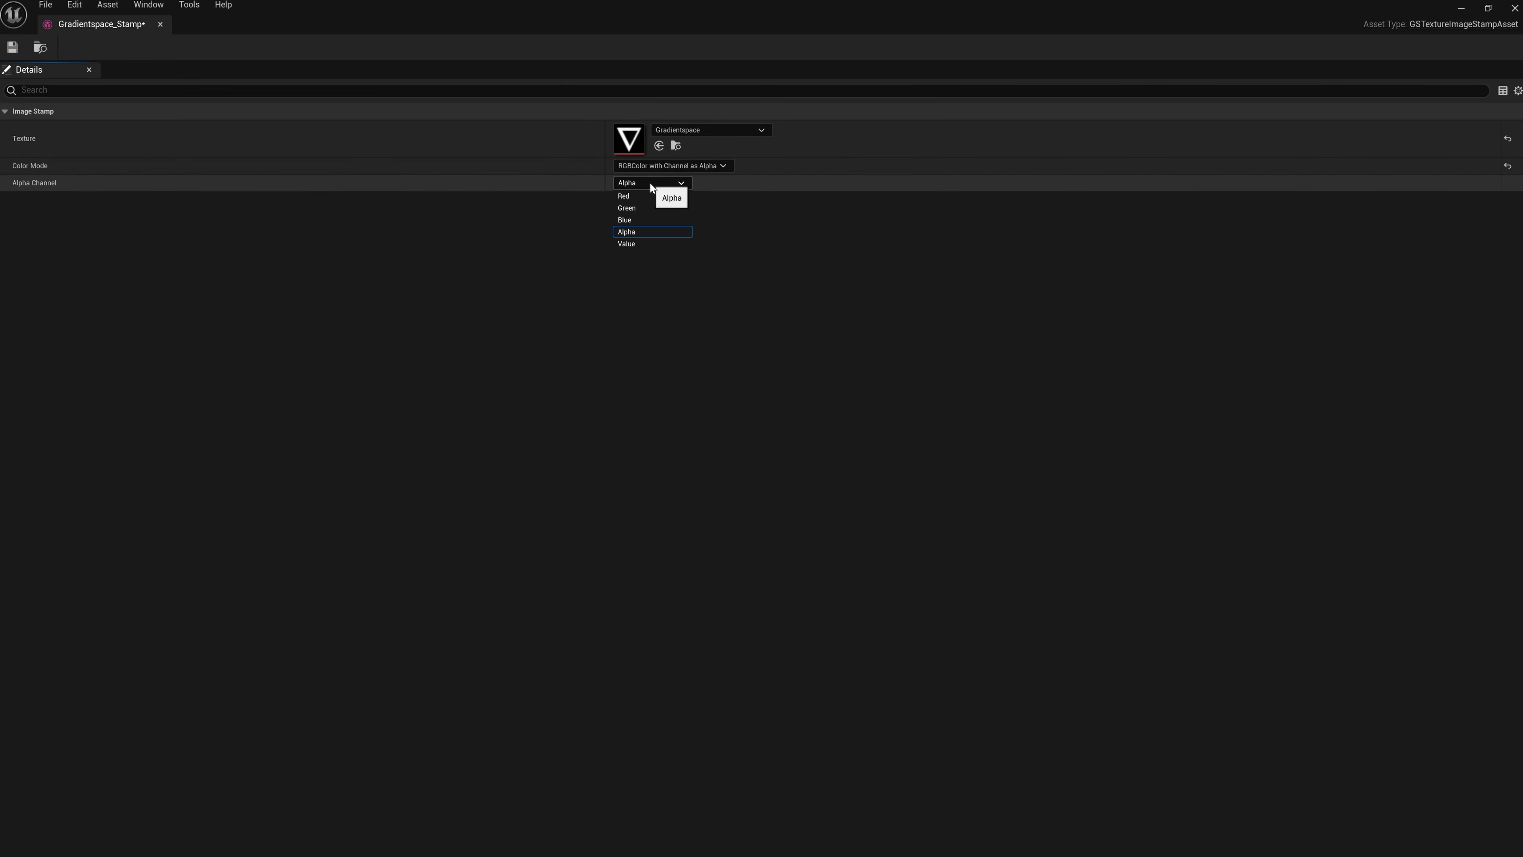
pyautogui.click(655, 187)
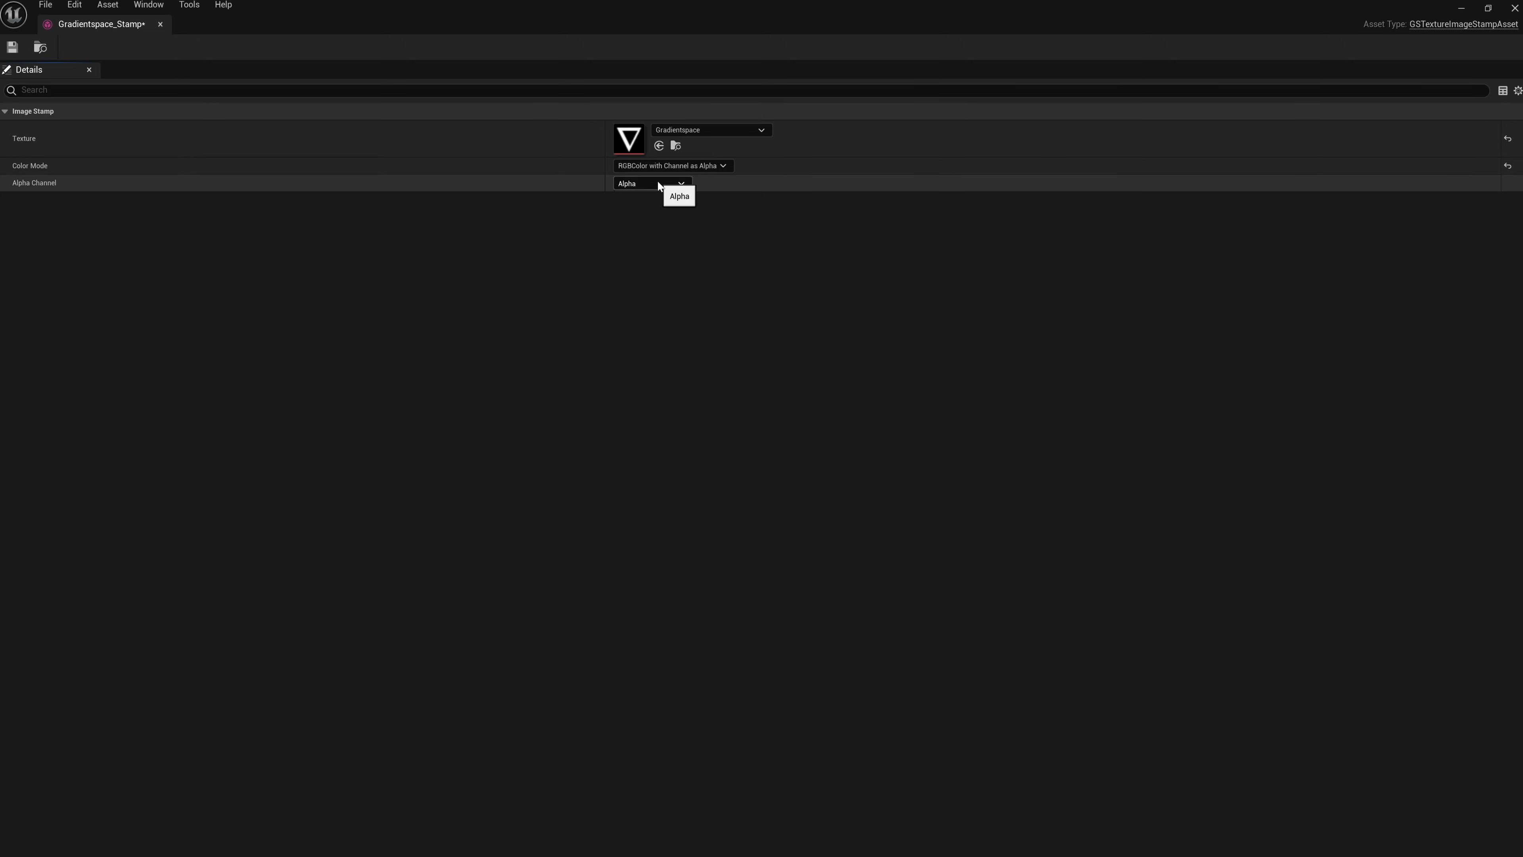
pyautogui.click(662, 166)
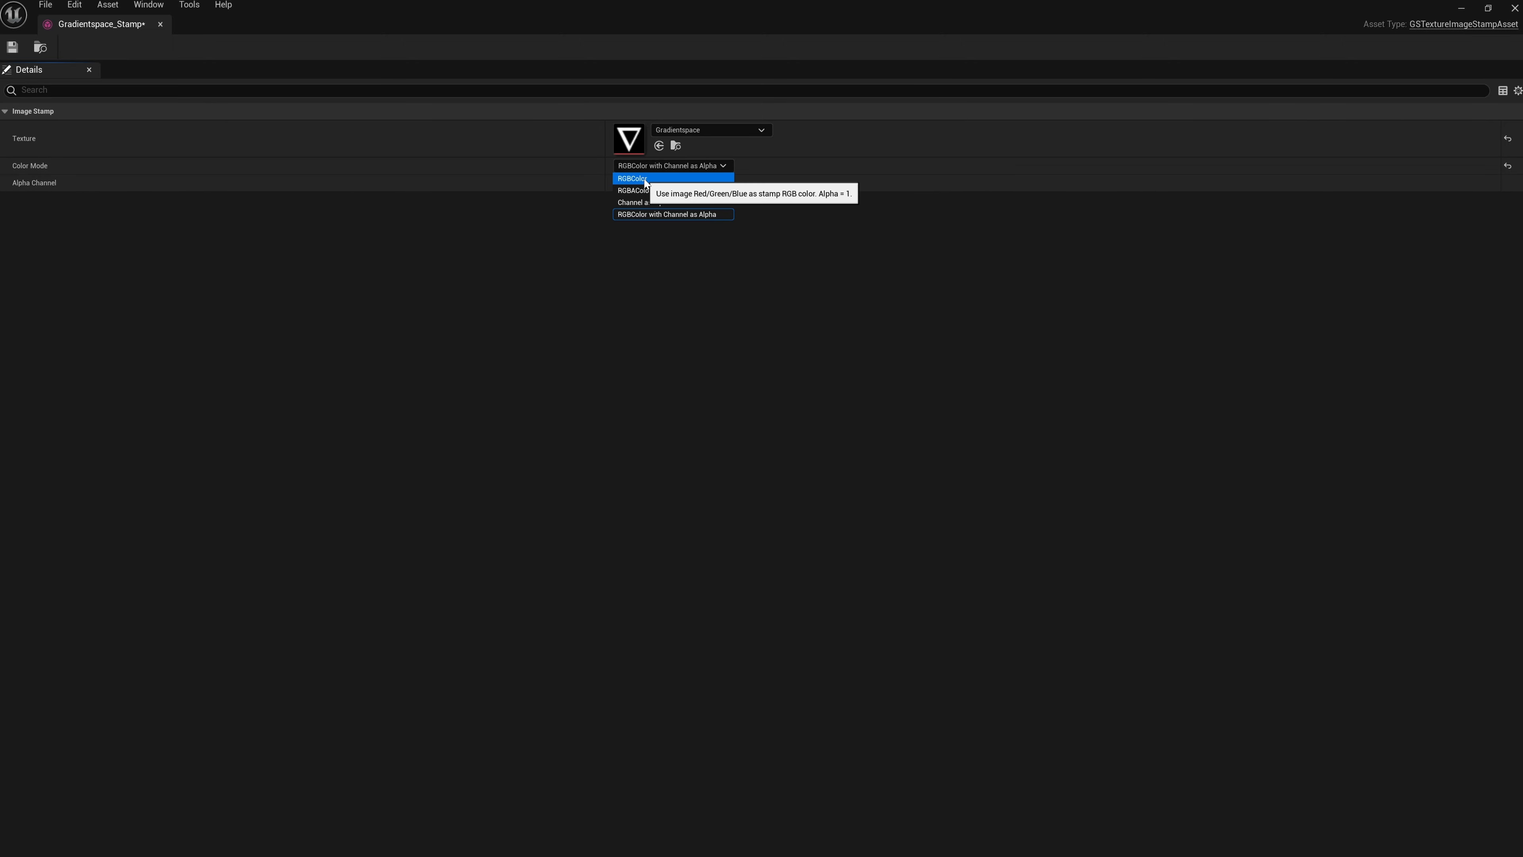
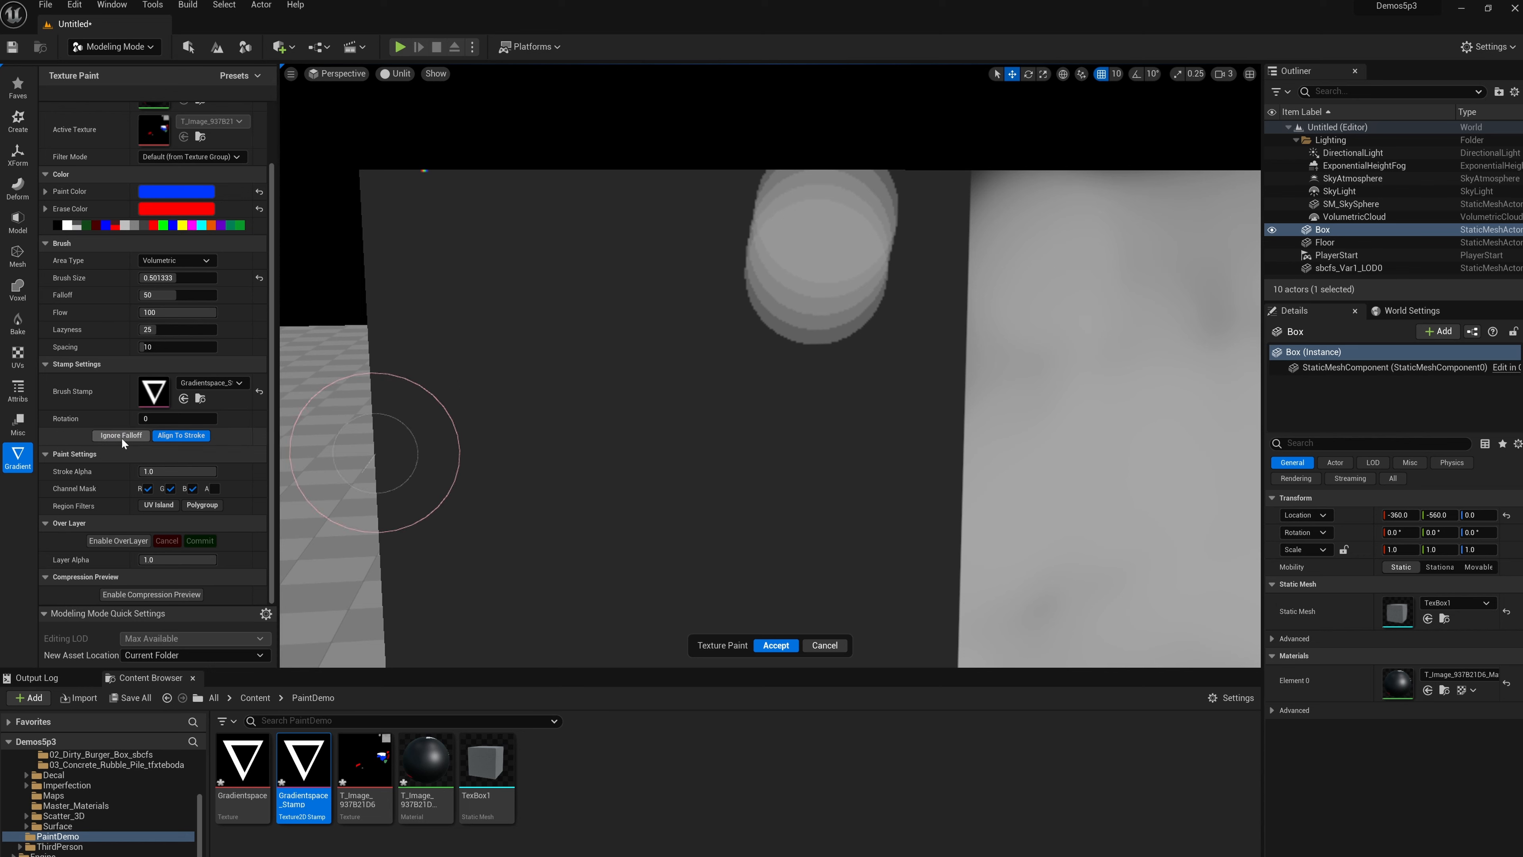
# Step: Stamp the white triangle once on the dark face with Ignore Falloff enabled, and undo a trial stamp stroke beside it
pyautogui.click(501, 315)
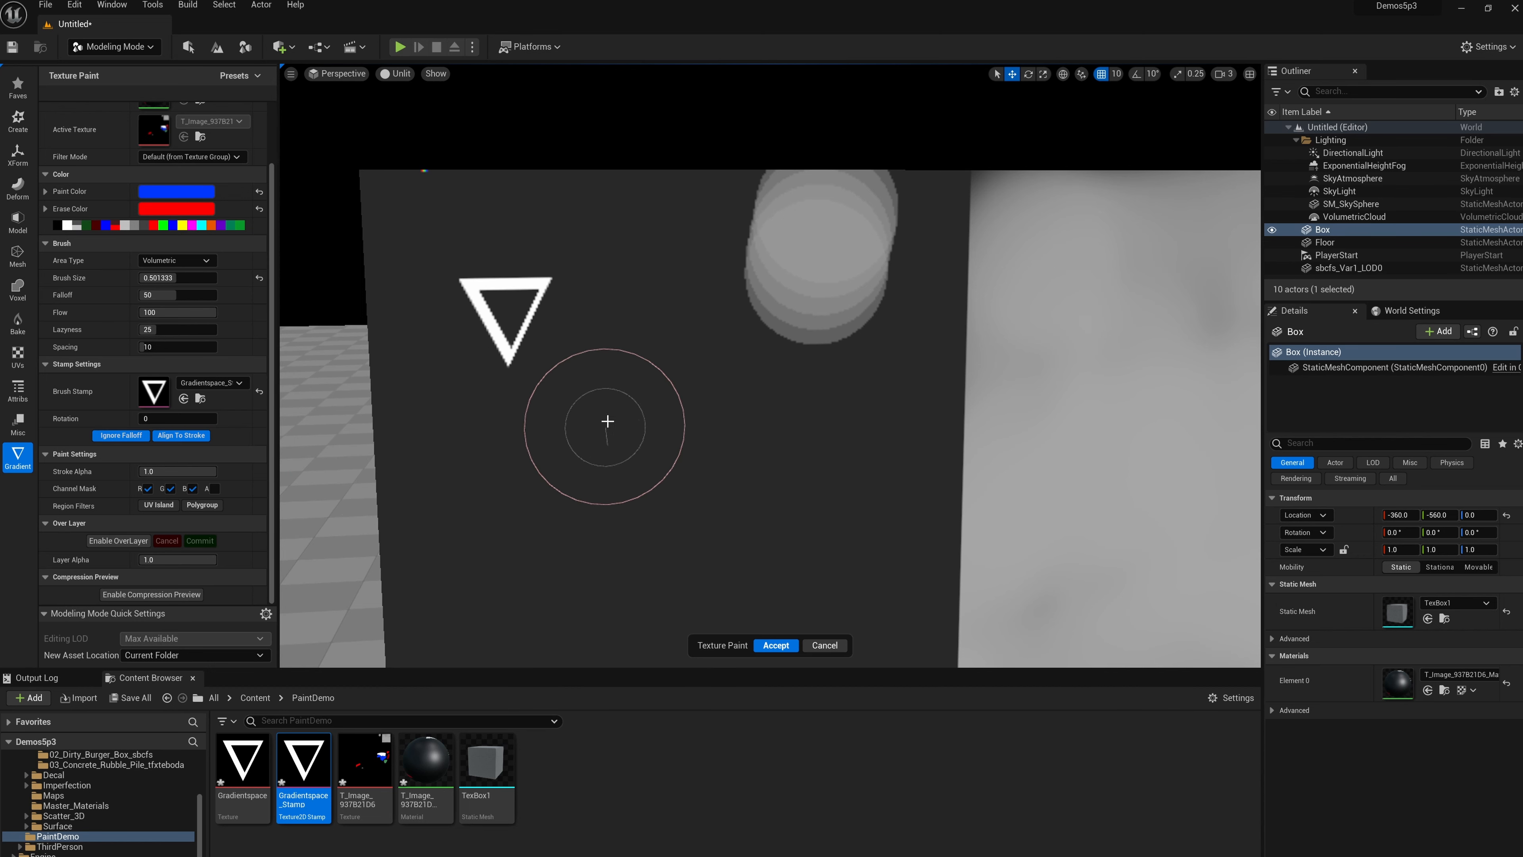
pyautogui.moveTo(591, 357)
pyautogui.mouseDown()
pyautogui.moveTo(724, 497)
pyautogui.moveTo(654, 576)
pyautogui.mouseUp()
pyautogui.hotkey('ctrl', 'z')
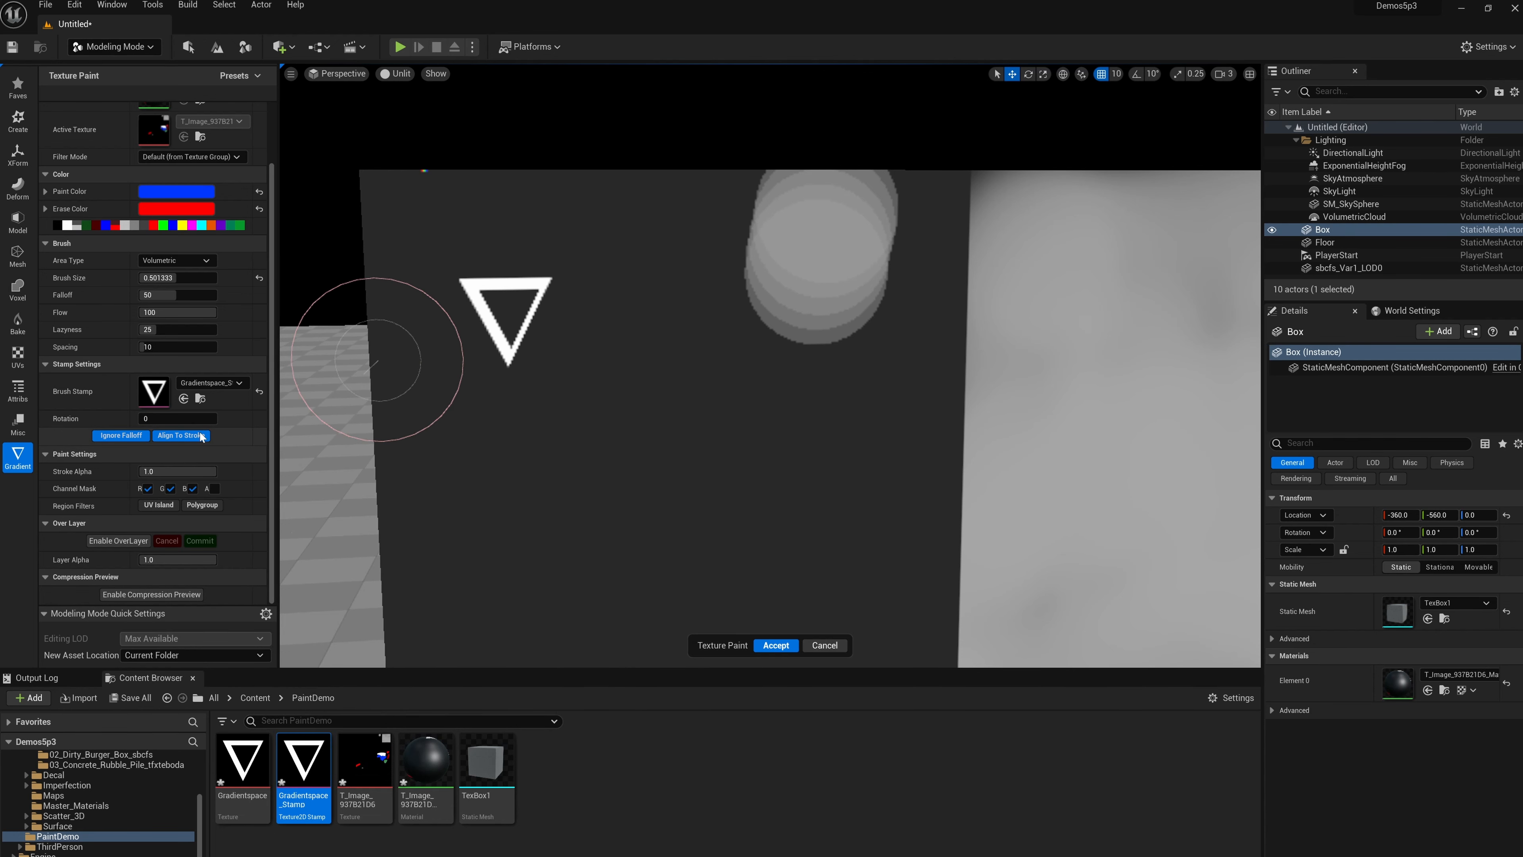
# Step: Try triangle stamp strokes aligned to the stroke on the dark face, first at Spacing 10 and again at Spacing 98, undoing each
pyautogui.moveTo(420, 294)
pyautogui.mouseDown()
pyautogui.moveTo(697, 469)
pyautogui.moveTo(793, 551)
pyautogui.mouseUp()
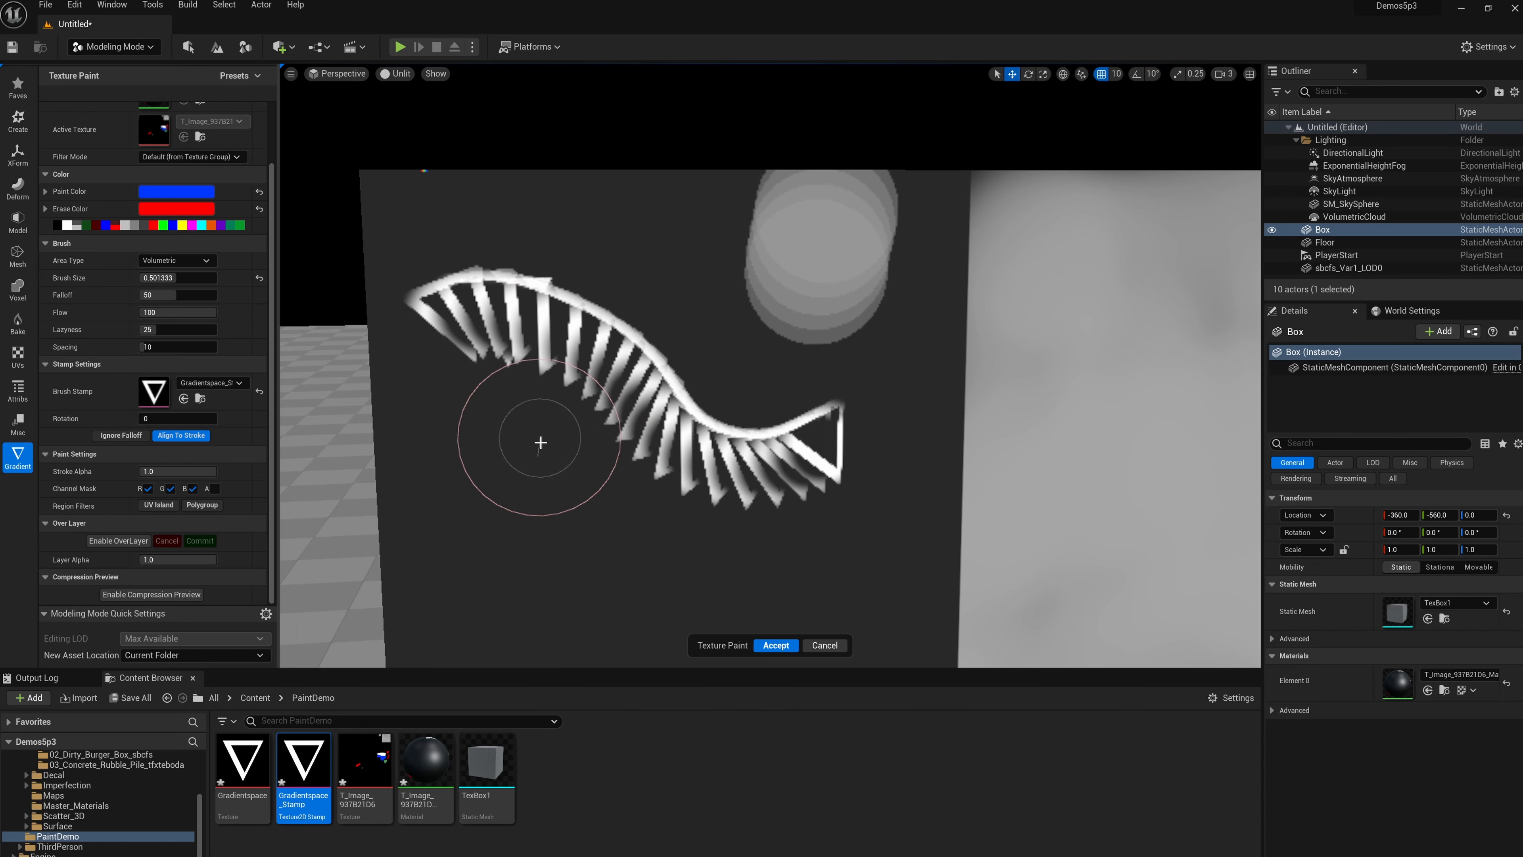
pyautogui.hotkey('ctrl', 'z')
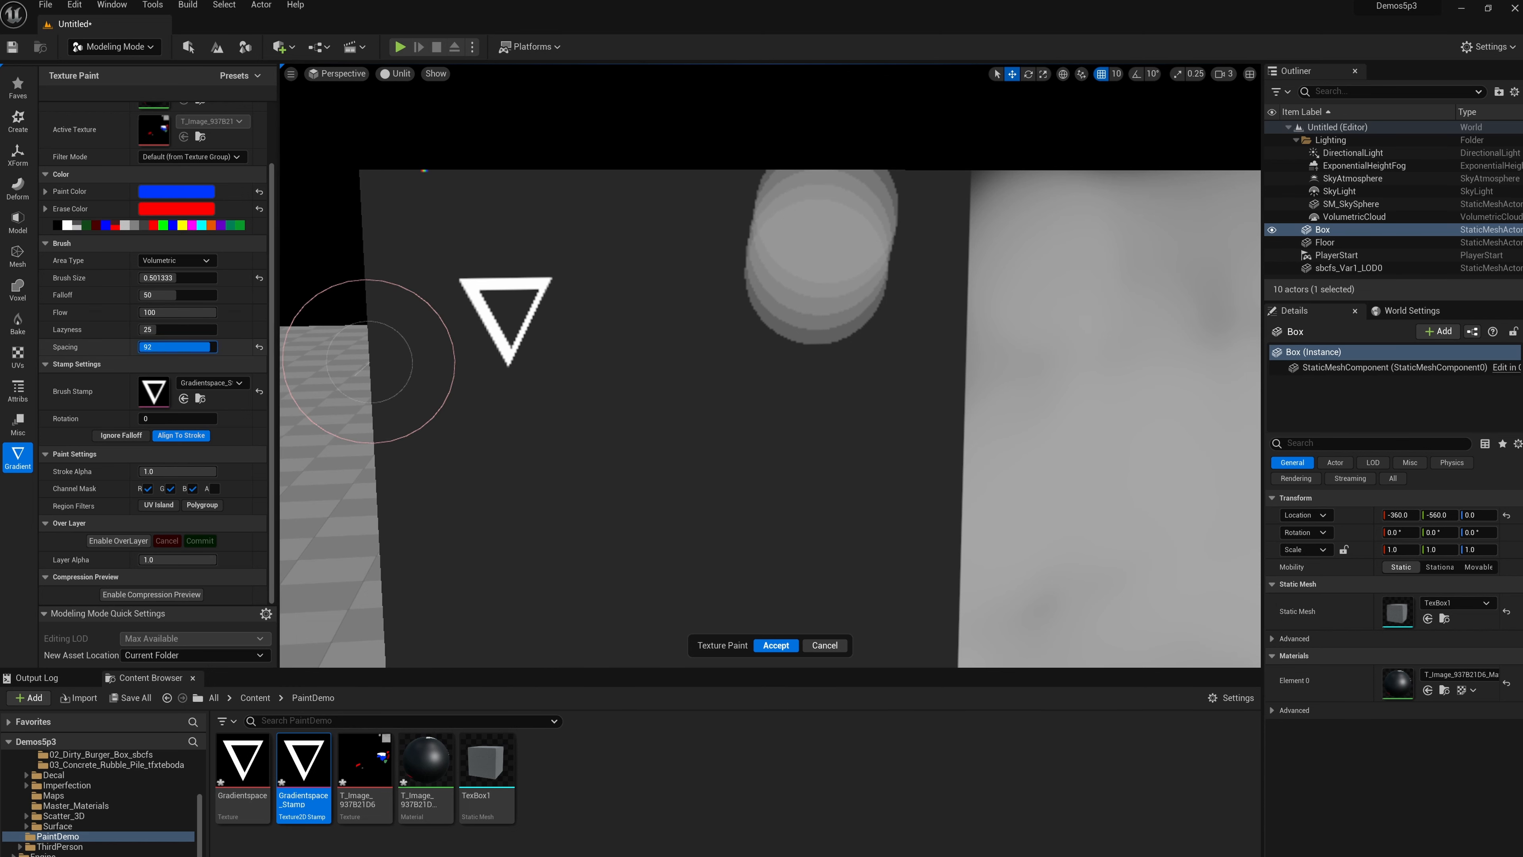
pyautogui.moveTo(210, 346); pyautogui.dragTo(214, 346)
pyautogui.moveTo(472, 337); pyautogui.dragTo(626, 418)
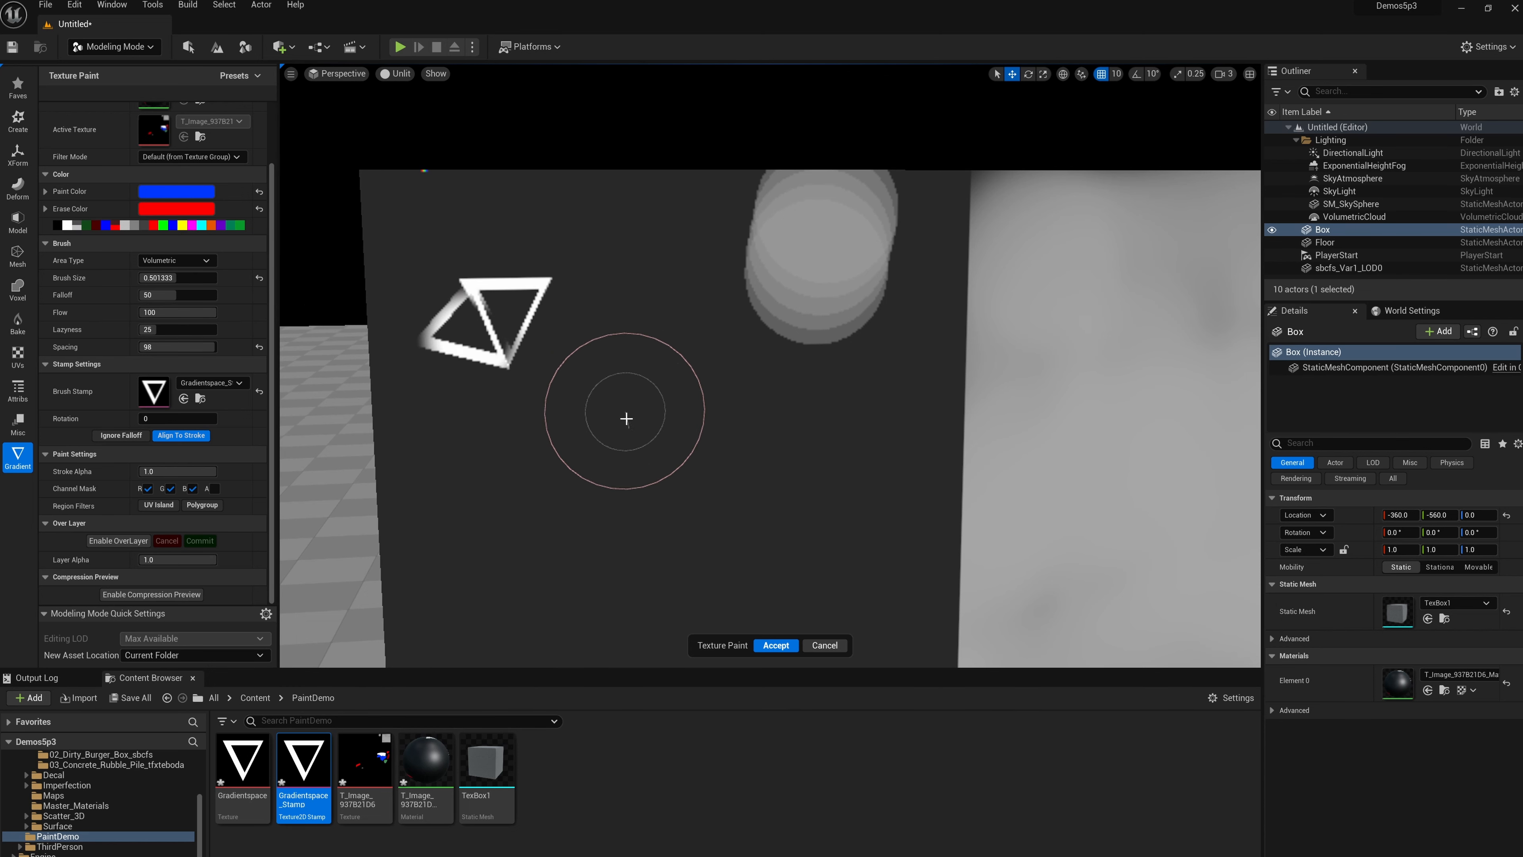
pyautogui.hotkey('ctrl', 'z')
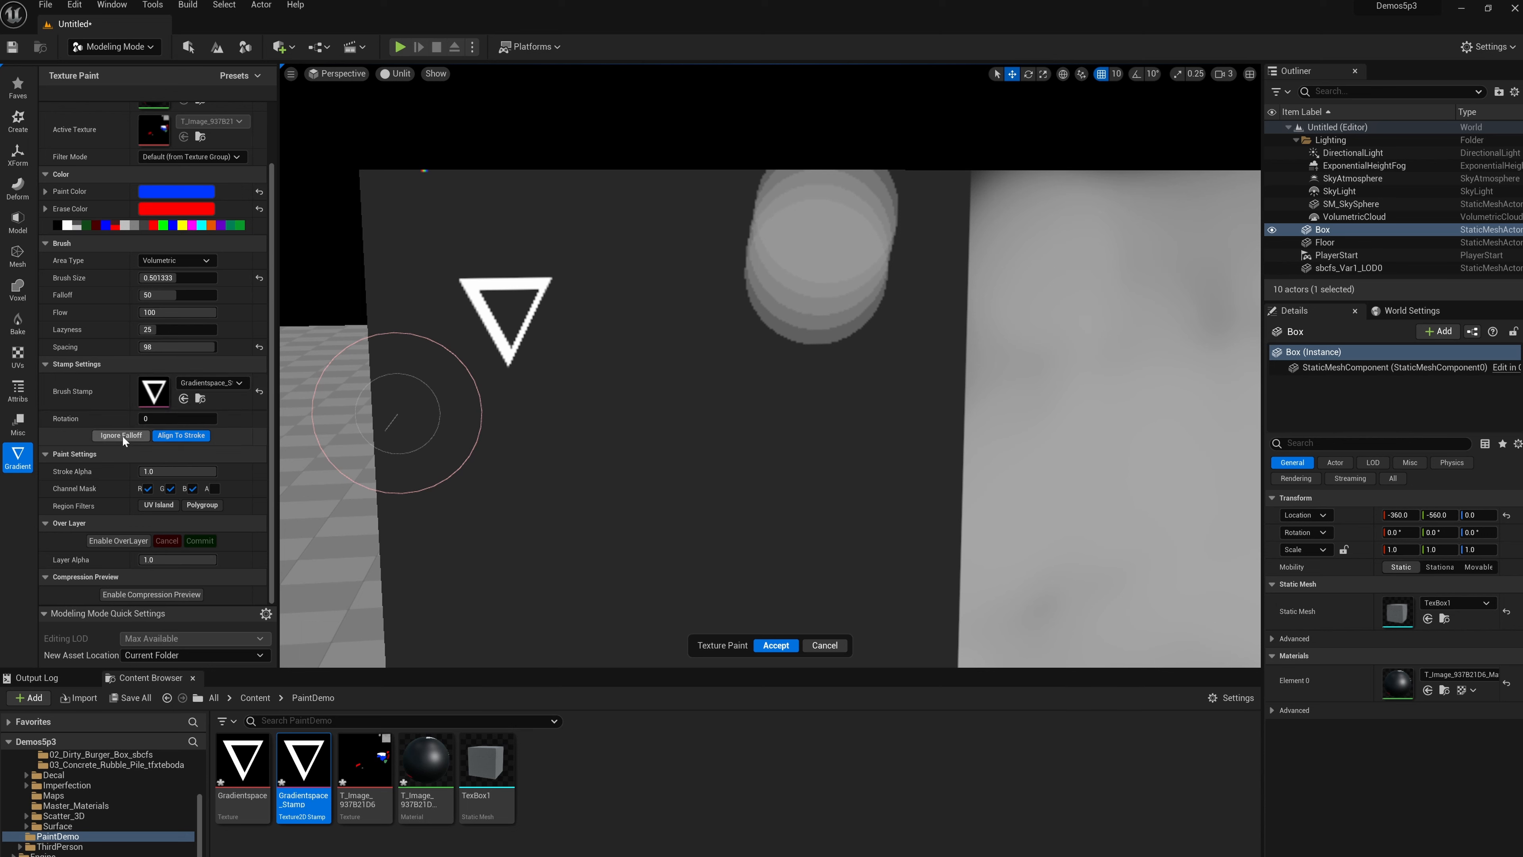
# Step: Enable Ignore Falloff, try aligned triangle stamp strokes with Spacing 98 and with Spacing 53, and undo both
pyautogui.click(123, 437)
pyautogui.moveTo(423, 339)
pyautogui.mouseDown()
pyautogui.moveTo(622, 340)
pyautogui.moveTo(752, 459)
pyautogui.moveTo(662, 583)
pyautogui.moveTo(528, 646)
pyautogui.moveTo(714, 544)
pyautogui.mouseUp()
pyautogui.scroll(-3, 779, 516)
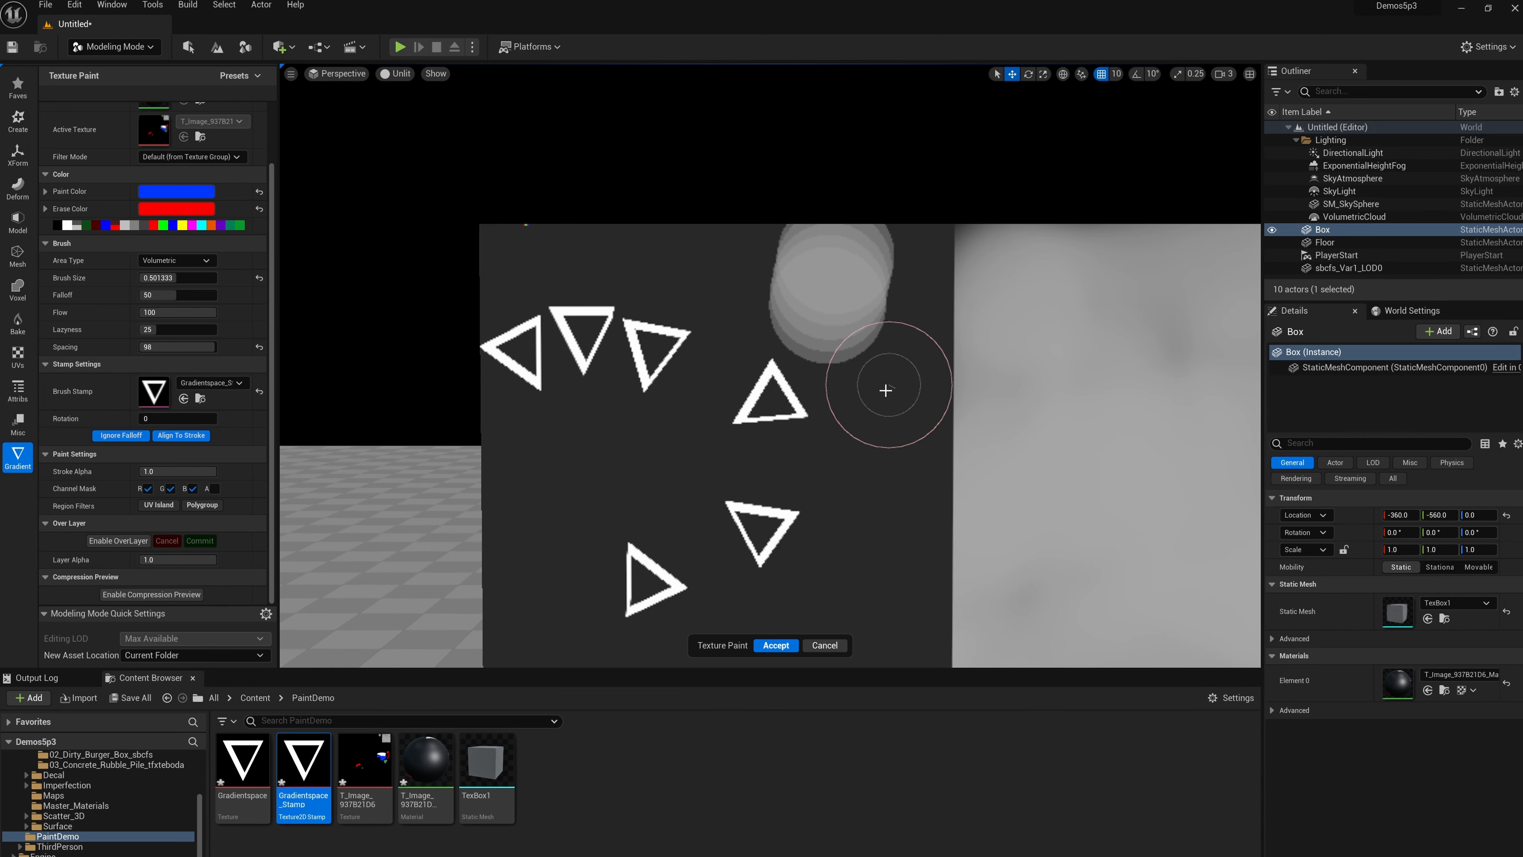
pyautogui.moveTo(897, 429); pyautogui.dragTo(816, 299, button='middle')
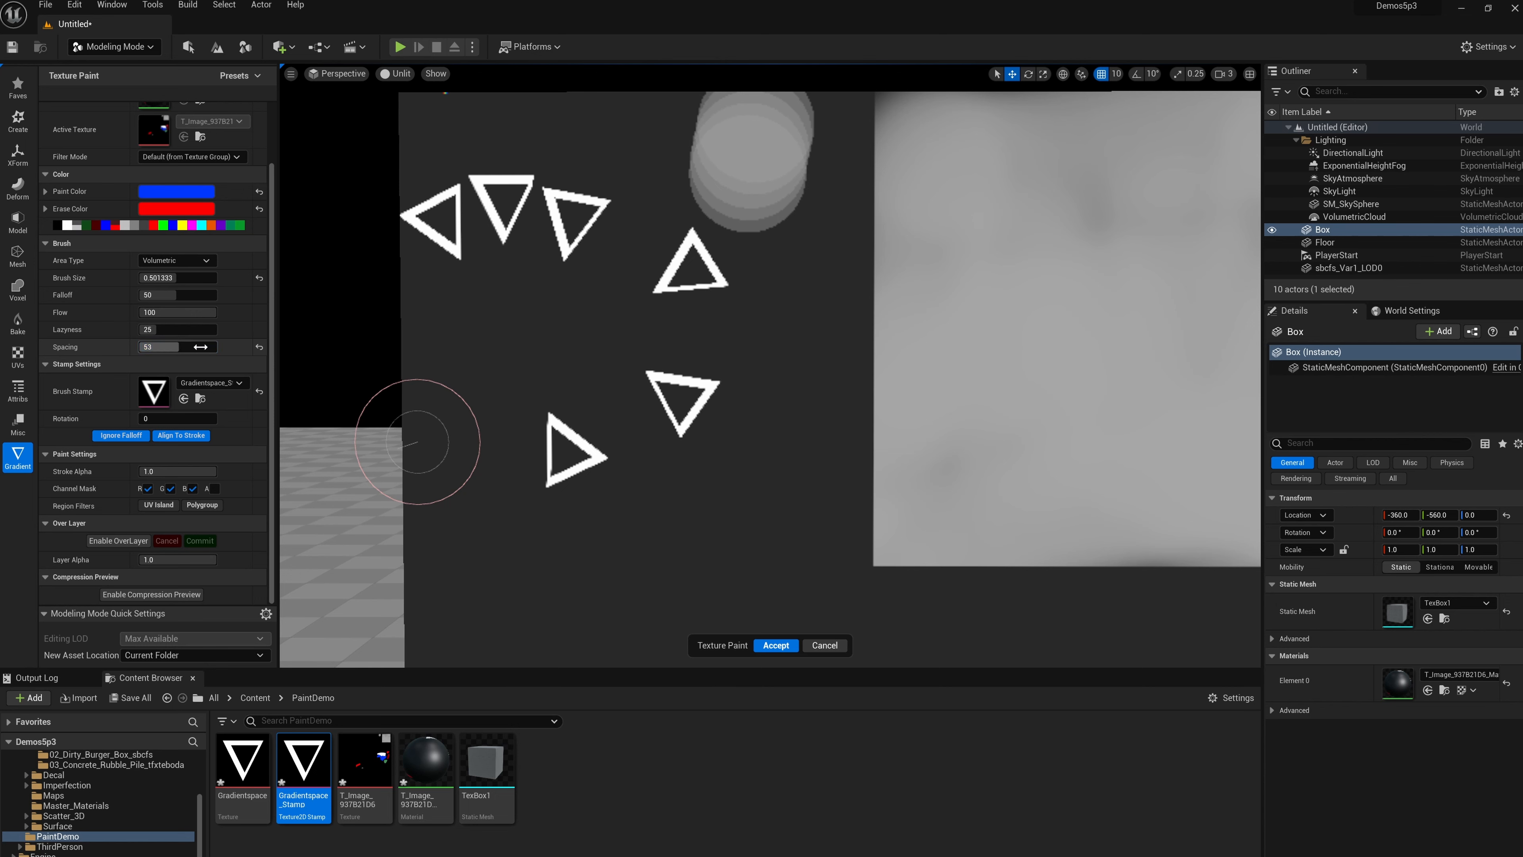
pyautogui.hotkey('ctrl', 'z')
pyautogui.moveTo(472, 244)
pyautogui.mouseDown()
pyautogui.moveTo(605, 259)
pyautogui.moveTo(650, 613)
pyautogui.moveTo(969, 398)
pyautogui.mouseUp()
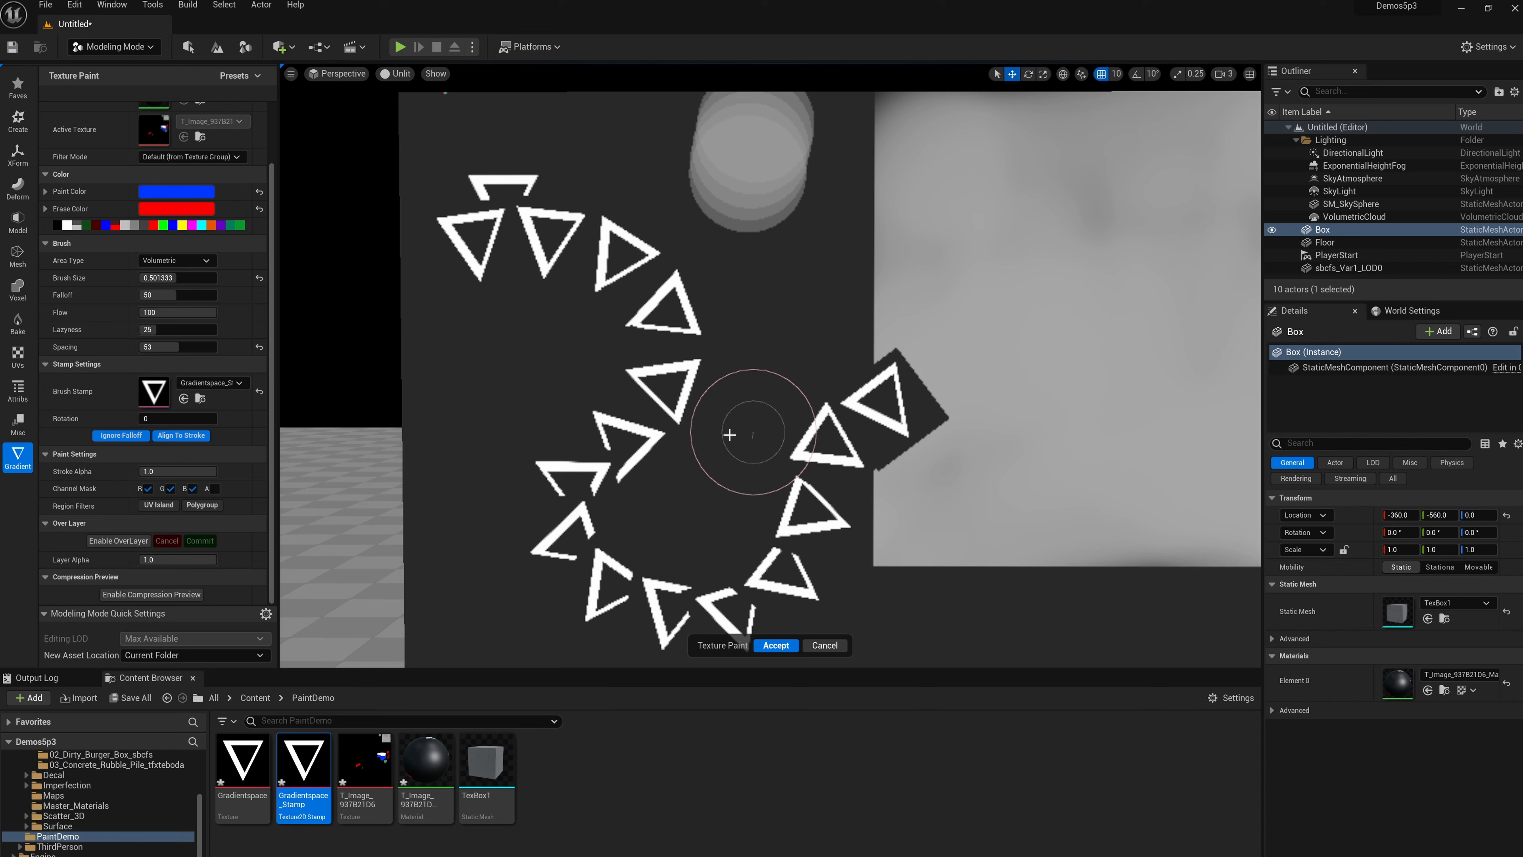
pyautogui.hotkey('ctrl', 'z')
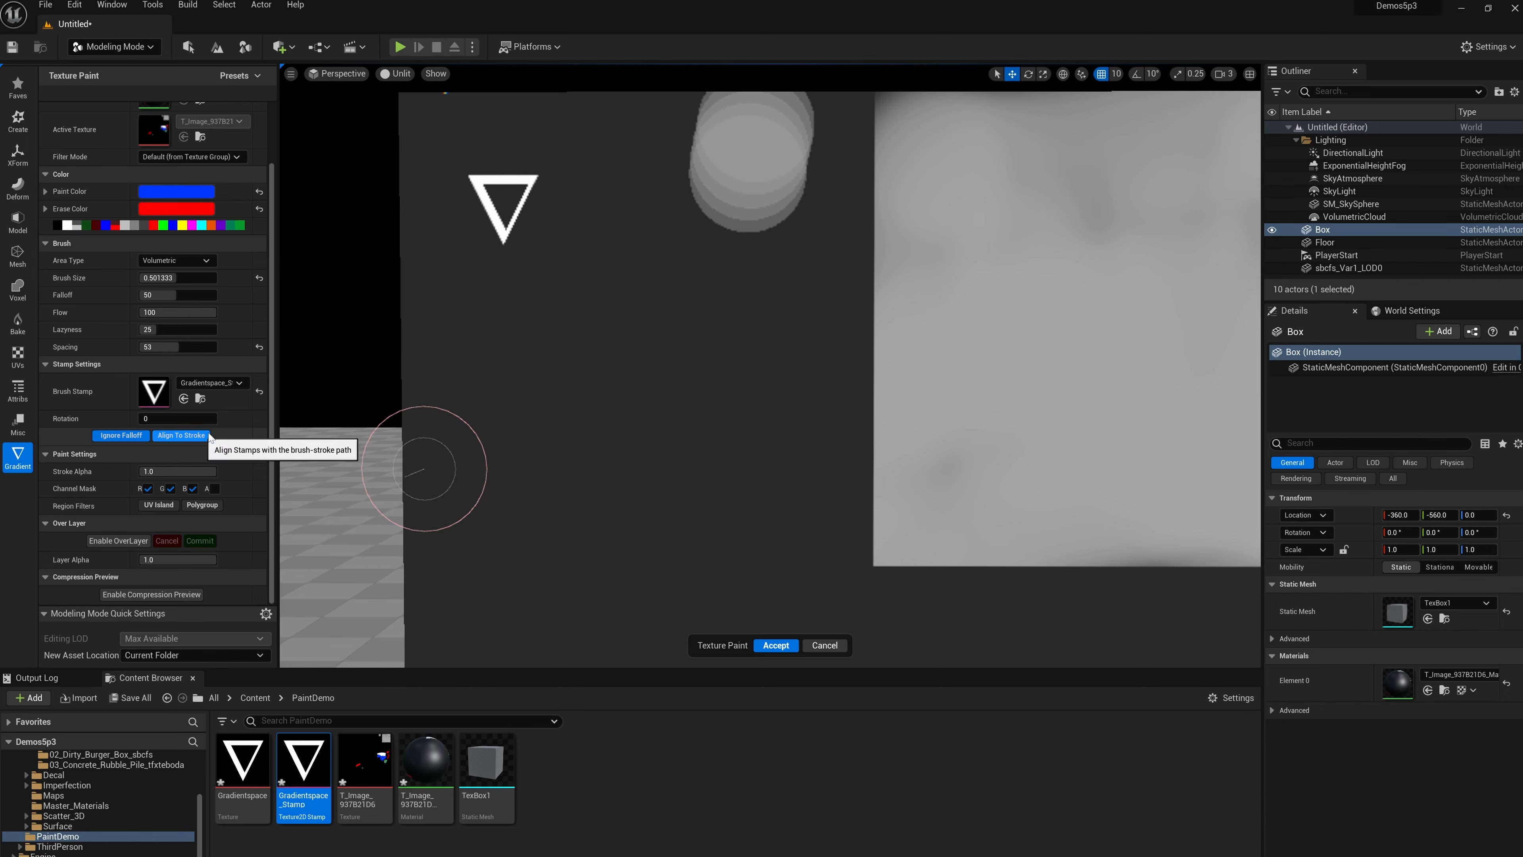
# Step: Disable Align To Stroke, paint a trial triangle stamp stroke from the dark face onto the gray area, and undo it
pyautogui.click(181, 435)
pyautogui.moveTo(519, 314)
pyautogui.mouseDown()
pyautogui.moveTo(763, 290)
pyautogui.moveTo(503, 528)
pyautogui.moveTo(819, 575)
pyautogui.moveTo(890, 336)
pyautogui.moveTo(1052, 474)
pyautogui.mouseUp()
pyautogui.press('d')
pyautogui.moveTo(1052, 473); pyautogui.dragTo(1074, 473, button='right')
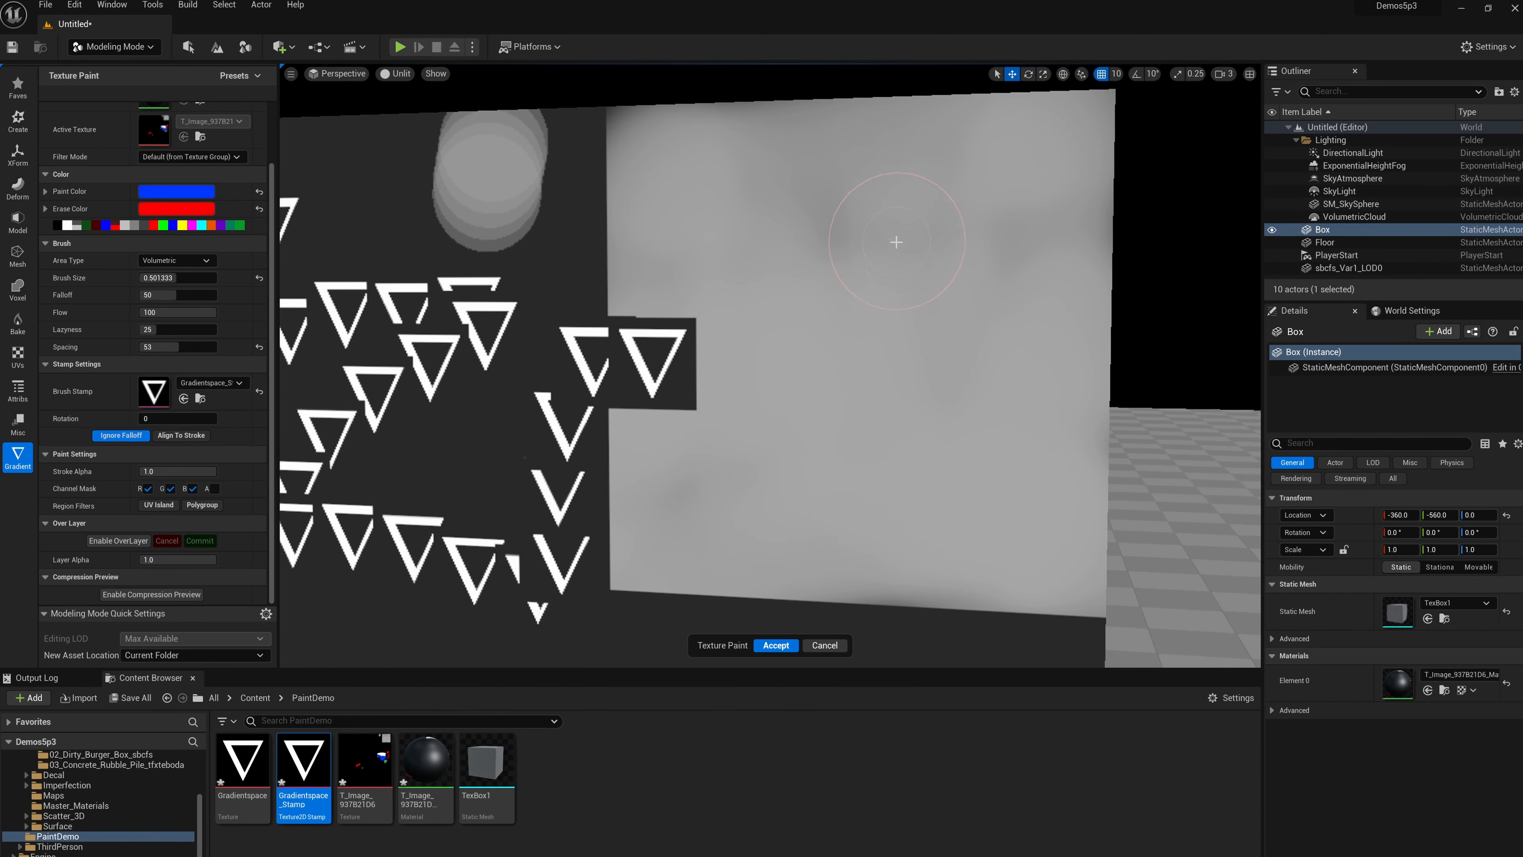
pyautogui.click(896, 242)
pyautogui.hotkey('ctrl', 'z')
pyautogui.hotkey('ctrl', 'z')
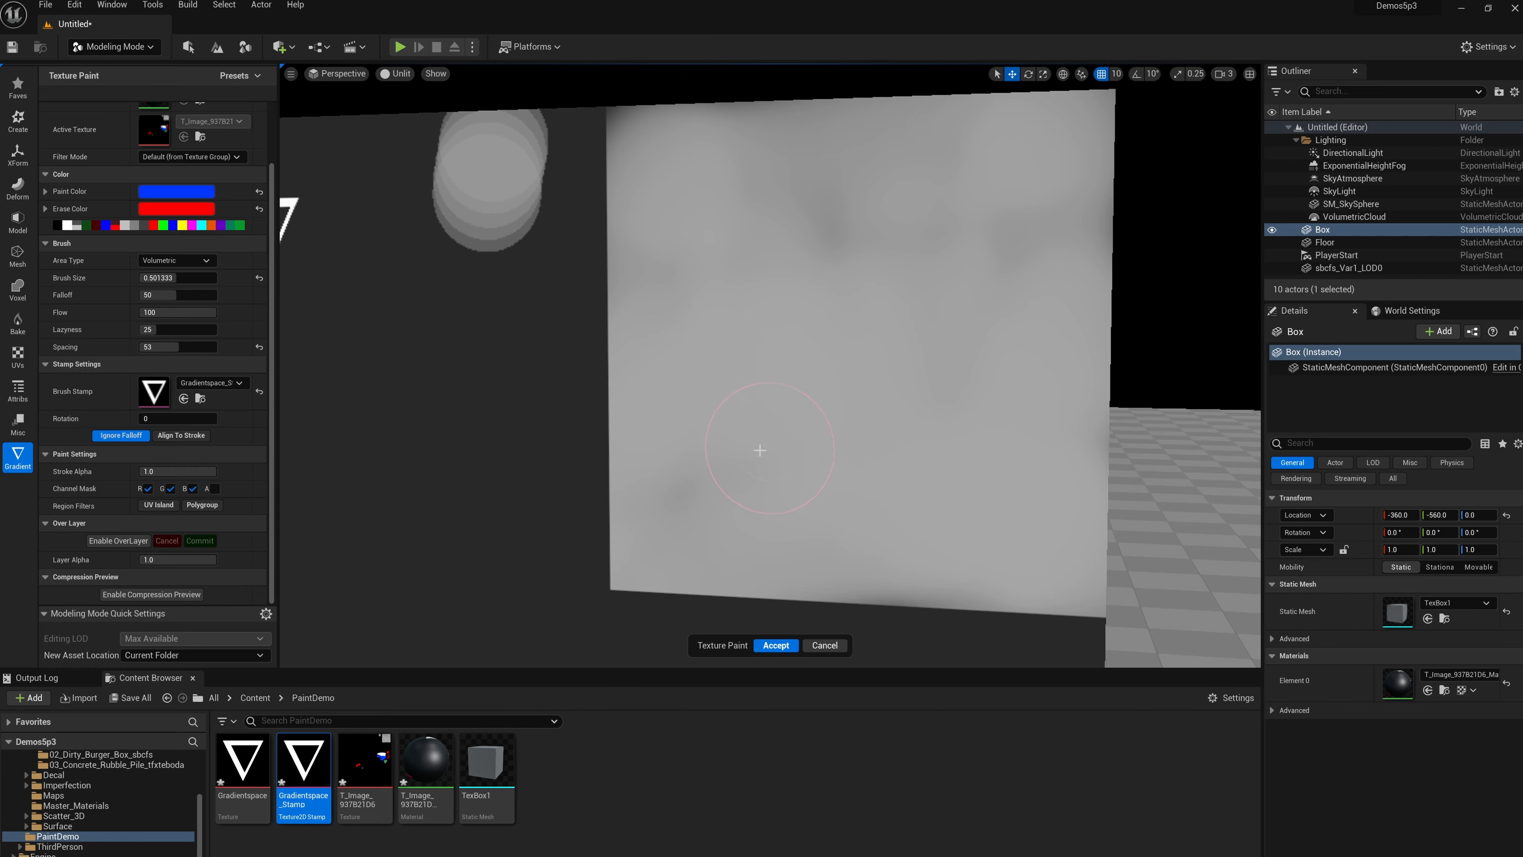
# Step: Stamp a single triangle in the middle of the dark face, examine its edges up close, and undo it
pyautogui.moveTo(505, 440); pyautogui.dragTo(548, 438, button='right')
pyautogui.press('a')
pyautogui.press('a')
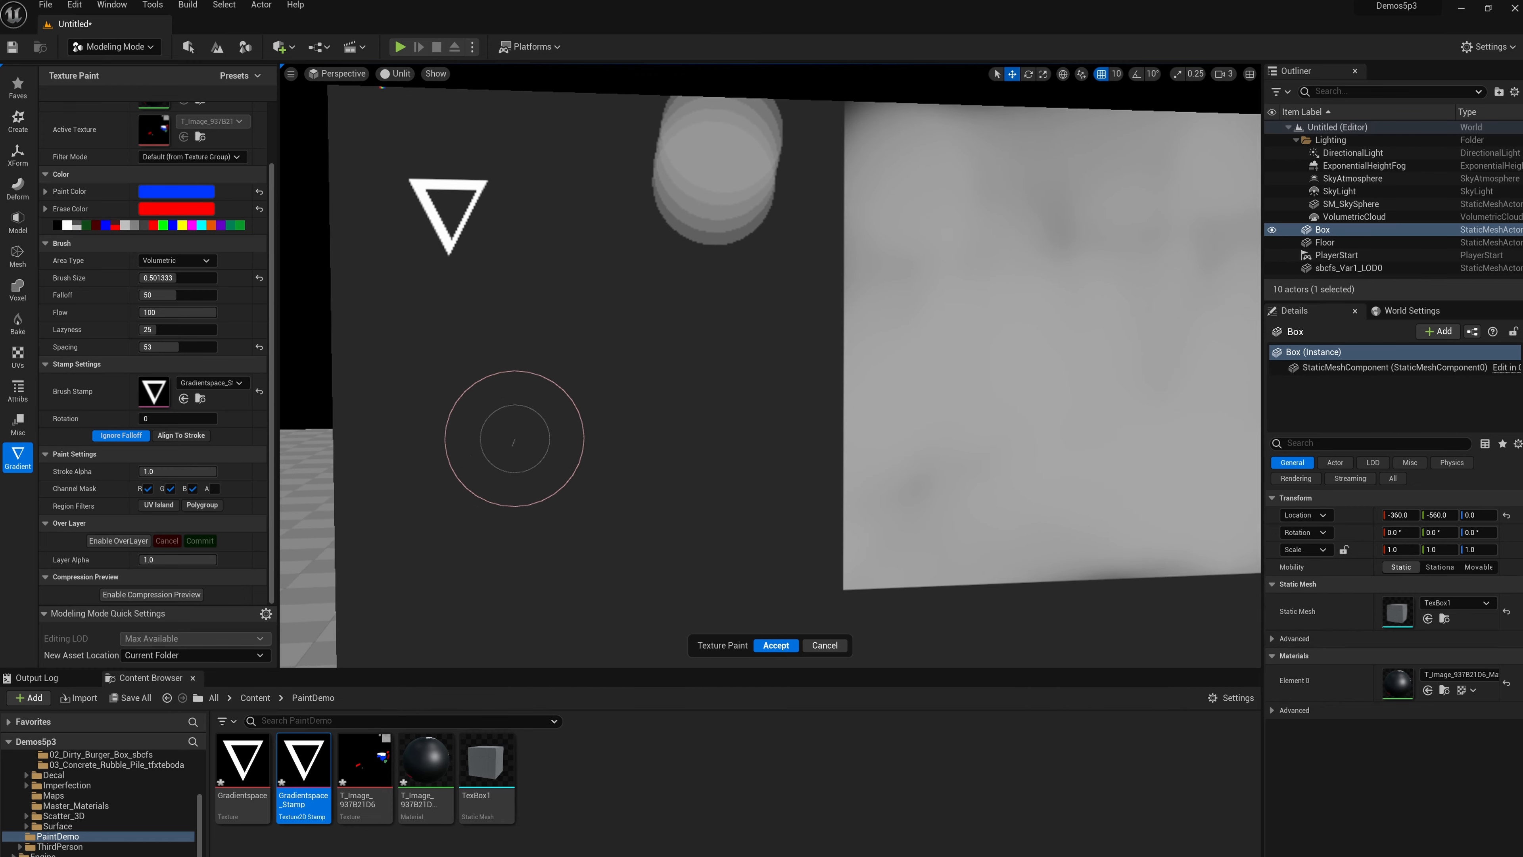
pyautogui.moveTo(793, 391); pyautogui.dragTo(778, 392, button='right')
pyautogui.press('d')
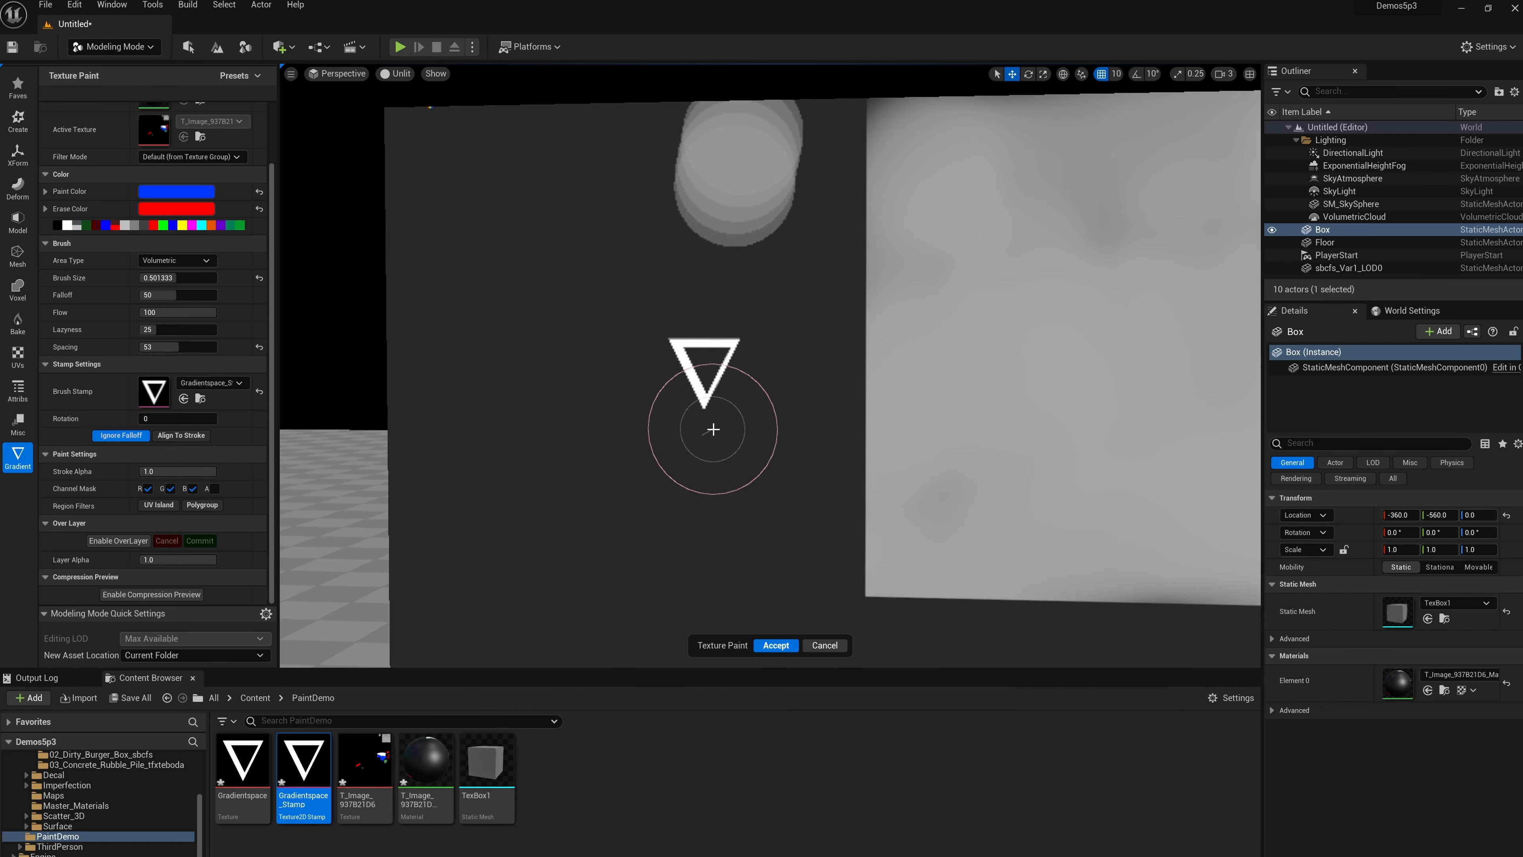
pyautogui.scroll(4, 713, 429)
pyautogui.scroll(-2, 714, 430)
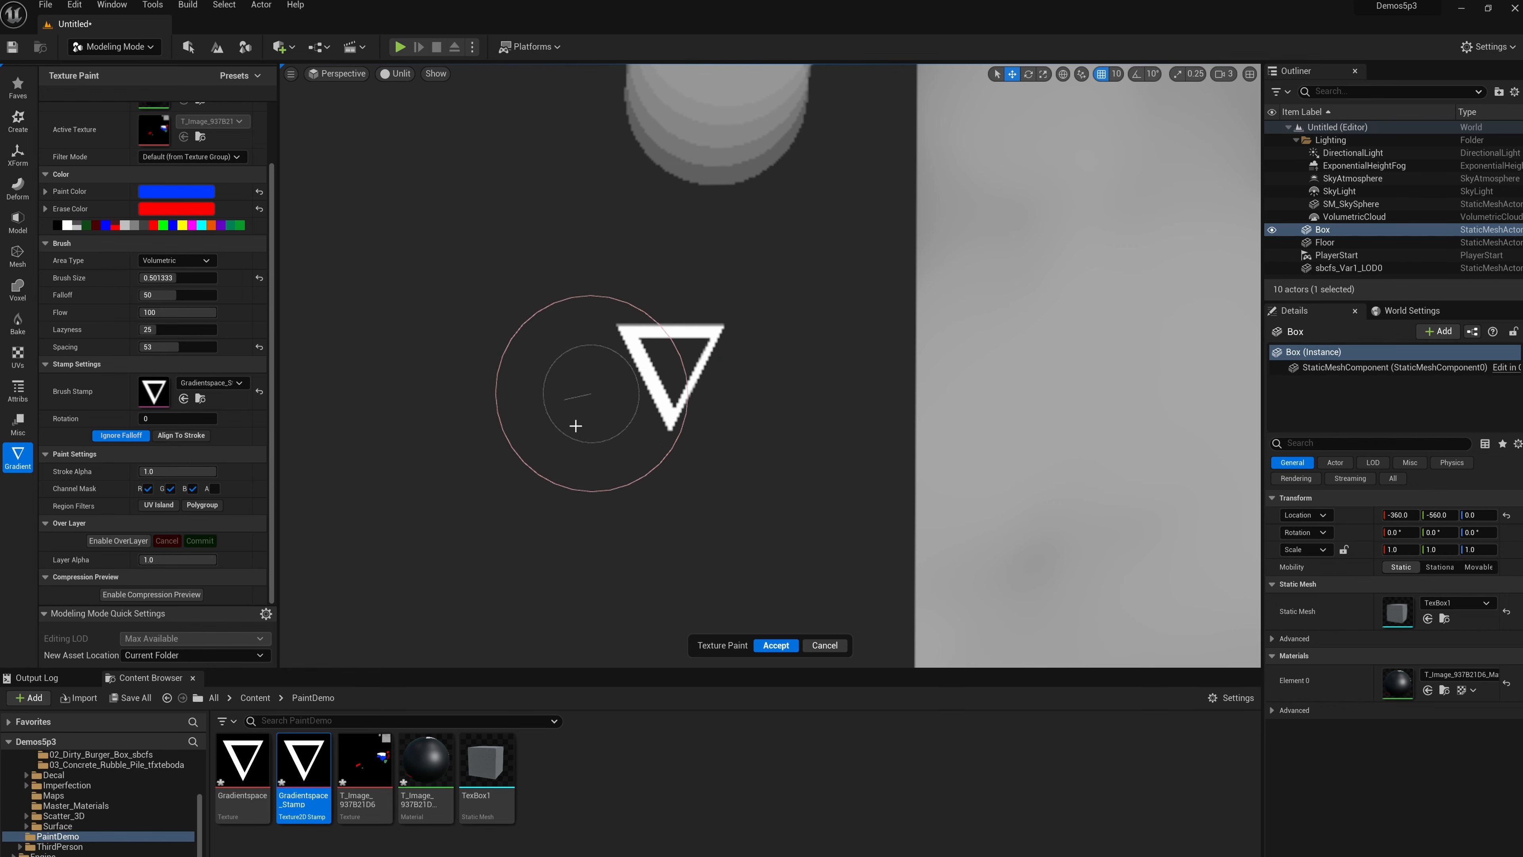
pyautogui.scroll(2, 637, 430)
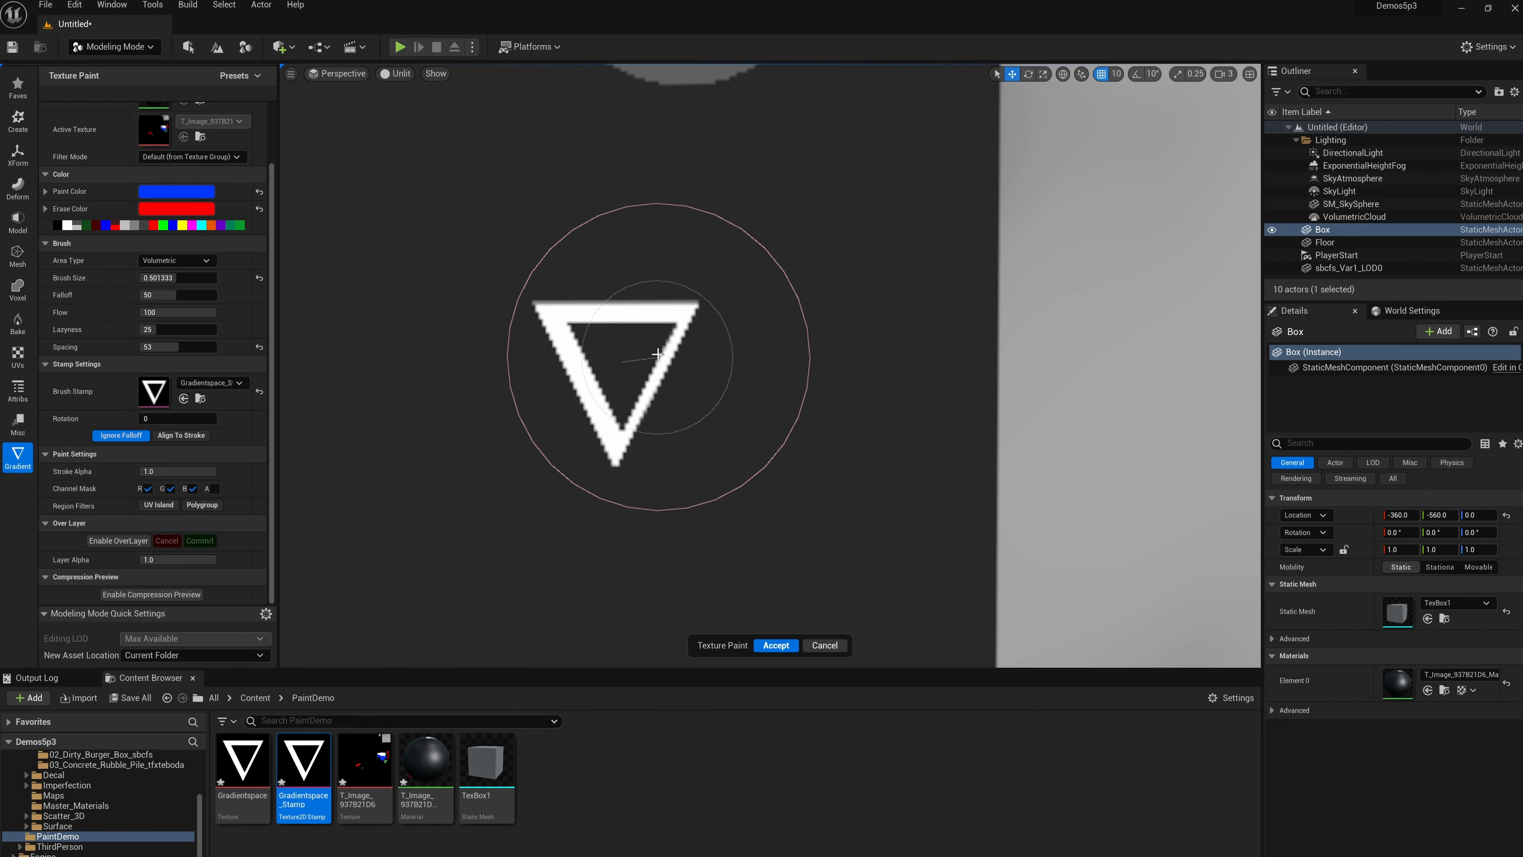
pyautogui.scroll(-4, 711, 378)
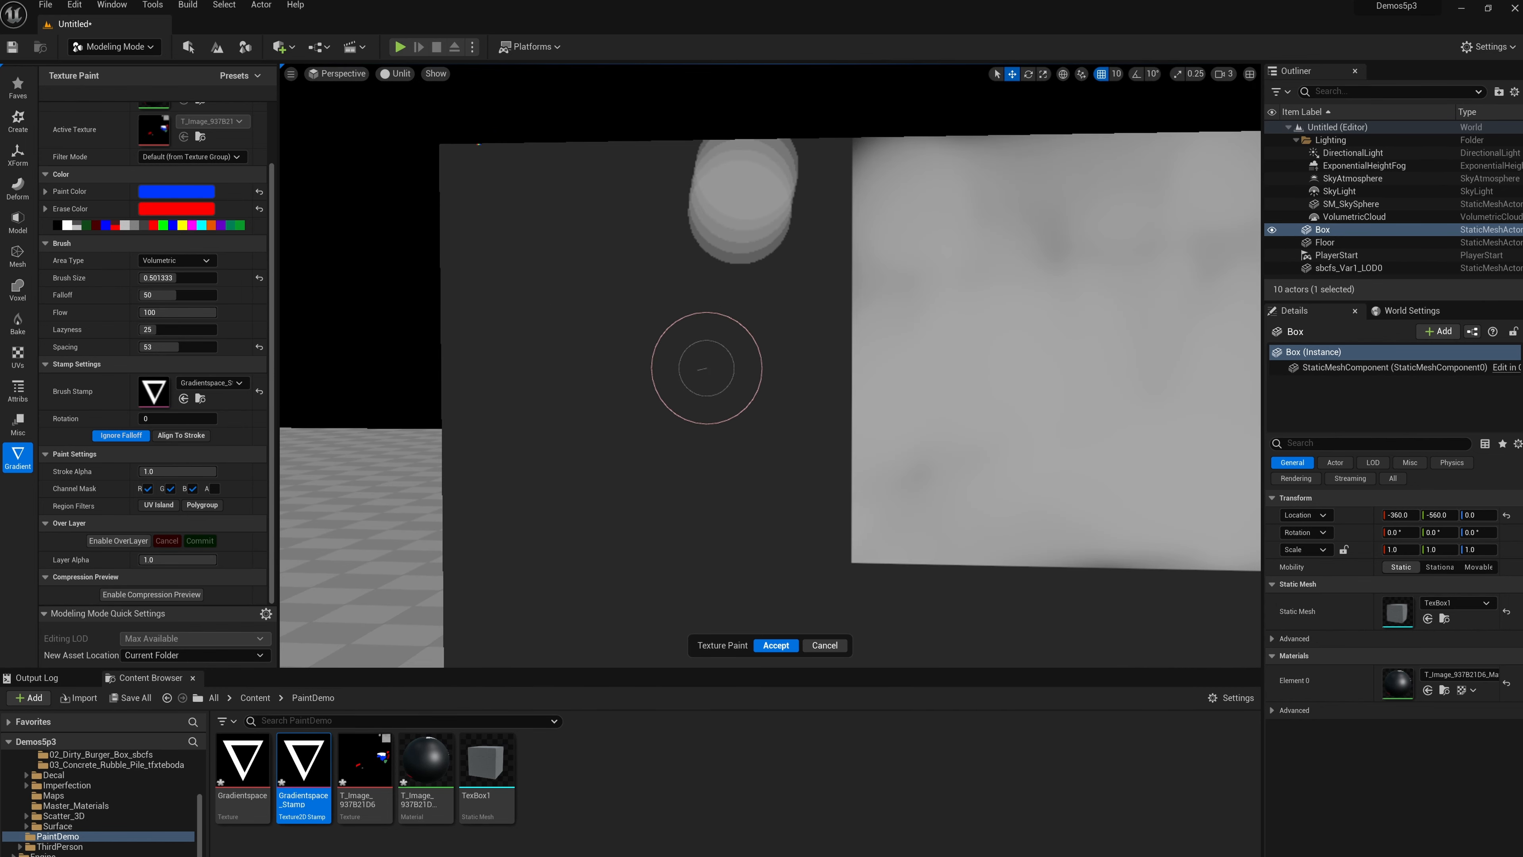
# Step: Cancel the Texture Paint session on the box
pyautogui.moveTo(706, 368)
pyautogui.mouseDown(button='right')
pyautogui.moveTo(679, 370)
pyautogui.moveTo(671, 357)
pyautogui.moveTo(694, 357)
pyautogui.moveTo(670, 330)
pyautogui.moveTo(544, 367)
pyautogui.moveTo(370, 381)
pyautogui.mouseUp(button='right')
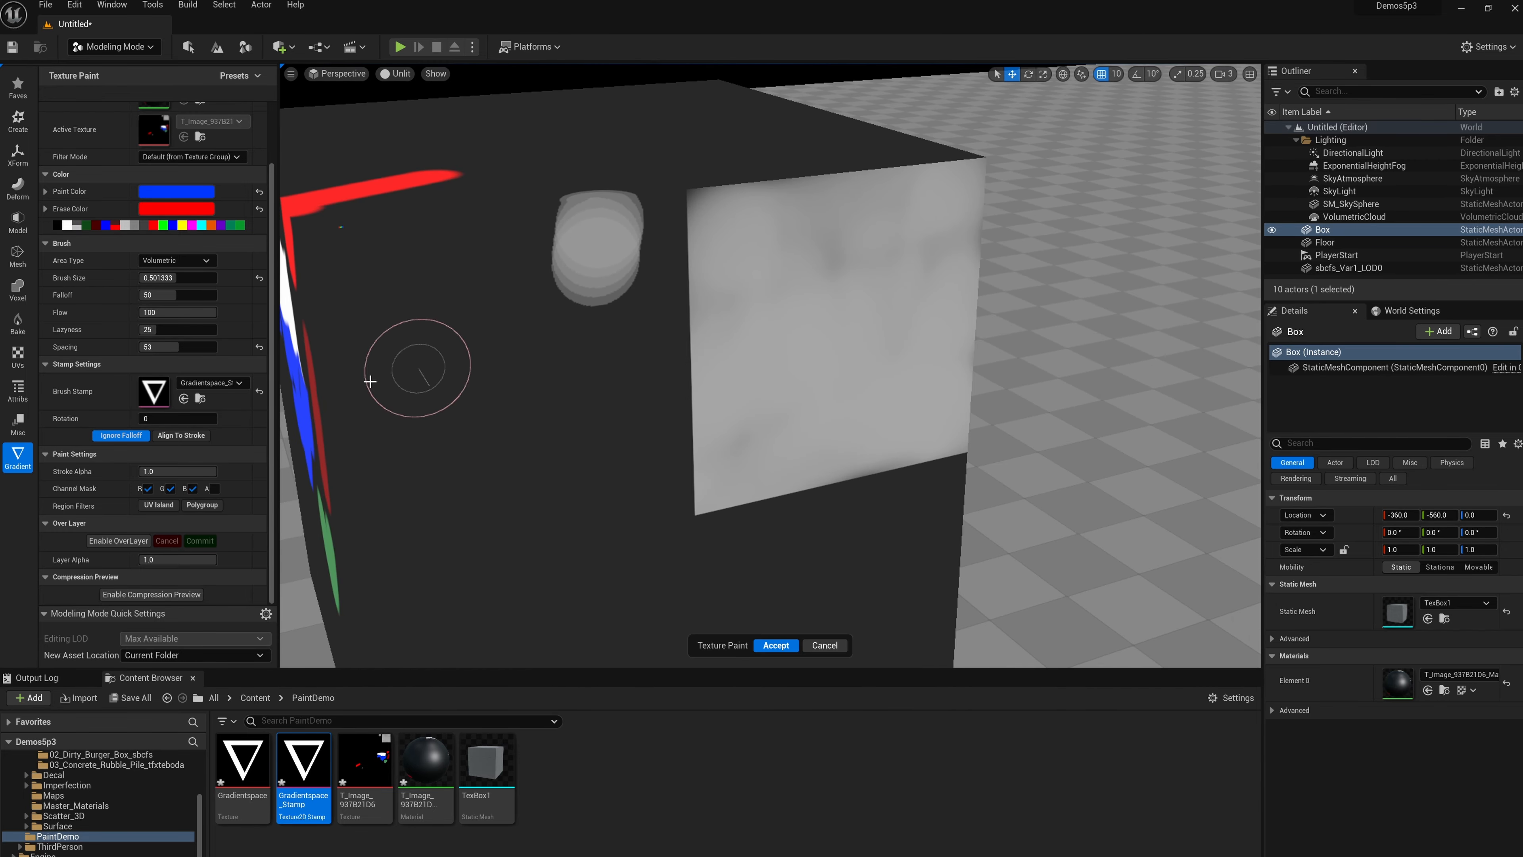
pyautogui.keyDown('alt'); pyautogui.moveTo(588, 377); pyautogui.dragTo(590, 386); pyautogui.keyUp('alt')
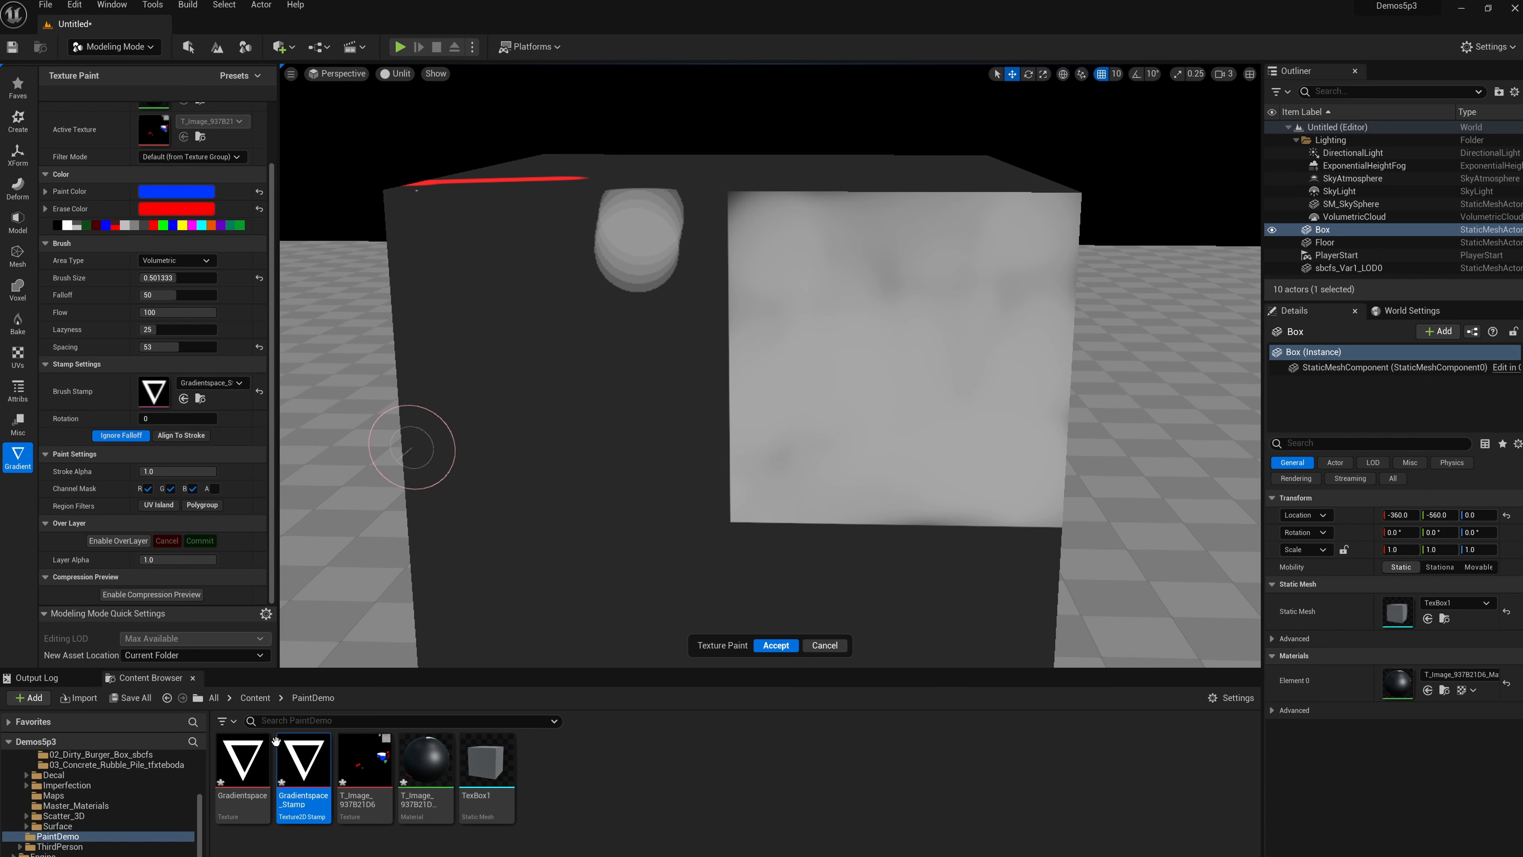
pyautogui.moveTo(556, 473); pyautogui.dragTo(566, 472, button='middle')
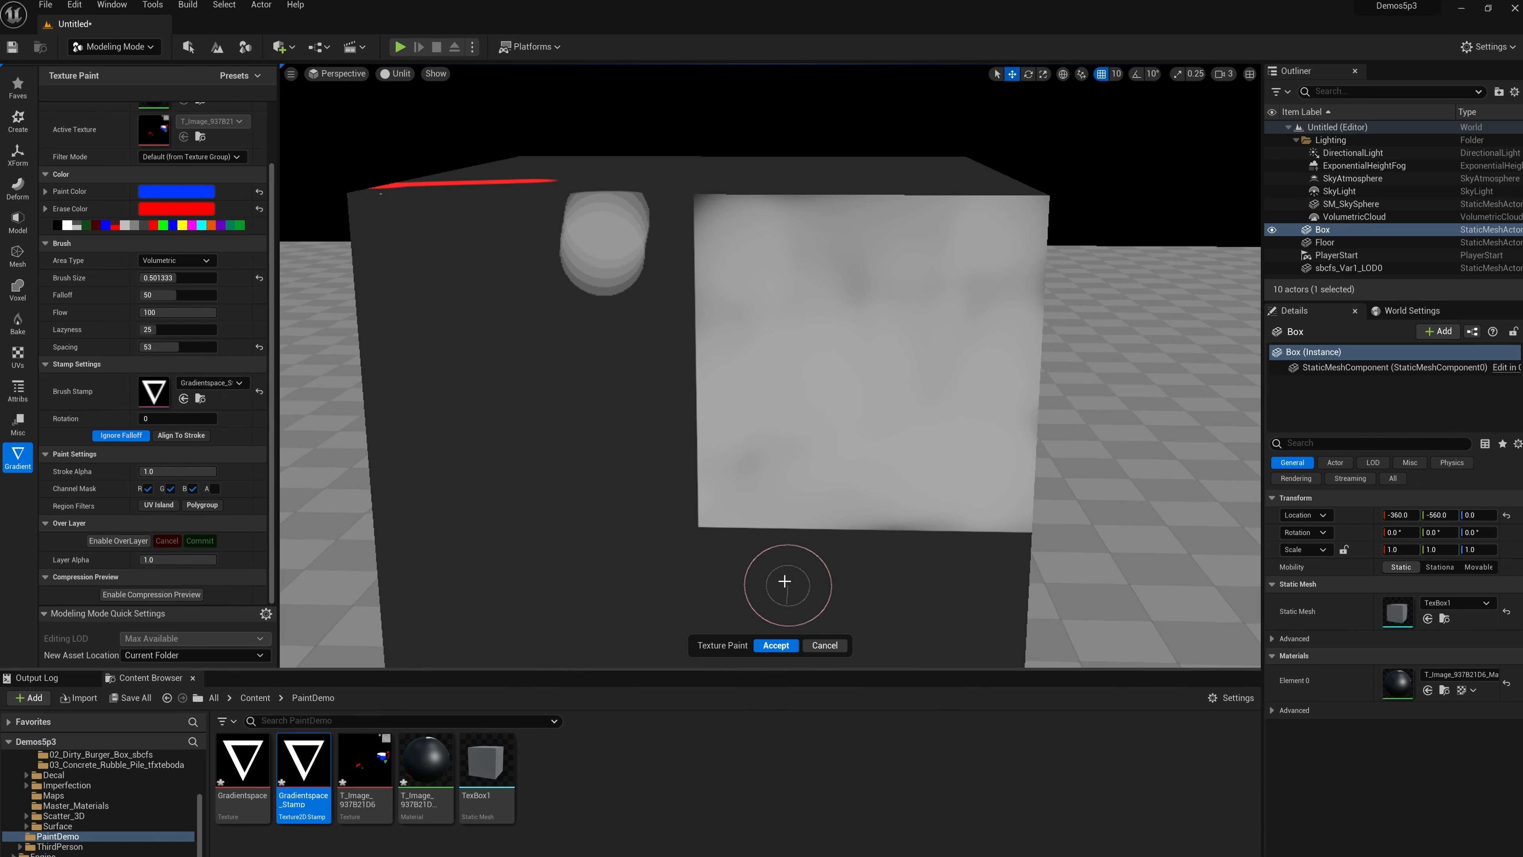
pyautogui.click(828, 645)
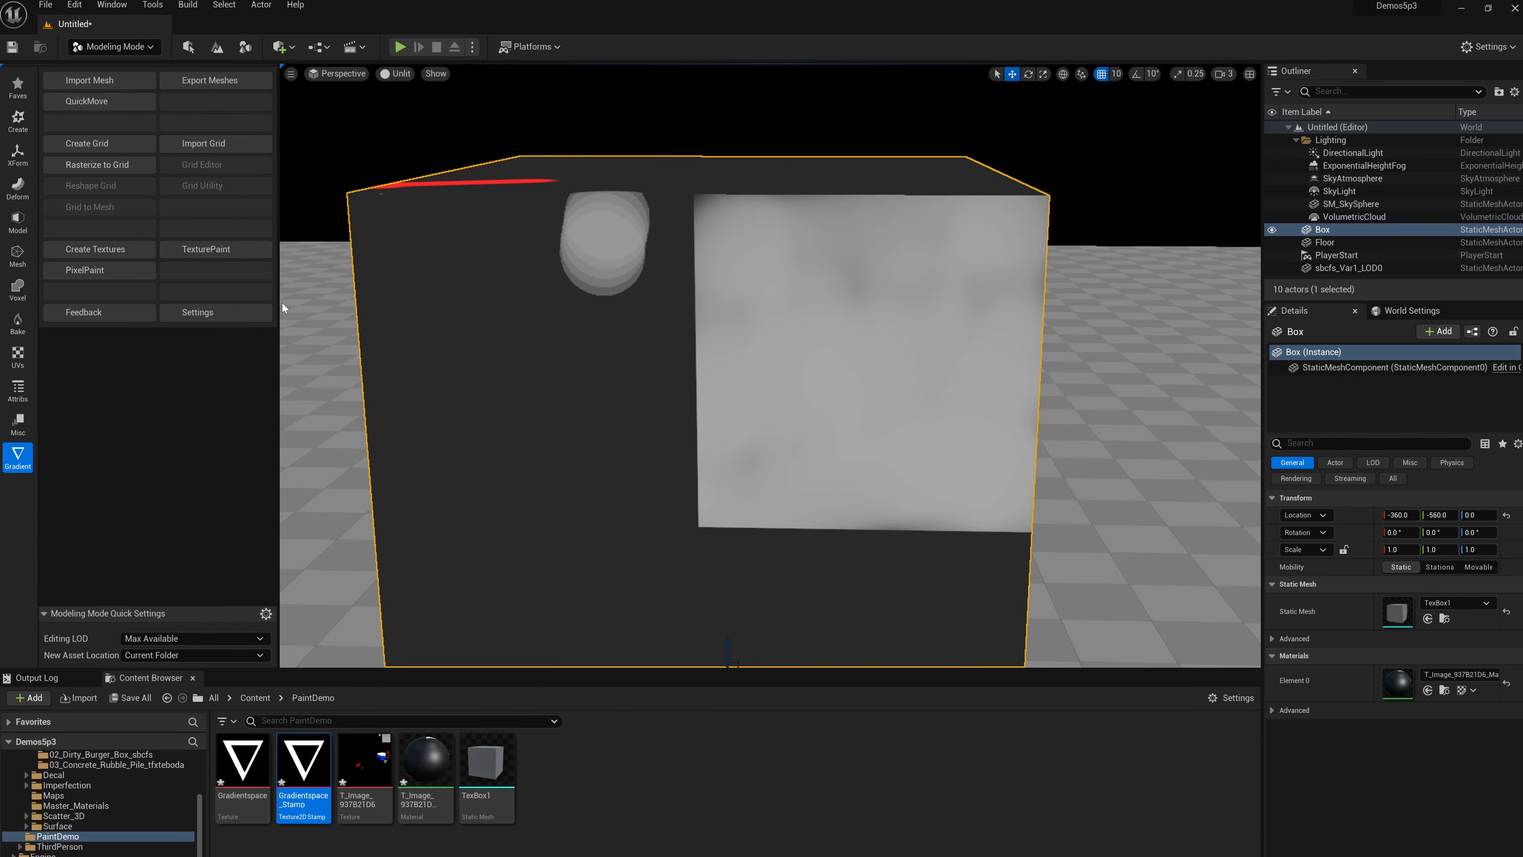
pyautogui.scroll(-1, 724, 414)
pyautogui.keyDown('alt'); pyautogui.moveTo(646, 412); pyautogui.dragTo(633, 409); pyautogui.keyUp('alt')
pyautogui.moveTo(633, 409); pyautogui.dragTo(636, 410, button='middle')
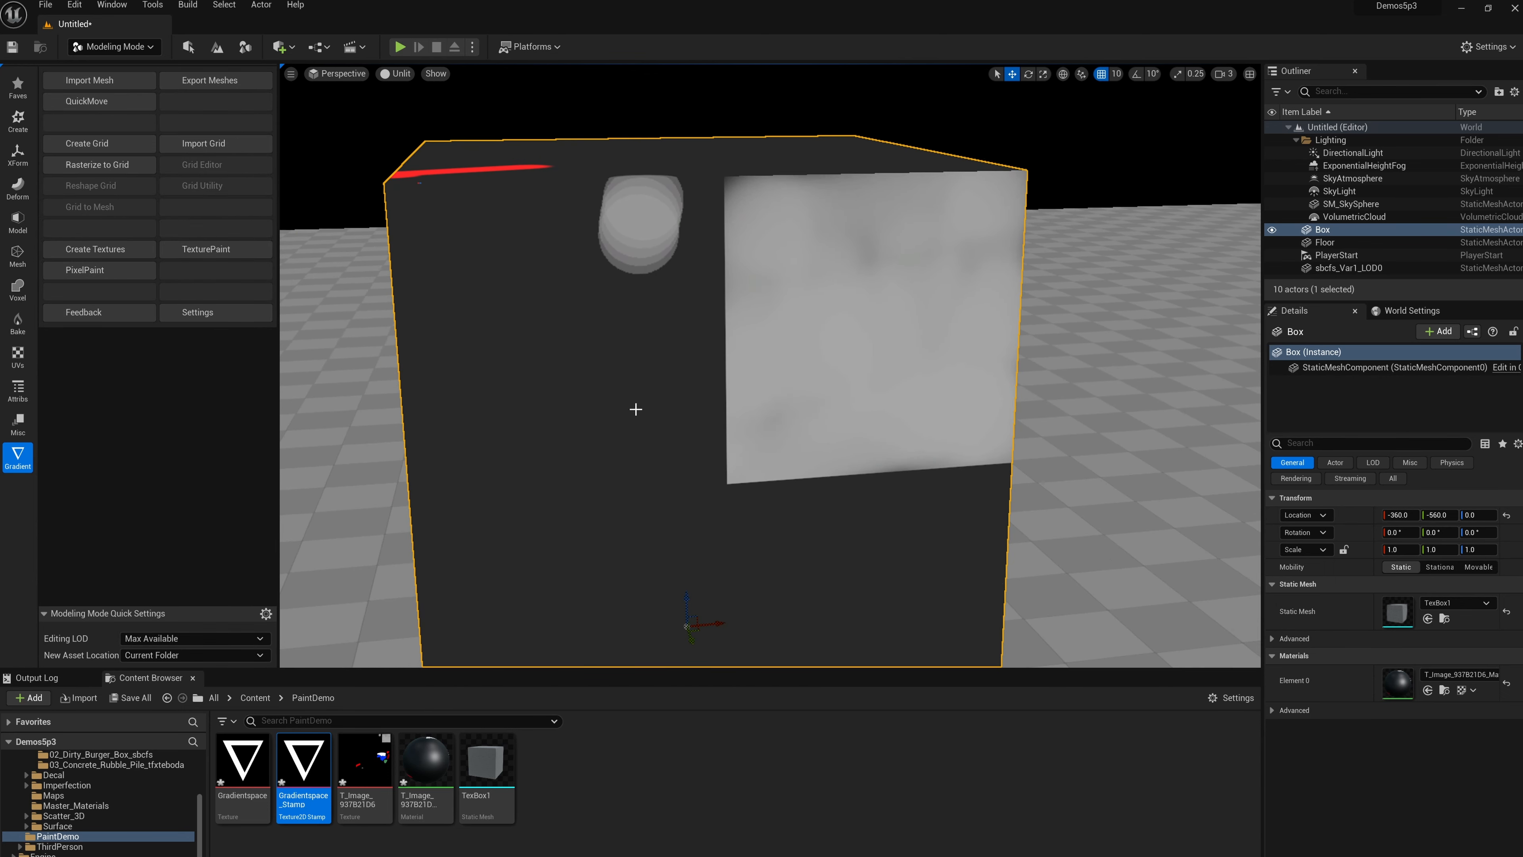
pyautogui.keyDown('alt'); pyautogui.moveTo(636, 410); pyautogui.dragTo(631, 407); pyautogui.keyUp('alt')
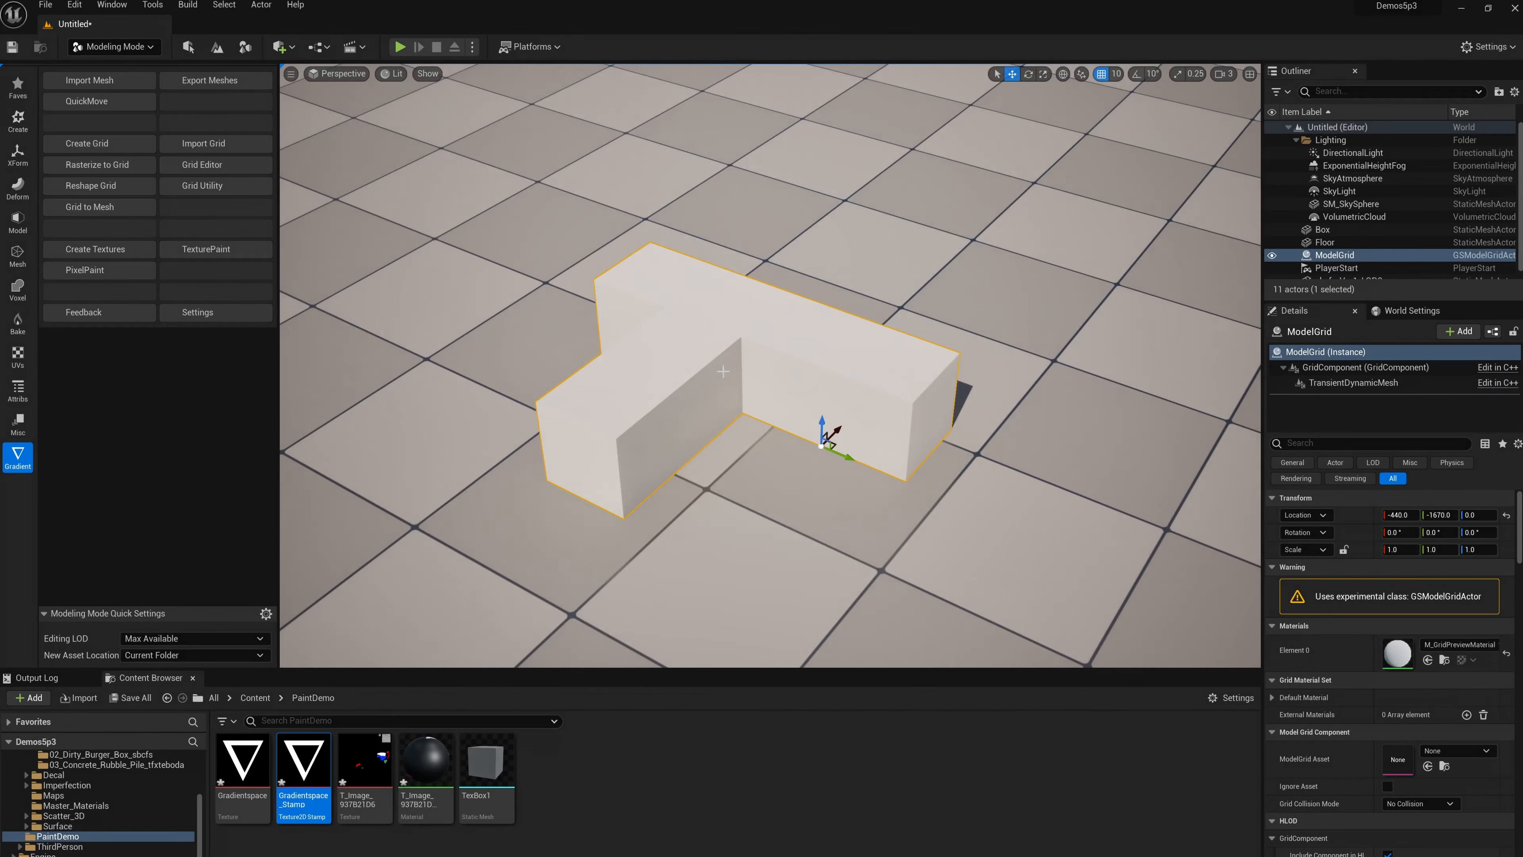
# Step: Extend the ModelGrid with a row of block cells and a sloped end cell in the Grid Editor, and accept the edit
pyautogui.scroll(-1, 721, 365)
pyautogui.moveTo(721, 365)
pyautogui.keyDown('alt'); pyautogui.mouseDown()
pyautogui.moveTo(797, 399)
pyautogui.moveTo(721, 365)
pyautogui.mouseUp(); pyautogui.keyUp('alt')
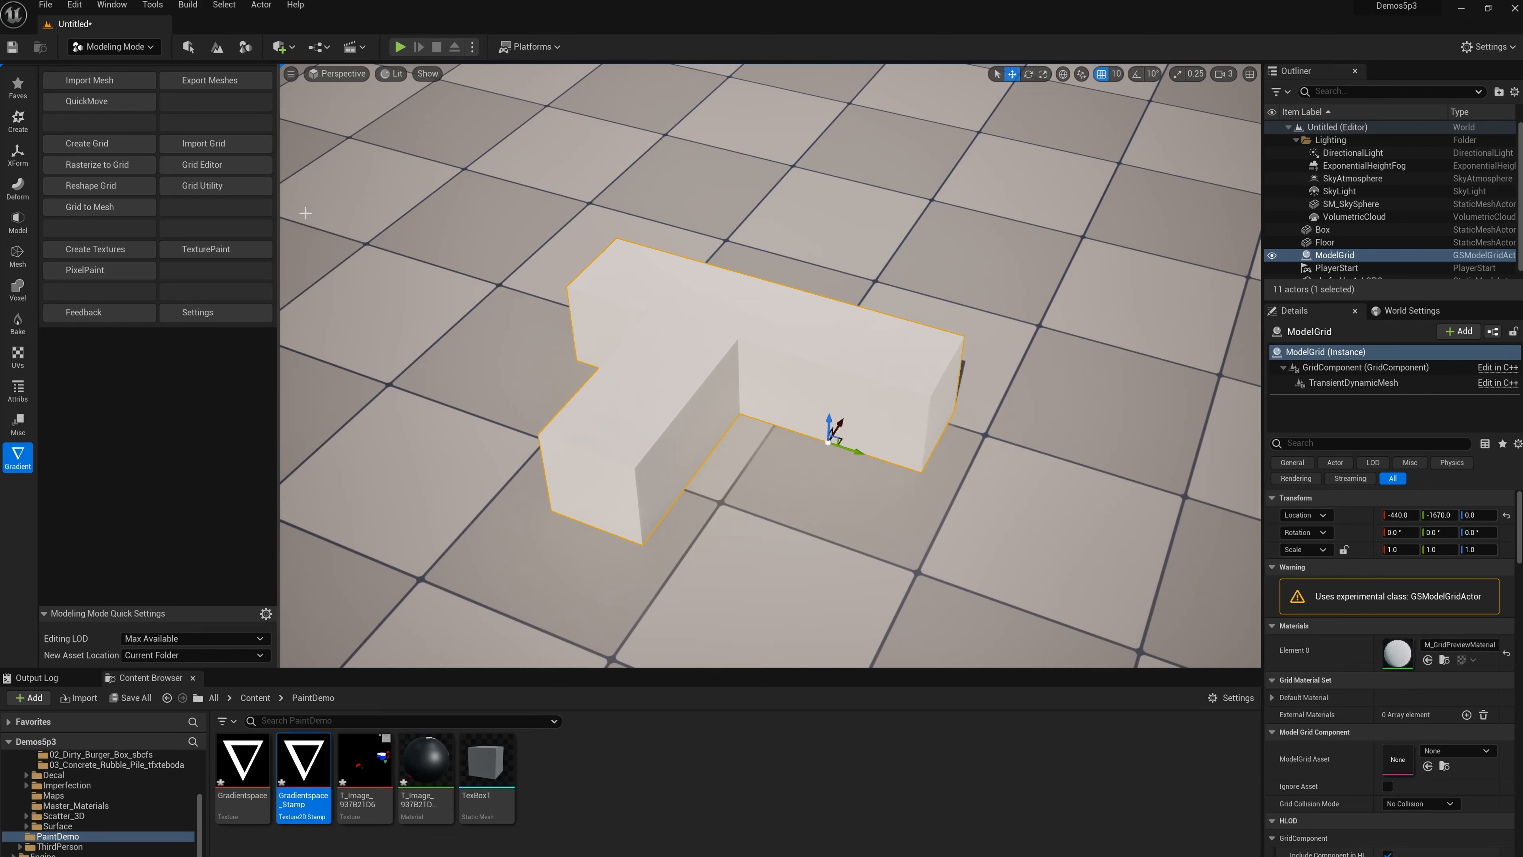
pyautogui.click(243, 165)
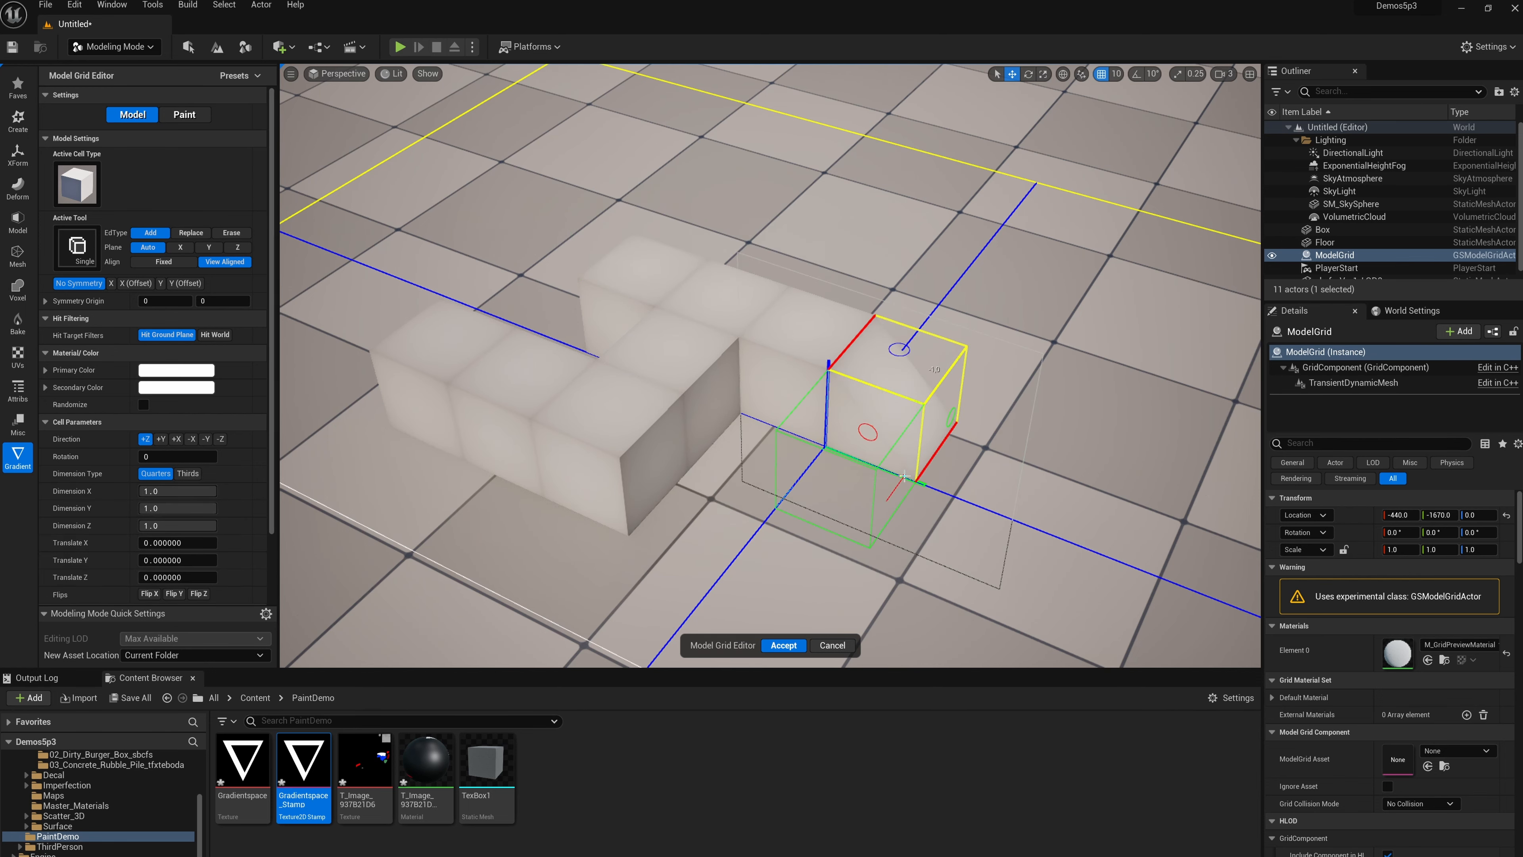
pyautogui.click(783, 645)
pyautogui.keyDown('alt'); pyautogui.moveTo(839, 376); pyautogui.dragTo(840, 401); pyautogui.keyUp('alt')
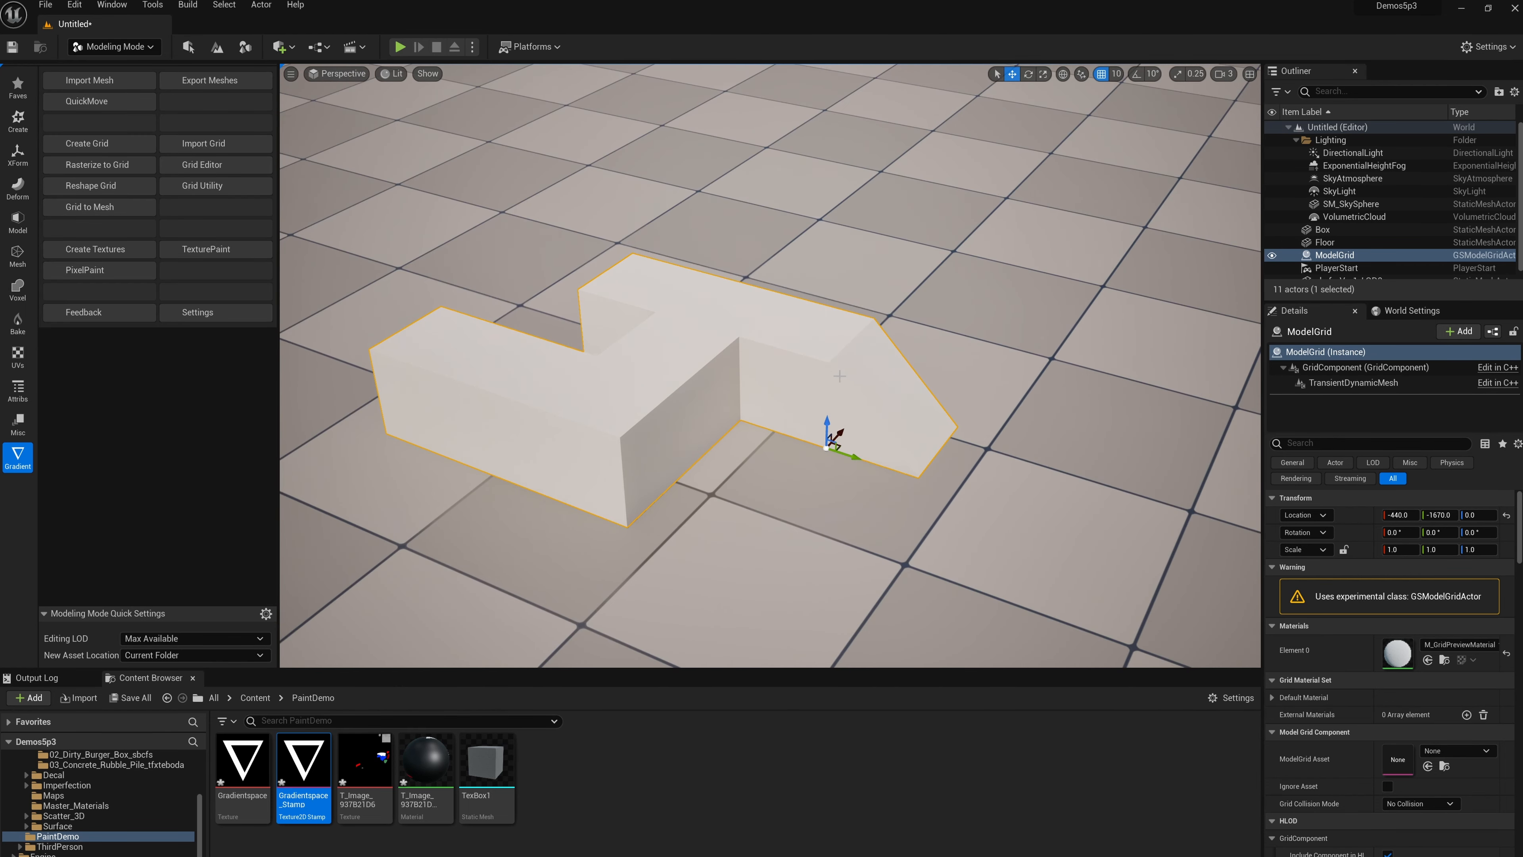
pyautogui.keyDown('alt'); pyautogui.moveTo(314, 331); pyautogui.dragTo(314, 354); pyautogui.keyUp('alt')
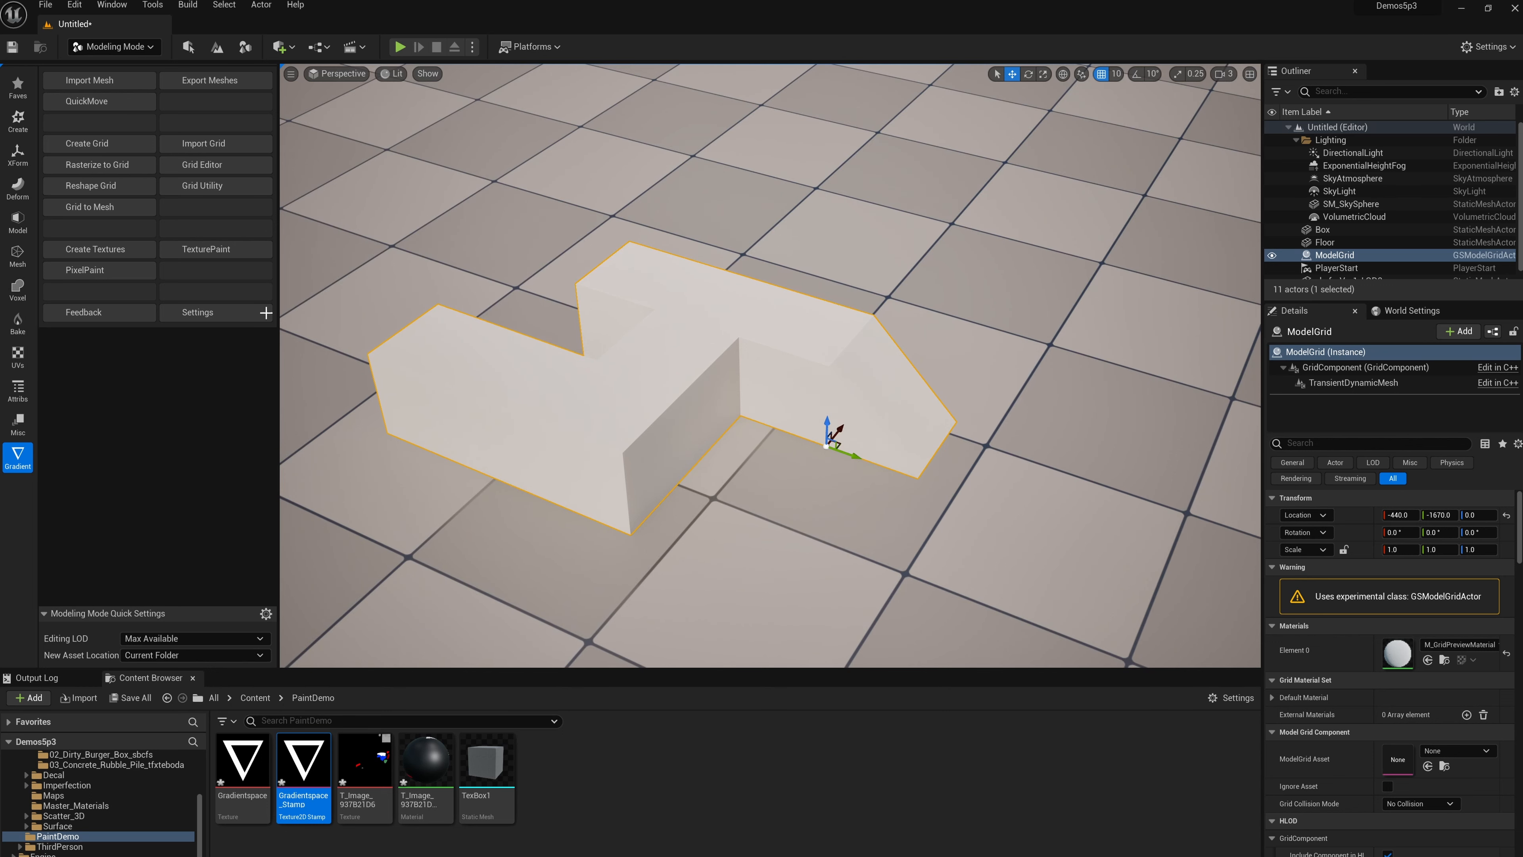
# Step: Convert the ModelGrid to a static mesh using Grid to Mesh with UVMode set to Face Pixels Pack
pyautogui.click(123, 207)
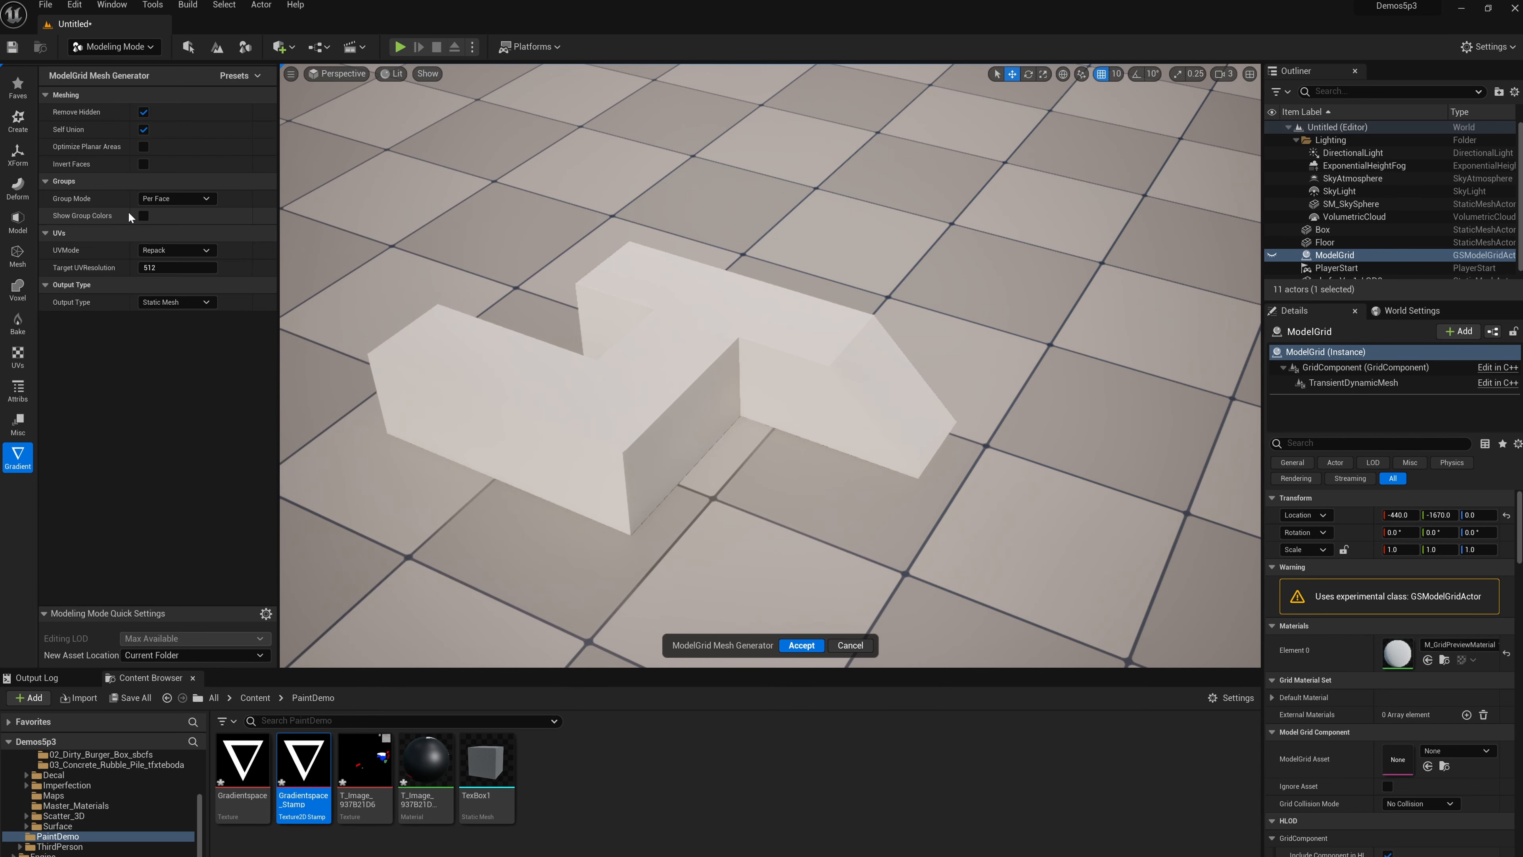
pyautogui.click(191, 249)
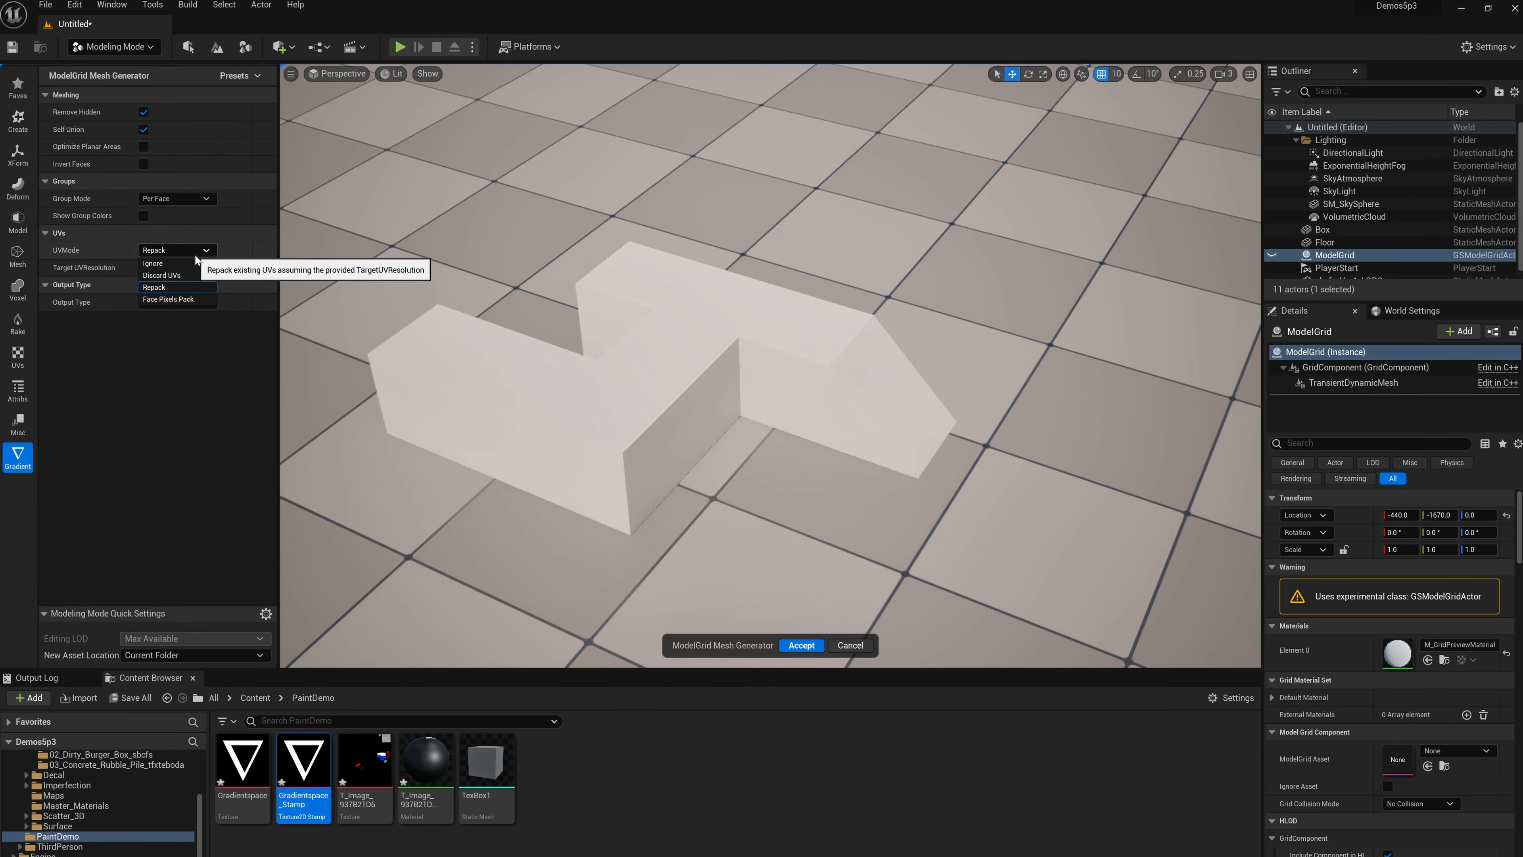
pyautogui.click(177, 299)
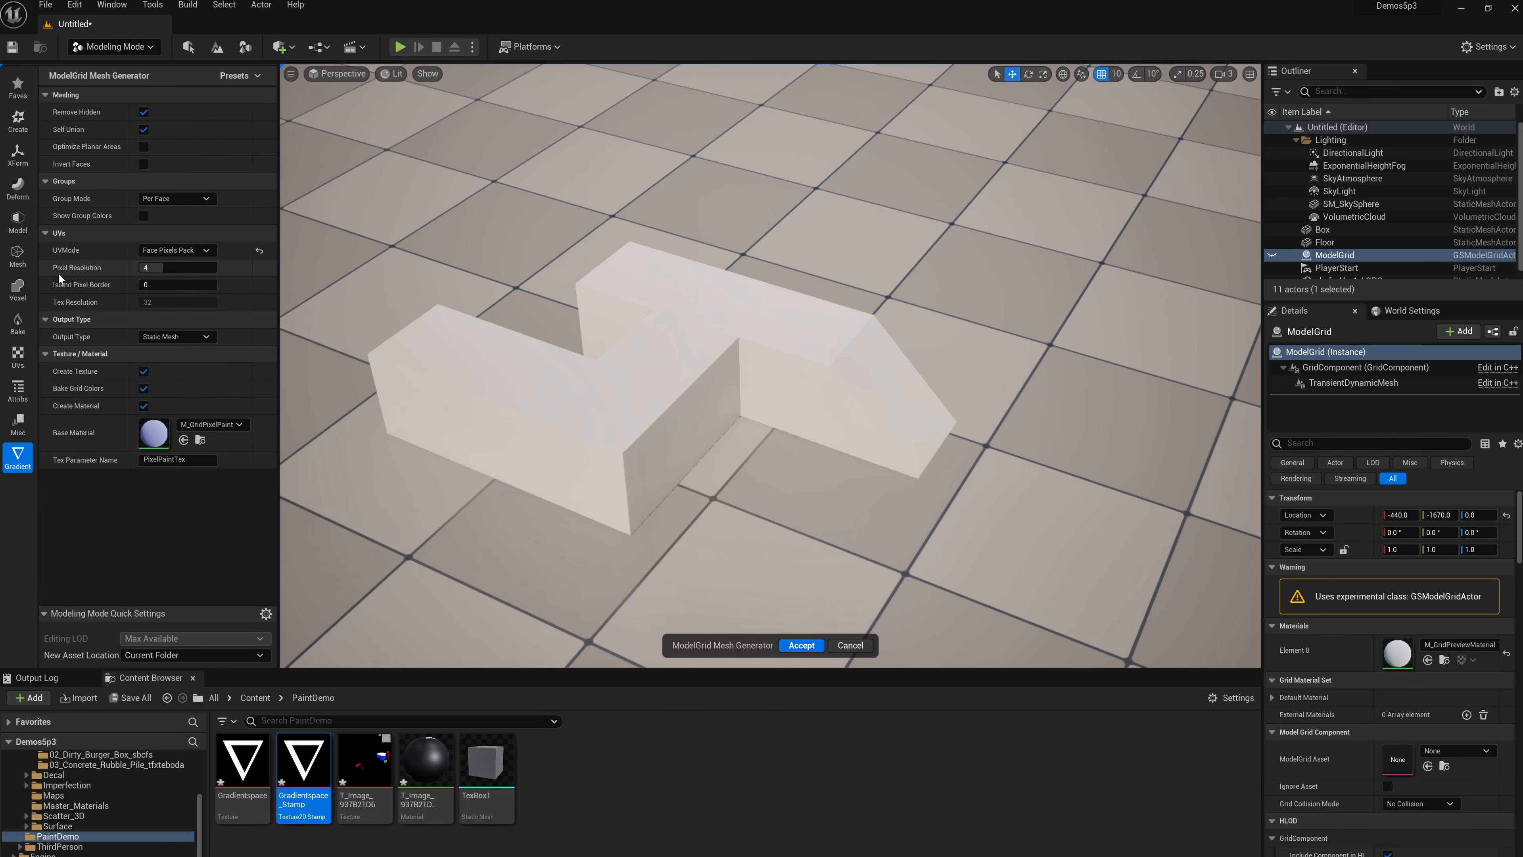
pyautogui.click(796, 645)
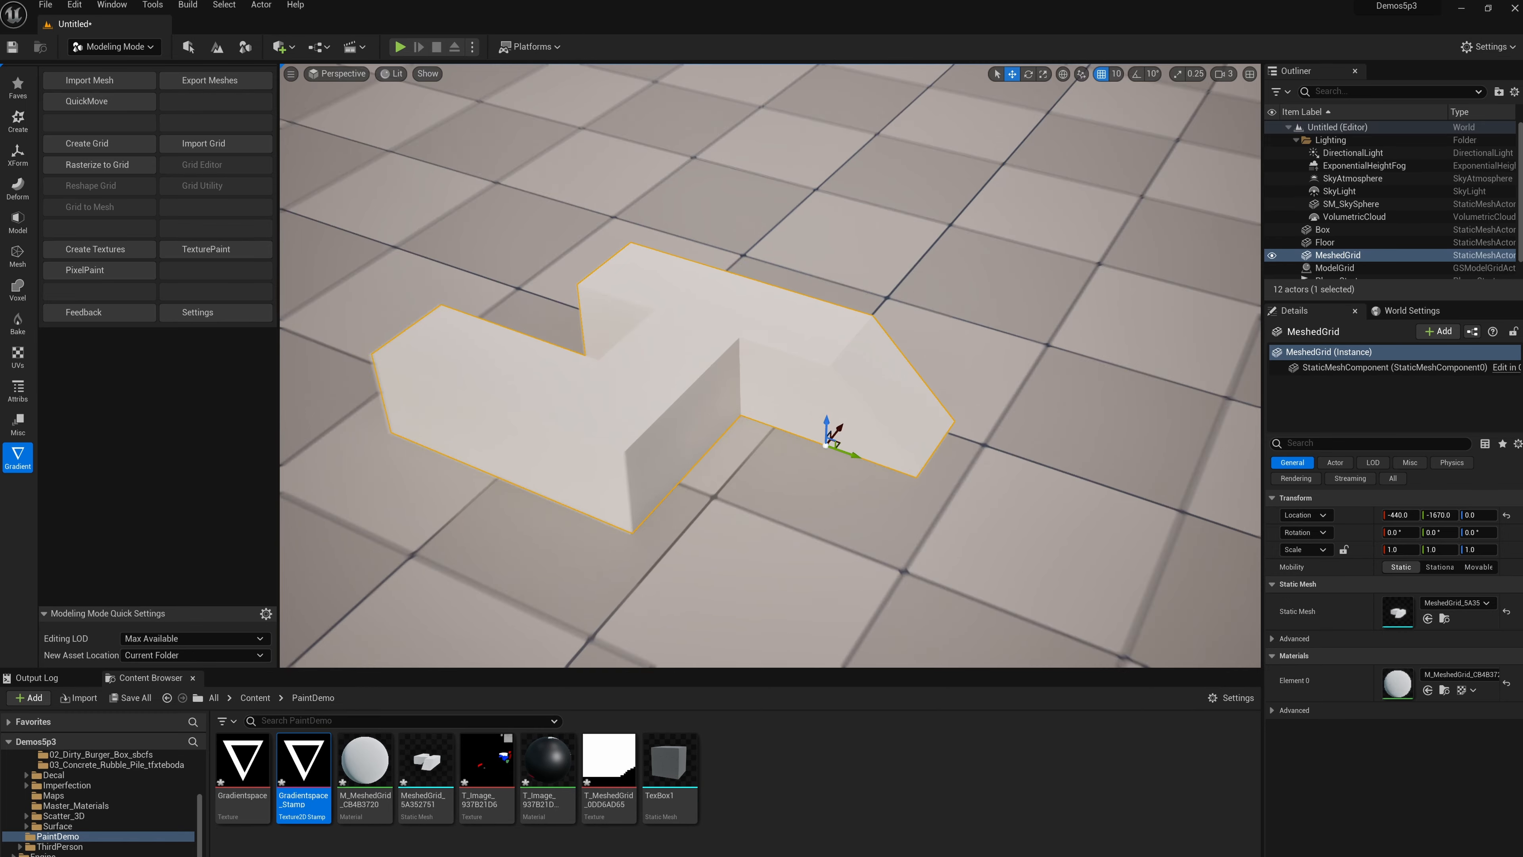
# Step: Move the MeshedGrid object along the Y axis to -2090, away from the original ModelGrid
pyautogui.scroll(-4, 849, 444)
pyautogui.moveTo(824, 411); pyautogui.dragTo(467, 291)
pyautogui.press('f')
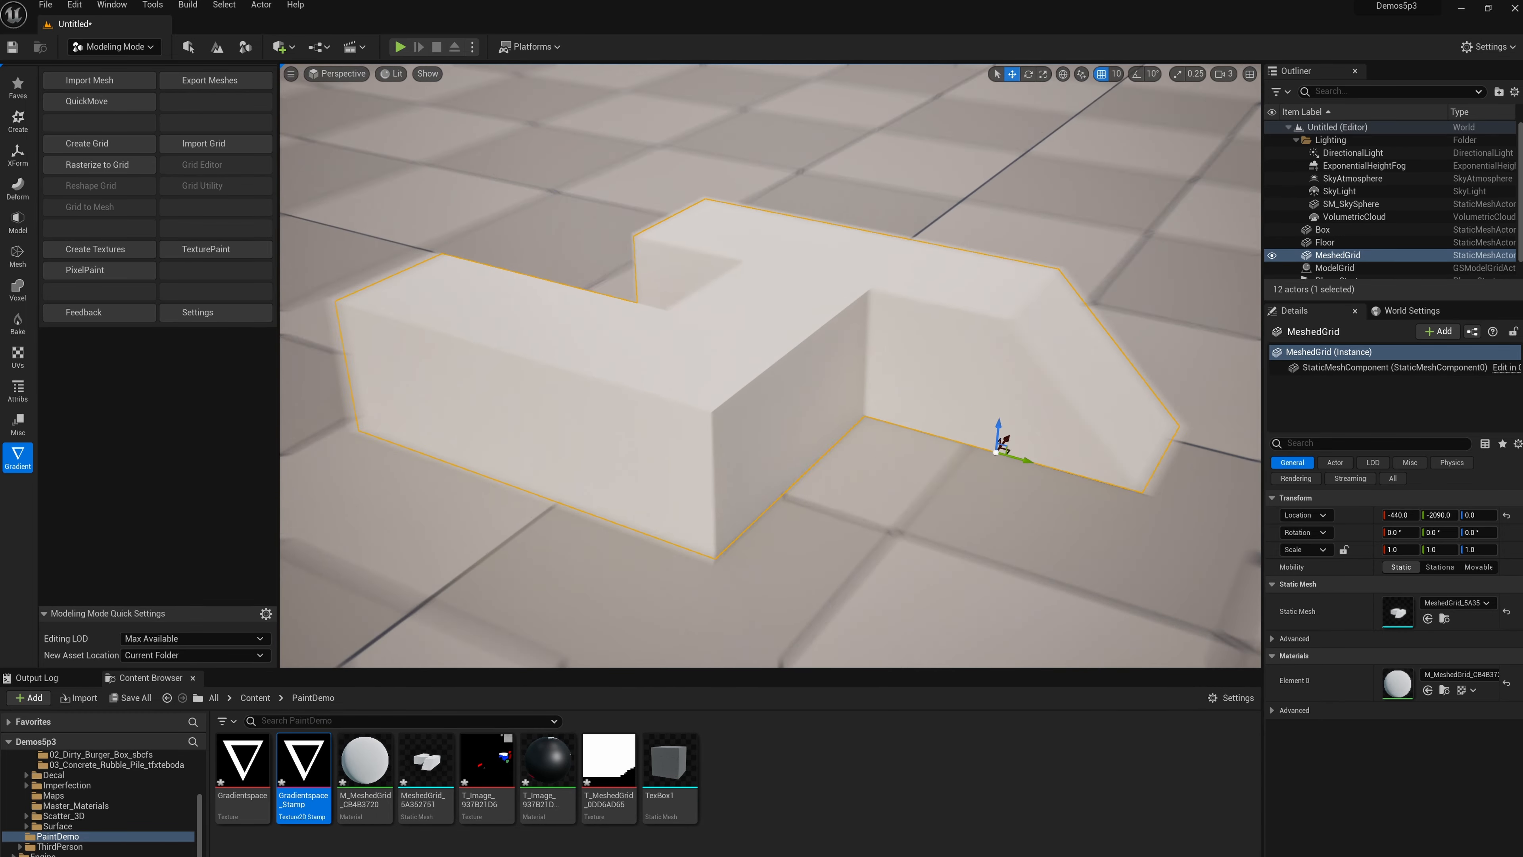
pyautogui.moveTo(466, 291); pyautogui.dragTo(543, 377, button='right')
pyautogui.press('s')
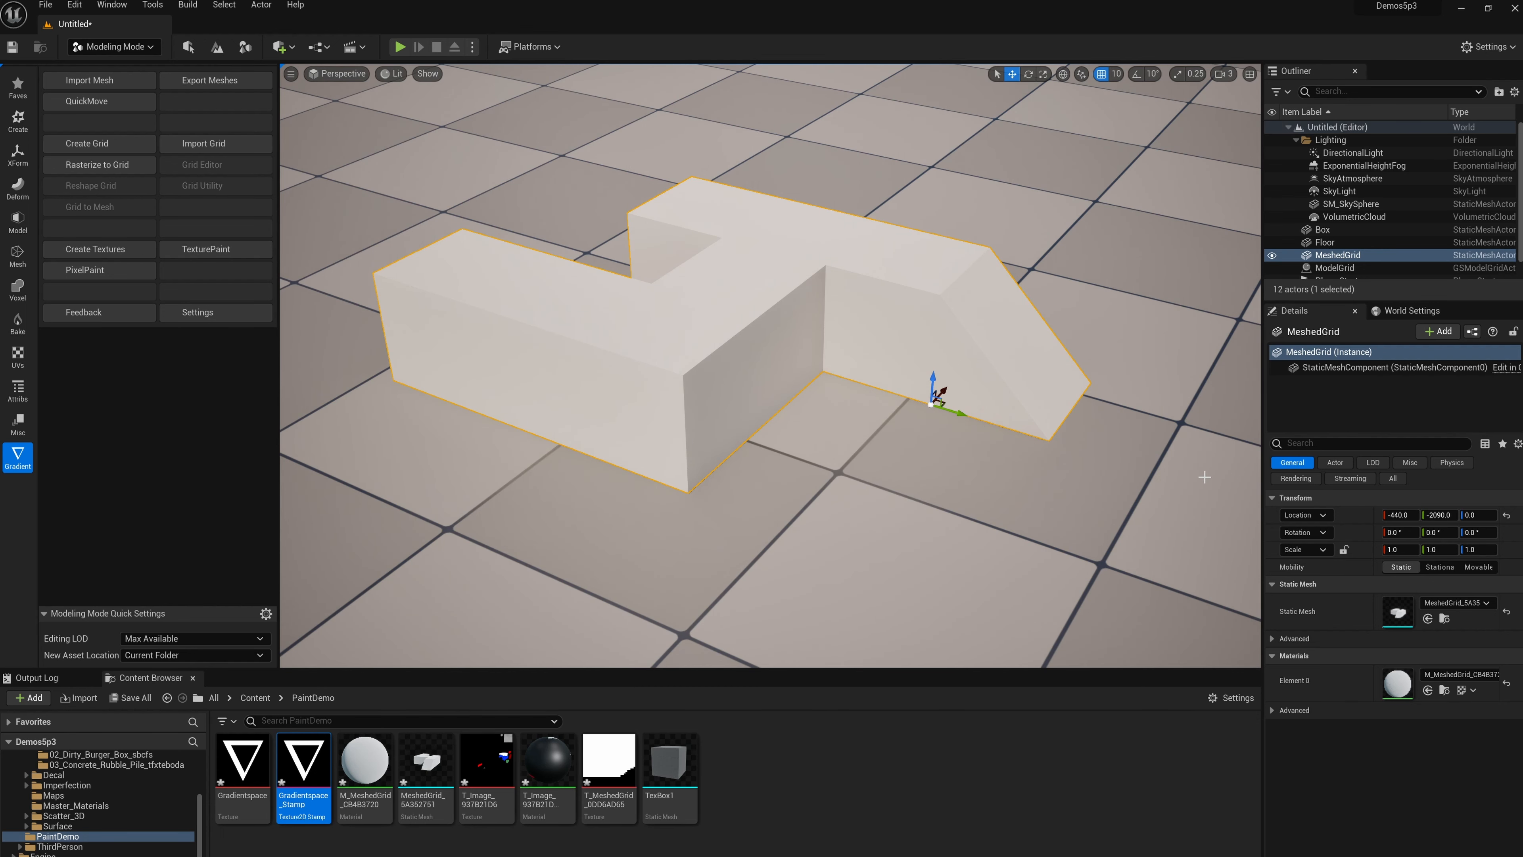
pyautogui.scroll(2, 579, 431)
pyautogui.moveTo(491, 380); pyautogui.dragTo(579, 432, button='middle')
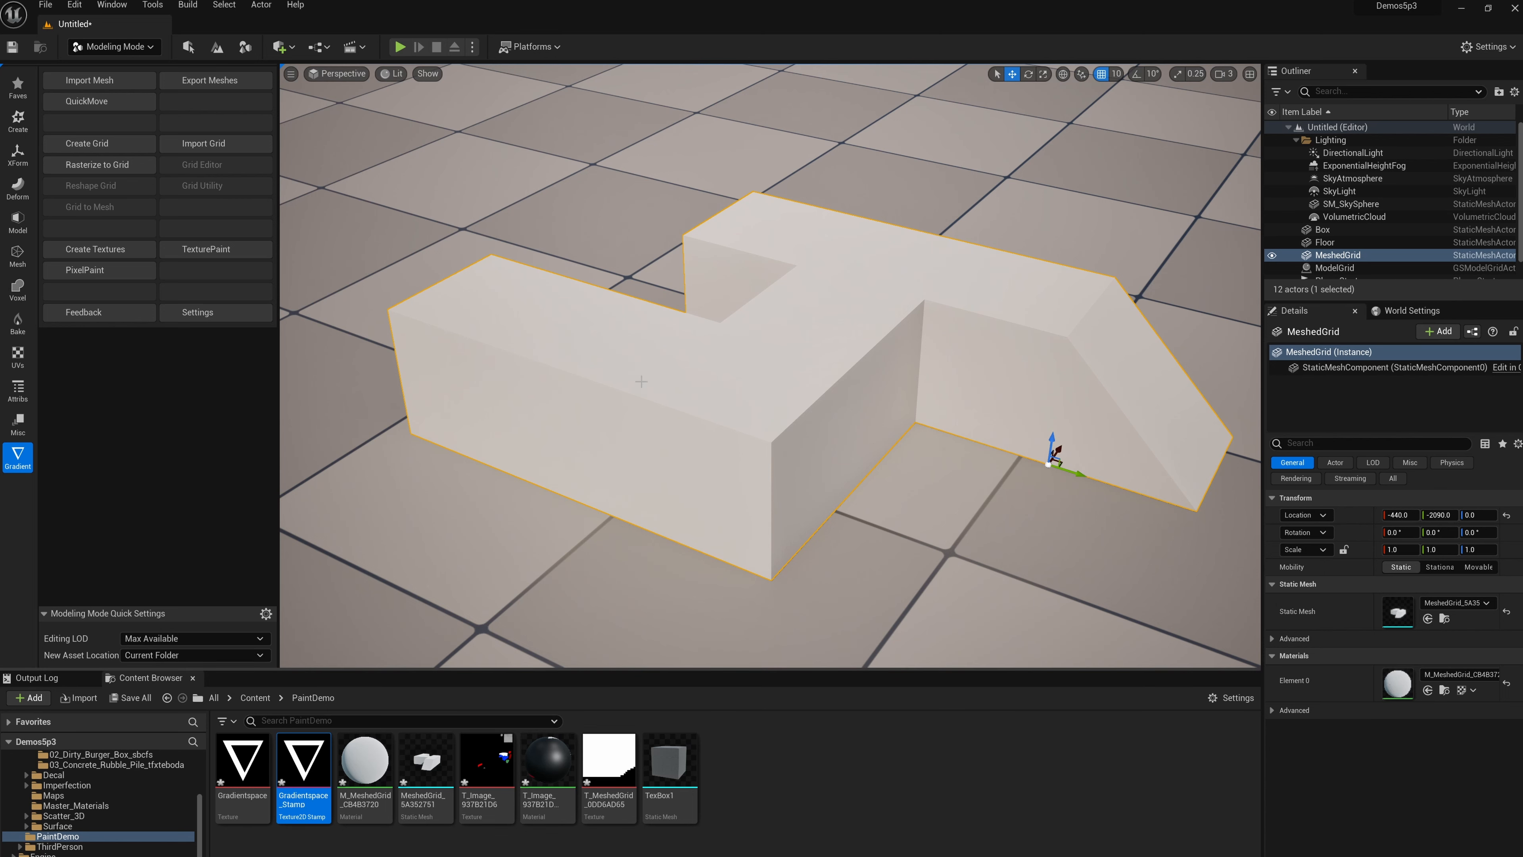
# Step: Try a TexturePaint stamp stroke on the front face of MeshedGrid, undo it, and cancel the tool
pyautogui.click(202, 250)
pyautogui.moveTo(516, 369)
pyautogui.mouseDown()
pyautogui.moveTo(647, 384)
pyautogui.moveTo(489, 423)
pyautogui.moveTo(611, 412)
pyautogui.mouseUp()
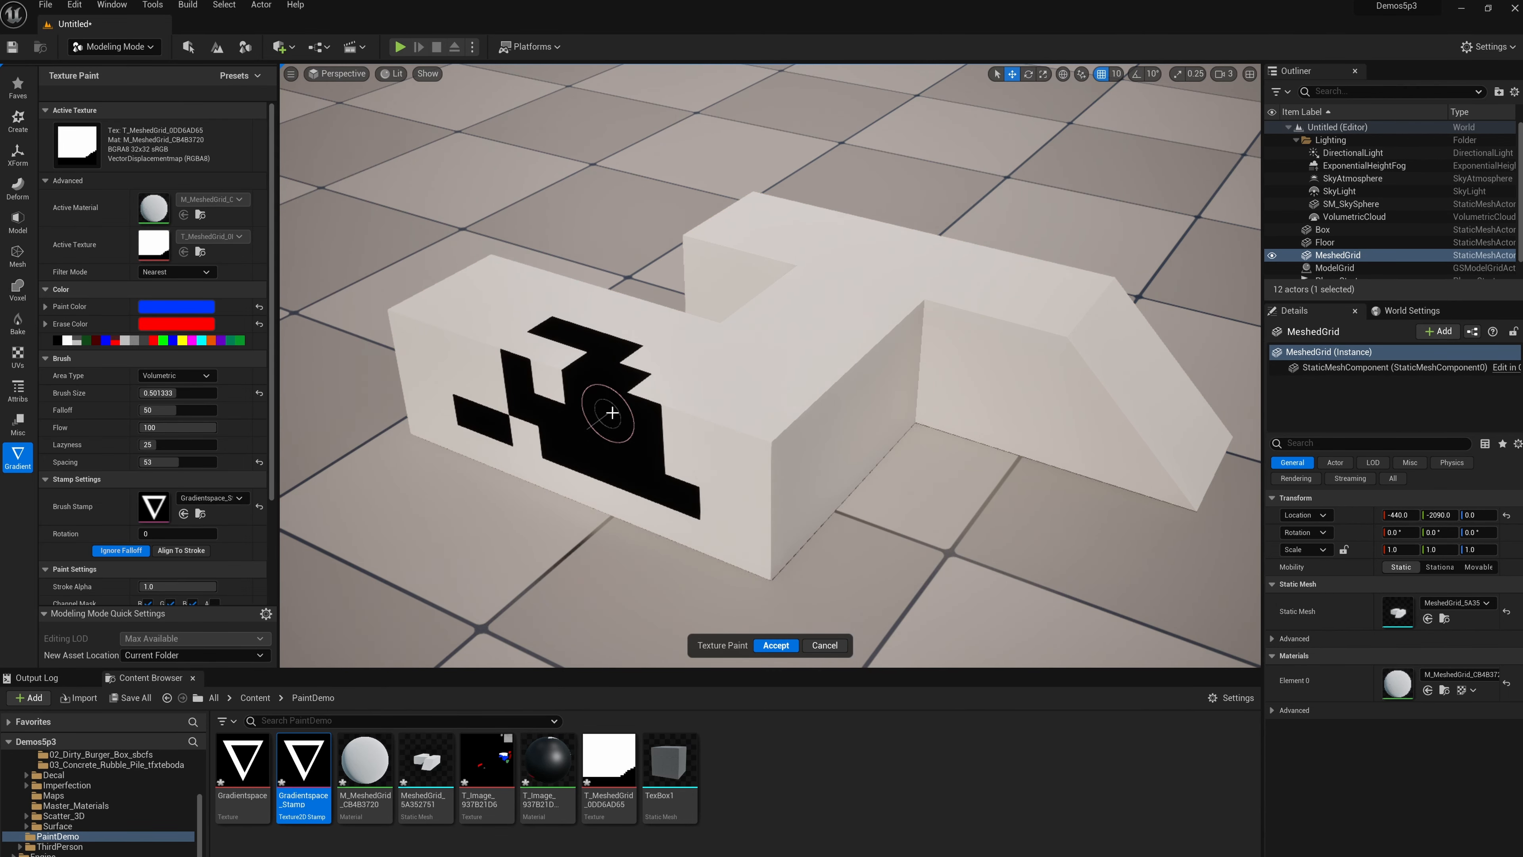
pyautogui.hotkey('ctrl', 'z')
pyautogui.hotkey('ctrl', 'z')
pyautogui.hotkey('ctrl', 'z')
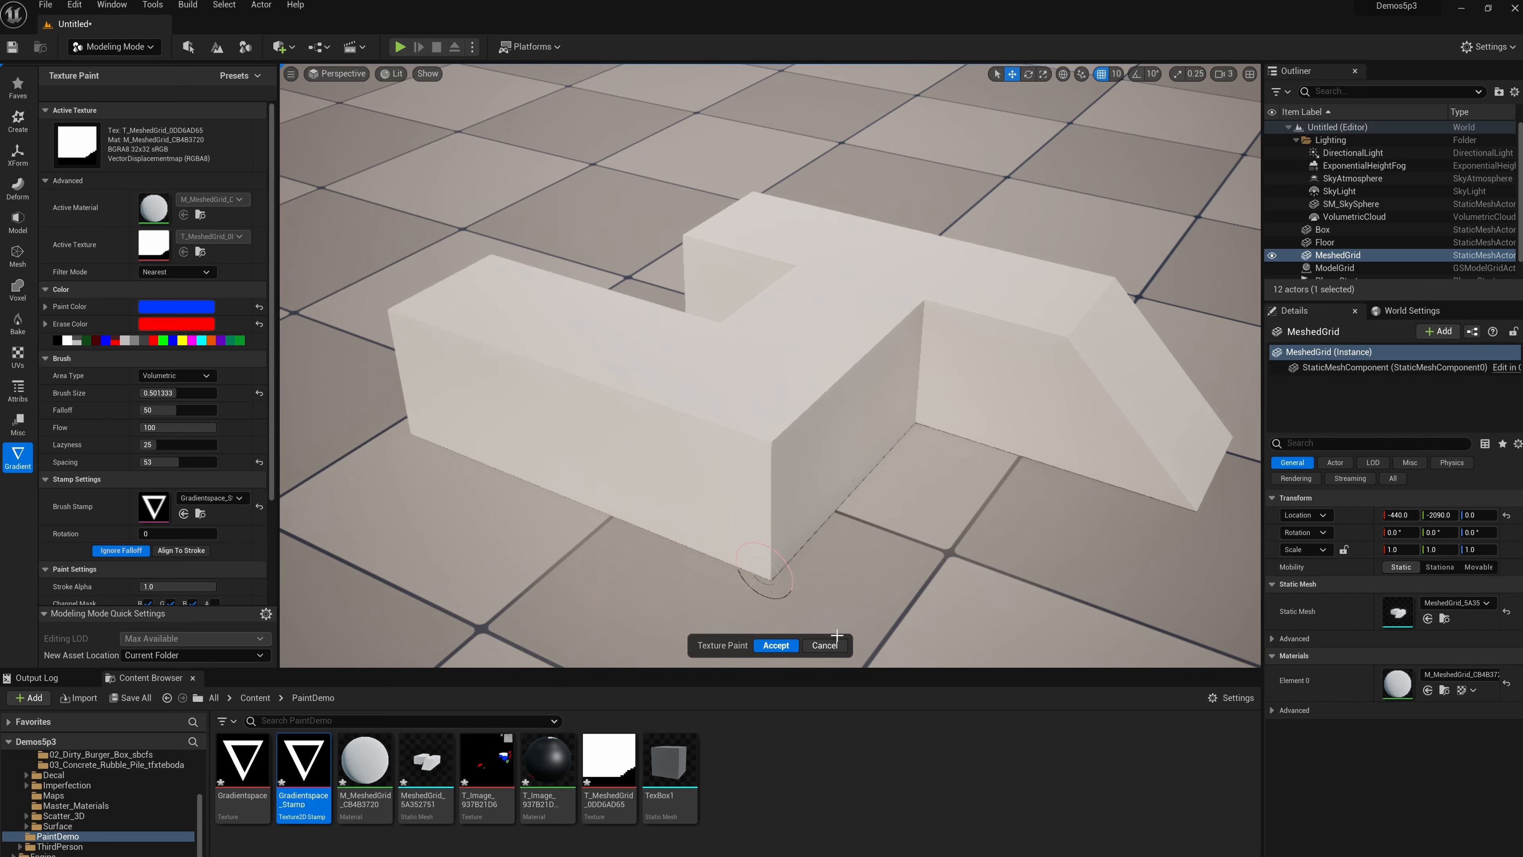
pyautogui.click(831, 645)
pyautogui.keyDown('alt'); pyautogui.moveTo(644, 444); pyautogui.dragTo(680, 426); pyautogui.keyUp('alt')
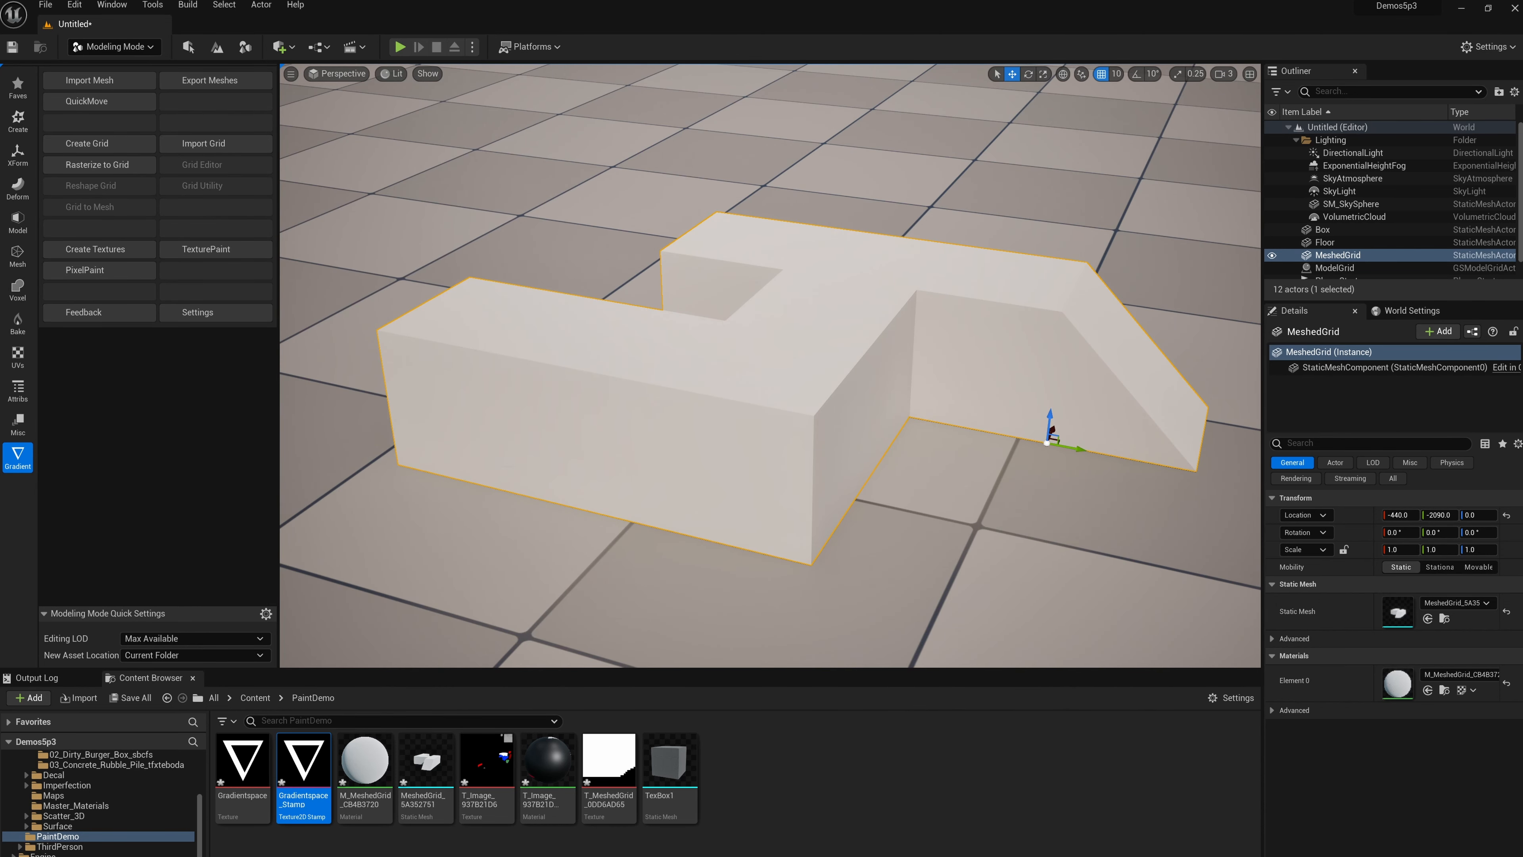
# Step: Check the active texture's details for MeshedGrid in PixelPaint with the advanced settings collapsed, and cancel the tool
pyautogui.moveTo(605, 750)
pyautogui.click(106, 269)
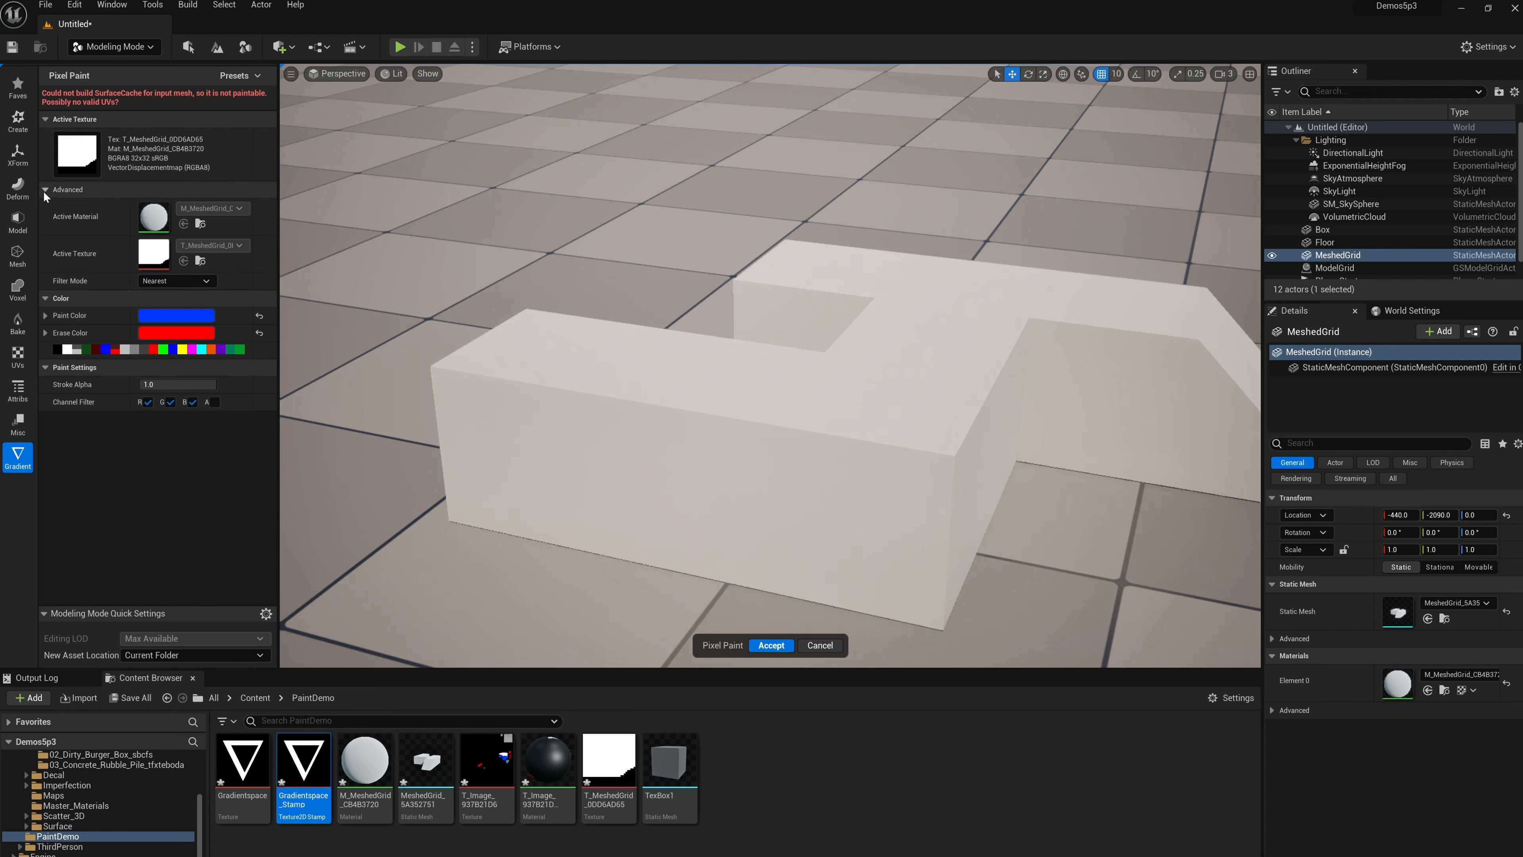
pyautogui.click(44, 190)
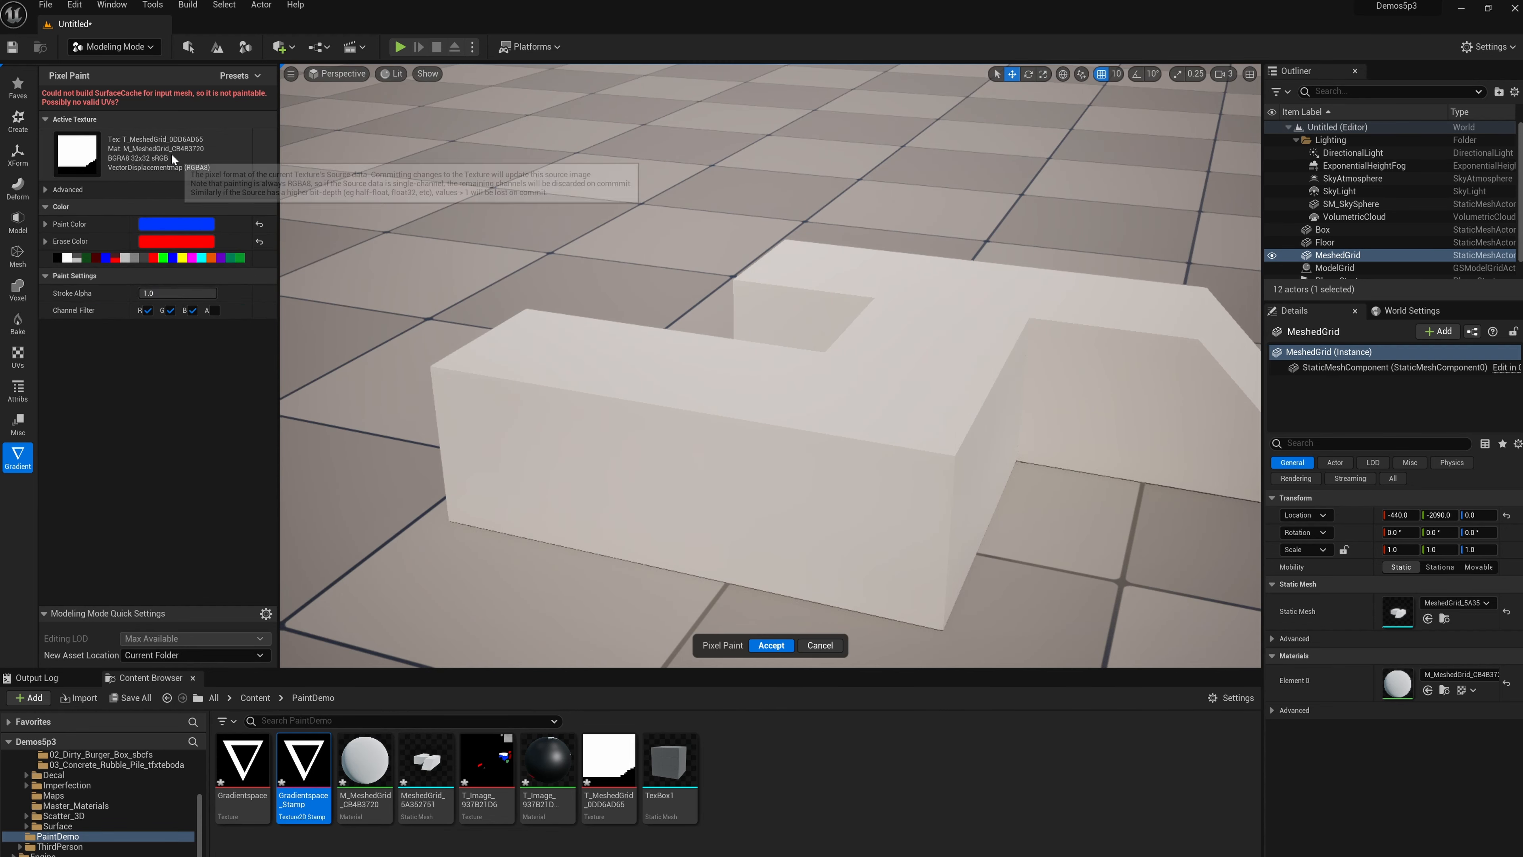
pyautogui.click(820, 645)
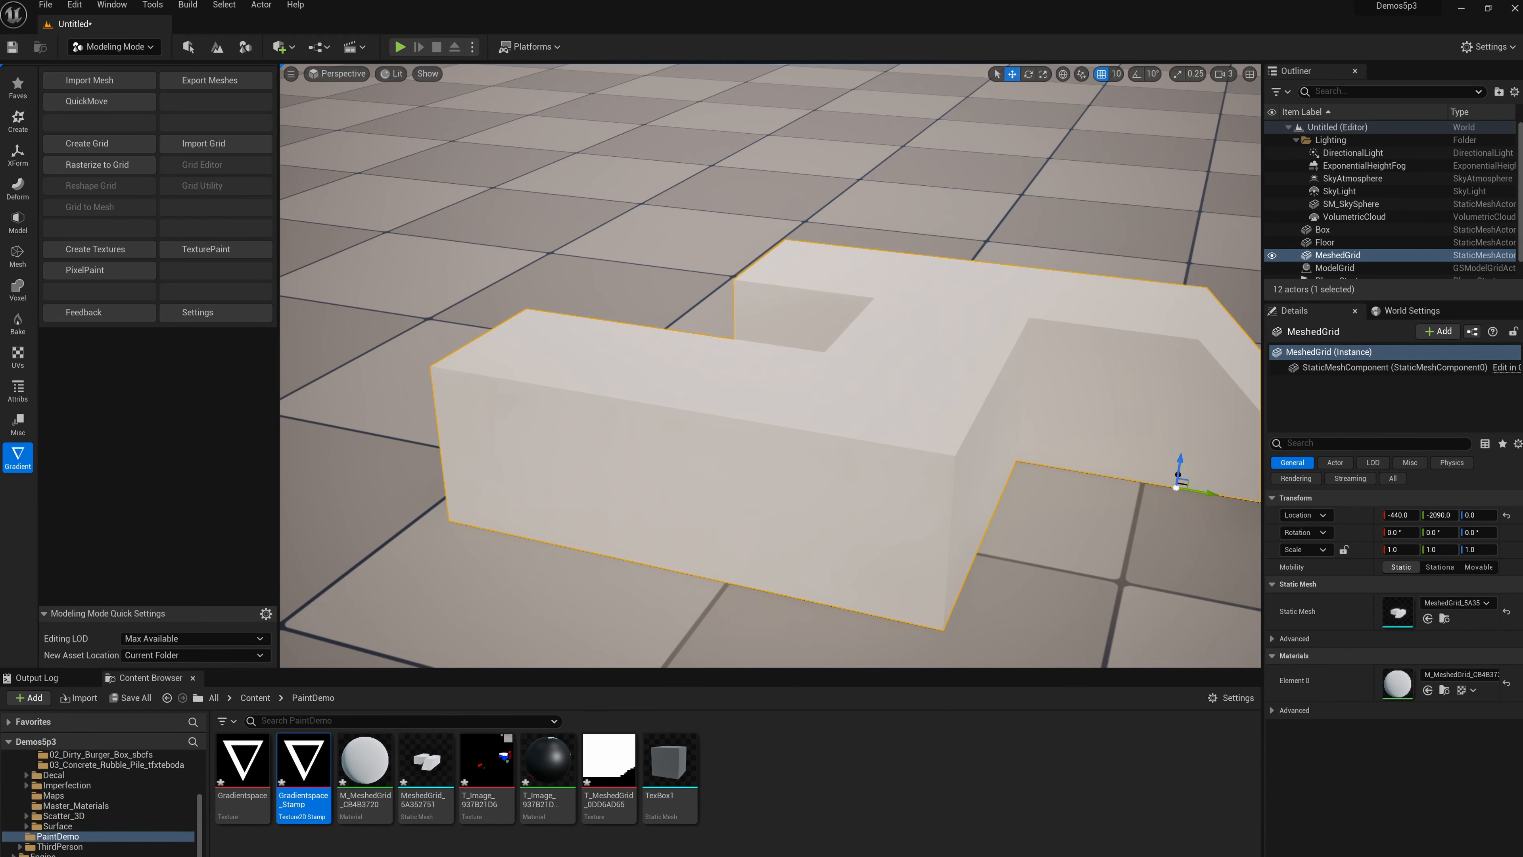
# Step: Try PixelPaint with a blue pixel and a red erase-color pixel on MeshedGrid's front face, and cancel the tool
pyautogui.click(106, 273)
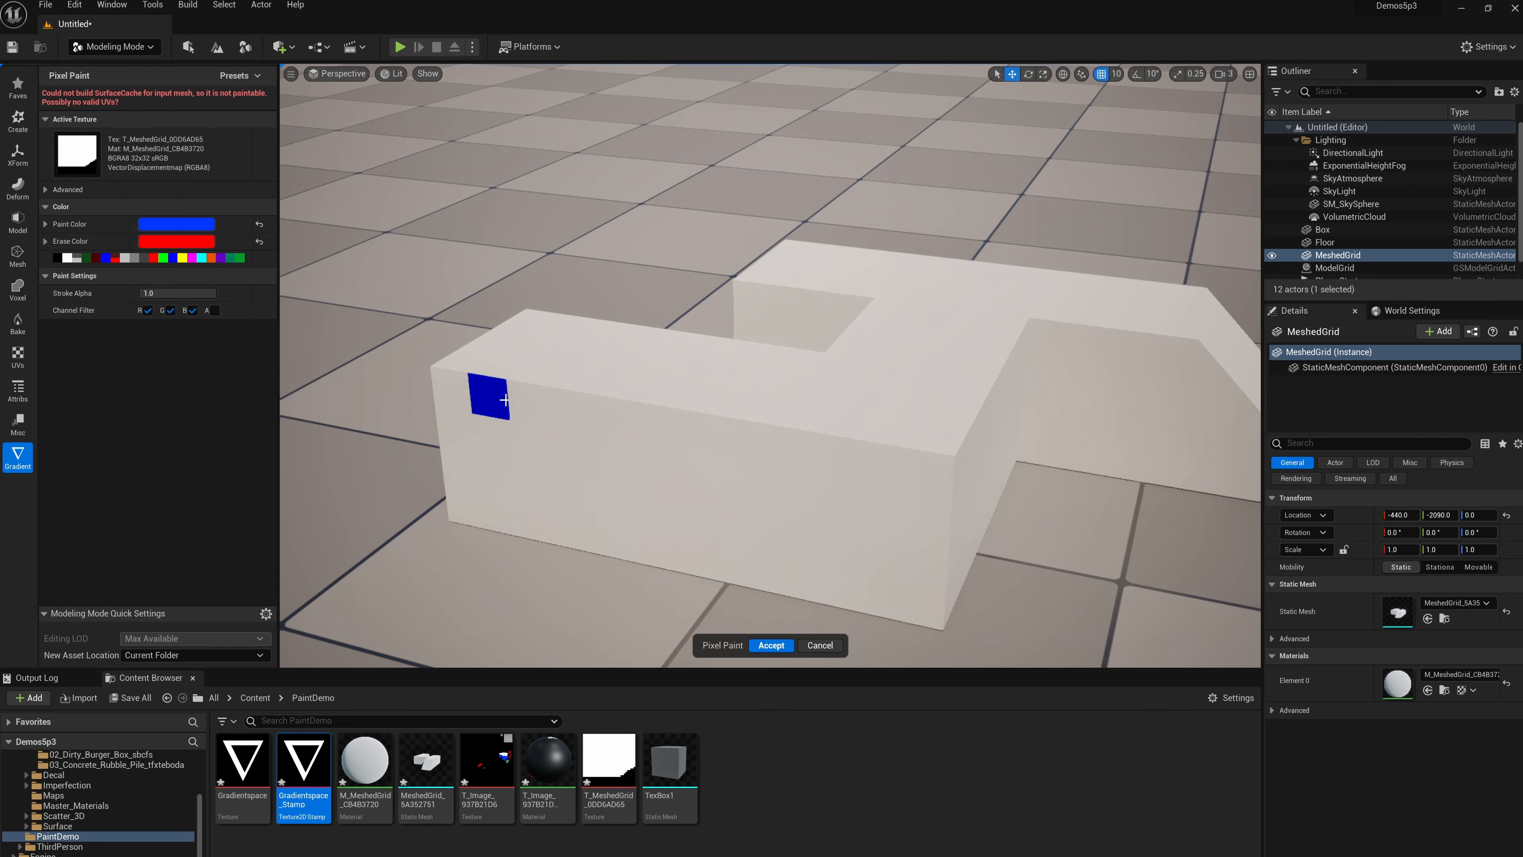
pyautogui.keyDown('alt'); pyautogui.moveTo(504, 319); pyautogui.dragTo(576, 240); pyautogui.keyUp('alt')
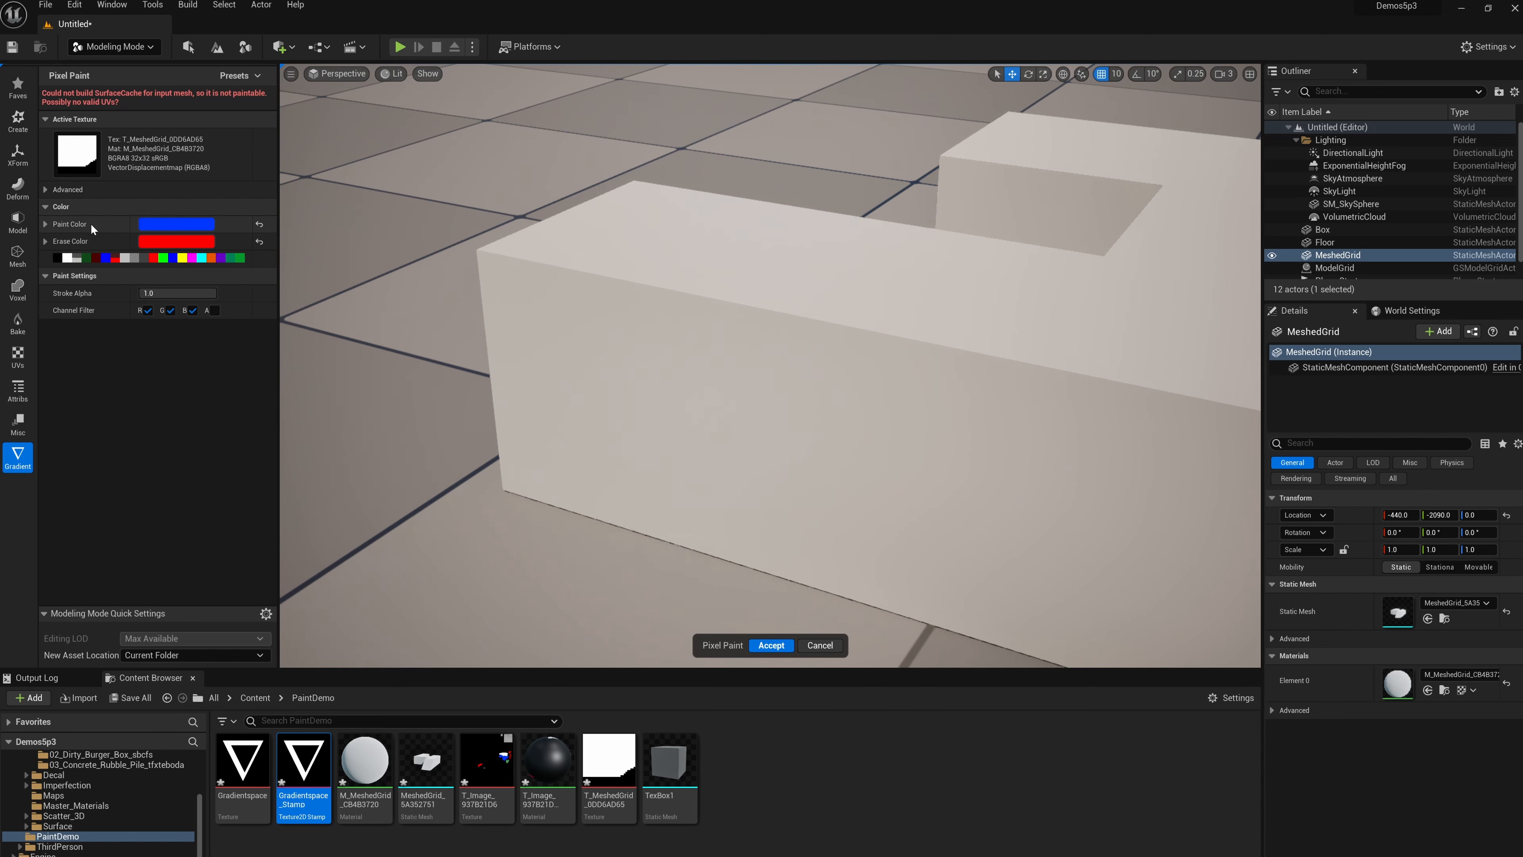
pyautogui.moveTo(419, 300)
pyautogui.keyDown('alt'); pyautogui.mouseDown()
pyautogui.moveTo(444, 276)
pyautogui.moveTo(433, 243)
pyautogui.moveTo(493, 252)
pyautogui.mouseUp(); pyautogui.keyUp('alt')
pyautogui.keyDown('shift'); pyautogui.click(497, 260); pyautogui.keyUp('shift')
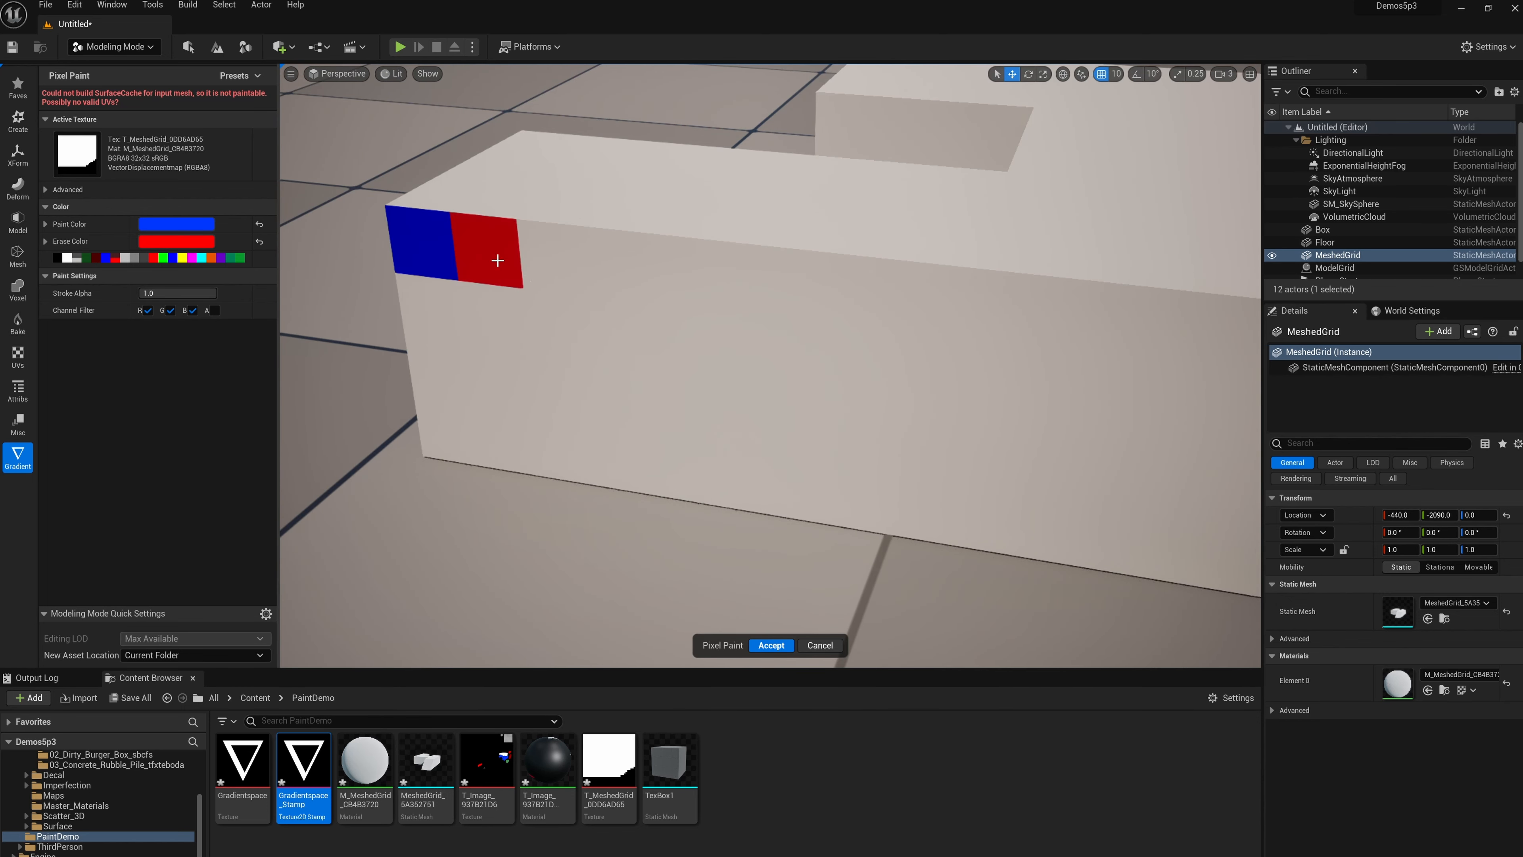
pyautogui.scroll(-5, 744, 512)
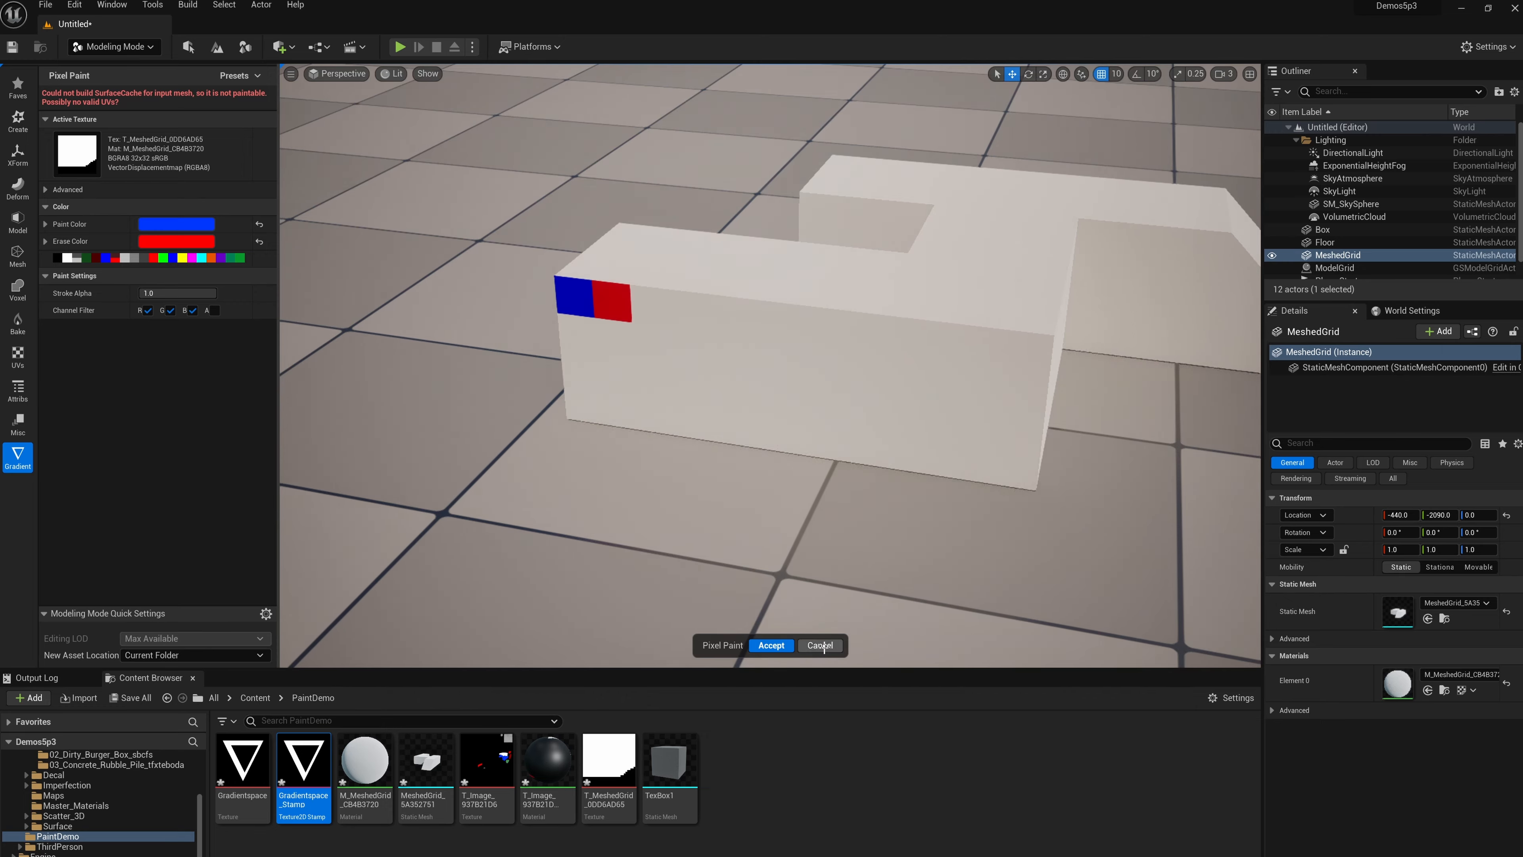
pyautogui.click(823, 647)
# Step: Try PixelPaint with scattered blue pixels and a thin squiggle on the white area of the Box, and cancel the tool
pyautogui.moveTo(826, 517)
pyautogui.mouseDown(button='right')
pyautogui.moveTo(911, 528)
pyautogui.moveTo(984, 504)
pyautogui.mouseUp(button='right')
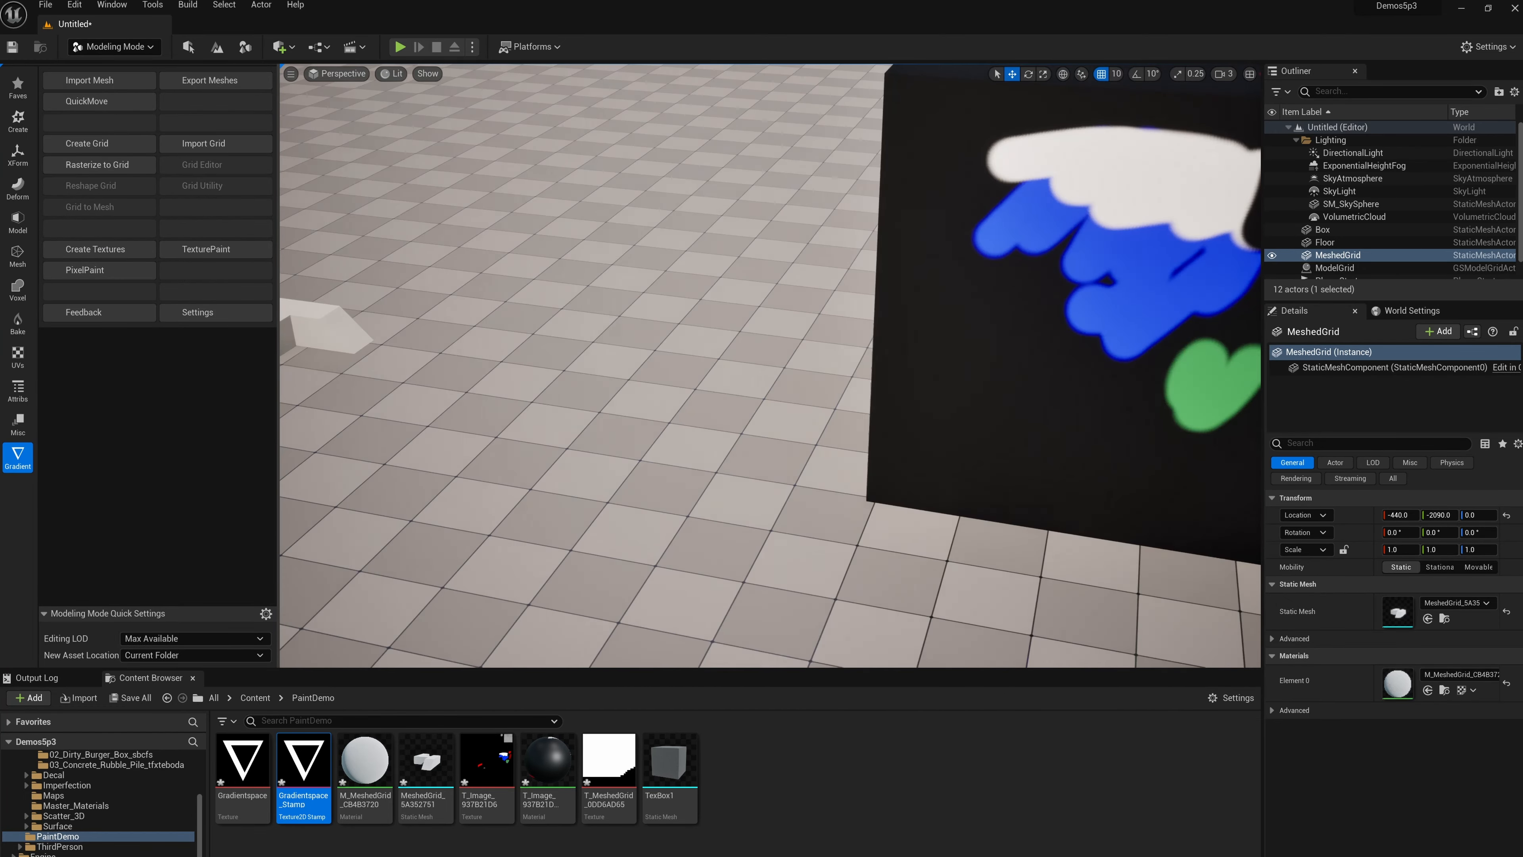
pyautogui.click(983, 504)
pyautogui.press('f')
pyautogui.scroll(5, 776, 366)
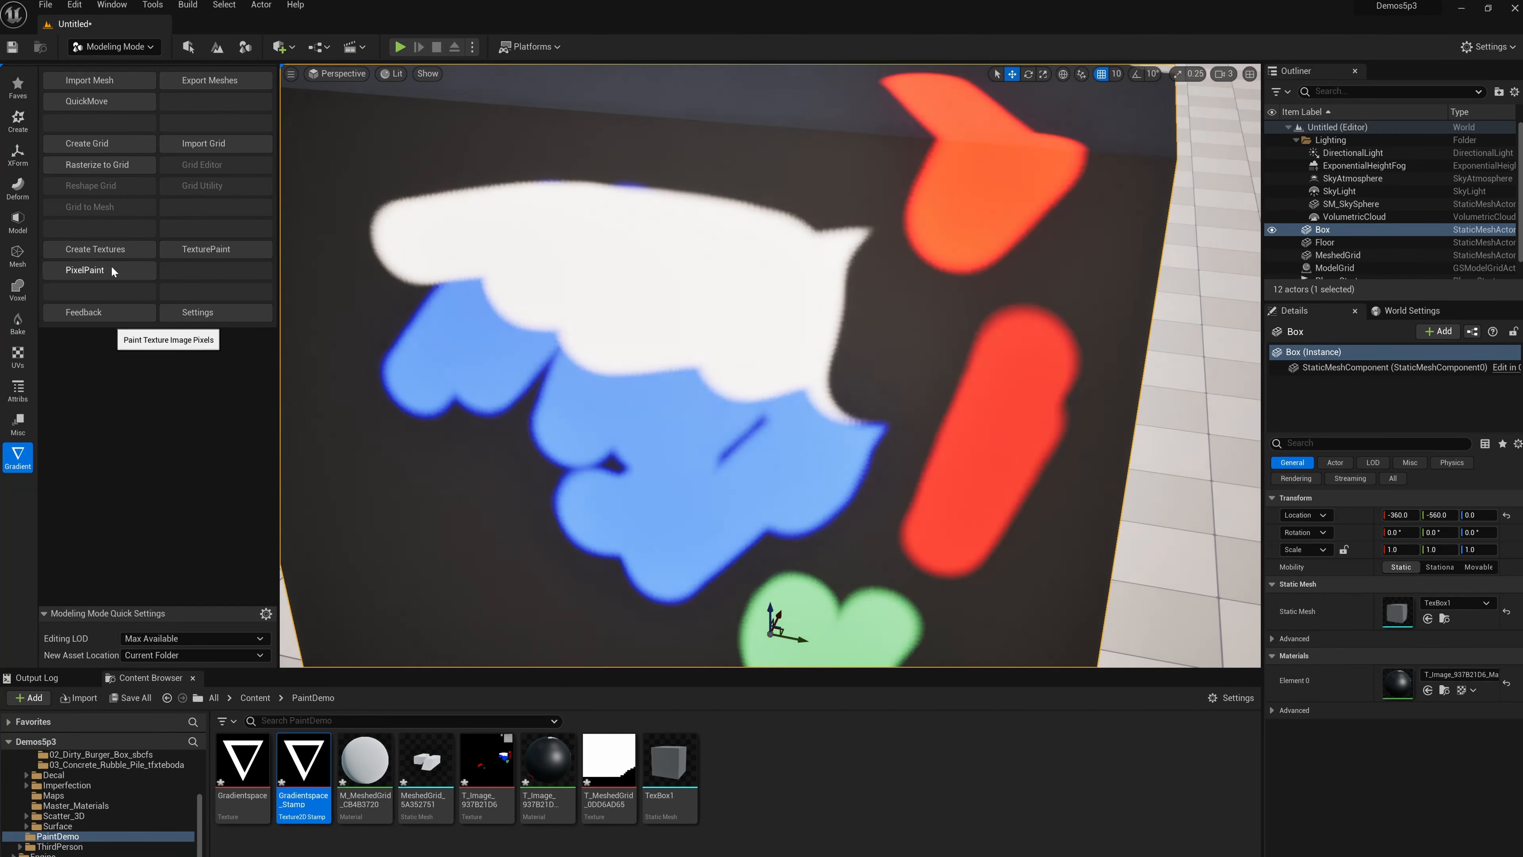
pyautogui.click(85, 270)
pyautogui.scroll(4, 763, 317)
pyautogui.scroll(3, 734, 342)
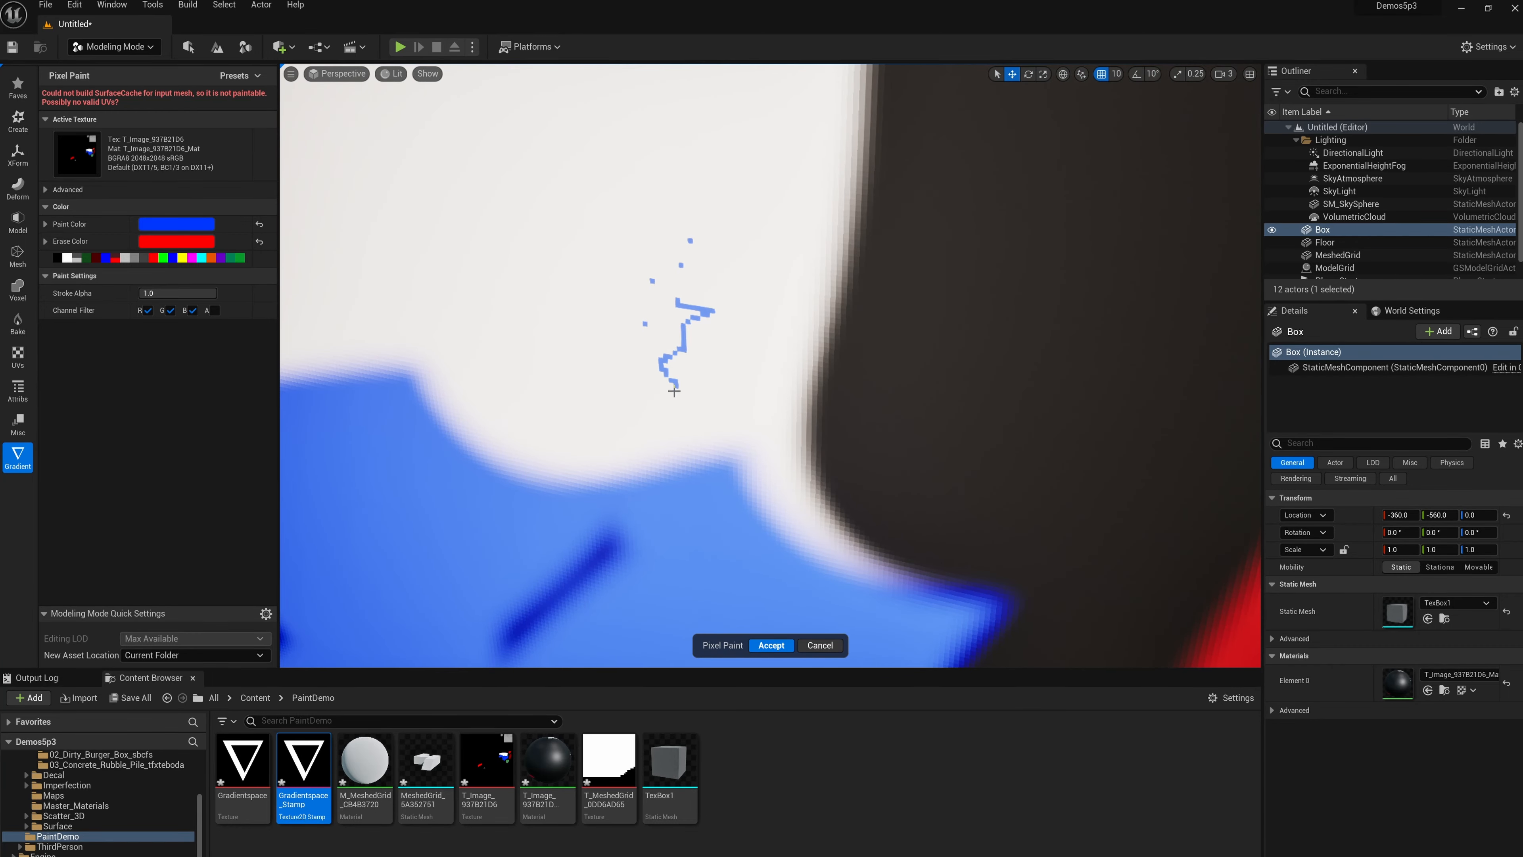
pyautogui.scroll(-6, 764, 438)
pyautogui.scroll(4, 735, 394)
pyautogui.scroll(-3, 750, 480)
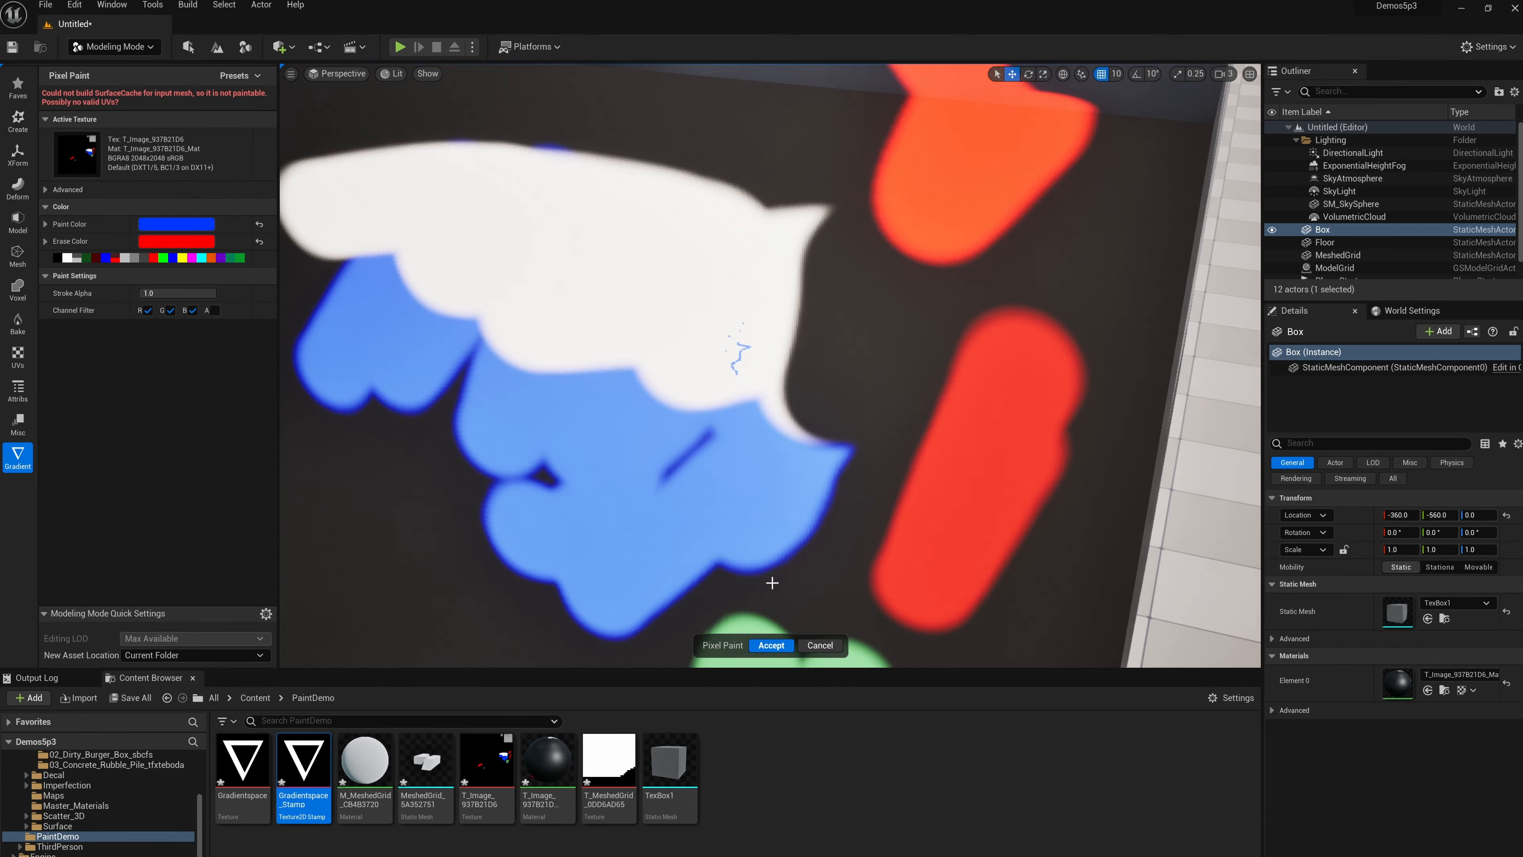
pyautogui.click(820, 645)
# Step: Use PixelPaint to paint a winding blue path and a red erase-color block on MeshedGrid's front face
pyautogui.scroll(-10, 775, 613)
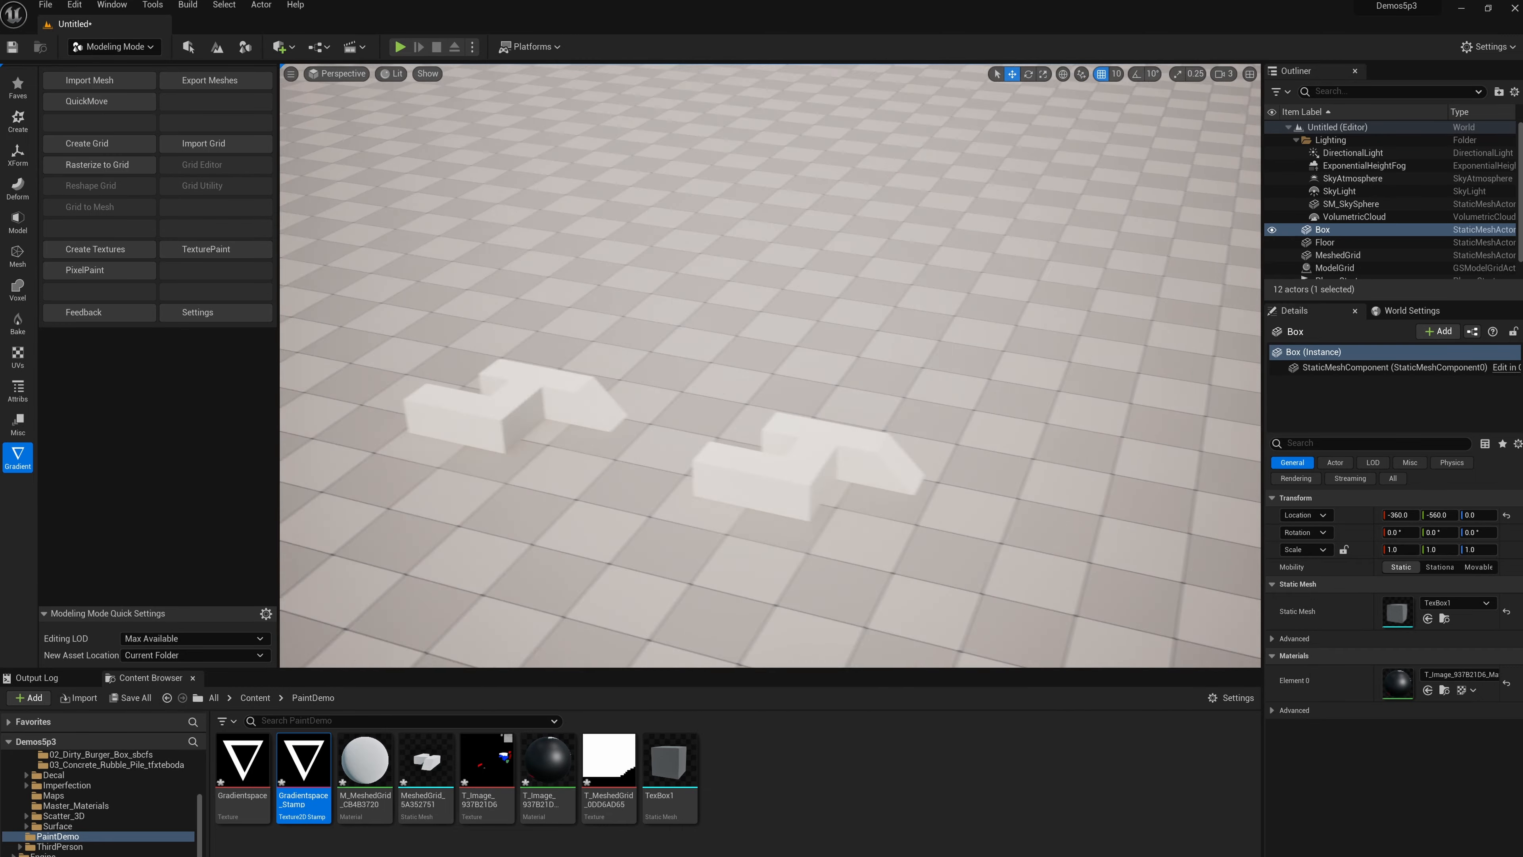
pyautogui.click(505, 426)
pyautogui.press('f')
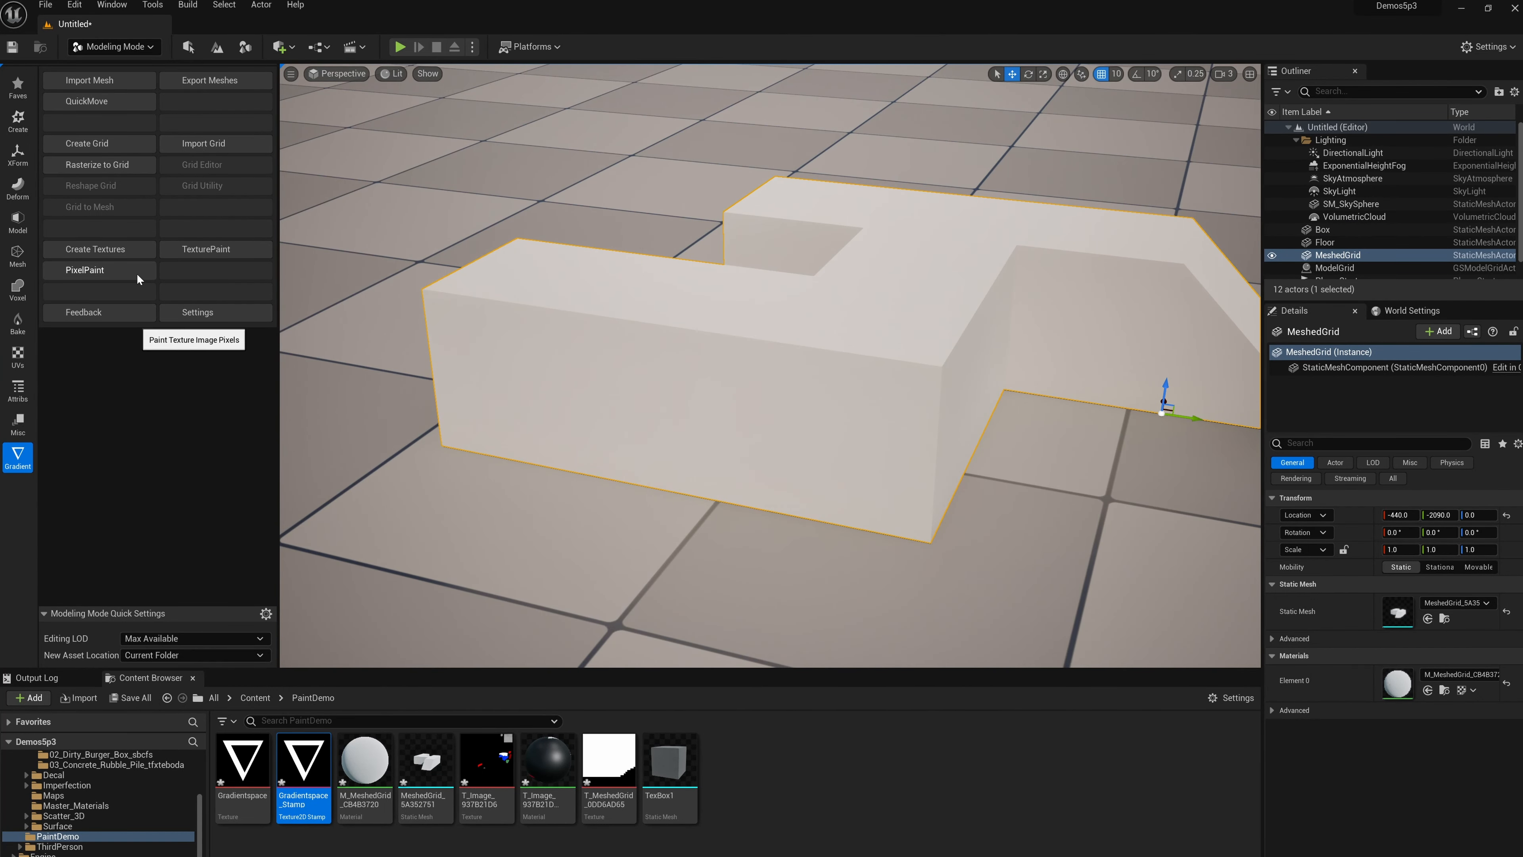
pyautogui.click(130, 272)
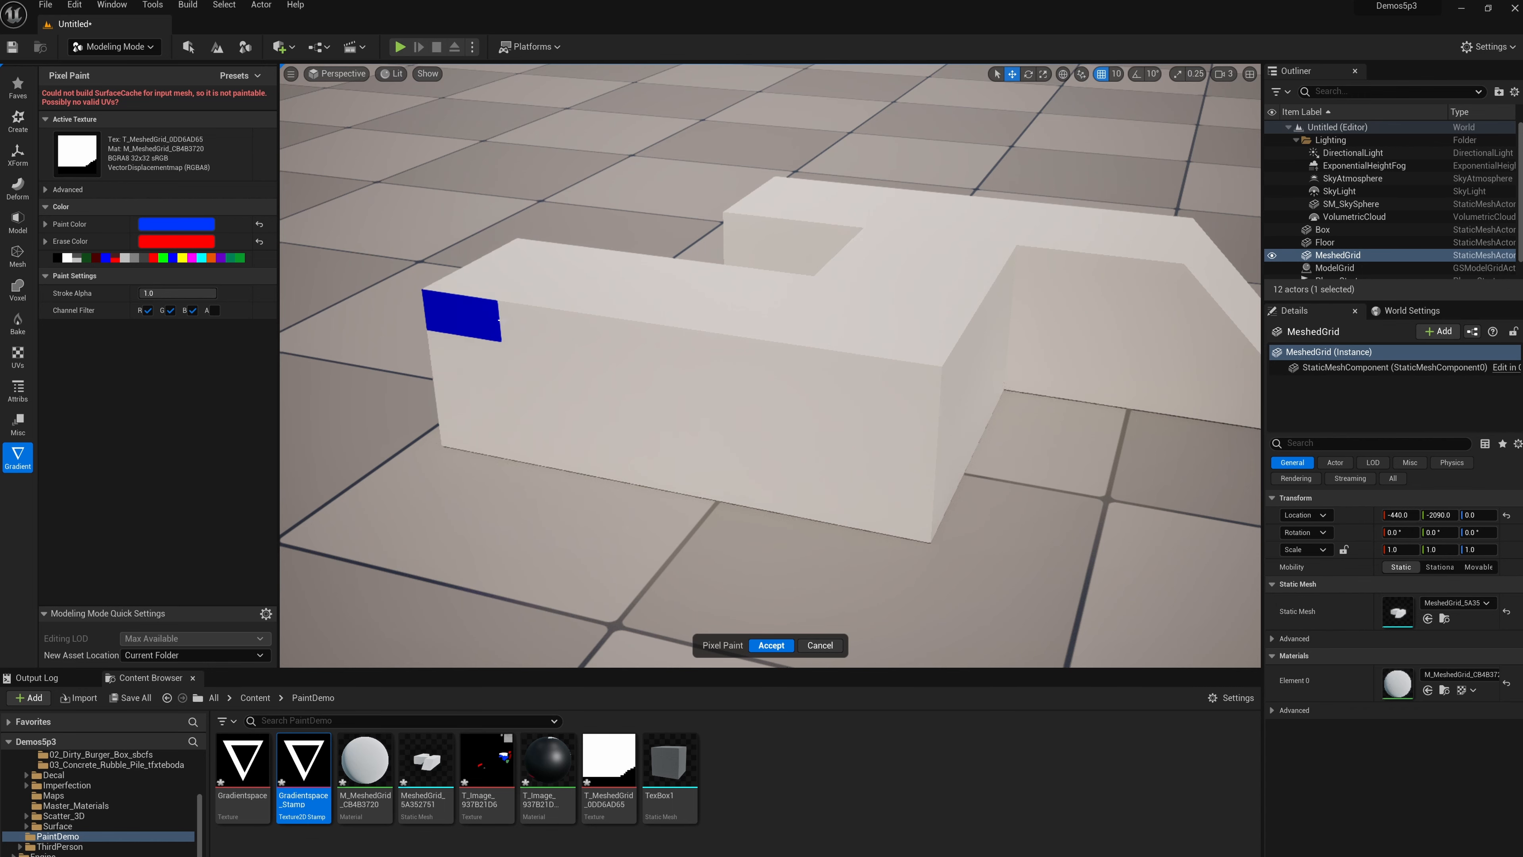
pyautogui.keyDown('alt'); pyautogui.moveTo(770, 365); pyautogui.dragTo(770, 384); pyautogui.keyUp('alt')
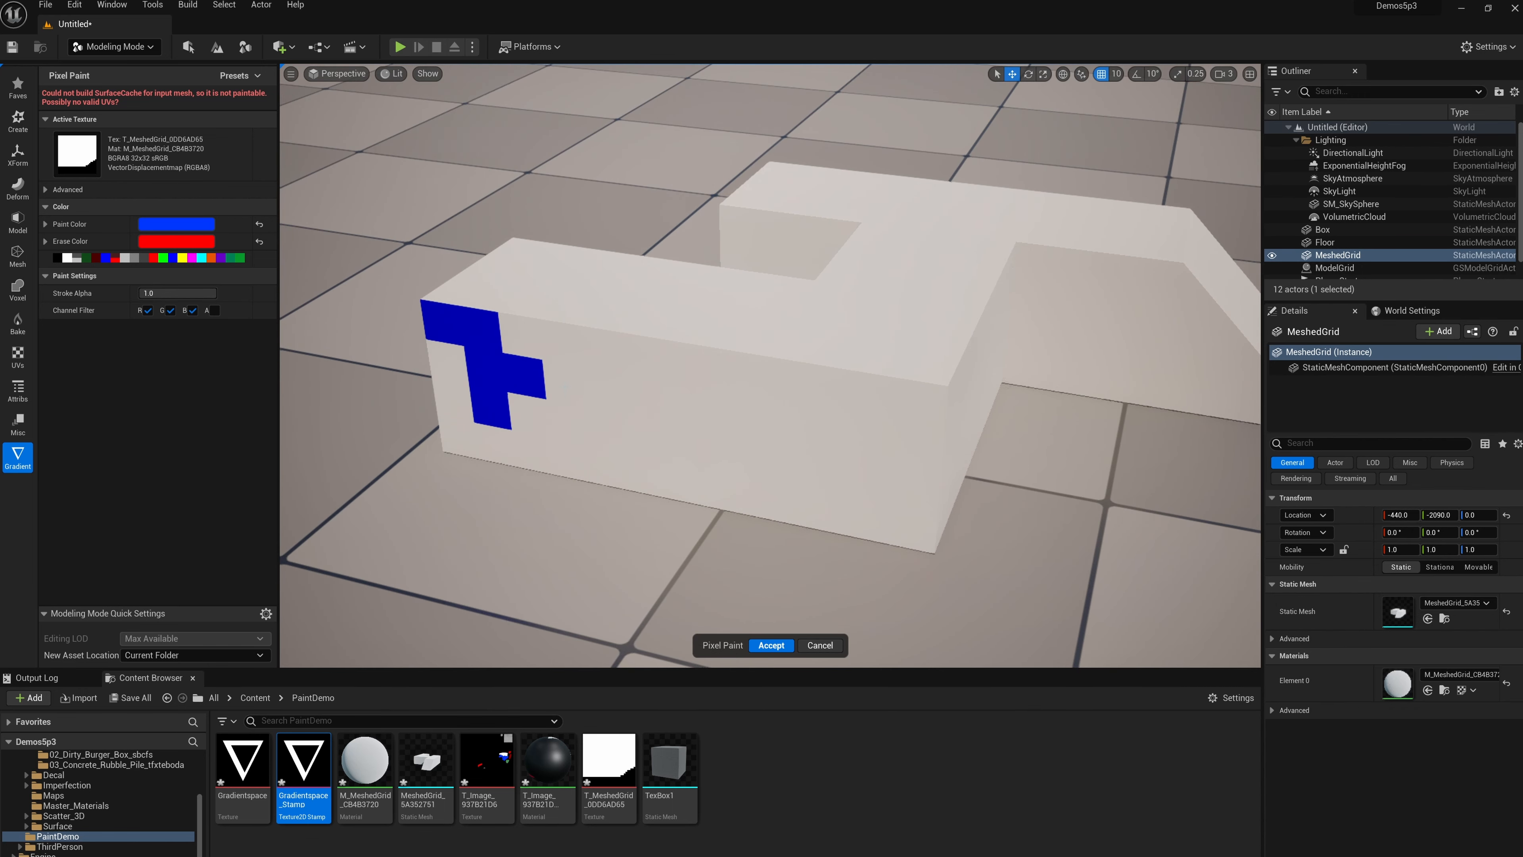
pyautogui.moveTo(648, 482)
pyautogui.mouseDown()
pyautogui.moveTo(783, 501)
pyautogui.moveTo(805, 380)
pyautogui.moveTo(739, 387)
pyautogui.mouseUp()
pyautogui.keyDown('shift'); pyautogui.click(822, 394); pyautogui.keyUp('shift')
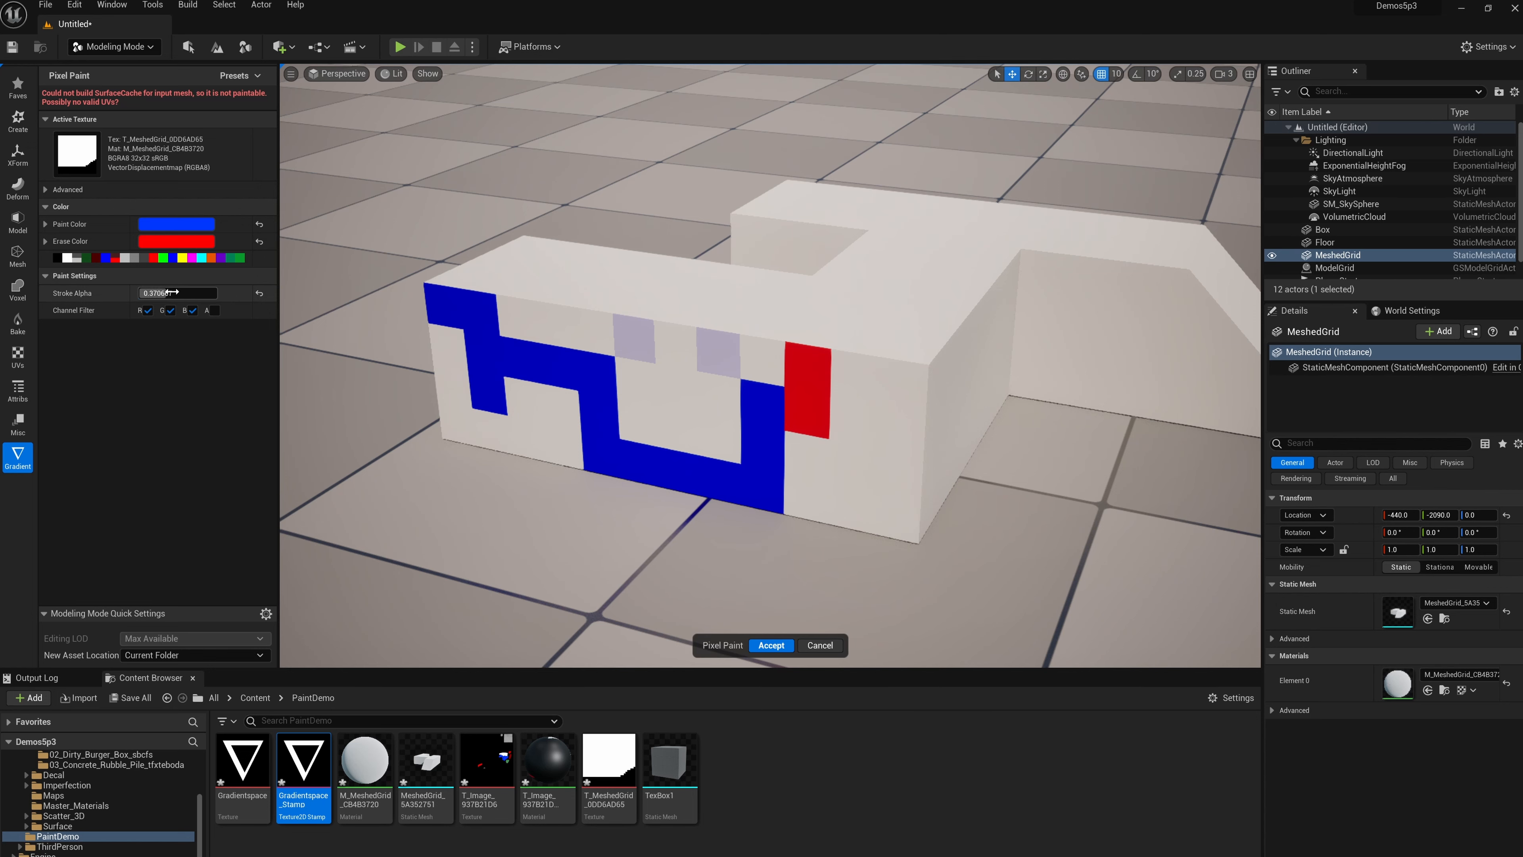
# Step: Set Stroke Alpha to 1.0 and paint blue pixels along the end face's upper edge and on the adjacent top surface
pyautogui.moveTo(173, 293); pyautogui.dragTo(287, 331)
pyautogui.moveTo(669, 378)
pyautogui.mouseDown(button='right')
pyautogui.moveTo(779, 444)
pyautogui.moveTo(779, 390)
pyautogui.moveTo(798, 375)
pyautogui.moveTo(701, 367)
pyautogui.mouseUp(button='right')
pyautogui.press('w')
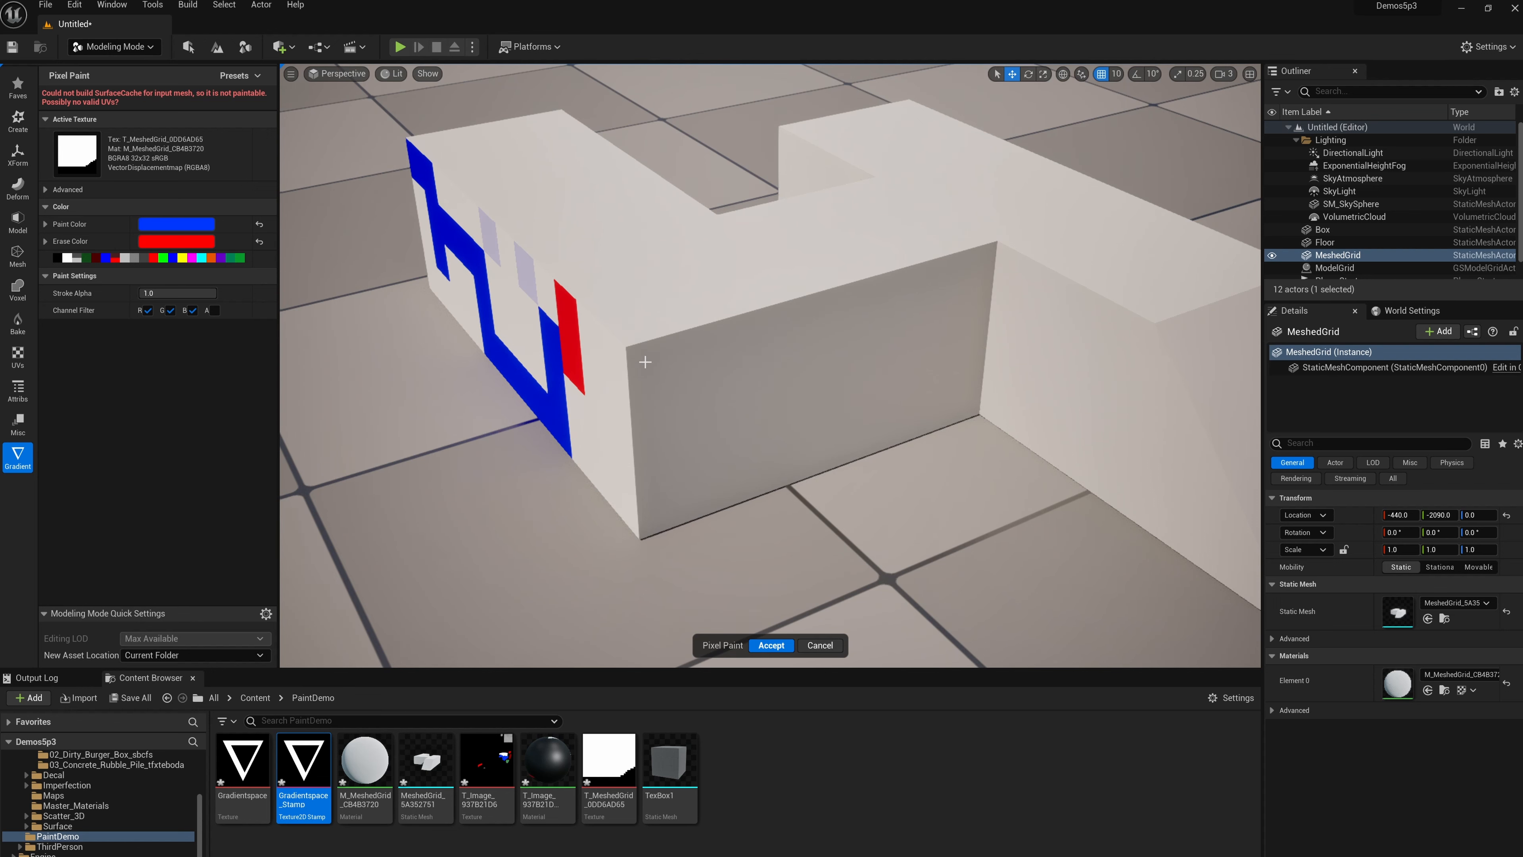
pyautogui.moveTo(645, 362); pyautogui.dragTo(729, 347)
pyautogui.moveTo(742, 263); pyautogui.dragTo(767, 298)
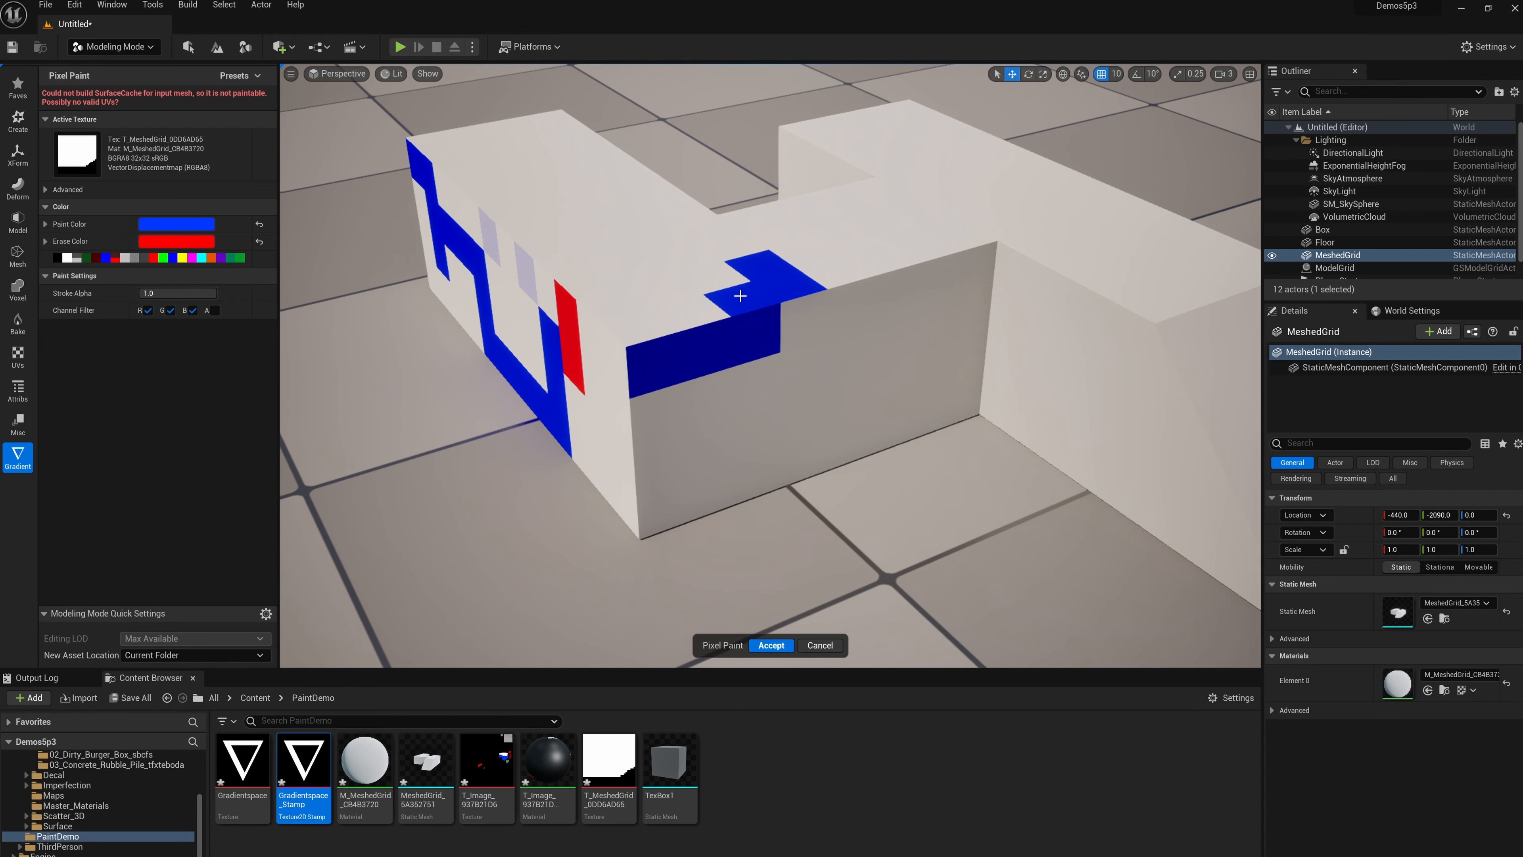
# Step: Outline the front block's end face in blue and continue the blue pixels along the front face's corner and upper edge
pyautogui.moveTo(737, 303); pyautogui.dragTo(665, 311, button='right')
pyautogui.click(724, 374)
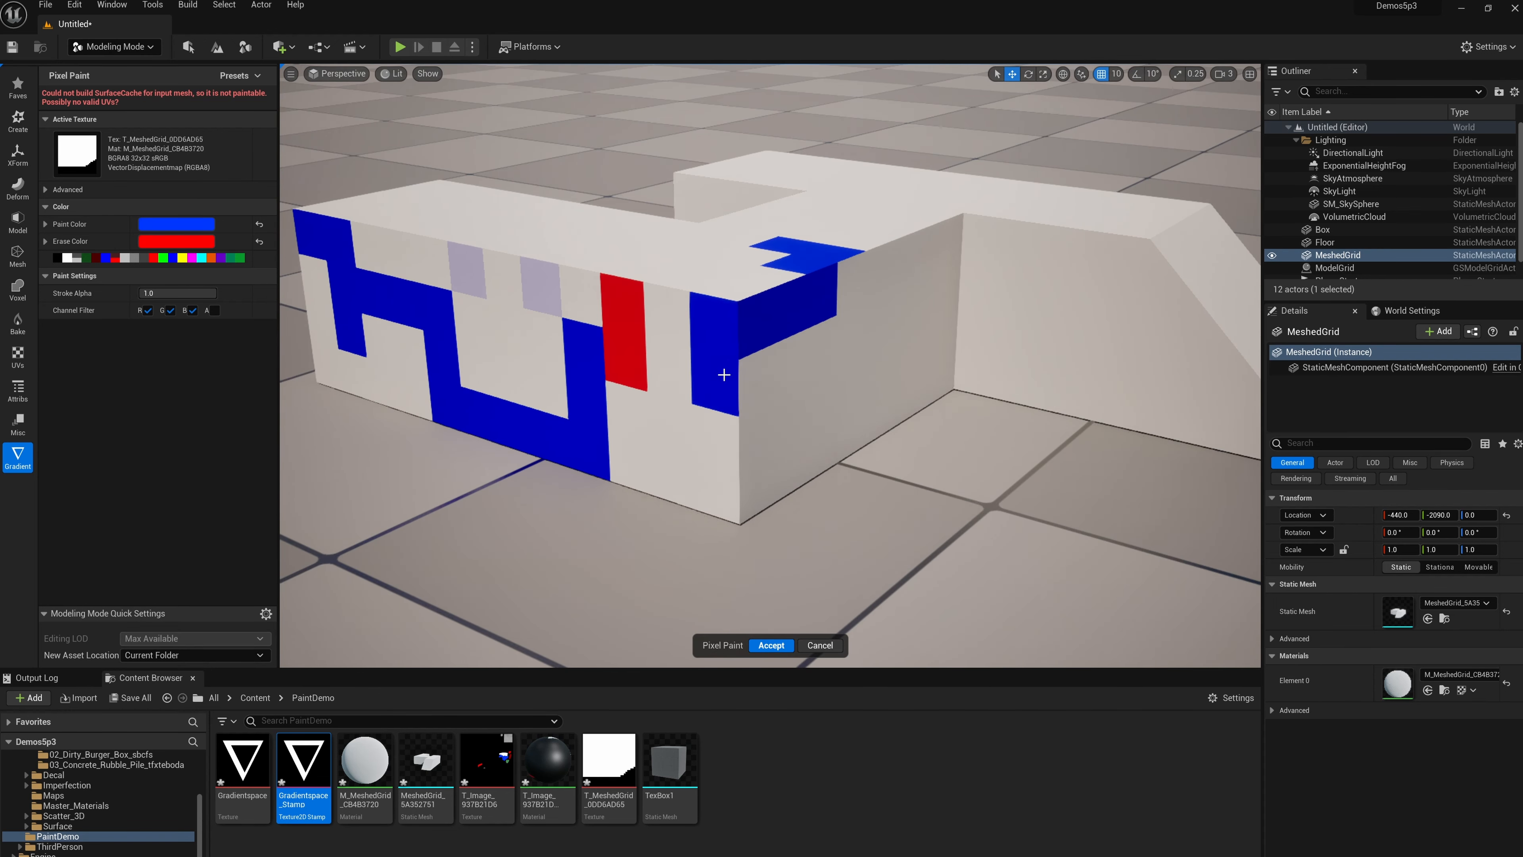
pyautogui.moveTo(723, 481); pyautogui.dragTo(724, 486, button='right')
pyautogui.moveTo(724, 487); pyautogui.dragTo(885, 432)
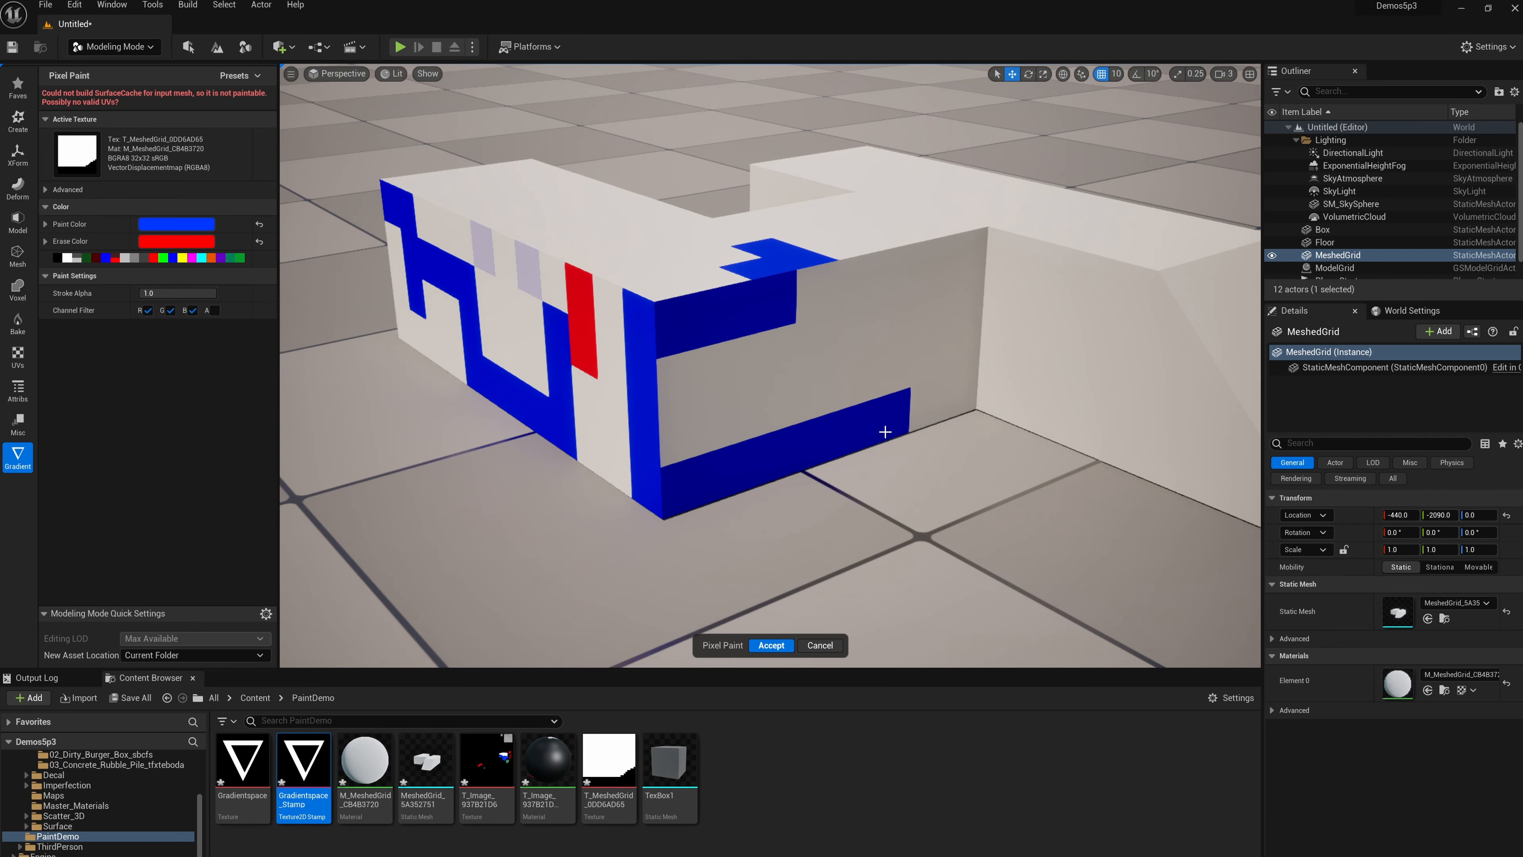
pyautogui.moveTo(961, 265); pyautogui.dragTo(752, 303)
pyautogui.click(702, 289)
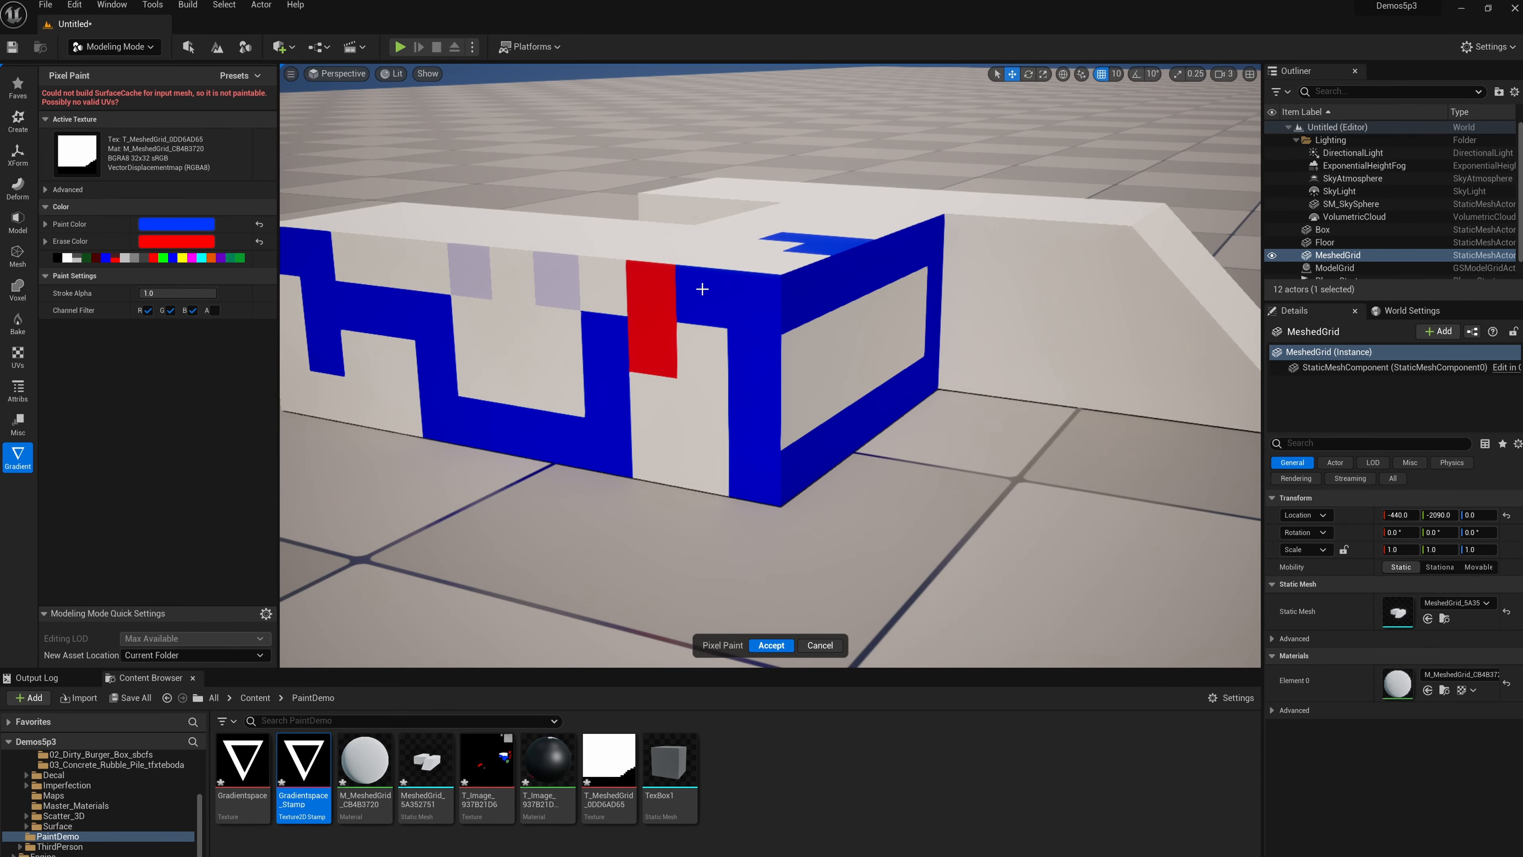
pyautogui.click(603, 291)
# Step: Paint a blue border with a dividing crossbar on the front block's top face
pyautogui.keyDown('alt'); pyautogui.moveTo(614, 288); pyautogui.dragTo(671, 294); pyautogui.keyUp('alt')
pyautogui.moveTo(516, 304); pyautogui.dragTo(771, 318)
pyautogui.moveTo(439, 348)
pyautogui.mouseDown()
pyautogui.moveTo(437, 437)
pyautogui.moveTo(737, 446)
pyautogui.mouseUp()
pyautogui.moveTo(623, 317)
pyautogui.mouseDown()
pyautogui.moveTo(709, 253)
pyautogui.moveTo(923, 335)
pyautogui.moveTo(1020, 336)
pyautogui.mouseUp()
pyautogui.moveTo(667, 259)
pyautogui.mouseDown()
pyautogui.moveTo(493, 231)
pyautogui.moveTo(418, 322)
pyautogui.mouseUp()
pyautogui.keyDown('alt'); pyautogui.moveTo(801, 371); pyautogui.dragTo(660, 370); pyautogui.keyUp('alt')
pyautogui.moveTo(902, 425)
pyautogui.mouseDown()
pyautogui.moveTo(806, 432)
pyautogui.moveTo(615, 306)
pyautogui.mouseUp()
# Step: Paint a blue hooked stroke with a bottom bar on MeshedGrid's sloped end face, and accept the pixel painting
pyautogui.moveTo(774, 363)
pyautogui.keyDown('alt'); pyautogui.mouseDown()
pyautogui.moveTo(600, 362)
pyautogui.moveTo(870, 372)
pyautogui.moveTo(813, 384)
pyautogui.mouseUp(); pyautogui.keyUp('alt')
pyautogui.click(906, 446)
pyautogui.moveTo(906, 446); pyautogui.dragTo(1009, 438)
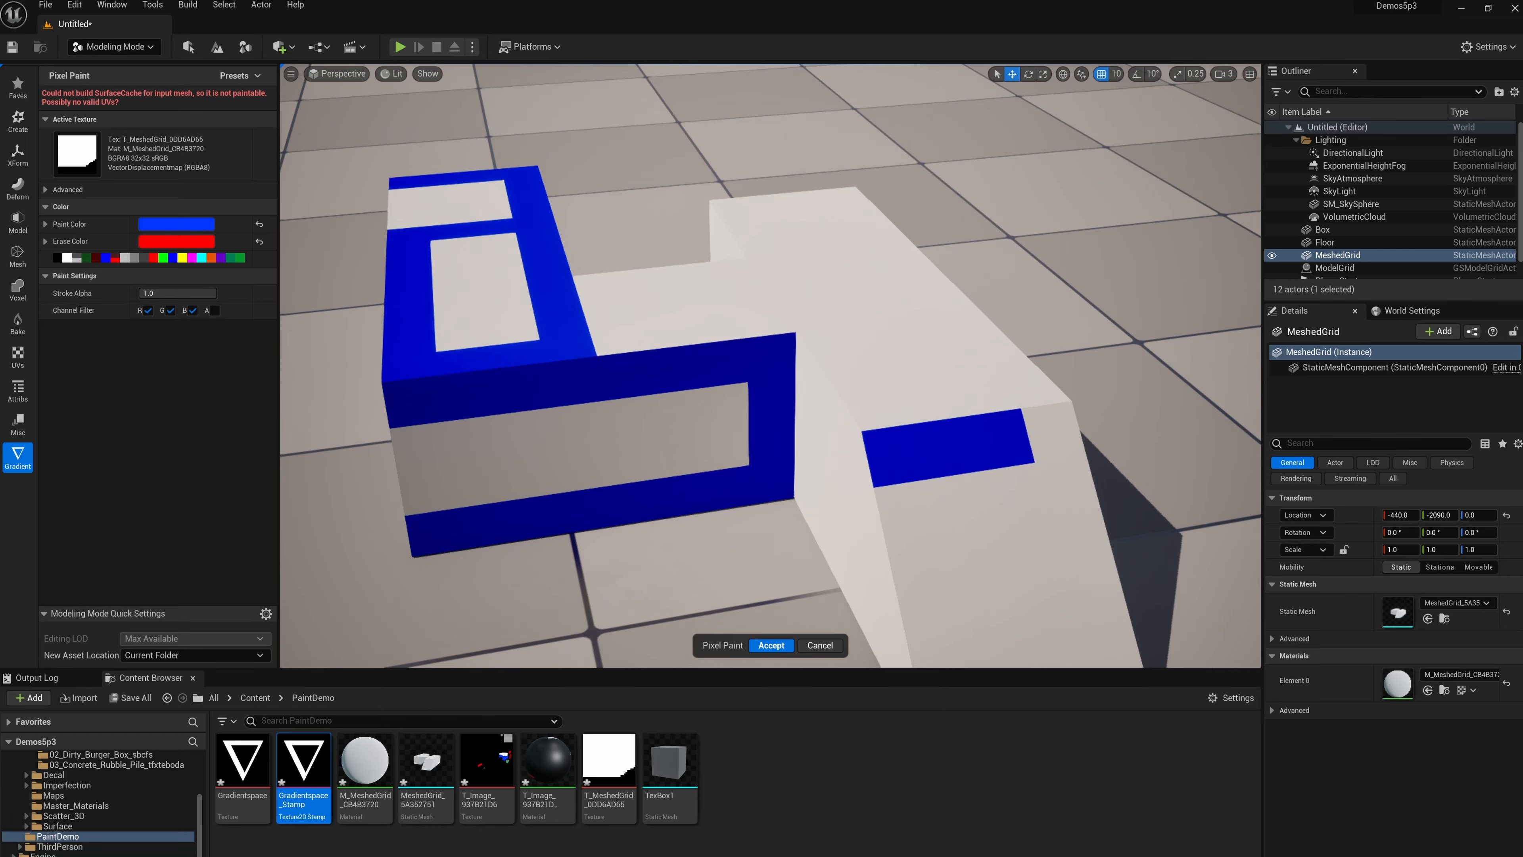
pyautogui.keyDown('alt'); pyautogui.moveTo(1009, 438); pyautogui.dragTo(938, 474, button='middle'); pyautogui.keyUp('alt')
pyautogui.click(930, 521)
pyautogui.keyDown('alt'); pyautogui.moveTo(929, 521); pyautogui.dragTo(869, 521, button='right'); pyautogui.keyUp('alt')
pyautogui.keyDown('alt'); pyautogui.moveTo(869, 521); pyautogui.dragTo(738, 341, button='middle'); pyautogui.keyUp('alt')
pyautogui.moveTo(754, 339)
pyautogui.mouseDown()
pyautogui.moveTo(789, 471)
pyautogui.moveTo(736, 500)
pyautogui.moveTo(834, 478)
pyautogui.mouseUp()
pyautogui.click(674, 333)
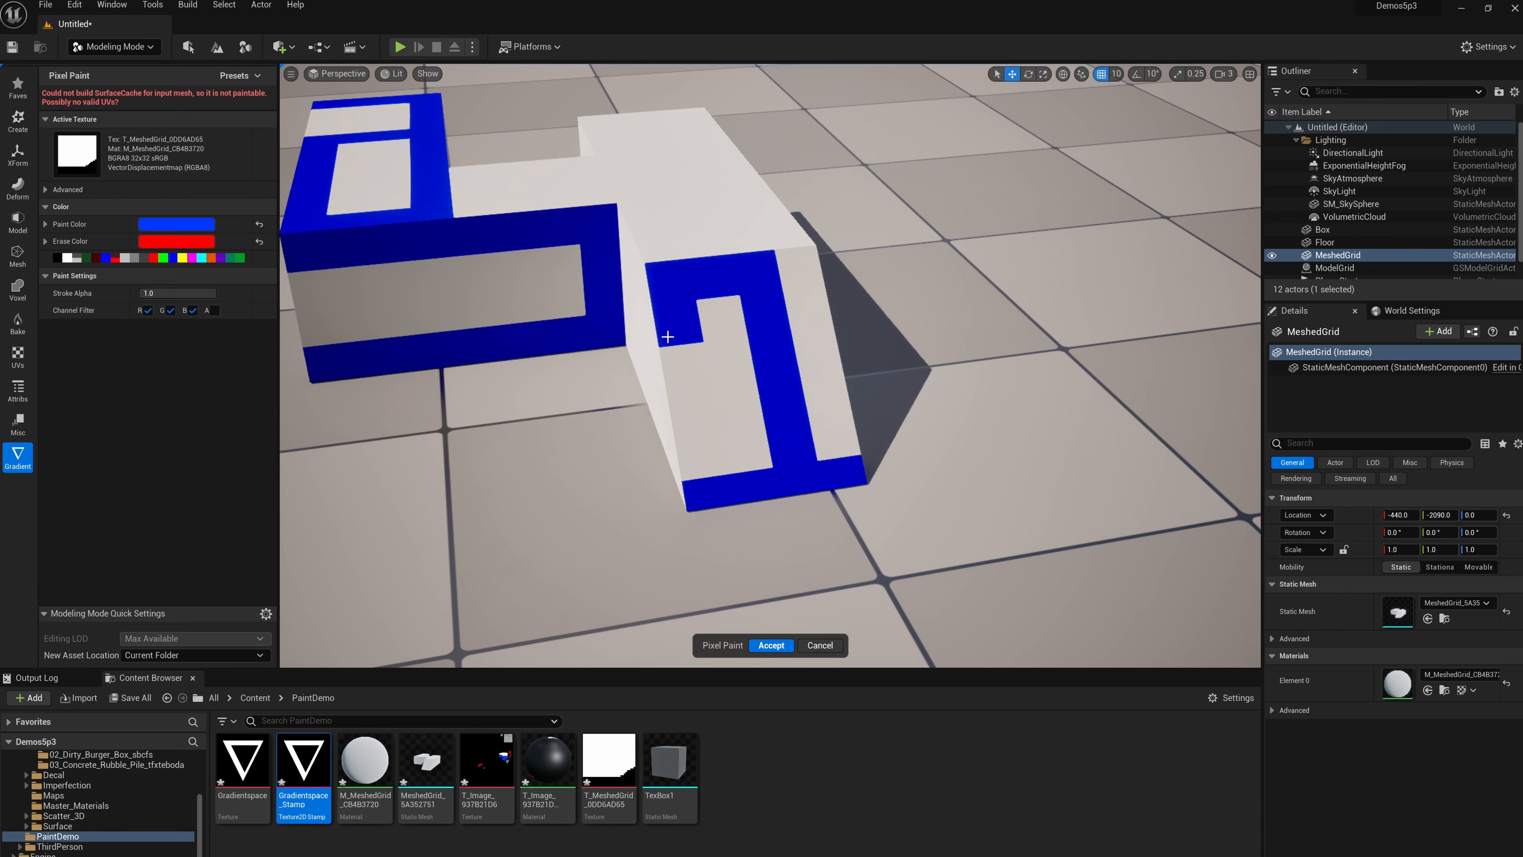
pyautogui.moveTo(522, 345)
pyautogui.keyDown('alt'); pyautogui.mouseDown()
pyautogui.moveTo(561, 347)
pyautogui.moveTo(557, 327)
pyautogui.moveTo(672, 330)
pyautogui.mouseUp(); pyautogui.keyUp('alt')
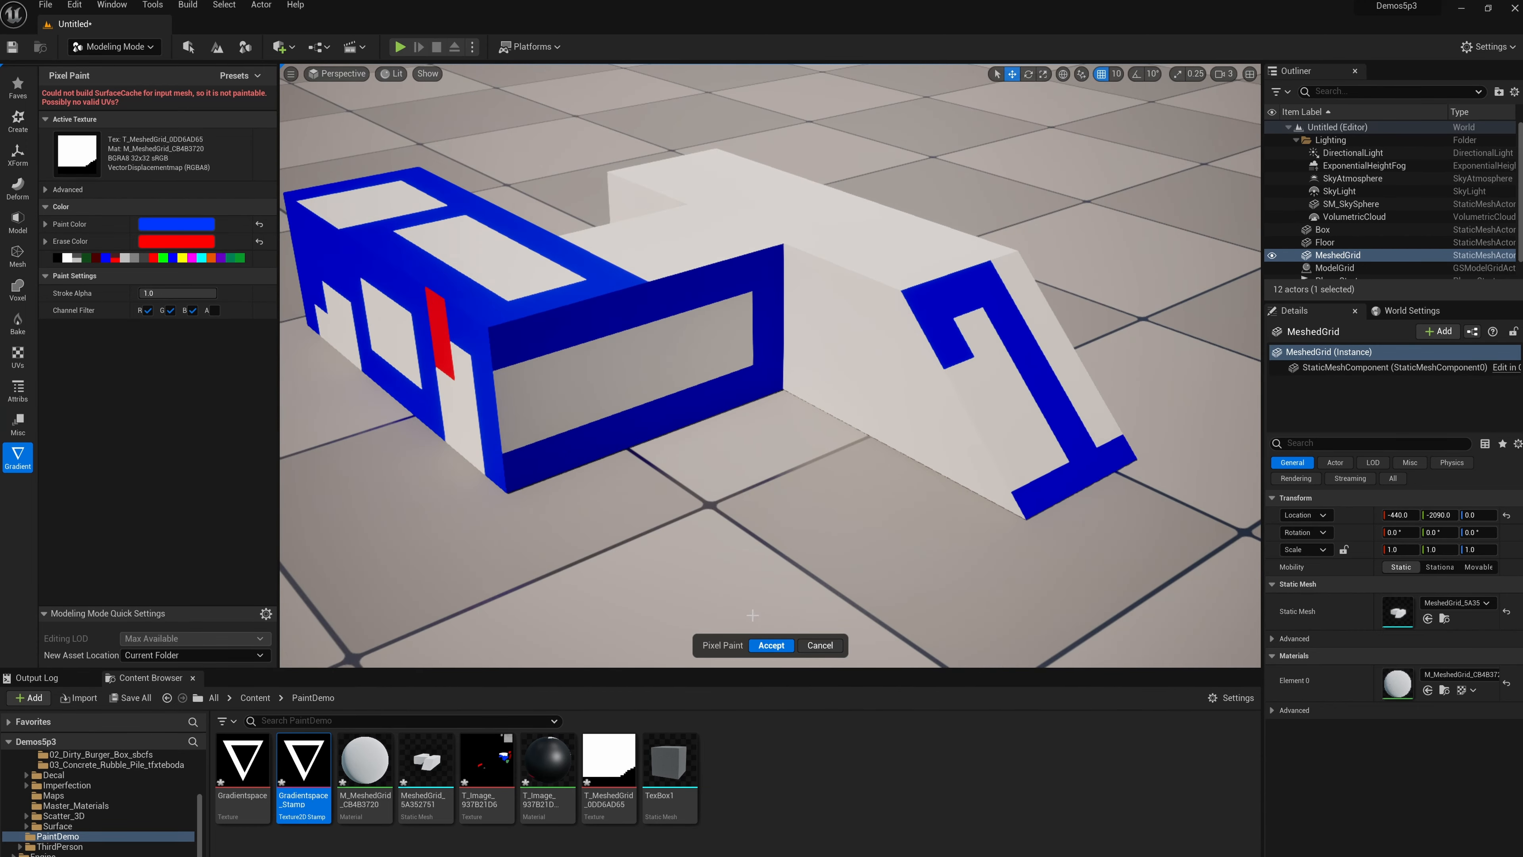
pyautogui.click(771, 645)
# Step: Examine the painted MeshedGrid and the brush strokes on the textured Box from several angles
pyautogui.scroll(-5, 792, 504)
pyautogui.keyDown('alt'); pyautogui.moveTo(672, 492); pyautogui.dragTo(738, 459); pyautogui.keyUp('alt')
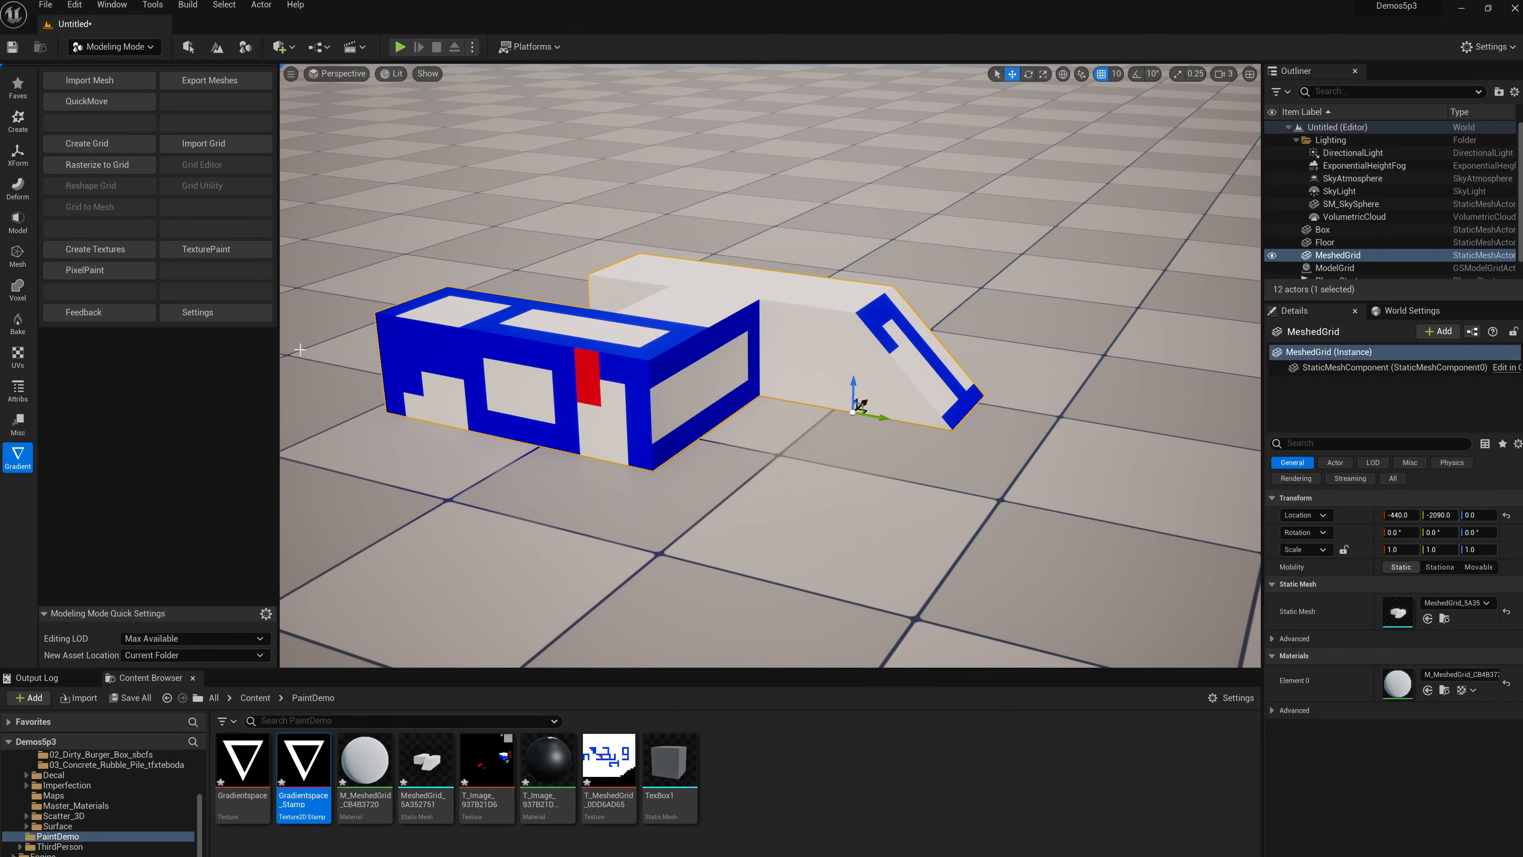
pyautogui.moveTo(494, 294)
pyautogui.mouseDown(button='right')
pyautogui.moveTo(528, 294)
pyautogui.moveTo(461, 287)
pyautogui.moveTo(549, 286)
pyautogui.mouseUp(button='right')
pyautogui.press('a')
pyautogui.press('s')
pyautogui.press('d')
pyautogui.moveTo(387, 320)
pyautogui.keyDown('alt'); pyautogui.mouseDown()
pyautogui.moveTo(286, 333)
pyautogui.moveTo(451, 313)
pyautogui.mouseUp(); pyautogui.keyUp('alt')
pyautogui.scroll(-1, 451, 314)
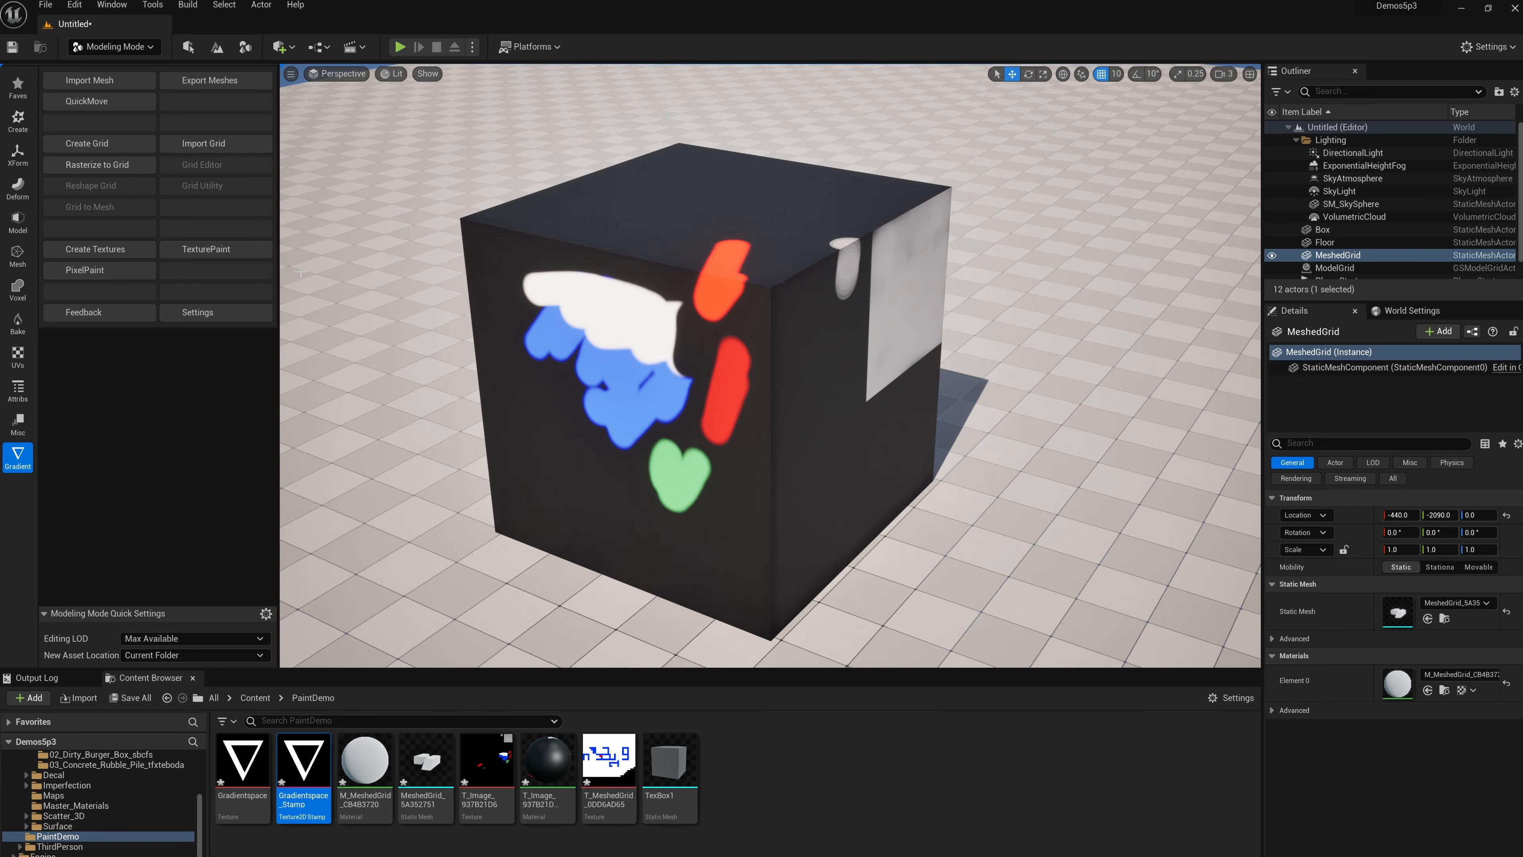
pyautogui.press('w')
pyautogui.moveTo(361, 292); pyautogui.dragTo(396, 299, button='right')
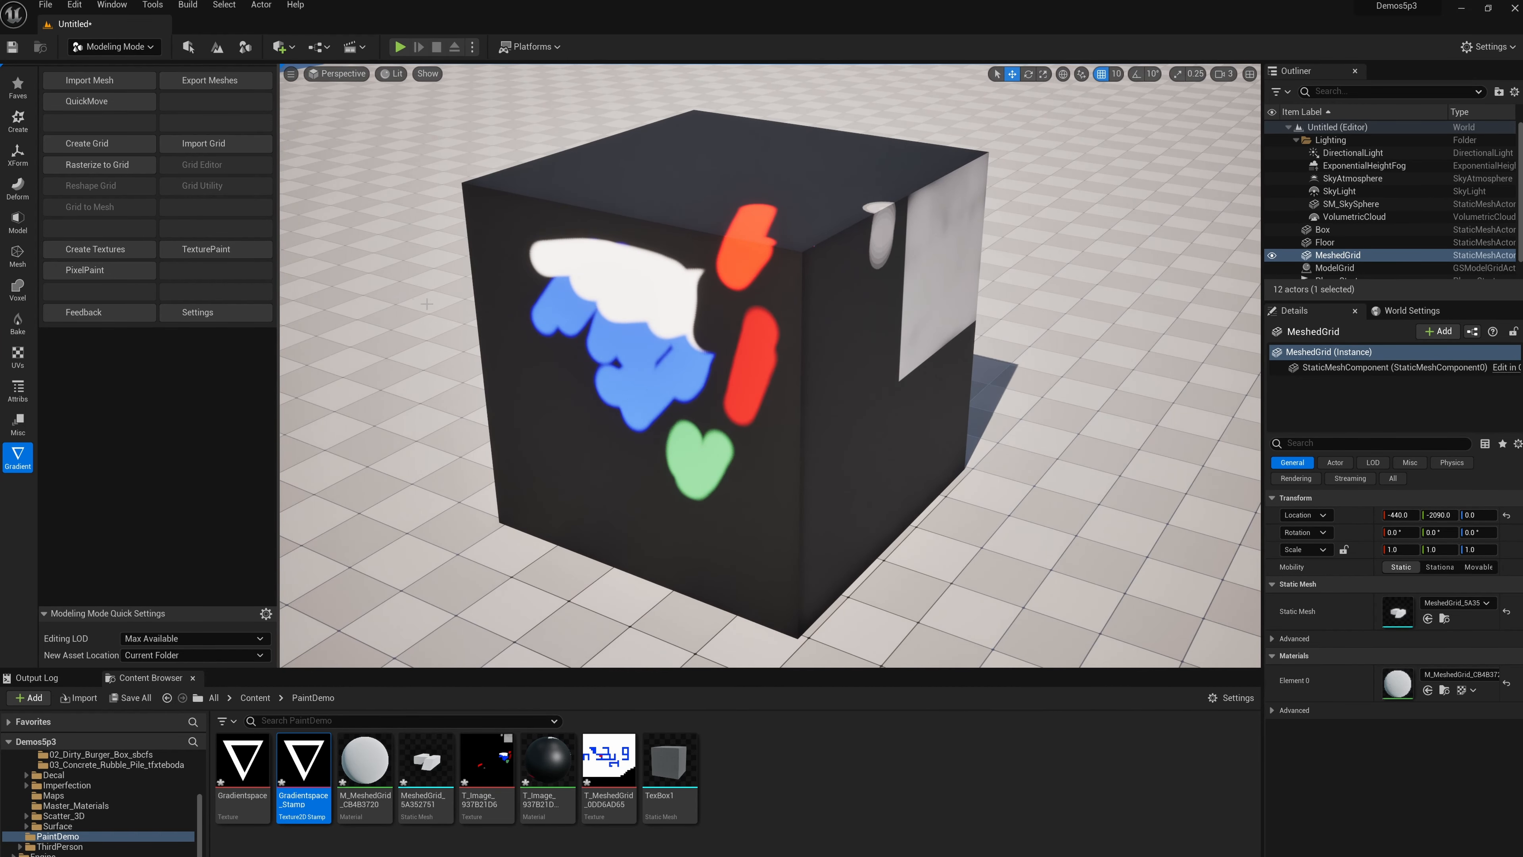
pyautogui.keyDown('alt'); pyautogui.moveTo(396, 298); pyautogui.dragTo(429, 315); pyautogui.keyUp('alt')
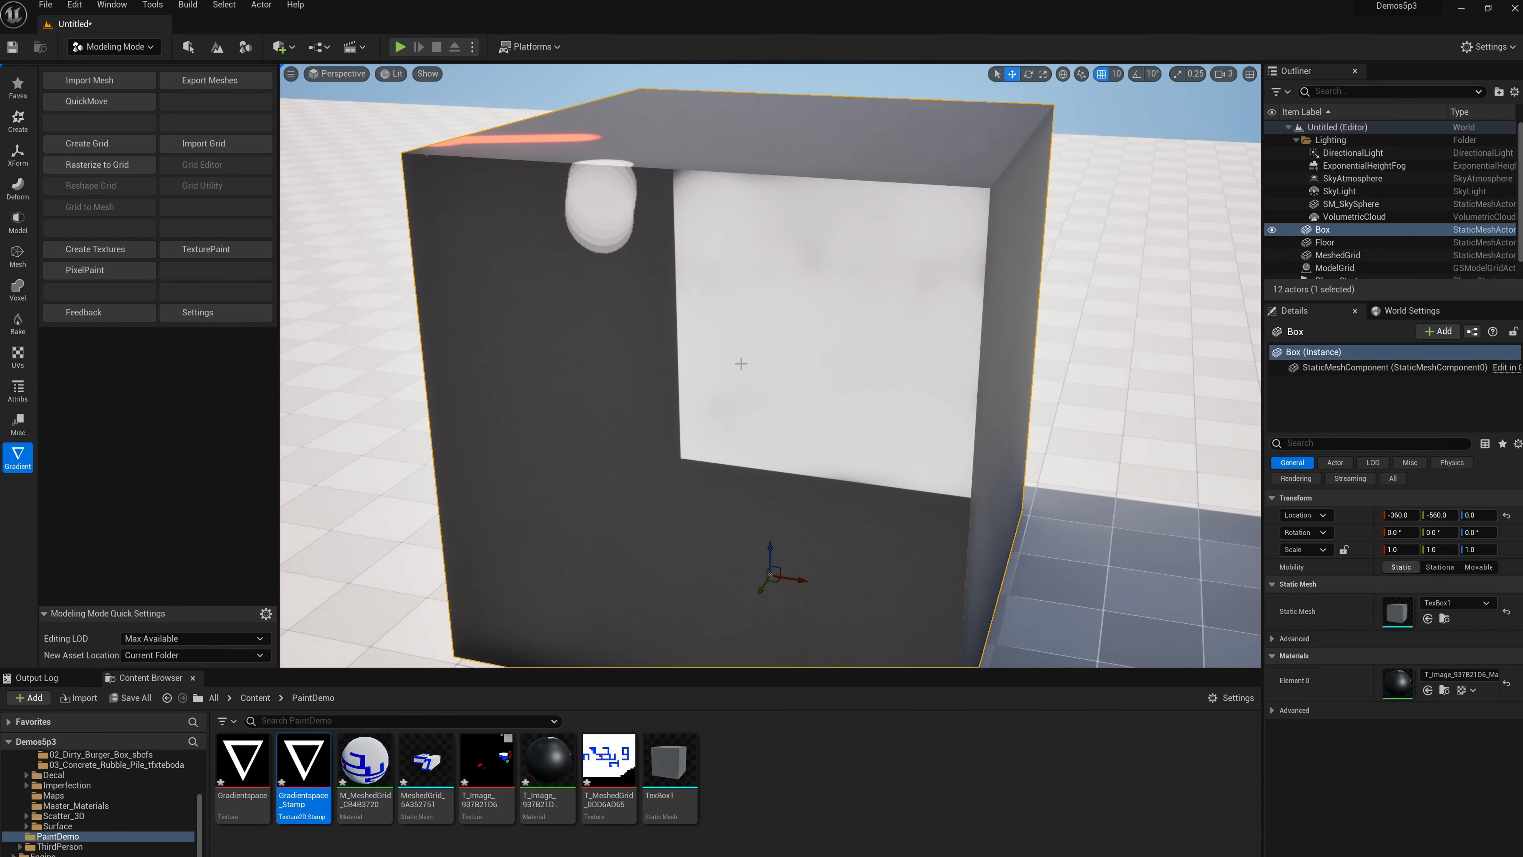
# Step: Try placing four separate Gradientspace_Stamp stamps on the Box's white patch with TexturePaint, and cancel the tool
pyautogui.scroll(2, 721, 386)
pyautogui.moveTo(721, 386); pyautogui.dragTo(745, 416, button='middle')
pyautogui.scroll(2, 721, 386)
pyautogui.scroll(-2, 724, 376)
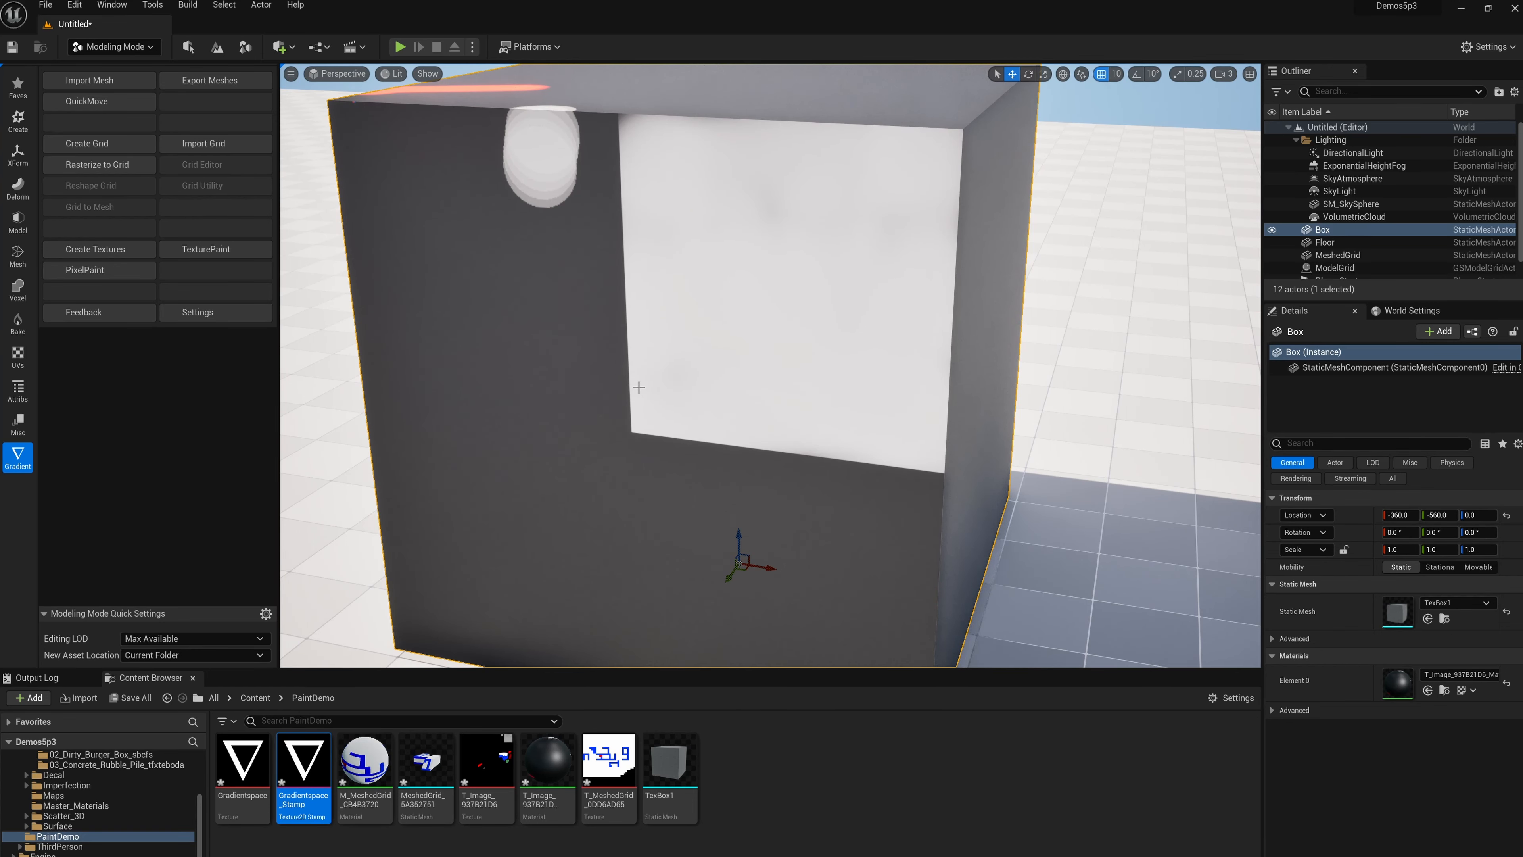
pyautogui.keyDown('alt'); pyautogui.moveTo(638, 388); pyautogui.dragTo(624, 383); pyautogui.keyUp('alt')
pyautogui.click(252, 255)
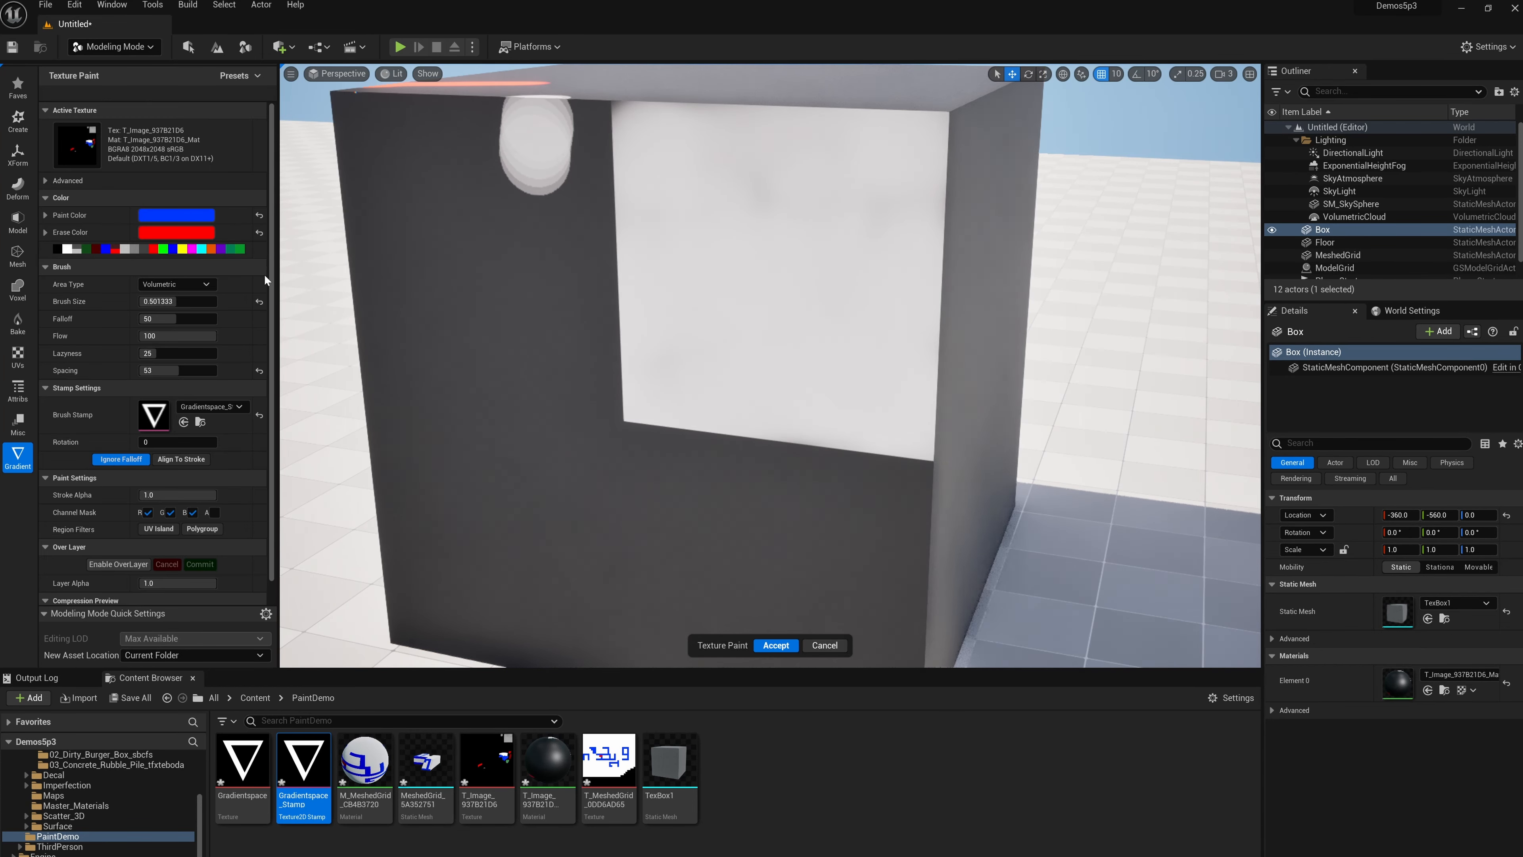
pyautogui.click(737, 255)
pyautogui.click(825, 260)
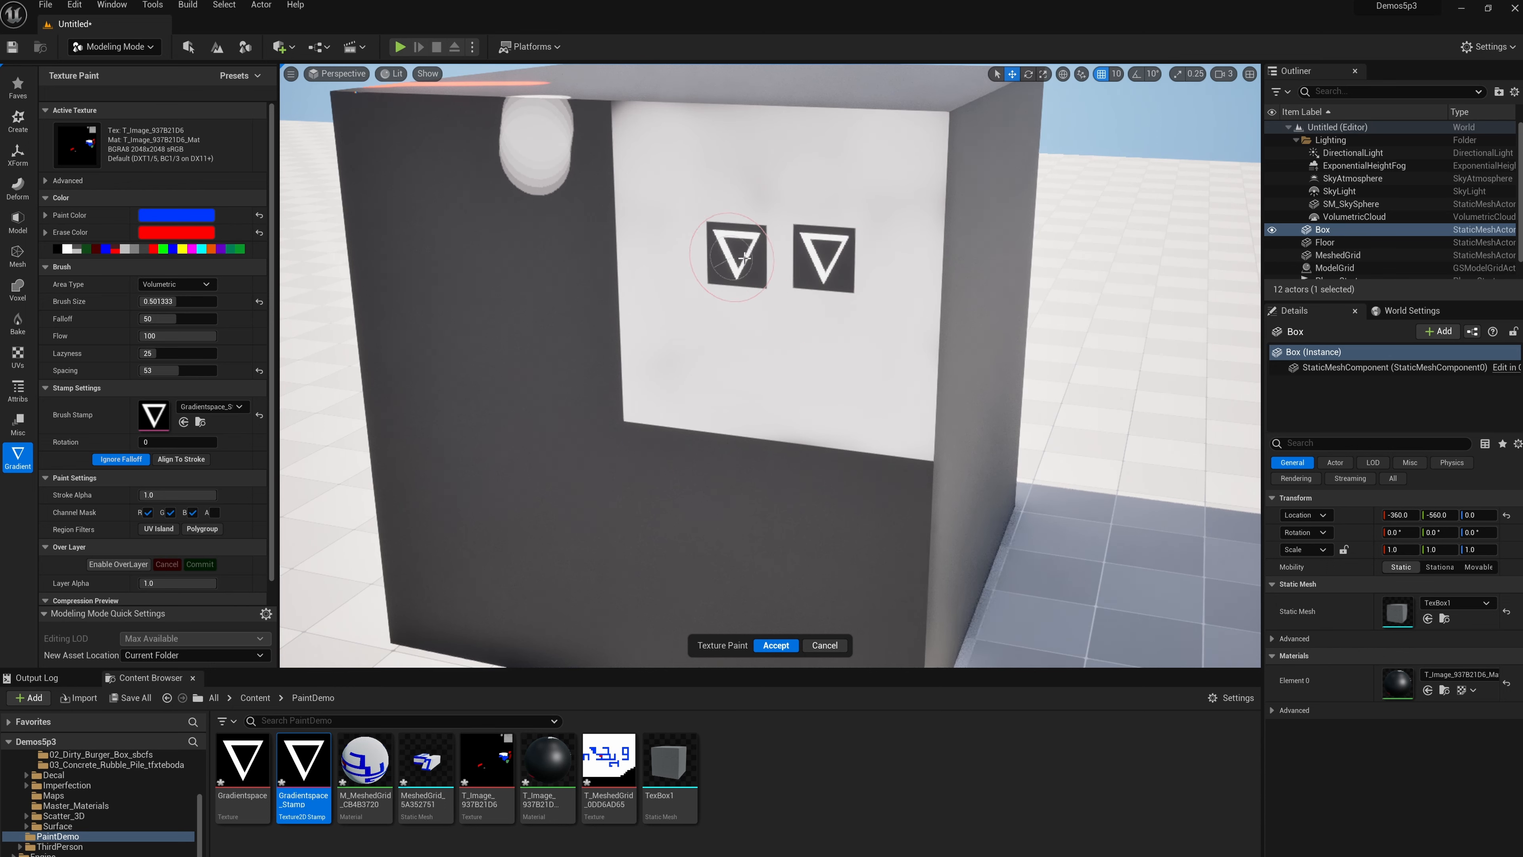
pyautogui.click(683, 343)
pyautogui.click(809, 340)
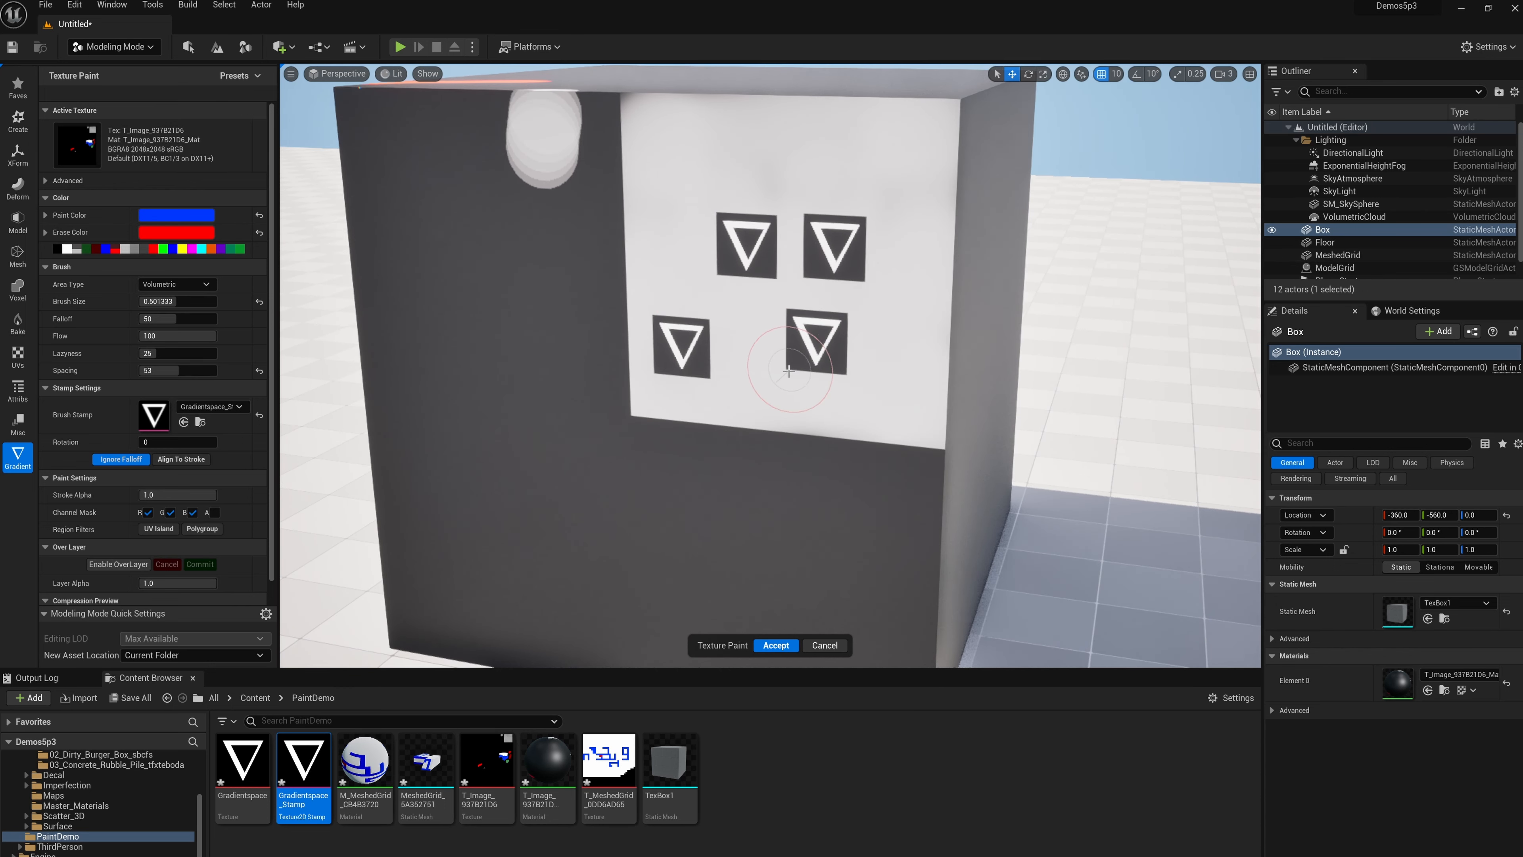
pyautogui.keyDown('alt'); pyautogui.moveTo(809, 340); pyautogui.dragTo(742, 289); pyautogui.keyUp('alt')
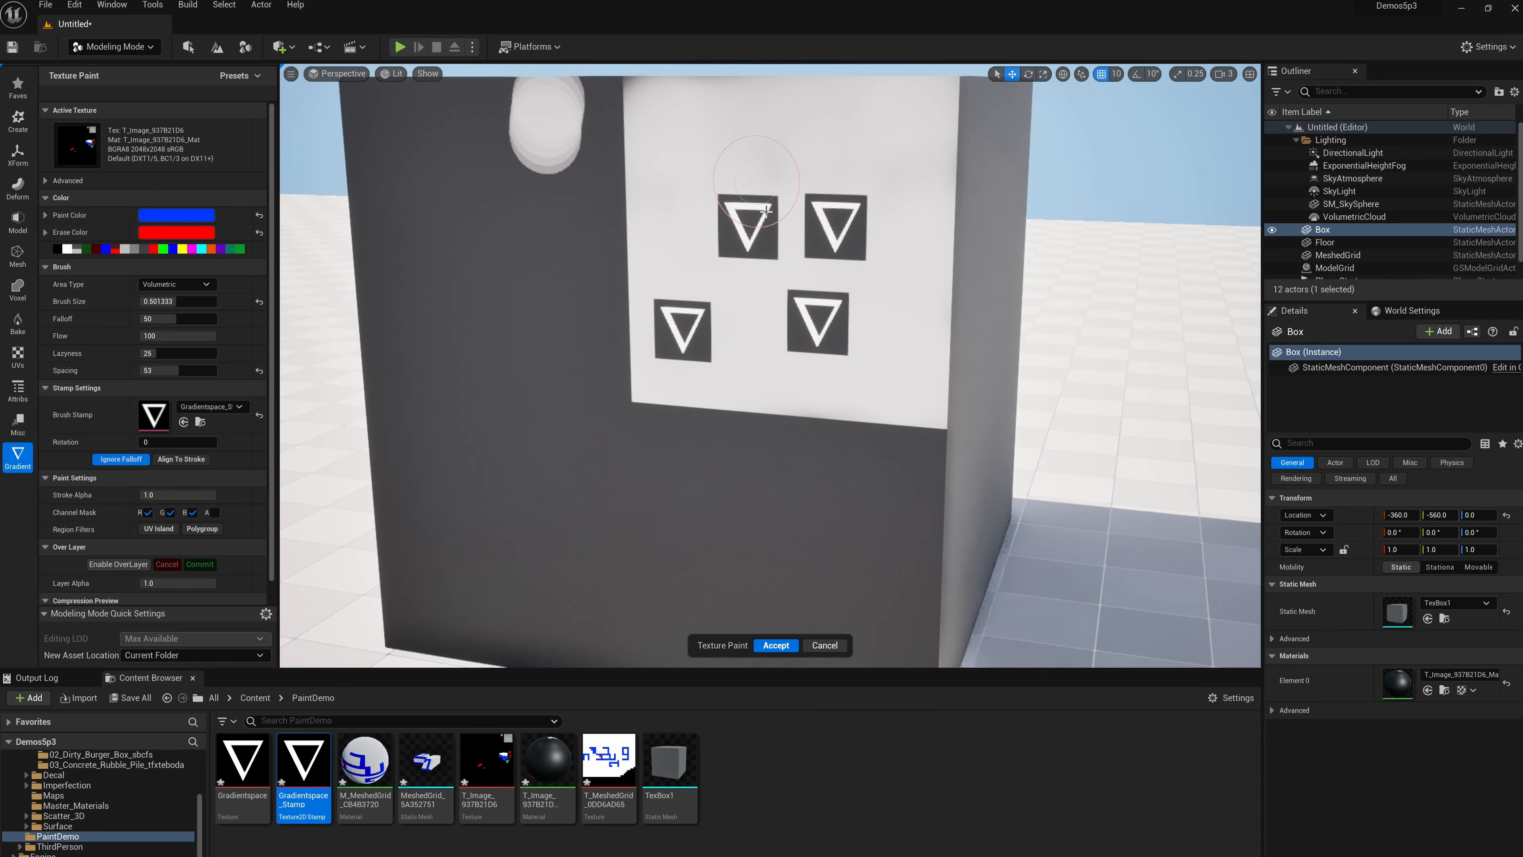
pyautogui.keyDown('alt'); pyautogui.moveTo(765, 210); pyautogui.dragTo(763, 198); pyautogui.keyUp('alt')
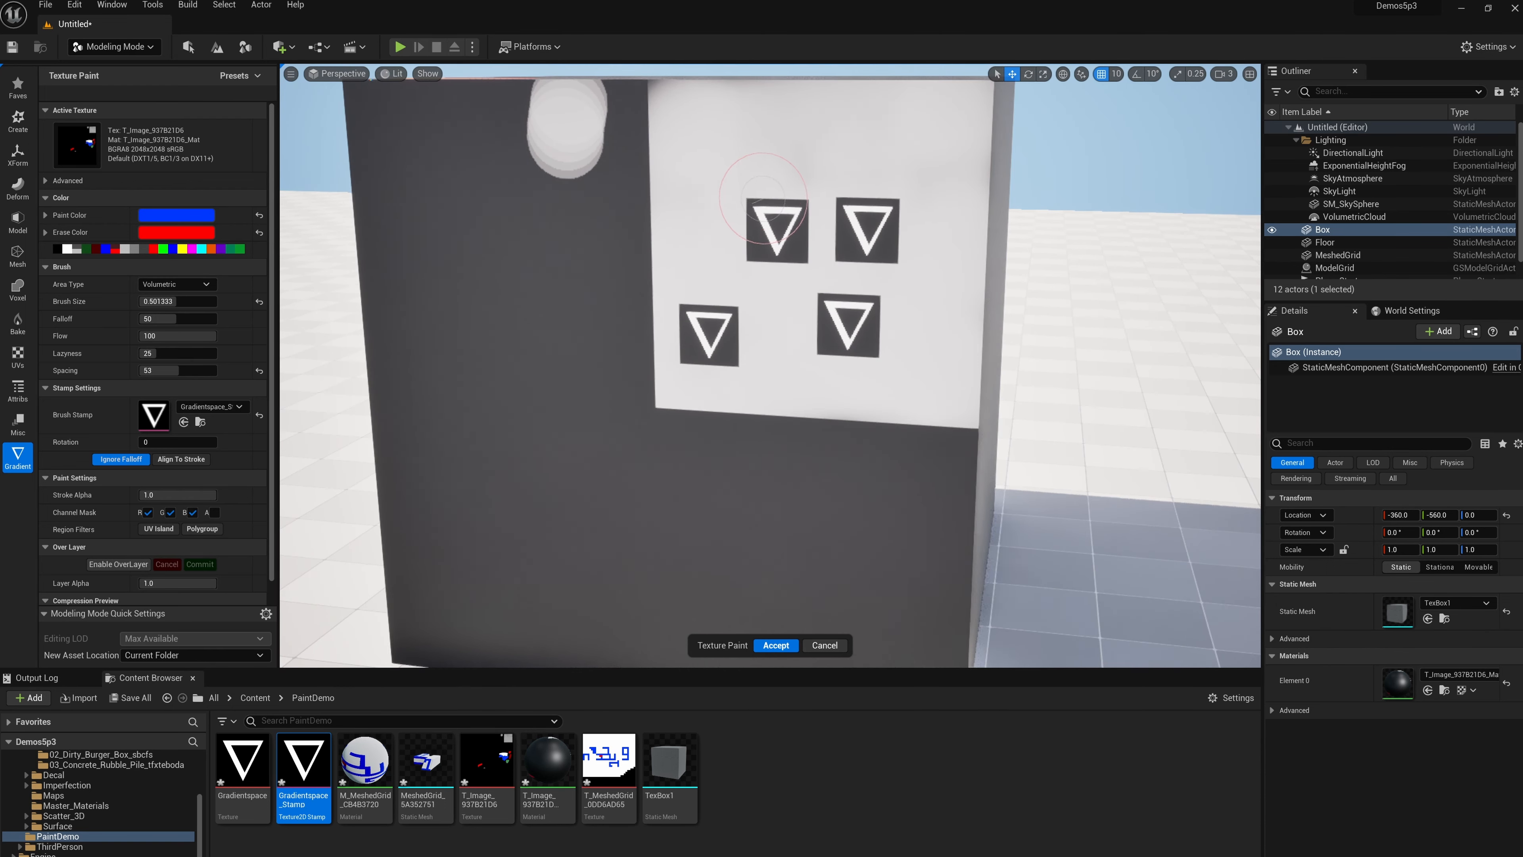
pyautogui.click(824, 645)
# Step: Set the Gradientspace_Stamp asset's color mode to Channel as Alpha and close its editor
pyautogui.rightClick(320, 778)
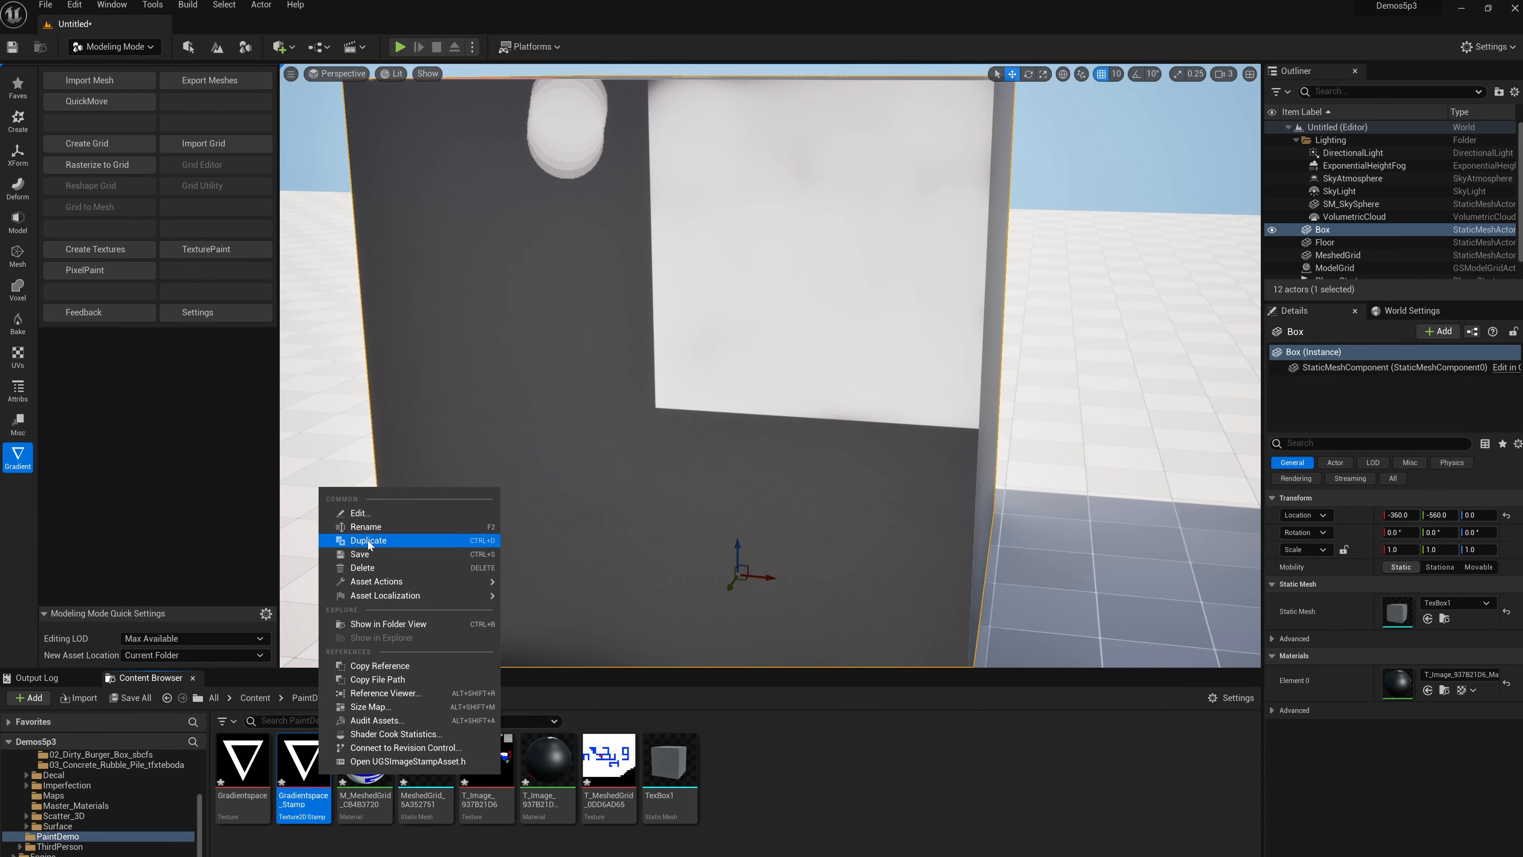
pyautogui.click(354, 515)
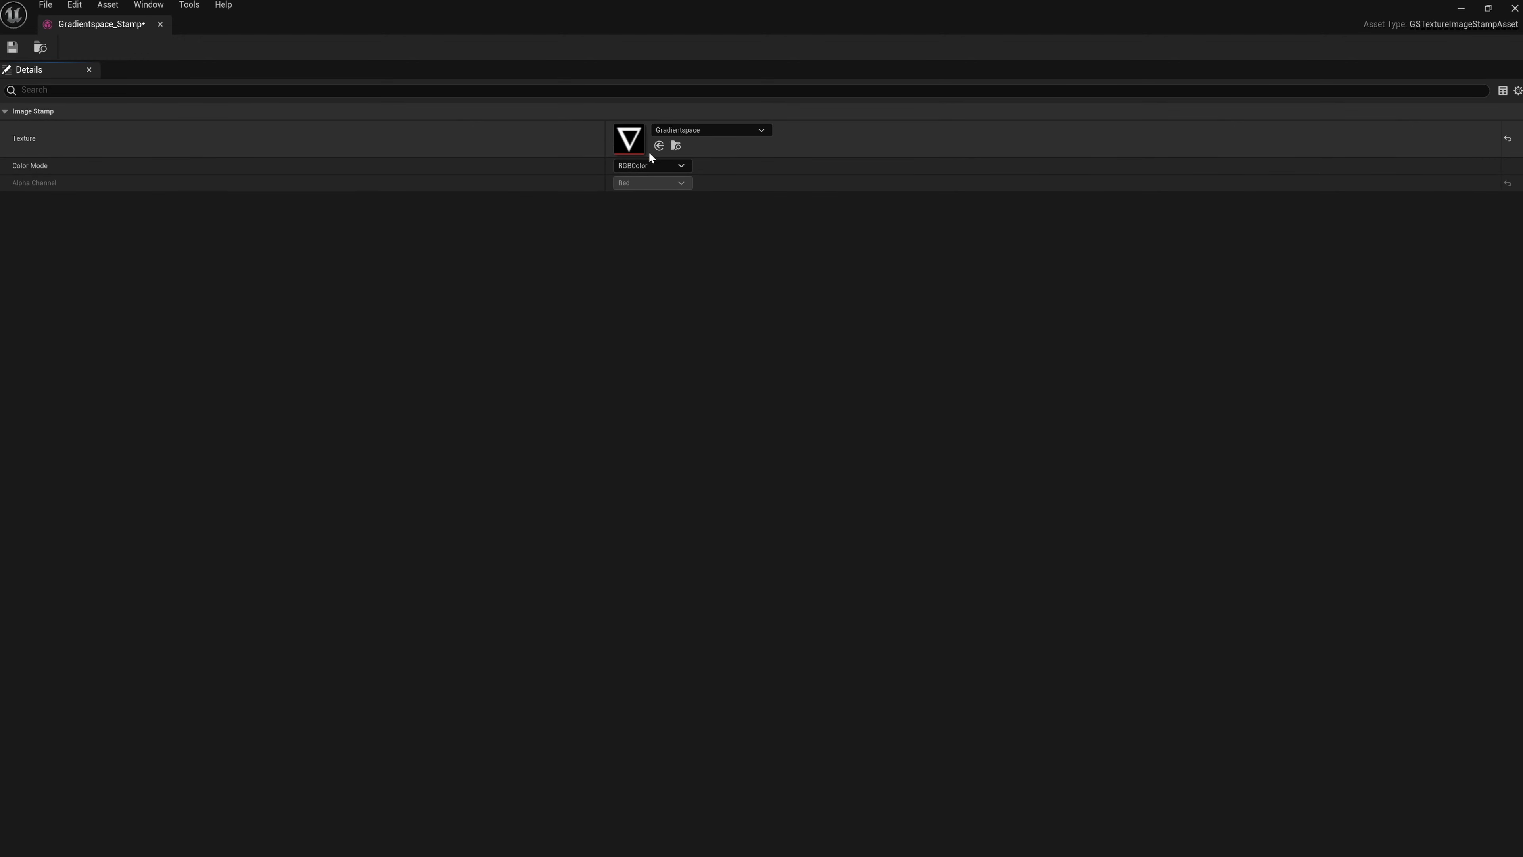
pyautogui.click(651, 165)
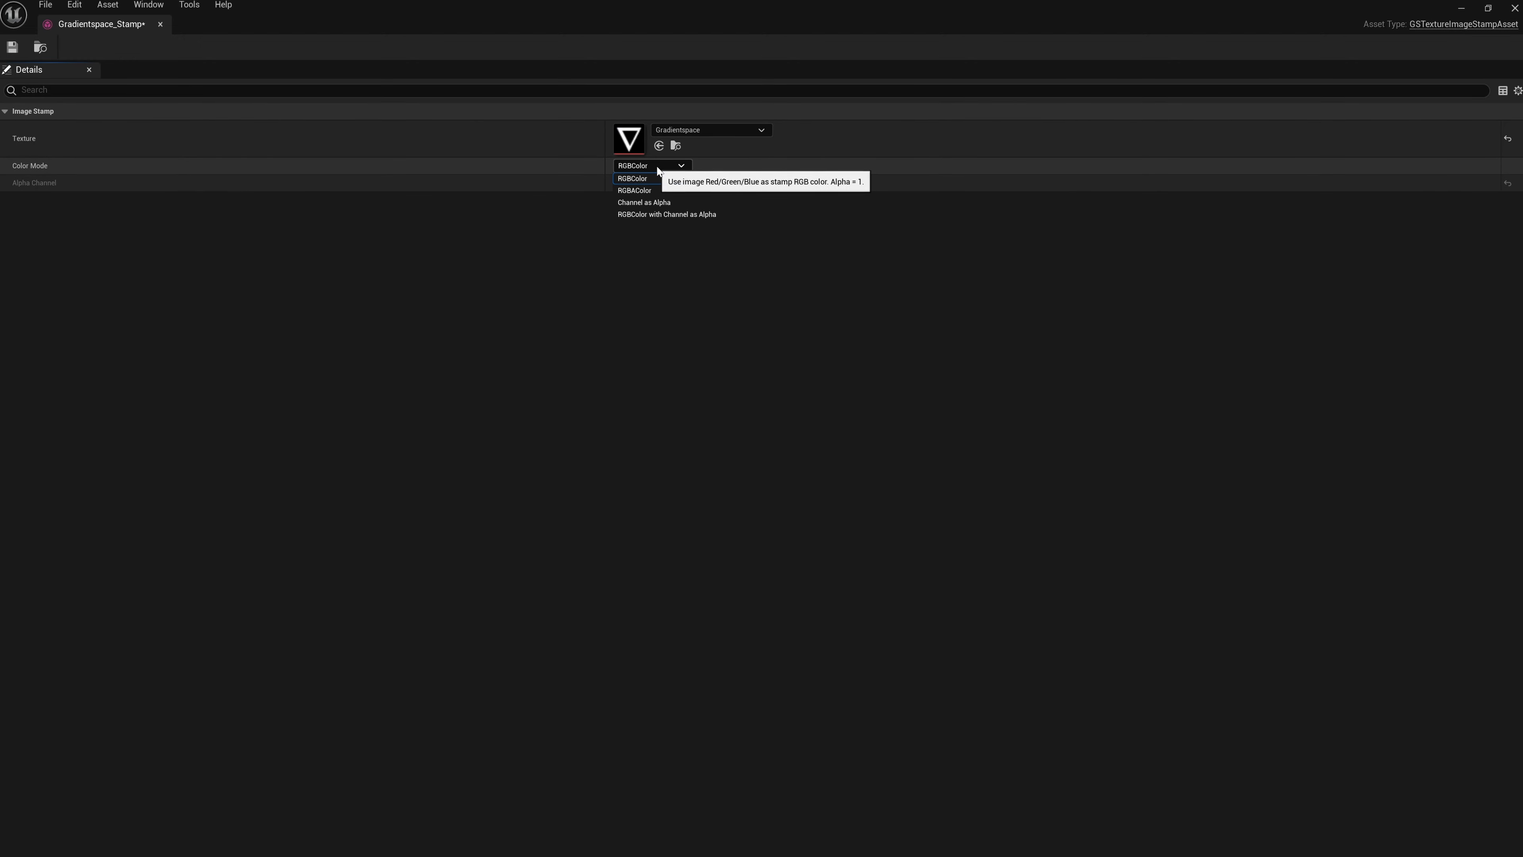
pyautogui.click(660, 203)
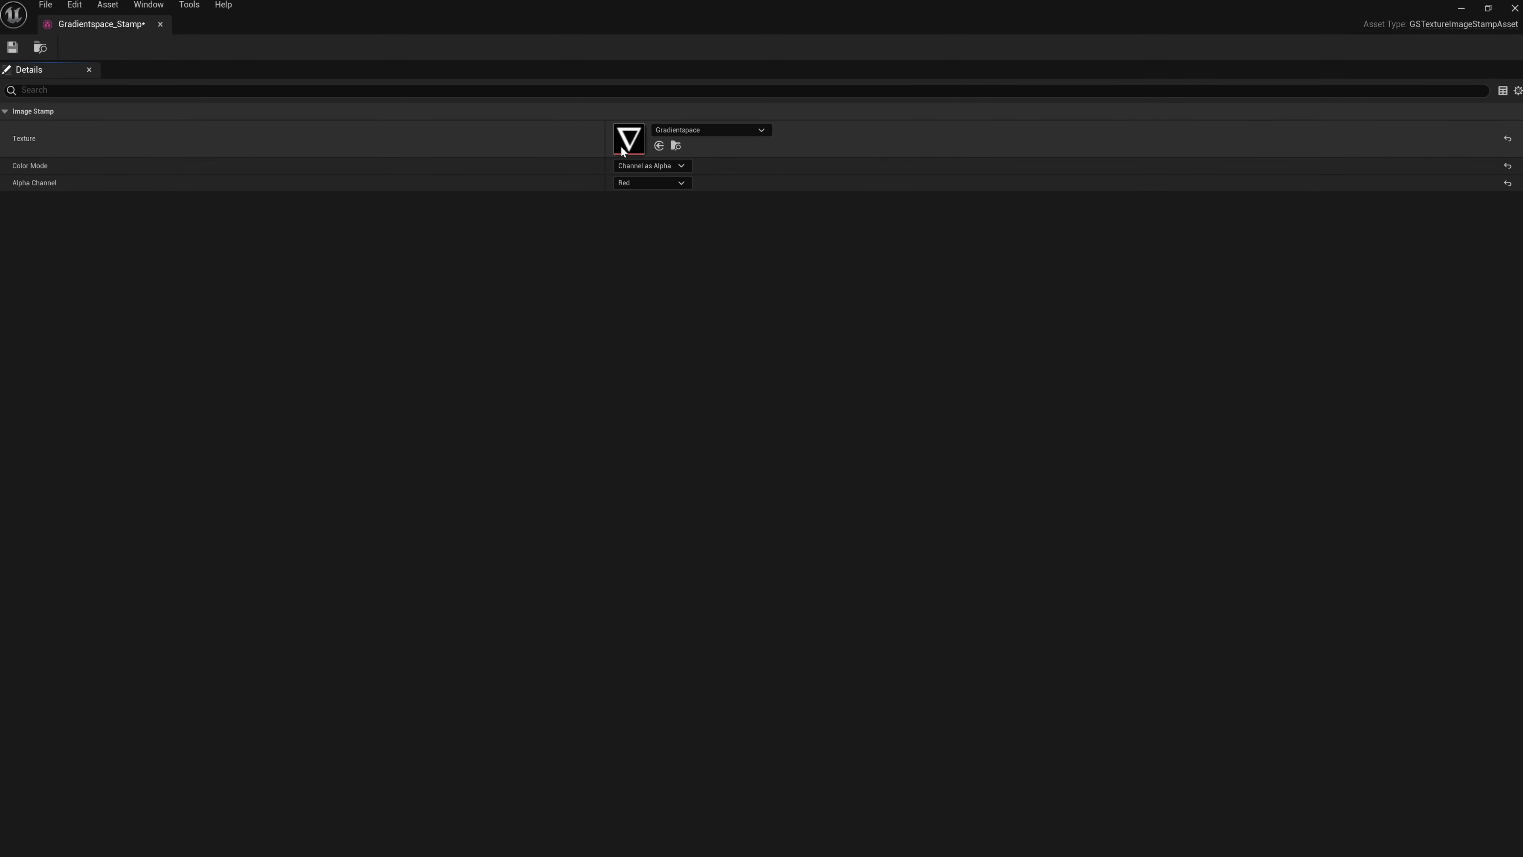
pyautogui.click(161, 24)
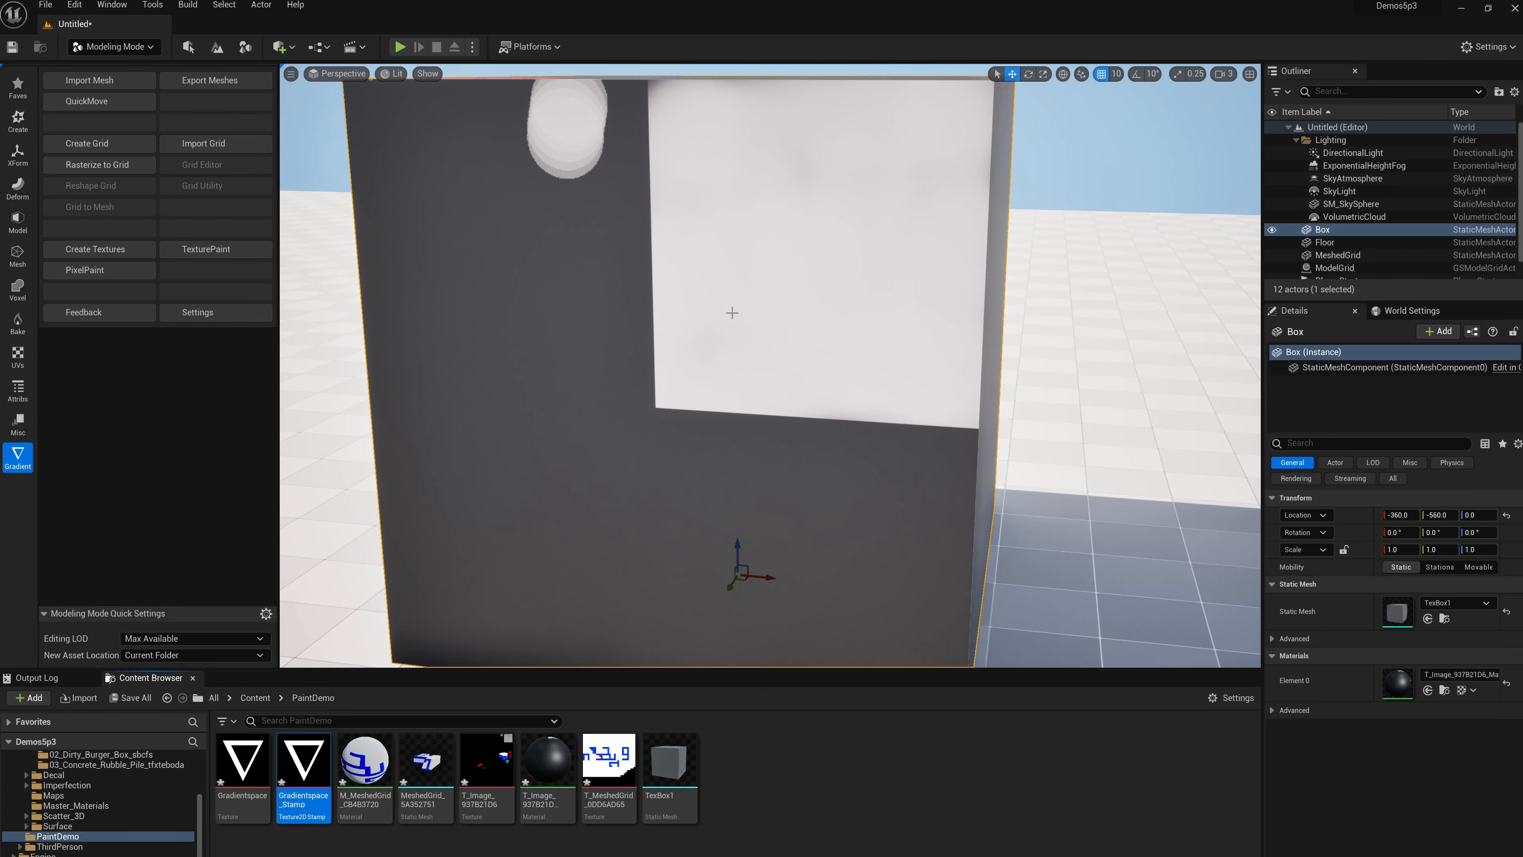
# Step: Paint a short blue stamp stroke and five separate black triangle stamps on the Box's white patch with TexturePaint
pyautogui.click(172, 248)
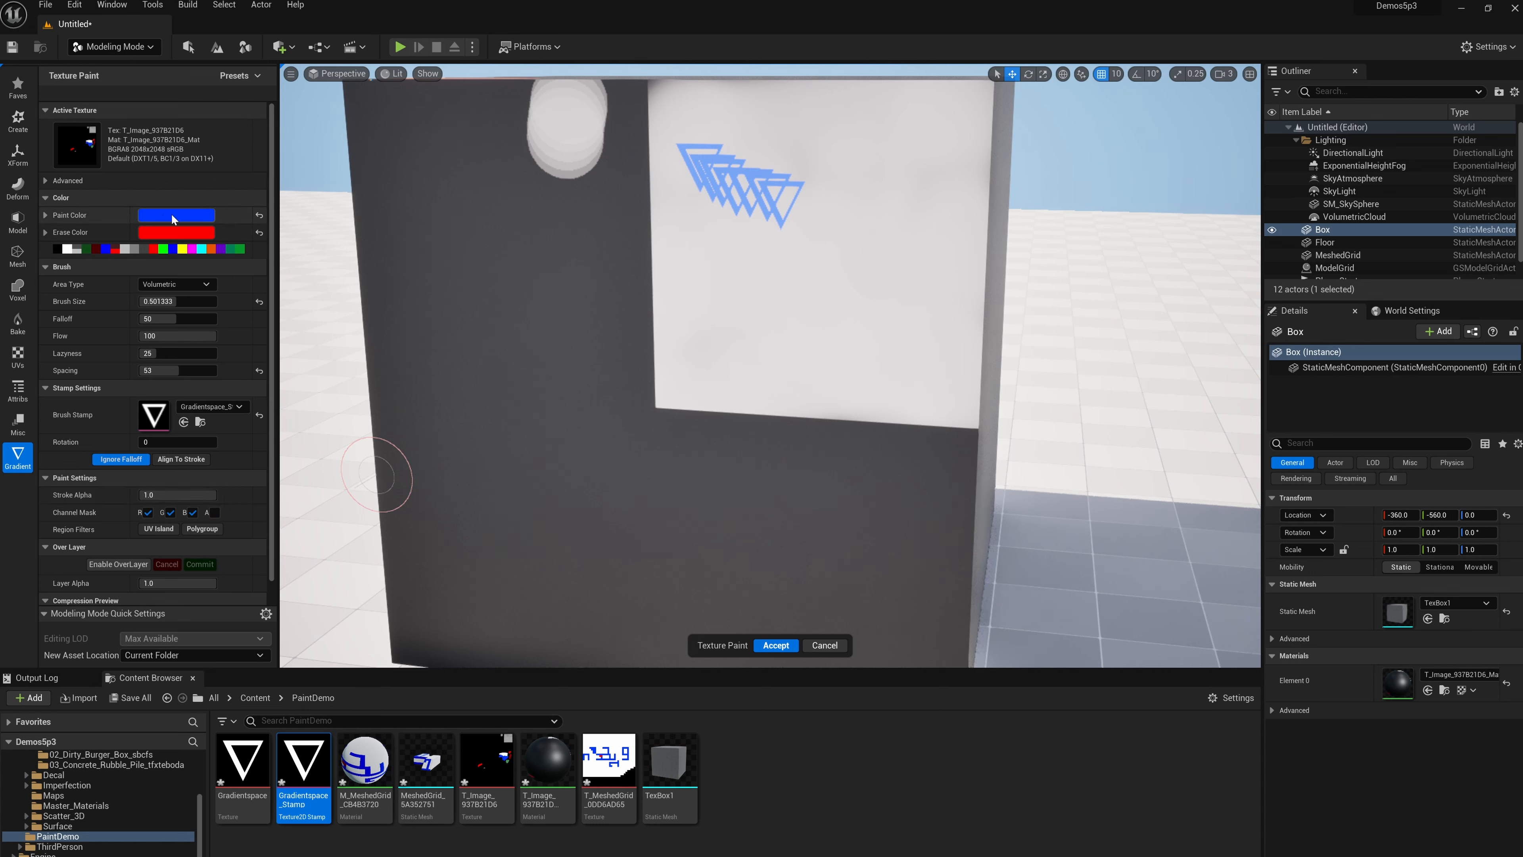
pyautogui.click(57, 249)
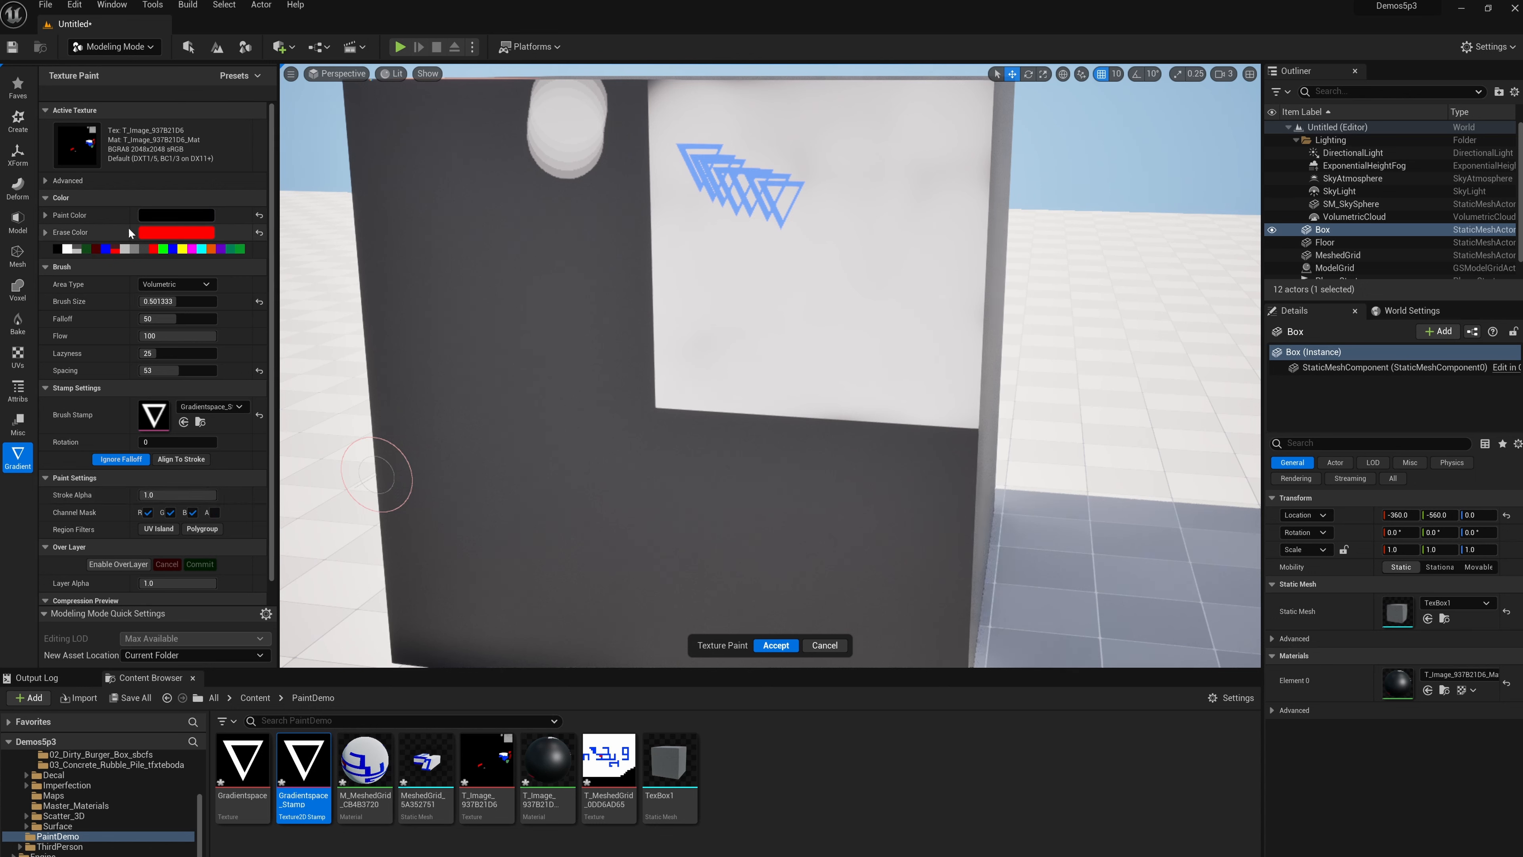
pyautogui.click(927, 305)
# Step: Place five separate white triangle stamps on the Box's dark area beside the white patch
pyautogui.click(68, 248)
pyautogui.click(503, 270)
pyautogui.click(441, 351)
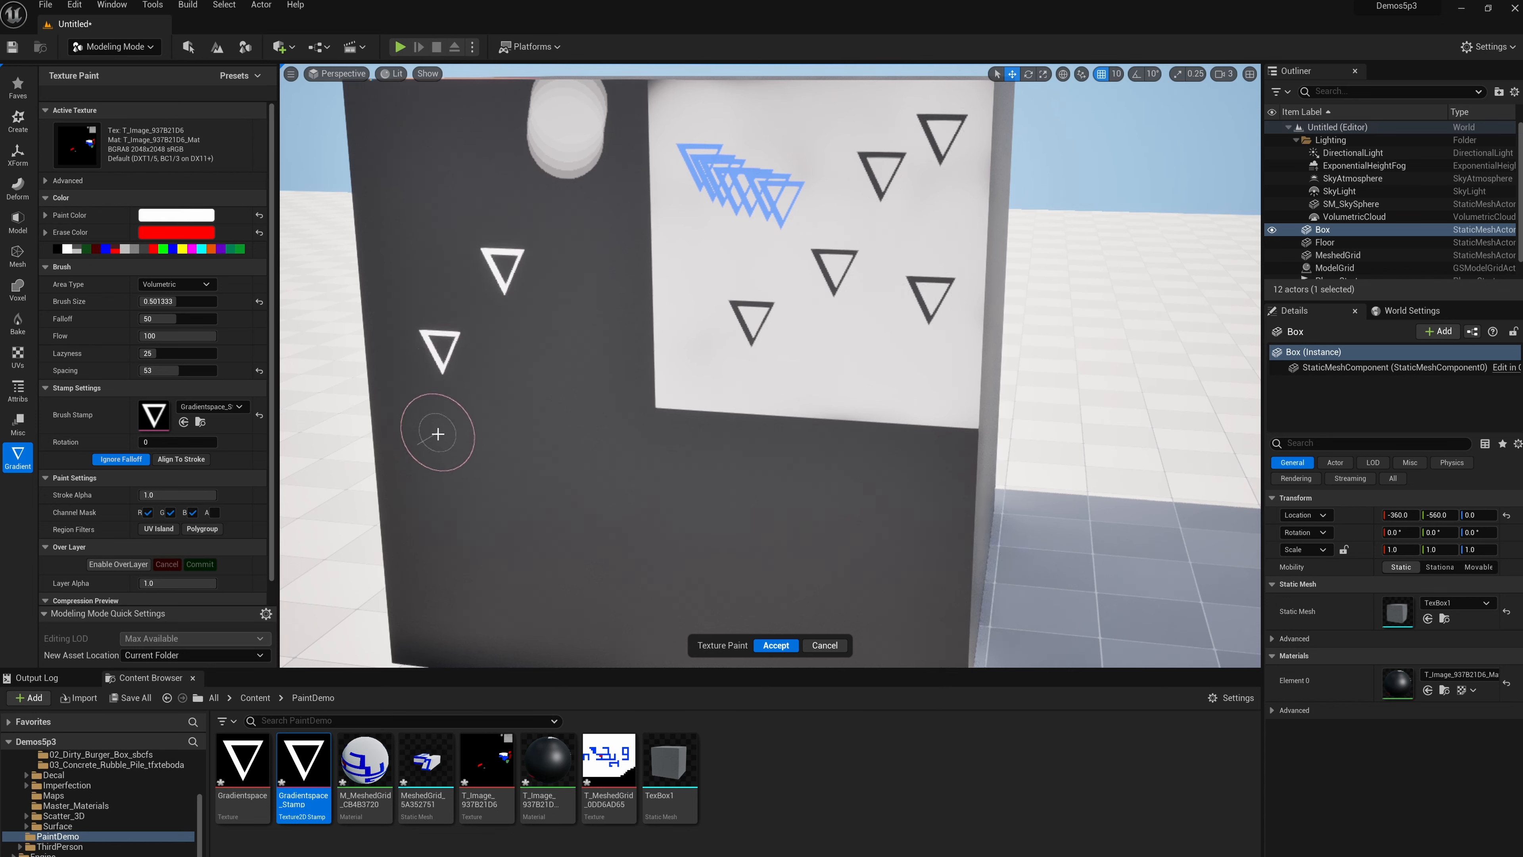
pyautogui.click(438, 434)
pyautogui.click(561, 411)
pyautogui.click(583, 339)
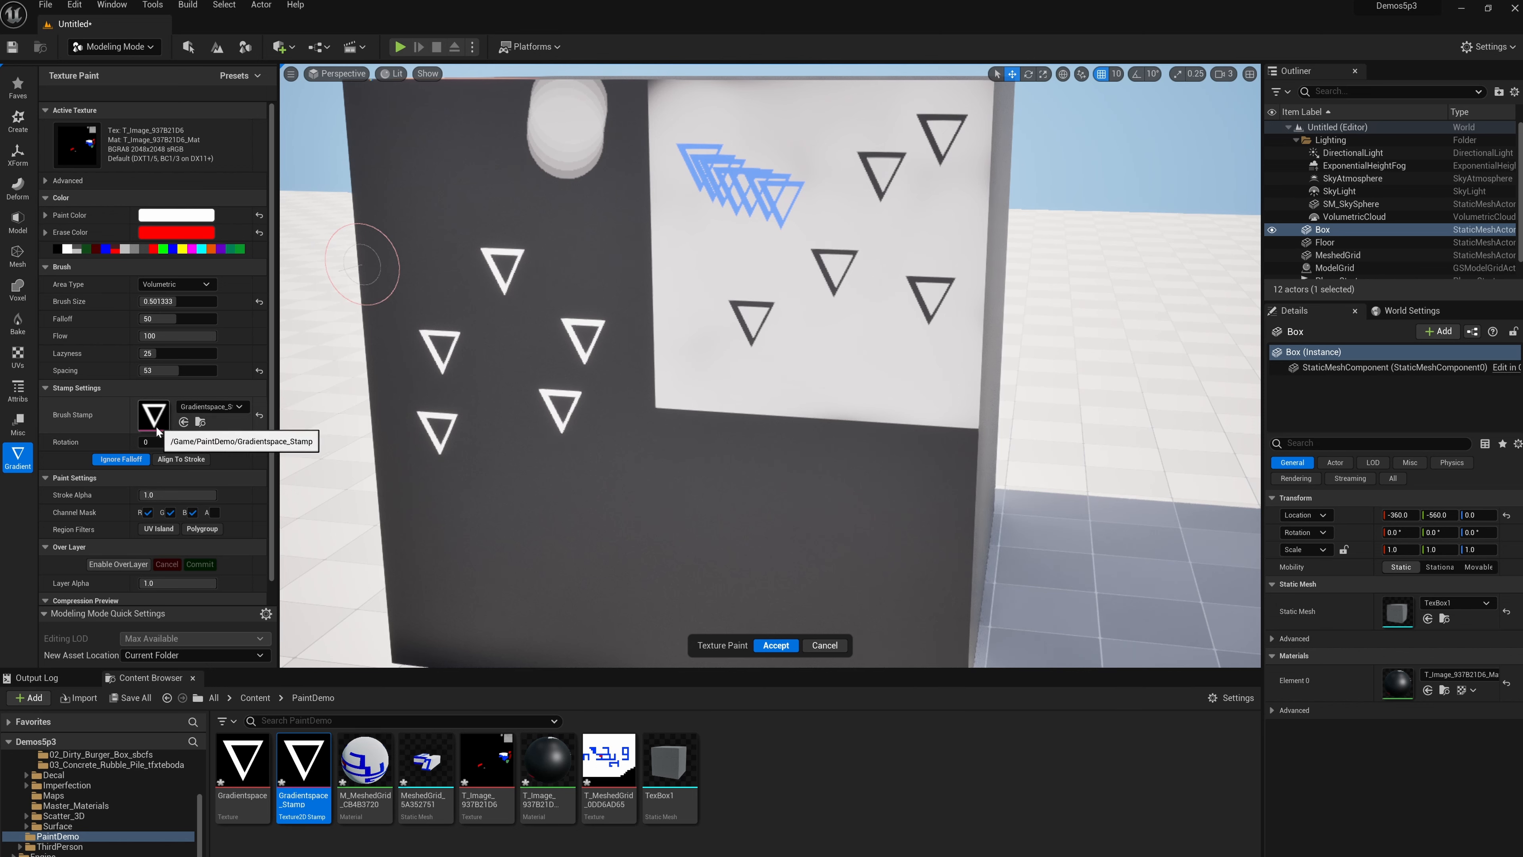
pyautogui.keyDown('alt'); pyautogui.moveTo(546, 345); pyautogui.dragTo(569, 332); pyautogui.keyUp('alt')
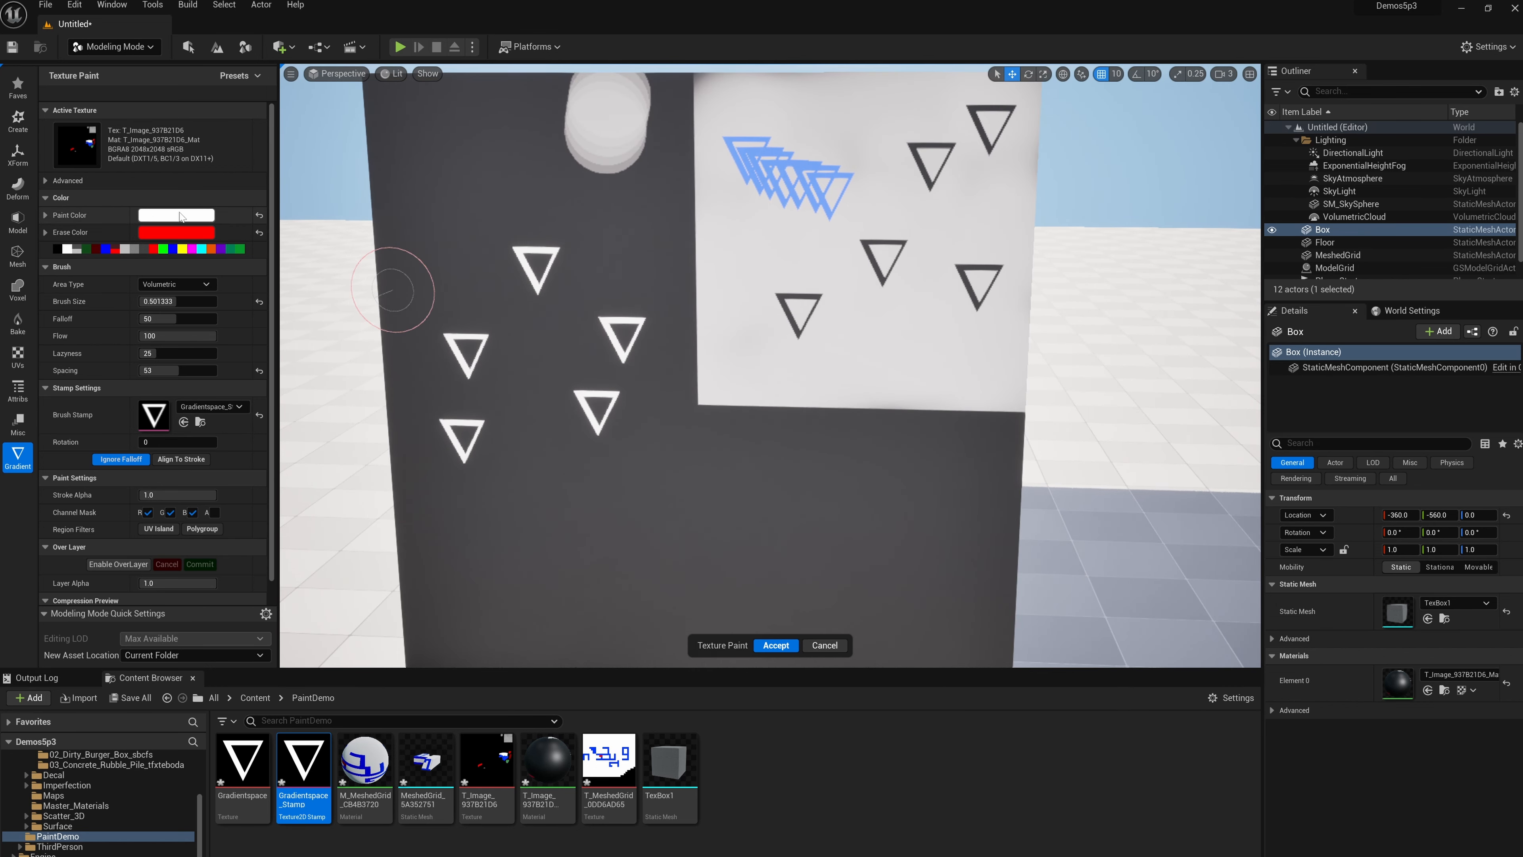
pyautogui.keyDown('alt'); pyautogui.moveTo(466, 300); pyautogui.dragTo(450, 305); pyautogui.keyUp('alt')
pyautogui.keyDown('alt'); pyautogui.moveTo(700, 314); pyautogui.dragTo(634, 321); pyautogui.keyUp('alt')
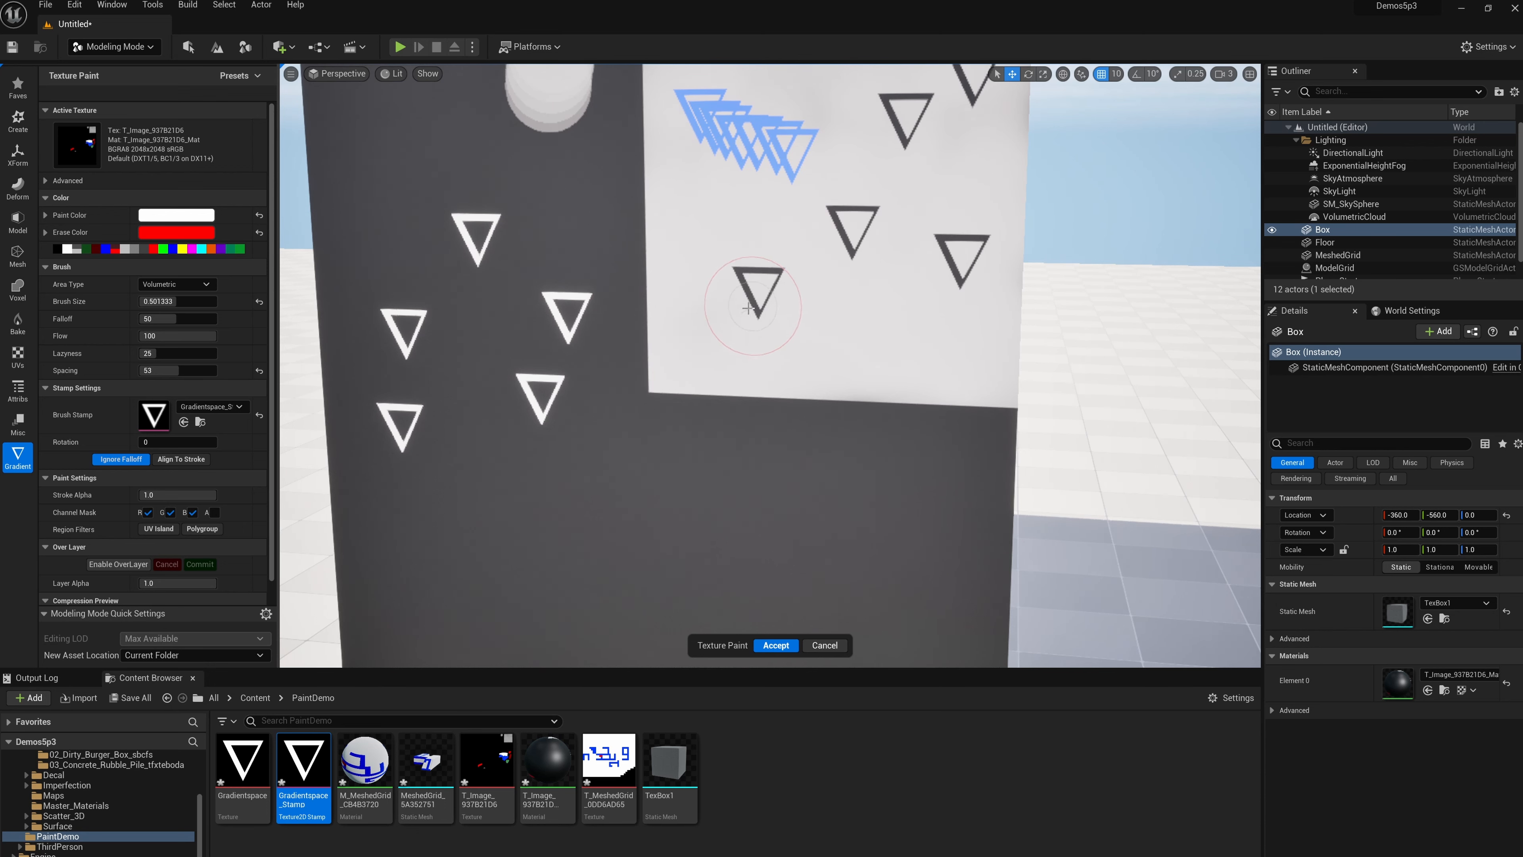
pyautogui.keyDown('alt'); pyautogui.moveTo(700, 418); pyautogui.dragTo(740, 403); pyautogui.keyUp('alt')
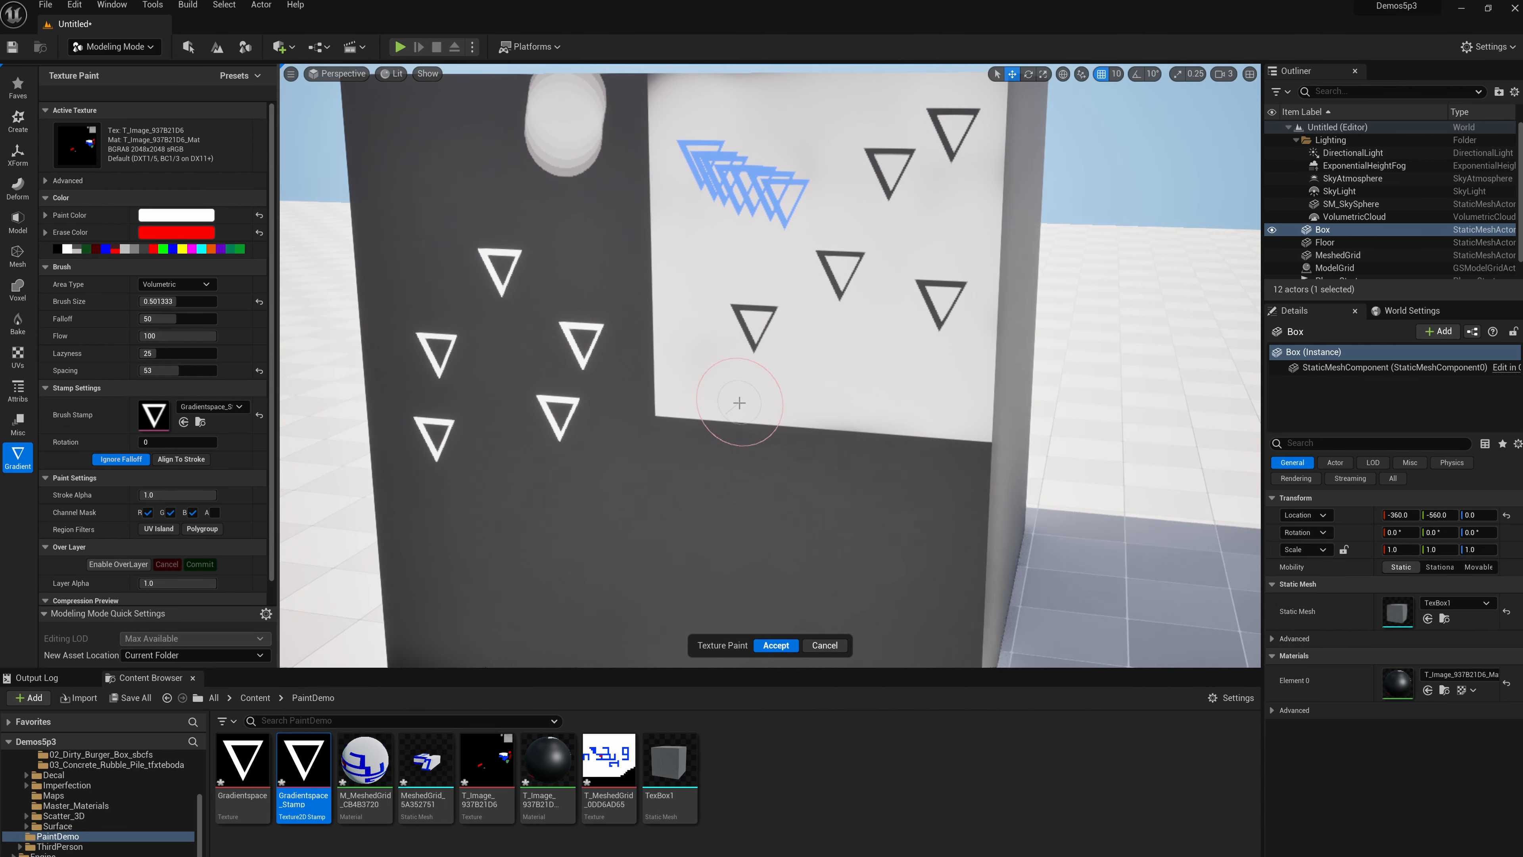